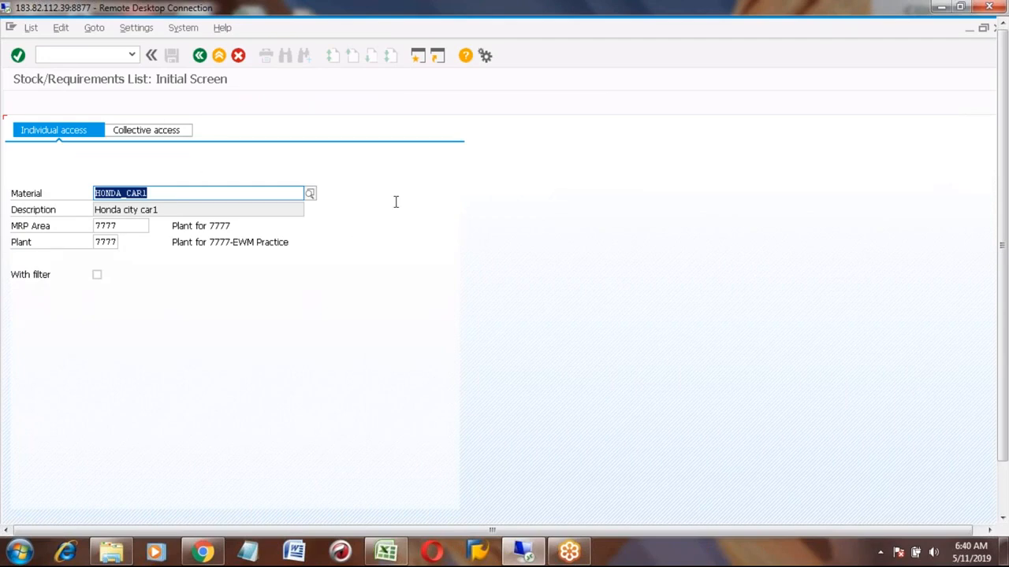
# - Replace the material with BICYCLE_RR and display its stock/requirements list for plant 7777
pyautogui.click(194, 196)
pyautogui.press('BackSpace')
pyautogui.press('BackSpace')
pyautogui.press('BackSpace')
pyautogui.press('BackSpace')
pyautogui.press('BackSpace')
pyautogui.press('BackSpace')
pyautogui.press('BackSpace')
pyautogui.press('BackSpace')
pyautogui.press('BackSpace')
pyautogui.press('BackSpace')
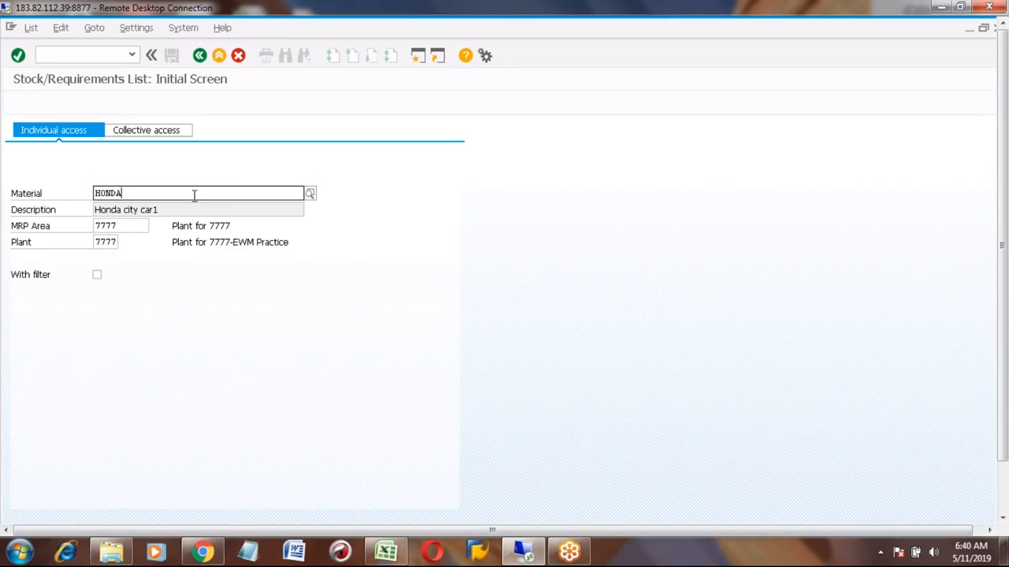
pyautogui.click(194, 196)
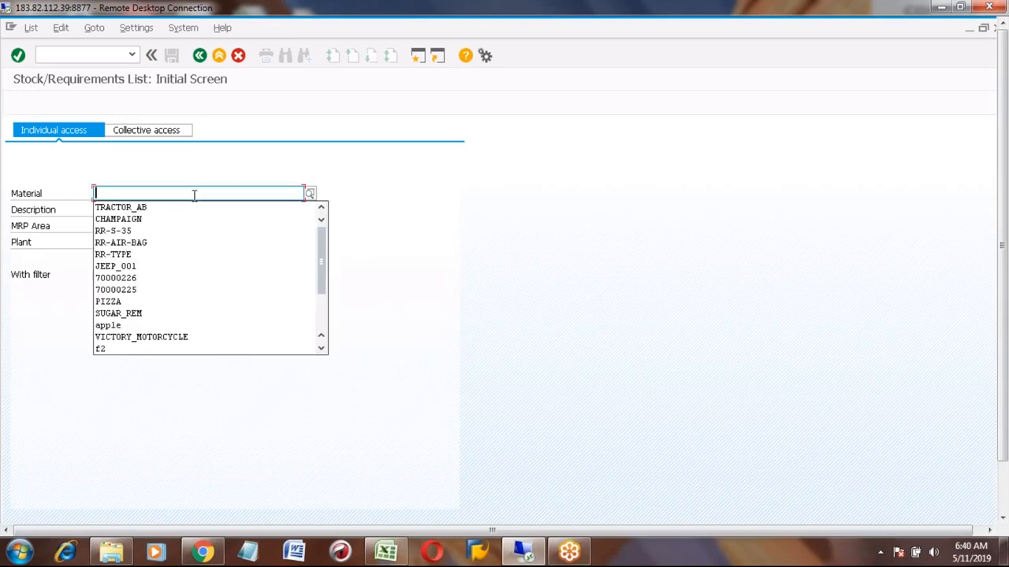
pyautogui.write('bicy')
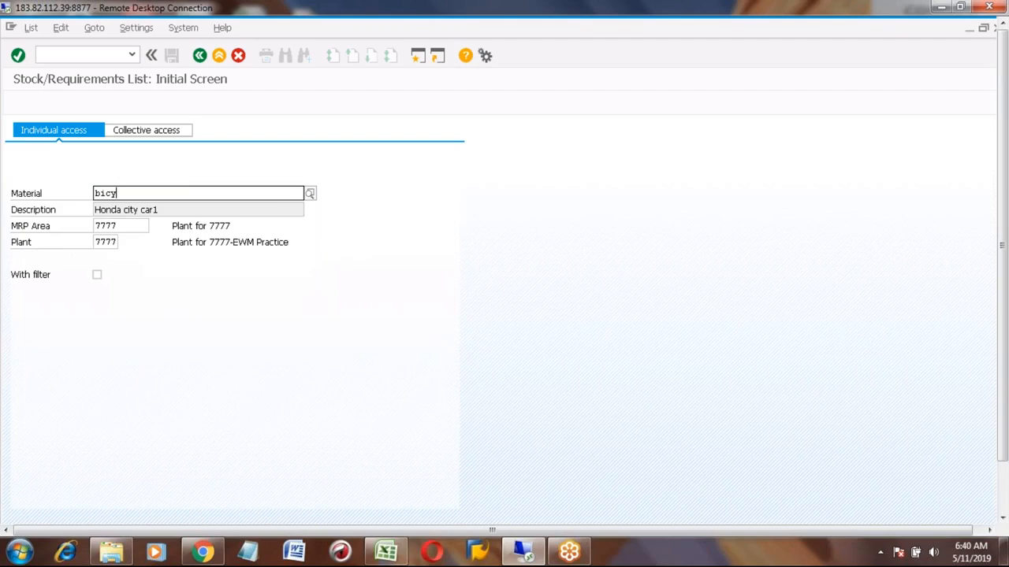
pyautogui.press('Down')
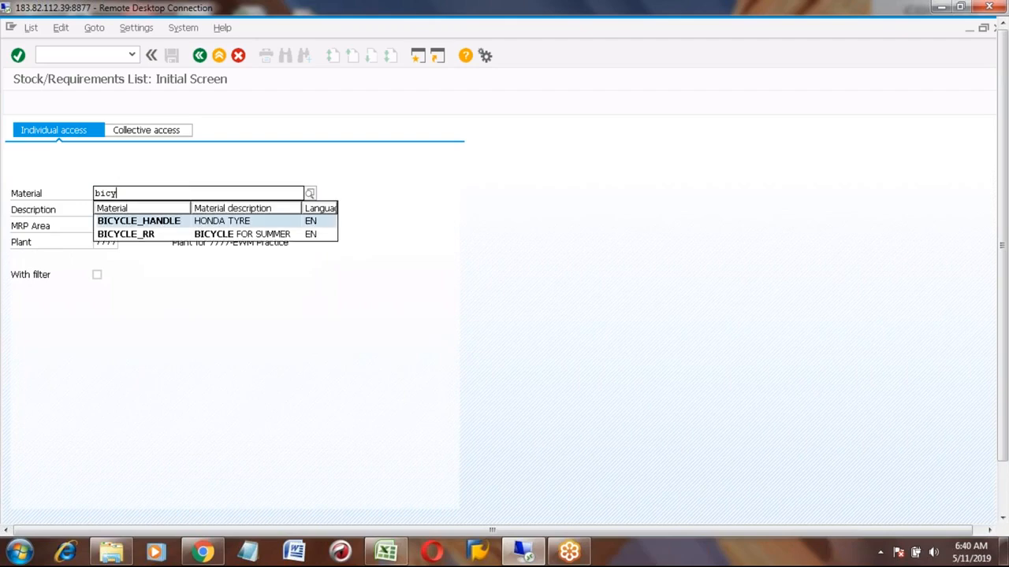
pyautogui.press('Down')
pyautogui.press('Return')
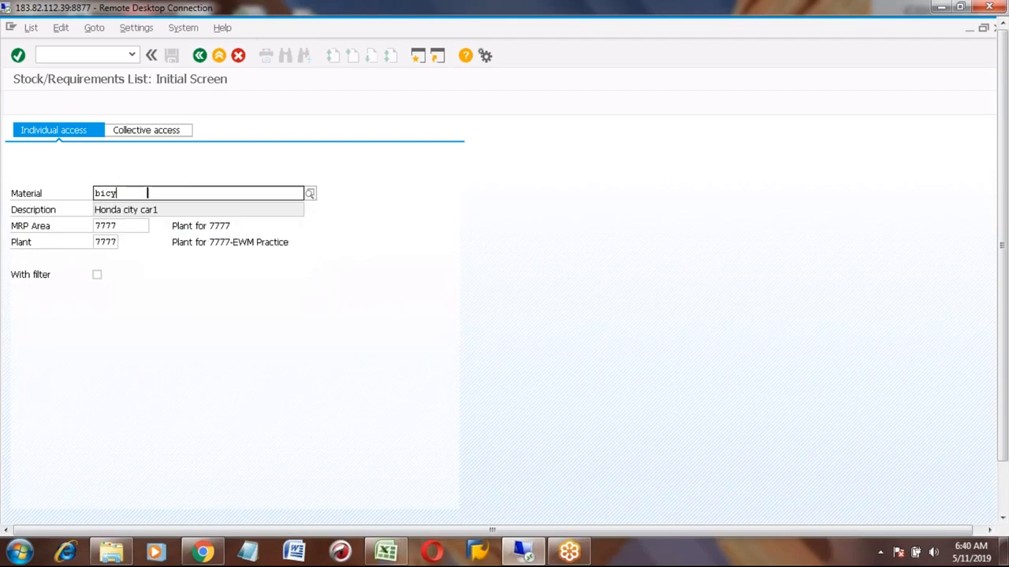
pyautogui.click(157, 129)
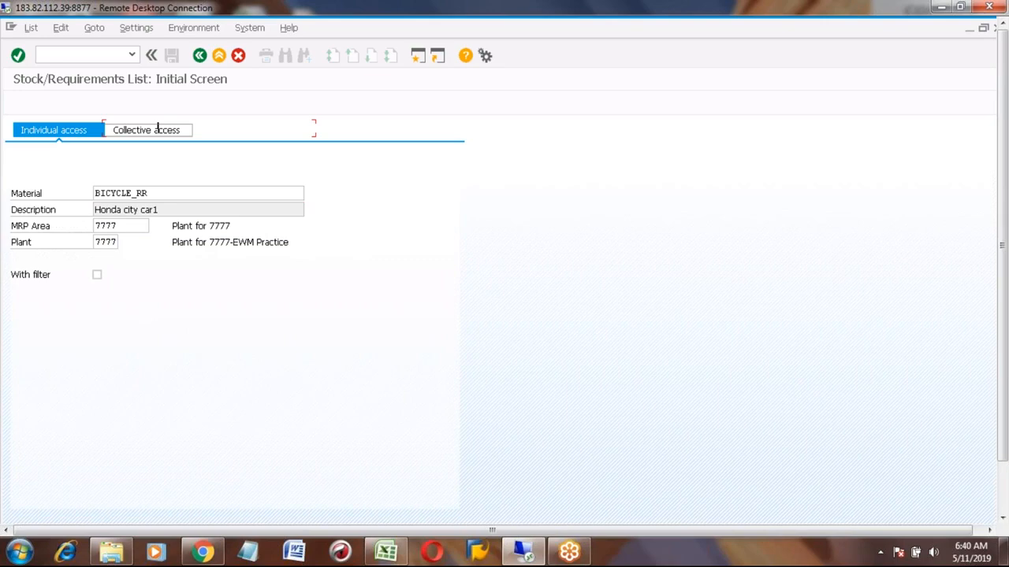
pyautogui.press('Return')
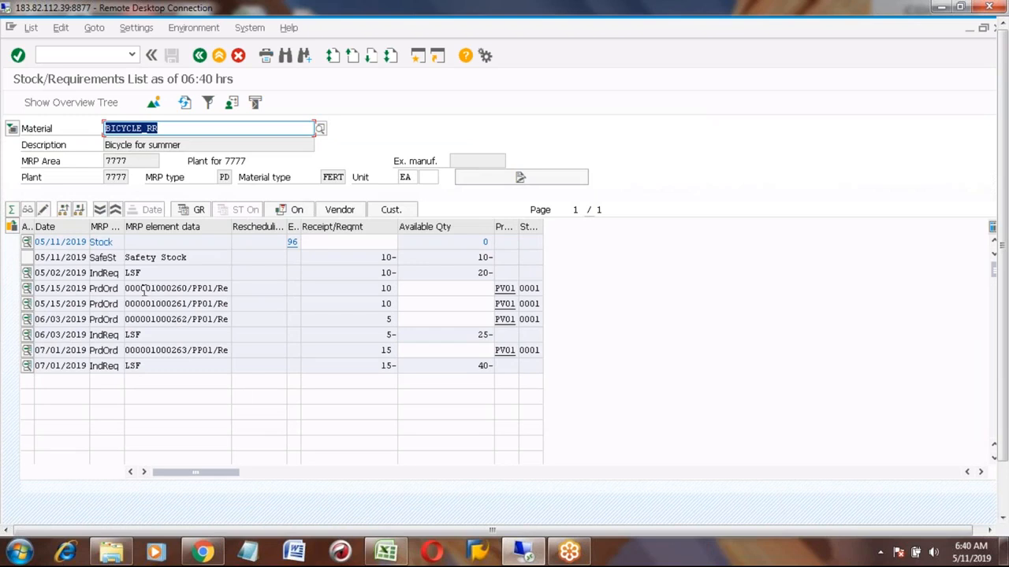
# - Open production order 1000260 from its MRP element and view the order's Goods Receipt data
pyautogui.click(27, 288)
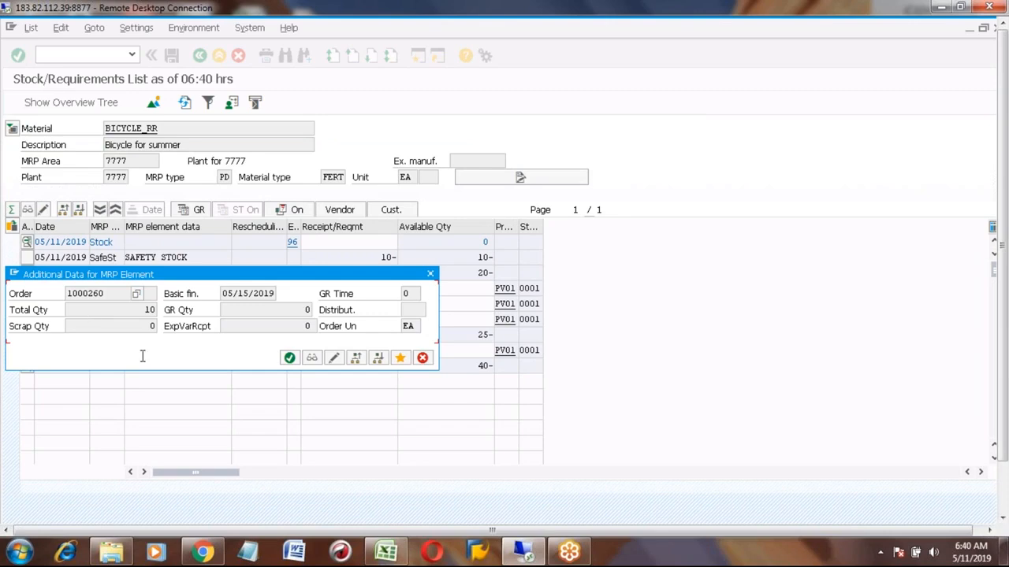
pyautogui.click(430, 275)
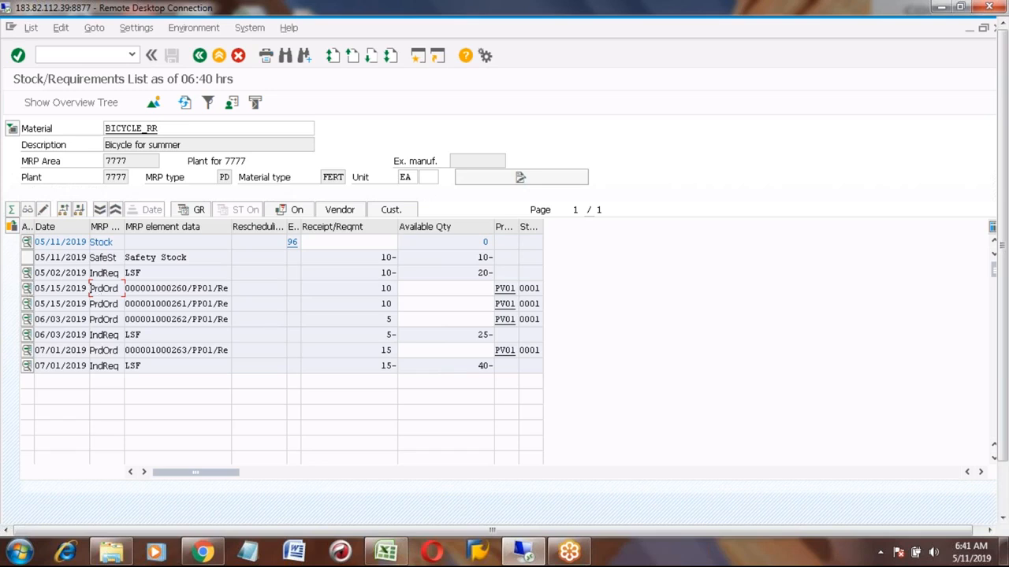
pyautogui.click(187, 289)
pyautogui.moveTo(187, 288); pyautogui.dragTo(151, 288)
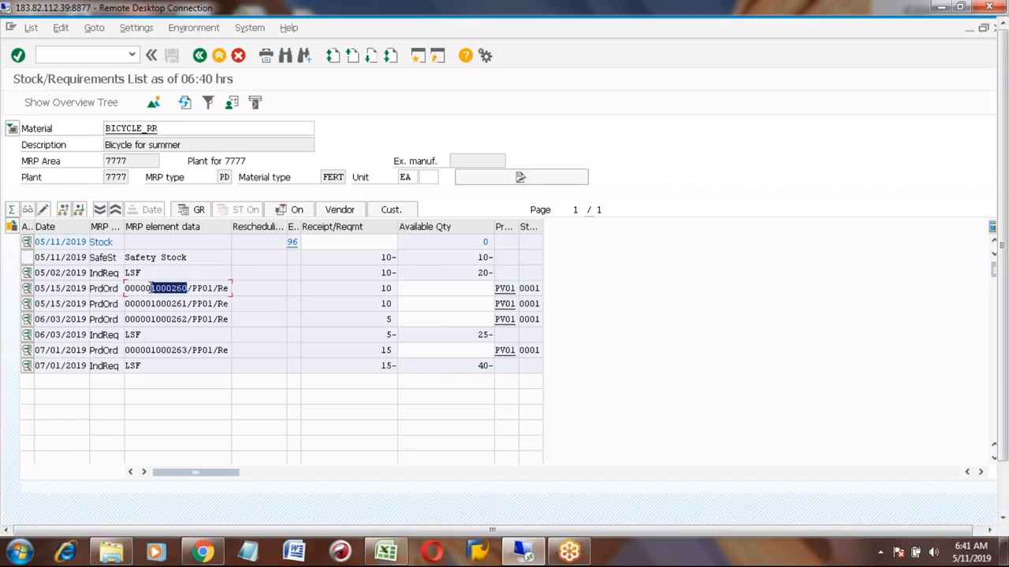
pyautogui.click(26, 290)
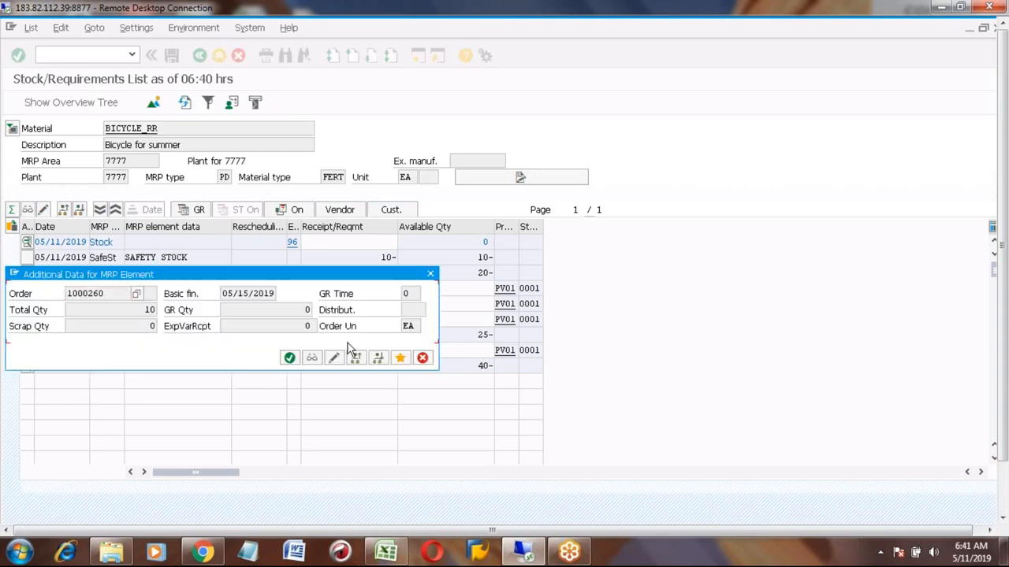
pyautogui.click(312, 359)
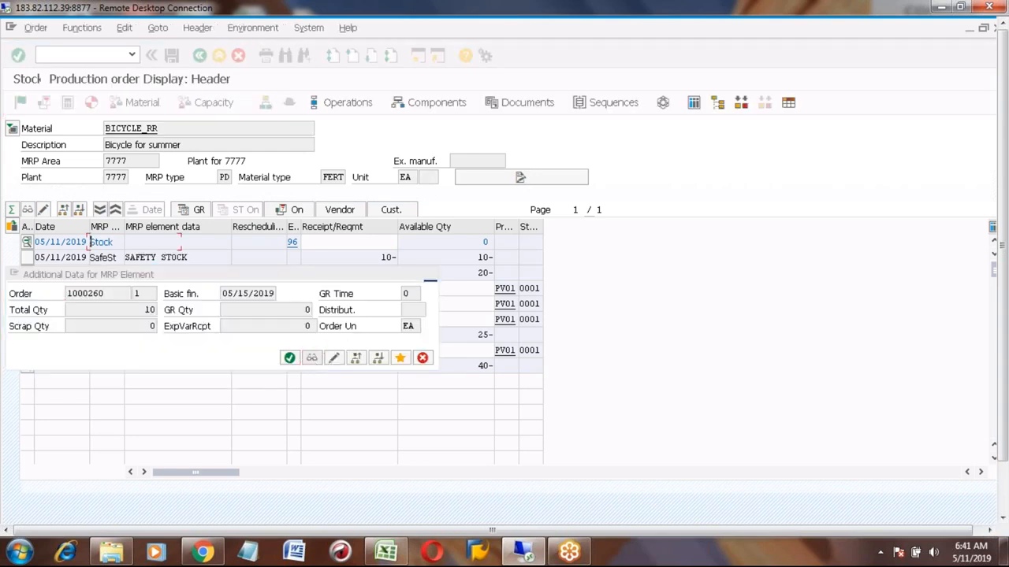
pyautogui.click(171, 197)
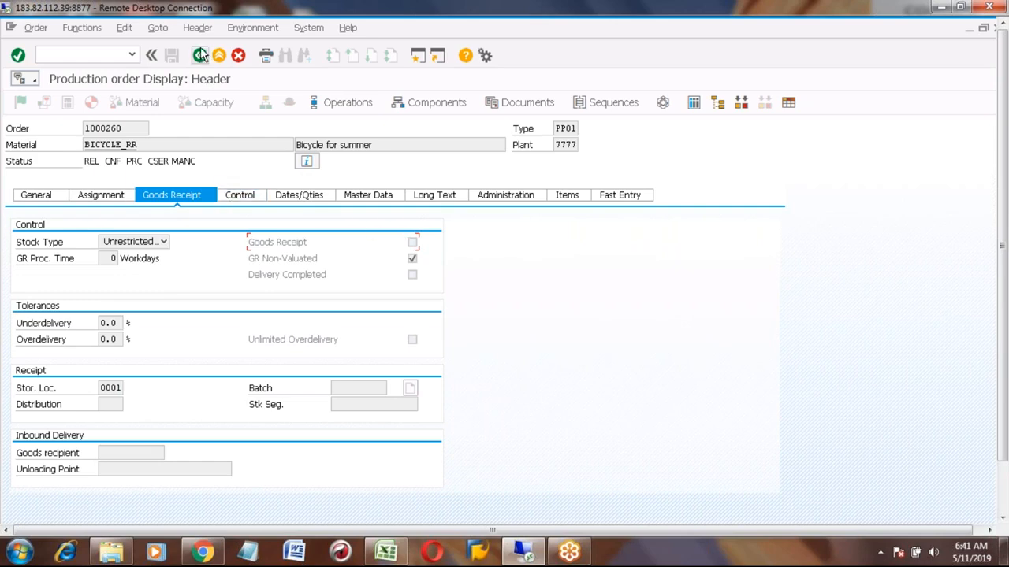
# - Run transaction OPKP and position the production scheduling profile list at plant 7777
pyautogui.click(417, 55)
pyautogui.write('opkp')
pyautogui.press('Return')
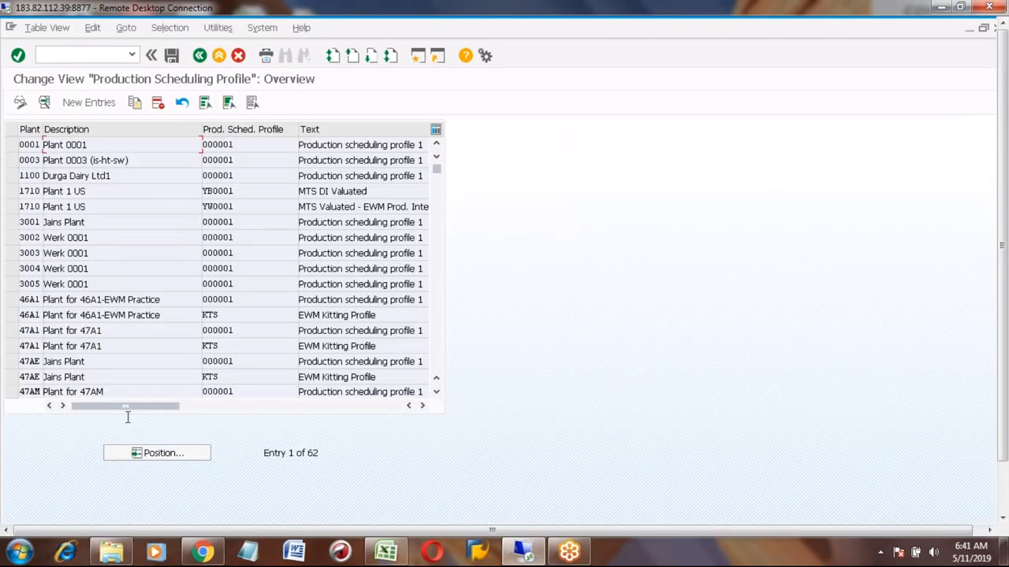
pyautogui.click(140, 452)
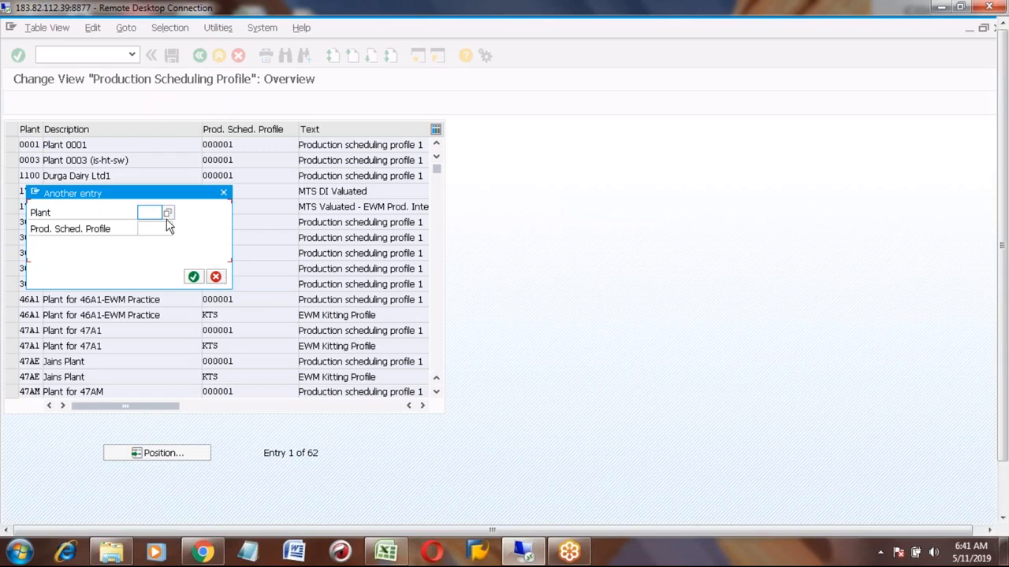
pyautogui.write('7777')
pyautogui.press('Return')
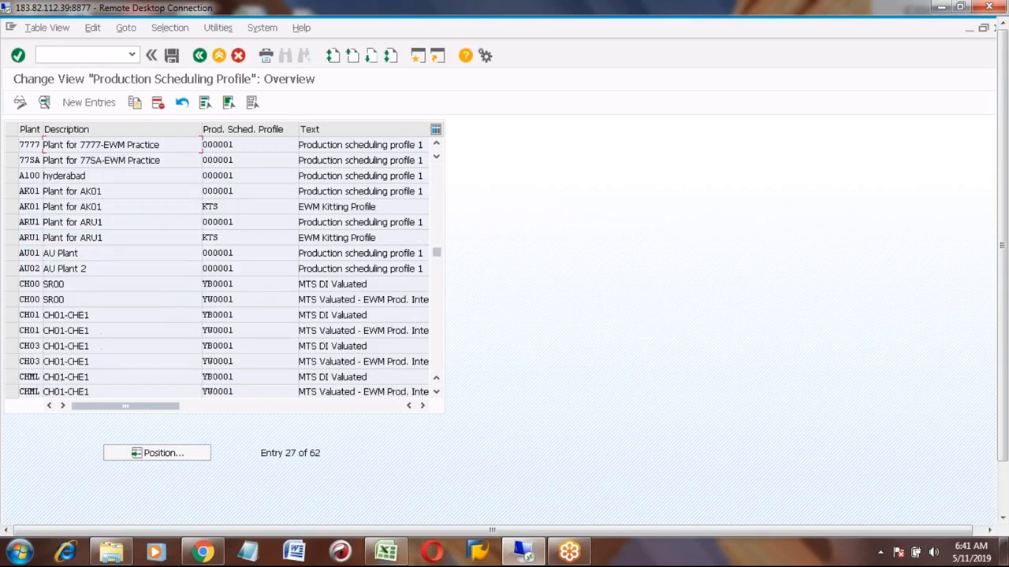
# - Open the details of plant 7777's production scheduling profile 000001 and review its settings
pyautogui.click(10, 145)
pyautogui.click(44, 101)
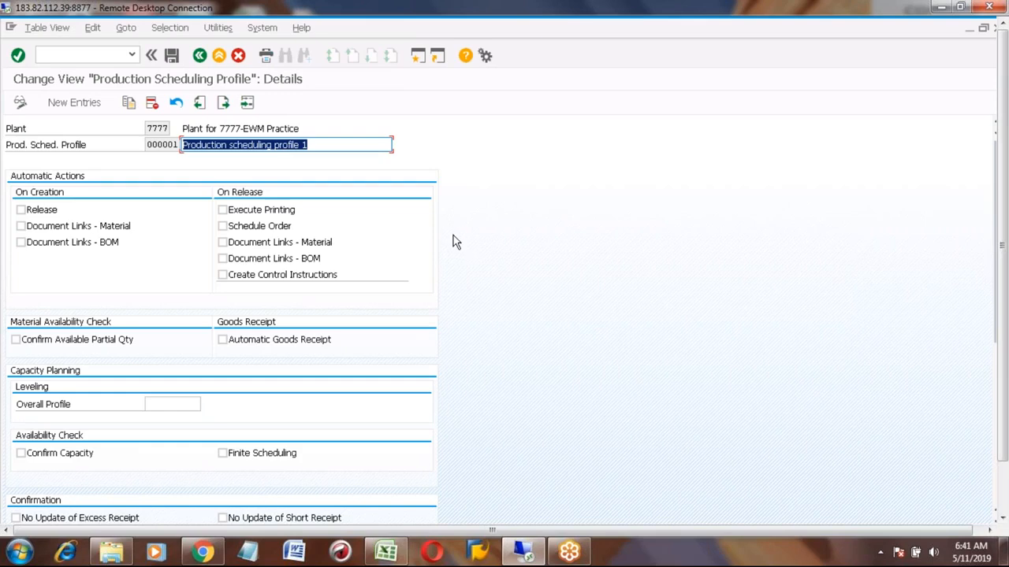
pyautogui.scroll(-5, 456, 242)
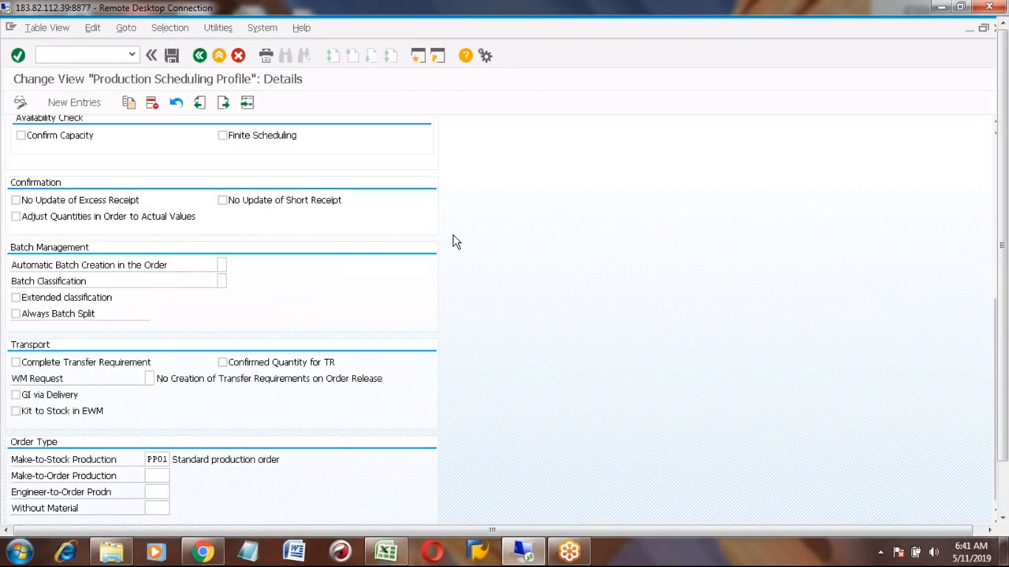
pyautogui.scroll(5, 455, 242)
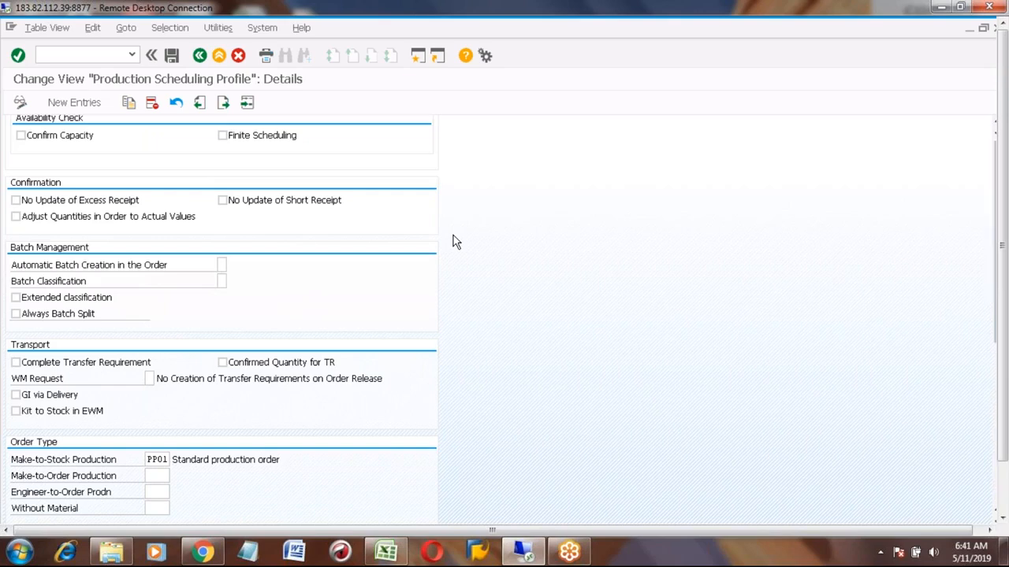
# - Return to the start menu and open the shop floor print list names configuration
pyautogui.click(200, 56)
pyautogui.click(201, 56)
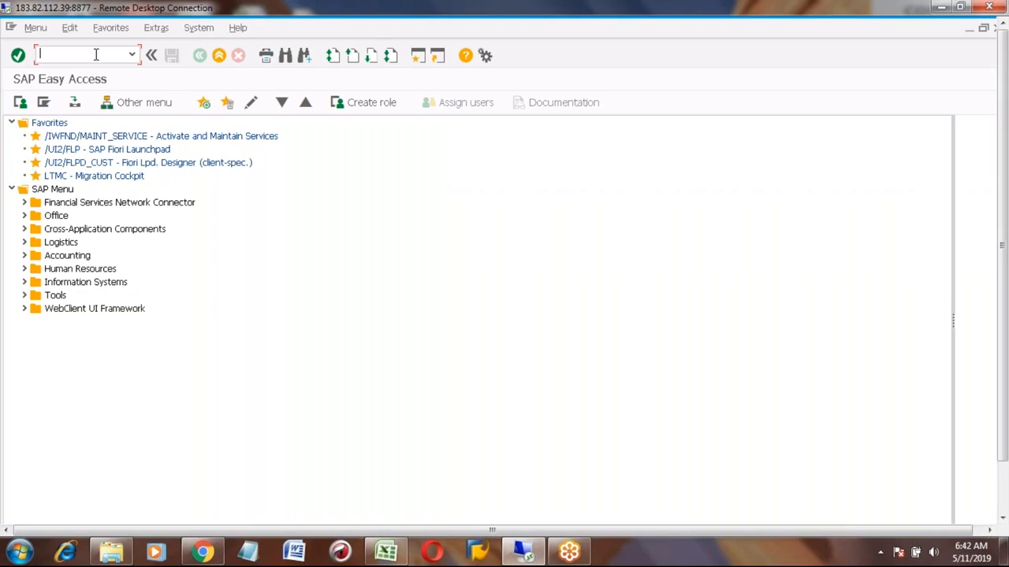
pyautogui.write('opk')
pyautogui.press('BackSpace')
pyautogui.press('BackSpace')
pyautogui.write('p')
pyautogui.press('BackSpace')
pyautogui.write('dtf')
pyautogui.press('Return')
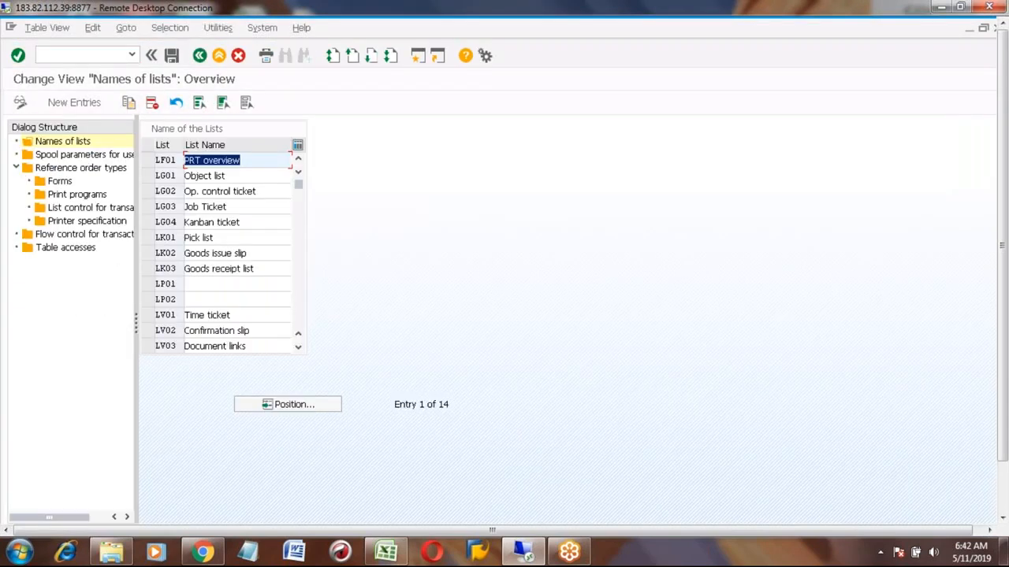
# - Open transaction OPK4's order confirmation parameters, then return to the start menu
pyautogui.click(218, 55)
pyautogui.write('opk4')
pyautogui.press('Return')
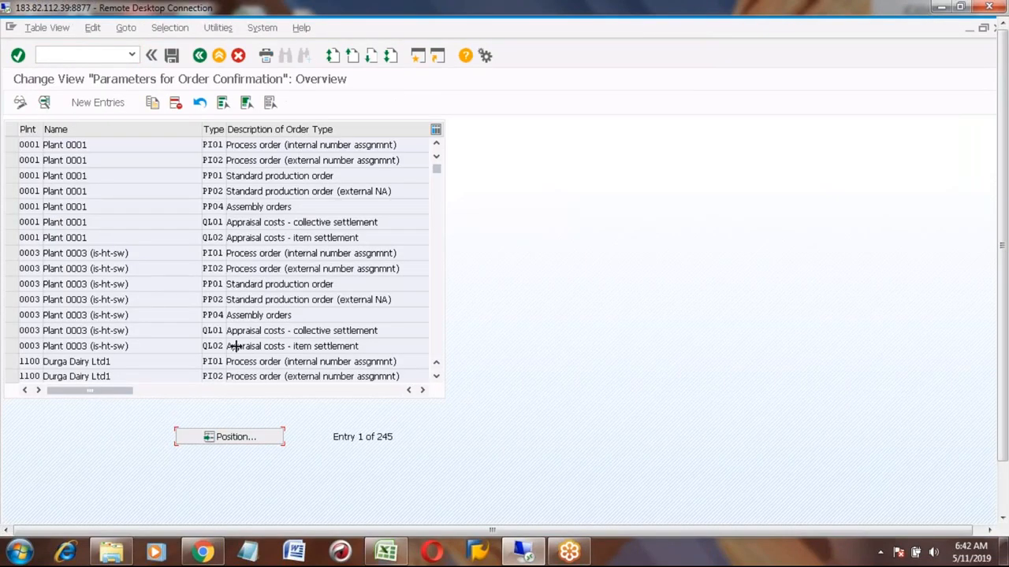
pyautogui.click(219, 57)
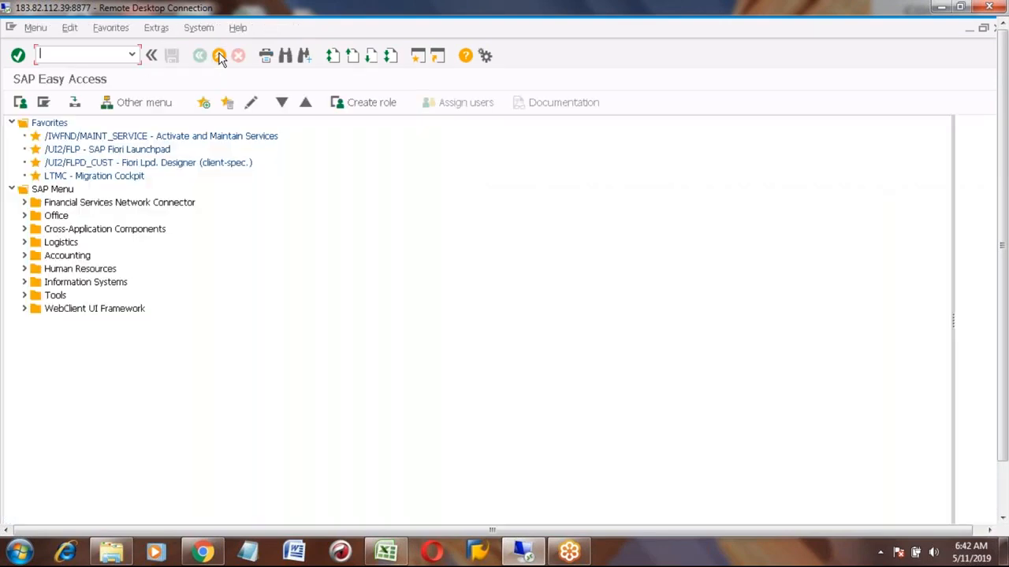
# - In SPRO's reference IMG, open Production > Shop Floor Control > Master Data > Order > Define Order-Type-Dependent Parameters
pyautogui.write('spro')
pyautogui.press('Return')
pyautogui.click(68, 103)
pyautogui.click(100, 434)
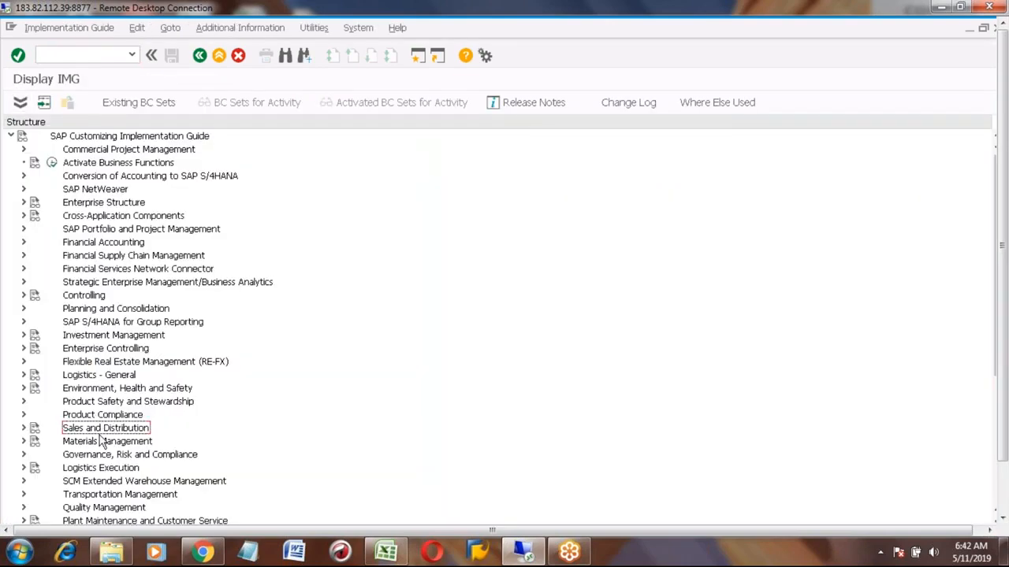
pyautogui.press('Down')
pyautogui.press('Down')
pyautogui.press('Down')
pyautogui.press('Down')
pyautogui.press('Down')
pyautogui.press('Down')
pyautogui.press('Down')
pyautogui.press('Down')
pyautogui.press('Down')
pyautogui.press('Down')
pyautogui.press('Down')
pyautogui.press('Down')
pyautogui.press('Down')
pyautogui.press('Down')
pyautogui.press('Down')
pyautogui.press('Down')
pyautogui.press('Down')
pyautogui.press('Down')
pyautogui.press('Down')
pyautogui.press('Down')
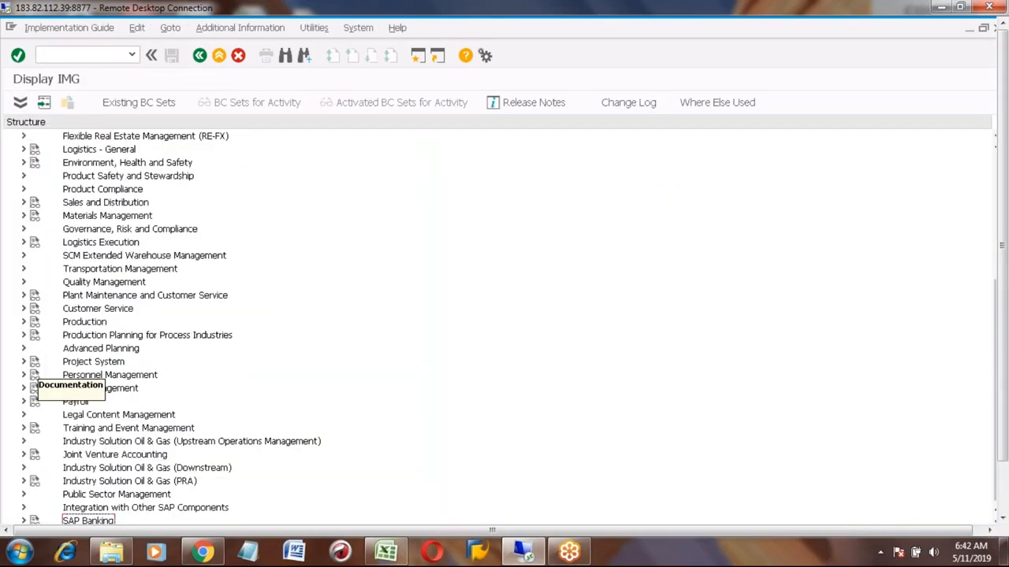
pyautogui.click(23, 323)
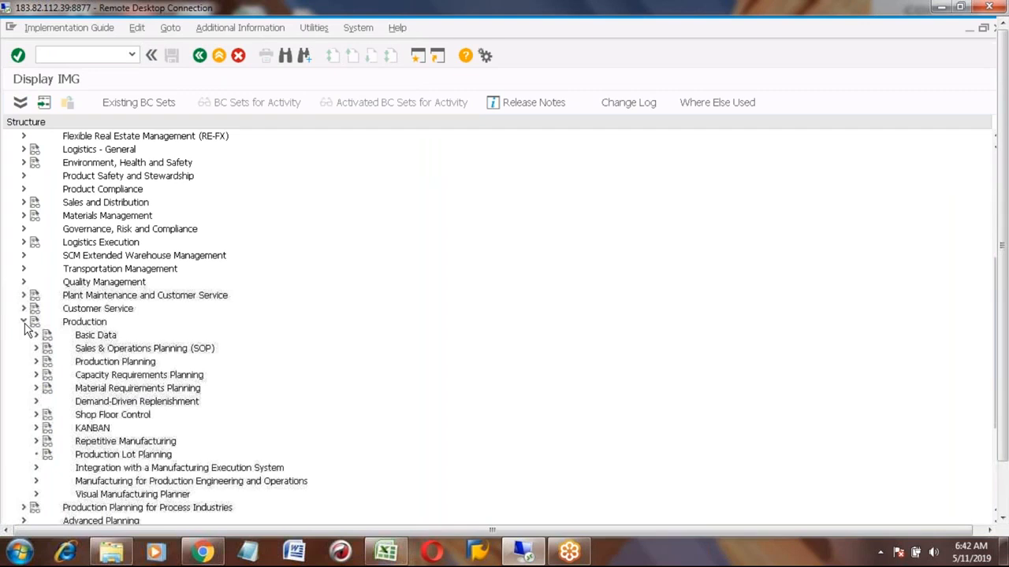
pyautogui.click(35, 416)
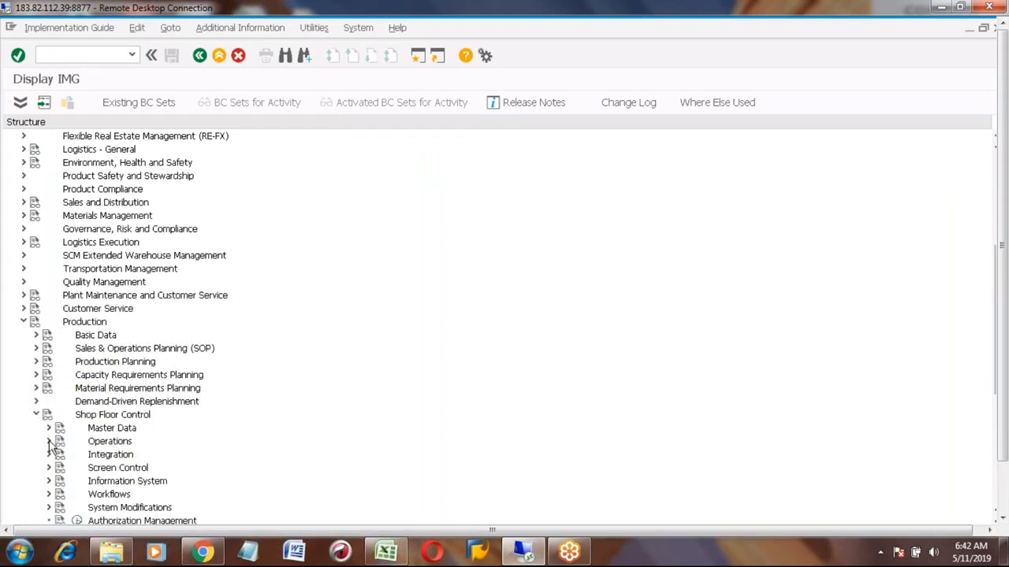
pyautogui.click(48, 428)
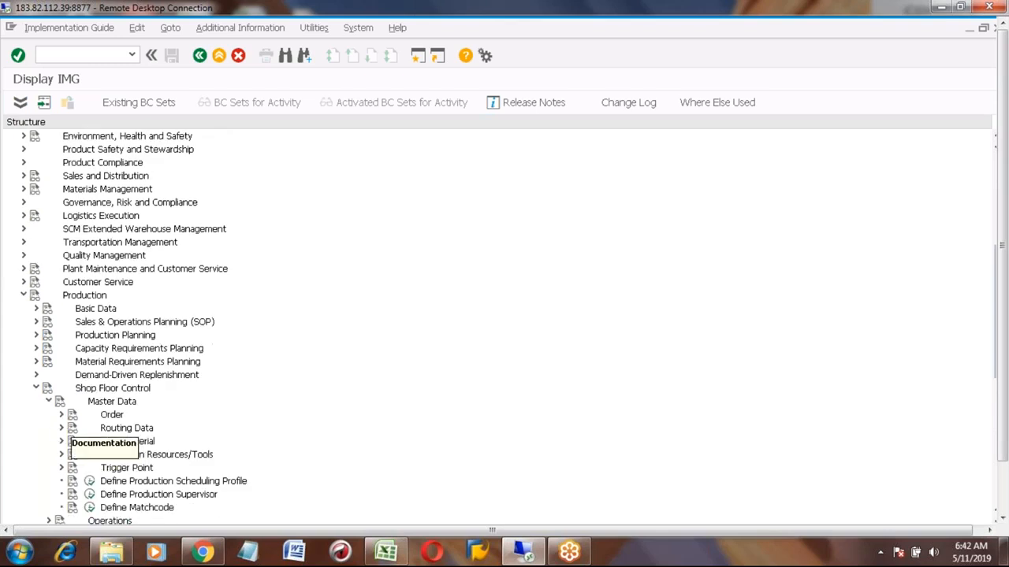
pyautogui.click(61, 415)
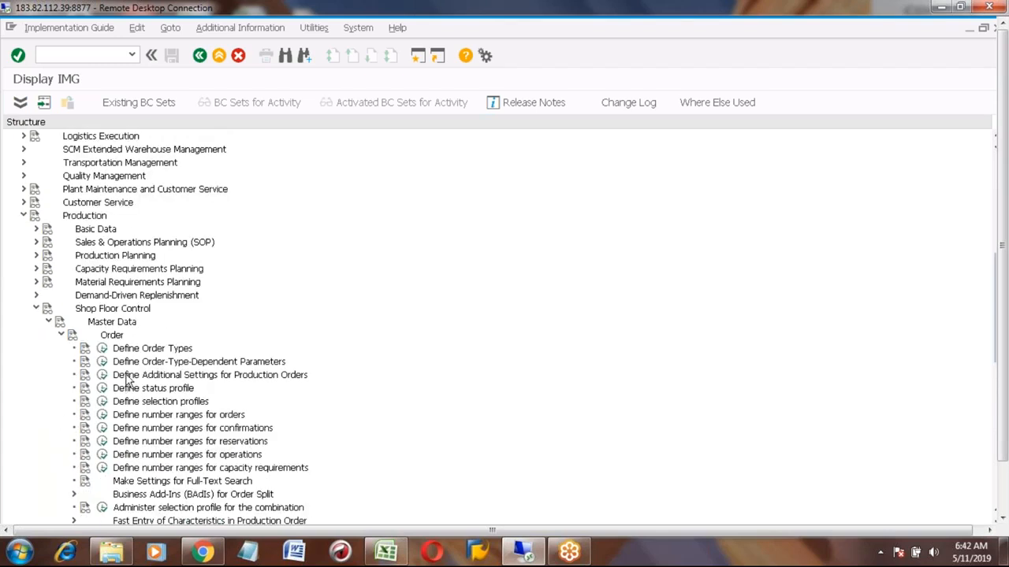
pyautogui.click(101, 361)
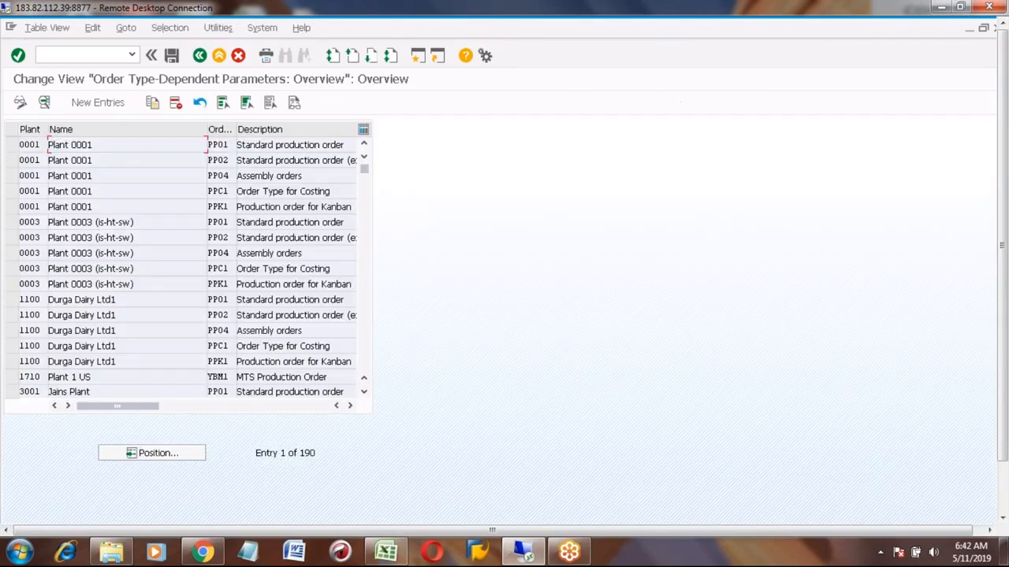
# - Position the list at plant 7777 and open the details for order type PP01 to review planning settings
pyautogui.click(143, 455)
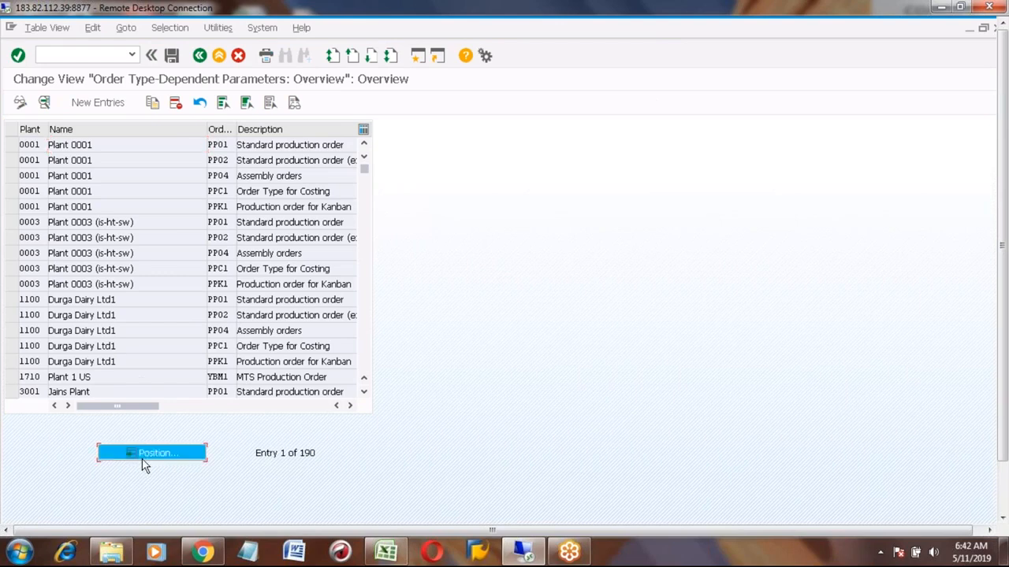
pyautogui.write('7777')
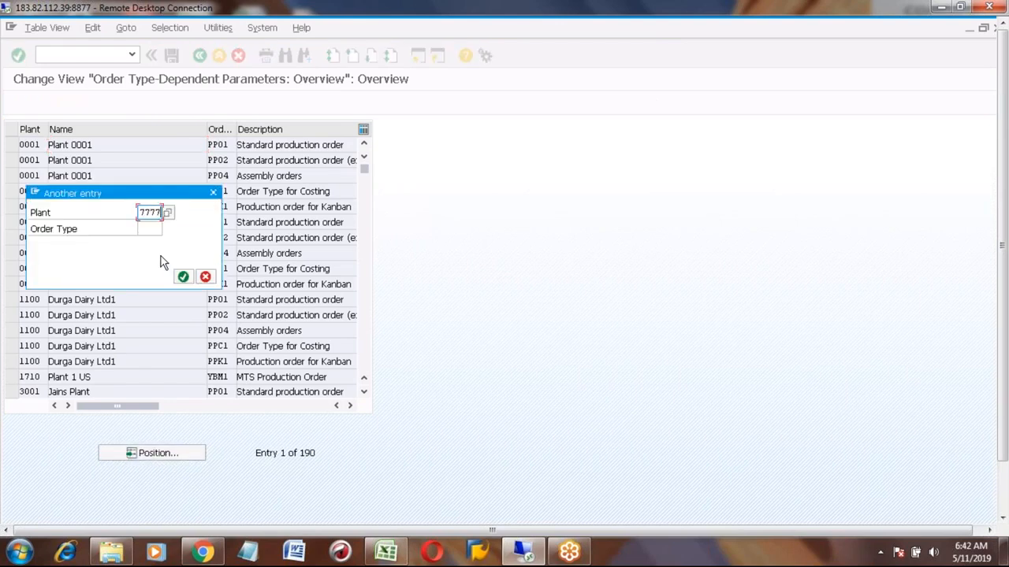
pyautogui.press('Return')
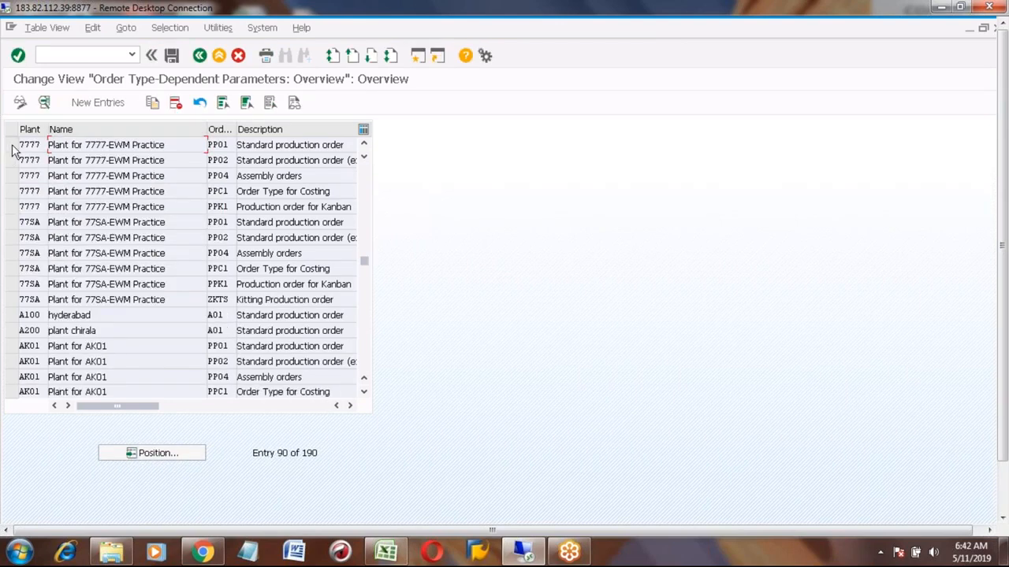
pyautogui.click(12, 146)
pyautogui.click(44, 103)
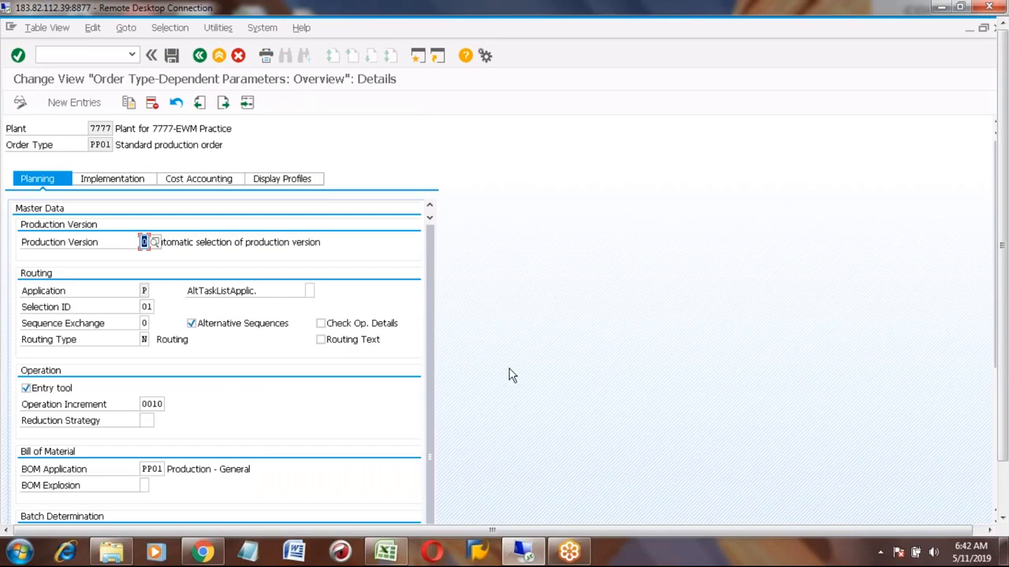
pyautogui.scroll(-1, 509, 368)
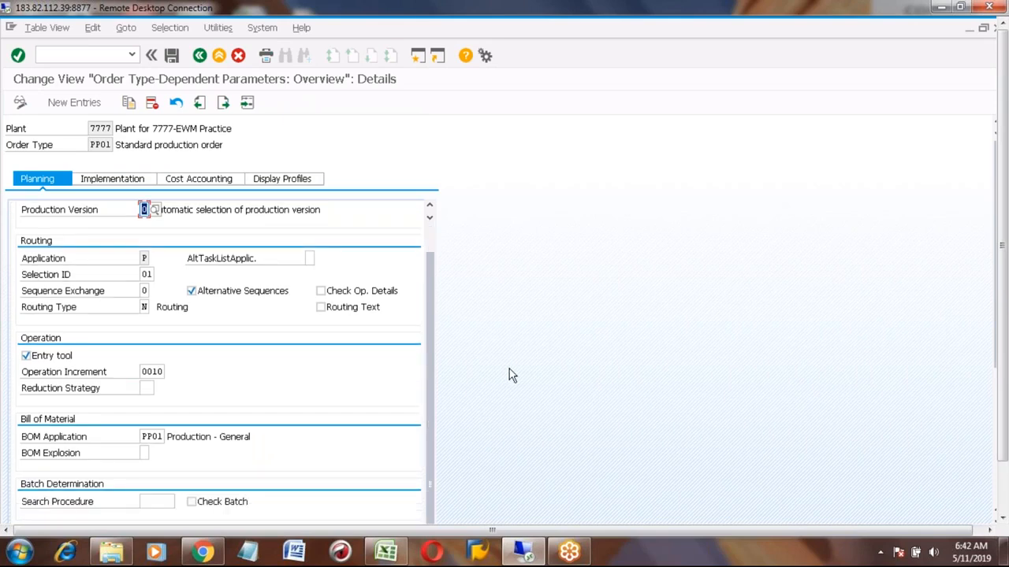
# - On the Implementation tab, enable documentation of goods movements for GR for purchase order, GR for production order, and planned and unplanned goods issue
pyautogui.scroll(-5, 509, 376)
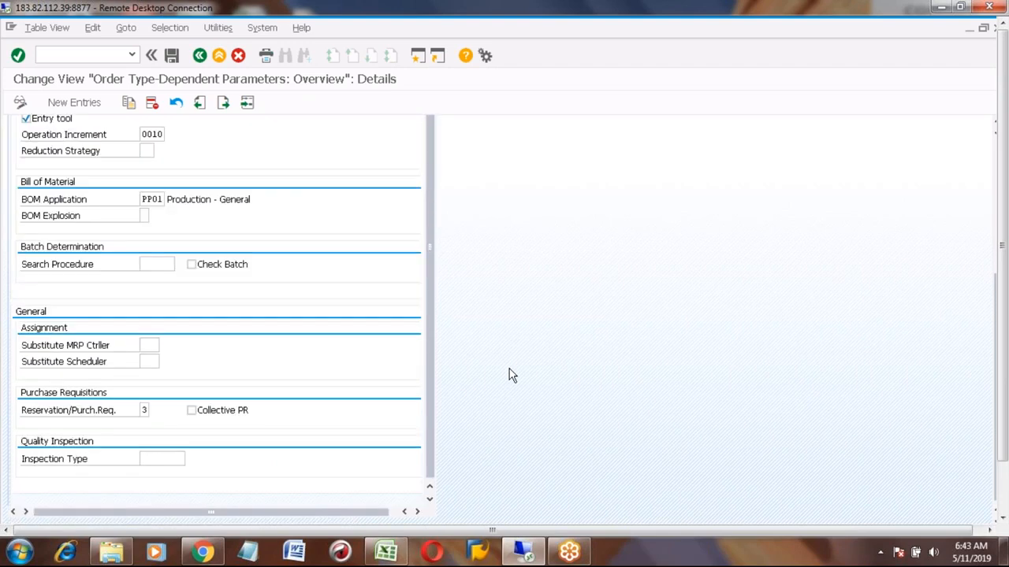
pyautogui.scroll(1, 509, 375)
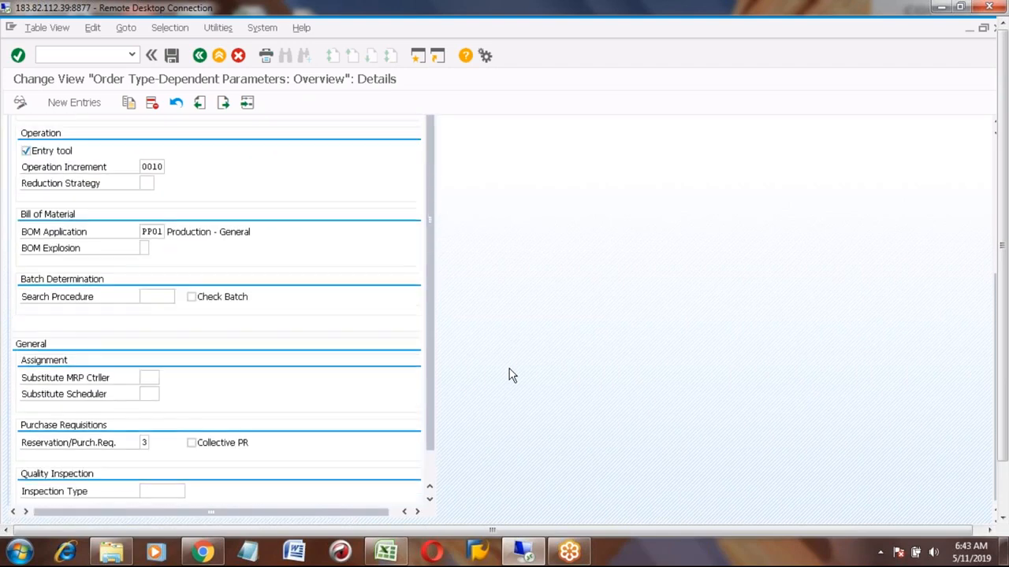
pyautogui.scroll(5, 509, 375)
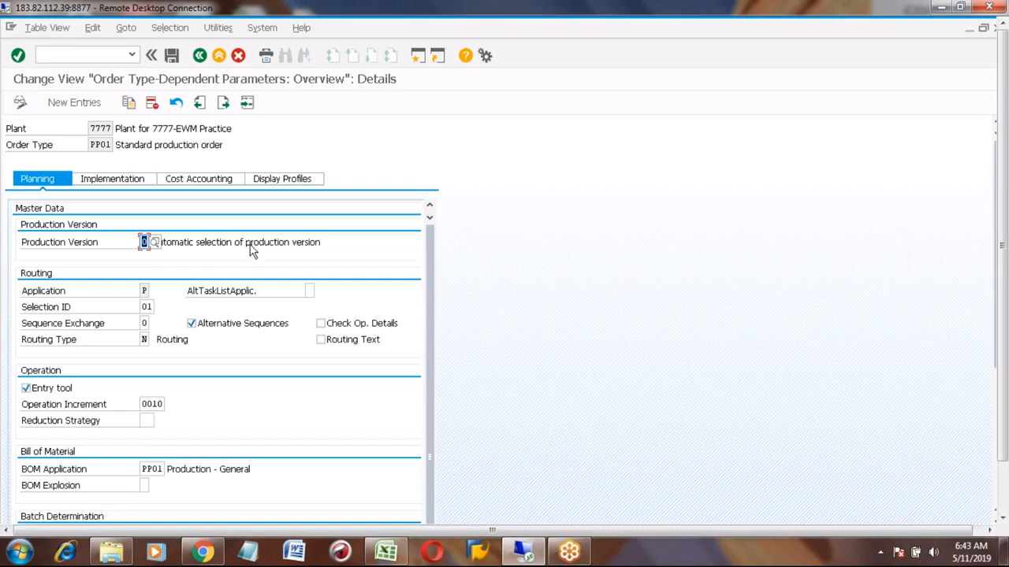
pyautogui.click(126, 180)
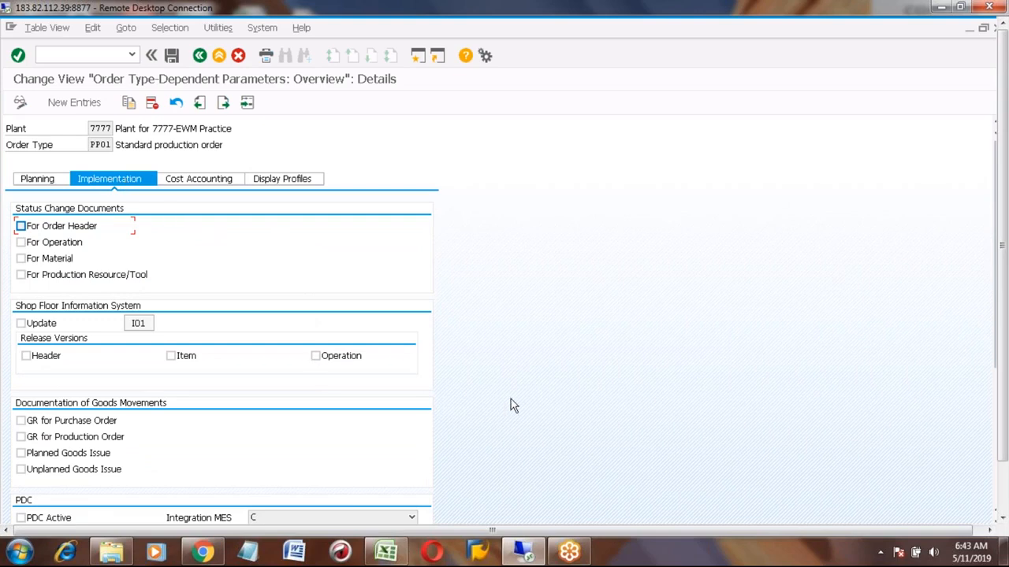
pyautogui.scroll(-5, 510, 399)
pyautogui.scroll(5, 511, 400)
pyautogui.click(20, 438)
pyautogui.click(21, 454)
pyautogui.click(20, 469)
pyautogui.click(21, 422)
# - Review the Cost Accounting settings and save the parameters under the proposed customizing request
pyautogui.click(180, 181)
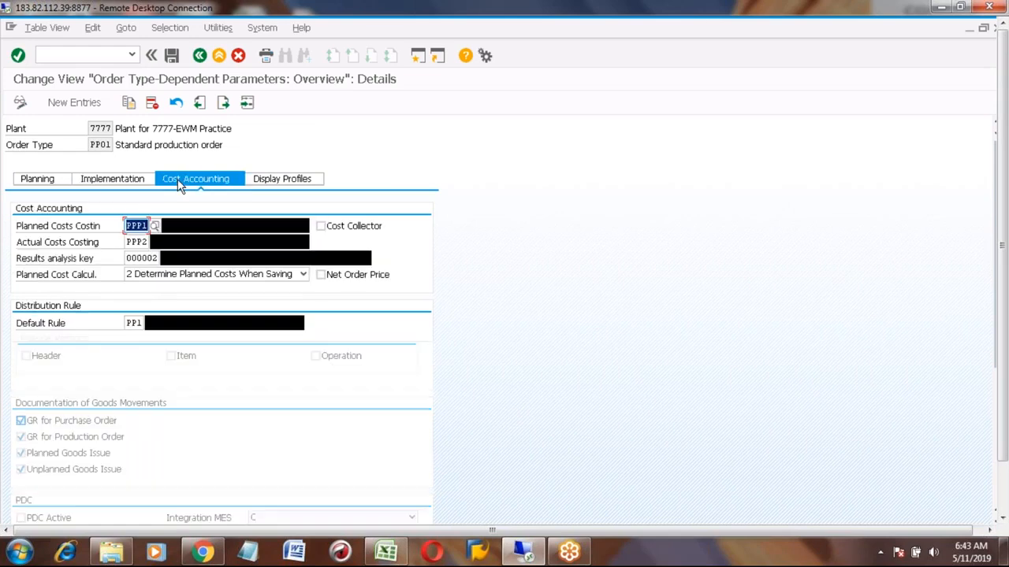
pyautogui.click(171, 55)
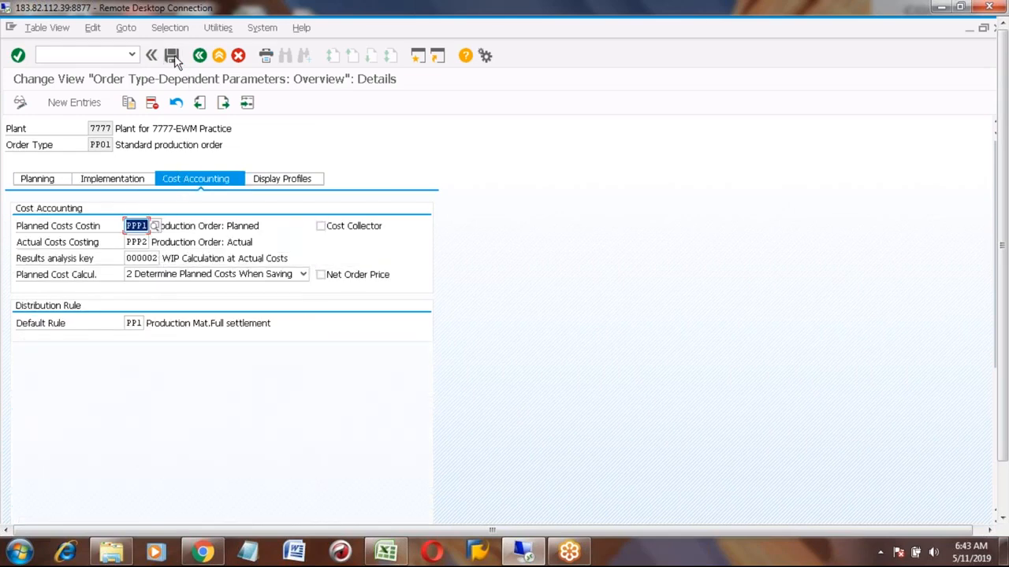
pyautogui.click(176, 261)
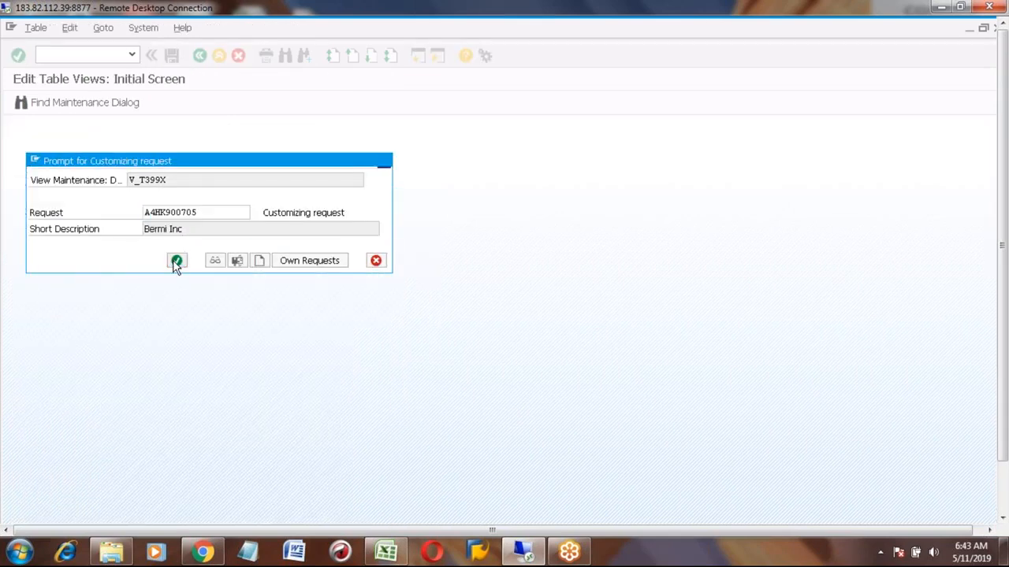
# - Back out to the IMG structure and switch to the production order display session
pyautogui.click(200, 56)
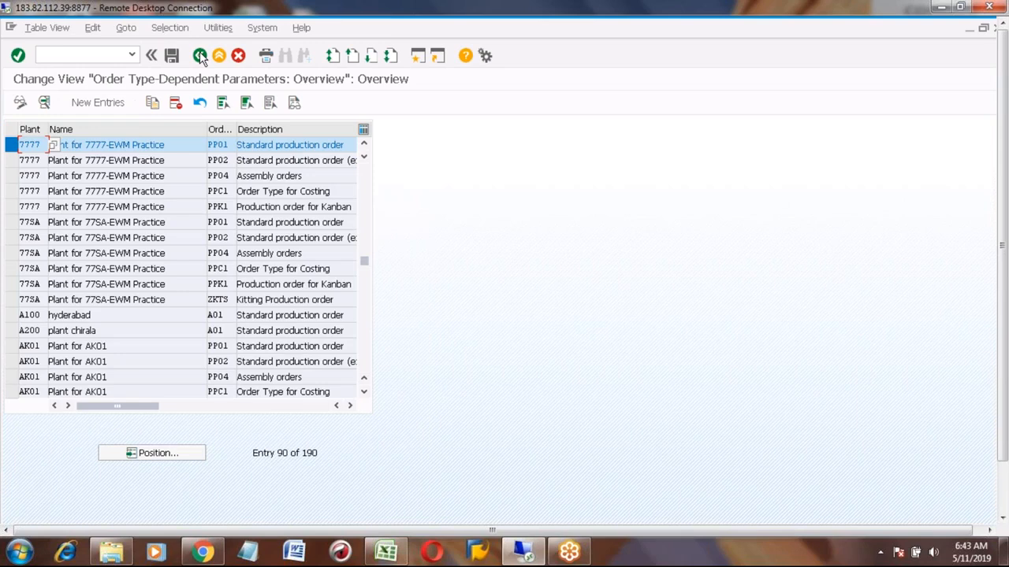
pyautogui.click(200, 56)
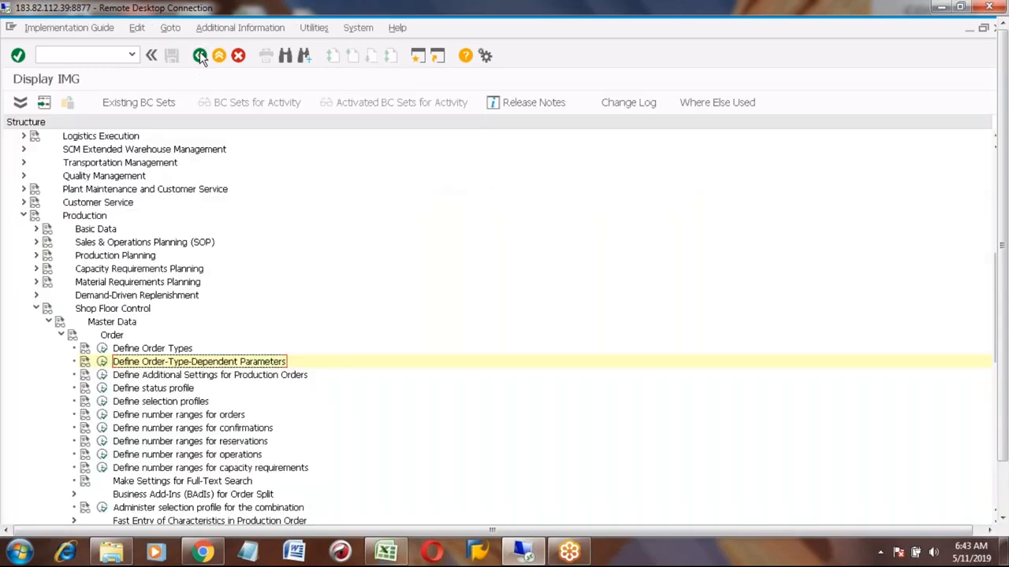
pyautogui.click(1002, 520)
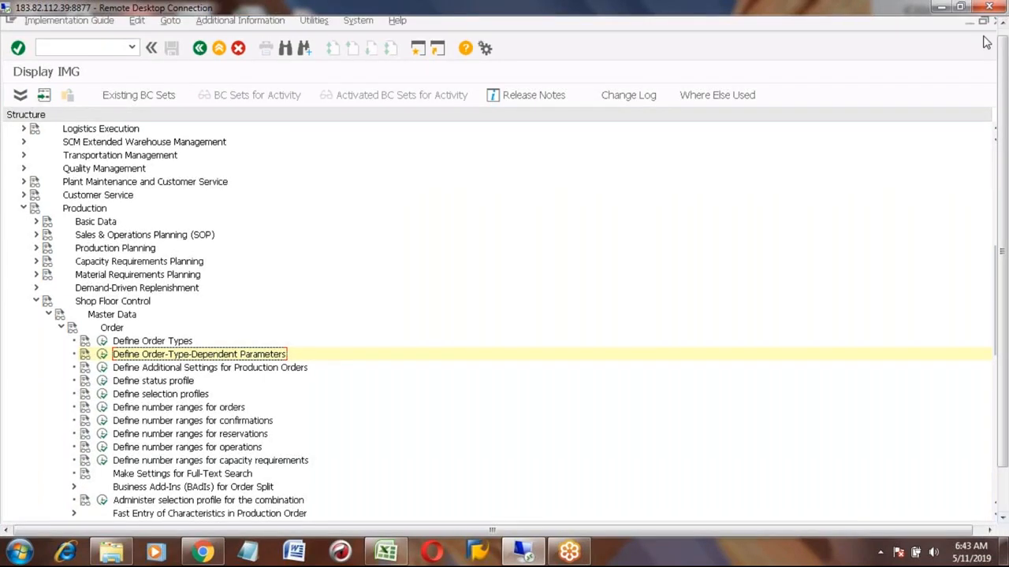
pyautogui.click(1003, 493)
pyautogui.moveTo(214, 509)
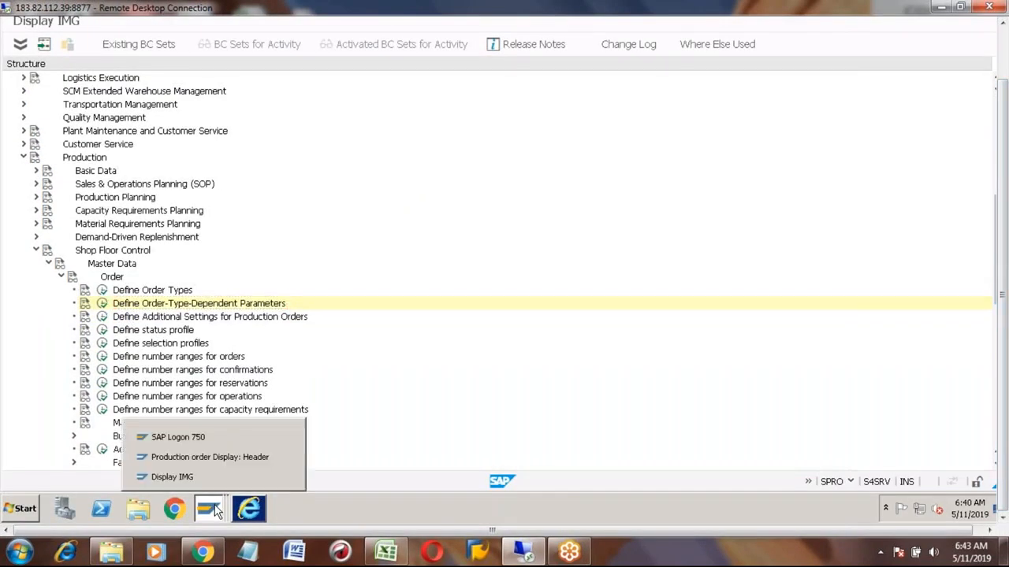
pyautogui.click(196, 458)
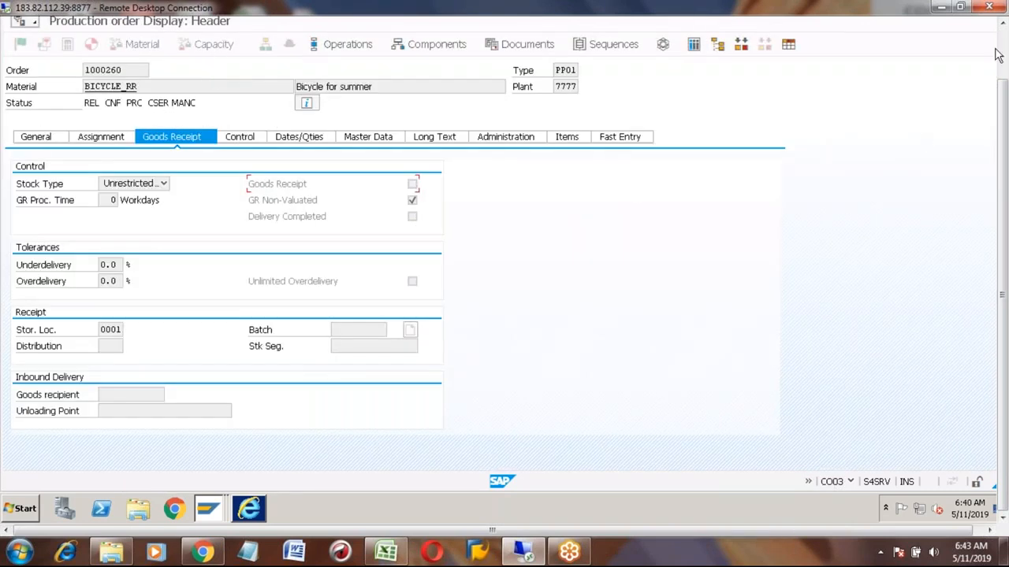
# - Exit to the start menu and start transaction co01 to create a production order
pyautogui.click(219, 55)
pyautogui.click(219, 55)
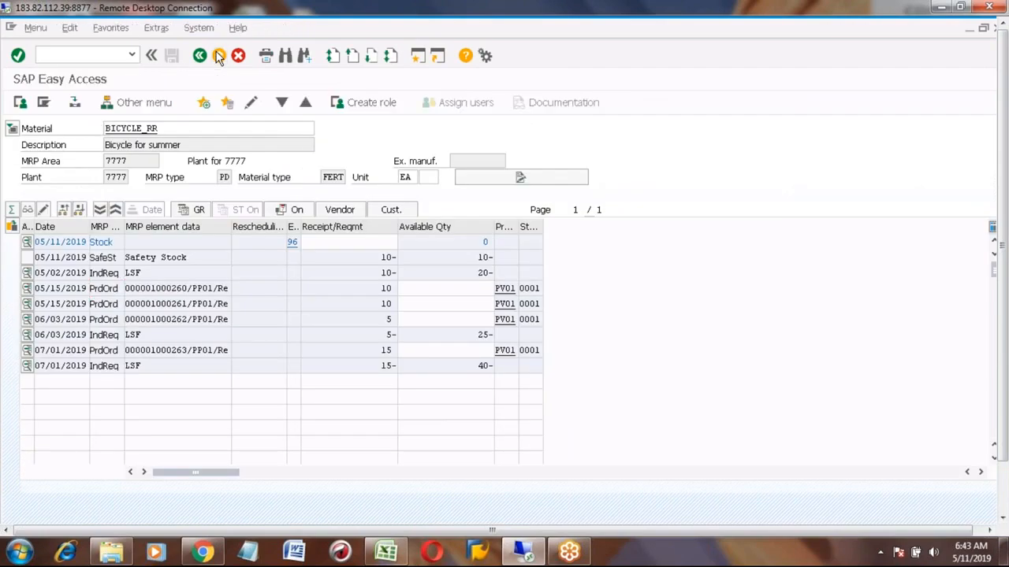
pyautogui.click(102, 55)
pyautogui.write('co01')
pyautogui.press('Return')
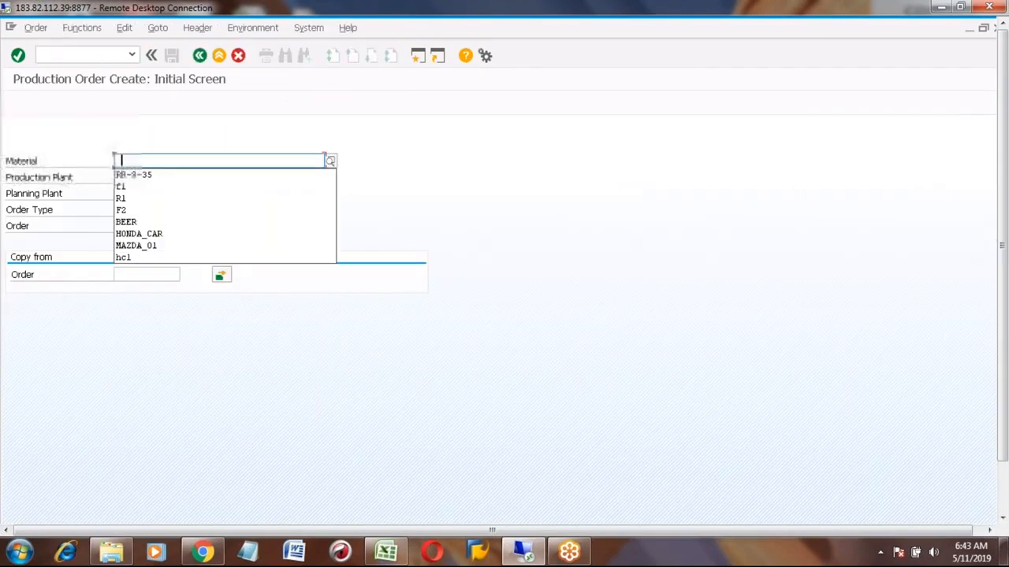
# - Enter material BICYCLE_RR with production plant 7777 and order type PP01 on the initial screen
pyautogui.write('b')
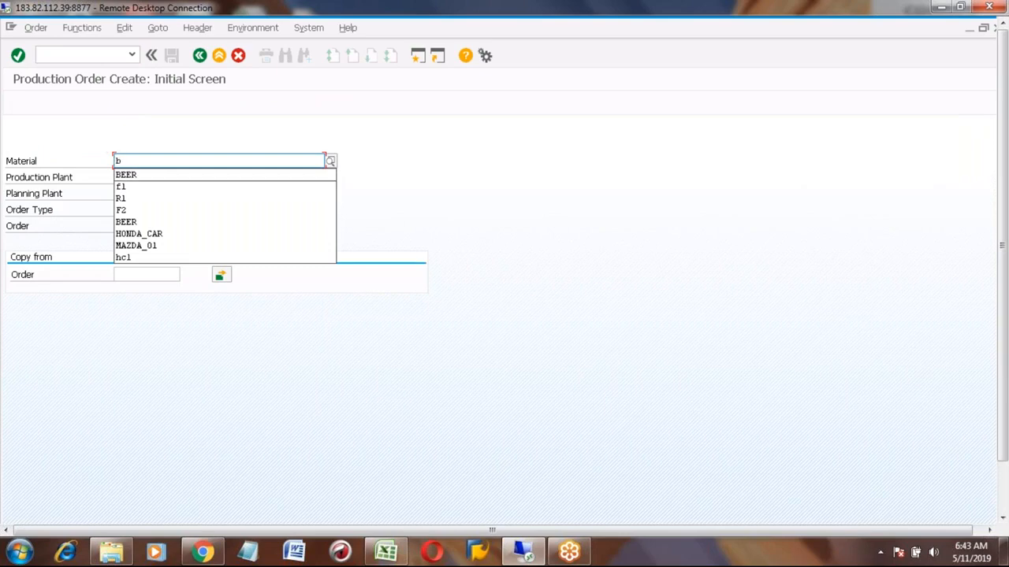
pyautogui.write('icy')
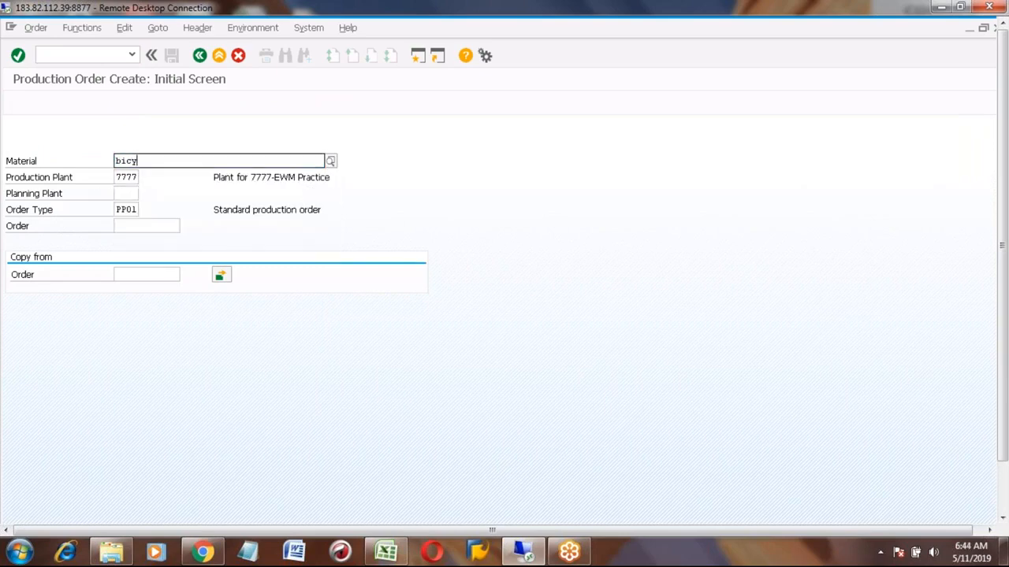
pyautogui.press('Down')
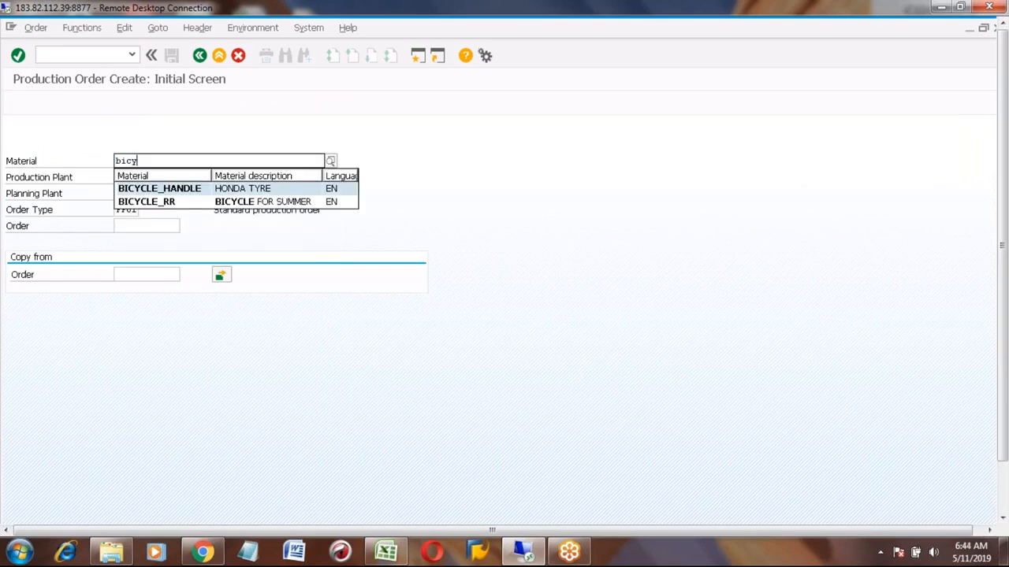
pyautogui.press('Down')
pyautogui.press('Return')
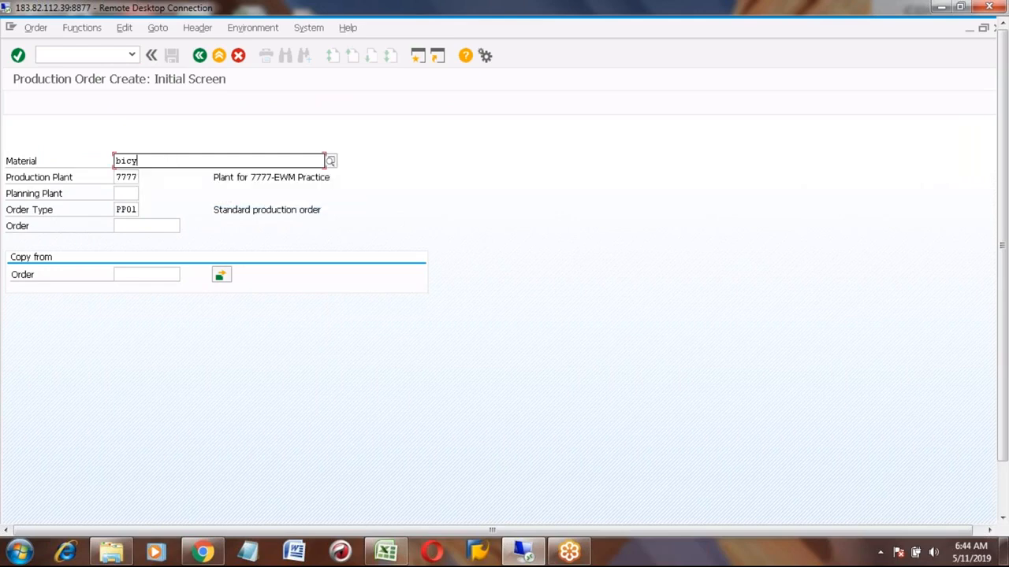
pyautogui.press('Return')
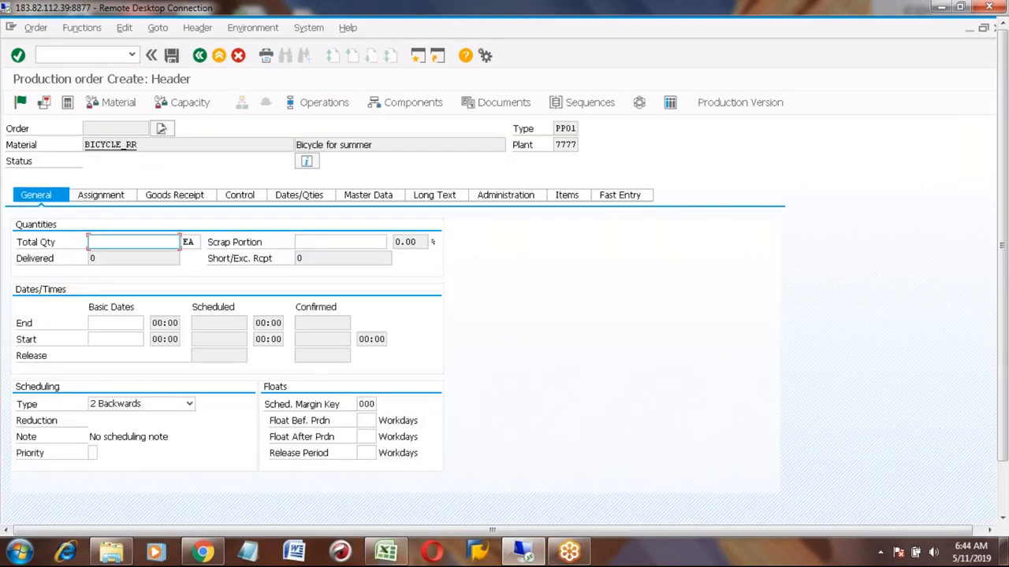
# - Set the total quantity to 1 EA, schedule the order, and return from the settlement rule to the header
pyautogui.write('1')
pyautogui.press('Return')
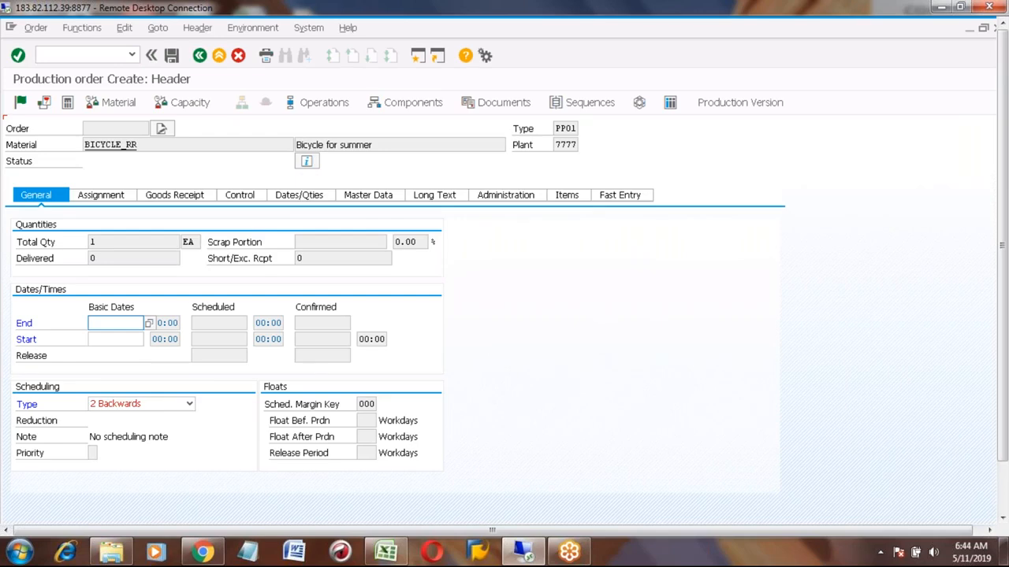
pyautogui.press('Down')
pyautogui.press('Return')
pyautogui.press('Return')
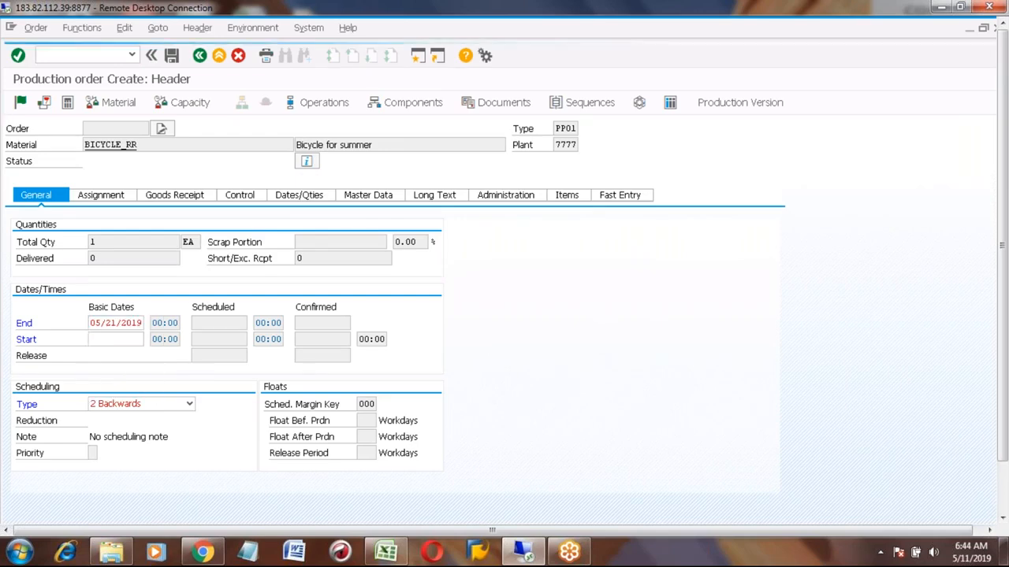
pyautogui.click(199, 56)
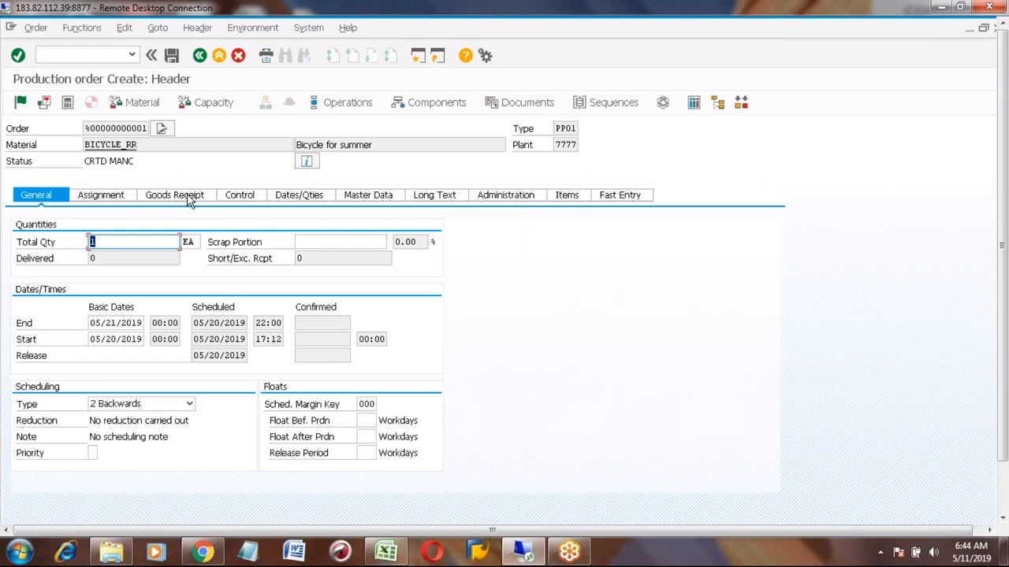
# - Tick the Goods Receipt indicator on the order's Goods Receipt tab and read its field help
pyautogui.click(175, 195)
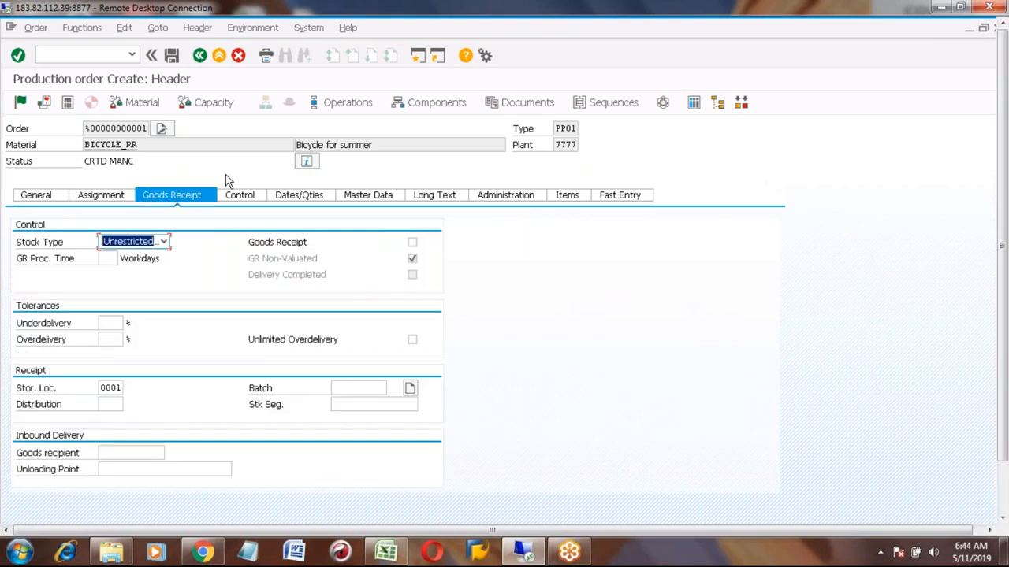
pyautogui.click(412, 244)
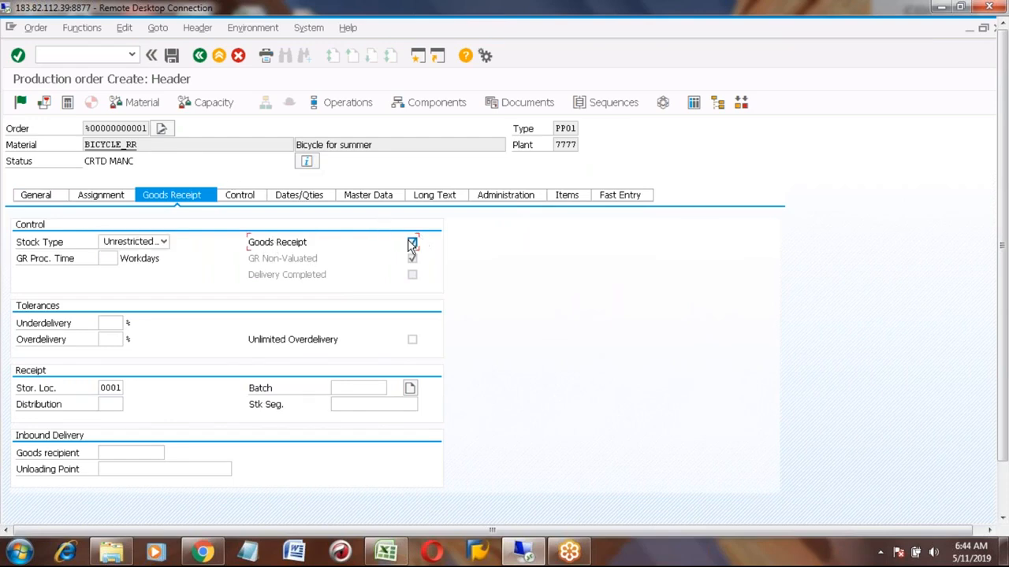
pyautogui.press('F1')
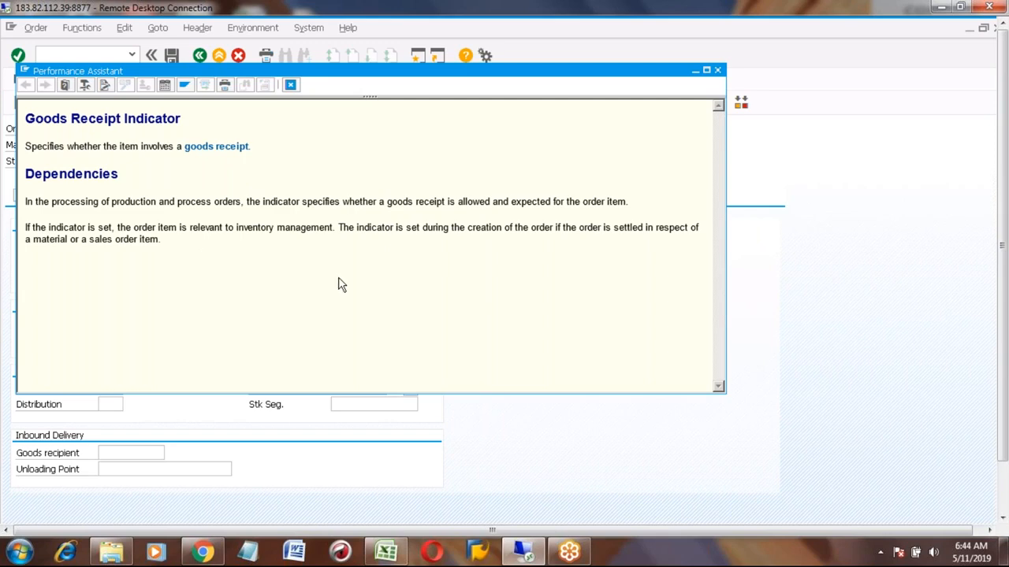
pyautogui.click(718, 72)
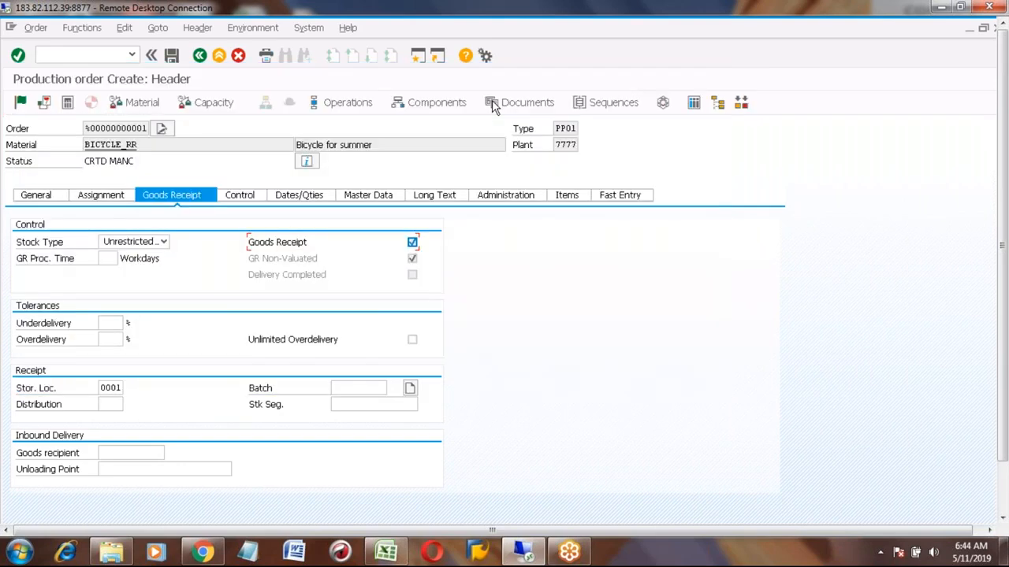
# - Leave the order header without saving the entered data
pyautogui.click(200, 56)
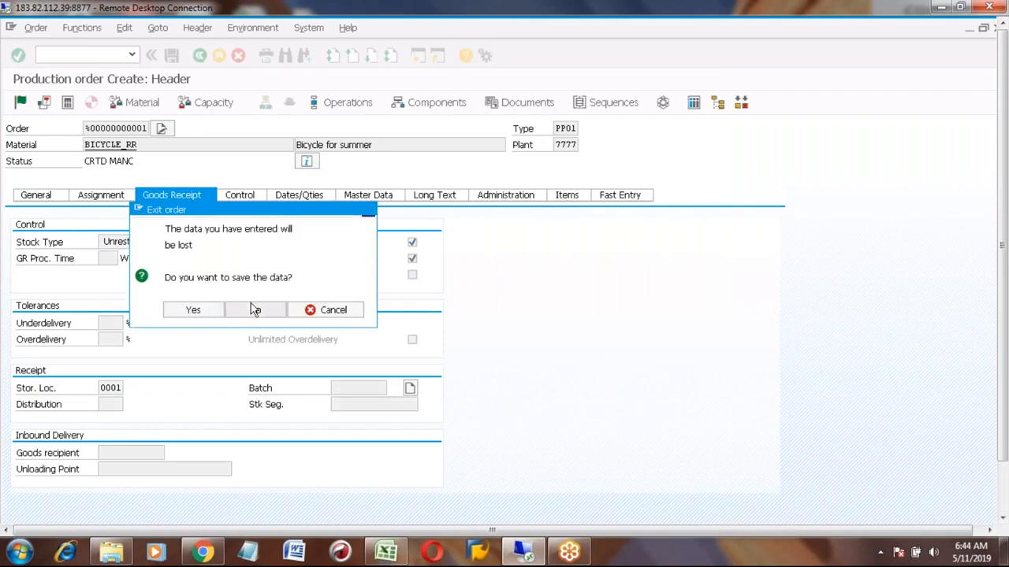
pyautogui.click(255, 310)
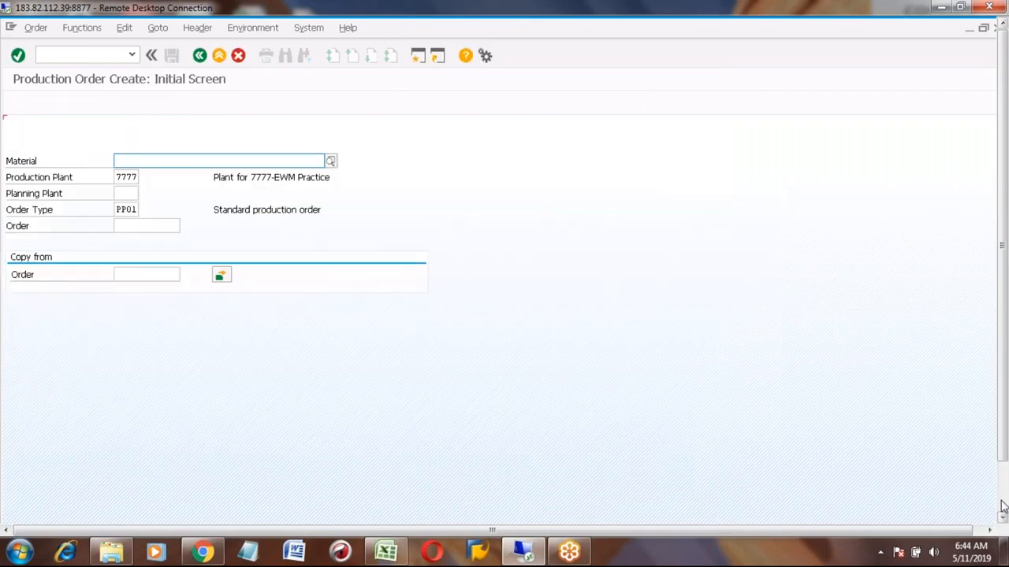
# - Switch to the IMG session and open the details of order type PP01 in Define Order Types
pyautogui.moveTo(210, 517)
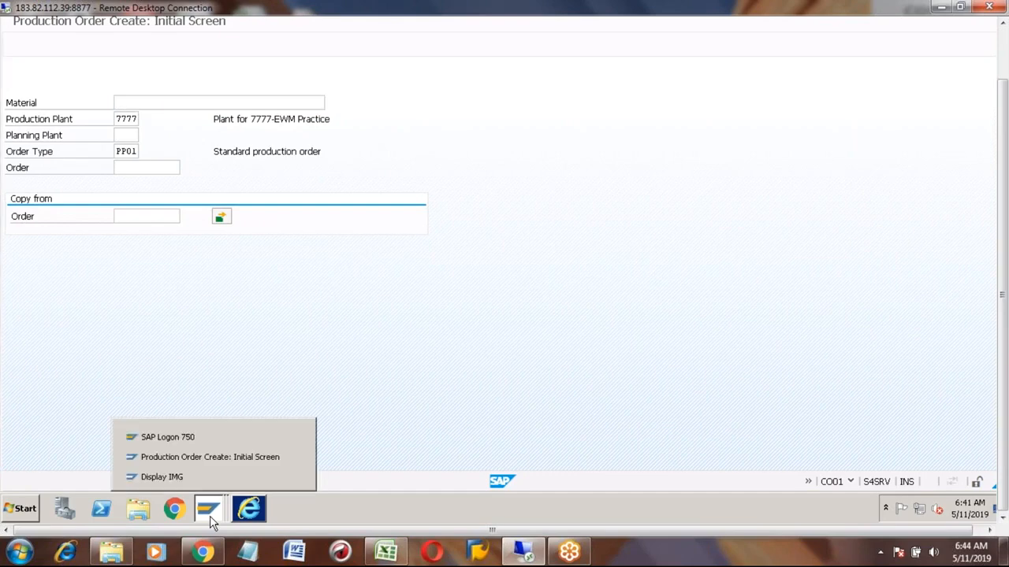
pyautogui.click(187, 456)
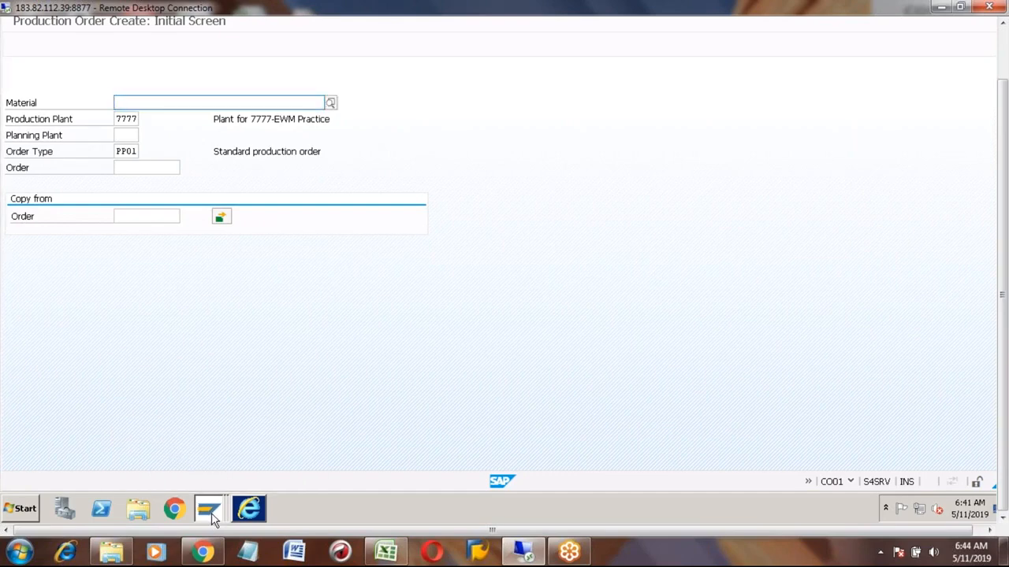
pyautogui.click(211, 517)
pyautogui.click(166, 478)
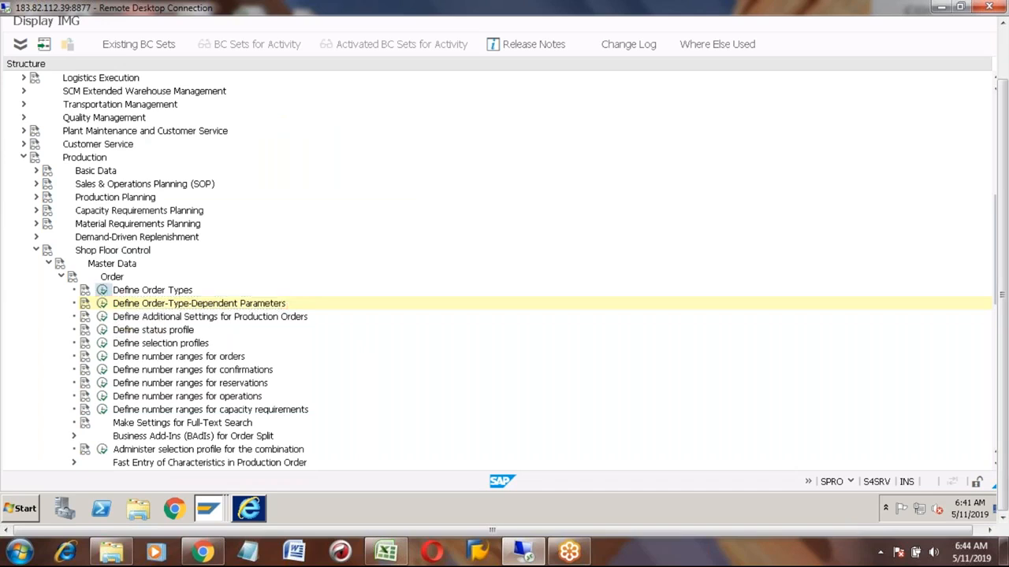
pyautogui.click(102, 290)
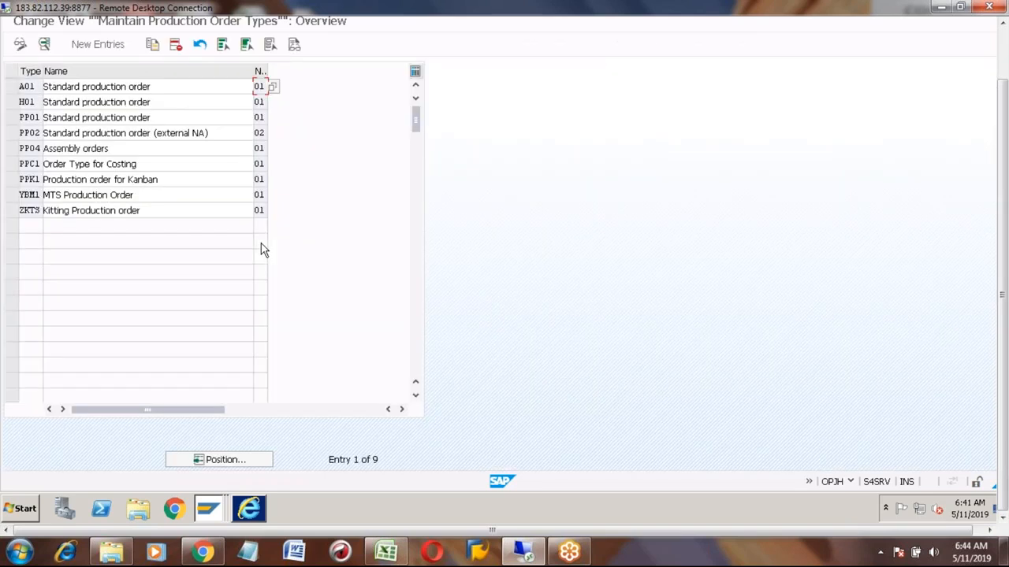
pyautogui.click(12, 117)
pyautogui.click(44, 44)
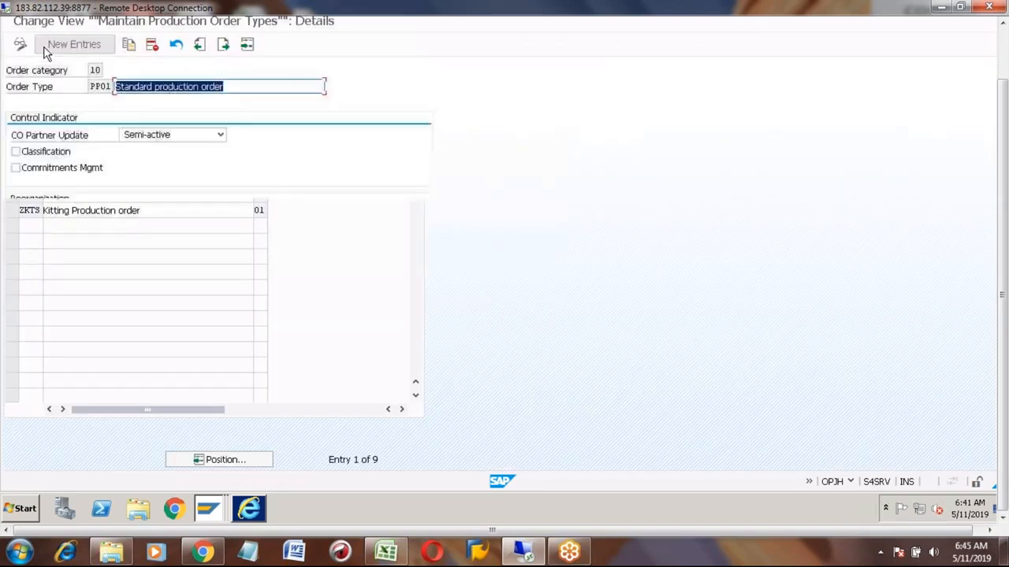
# - Open the settlement profile value list for PP01 and browse the available settlement profiles
pyautogui.click(147, 281)
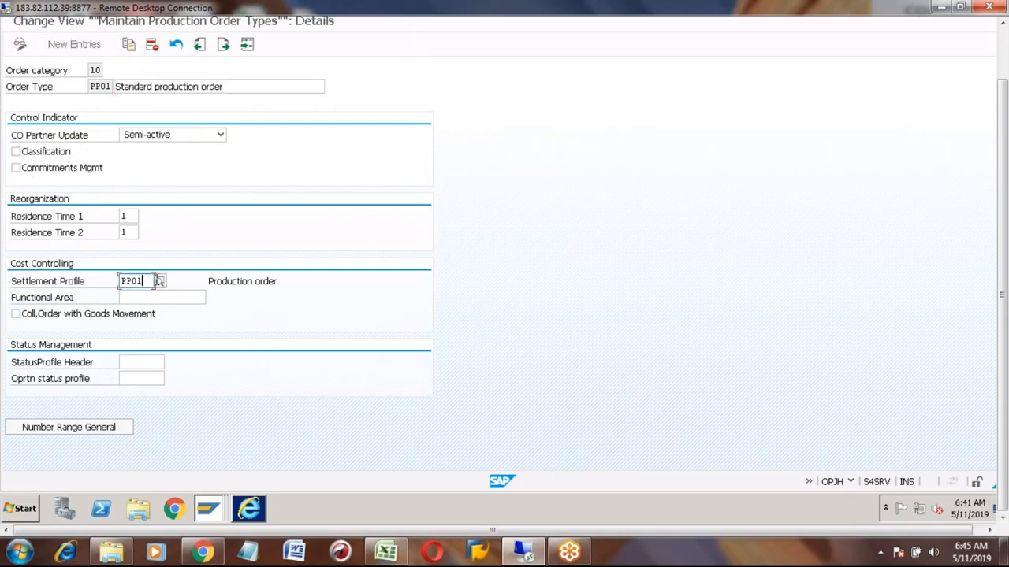
pyautogui.click(160, 279)
pyautogui.click(197, 330)
pyautogui.press('Down')
pyautogui.press('Down')
pyautogui.press('Down')
pyautogui.press('Down')
pyautogui.press('Up')
pyautogui.press('Up')
pyautogui.press('Up')
pyautogui.press('Up')
pyautogui.press('Up')
pyautogui.press('Up')
pyautogui.press('Up')
pyautogui.press('Up')
pyautogui.press('Up')
pyautogui.press('Up')
pyautogui.press('Up')
pyautogui.press('Up')
pyautogui.press('Up')
pyautogui.press('Up')
pyautogui.press('Down')
pyautogui.press('Down')
pyautogui.press('Down')
pyautogui.press('Down')
pyautogui.press('Down')
pyautogui.press('Down')
pyautogui.press('Down')
pyautogui.press('Down')
pyautogui.press('Down')
pyautogui.press('Down')
pyautogui.press('Down')
pyautogui.press('Down')
pyautogui.press('Down')
pyautogui.press('Down')
pyautogui.press('Down')
pyautogui.press('Down')
pyautogui.press('Down')
pyautogui.press('Up')
pyautogui.press('Up')
pyautogui.press('Up')
pyautogui.press('Up')
pyautogui.press('Down')
pyautogui.press('Down')
pyautogui.press('Down')
pyautogui.press('Down')
pyautogui.press('Down')
pyautogui.press('Down')
pyautogui.press('Down')
pyautogui.press('Down')
pyautogui.press('Up')
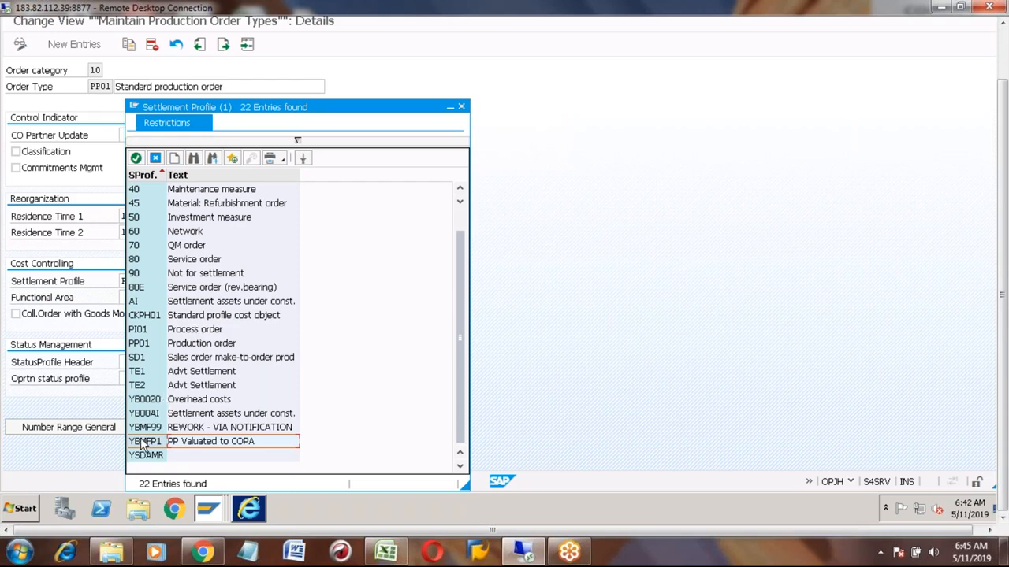
# - Select CKPH01 (Standard profile cost object) as the settlement profile for order type PP01
pyautogui.click(144, 347)
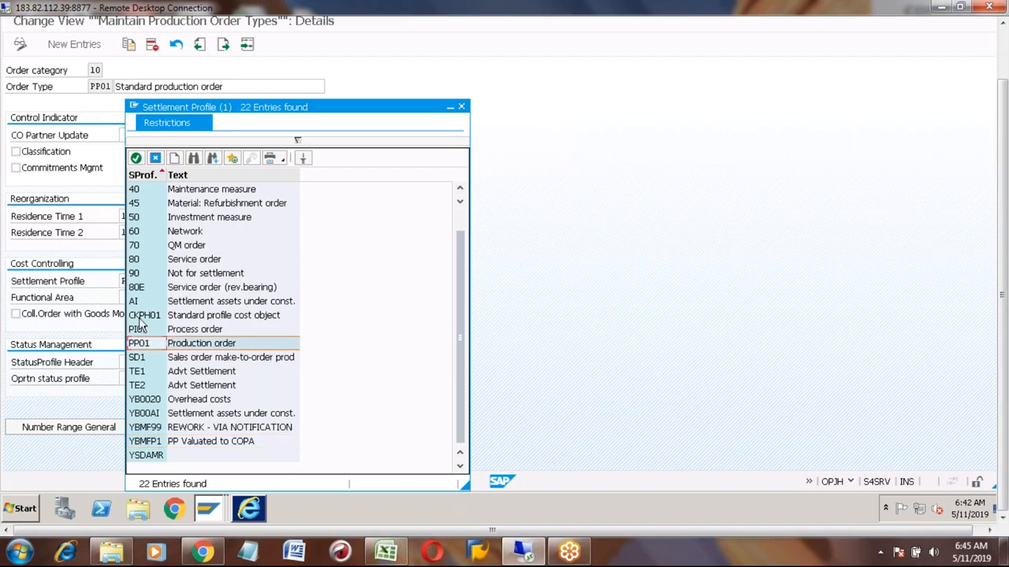
pyautogui.click(141, 317)
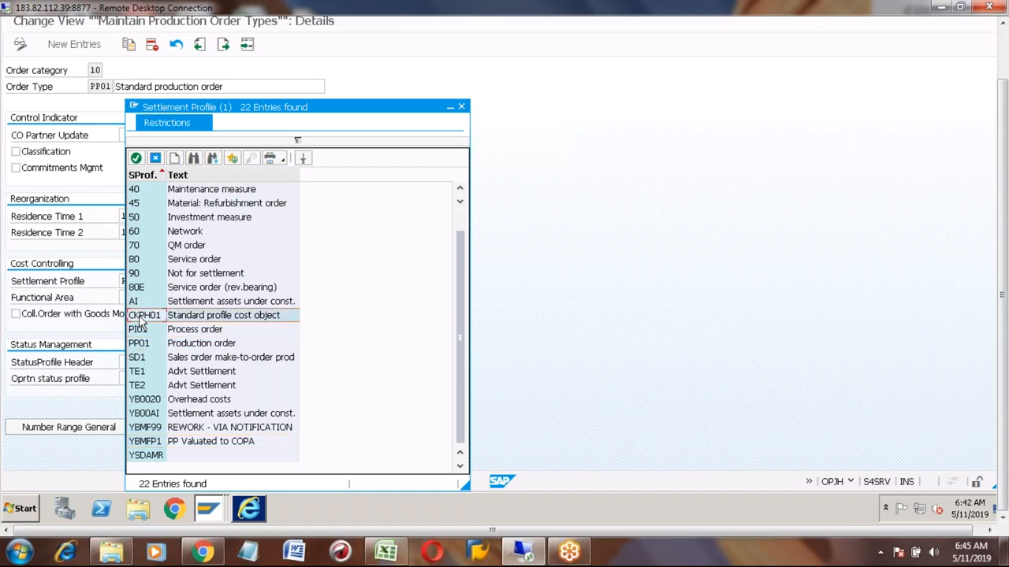
pyautogui.doubleClick(140, 318)
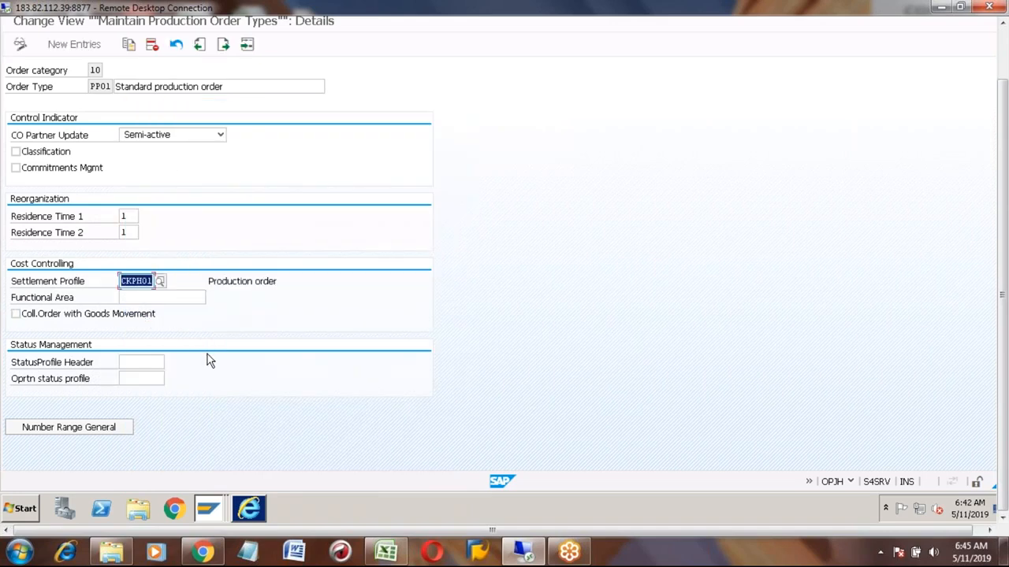
pyautogui.press('Return')
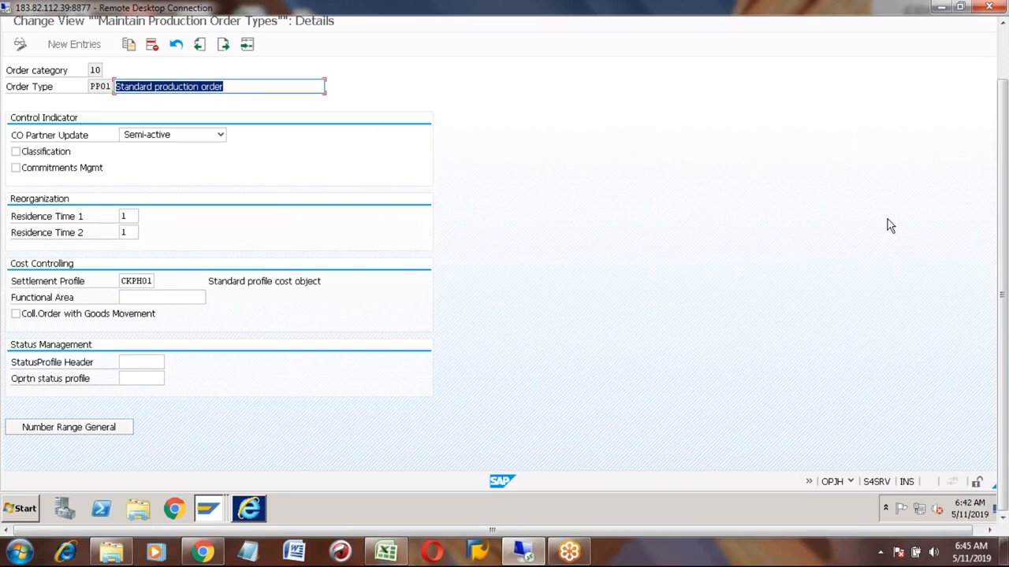
# - Save the PP01 order type settings, acknowledge the number range information, and return to the order type overview
pyautogui.click(1006, 52)
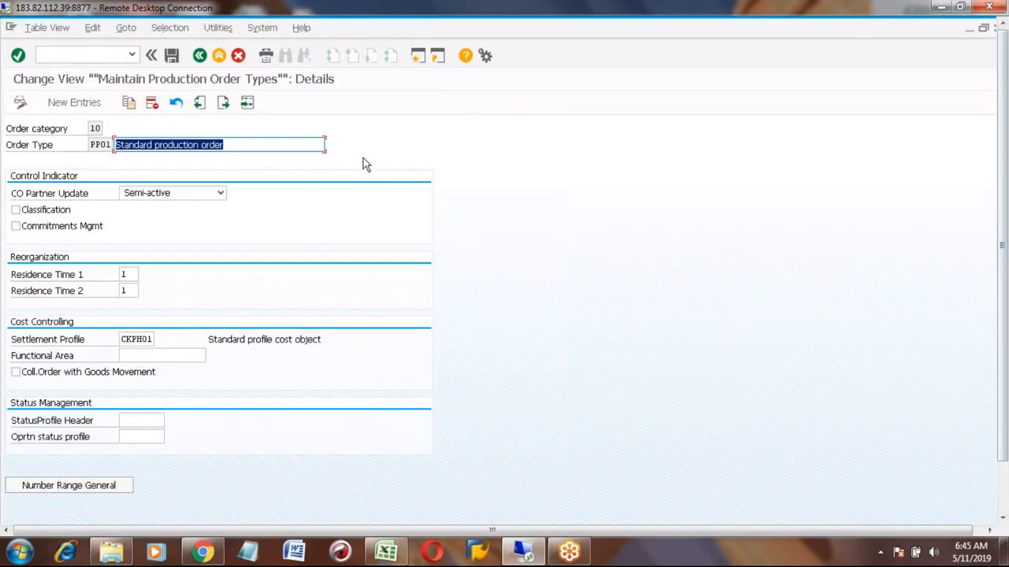
pyautogui.click(171, 57)
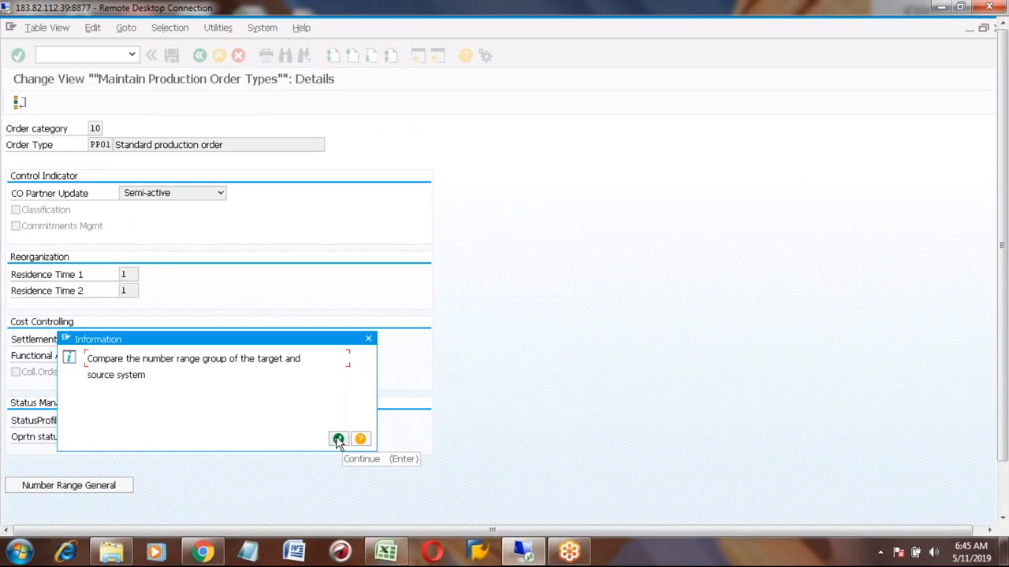
pyautogui.click(338, 440)
pyautogui.click(178, 261)
pyautogui.click(199, 56)
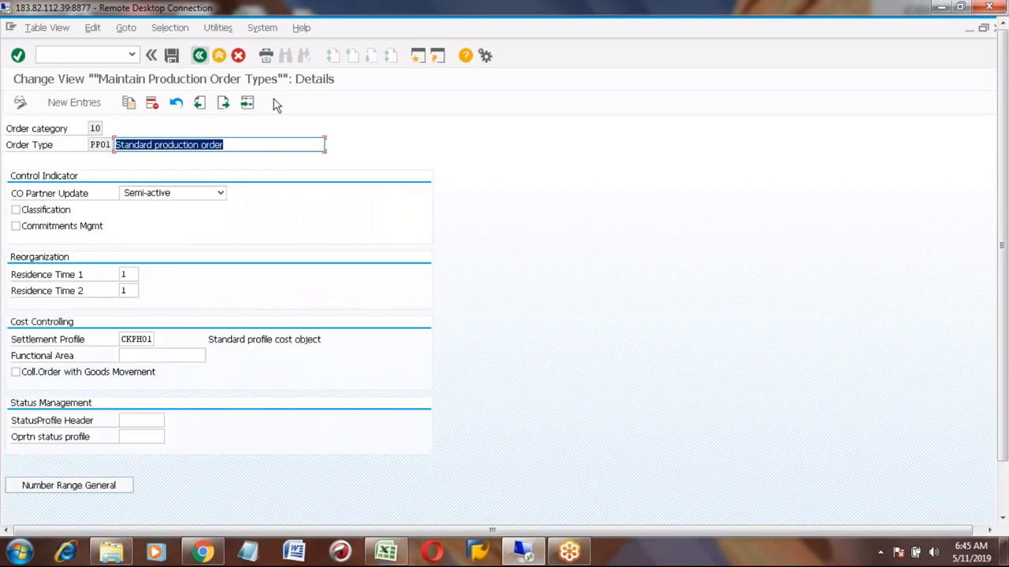
# - Switch to the production order session and restart CO01 to create an order for material BICYCLE_RR in plant 7777
pyautogui.click(1004, 498)
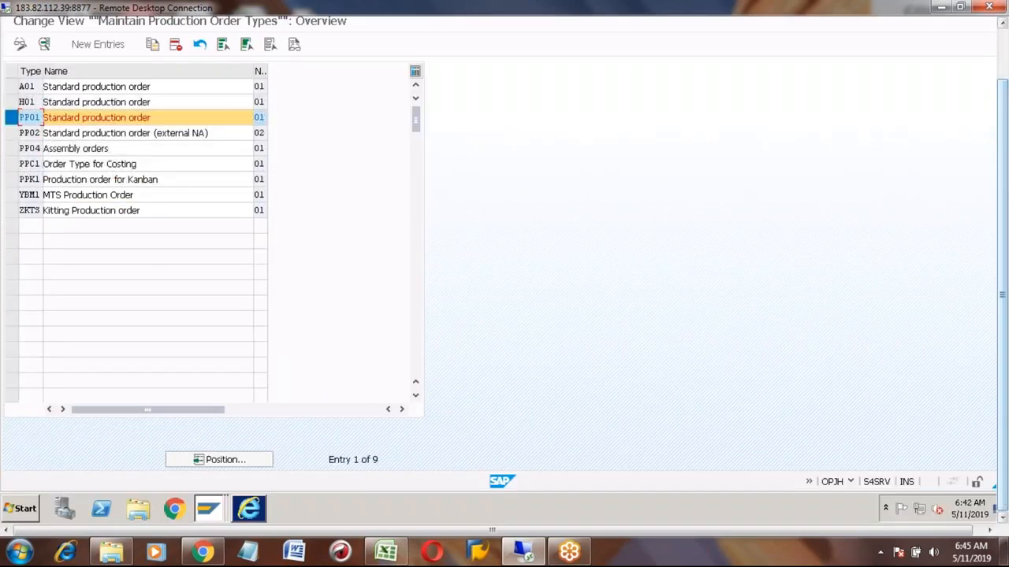
pyautogui.click(210, 513)
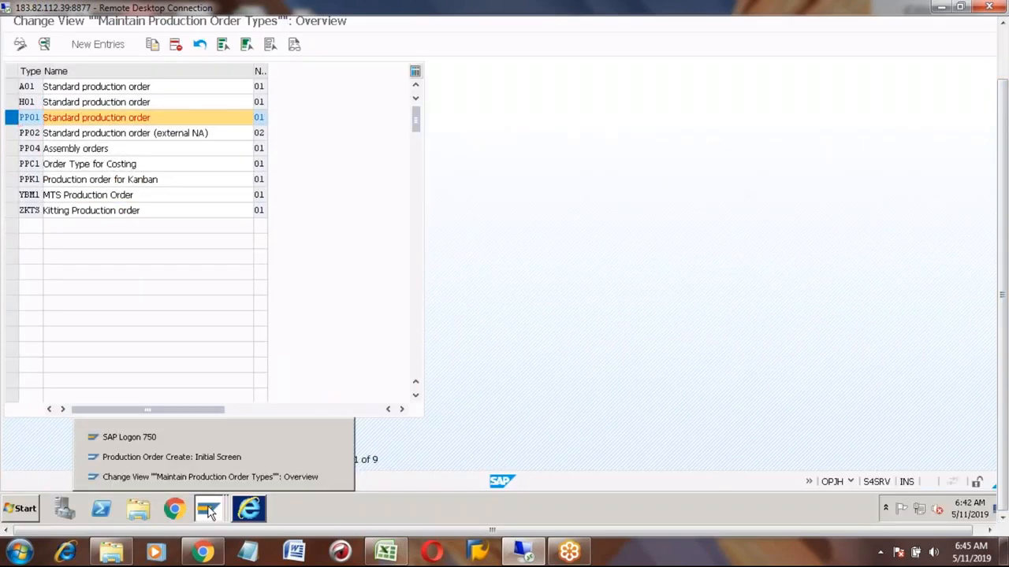
pyautogui.click(174, 460)
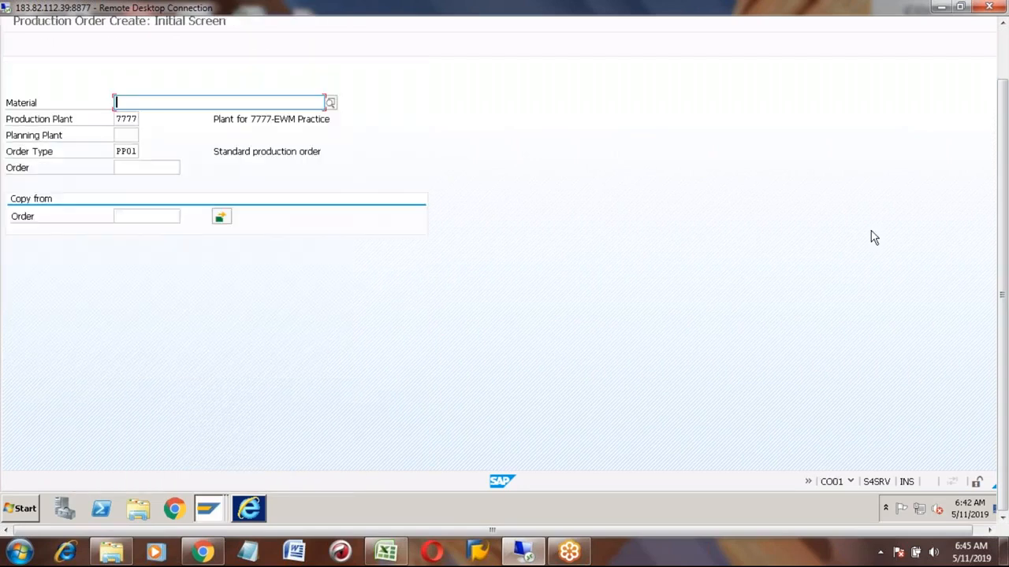
pyautogui.click(1004, 41)
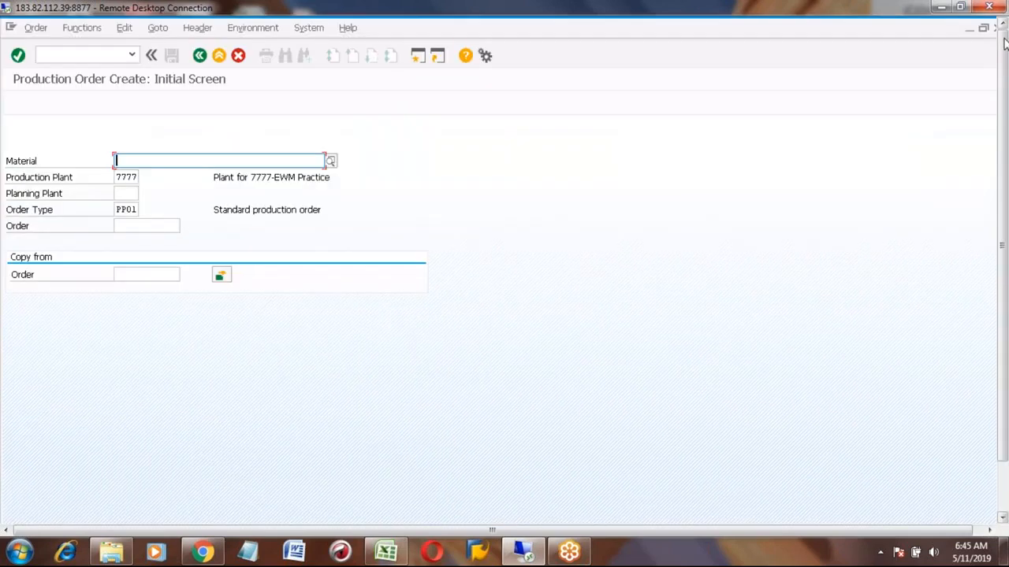
pyautogui.click(199, 56)
pyautogui.click(70, 55)
pyautogui.write('co01')
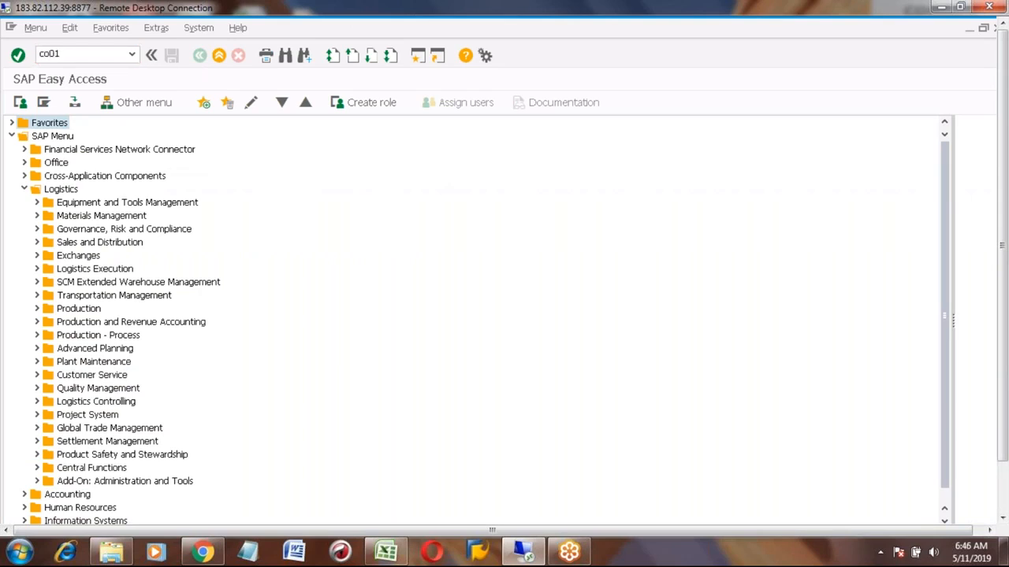
pyautogui.press('Return')
pyautogui.press('Down')
pyautogui.press('Down')
pyautogui.press('Return')
pyautogui.press('Return')
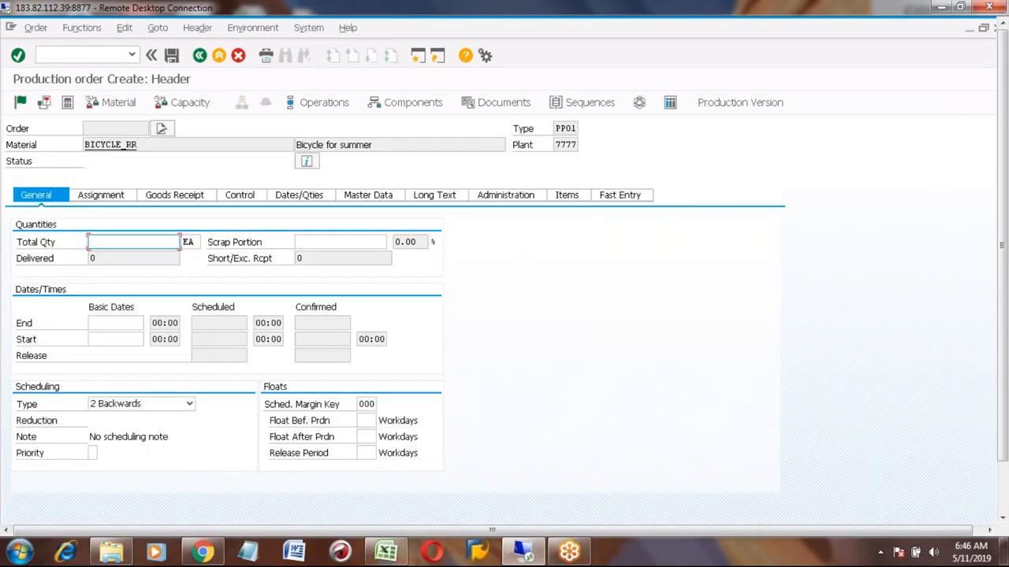
# - Enter a total quantity of 1 and a basic end date of 05/21/2019 for the order
pyautogui.write('1')
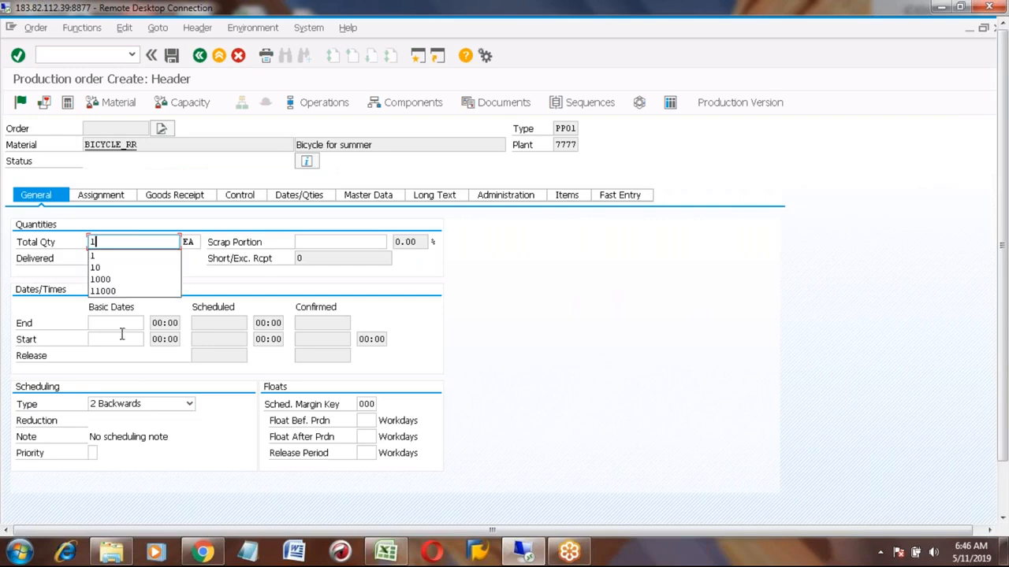
pyautogui.click(109, 324)
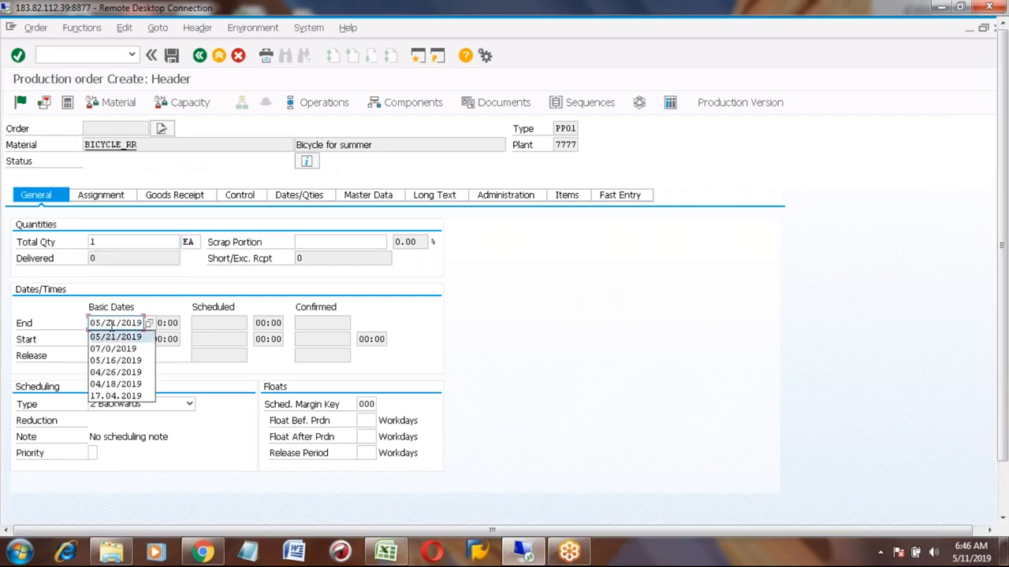
pyautogui.click(114, 334)
pyautogui.press('Return')
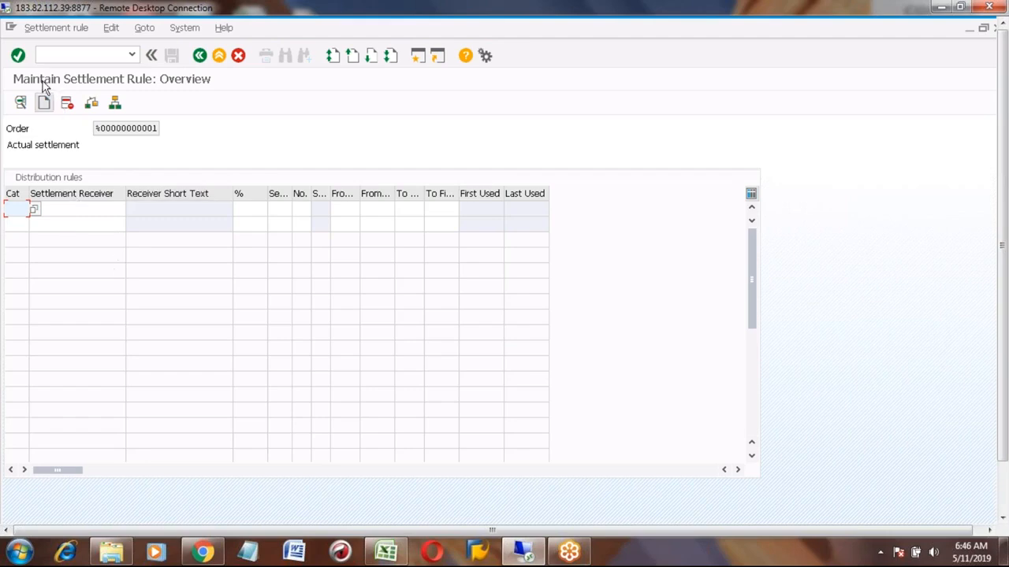
# - Add a settlement rule line with category MAT and 100 percent
pyautogui.click(35, 211)
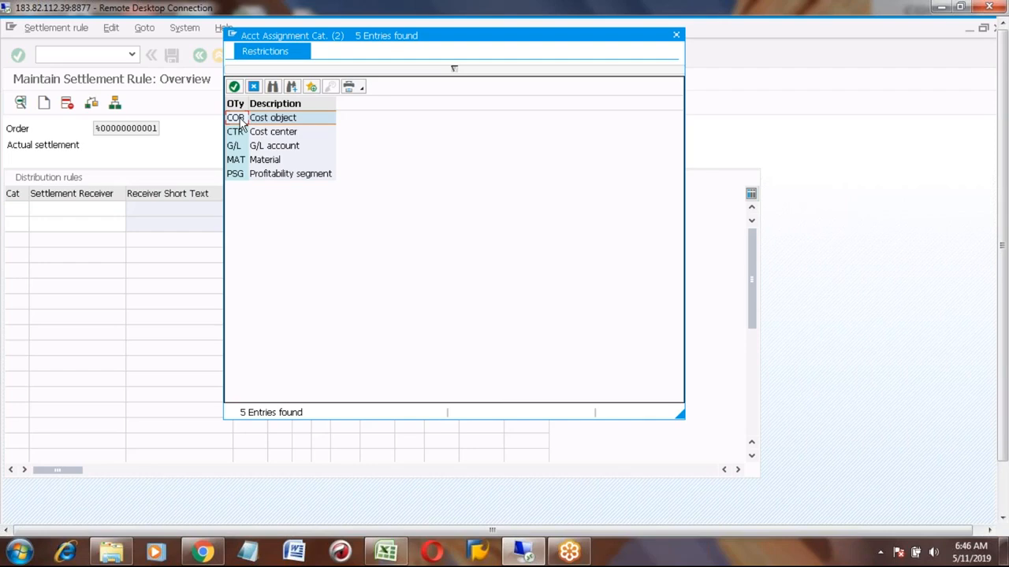
pyautogui.doubleClick(237, 160)
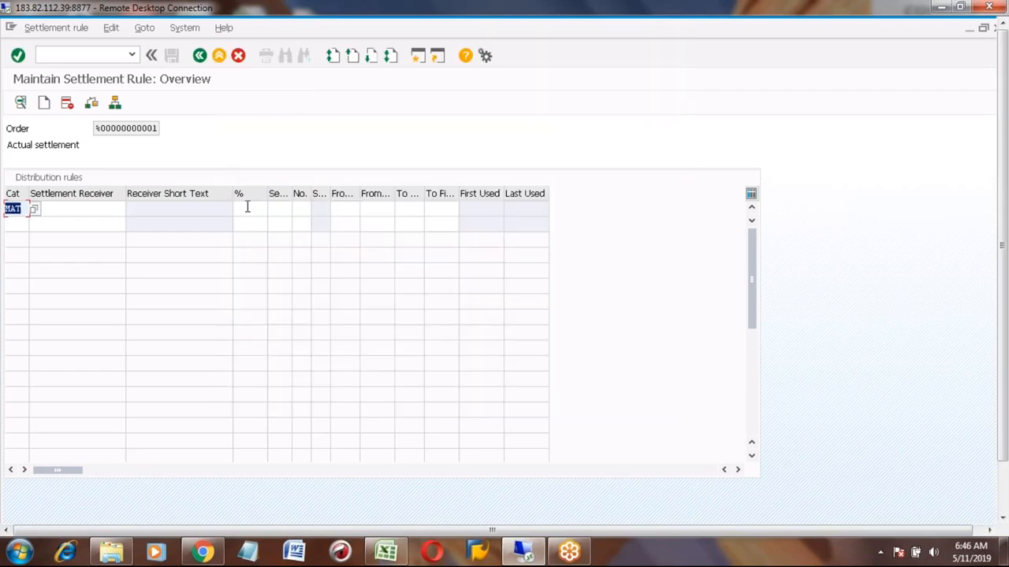
pyautogui.click(247, 208)
pyautogui.write('100')
pyautogui.press('Return')
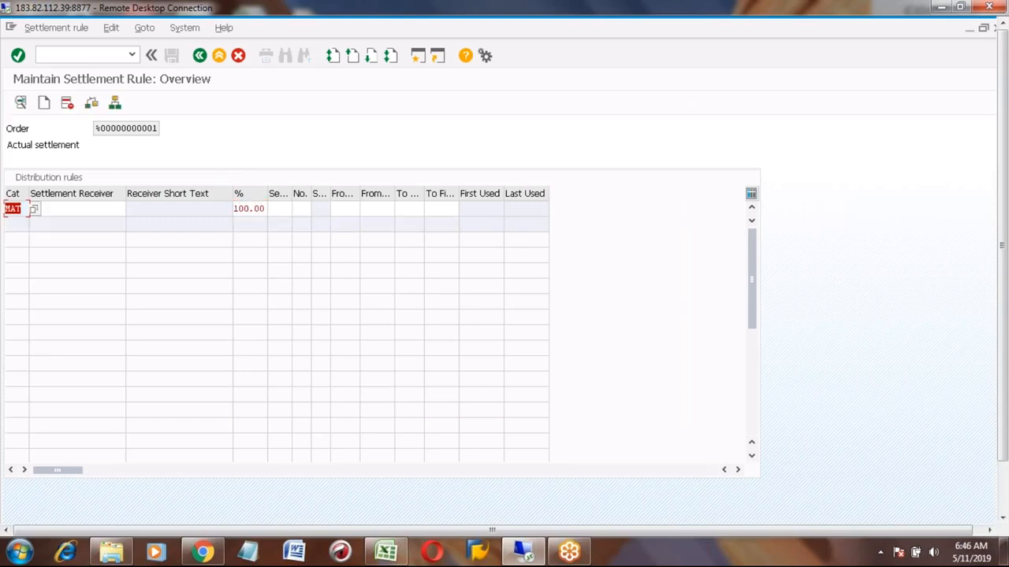
# - Enter BICYCLE_RR as the settlement receiver, then cancel the settlement rule maintenance without keeping the entries
pyautogui.click(94, 210)
pyautogui.write('cyc')
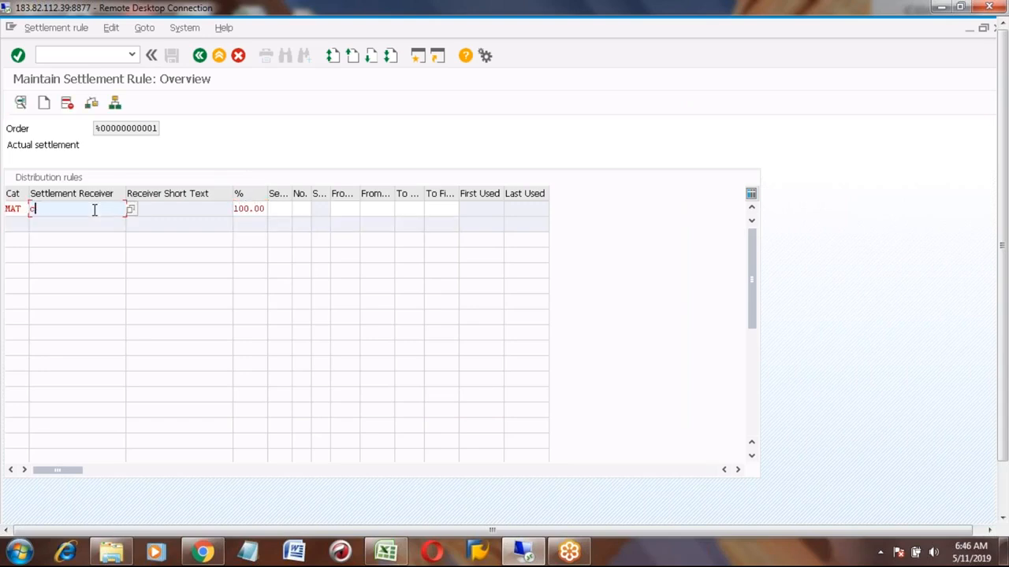
pyautogui.press('BackSpace')
pyautogui.press('BackSpace')
pyautogui.press('BackSpace')
pyautogui.write('bicycle_rr')
pyautogui.press('Return')
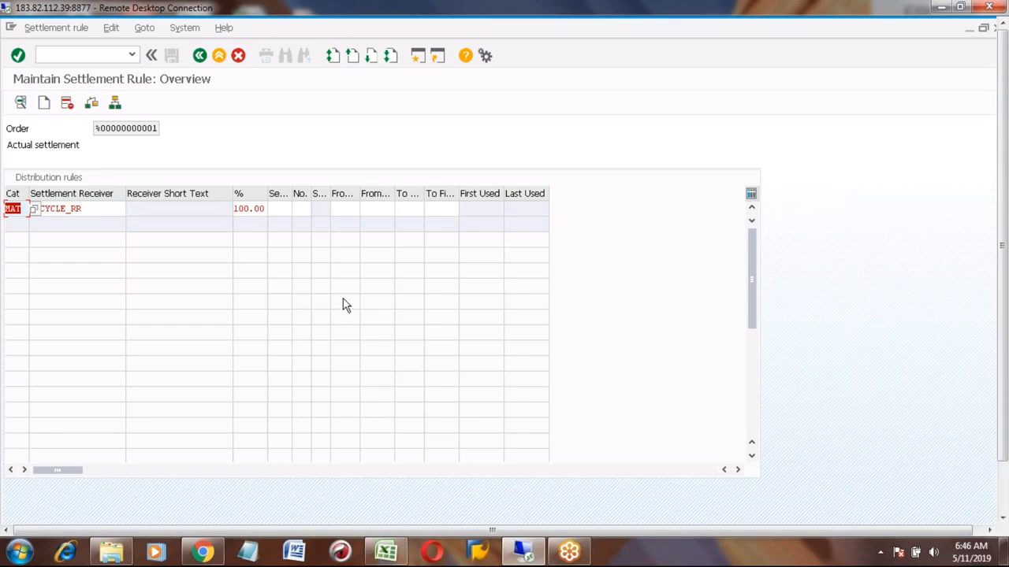
pyautogui.click(1004, 503)
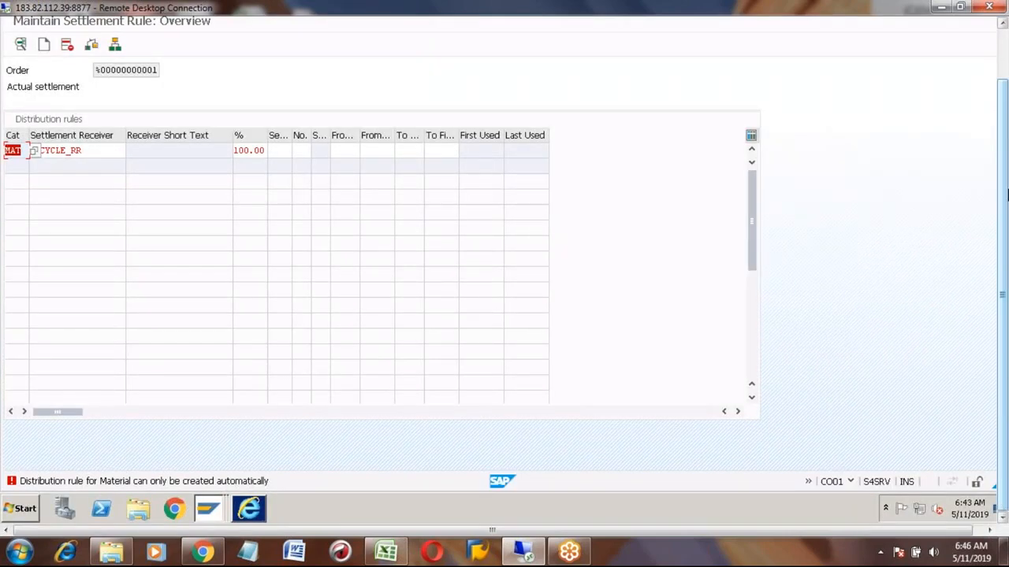
pyautogui.click(1005, 55)
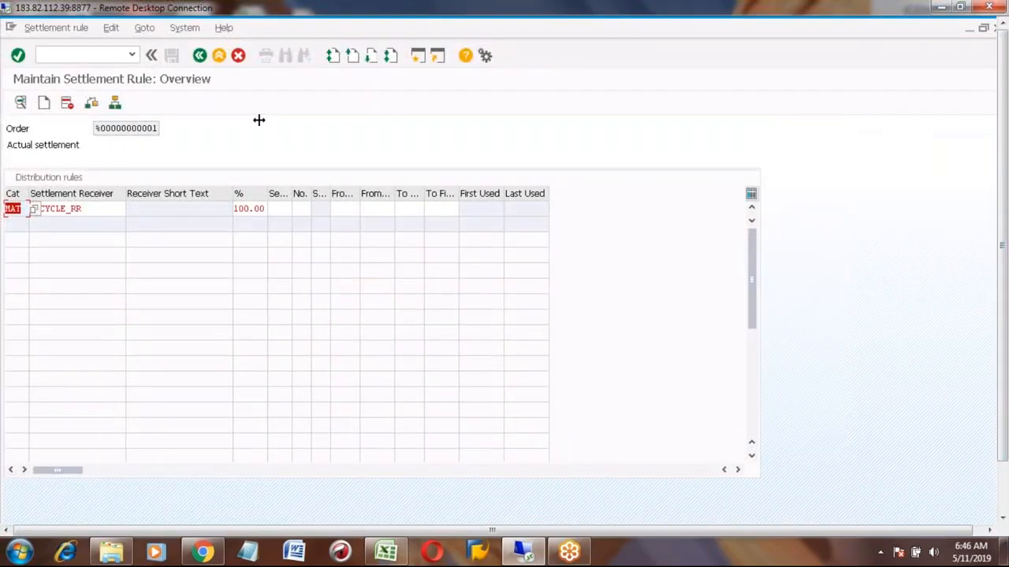
pyautogui.click(236, 57)
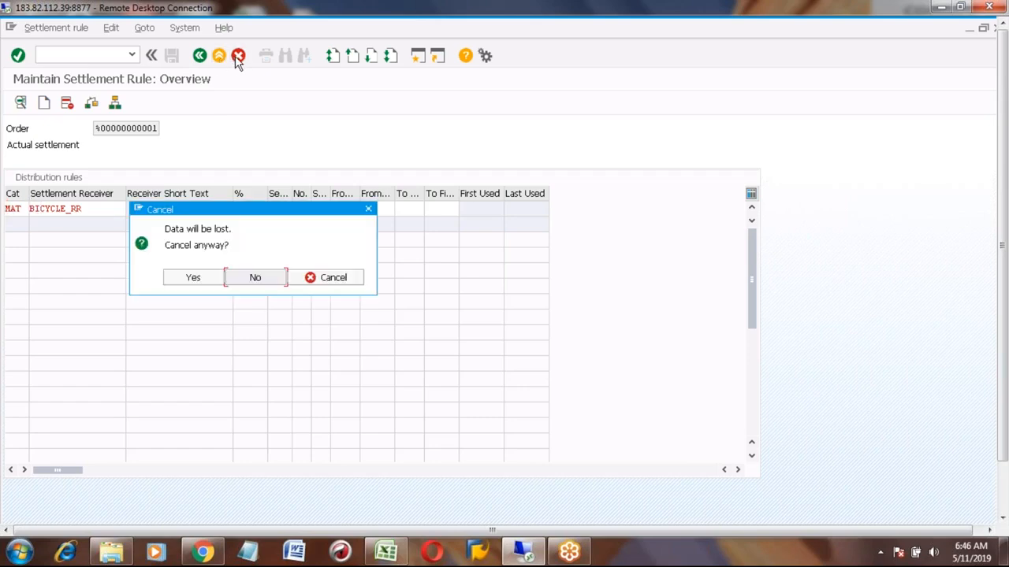
pyautogui.click(197, 277)
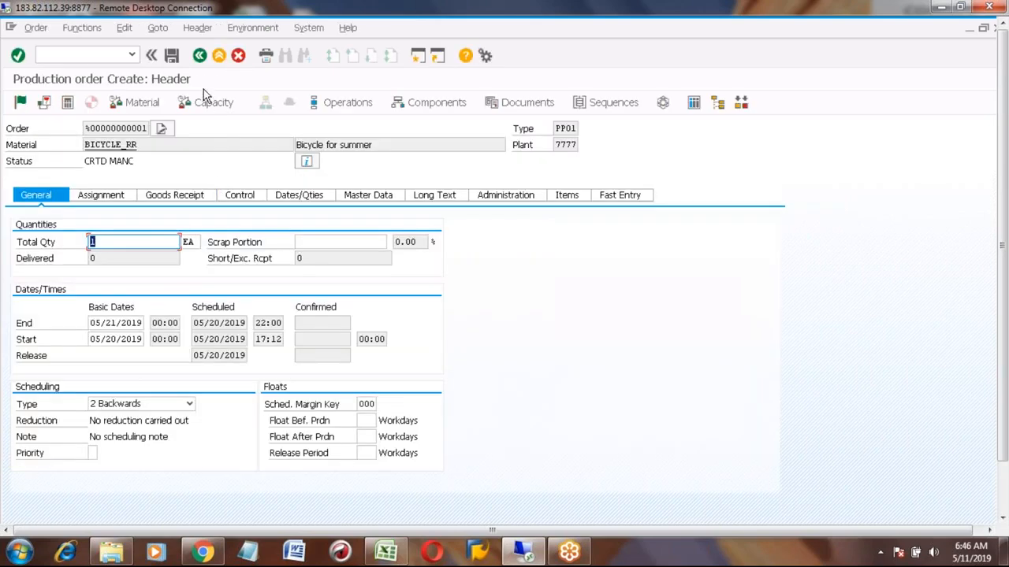
# - Exit the production order without saving and go back to the main menu
pyautogui.click(200, 56)
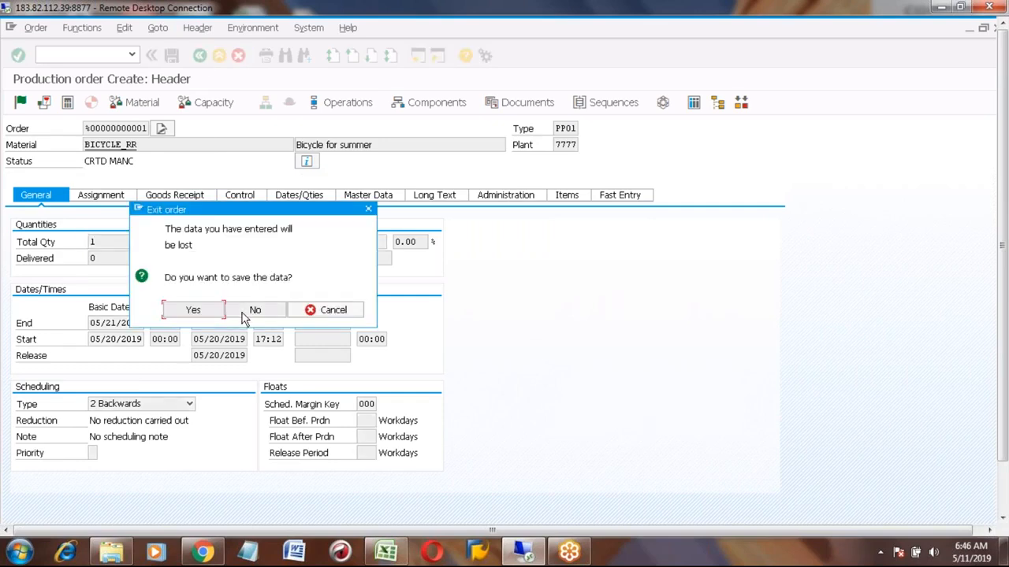
pyautogui.click(244, 317)
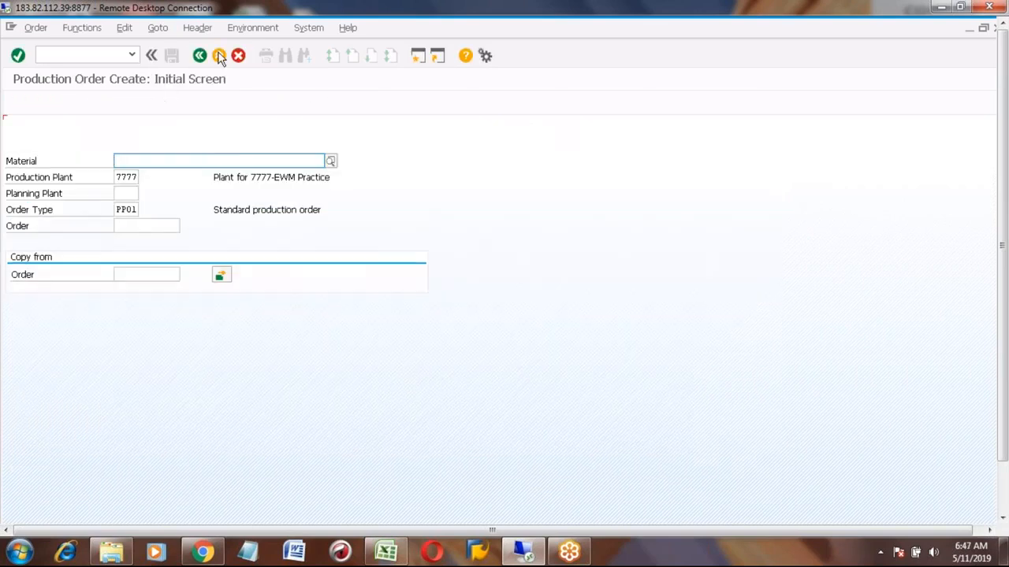
pyautogui.click(218, 57)
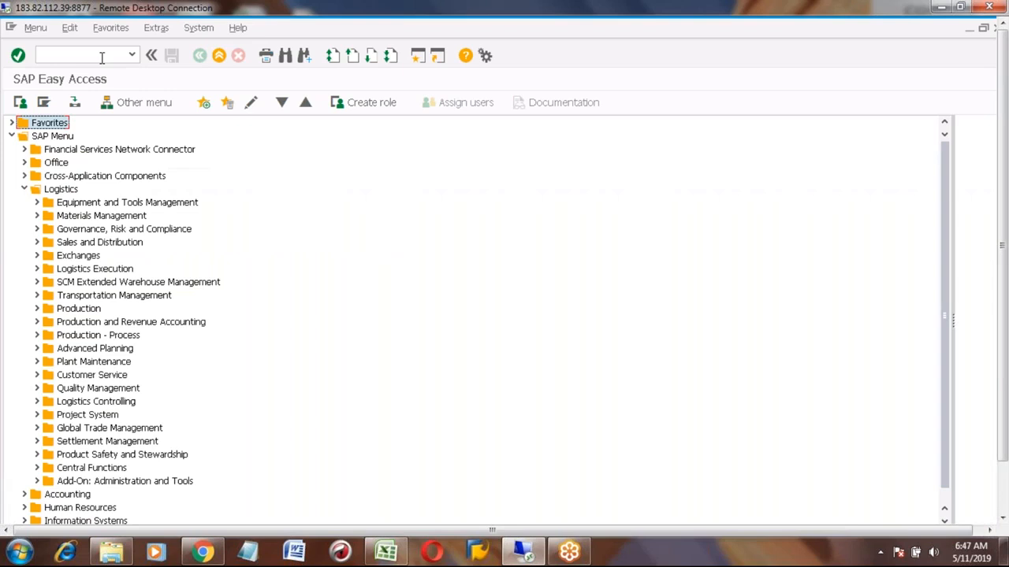
# - Open MIGO and set it to A07 Goods Issue with reference R08 Order
pyautogui.write('migo')
pyautogui.press('Return')
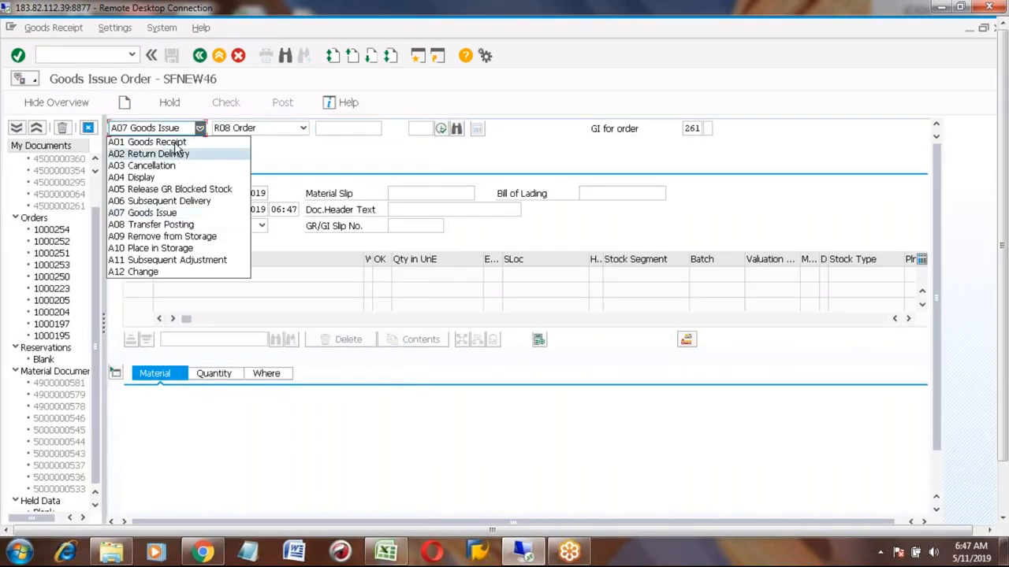
pyautogui.click(175, 142)
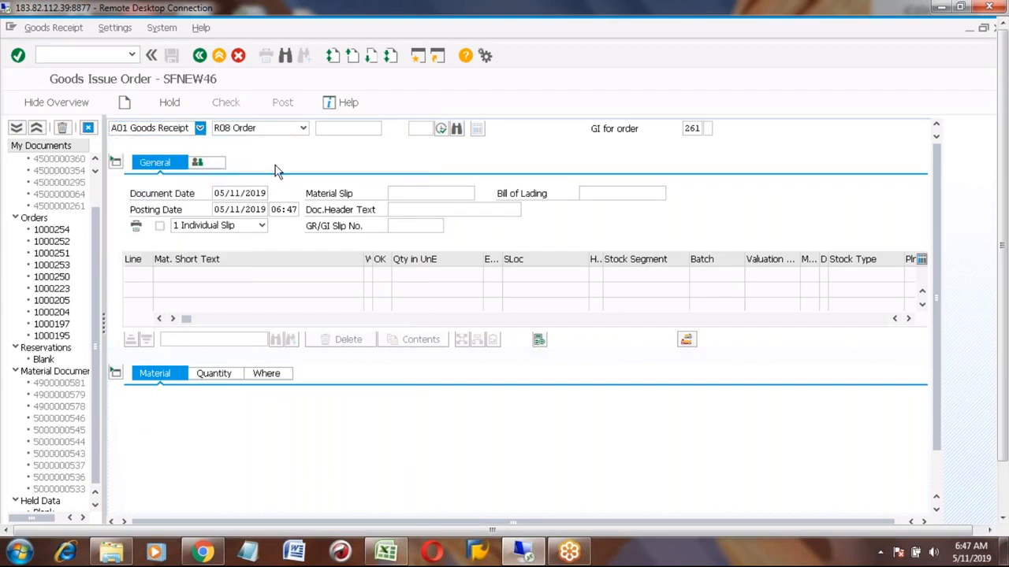
pyautogui.click(303, 128)
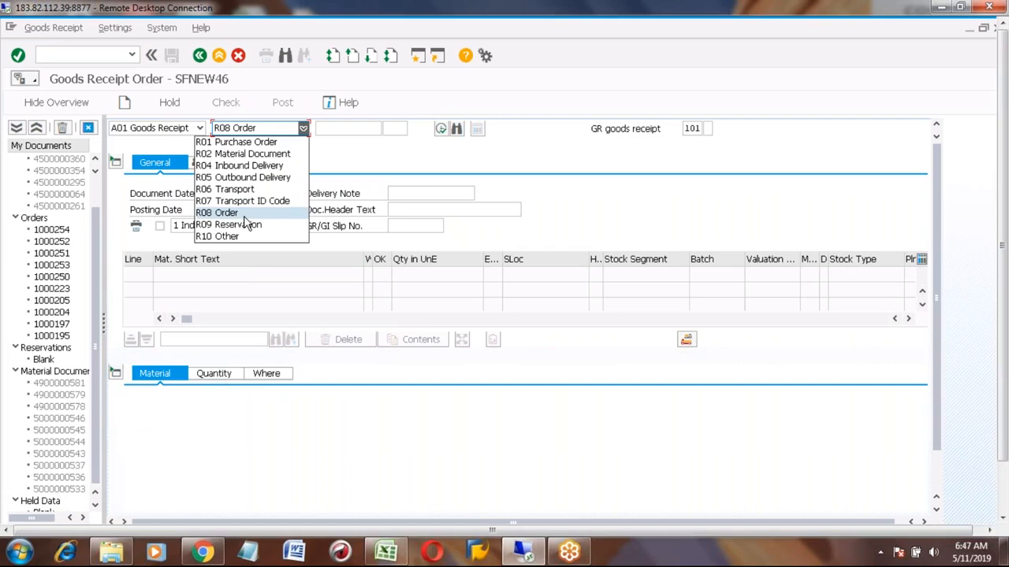
pyautogui.click(331, 148)
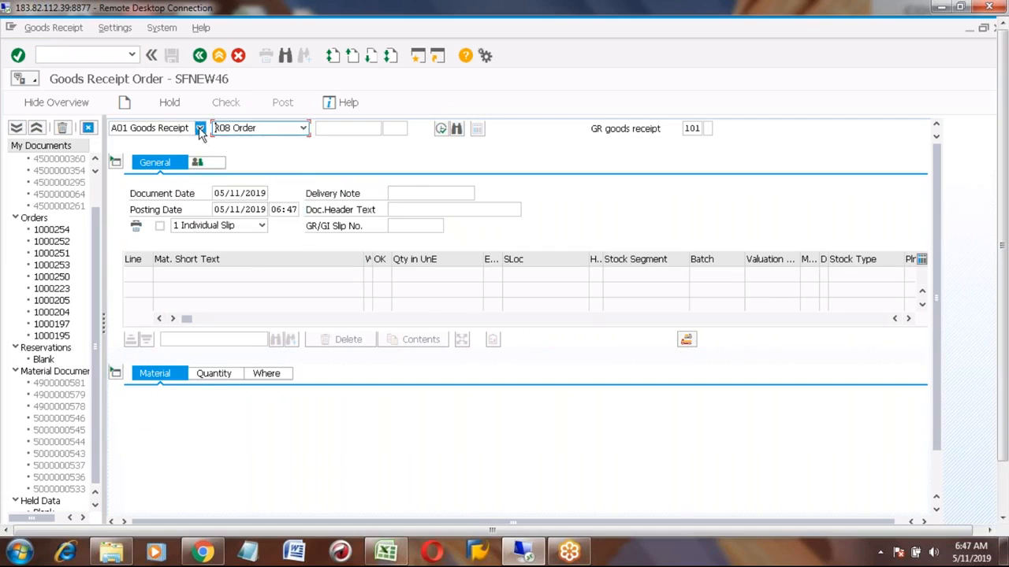
pyautogui.click(200, 129)
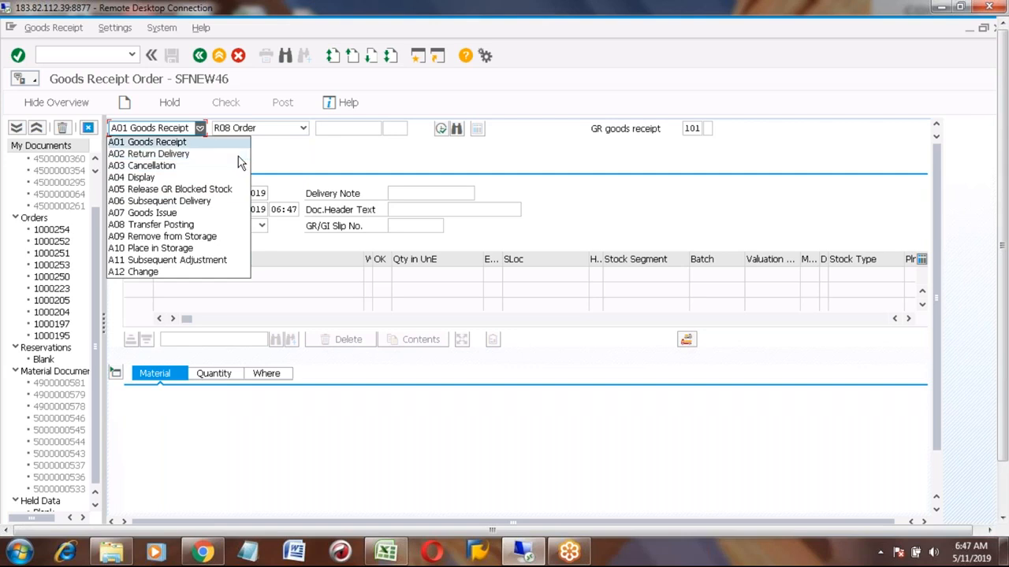
pyautogui.click(165, 213)
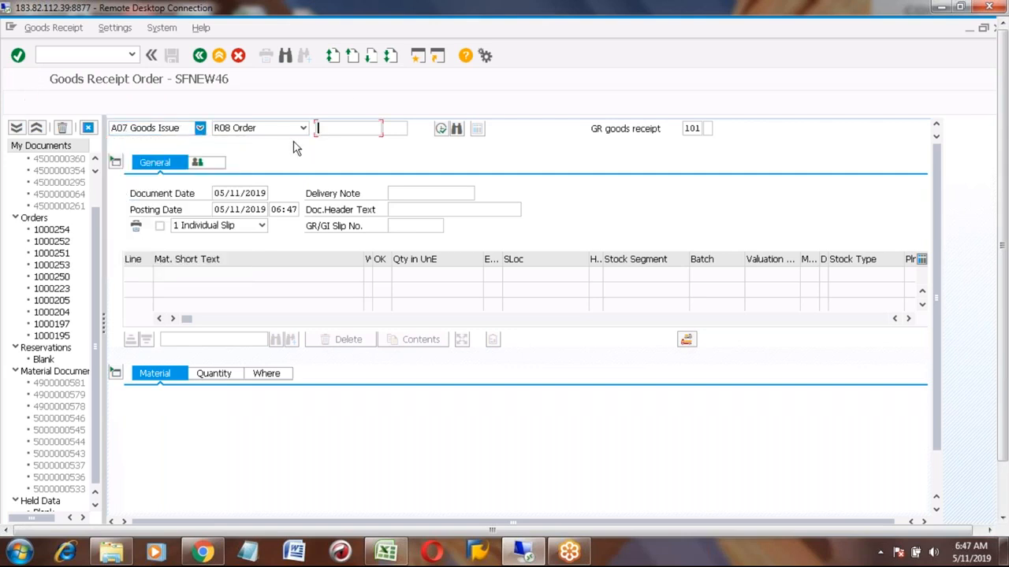
# - Enter production order 1000260 as the reference order for the goods issue
pyautogui.write('learnmyitman')
pyautogui.press('BackSpace')
pyautogui.press('BackSpace')
pyautogui.press('BackSpace')
pyautogui.press('BackSpace')
pyautogui.press('BackSpace')
pyautogui.press('BackSpace')
pyautogui.press('BackSpace')
pyautogui.press('BackSpace')
pyautogui.press('BackSpace')
pyautogui.press('BackSpace')
pyautogui.press('BackSpace')
pyautogui.press('BackSpace')
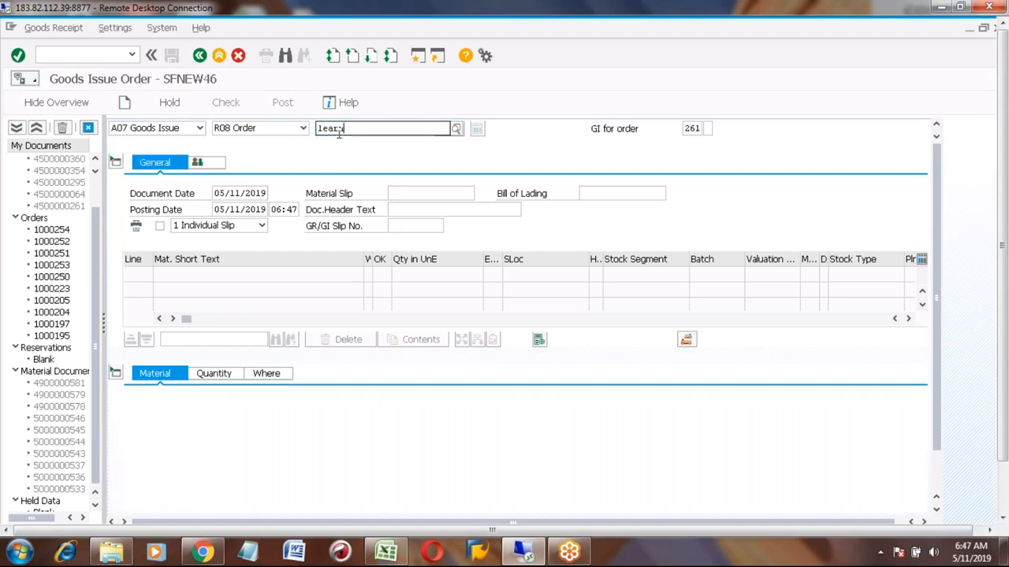
pyautogui.click(338, 143)
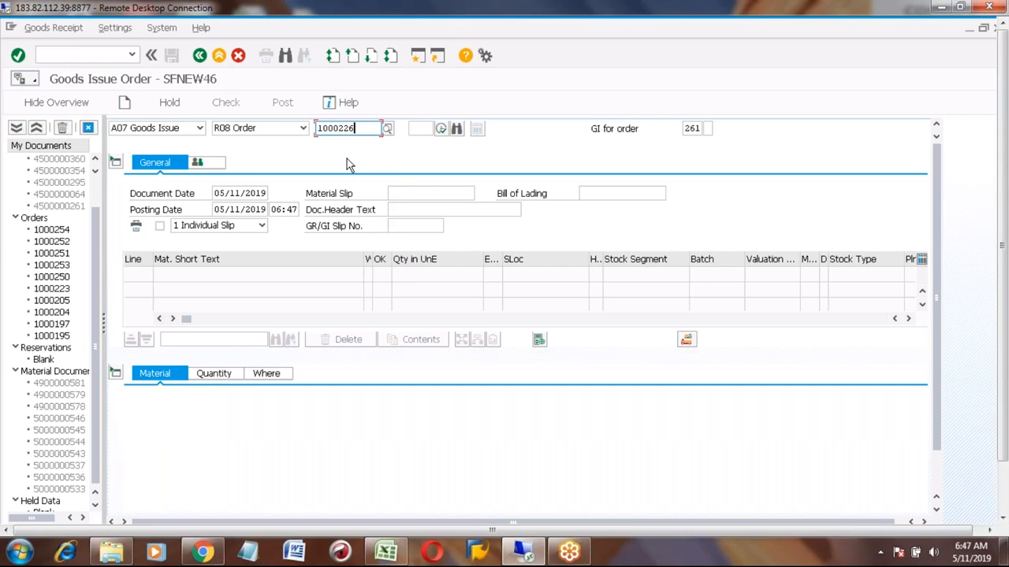
pyautogui.press('BackSpace')
pyautogui.press('BackSpace')
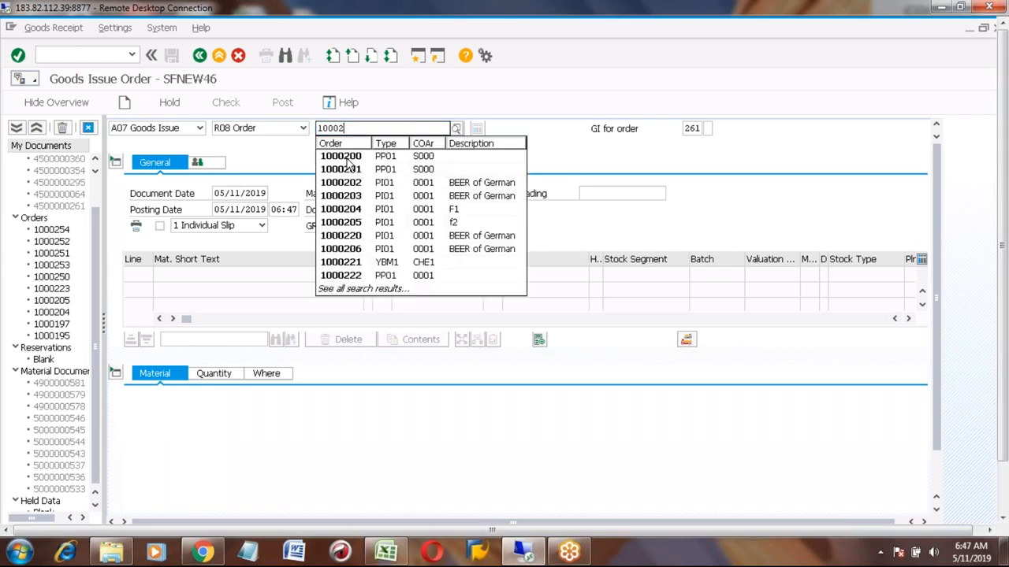
pyautogui.press('Down')
pyautogui.press('Down')
pyautogui.press('Down')
pyautogui.press('Down')
pyautogui.press('Down')
pyautogui.press('Down')
pyautogui.press('Down')
pyautogui.press('Down')
pyautogui.press('Down')
pyautogui.press('Down')
pyautogui.press('Down')
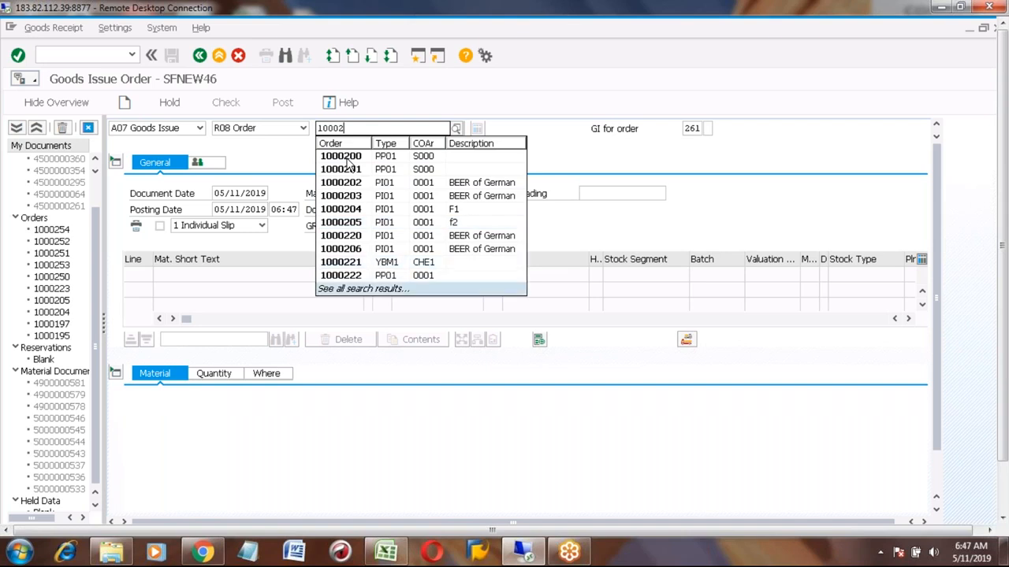
pyautogui.write('6')
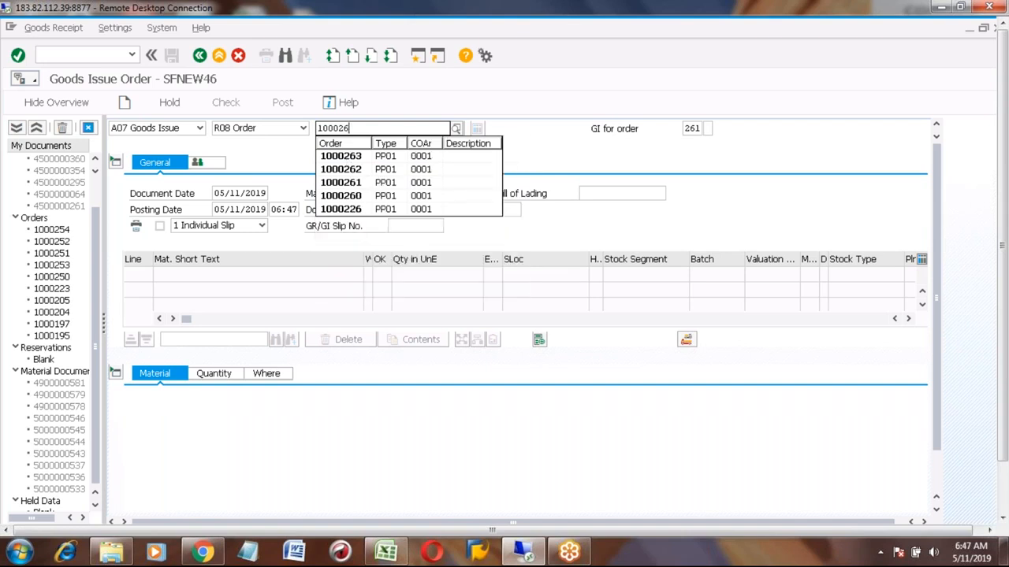
pyautogui.click(351, 197)
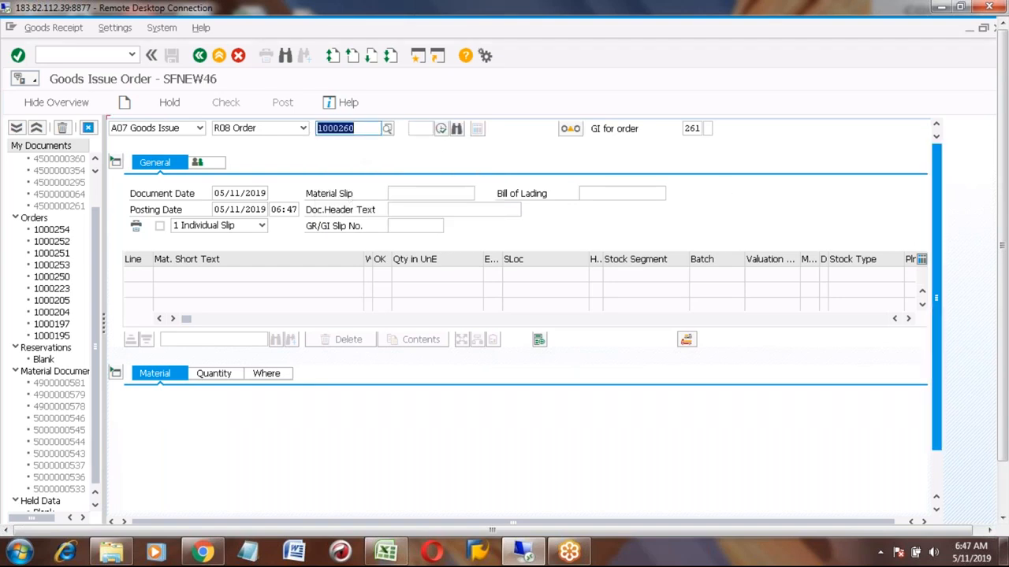
pyautogui.click(1003, 489)
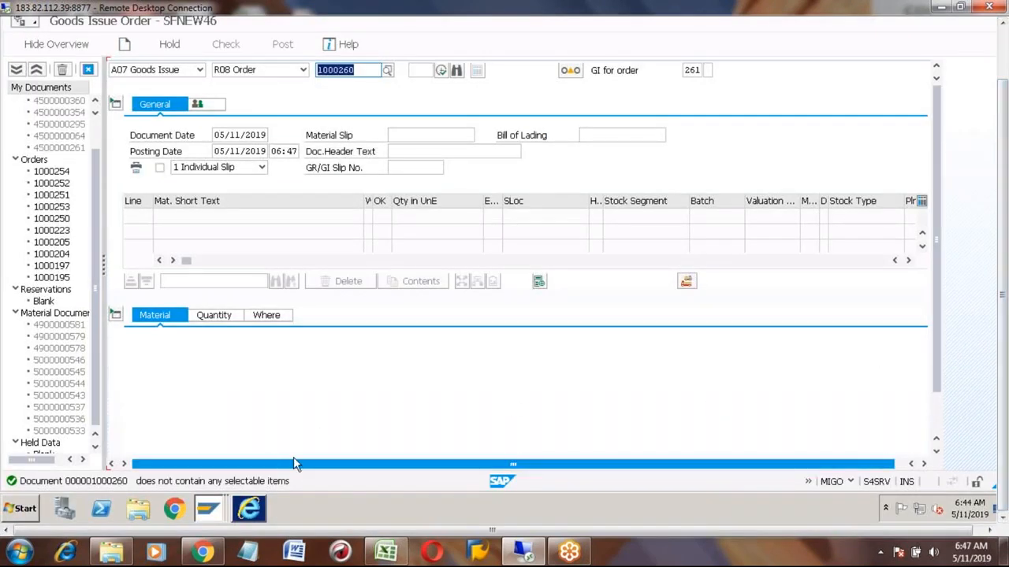
# - Leave MIGO and display production order 1000260 with CO03
pyautogui.click(1005, 52)
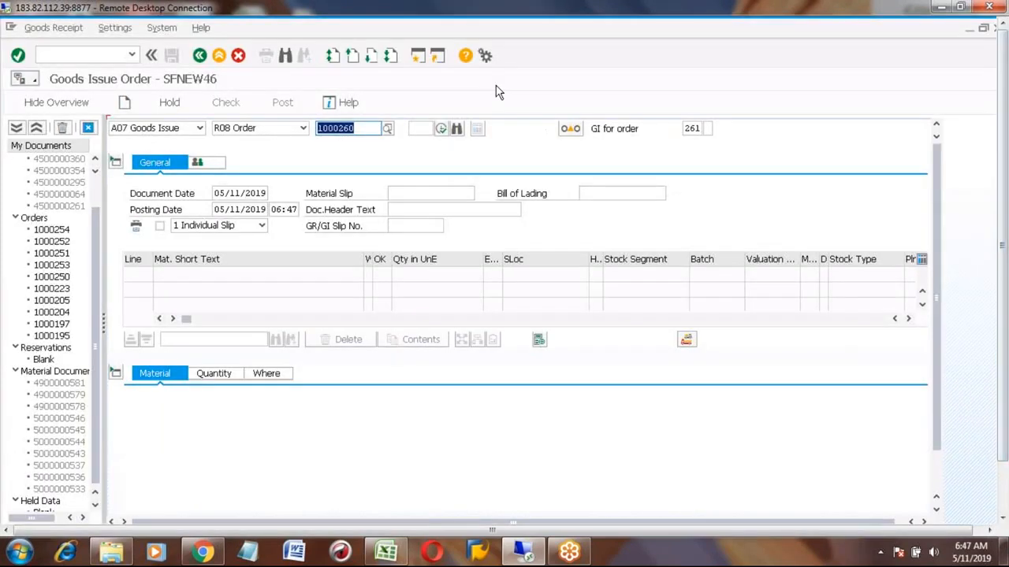
pyautogui.click(219, 56)
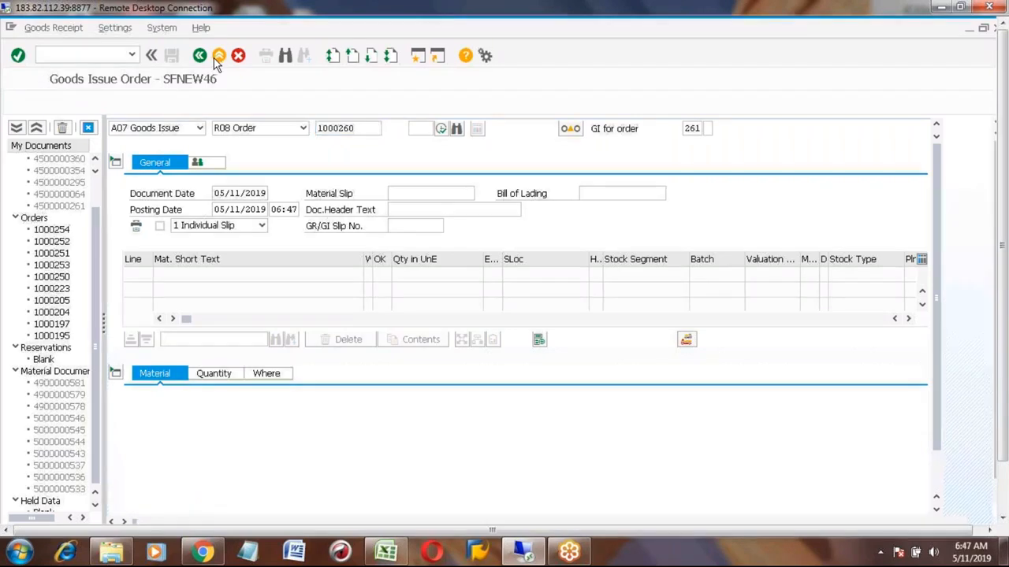
pyautogui.write('co03')
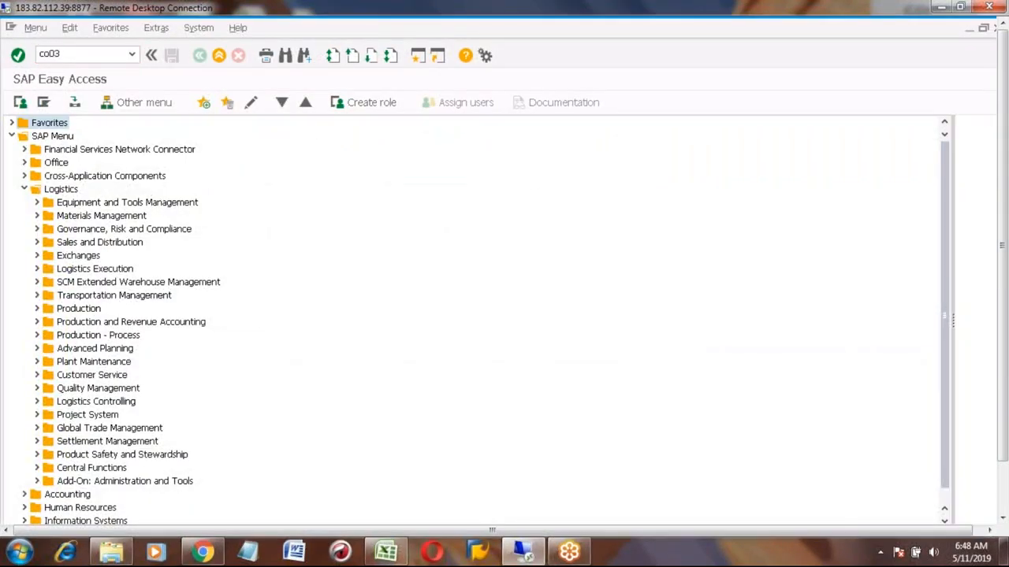
pyautogui.press('Return')
pyautogui.write('1000260')
pyautogui.press('Return')
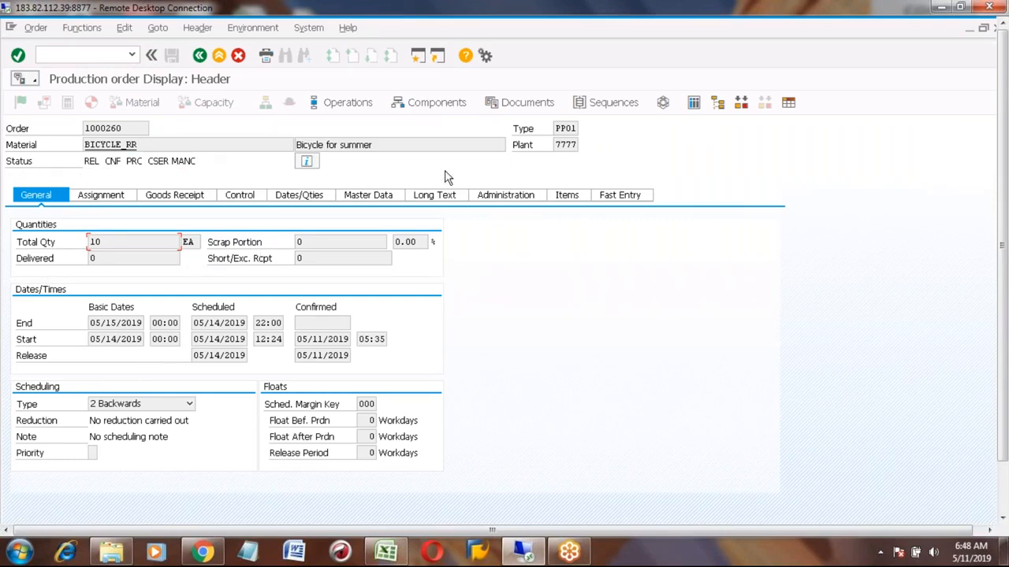
# - Open the order's component overview and scroll through the BICYCLE_HANDLE component's columns
pyautogui.click(431, 106)
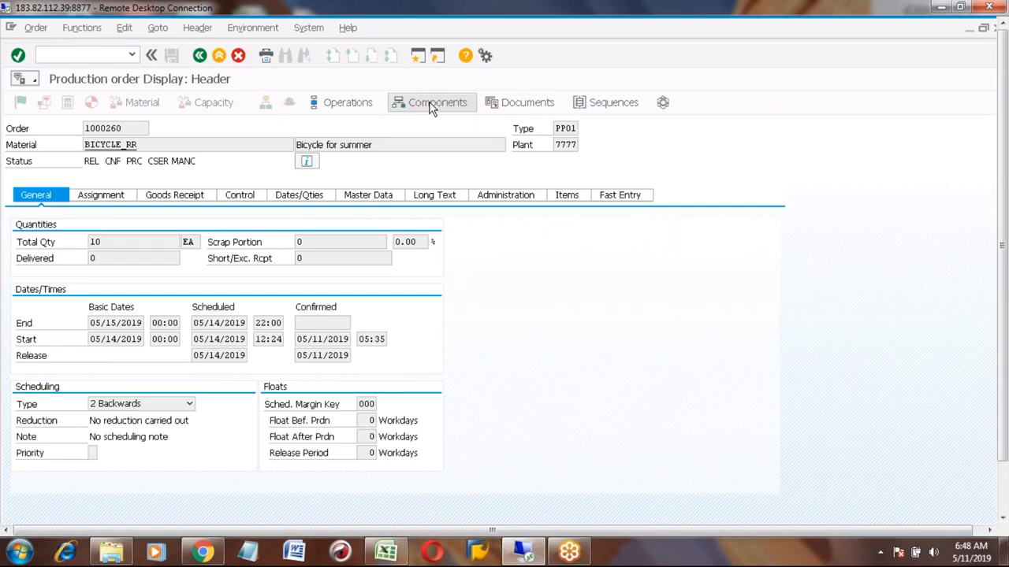
pyautogui.click(138, 227)
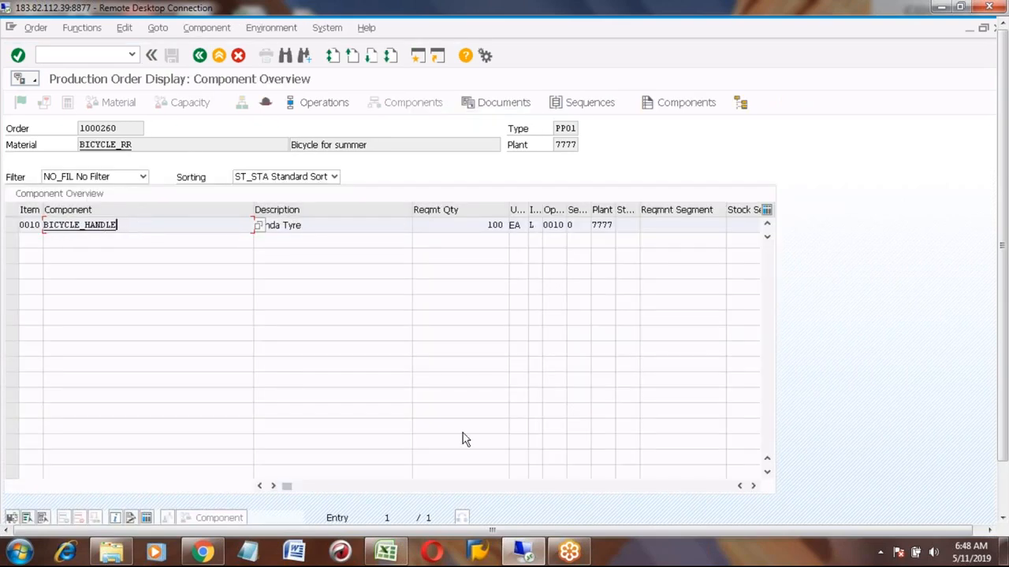
pyautogui.click(753, 486)
pyautogui.click(753, 487)
pyautogui.click(754, 487)
pyautogui.click(753, 487)
pyautogui.click(754, 487)
pyautogui.click(754, 487)
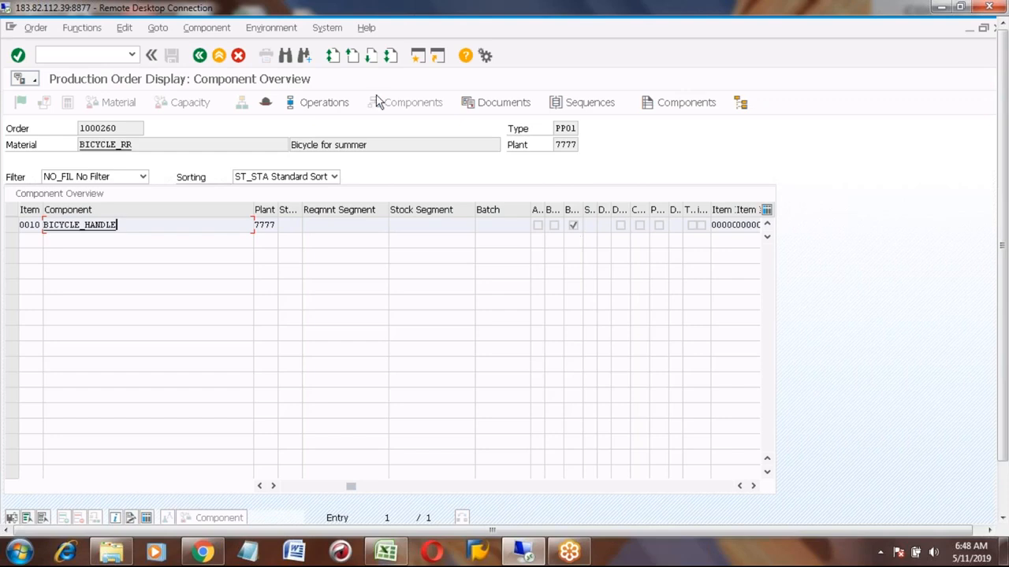
# - Go back and open production order 1000260 in change mode
pyautogui.click(201, 56)
pyautogui.click(201, 57)
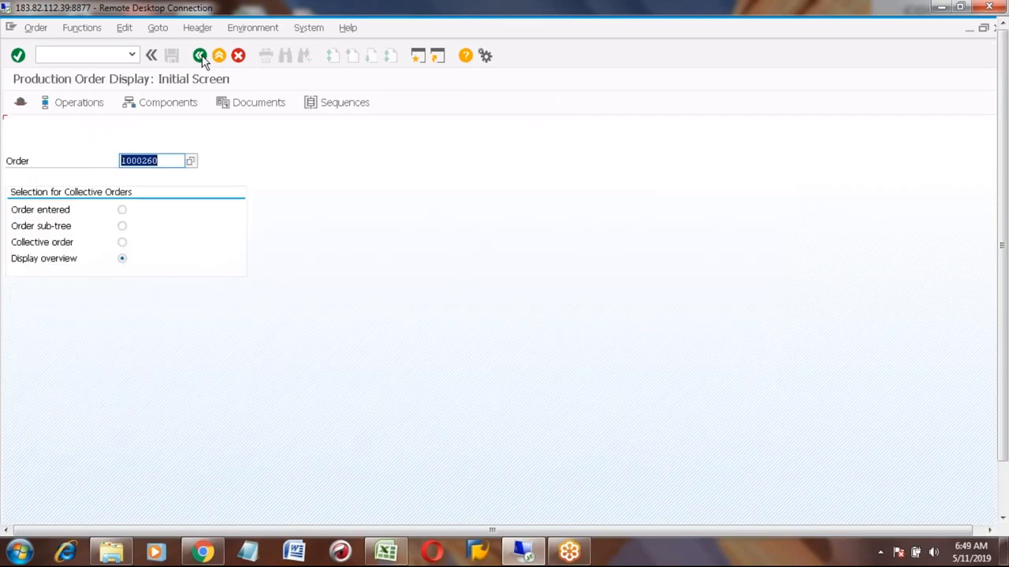
pyautogui.click(35, 29)
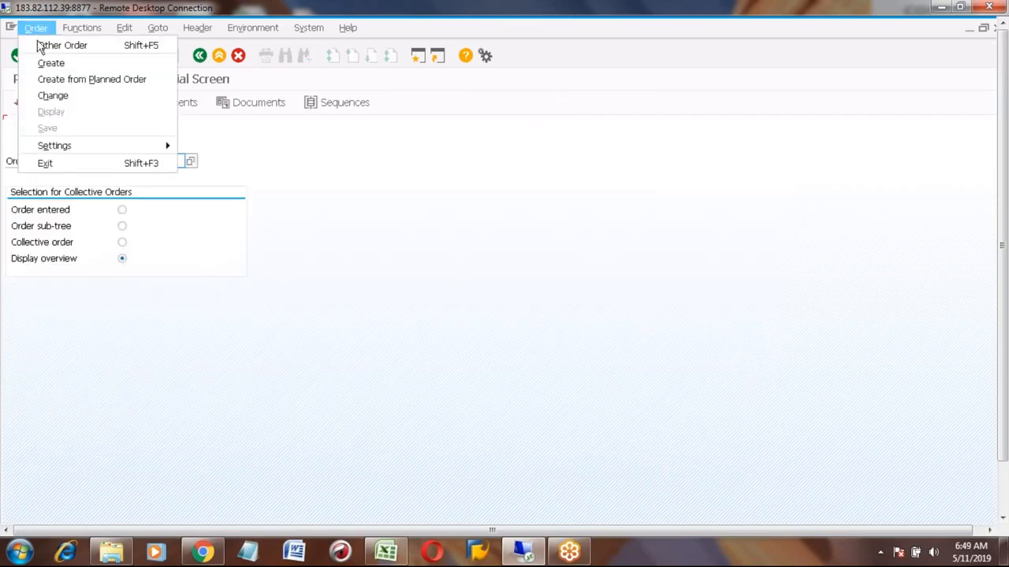
pyautogui.click(63, 96)
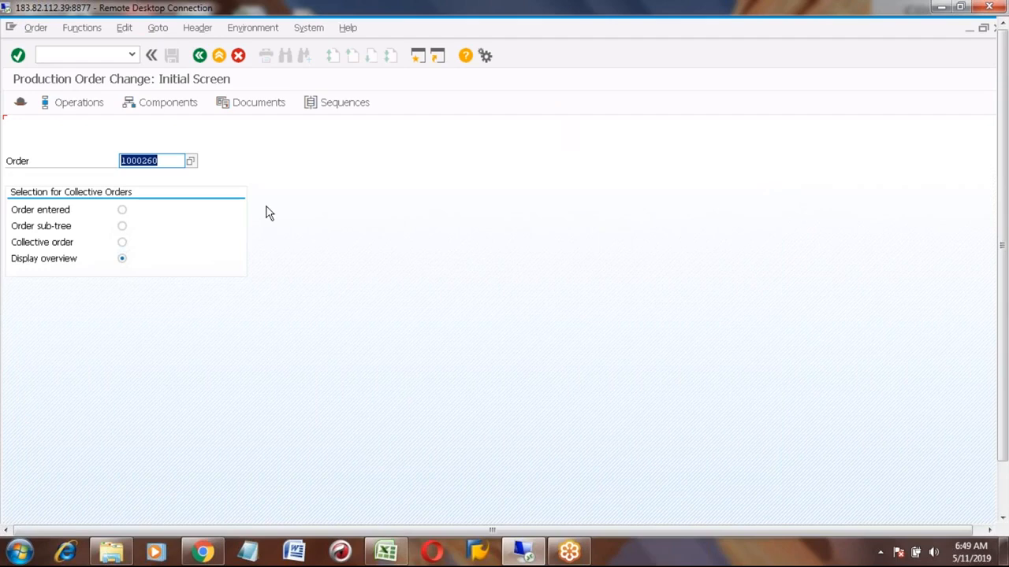
pyautogui.press('Return')
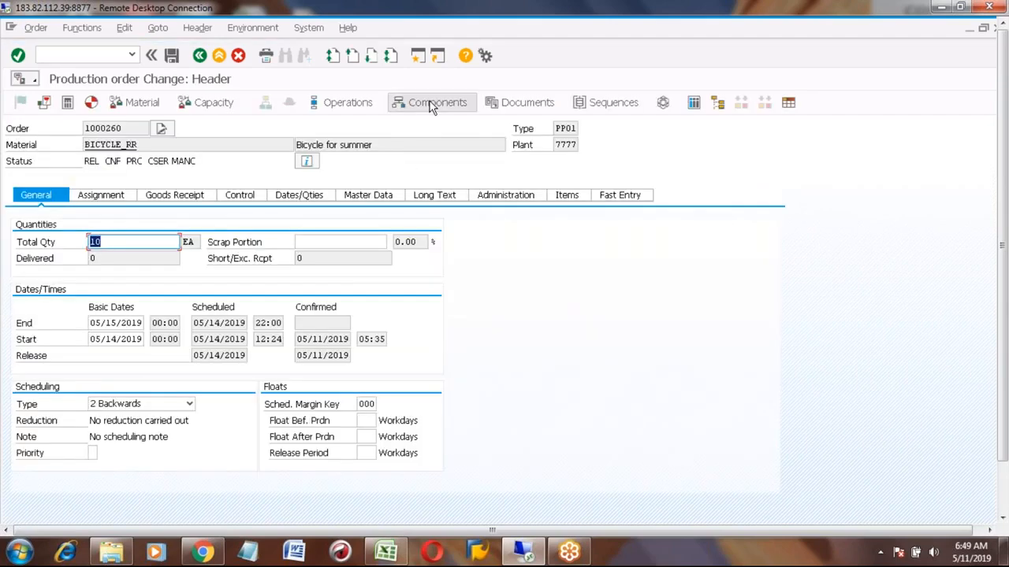
# - Clear the backflush checkbox on component BICYCLE_HANDLE and save the order, confirming the save
pyautogui.click(432, 105)
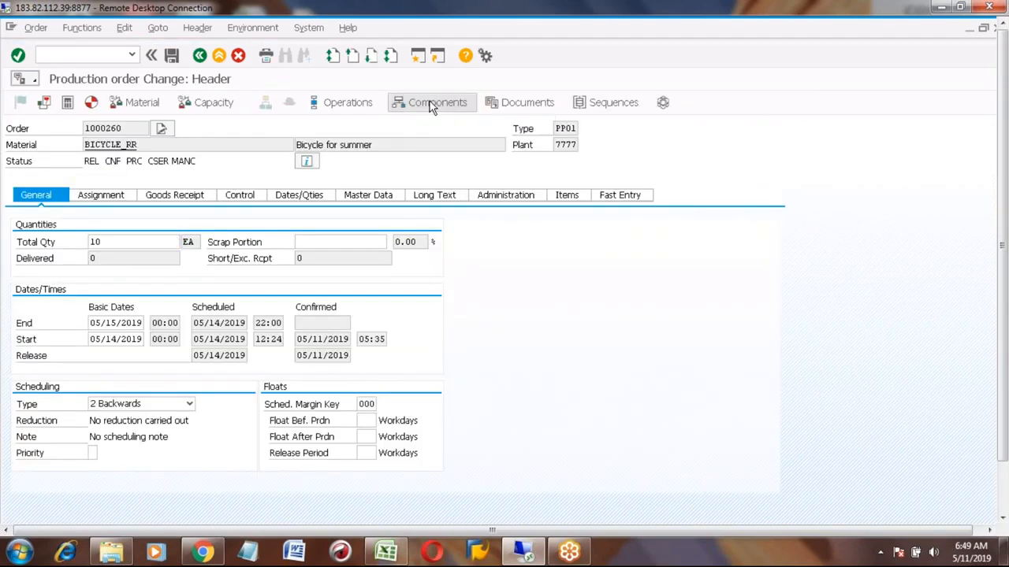
pyautogui.click(417, 486)
pyautogui.click(282, 226)
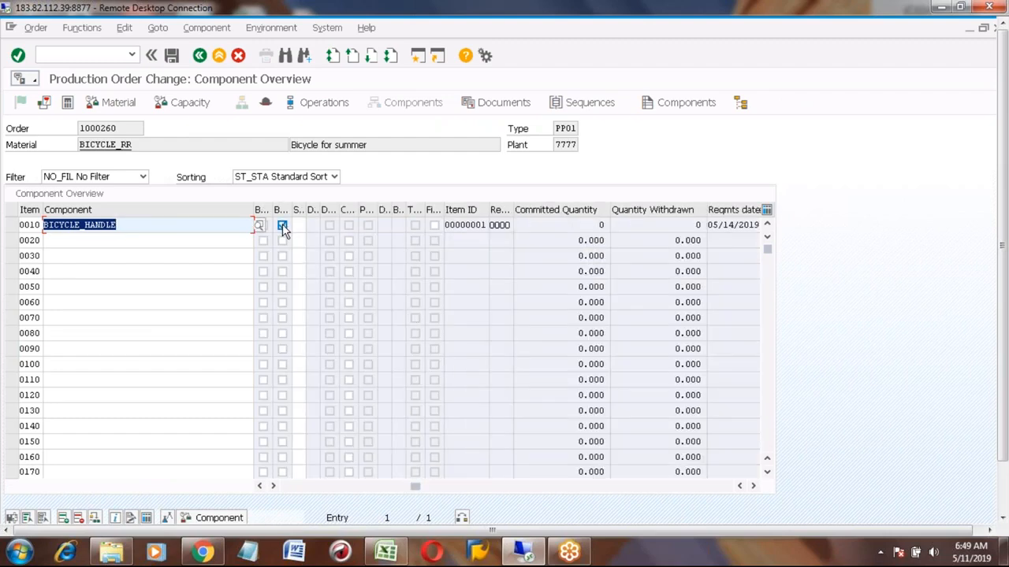
pyautogui.click(282, 225)
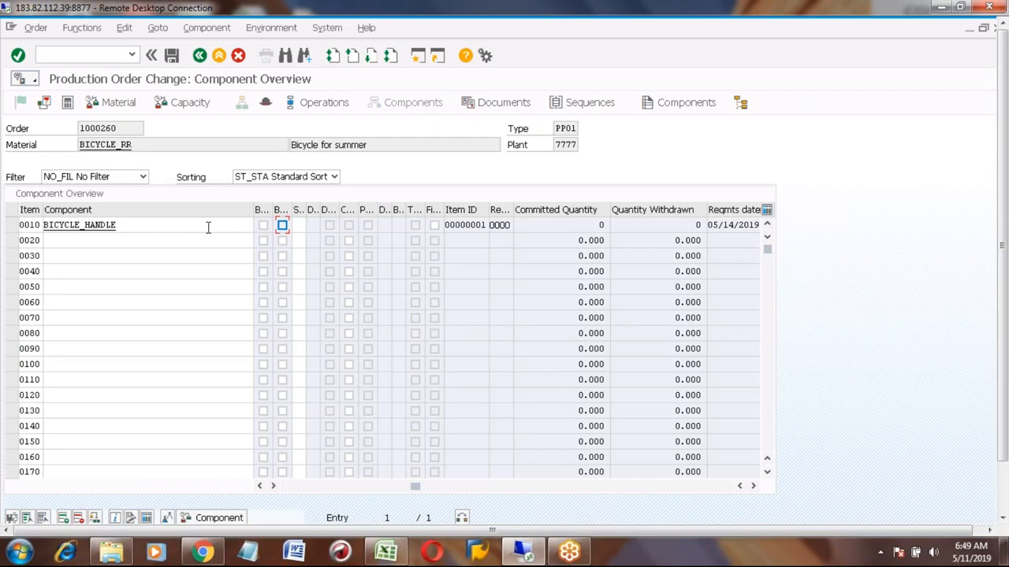
pyautogui.click(173, 57)
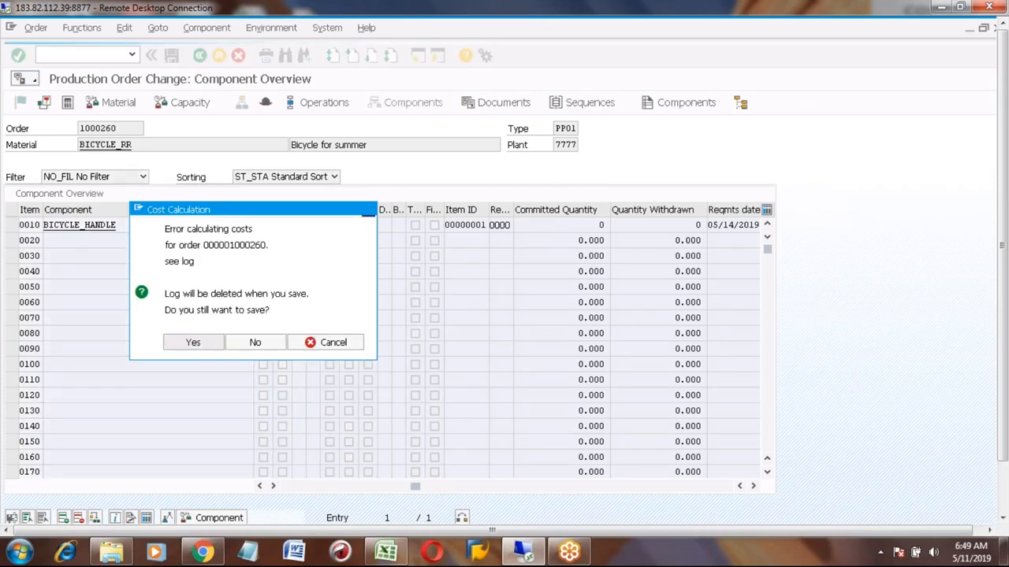
pyautogui.click(193, 344)
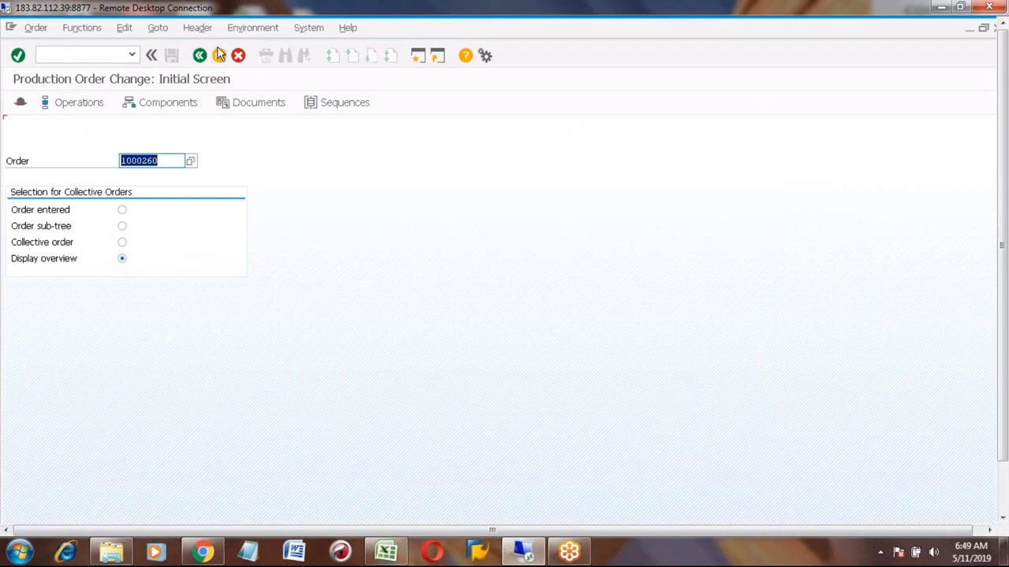
# - Reopen MIGO and load order 1000260 for the goods issue
pyautogui.click(218, 53)
pyautogui.click(87, 54)
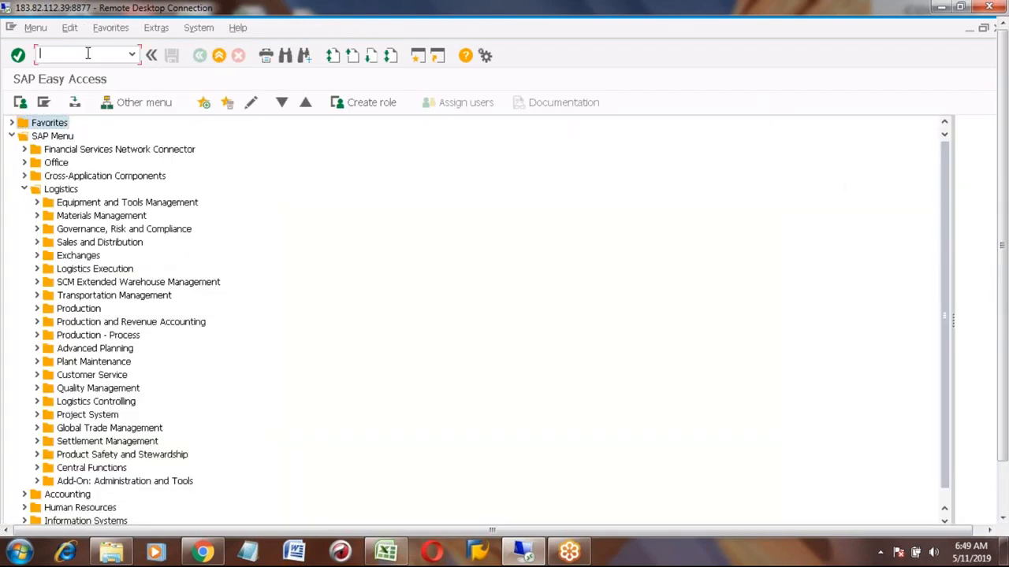
pyautogui.write('migo')
pyautogui.press('Return')
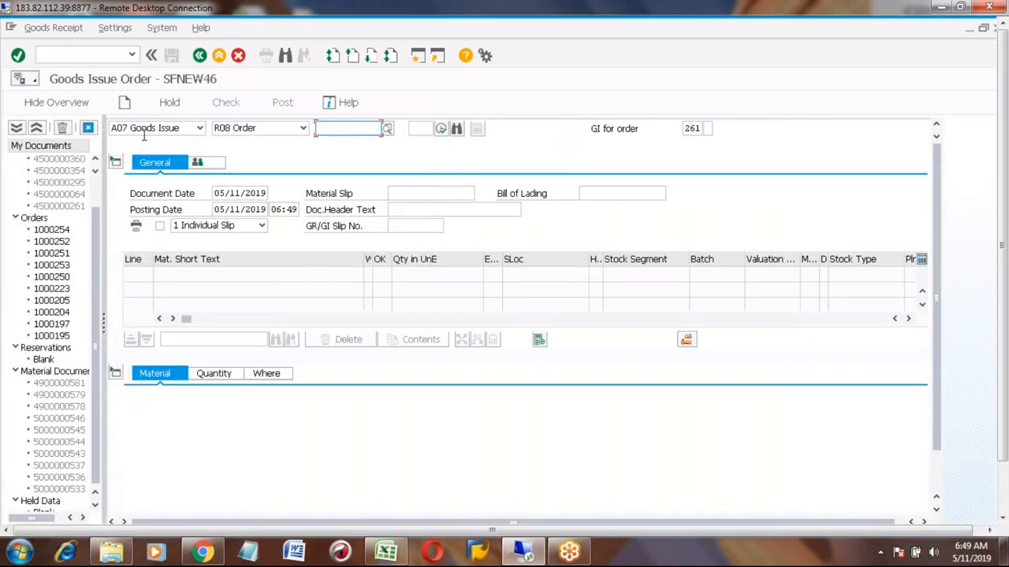
pyautogui.click(330, 130)
pyautogui.write('1000260')
pyautogui.click(442, 130)
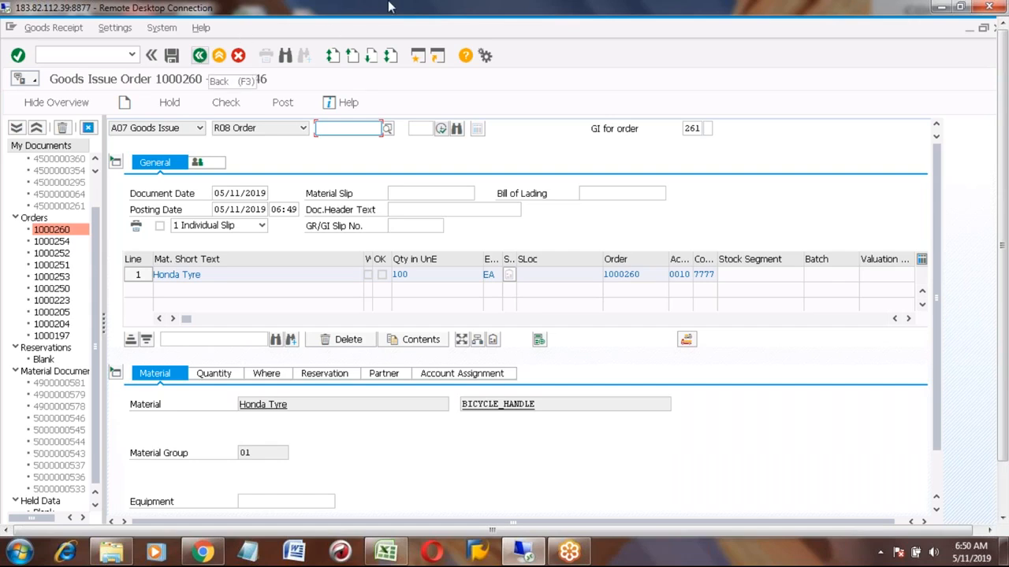
# - Exit MIGO without saving the entered goods issue document
pyautogui.click(201, 56)
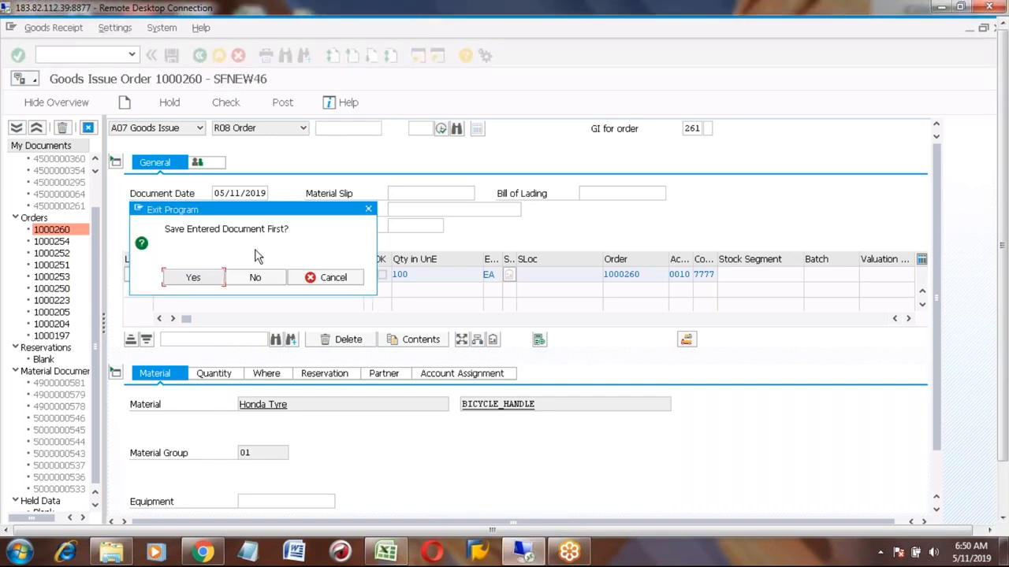
pyautogui.click(250, 279)
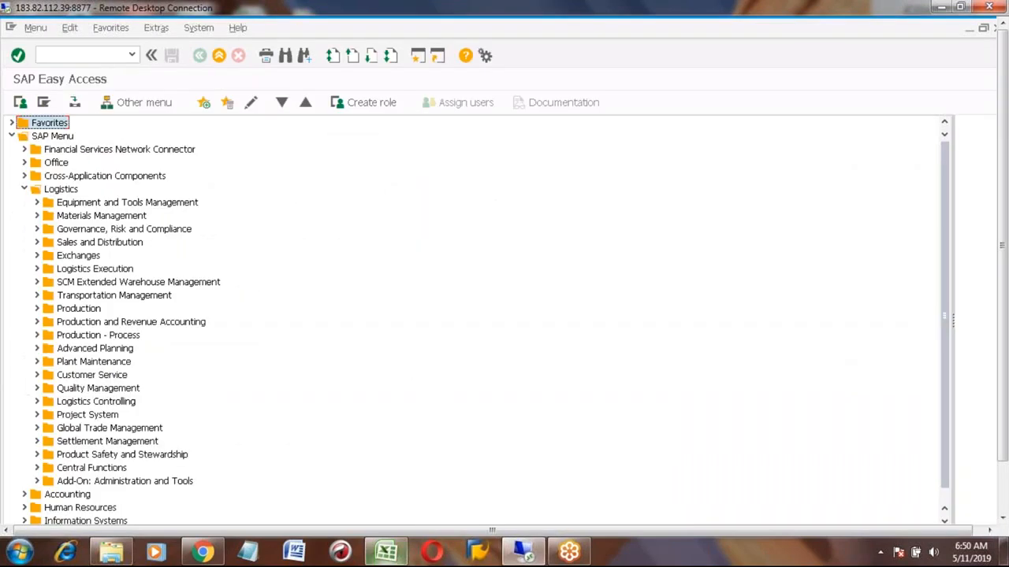
# - Switch to Excel, maximize the workbook and copy cells A725:B725 containing 1 Long Term Planning
pyautogui.click(386, 552)
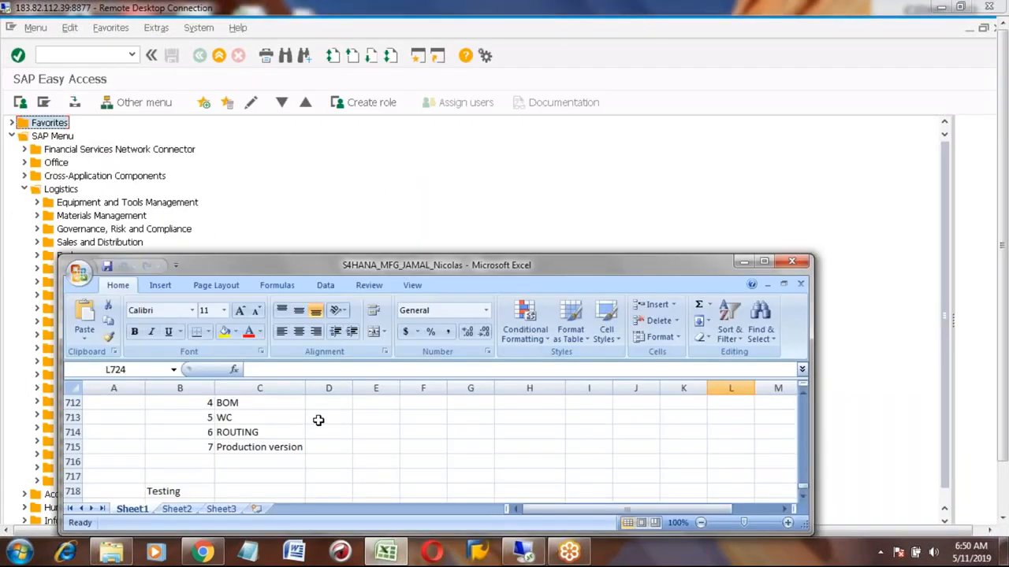
pyautogui.click(765, 262)
pyautogui.click(91, 442)
pyautogui.press('Up')
pyautogui.press('Up')
pyautogui.press('Up')
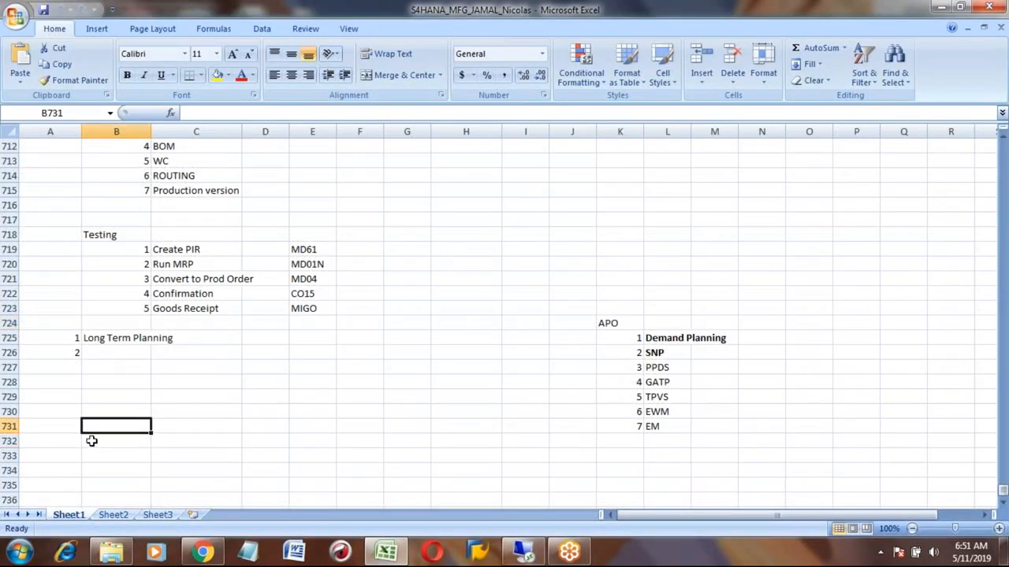
pyautogui.press('Up')
pyautogui.press('Up')
pyautogui.press('Up')
pyautogui.press('Up')
pyautogui.press('Left')
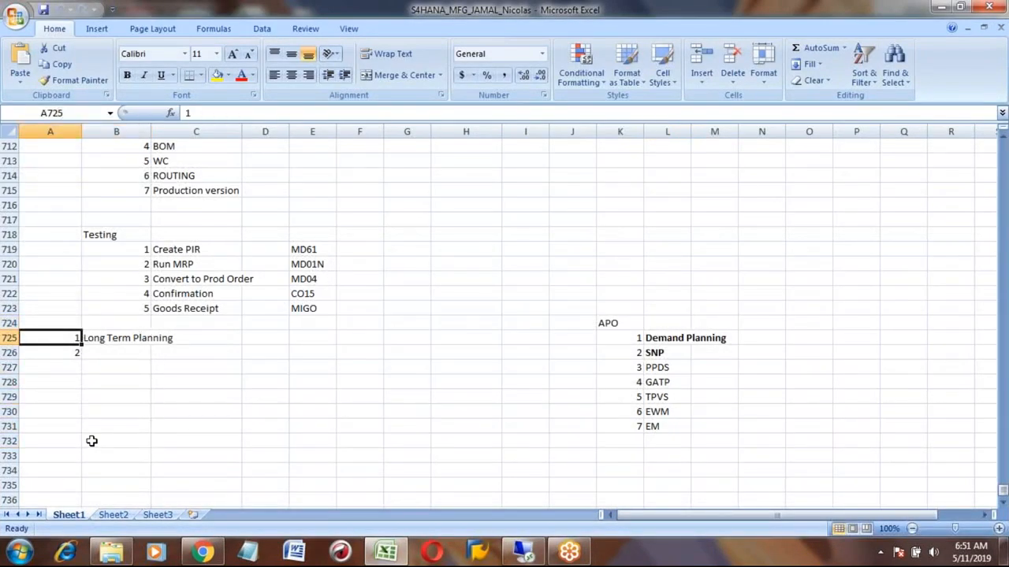
pyautogui.hotkey('shift', 'Right')
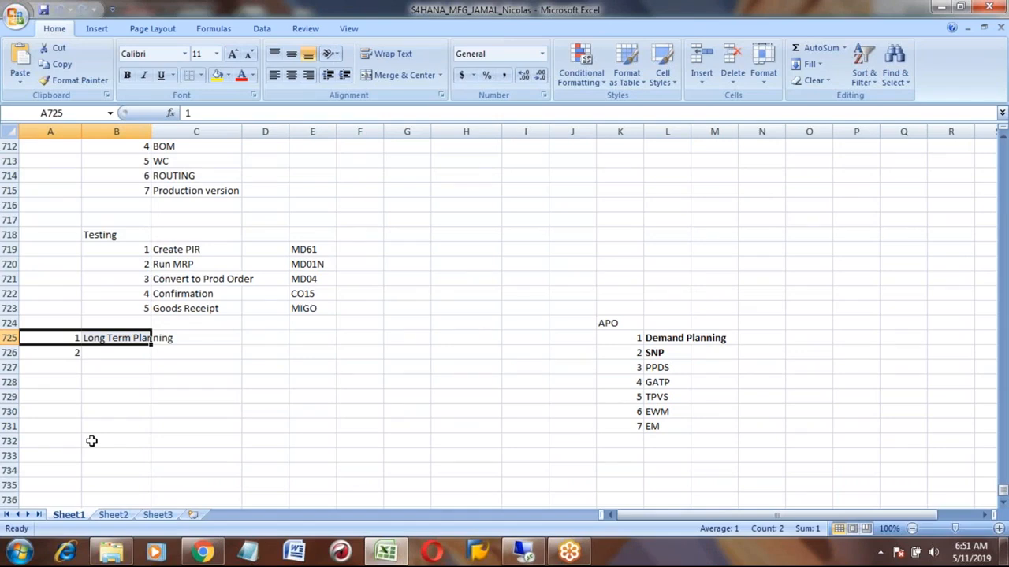
pyautogui.hotkey('ctrl', 'c')
# - Paste the copied cells into A734:B734
pyautogui.press('Down')
pyautogui.press('Down')
pyautogui.press('Down')
pyautogui.press('Down')
pyautogui.press('Down')
pyautogui.press('Down')
pyautogui.press('Down')
pyautogui.press('Down')
pyautogui.press('Down')
pyautogui.press('Down')
pyautogui.press('Down')
pyautogui.press('Down')
pyautogui.press('Down')
pyautogui.press('Down')
pyautogui.press('Down')
pyautogui.press('Down')
pyautogui.press('Down')
pyautogui.press('Down')
pyautogui.press('Down')
pyautogui.press('Down')
pyautogui.press('Up')
pyautogui.press('Up')
pyautogui.press('Up')
pyautogui.press('Up')
pyautogui.press('Up')
pyautogui.press('Up')
pyautogui.press('Up')
pyautogui.press('Up')
pyautogui.press('Up')
pyautogui.press('Up')
pyautogui.press('Up')
pyautogui.hotkey('ctrl', 'v')
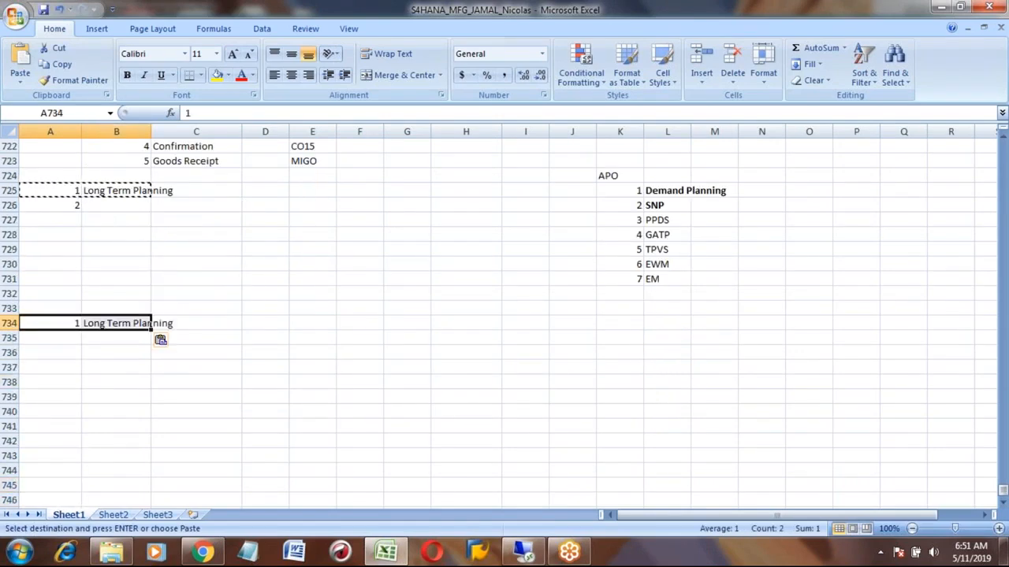
# - Fill cell B734 with yellow
pyautogui.press('Right')
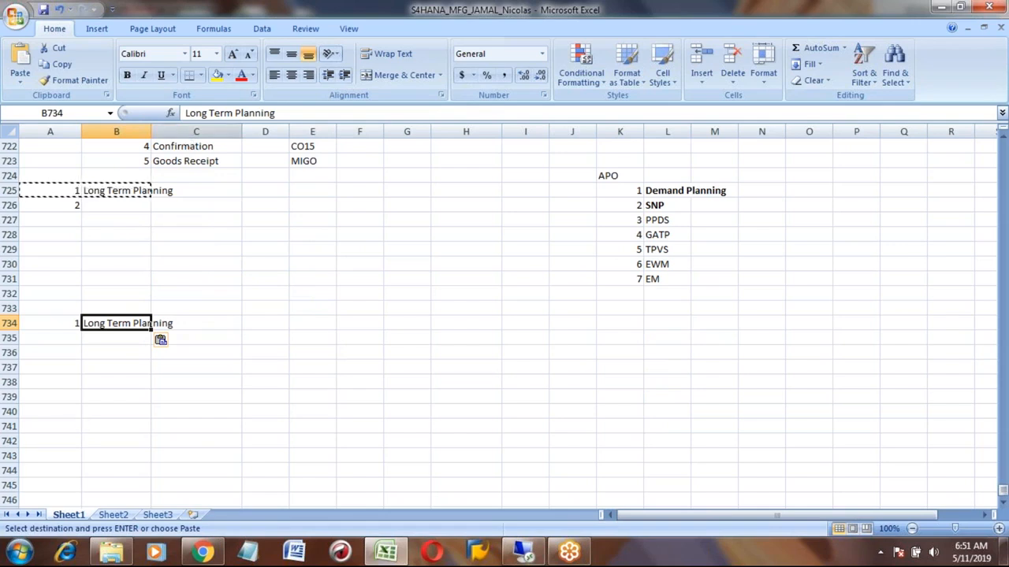
pyautogui.click(217, 75)
pyautogui.click(60, 323)
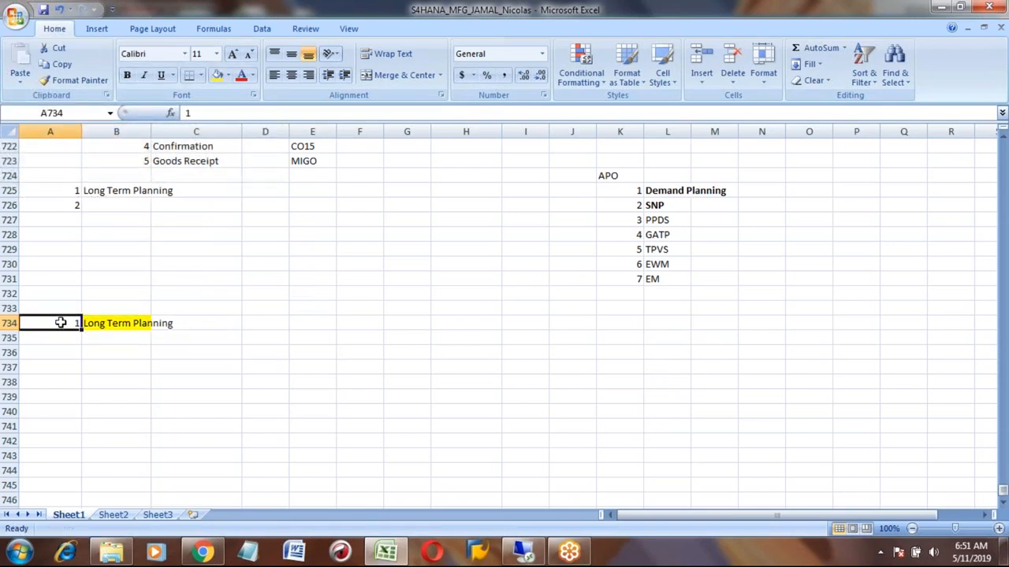
# - Enter the date 5/11 in cell A734
pyautogui.write('5/11')
pyautogui.press('Return')
pyautogui.press('Up')
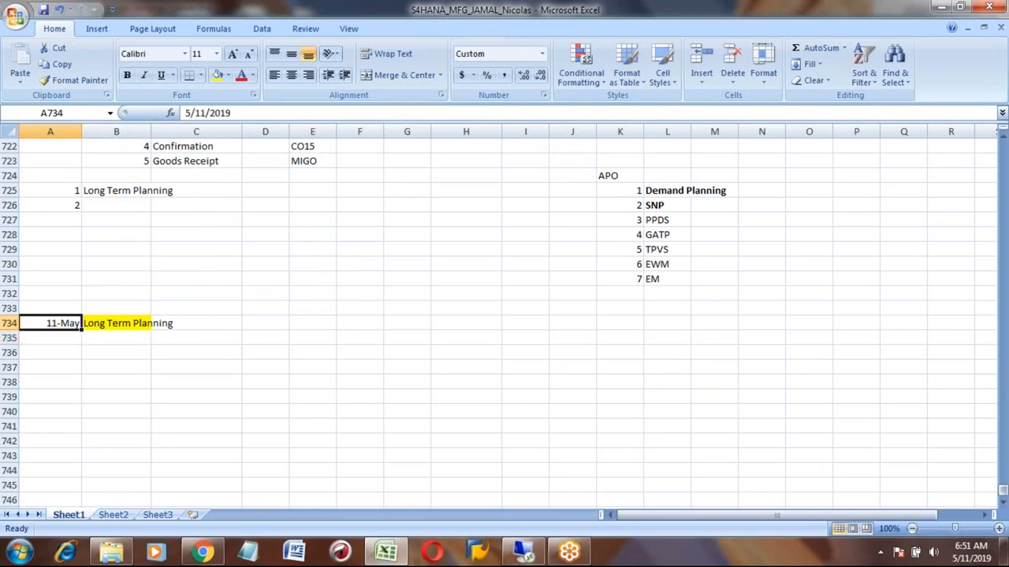
# - Make the Long Term Planning text in B734 bold
pyautogui.press('Right')
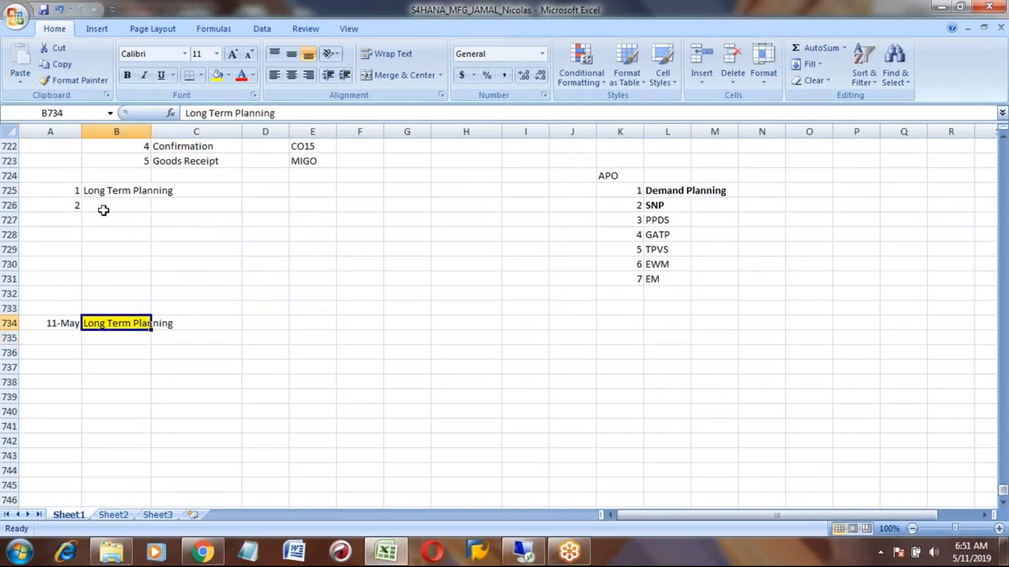
pyautogui.click(127, 76)
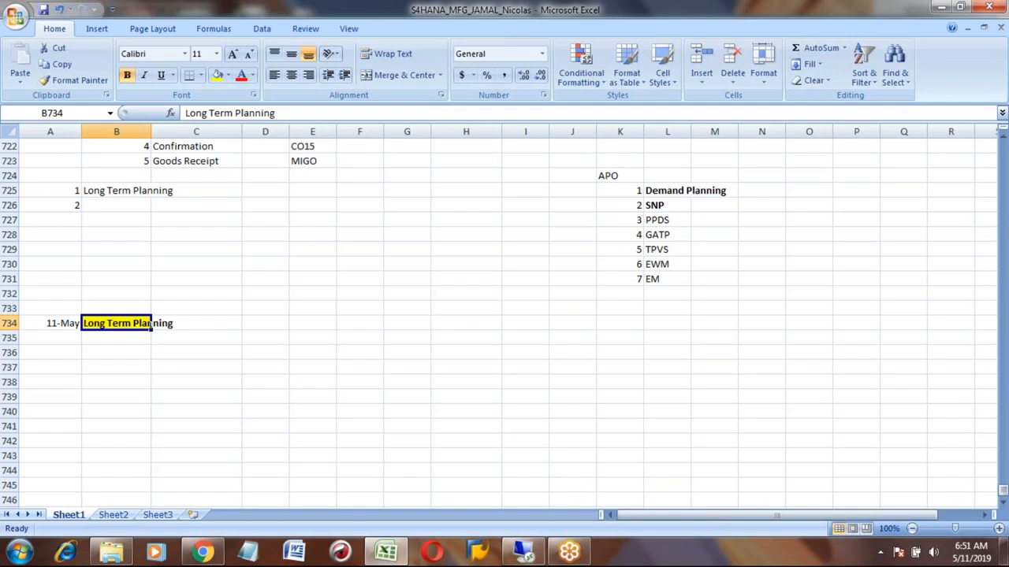
# - Enter 1 in B736 and Raw Material in C736
pyautogui.press('Down')
pyautogui.press('Down')
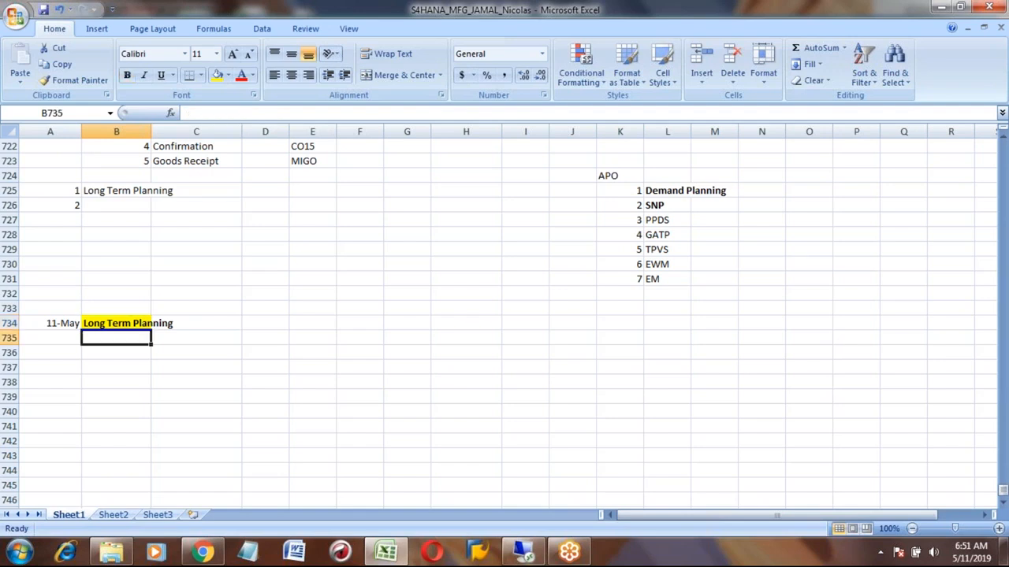
pyautogui.write('1')
pyautogui.press('Tab')
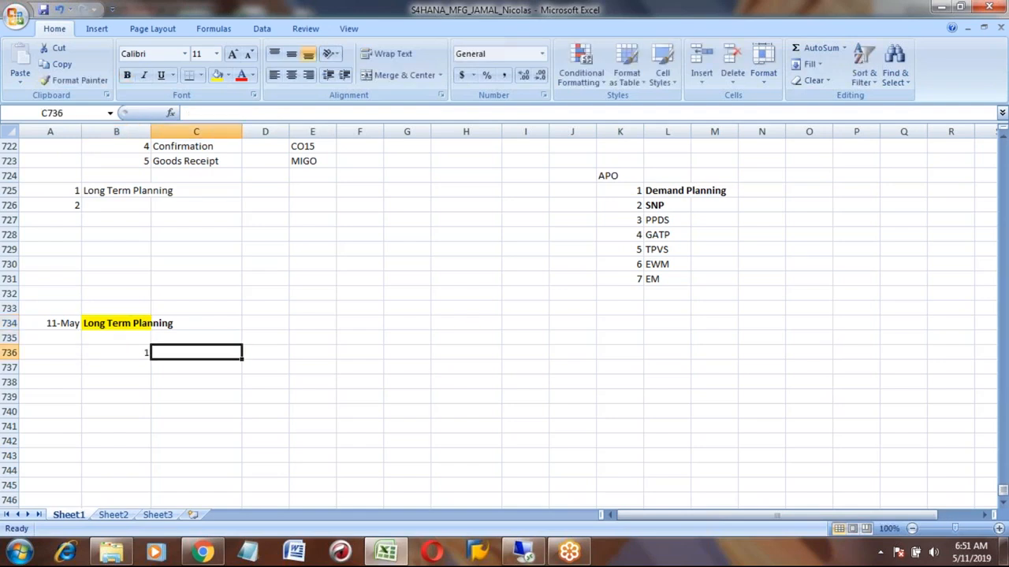
pyautogui.write('Ra')
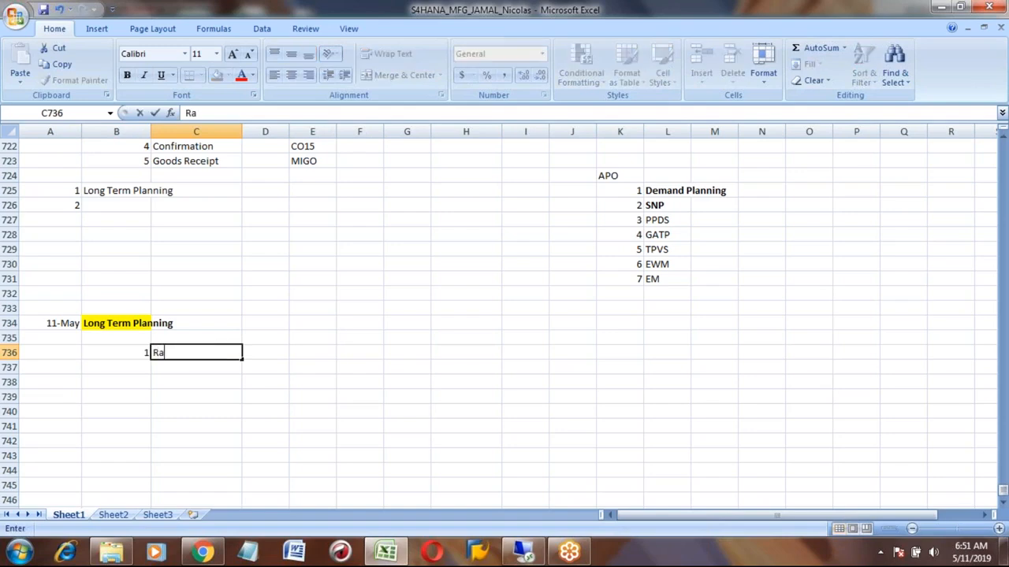
pyautogui.write('w Material')
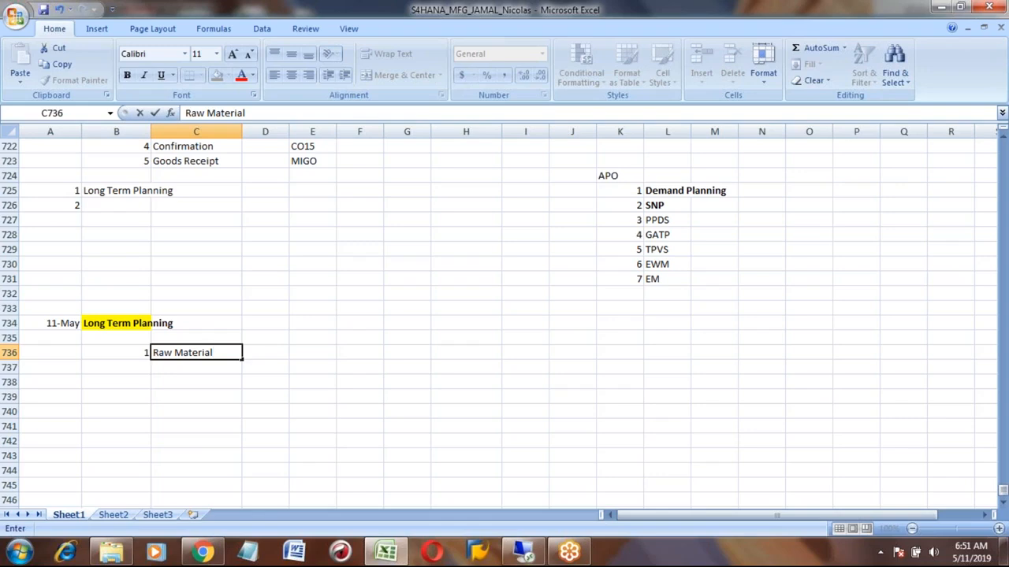
pyautogui.press('Return')
# - Enter Honda Car in cell D734
pyautogui.press('Up')
pyautogui.press('Up')
pyautogui.press('Up')
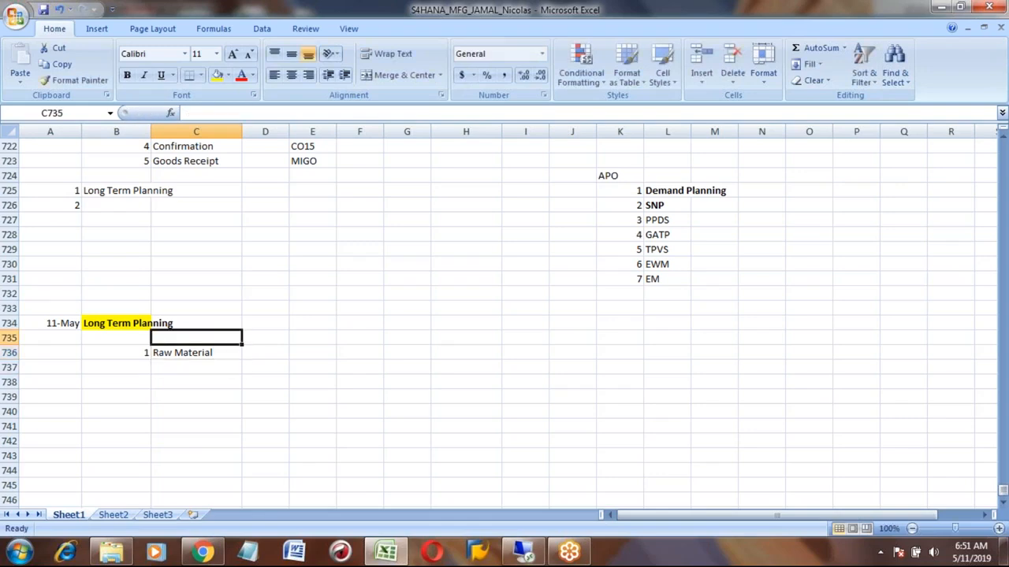
pyautogui.press('Right')
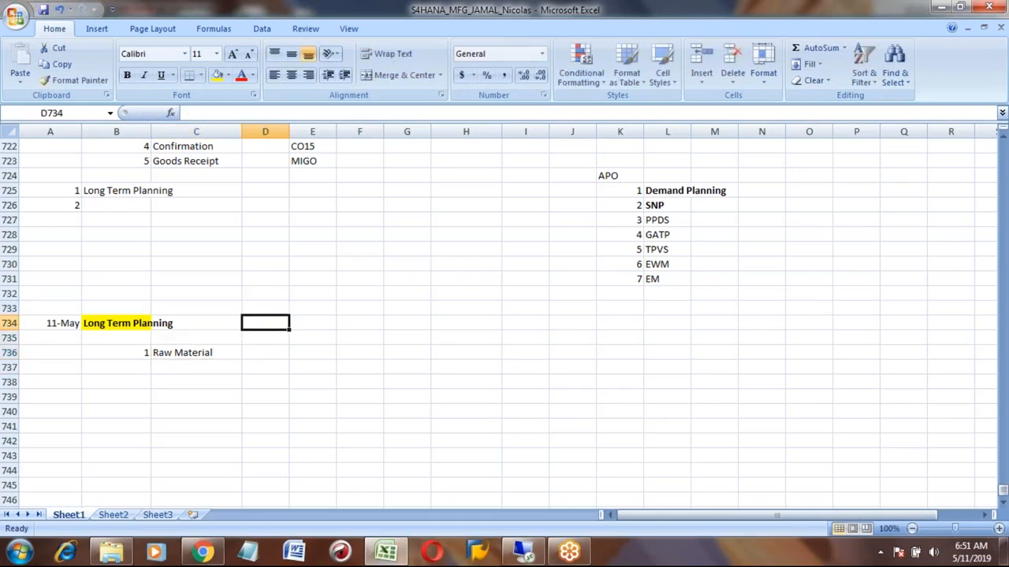
pyautogui.write('Ho')
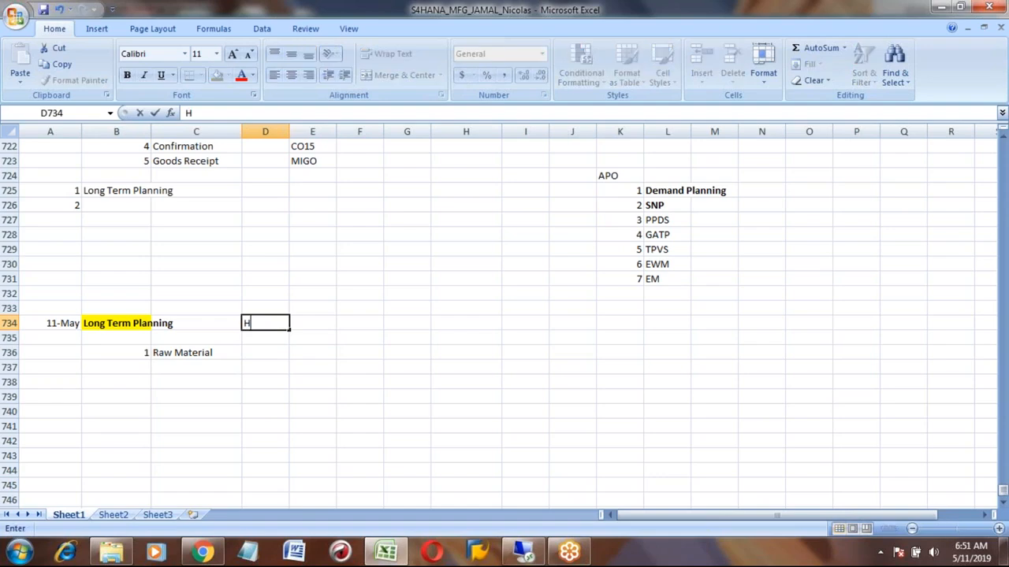
pyautogui.press('BackSpace')
pyautogui.write('onda Car')
pyautogui.press('Return')
pyautogui.press('Up')
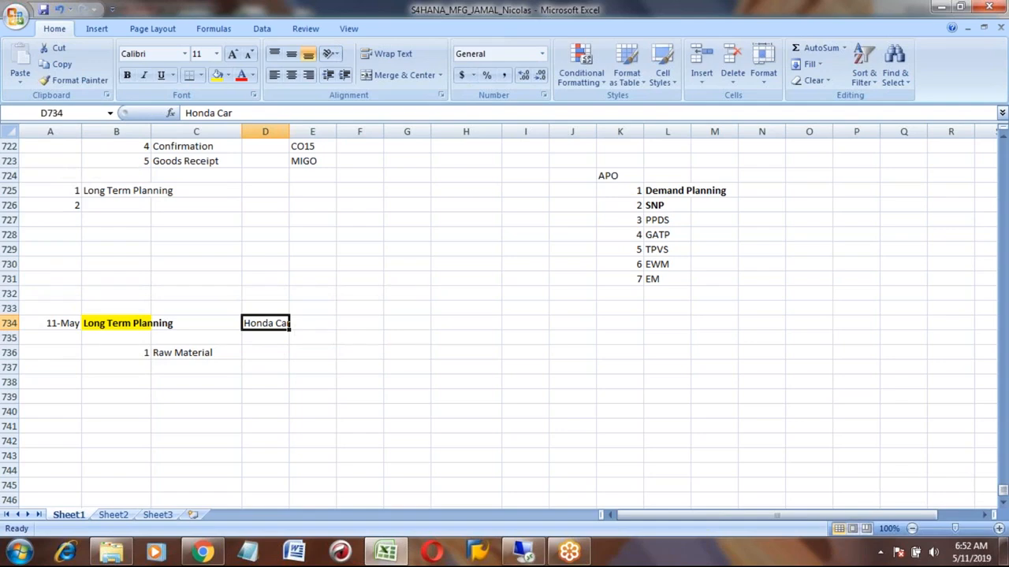
# - Enter Engine in F735 and Japan in G735
pyautogui.press('Right')
pyautogui.press('Right')
pyautogui.press('Down')
pyautogui.write('Engine')
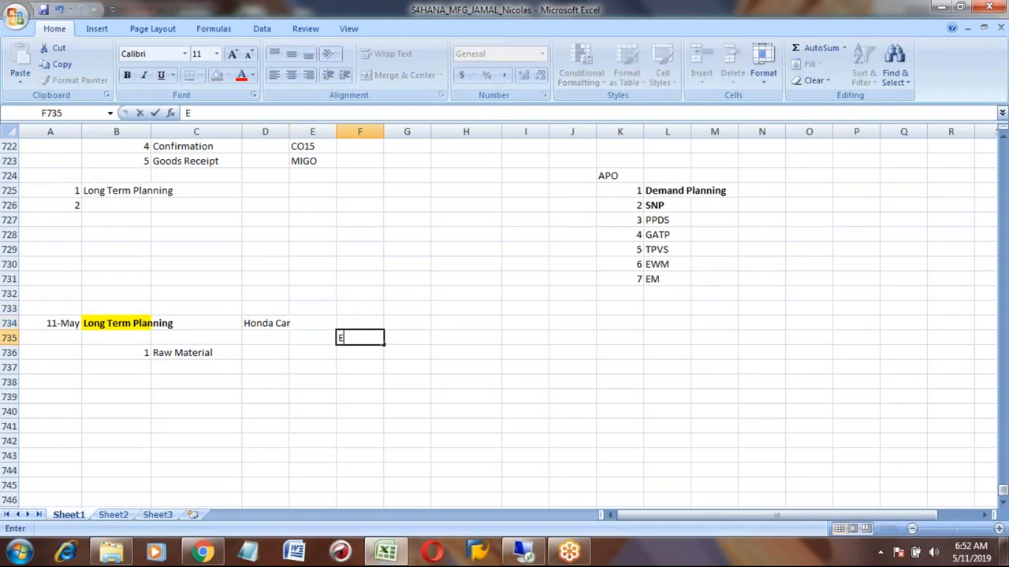
pyautogui.press('Tab')
pyautogui.write('Japan')
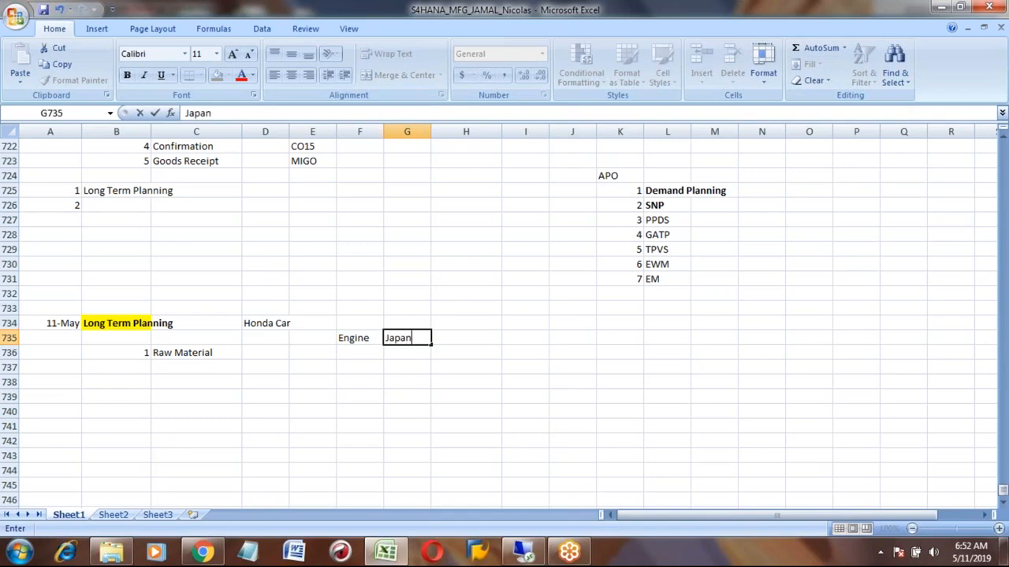
pyautogui.press('Return')
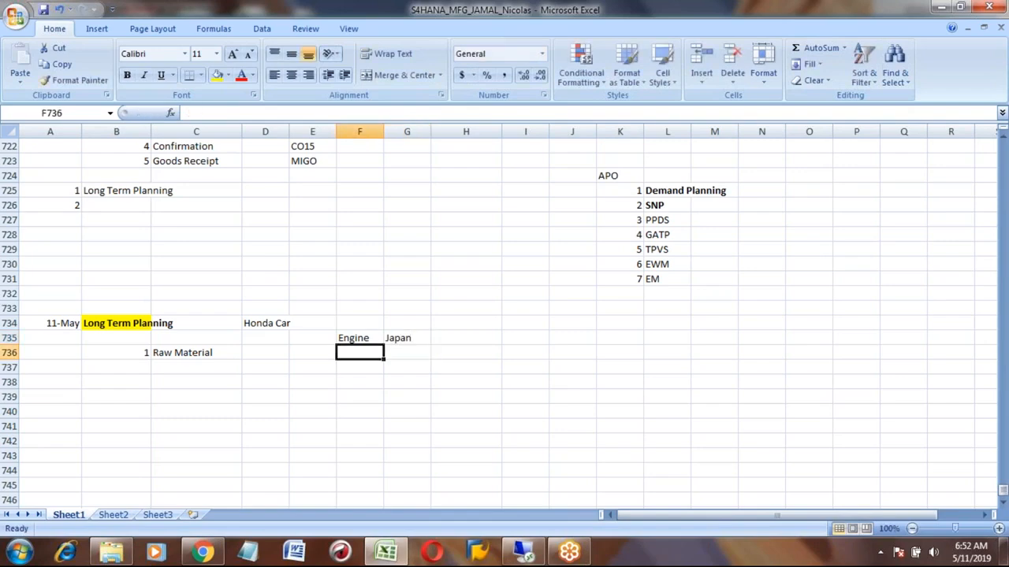
# - Enter Assembling in F734 and USA in G734
pyautogui.press('Up')
pyautogui.press('Up')
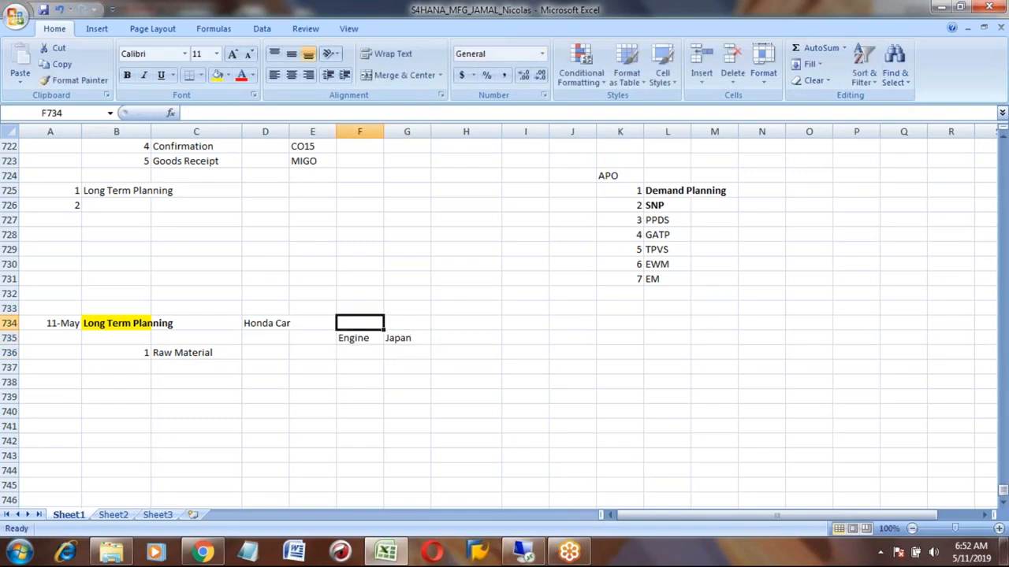
pyautogui.write('Assembling')
pyautogui.press('Tab')
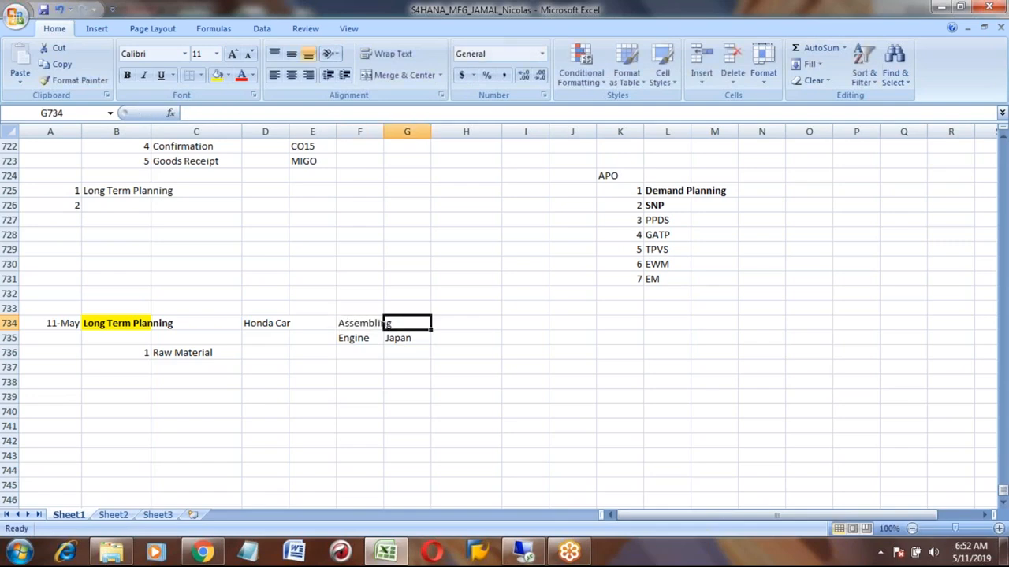
pyautogui.write('USA')
pyautogui.press('Return')
# - Enter Transport in F737 and 2 Week in G737
pyautogui.press('Left')
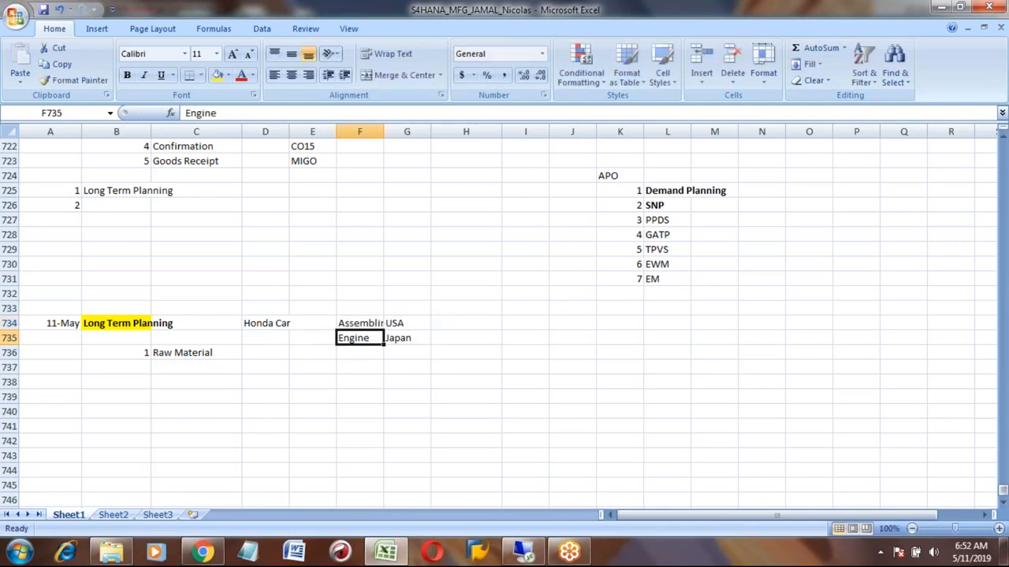
pyautogui.press('Right')
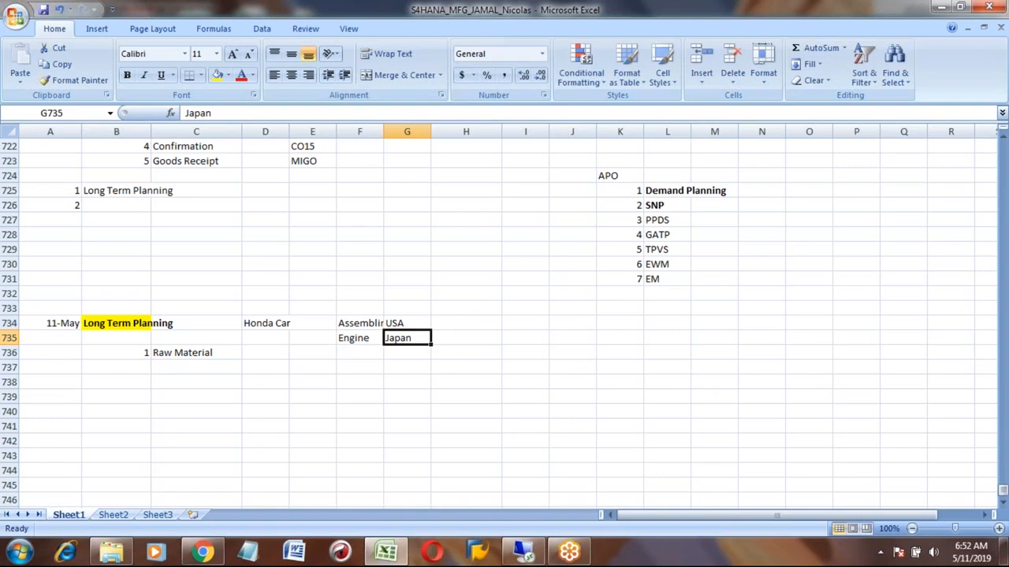
pyautogui.press('Left')
pyautogui.press('Right')
pyautogui.press('Down')
pyautogui.press('Down')
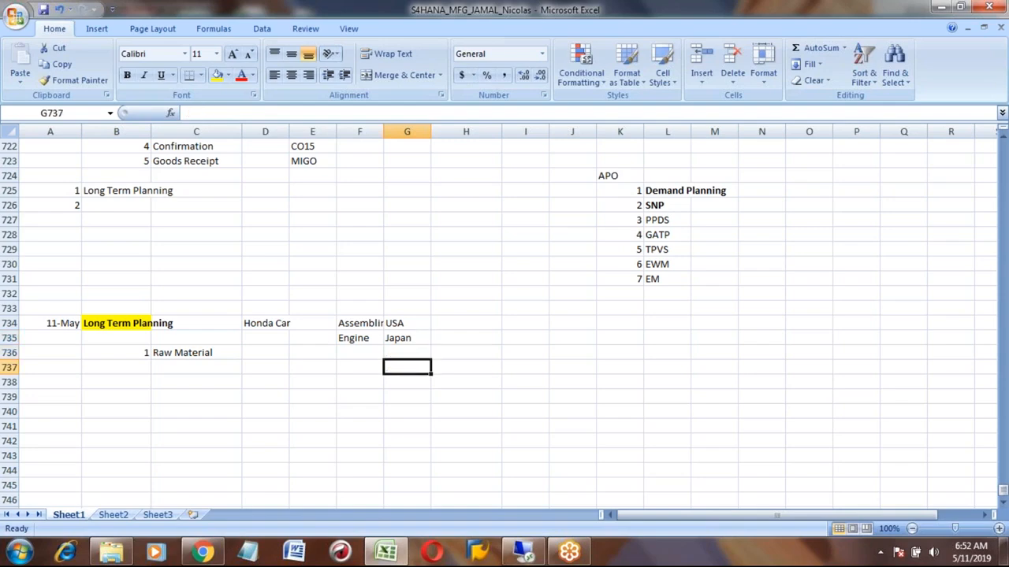
pyautogui.press('Left')
pyautogui.write('Transf')
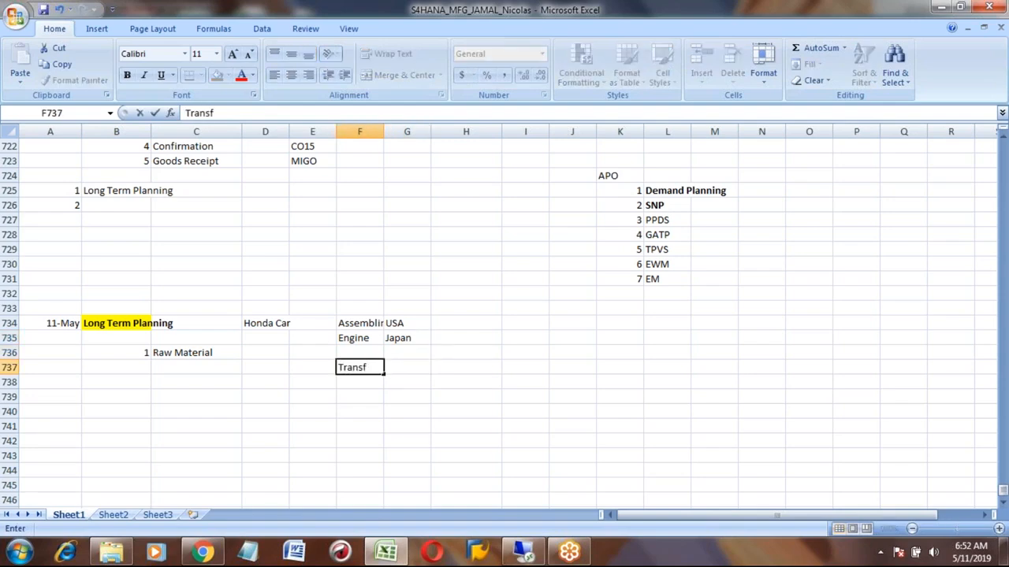
pyautogui.press('BackSpace')
pyautogui.write('port')
pyautogui.press('Tab')
pyautogui.write('2')
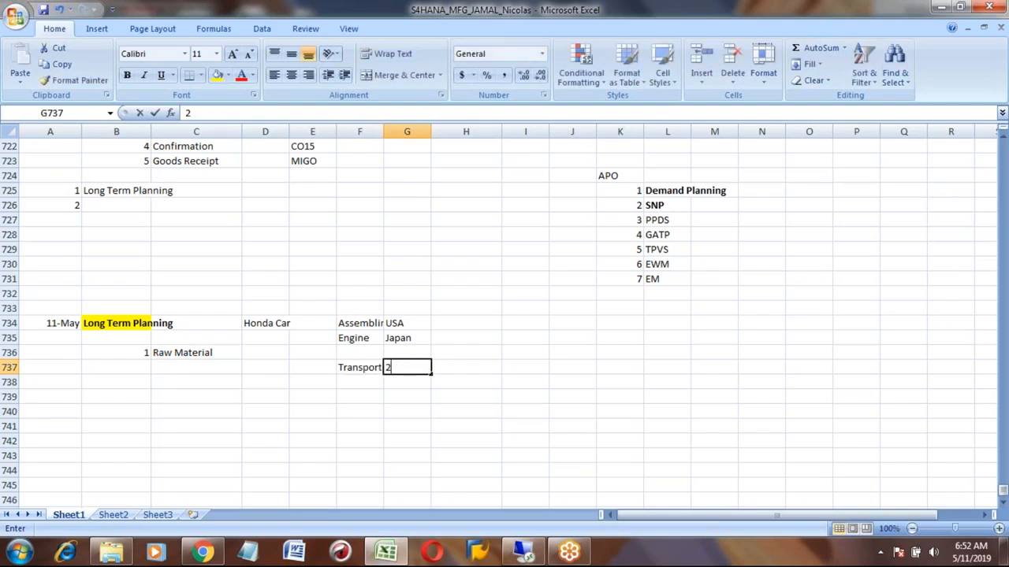
pyautogui.write(' Week')
pyautogui.press('Return')
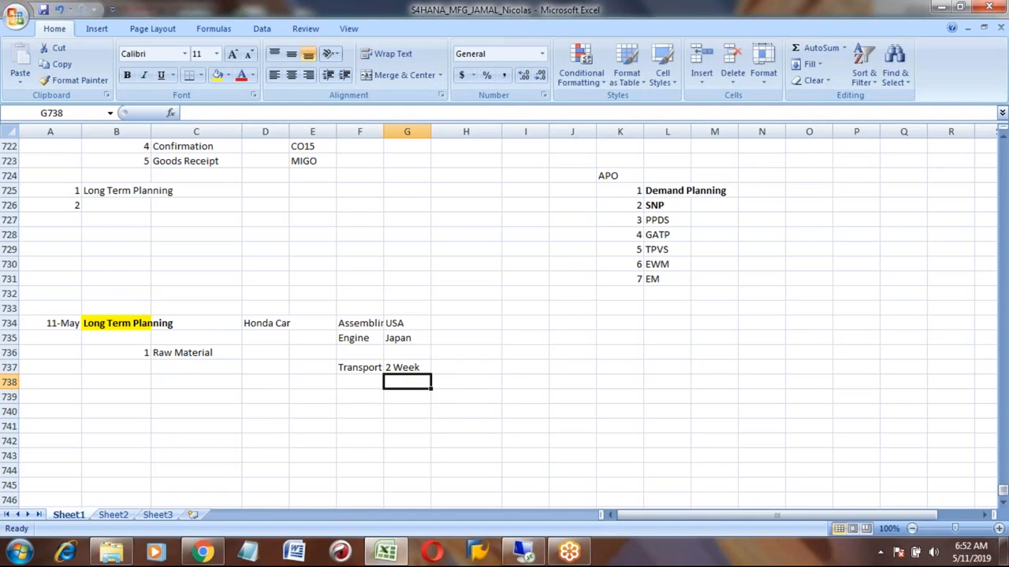
# - Enter Production in F738 and 2 Week in G738
pyautogui.press('Left')
pyautogui.press('Up')
pyautogui.press('Up')
pyautogui.press('Up')
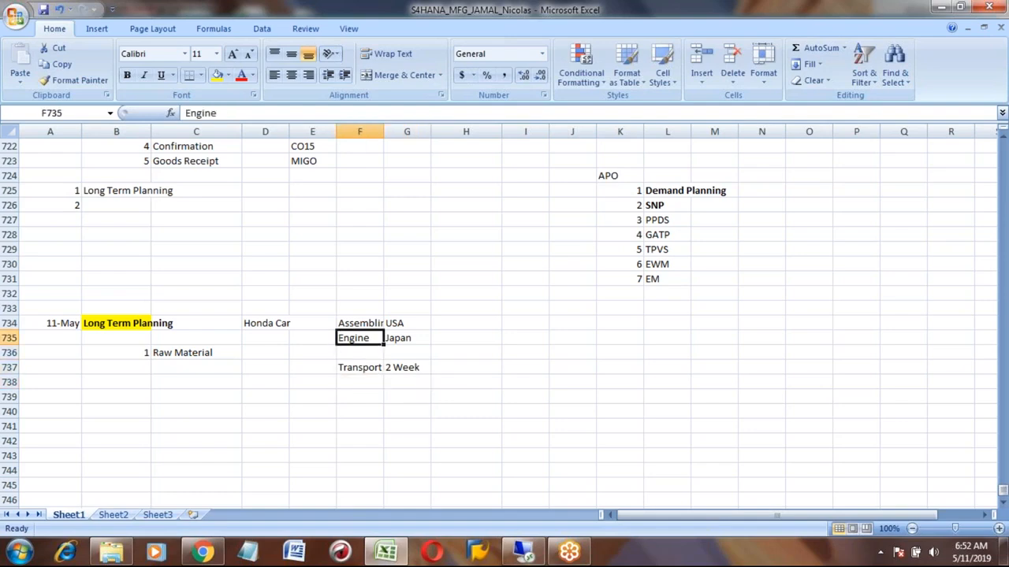
pyautogui.press('Down')
pyautogui.press('Down')
pyautogui.press('Down')
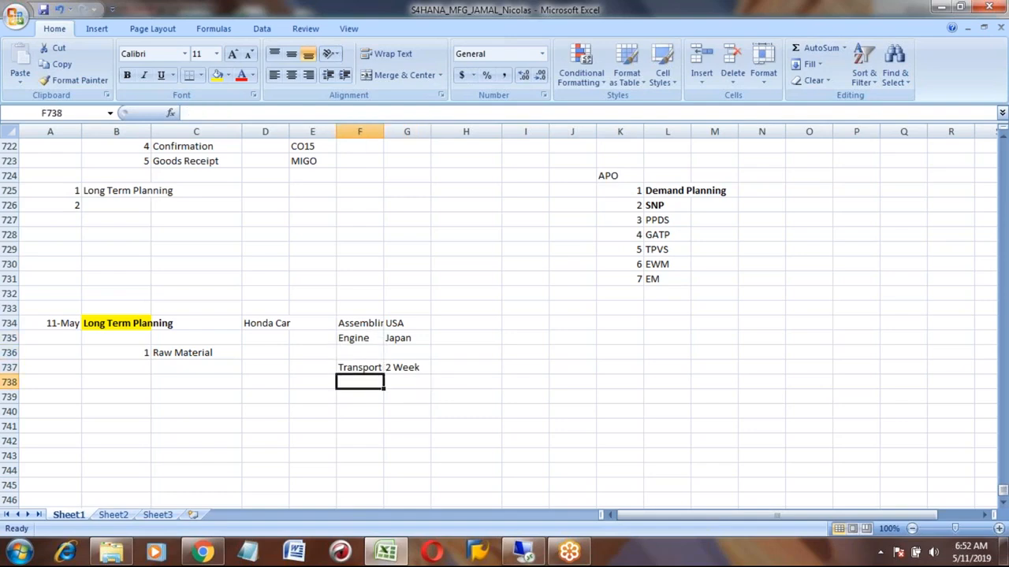
pyautogui.write('Production')
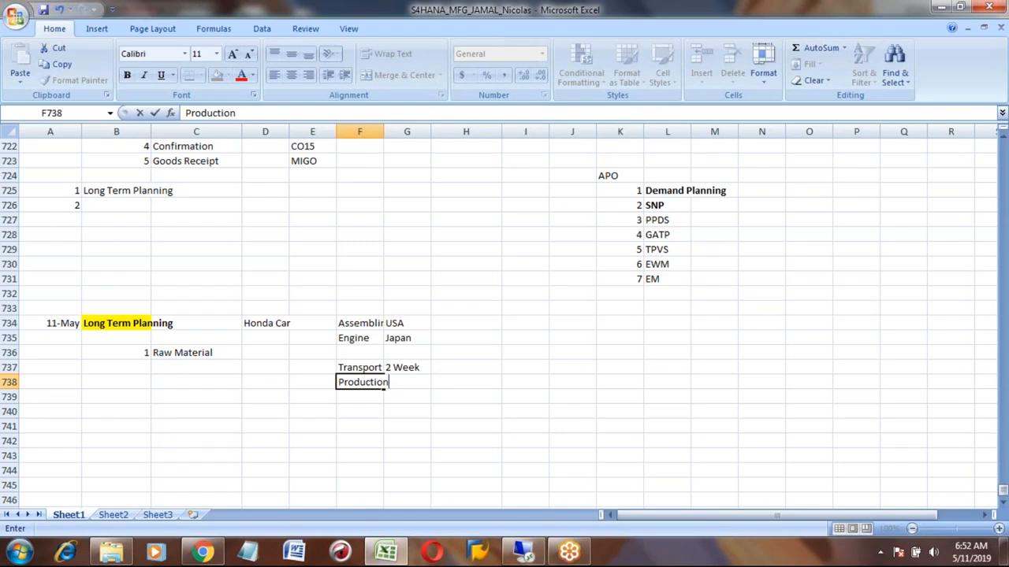
pyautogui.press('Tab')
pyautogui.write('2 Week')
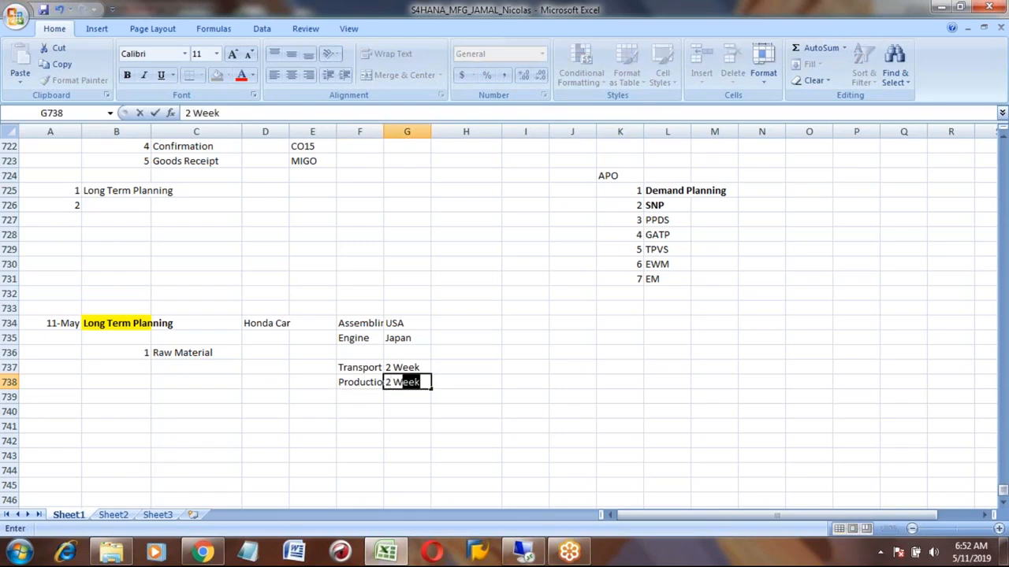
pyautogui.press('Down')
pyautogui.press('Up')
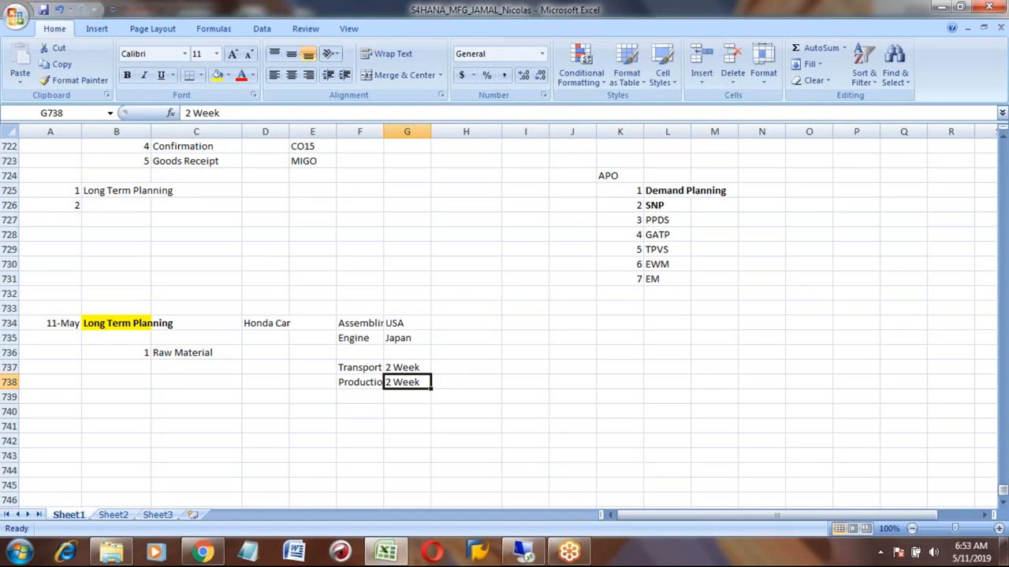
pyautogui.press('Up')
pyautogui.press('Down')
pyautogui.press('Down')
pyautogui.write('1')
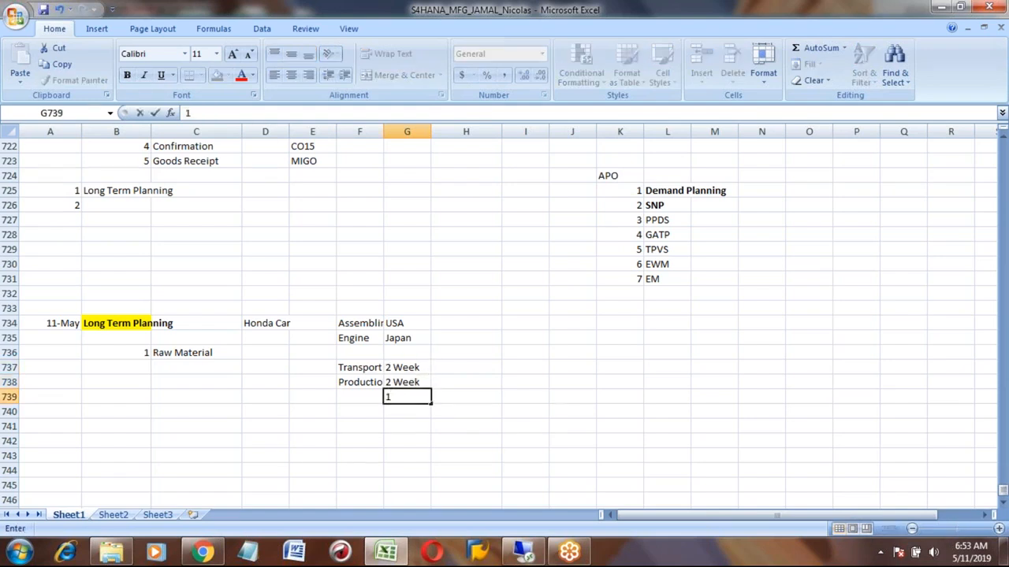
pyautogui.press('BackSpace')
pyautogui.press('Escape')
pyautogui.press('Up')
pyautogui.press('Up')
pyautogui.press('Down')
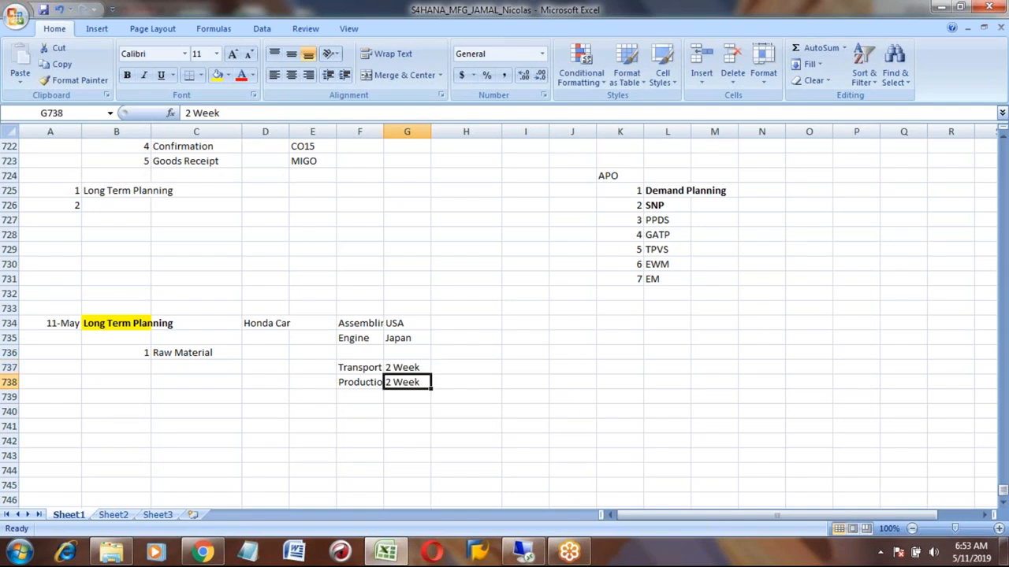
# - Enter Honda Car in D741 and the date 5/15 in F741
pyautogui.click(183, 427)
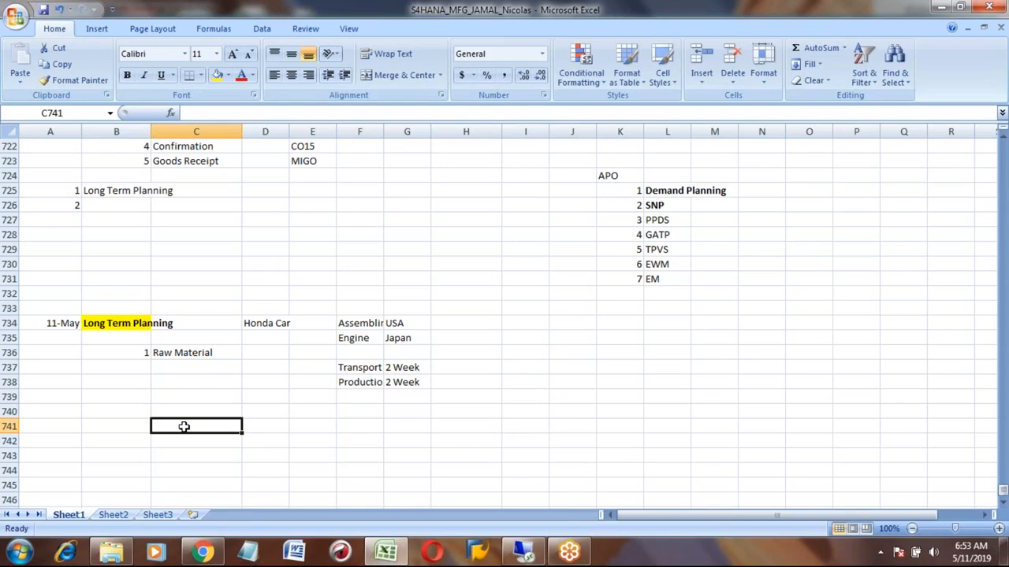
pyautogui.press('Right')
pyautogui.write('H')
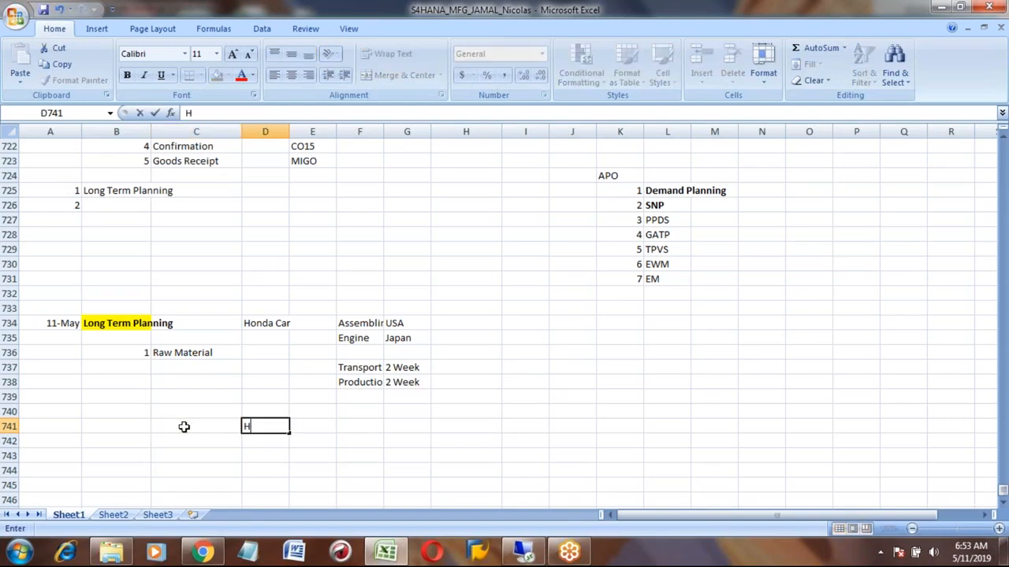
pyautogui.write('onda Car')
pyautogui.press('Tab')
pyautogui.press('Tab')
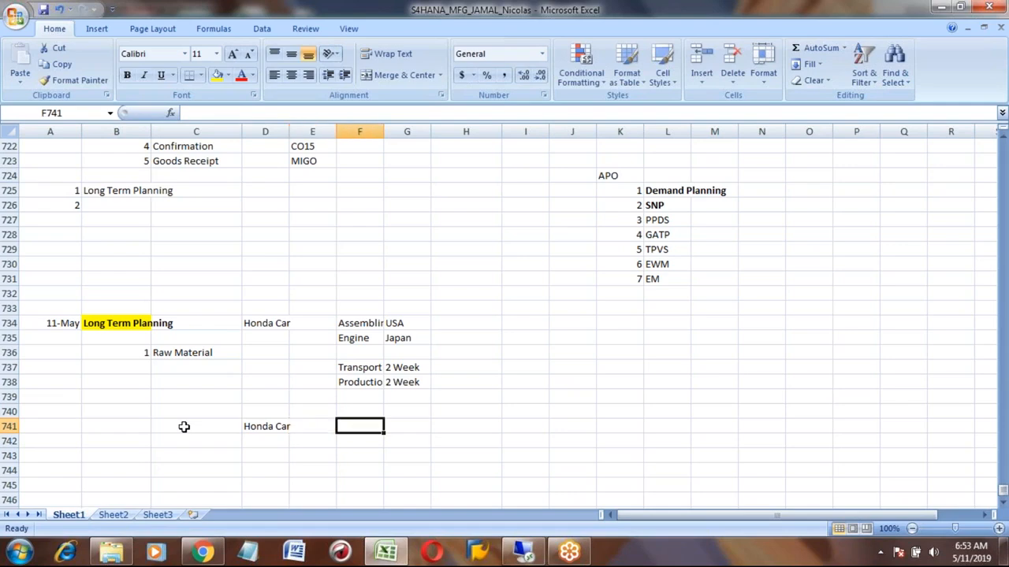
pyautogui.write('1')
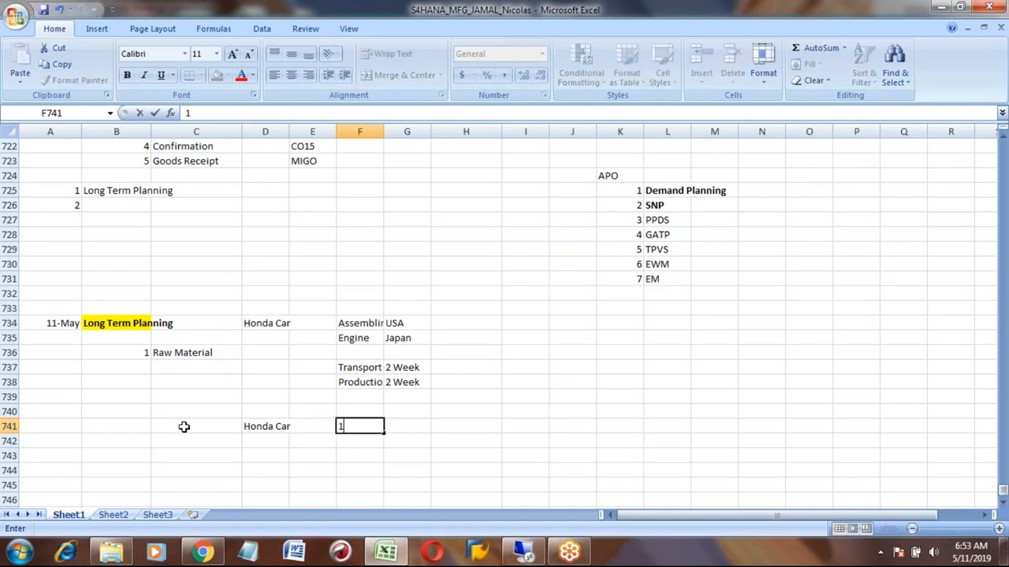
pyautogui.press('BackSpace')
pyautogui.write('5/15')
pyautogui.press('Return')
pyautogui.press('Up')
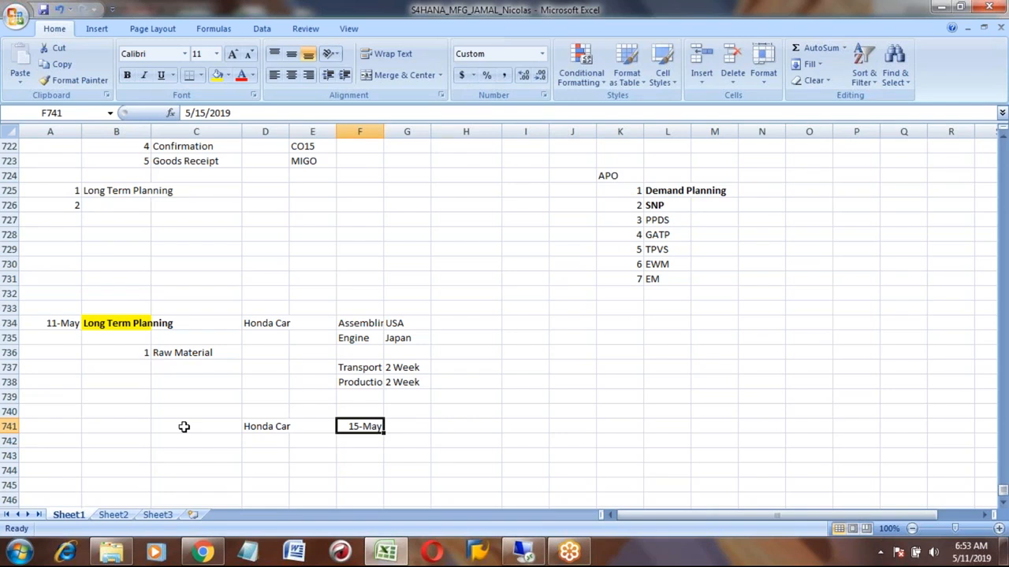
pyautogui.click(251, 424)
pyautogui.click(354, 338)
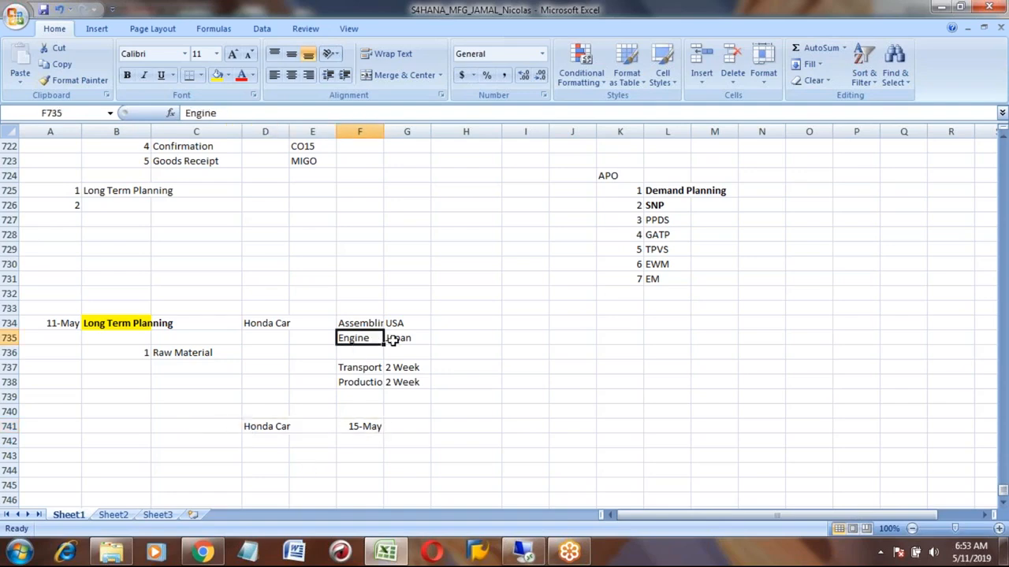
# - Extend the Raw Material note in C736 to read Raw Material - Future demand
pyautogui.click(398, 368)
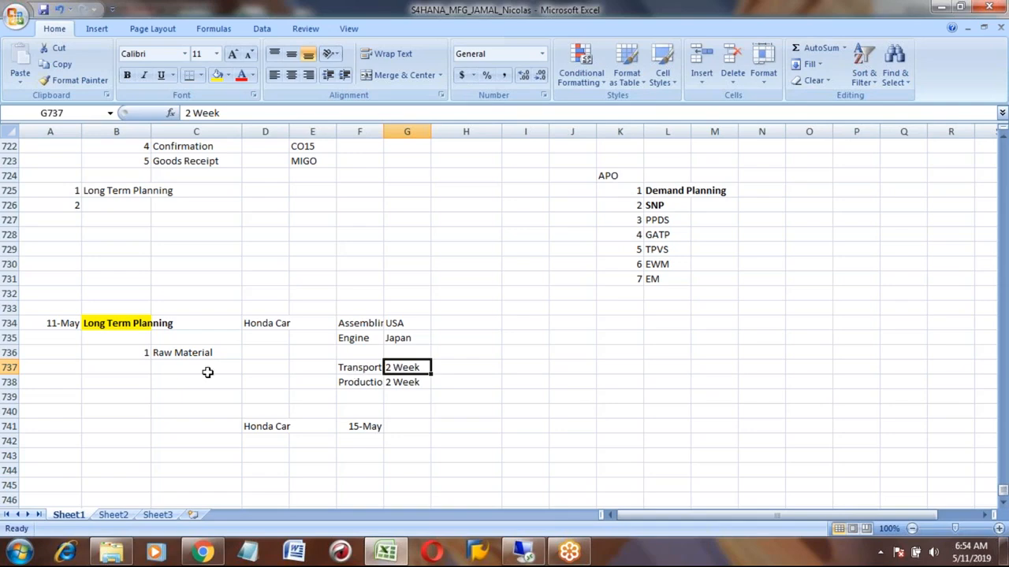
pyautogui.click(123, 323)
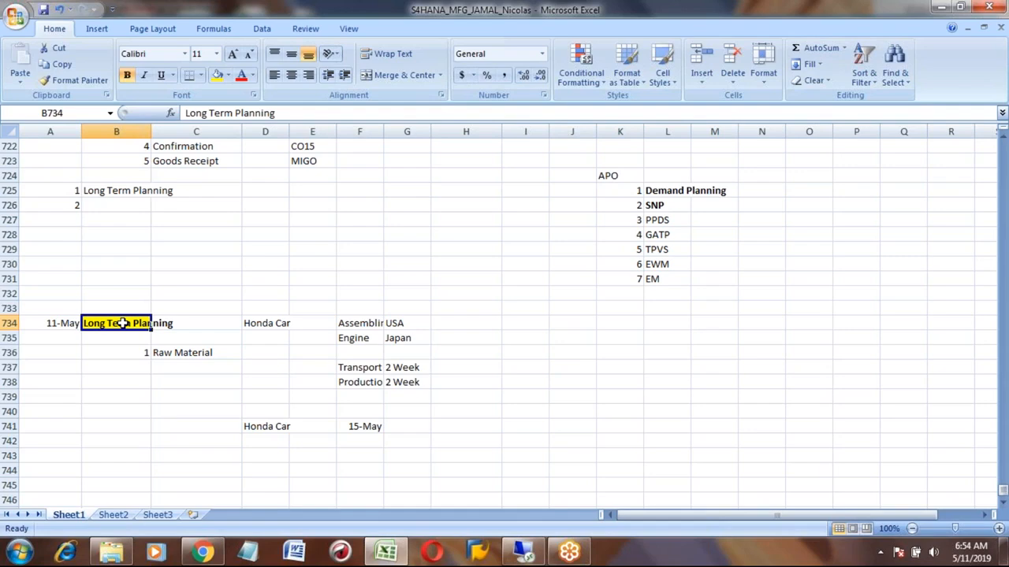
pyautogui.press('Down')
pyautogui.press('Down')
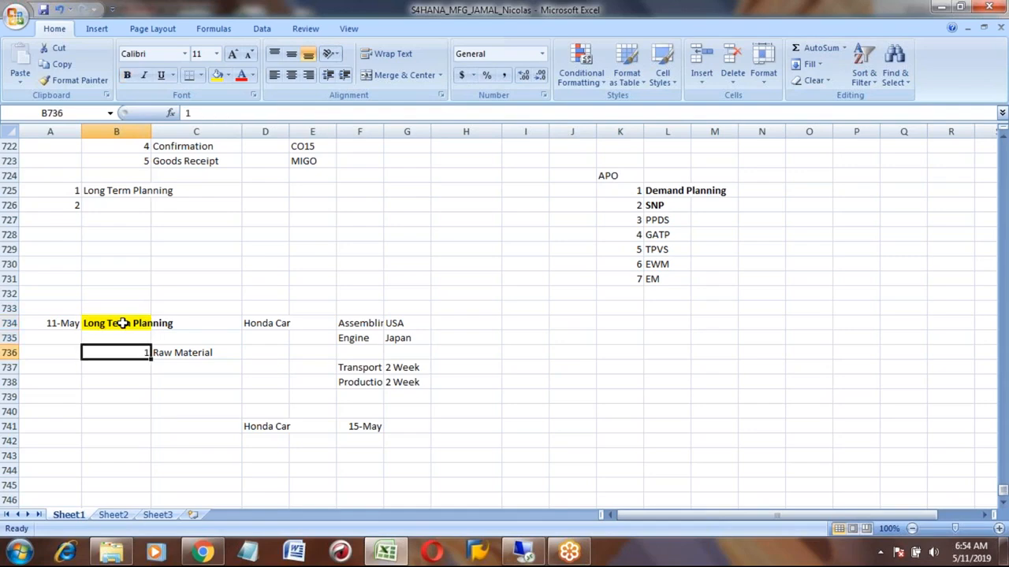
pyautogui.press('Right')
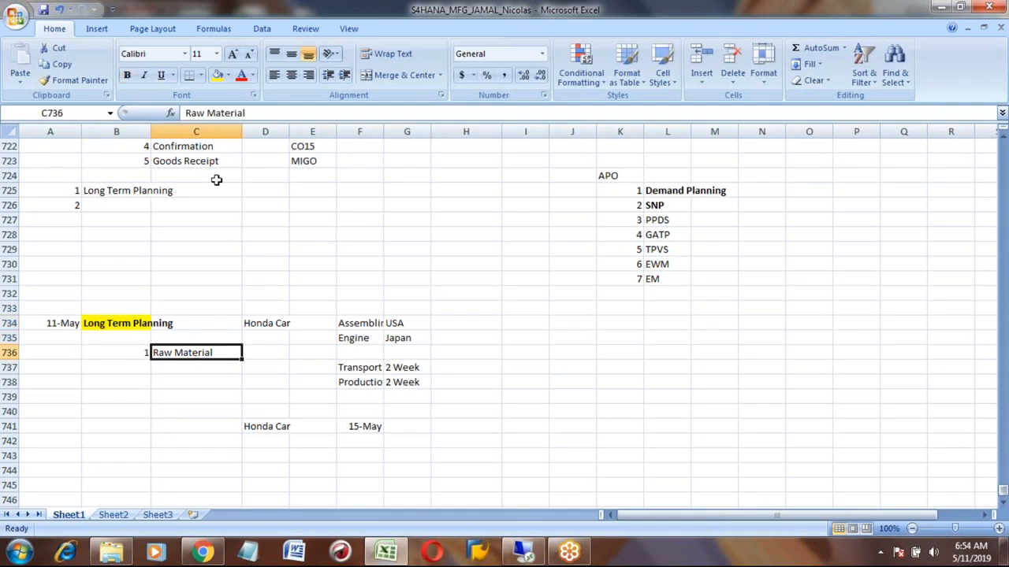
pyautogui.click(186, 112)
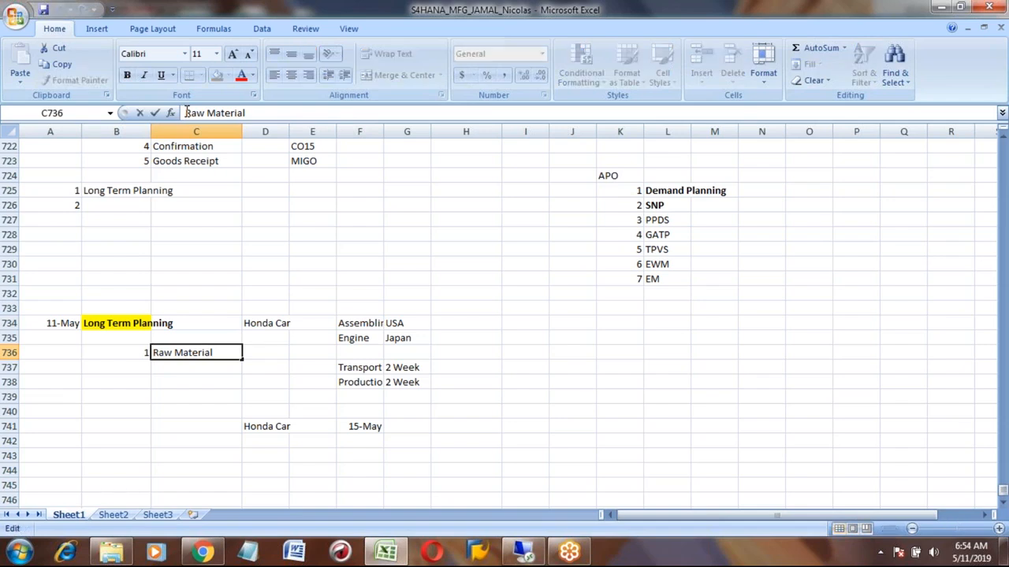
pyautogui.write('- Future demand')
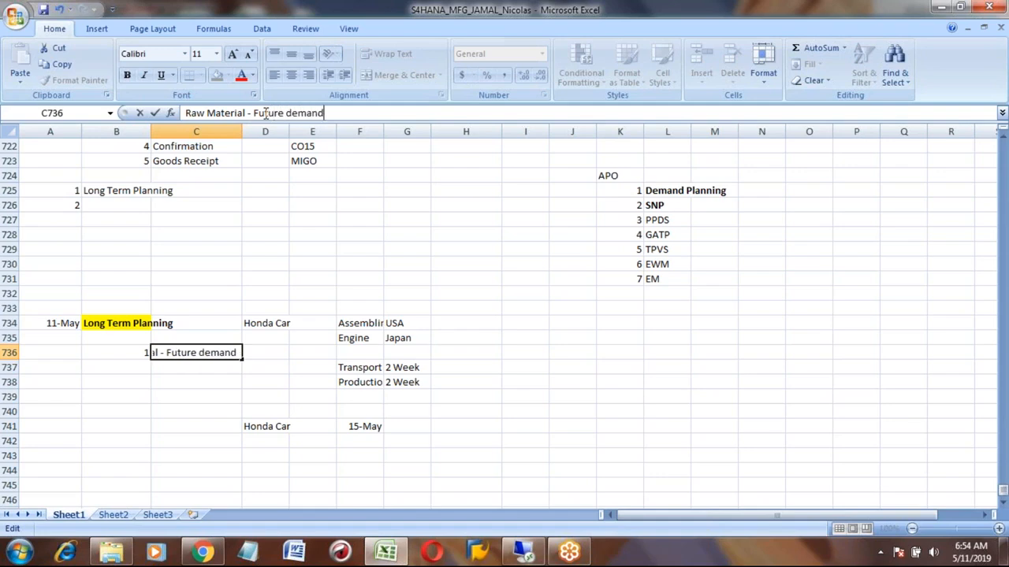
pyautogui.press('Return')
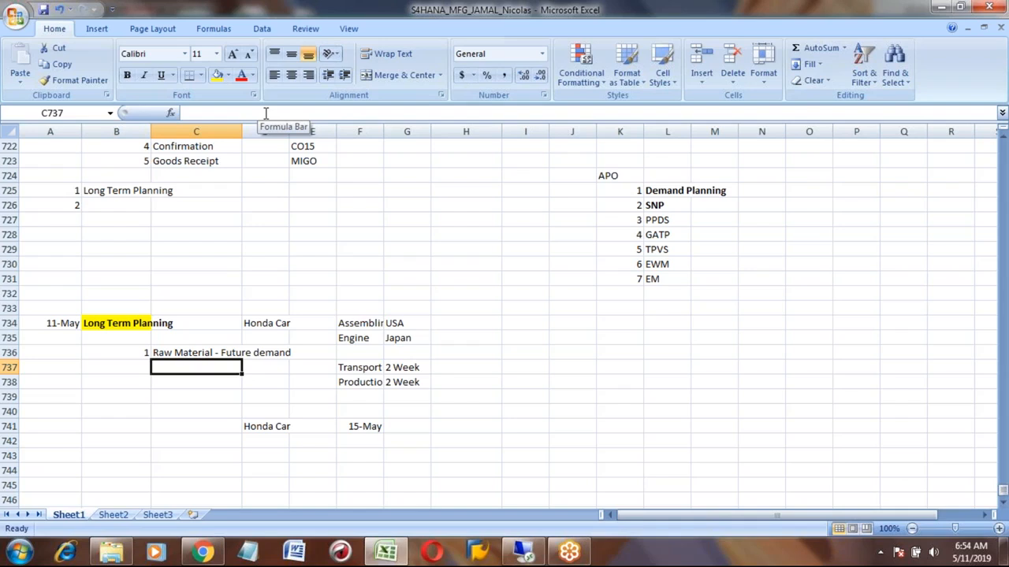
# - Enter the quantity 100 in E734 next to Honda Car
pyautogui.click(256, 322)
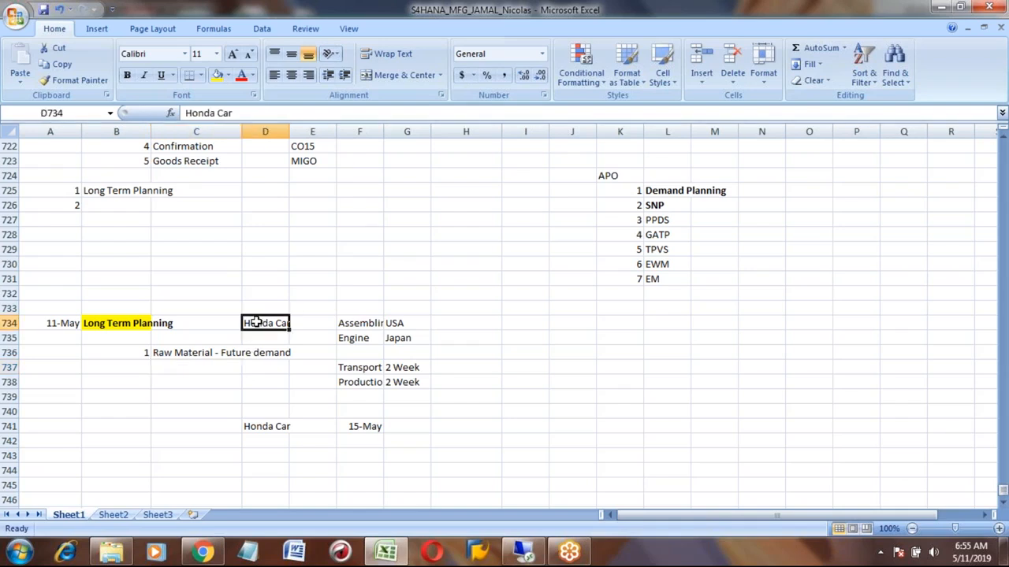
pyautogui.click(312, 323)
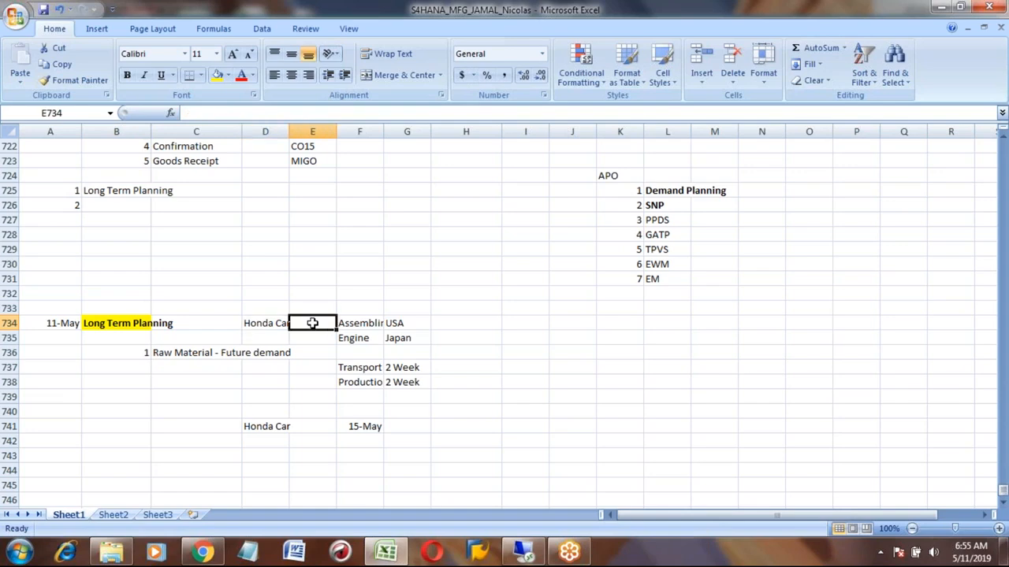
pyautogui.click(275, 323)
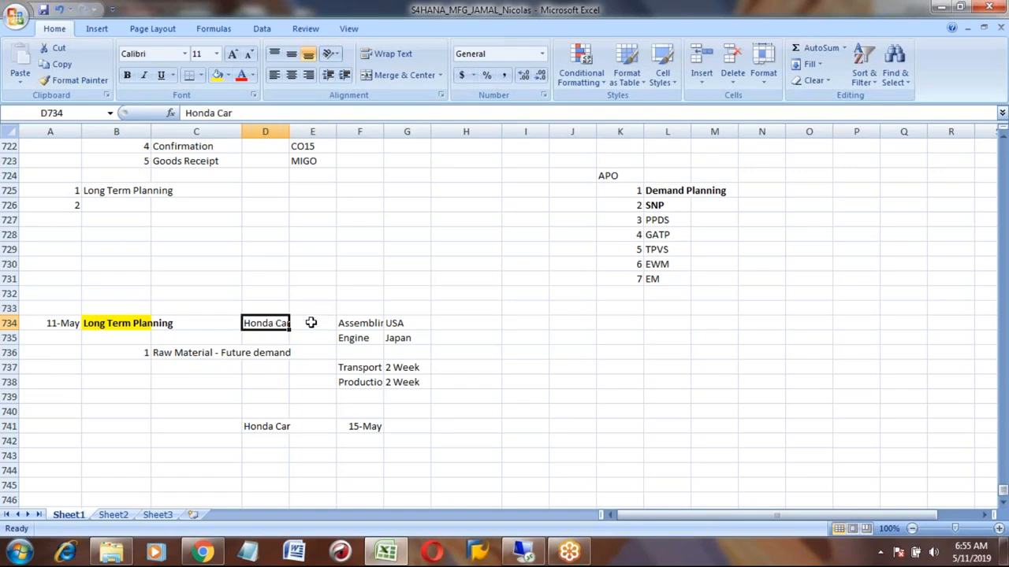
pyautogui.click(311, 323)
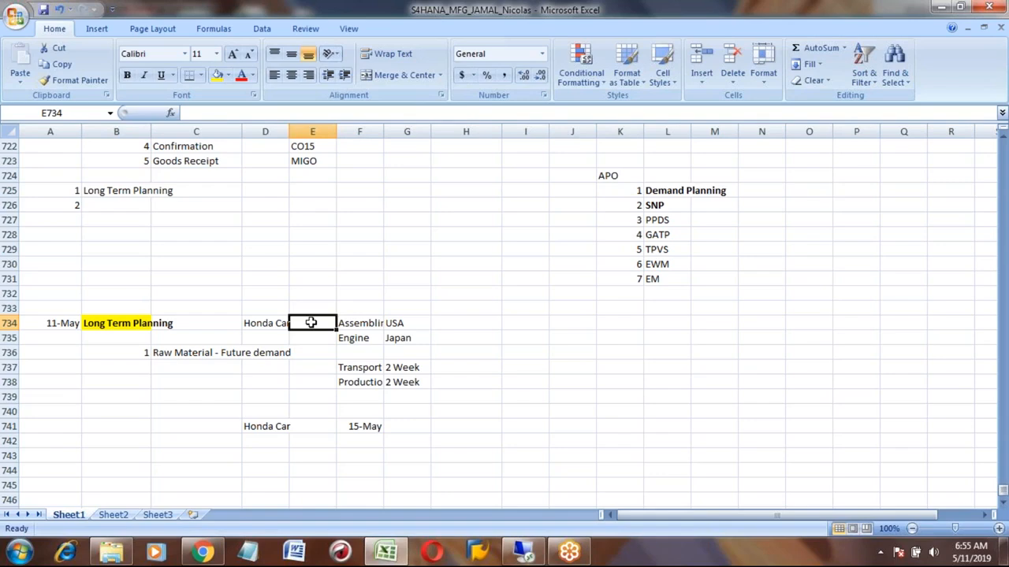
pyautogui.write('100')
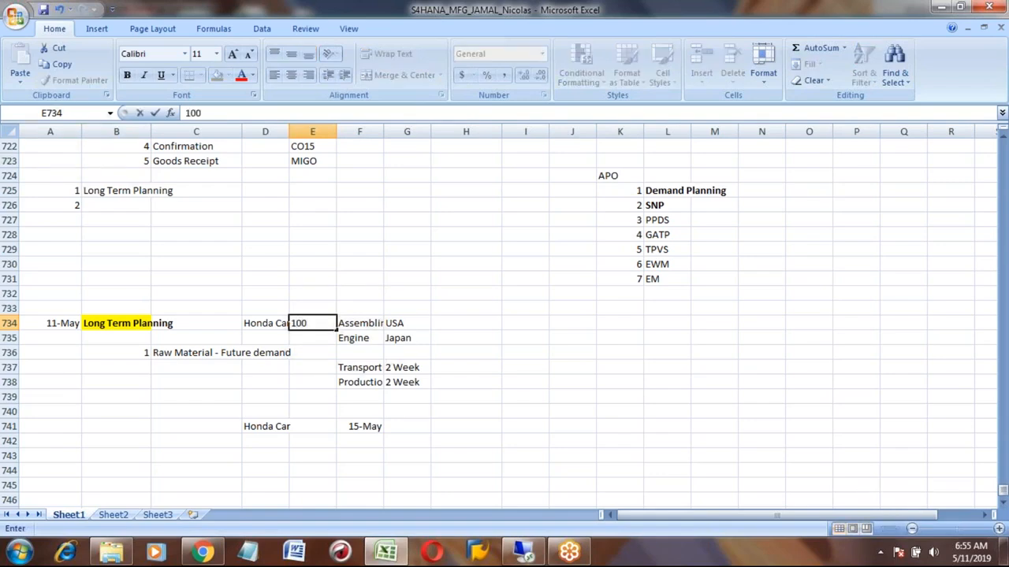
pyautogui.press('Return')
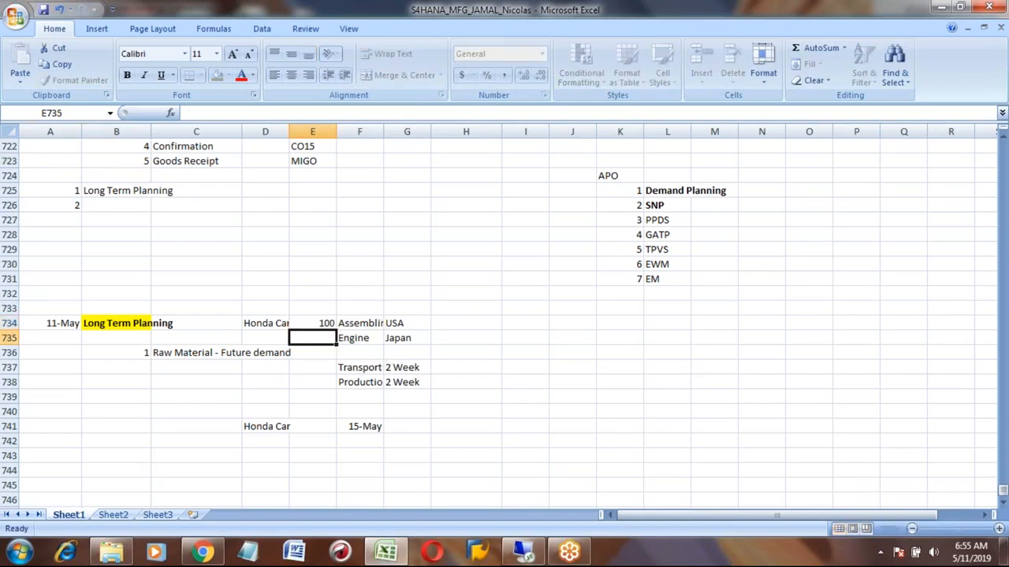
# - Enter Engine in D735 with the quantity 100 in E735
pyautogui.press('Up')
pyautogui.press('Down')
pyautogui.press('Left')
pyautogui.write('Engine')
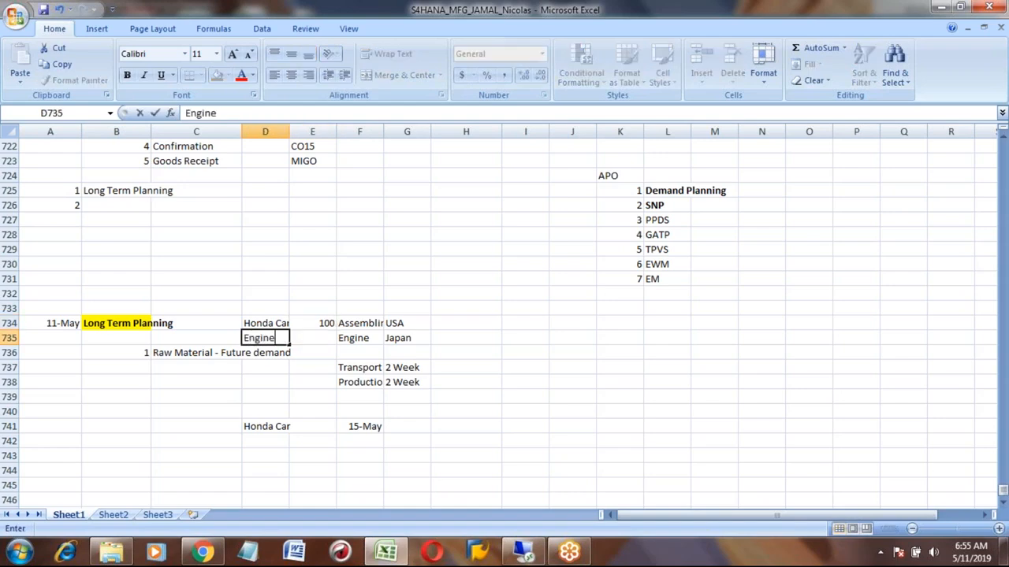
pyautogui.press('Tab')
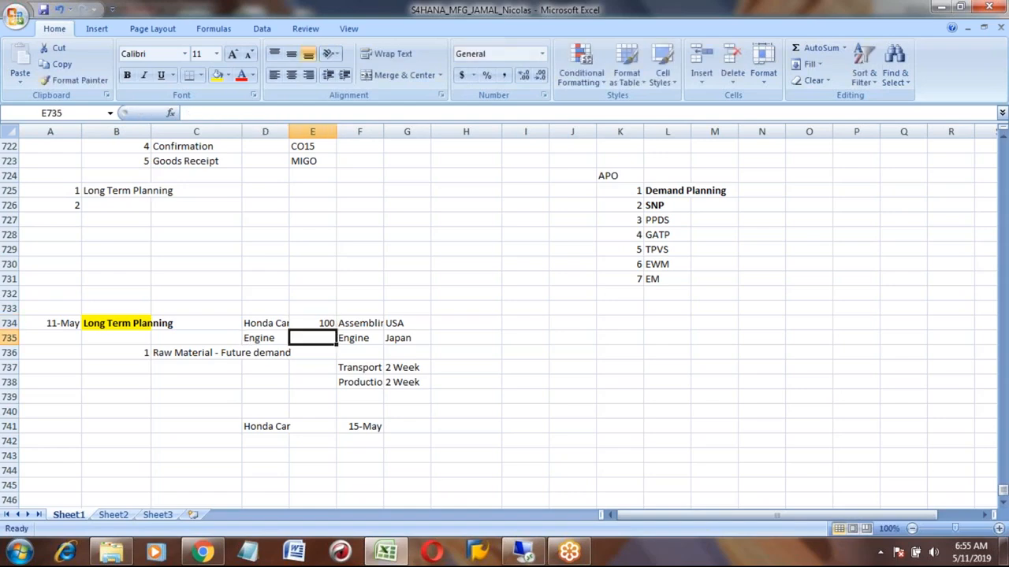
pyautogui.write('100')
pyautogui.press('Return')
# - Add item 2 in B737 with the note Capacity situation in C737
pyautogui.press('Up')
pyautogui.click(141, 323)
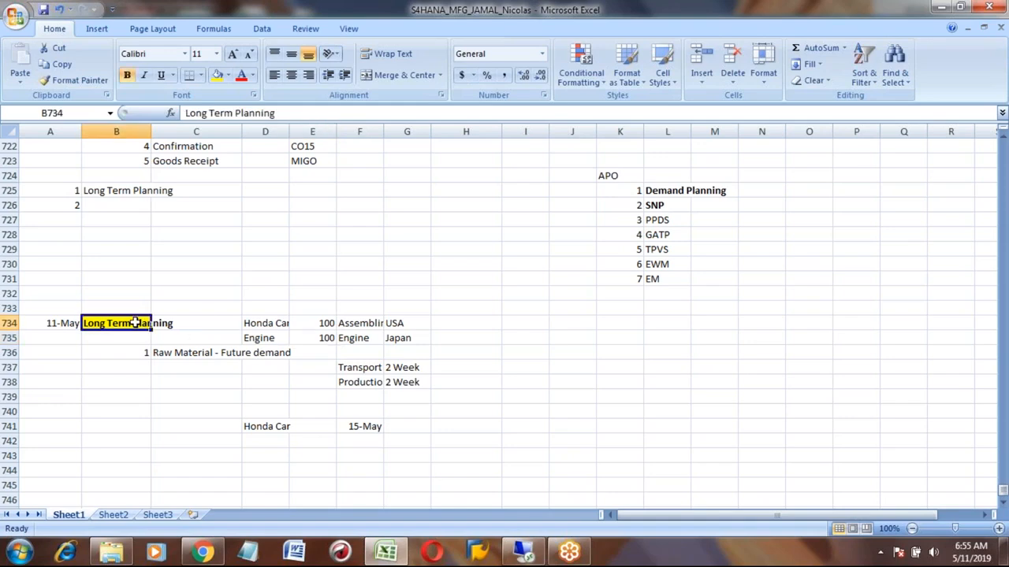
pyautogui.click(258, 323)
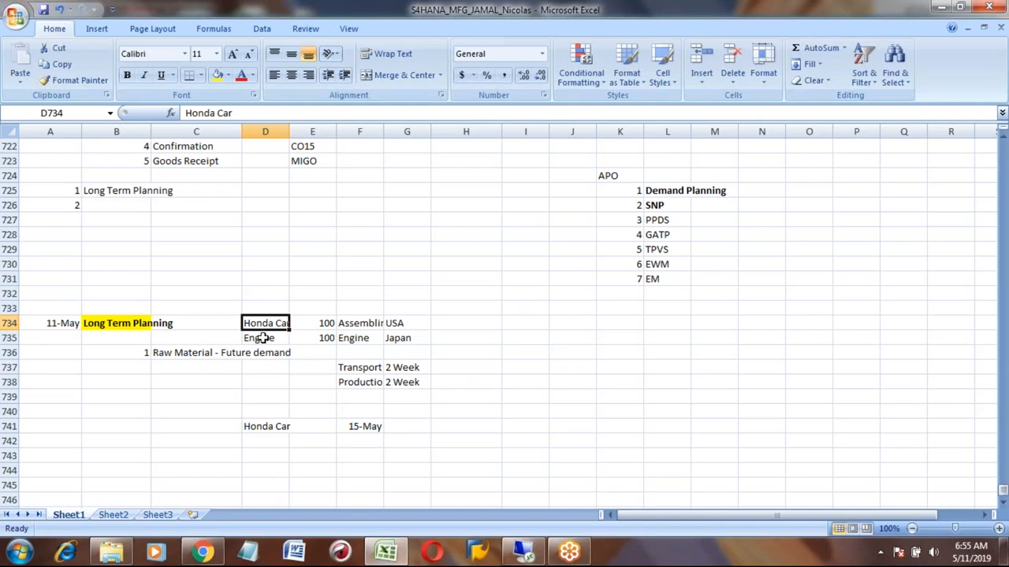
pyautogui.click(263, 338)
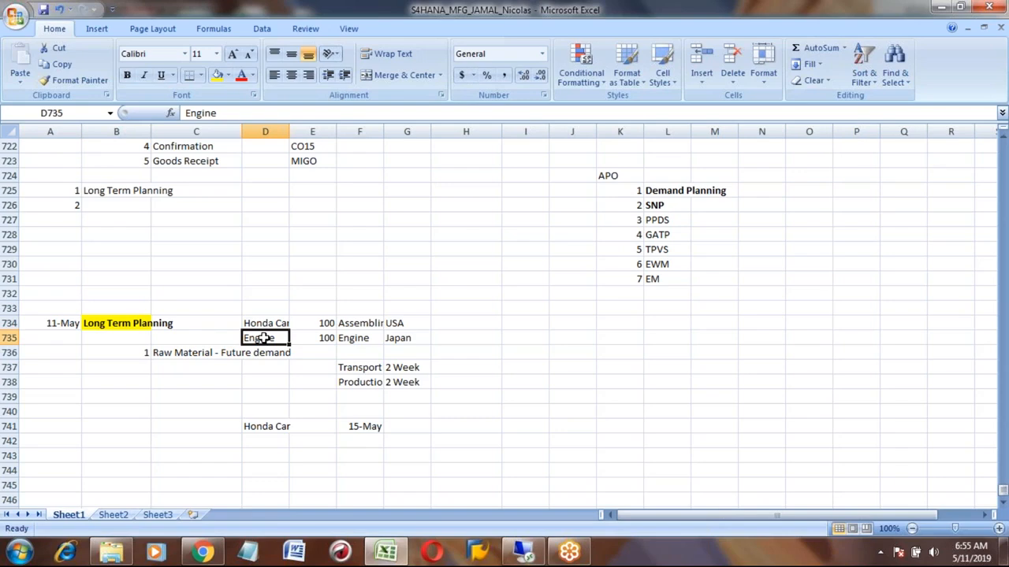
pyautogui.click(124, 323)
pyautogui.click(184, 352)
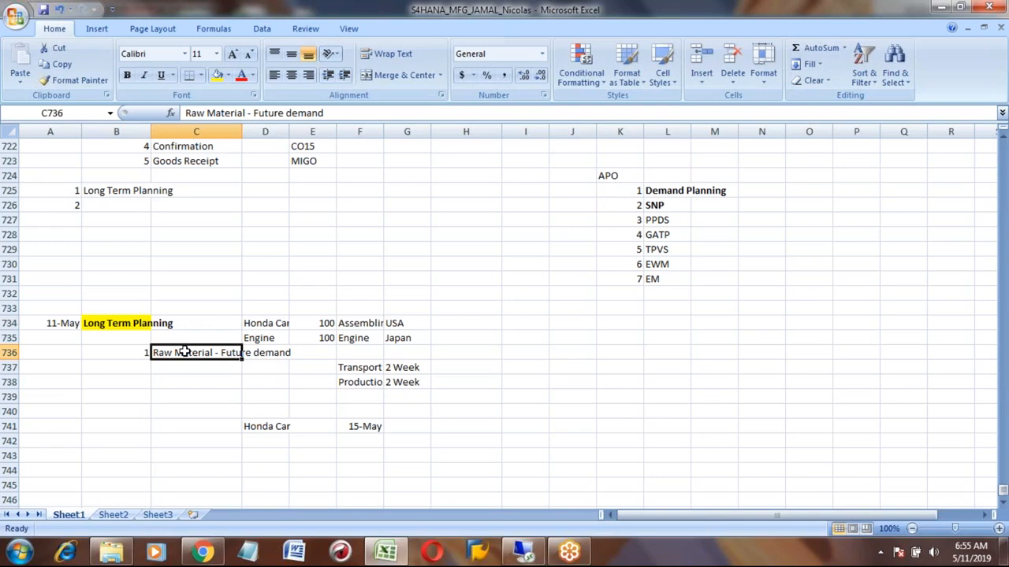
pyautogui.press('Down')
pyautogui.press('Left')
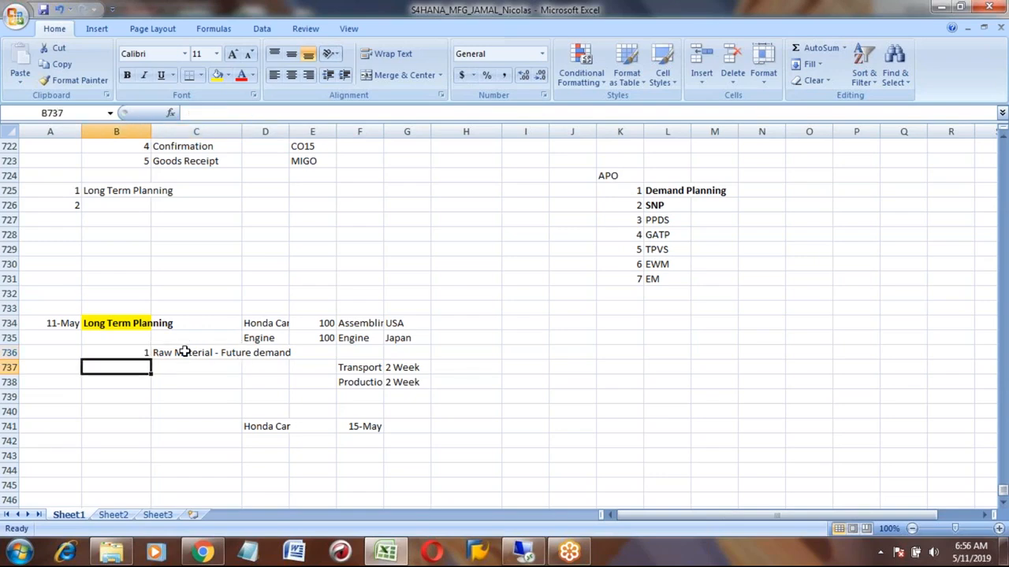
pyautogui.write('2')
pyautogui.press('Tab')
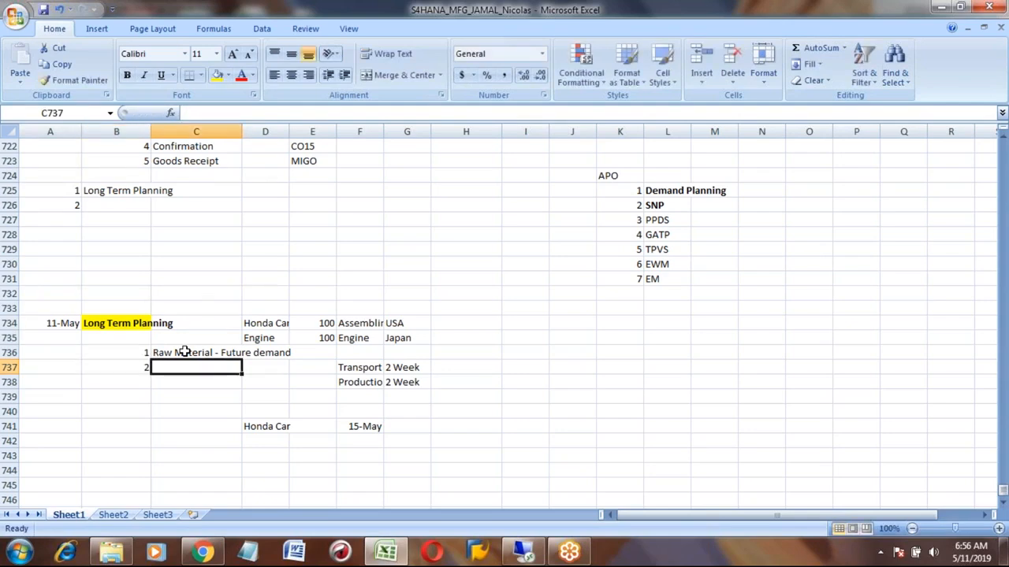
pyautogui.write('Capacity situation')
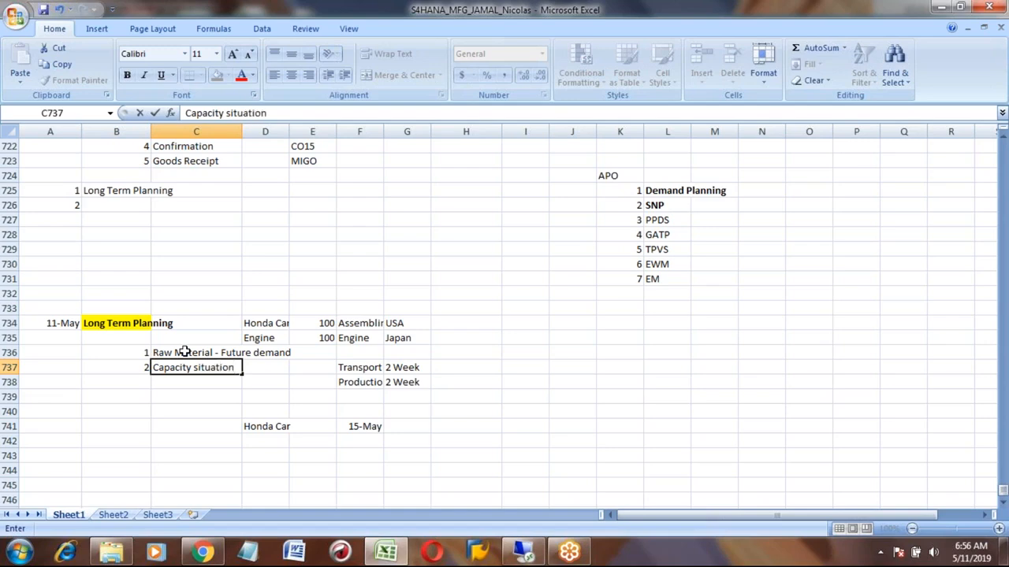
pyautogui.press('Return')
pyautogui.press('Up')
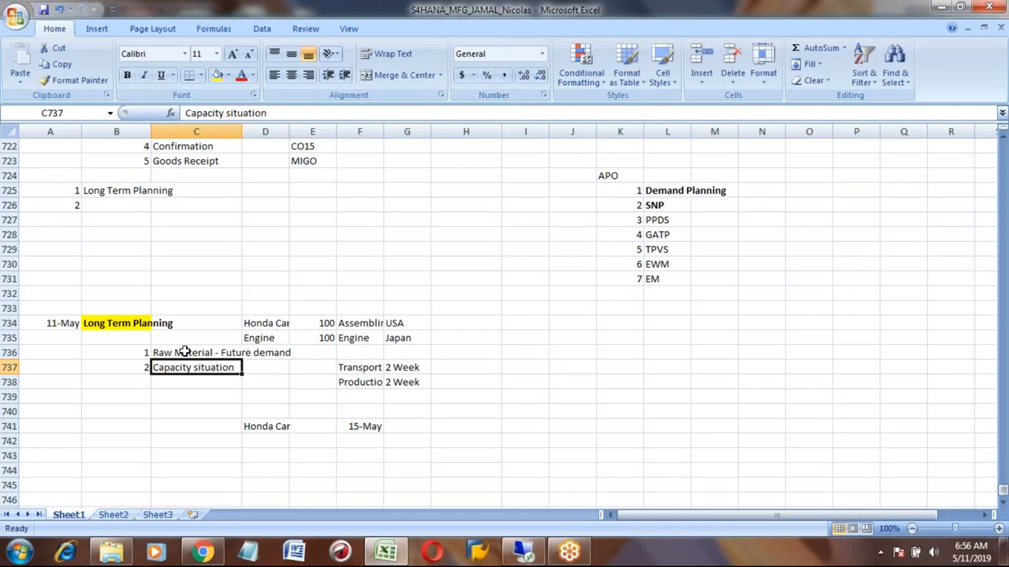
# - Enter the question Do you have the capacity? in H734
pyautogui.click(183, 352)
pyautogui.press('Down')
pyautogui.press('Left')
pyautogui.press('Right')
pyautogui.press('Right')
pyautogui.press('Right')
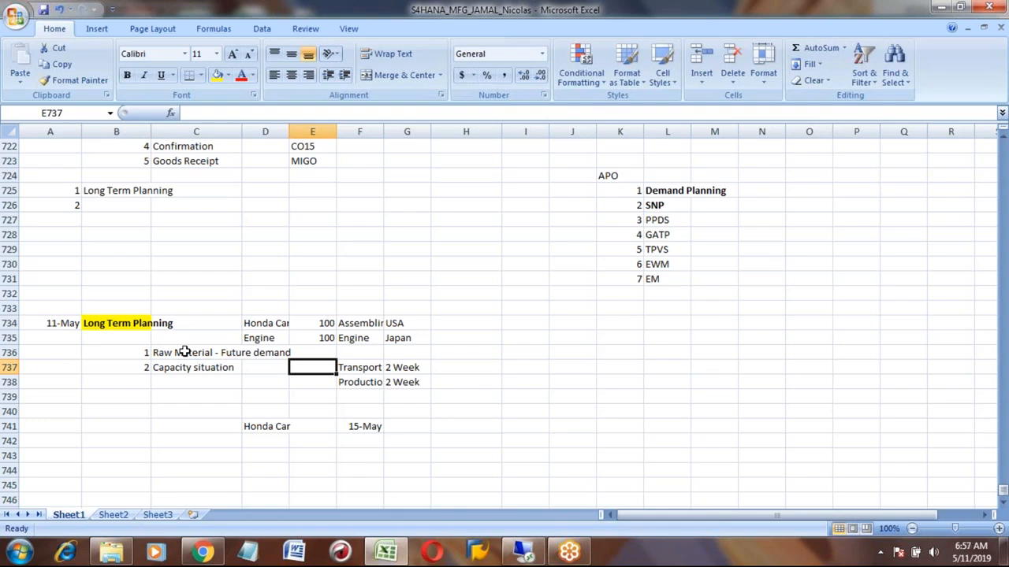
pyautogui.press('Up')
pyautogui.press('Up')
pyautogui.press('Up')
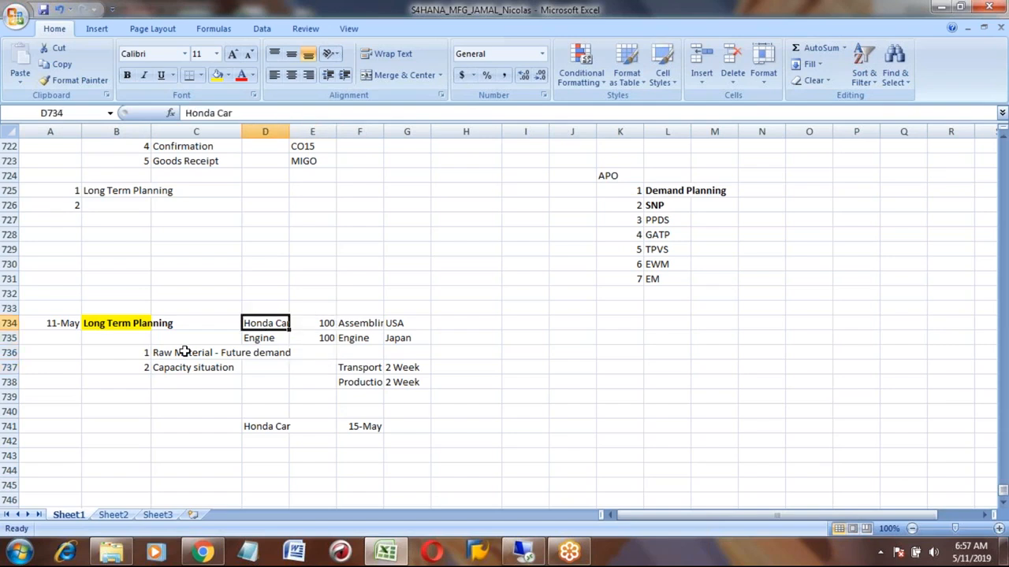
pyautogui.press('Right')
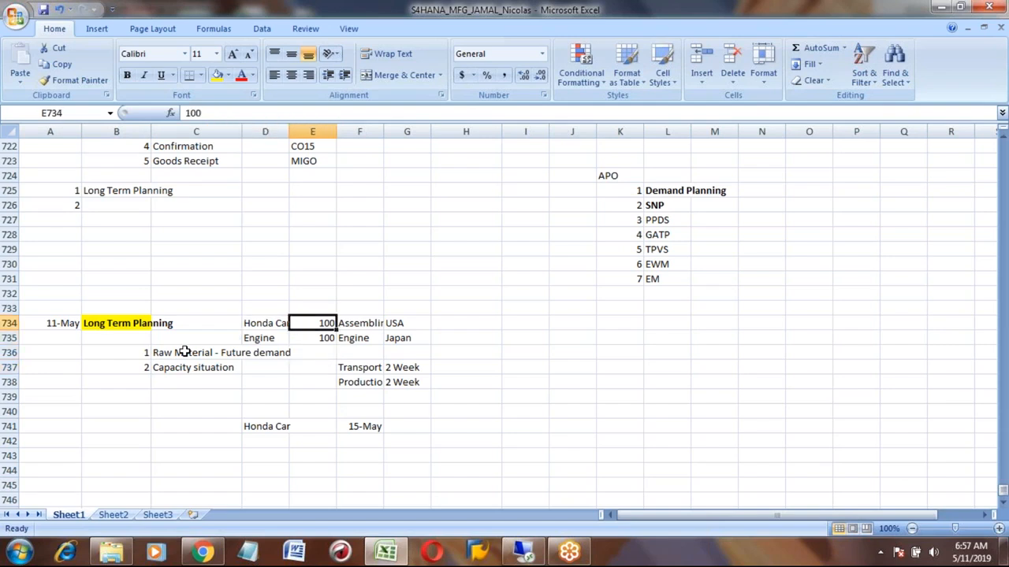
pyautogui.press('Right')
pyautogui.press('Right')
pyautogui.press('Right')
pyautogui.write('D')
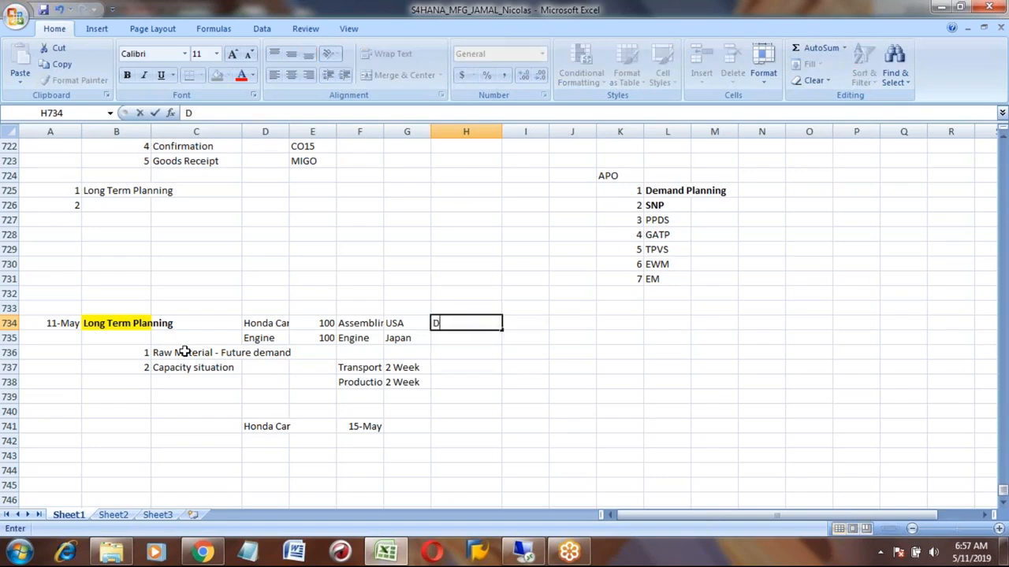
pyautogui.write('o you have the cap')
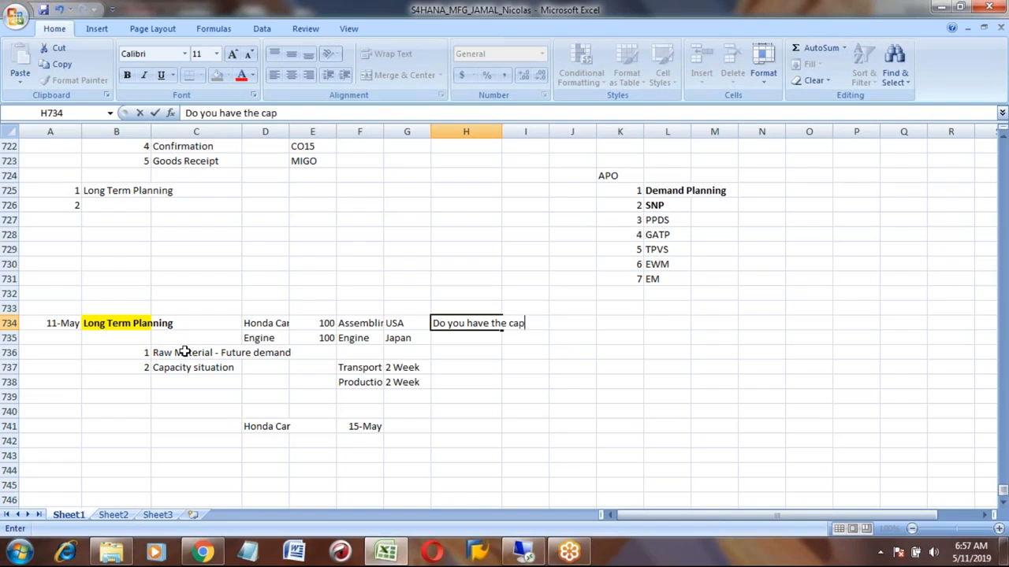
pyautogui.write('acity?')
pyautogui.press('Return')
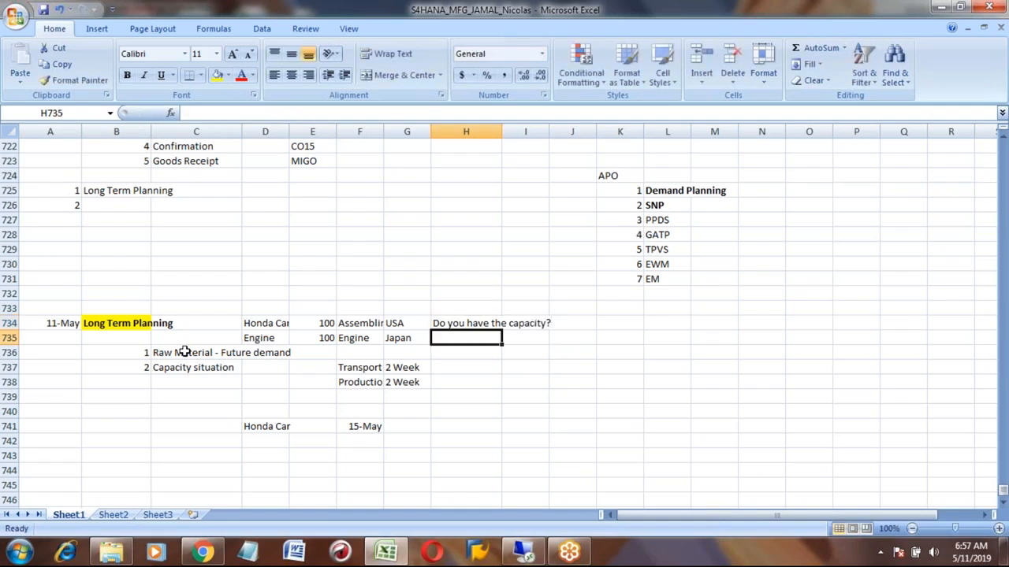
# - Review the long term planning notes in rows 734 to 738
pyautogui.press('Up')
pyautogui.press('Left')
pyautogui.press('Left')
pyautogui.press('Left')
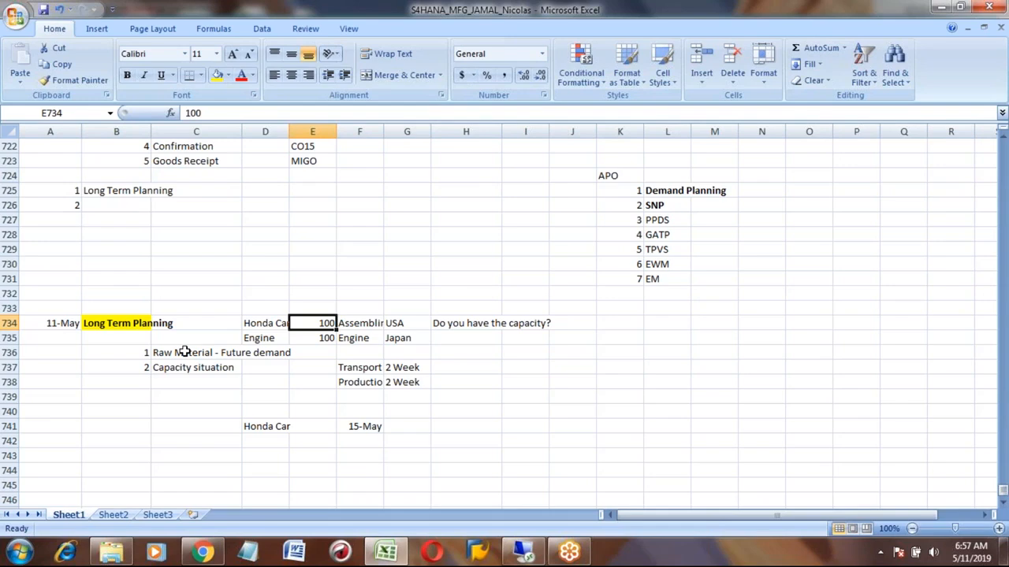
pyautogui.press('Right')
pyautogui.press('Right')
pyautogui.press('Right')
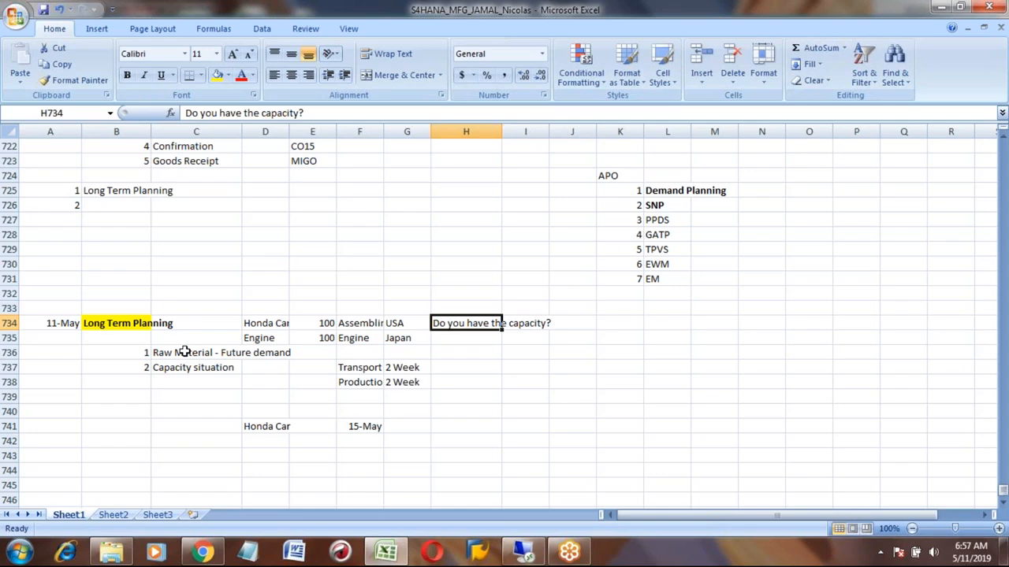
pyautogui.press('Down')
pyautogui.press('Down')
pyautogui.press('Left')
pyautogui.press('Left')
pyautogui.press('Left')
pyautogui.press('Left')
pyautogui.press('Left')
pyautogui.press('Down')
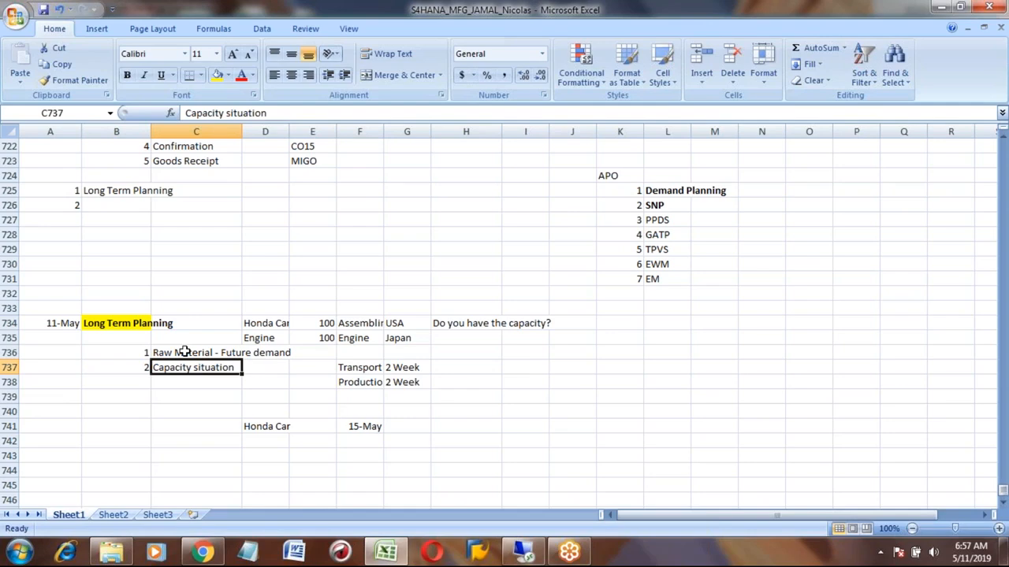
pyautogui.press('Up')
pyautogui.press('Up')
pyautogui.press('Up')
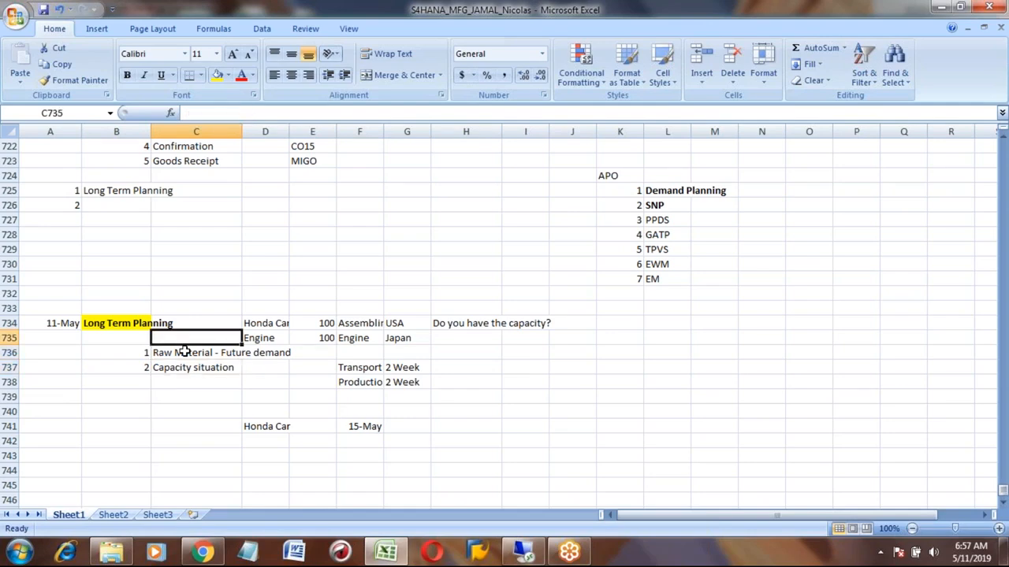
pyautogui.press('Left')
pyautogui.press('Right')
pyautogui.press('Down')
pyautogui.press('Down')
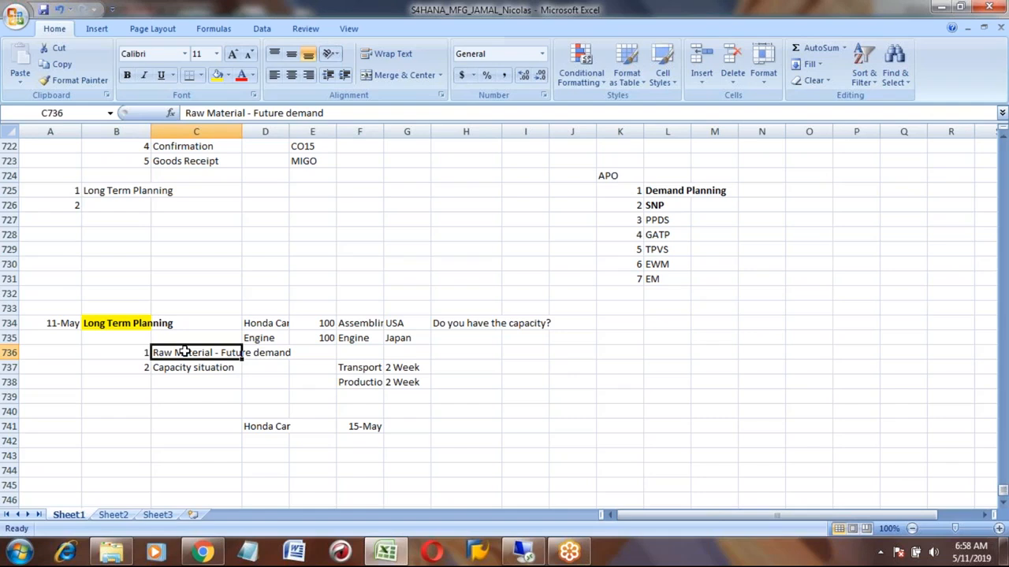
pyautogui.press('Down')
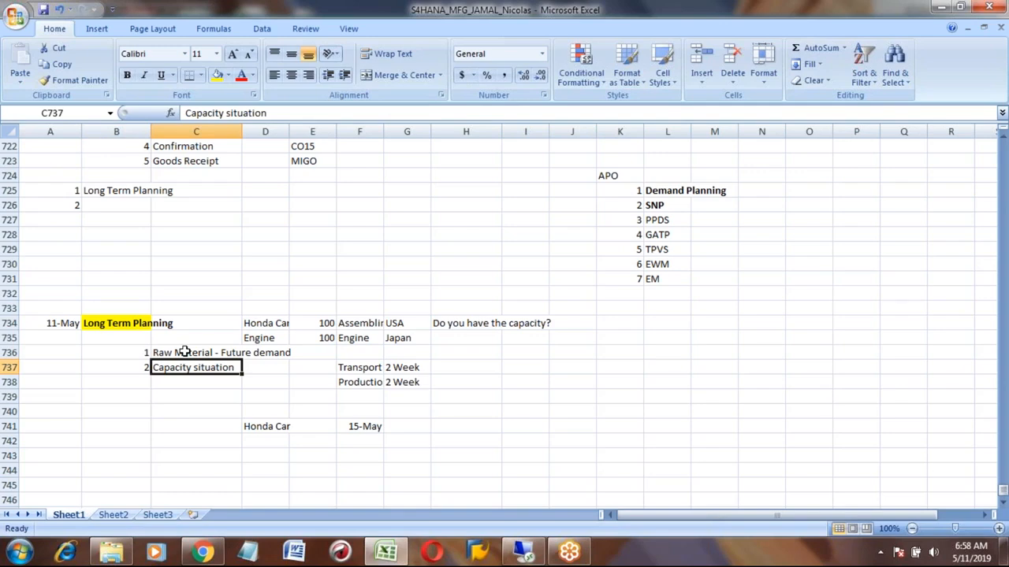
# - Add item 1 with the label Marketing person in B745 and C745 of the long term planning notes
pyautogui.press('Up')
pyautogui.press('Up')
pyautogui.press('Up')
pyautogui.press('Left')
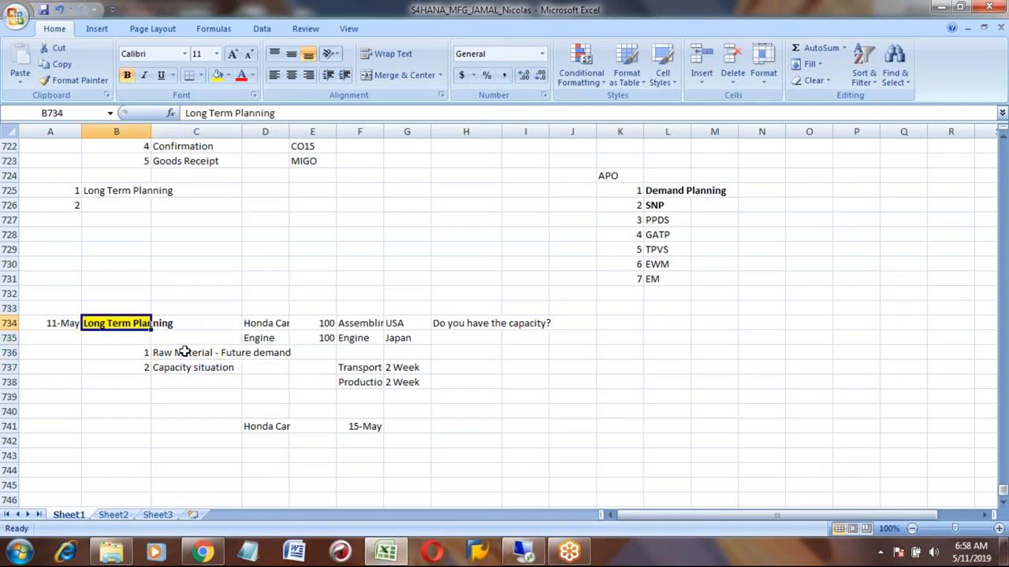
pyautogui.press('Down')
pyautogui.press('Down')
pyautogui.press('Down')
pyautogui.press('Down')
pyautogui.press('Down')
pyautogui.press('Down')
pyautogui.press('Down')
pyautogui.press('Down')
pyautogui.press('Down')
pyautogui.press('Down')
pyautogui.press('Down')
pyautogui.press('Down')
pyautogui.press('Down')
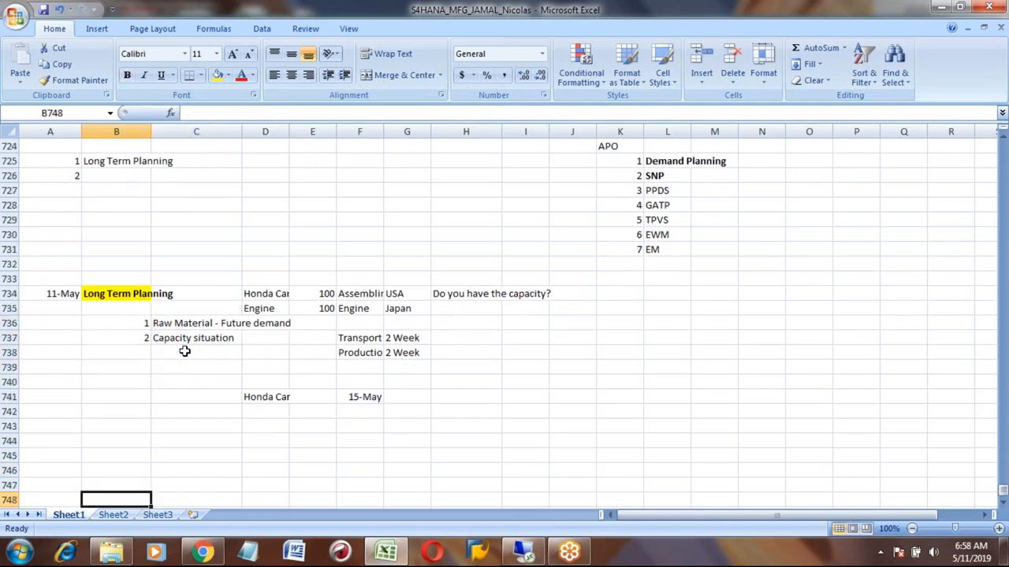
pyautogui.press('Up')
pyautogui.press('Up')
pyautogui.write('1')
pyautogui.press('Tab')
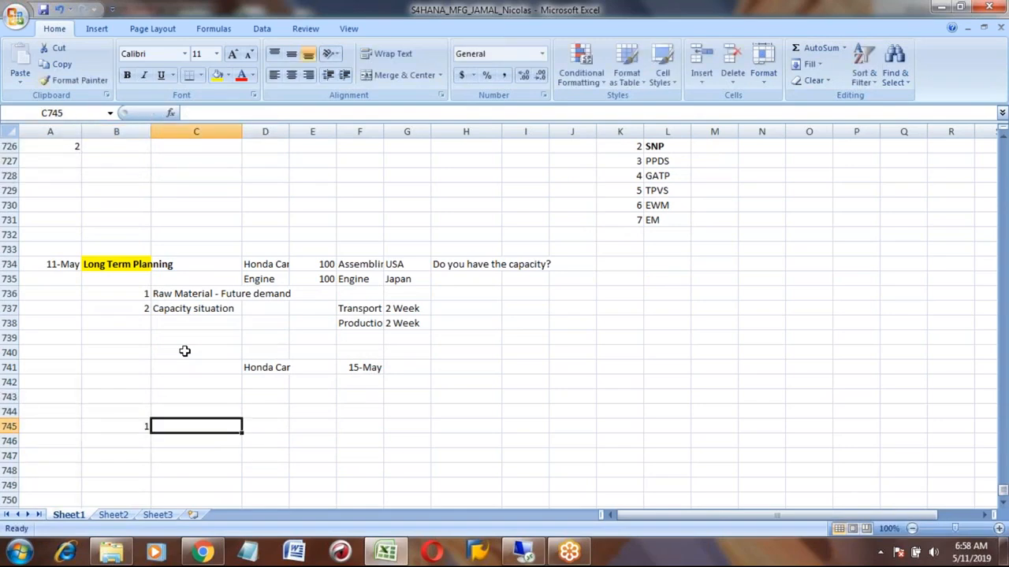
pyautogui.write('Mark')
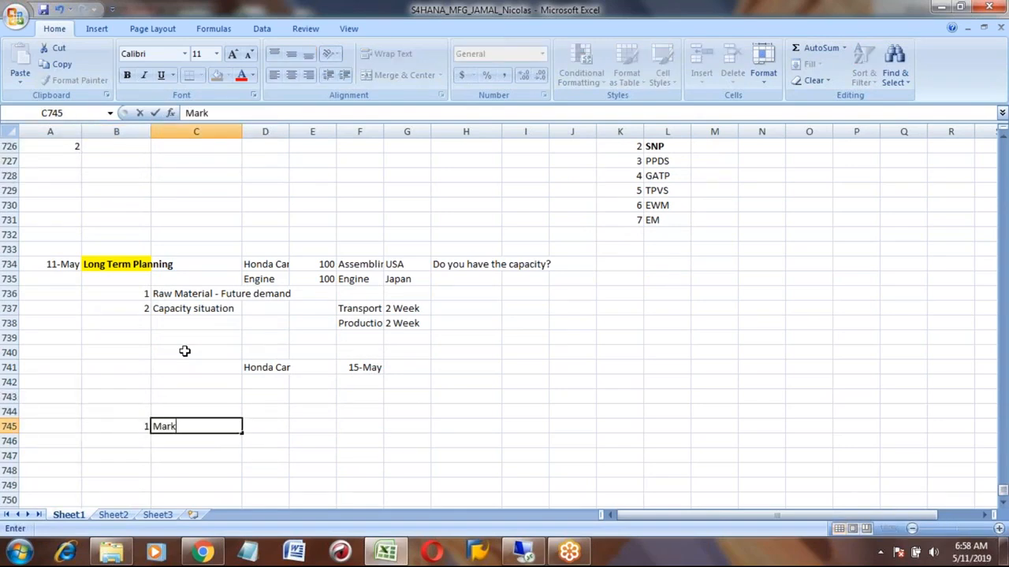
pyautogui.write('eting persion')
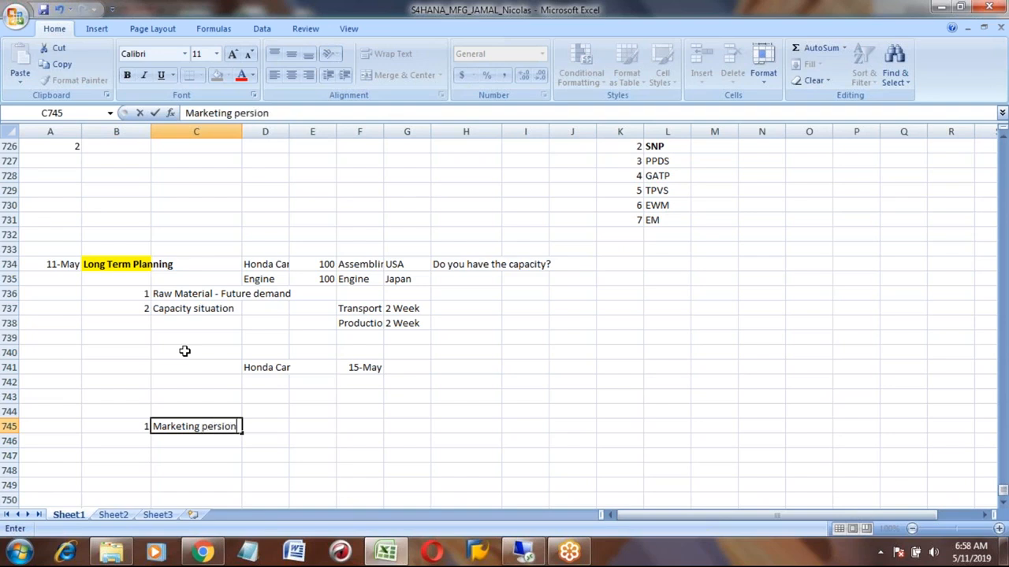
pyautogui.press('BackSpace')
pyautogui.press('BackSpace')
pyautogui.press('BackSpace')
pyautogui.press('BackSpace')
pyautogui.write('son')
pyautogui.press('Return')
# - Enter August in E745 and Honda_car in F745 for the marketing person's entry
pyautogui.press('Up')
pyautogui.press('Right')
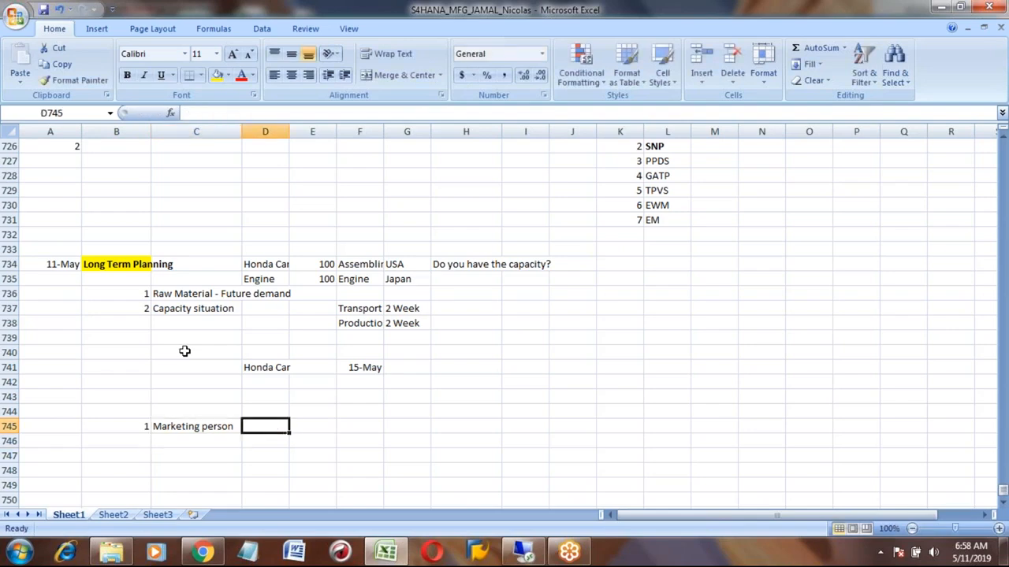
pyautogui.press('Right')
pyautogui.write('Au')
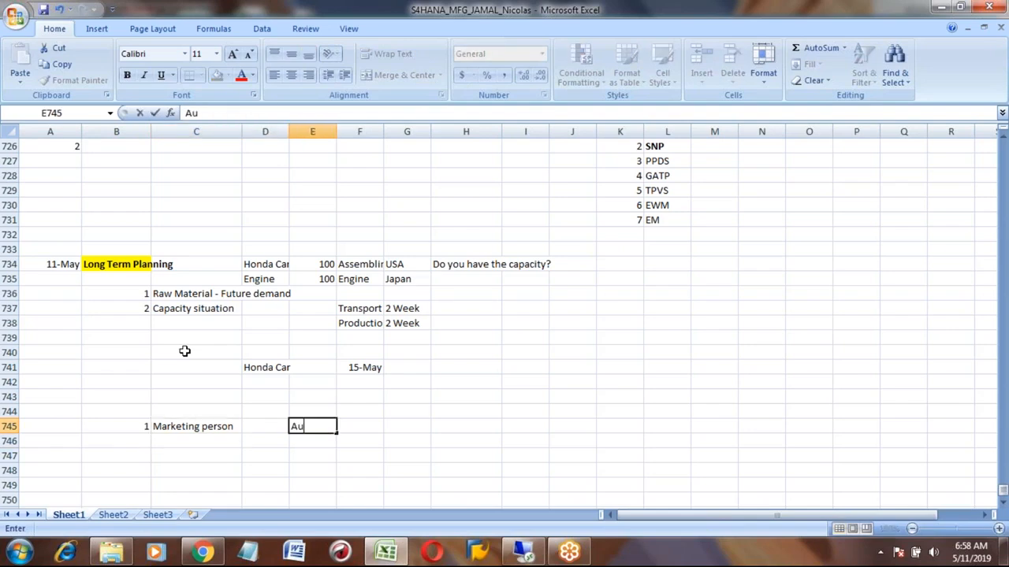
pyautogui.write('gust')
pyautogui.press('Tab')
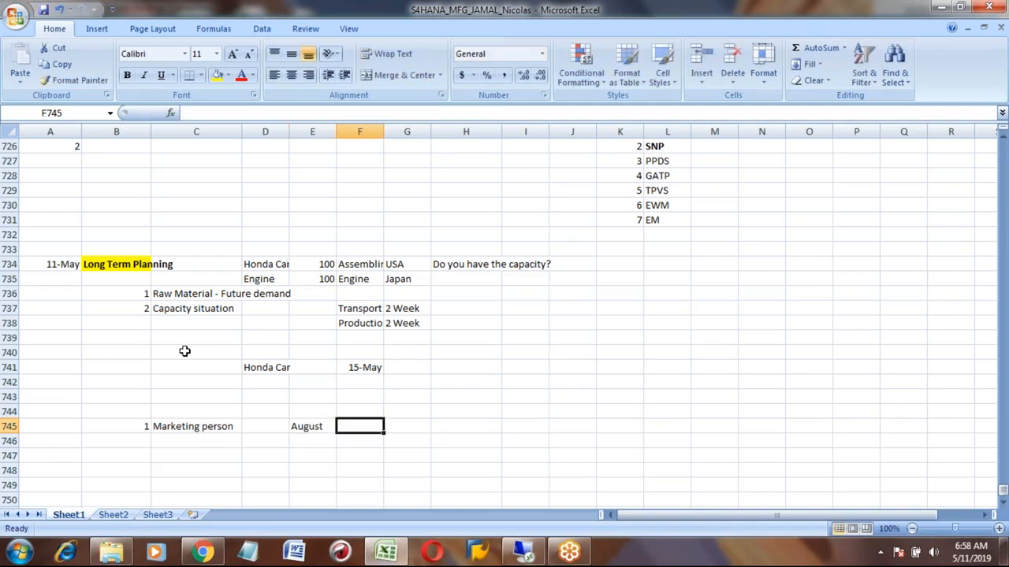
pyautogui.write('Hon')
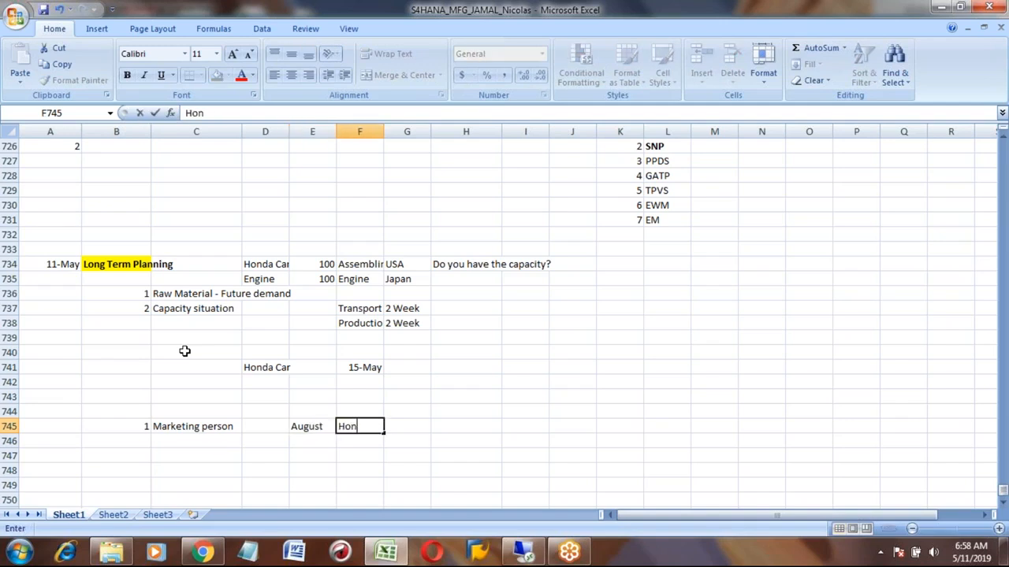
pyautogui.write('da_car')
pyautogui.press('Return')
# - Enter the quantity 1000 in H745 with the unit EA in I745
pyautogui.press('Up')
pyautogui.press('Tab')
pyautogui.press('Tab')
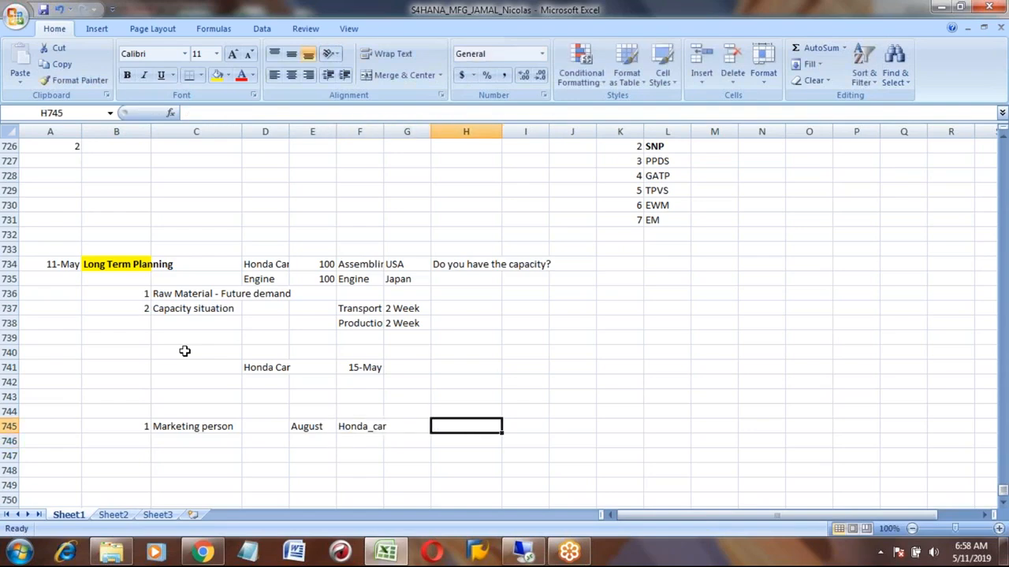
pyautogui.write('1000')
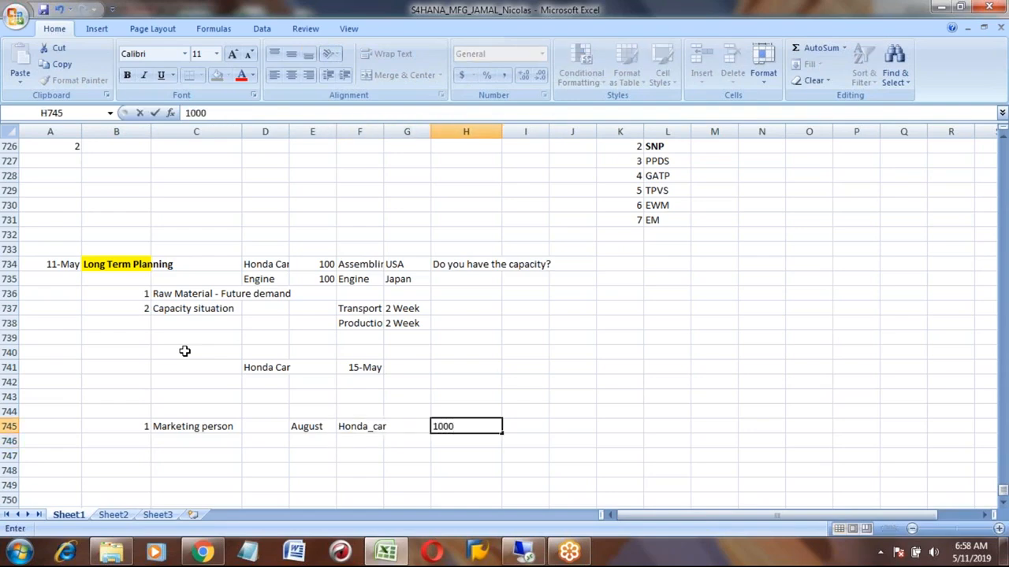
pyautogui.press('Tab')
pyautogui.write('EA')
pyautogui.press('Return')
pyautogui.press('Up')
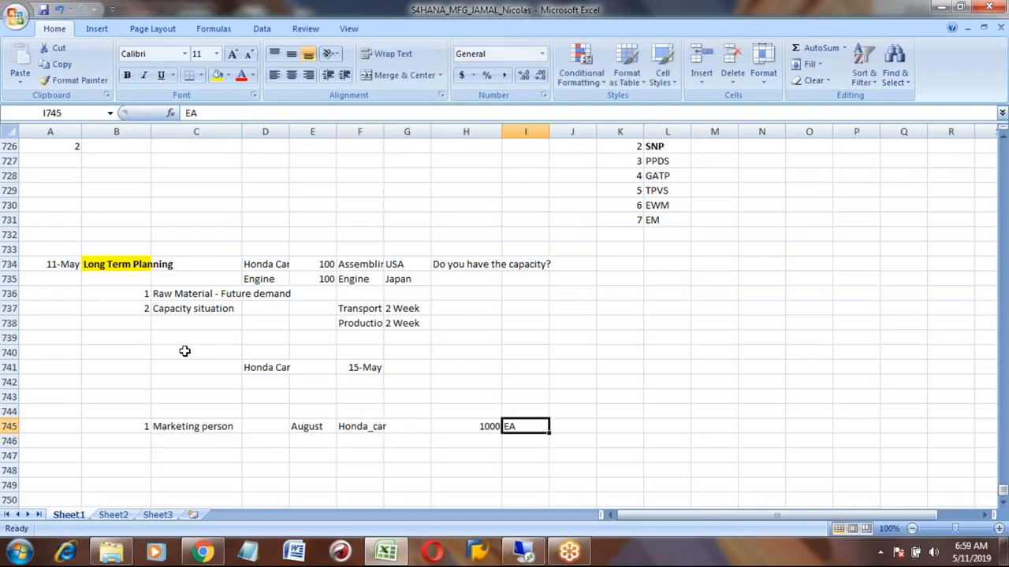
# - Add item 2 with the label Sales person in B746 and C746
pyautogui.press('Left')
pyautogui.press('Left')
pyautogui.press('Left')
pyautogui.press('Left')
pyautogui.press('Left')
pyautogui.press('Left')
pyautogui.press('Left')
pyautogui.press('Down')
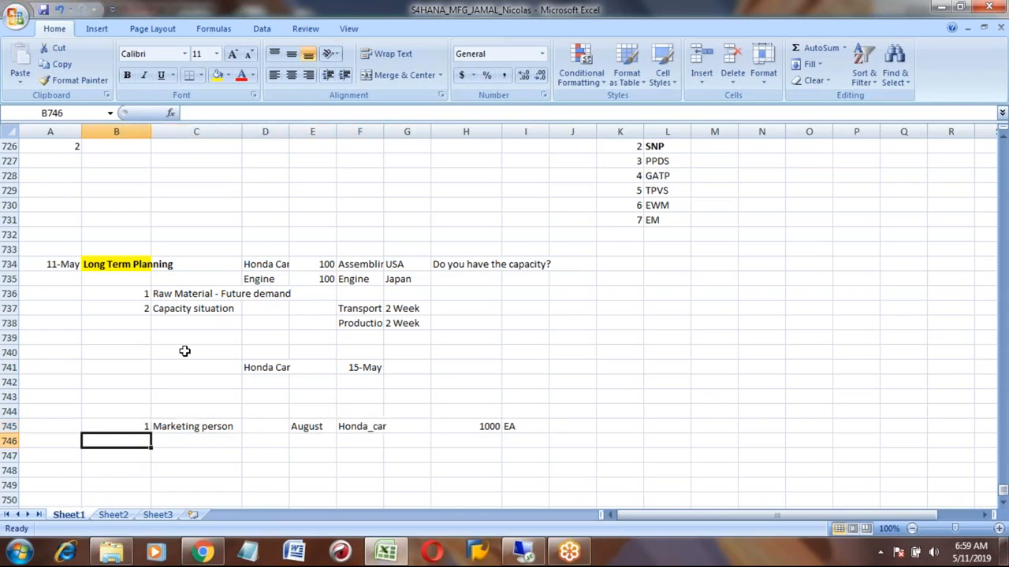
pyautogui.write('2')
pyautogui.press('Tab')
pyautogui.write('S')
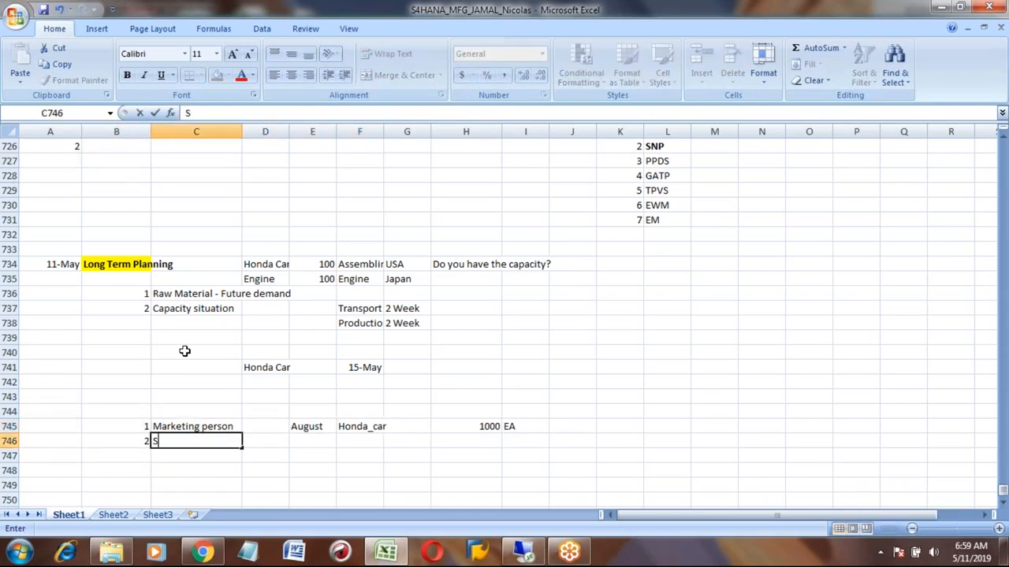
pyautogui.write('ales person')
pyautogui.press('Tab')
pyautogui.press('Tab')
# - Copy August and Honda_car from row 745 into E746 and F746
pyautogui.press('Up')
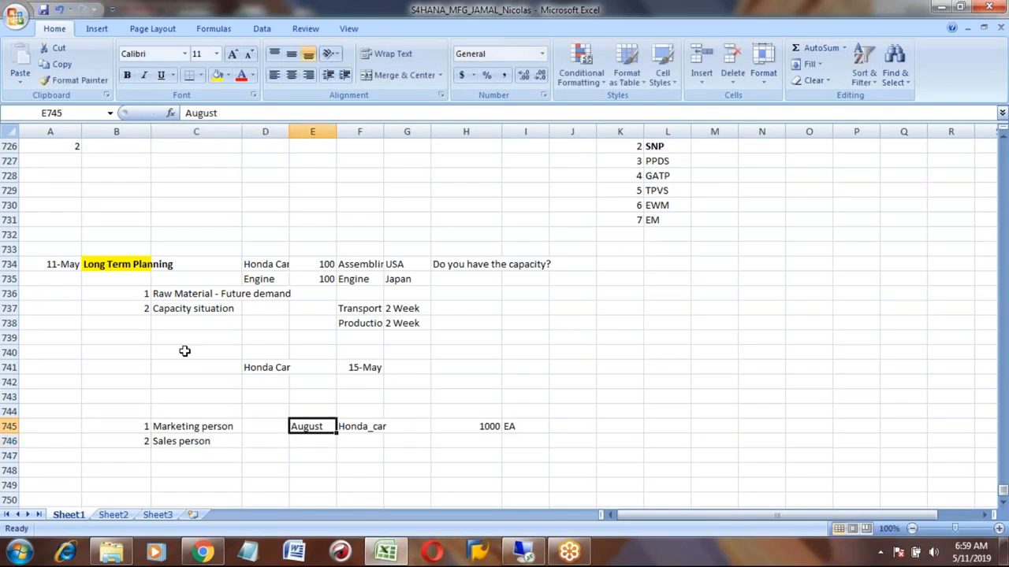
pyautogui.hotkey('shift', 'Right')
pyautogui.hotkey('ctrl', 'c')
pyautogui.press('Down')
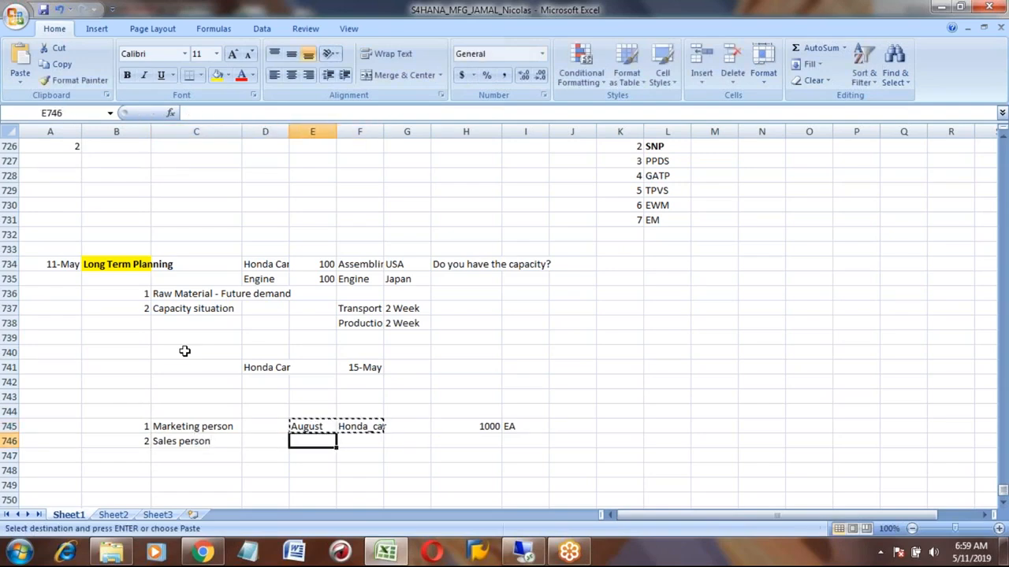
pyautogui.hotkey('ctrl', 'v')
pyautogui.press('Up')
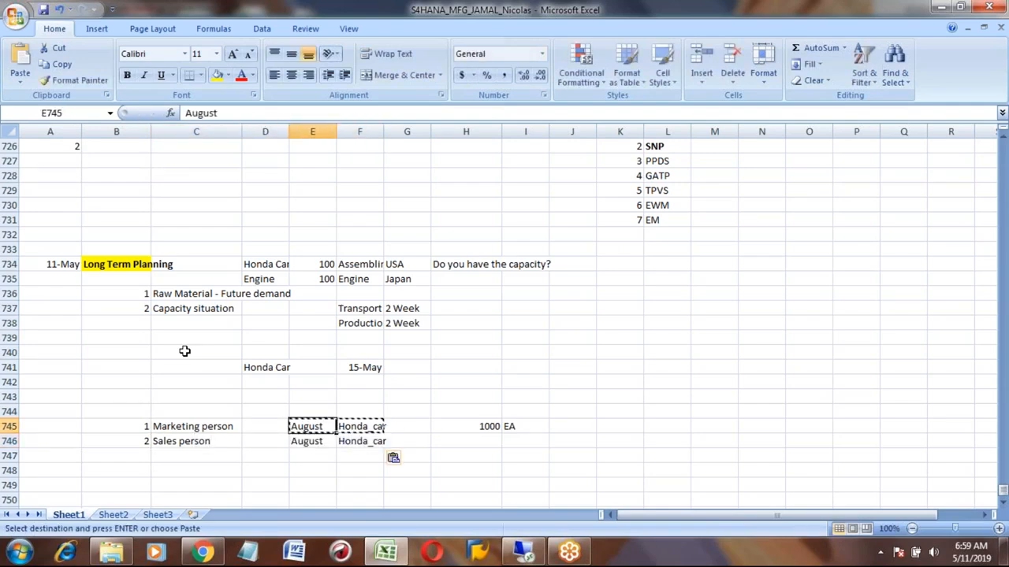
# - Enter the quantity 900 in H746 with the unit EA in I746
pyautogui.press('Right')
pyautogui.press('Right')
pyautogui.press('Right')
pyautogui.press('Down')
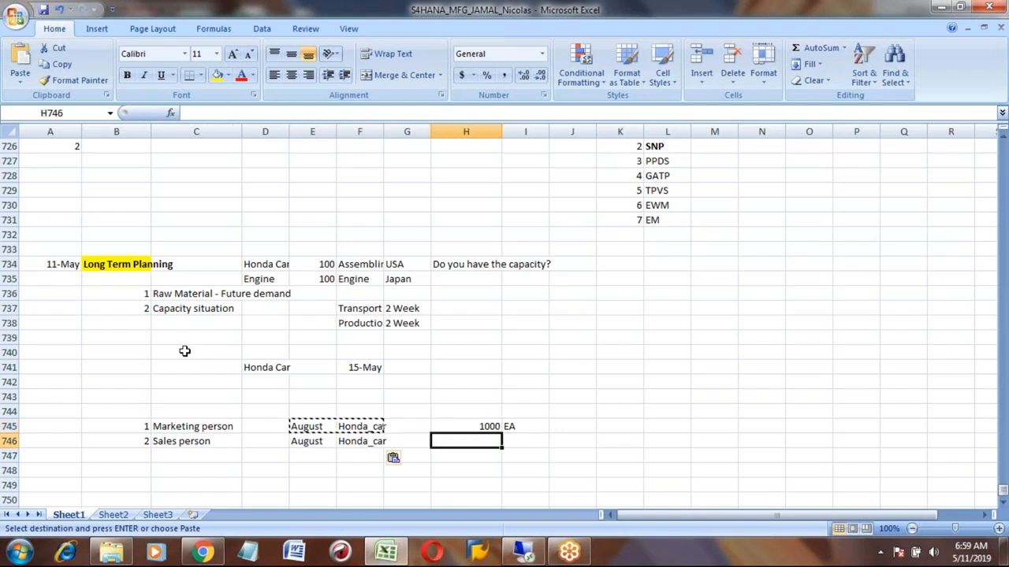
pyautogui.write('900')
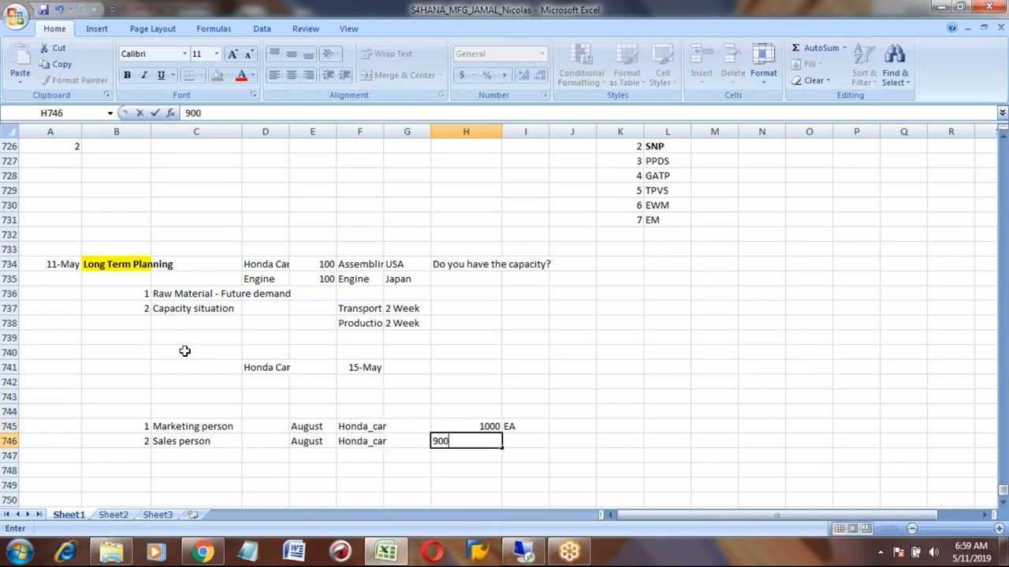
pyautogui.press('Tab')
pyautogui.write('EA')
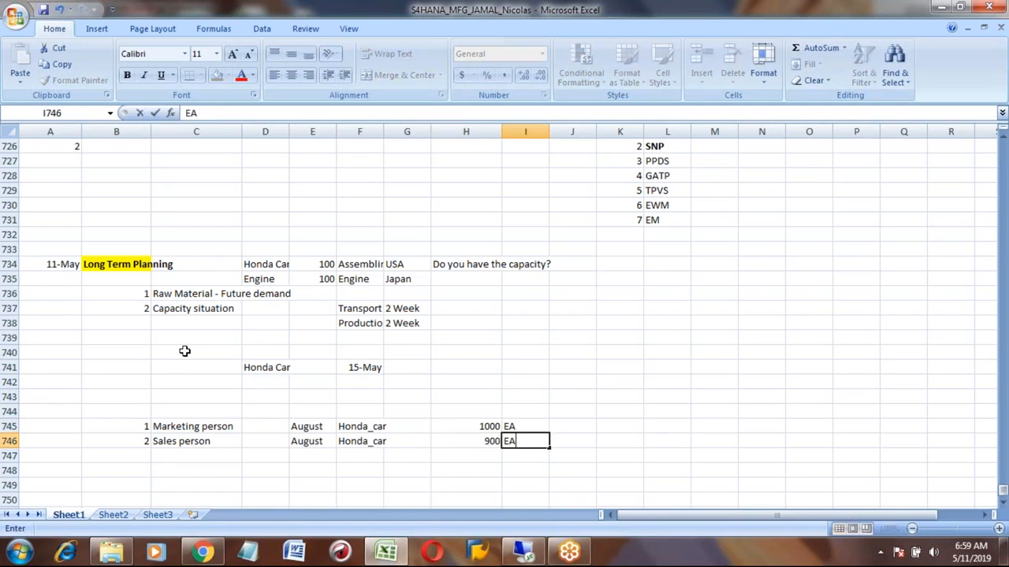
pyautogui.press('Return')
pyautogui.press('Up')
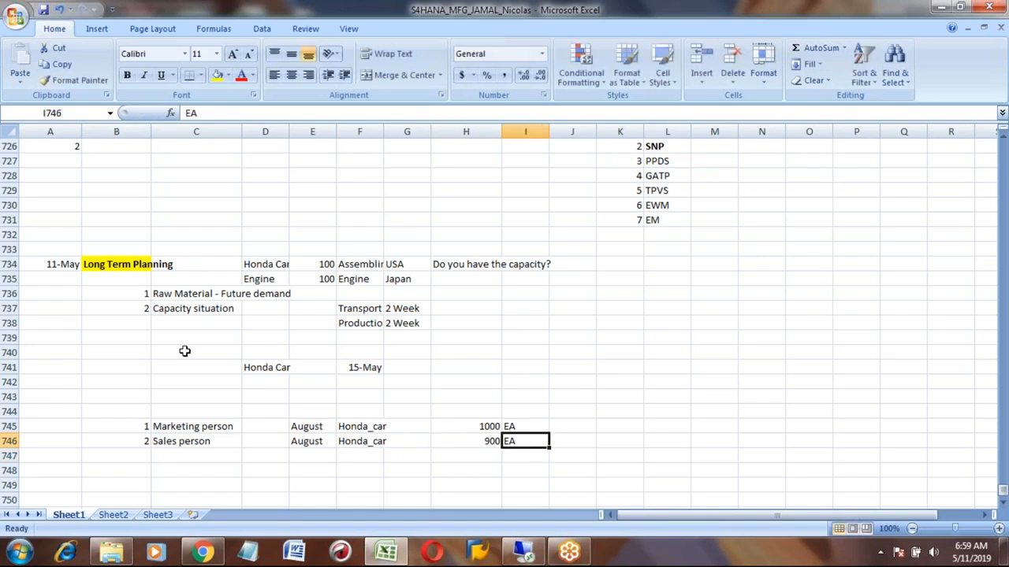
# - Add item 3 with the label Production person in B747 and C747
pyautogui.press('Left')
pyautogui.press('Left')
pyautogui.press('Left')
pyautogui.press('Left')
pyautogui.press('Left')
pyautogui.press('Left')
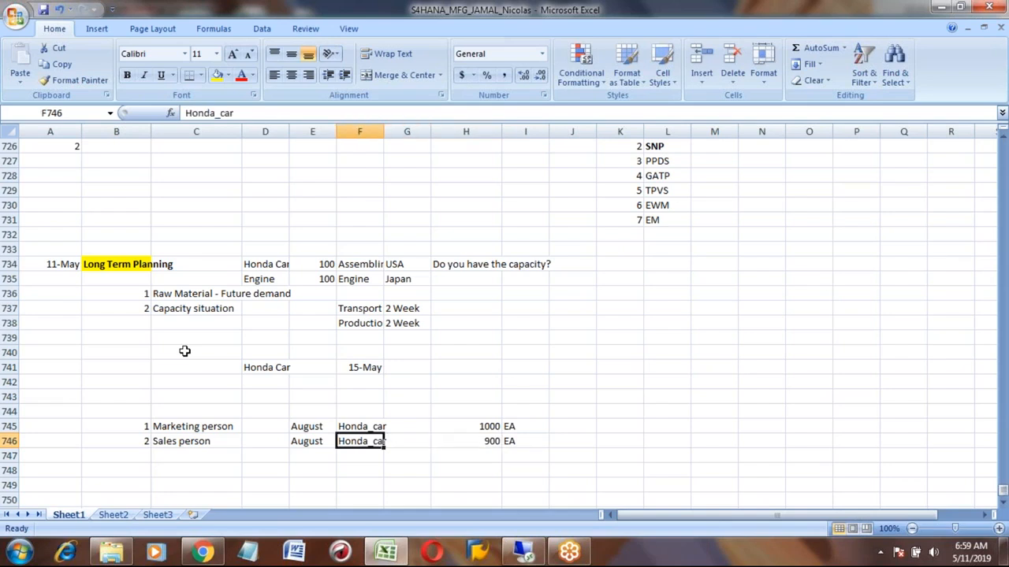
pyautogui.press('Down')
pyautogui.press('Left')
pyautogui.write('3')
pyautogui.press('Tab')
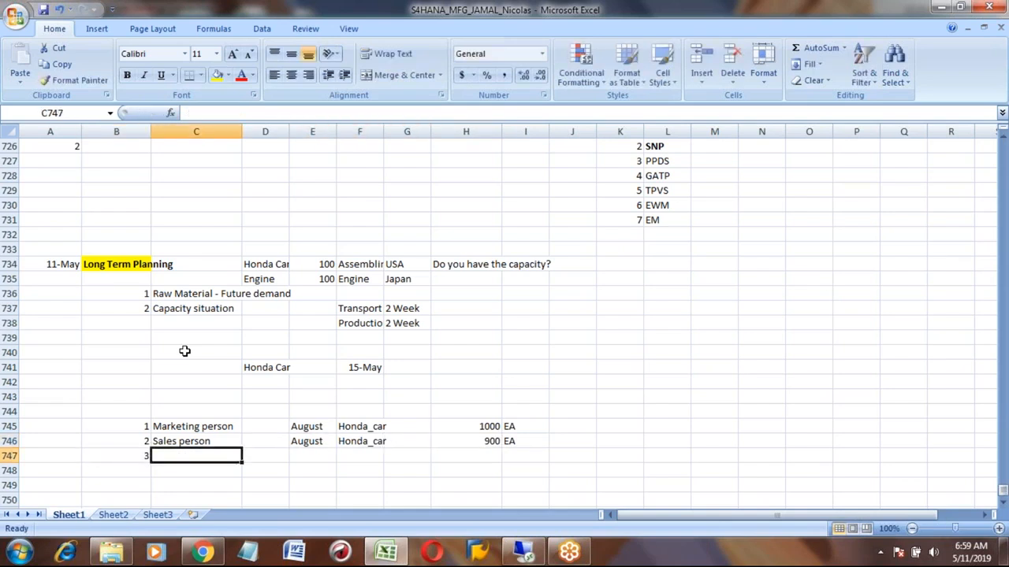
pyautogui.write('mark')
pyautogui.press('BackSpace')
pyautogui.press('BackSpace')
pyautogui.press('BackSpace')
pyautogui.press('BackSpace')
pyautogui.press('BackSpace')
pyautogui.write('M')
pyautogui.press('BackSpace')
pyautogui.write('M')
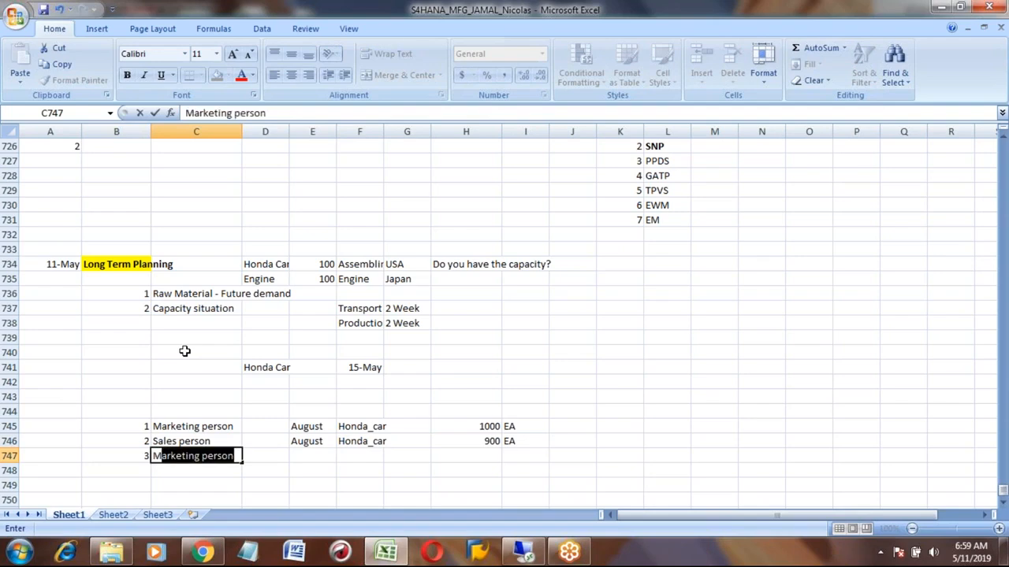
pyautogui.press('BackSpace')
pyautogui.press('BackSpace')
pyautogui.write('Producti')
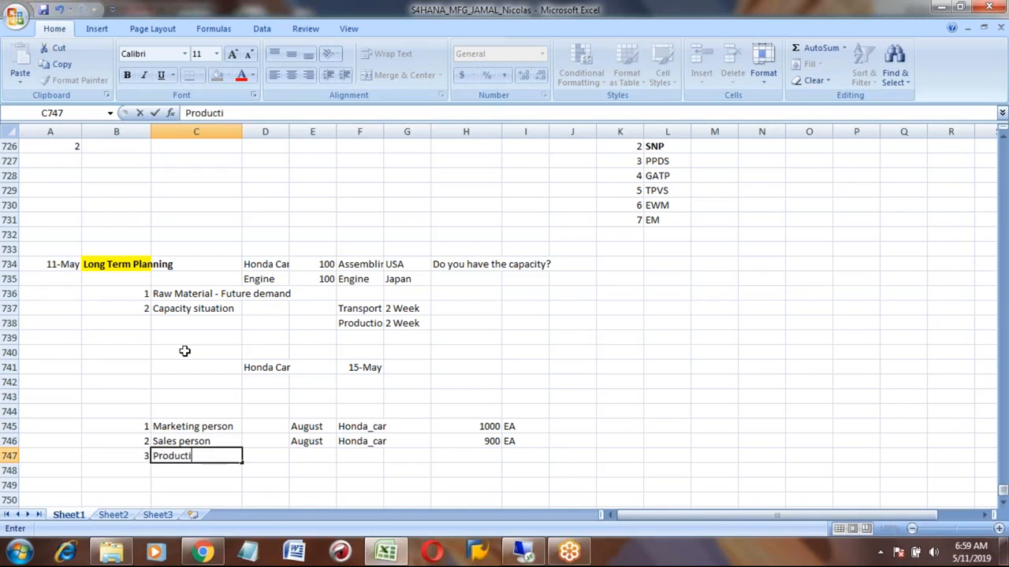
pyautogui.write('on person')
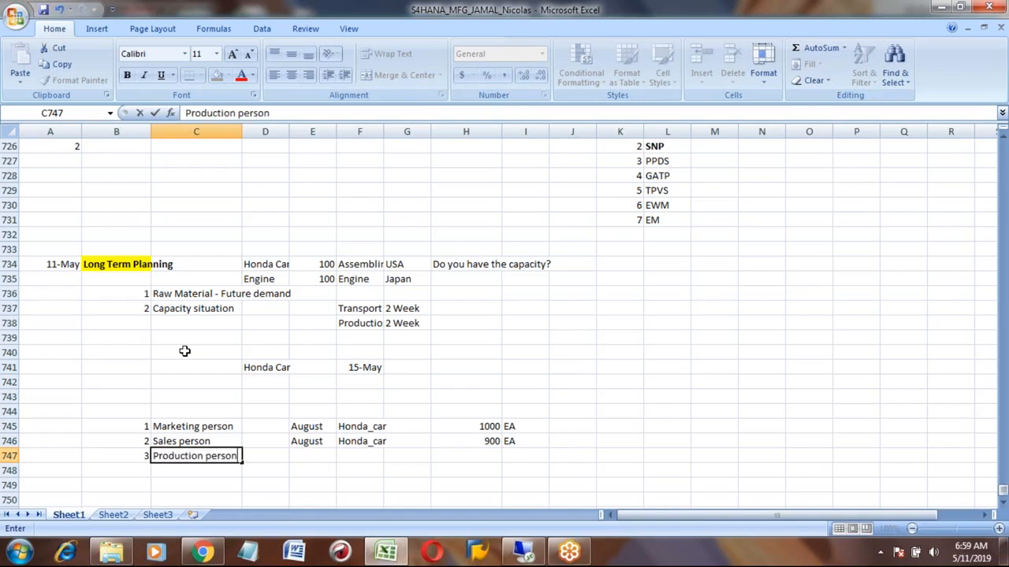
# - Copy August and Honda_car from row 746 into E747 and F747
pyautogui.press('Right')
pyautogui.press('Right')
pyautogui.press('Up')
pyautogui.hotkey('shift', 'Right')
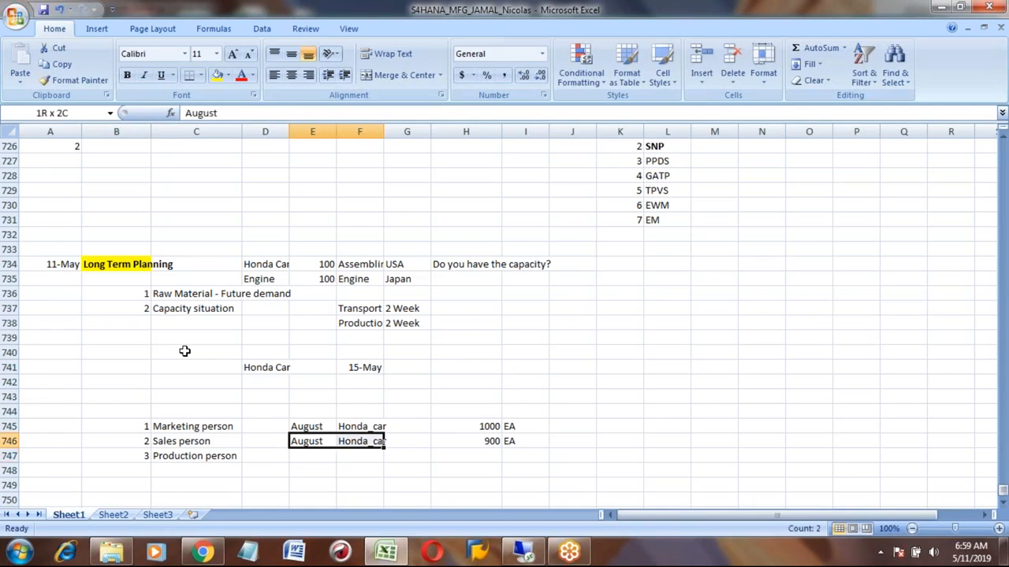
pyautogui.hotkey('ctrl', 'c')
pyautogui.press('Down')
pyautogui.hotkey('ctrl', 'v')
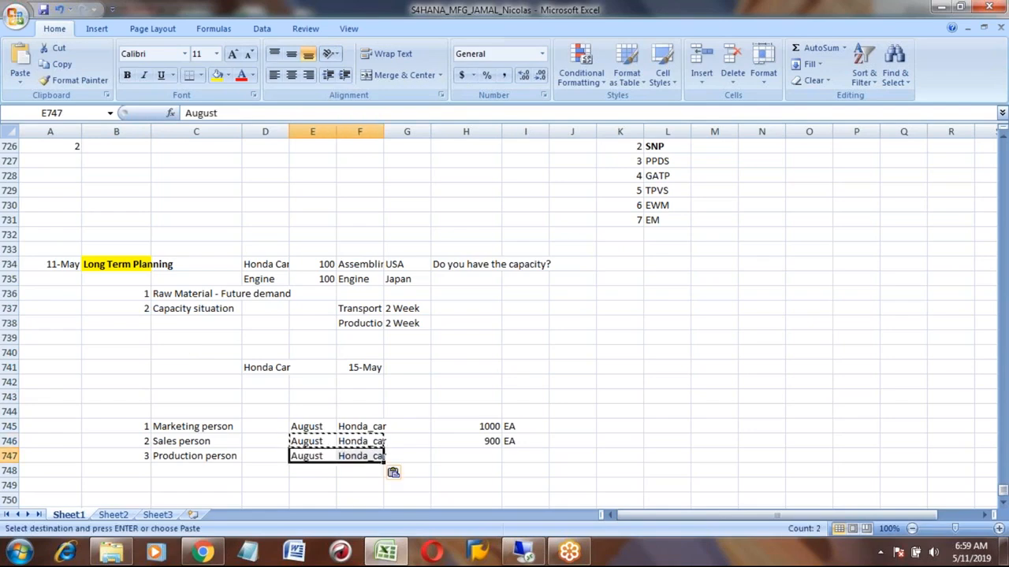
# - Enter the quantity 800 in H747 with the unit EA in I747
pyautogui.press('Right')
pyautogui.press('Right')
pyautogui.press('Right')
pyautogui.write('800')
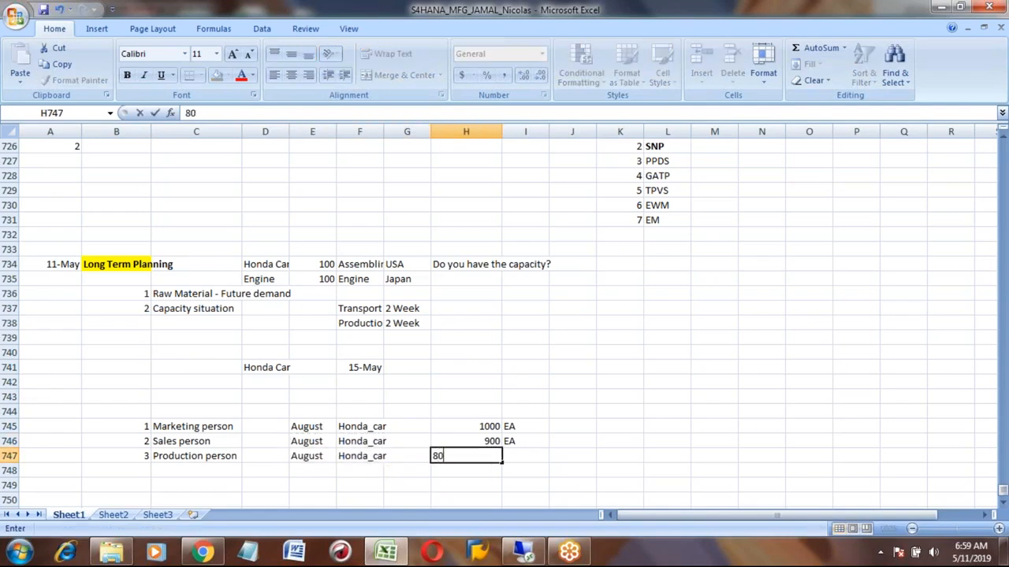
pyautogui.press('Right')
pyautogui.write('EA')
pyautogui.press('Return')
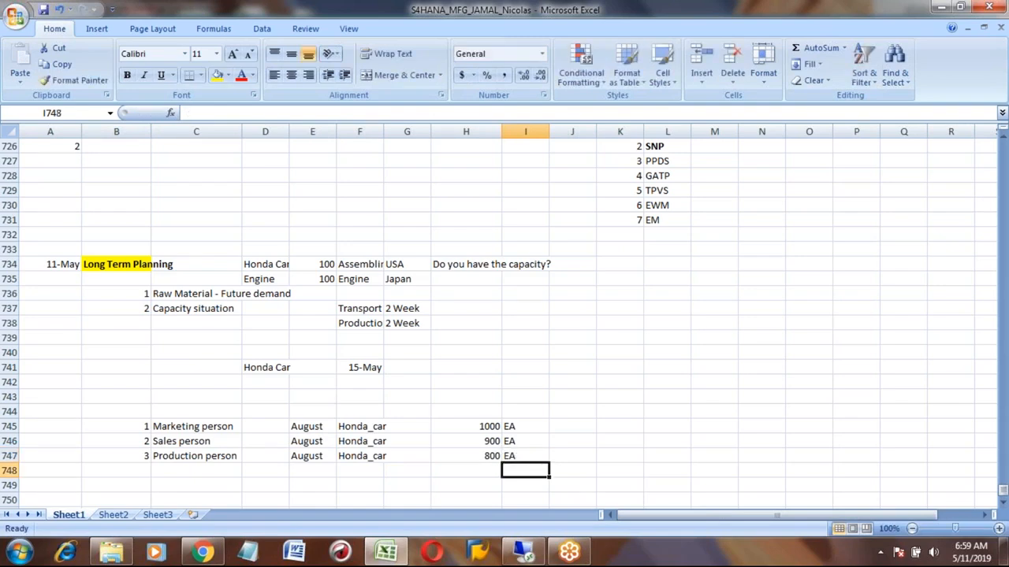
# - Review the quantities entered for the three people in H745 to H747
pyautogui.press('Up')
pyautogui.press('Left')
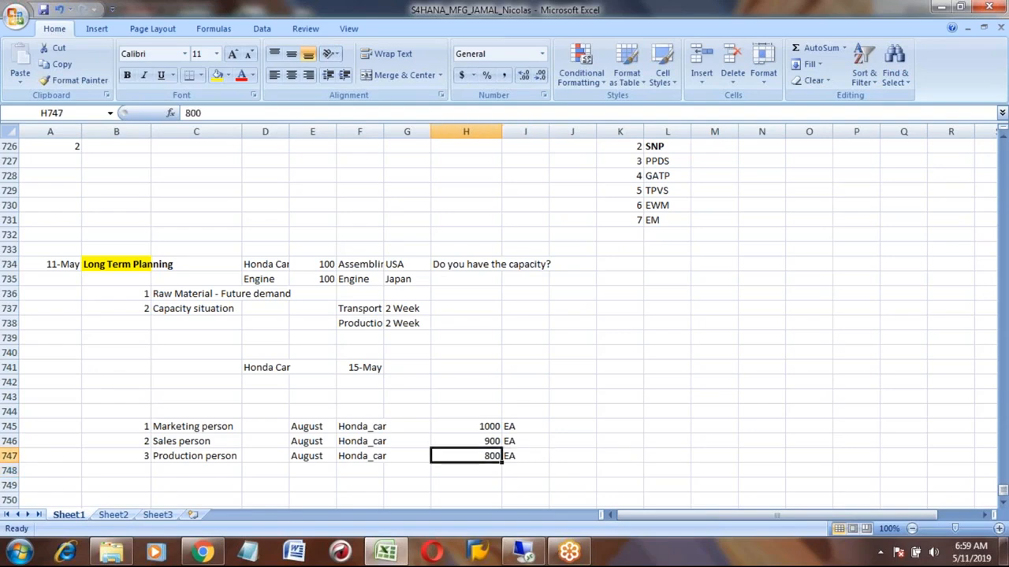
pyautogui.press('Right')
pyautogui.press('Right')
pyautogui.press('Left')
pyautogui.press('Left')
pyautogui.press('Up')
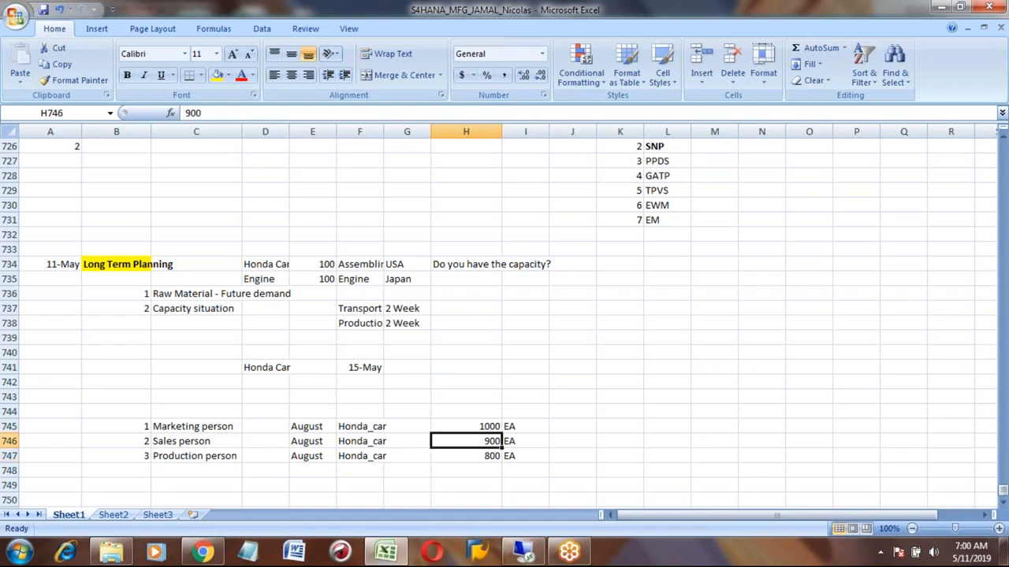
pyautogui.press('Down')
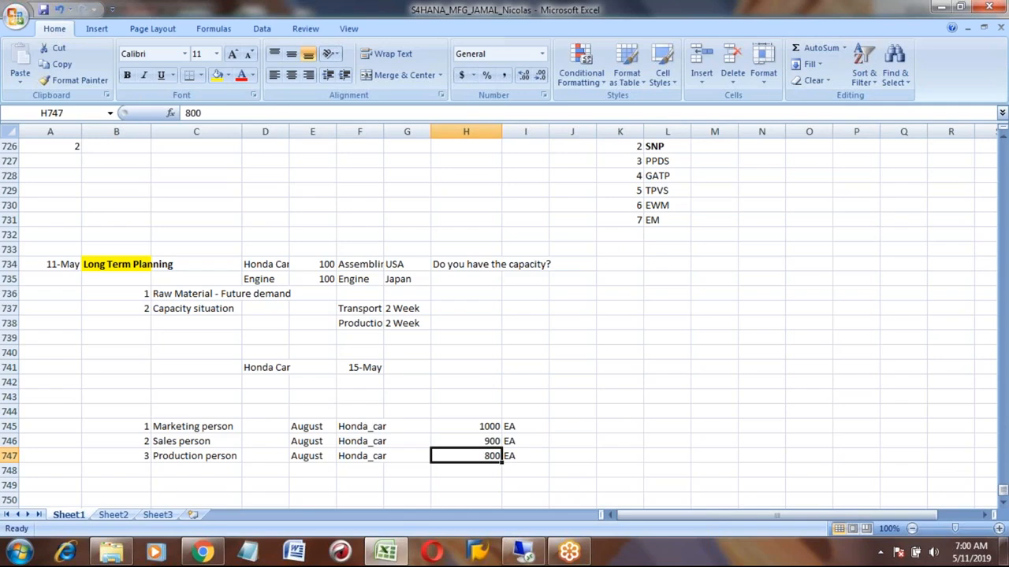
pyautogui.press('Up')
pyautogui.press('Up')
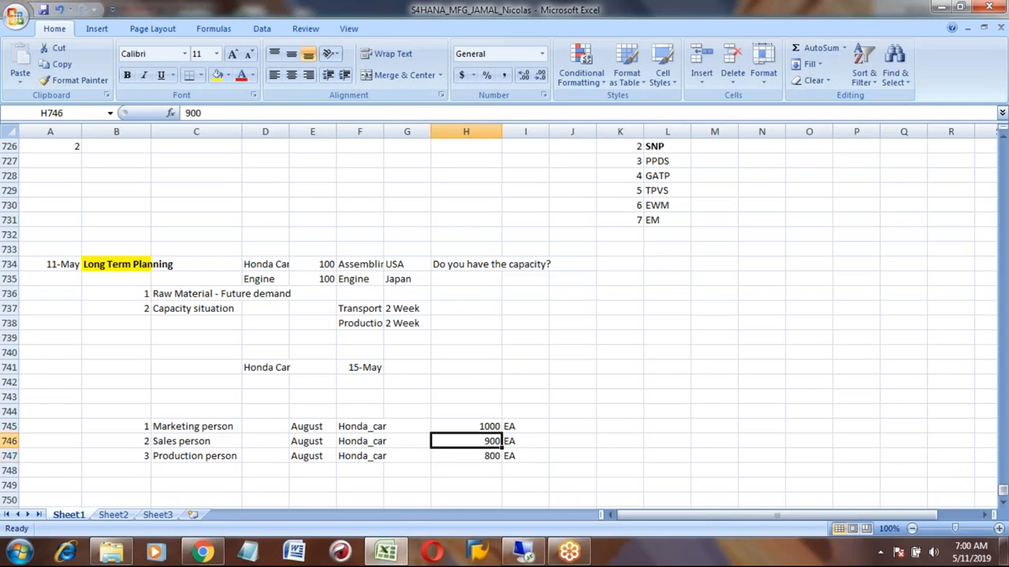
pyautogui.press('Down')
pyautogui.press('Down')
pyautogui.press('Up')
pyautogui.press('Up')
pyautogui.press('Down')
pyautogui.press('Down')
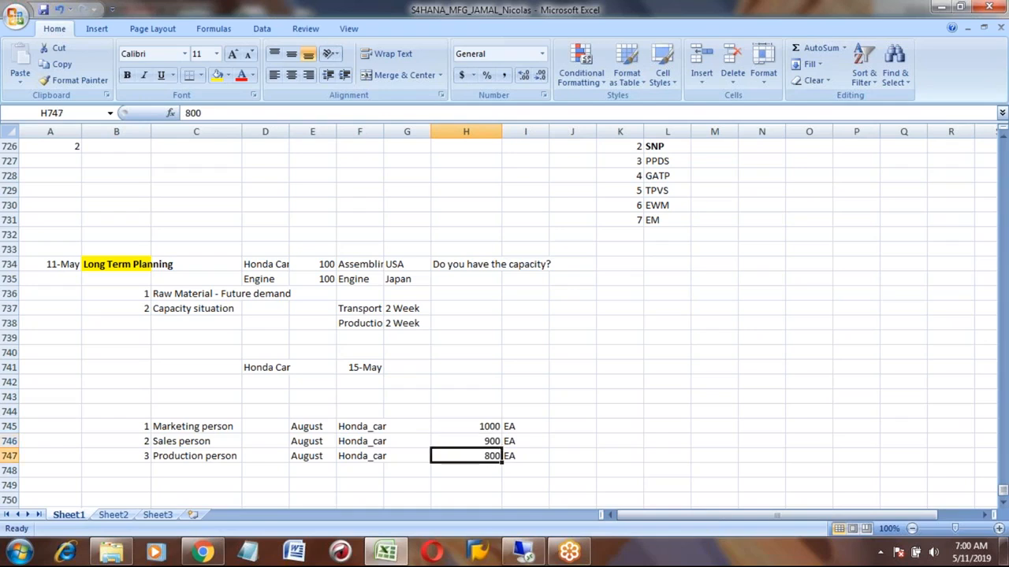
# - Add item 4 with the label Top Management in B748 and C748
pyautogui.press('Down')
pyautogui.press('Up')
pyautogui.press('Up')
pyautogui.press('Up')
pyautogui.press('Down')
pyautogui.press('Down')
pyautogui.press('Down')
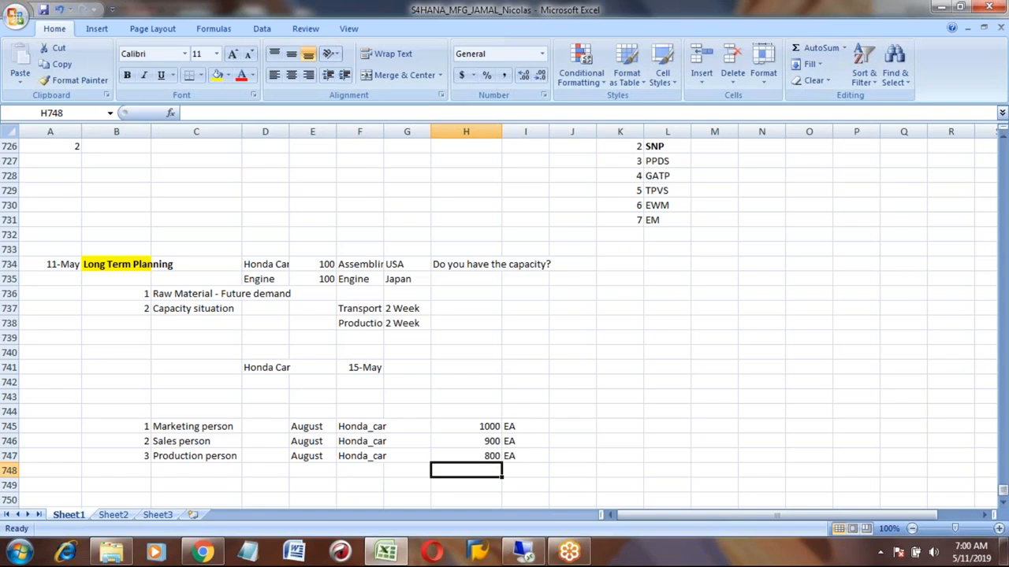
pyautogui.press('Left')
pyautogui.press('Left')
pyautogui.press('Left')
pyautogui.press('Left')
pyautogui.press('Left')
pyautogui.press('Left')
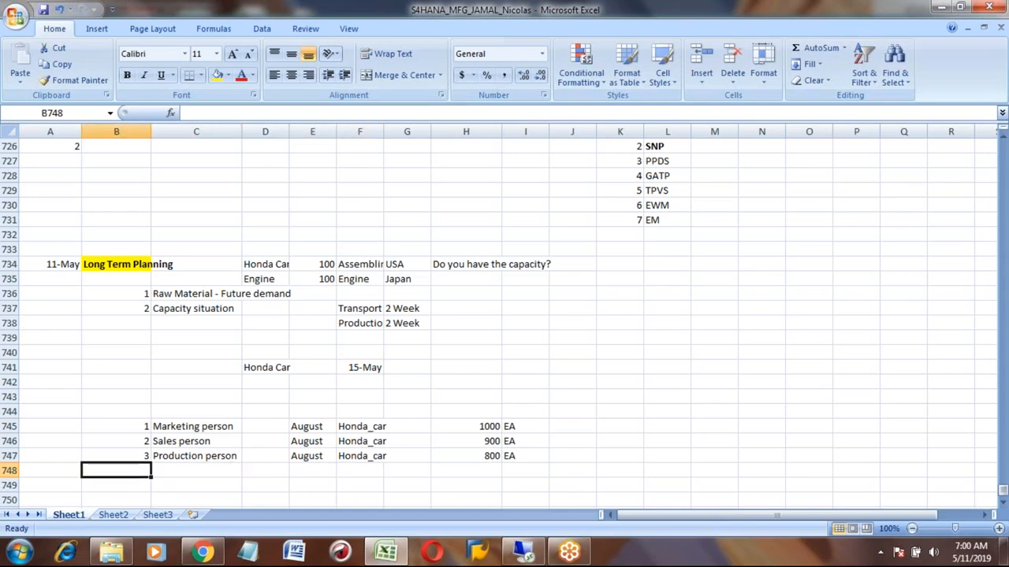
pyautogui.write('4')
pyautogui.press('Tab')
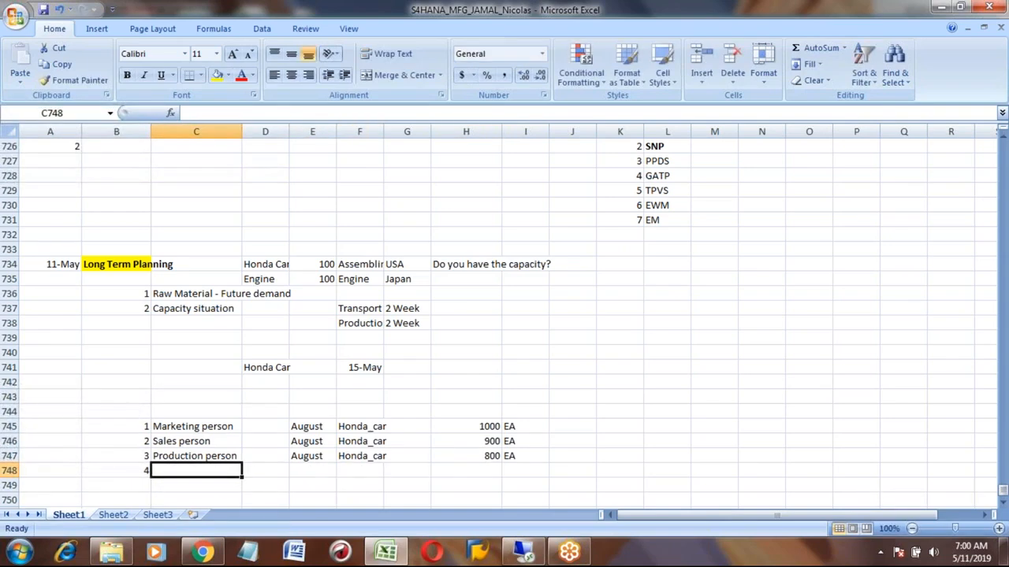
pyautogui.write('m')
pyautogui.press('BackSpace')
pyautogui.press('BackSpace')
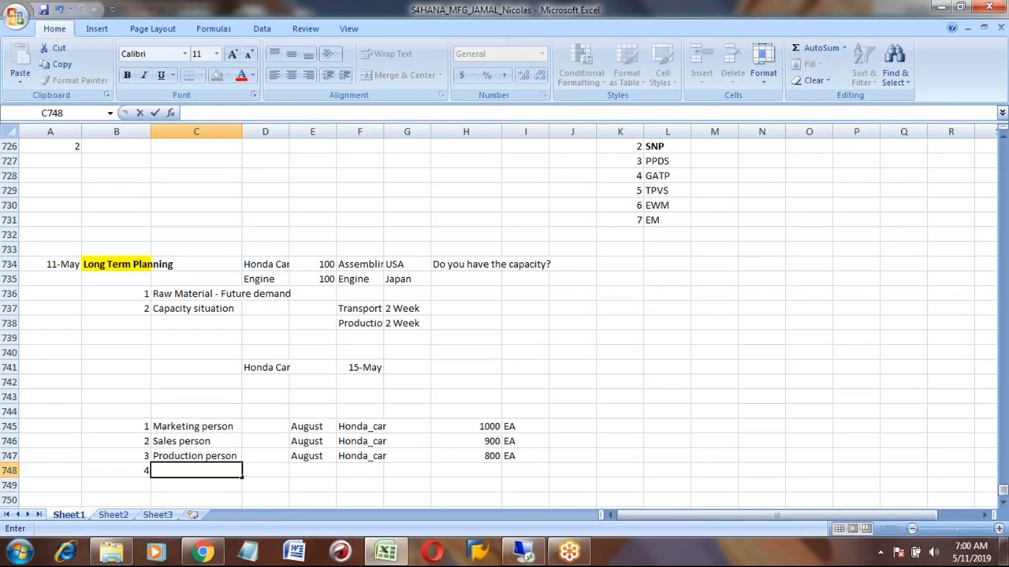
pyautogui.write('m')
pyautogui.press('BackSpace')
pyautogui.press('BackSpace')
pyautogui.write('tOP')
pyautogui.press('BackSpace')
pyautogui.press('BackSpace')
pyautogui.press('BackSpace')
pyautogui.write('Top Management')
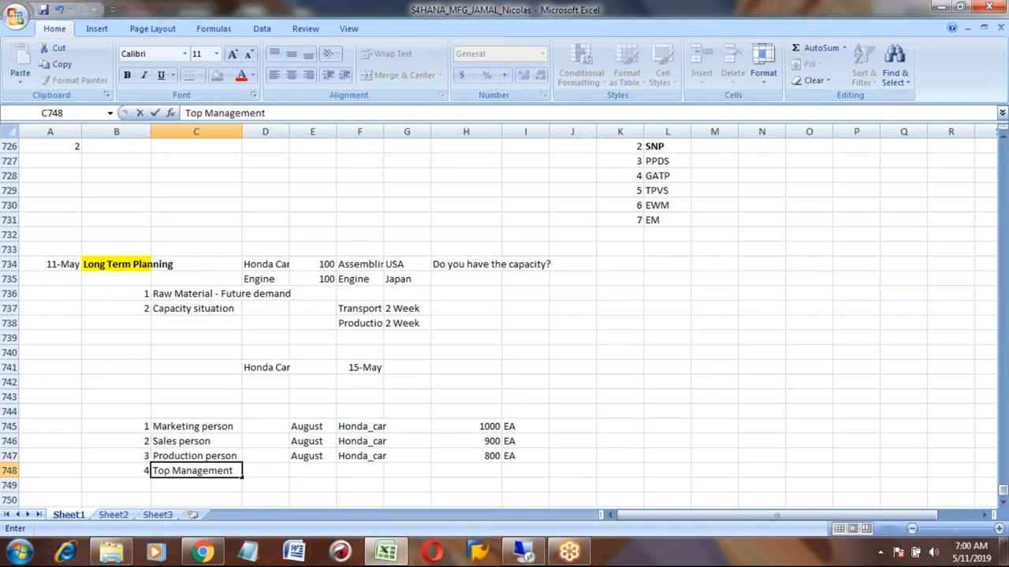
pyautogui.press('Return')
# - Review the four people listed in rows 745 to 748 and their quantities
pyautogui.press('Up')
pyautogui.press('Right')
pyautogui.press('Right')
pyautogui.press('Right')
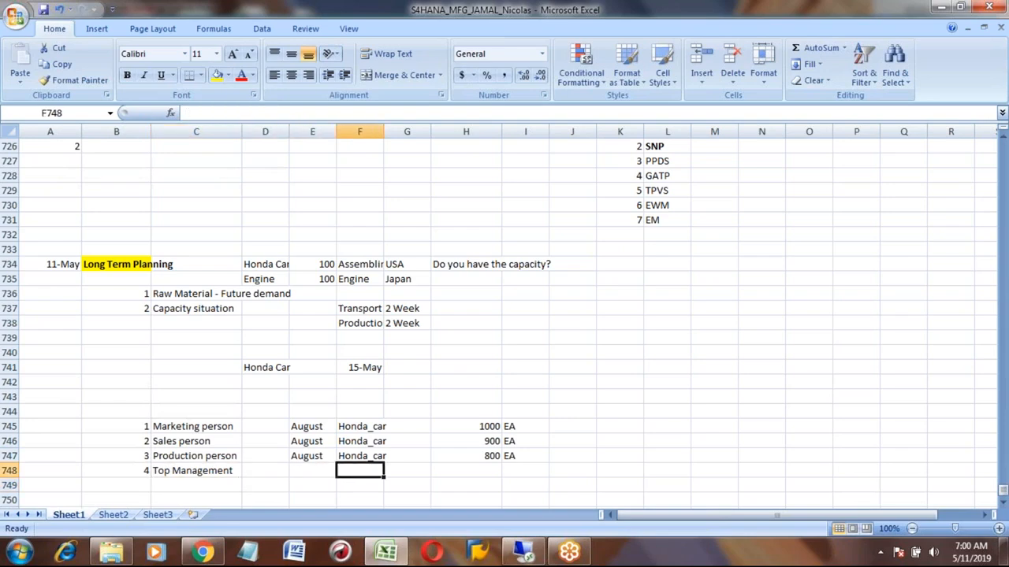
pyautogui.press('Right')
pyautogui.press('Right')
pyautogui.press('Up')
pyautogui.press('Up')
pyautogui.press('Up')
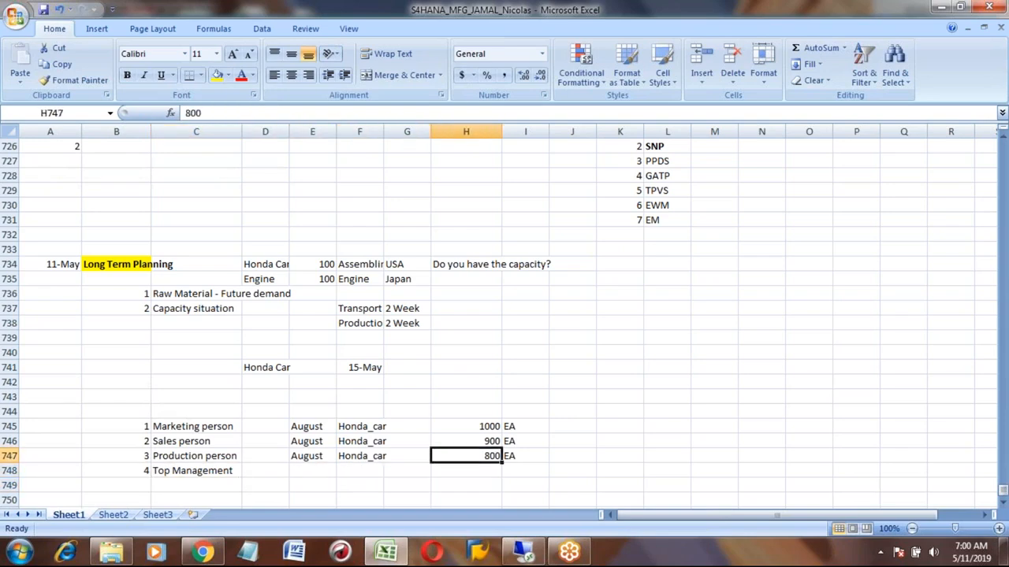
pyautogui.press('Down')
pyautogui.press('Down')
pyautogui.press('Down')
pyautogui.press('Left')
pyautogui.press('Left')
pyautogui.press('Left')
pyautogui.press('Left')
pyautogui.press('Left')
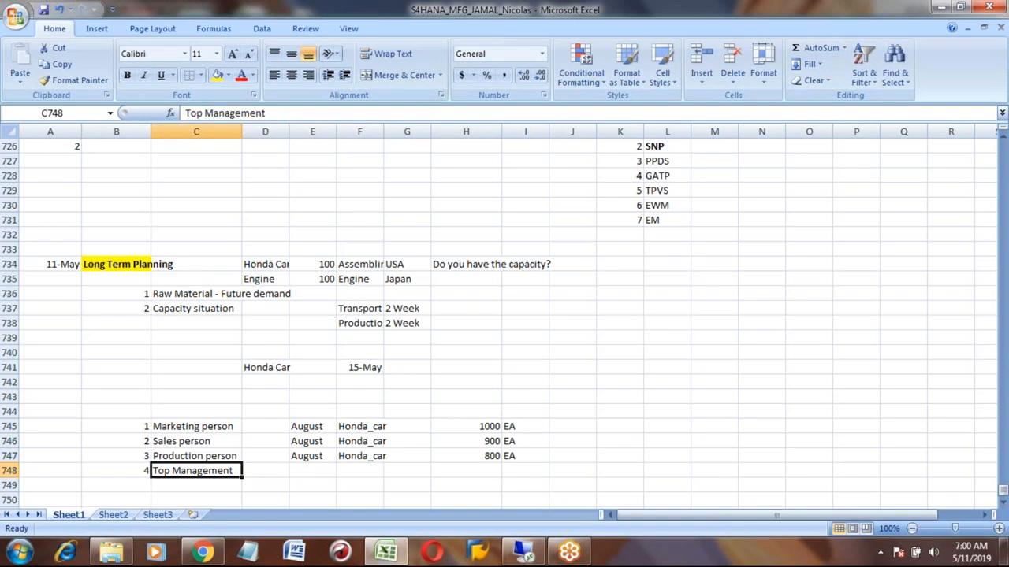
pyautogui.press('Right')
pyautogui.press('Right')
pyautogui.press('Right')
pyautogui.press('Right')
pyautogui.press('Right')
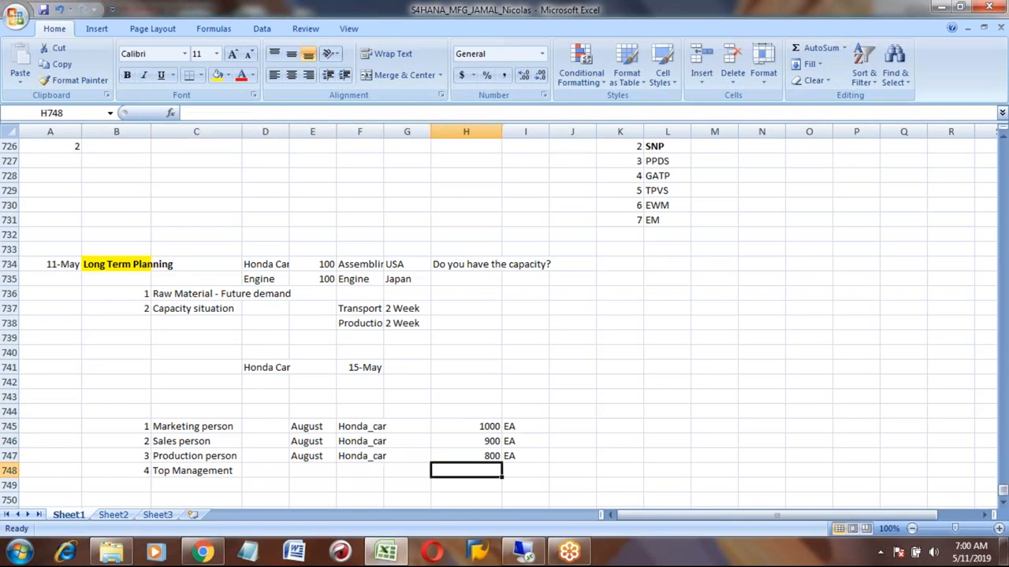
pyautogui.press('Up')
pyautogui.press('Left')
pyautogui.press('Left')
pyautogui.press('Left')
pyautogui.press('Left')
pyautogui.press('Left')
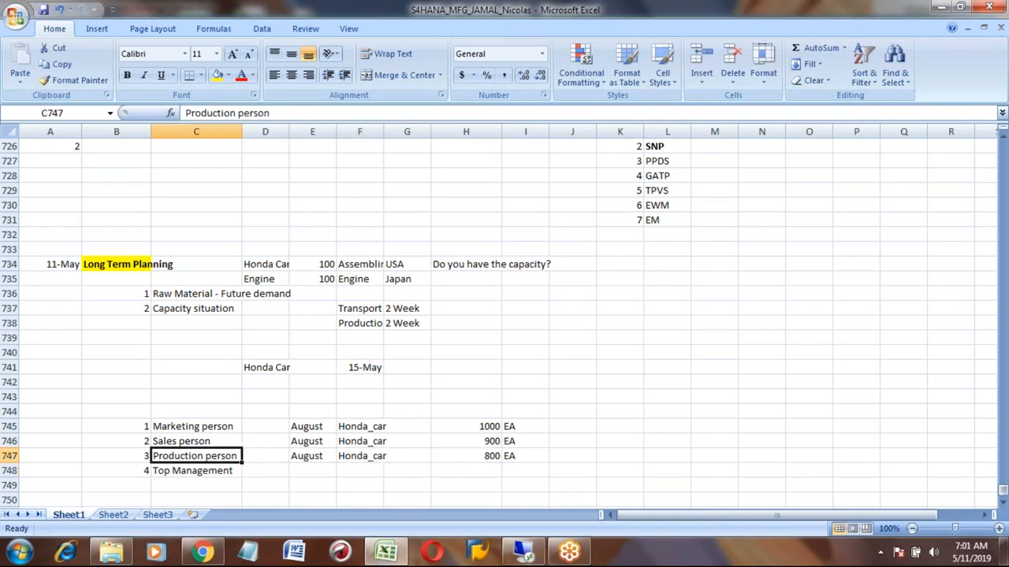
pyautogui.press('Up')
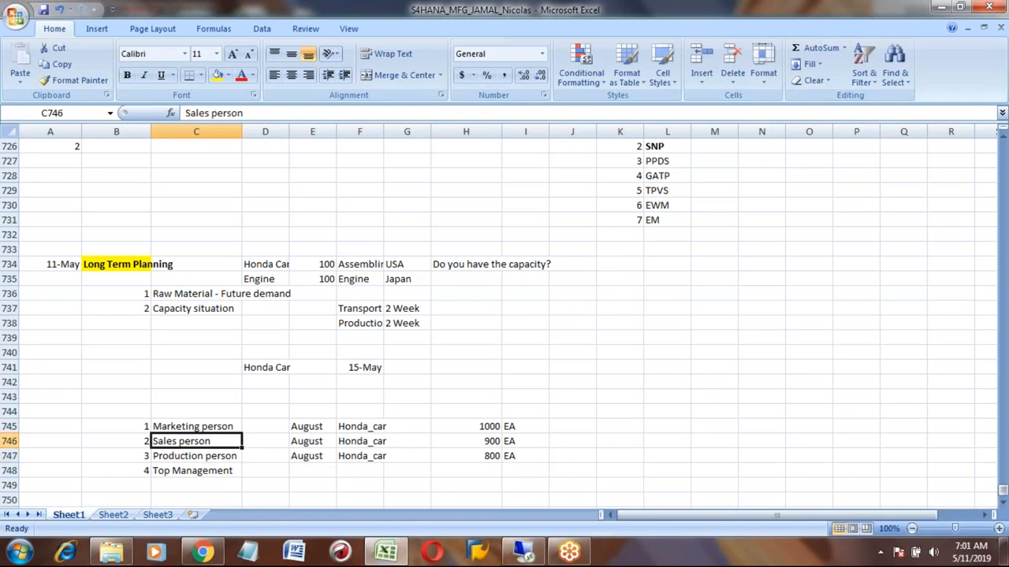
pyautogui.press('Up')
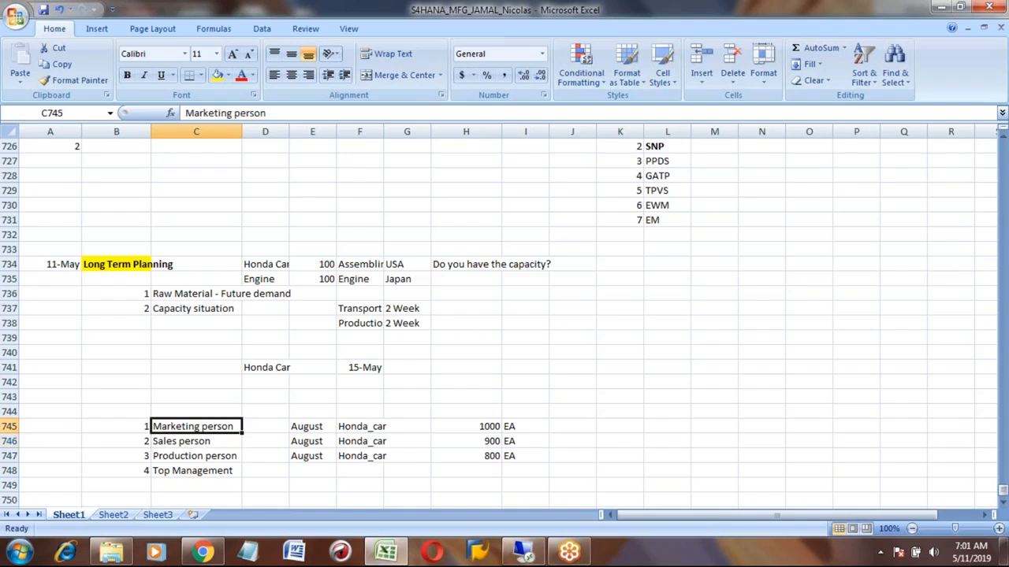
pyautogui.press('Down')
pyautogui.press('Down')
pyautogui.press('Down')
pyautogui.press('Right')
pyautogui.press('Right')
pyautogui.press('Right')
pyautogui.press('Right')
pyautogui.press('Right')
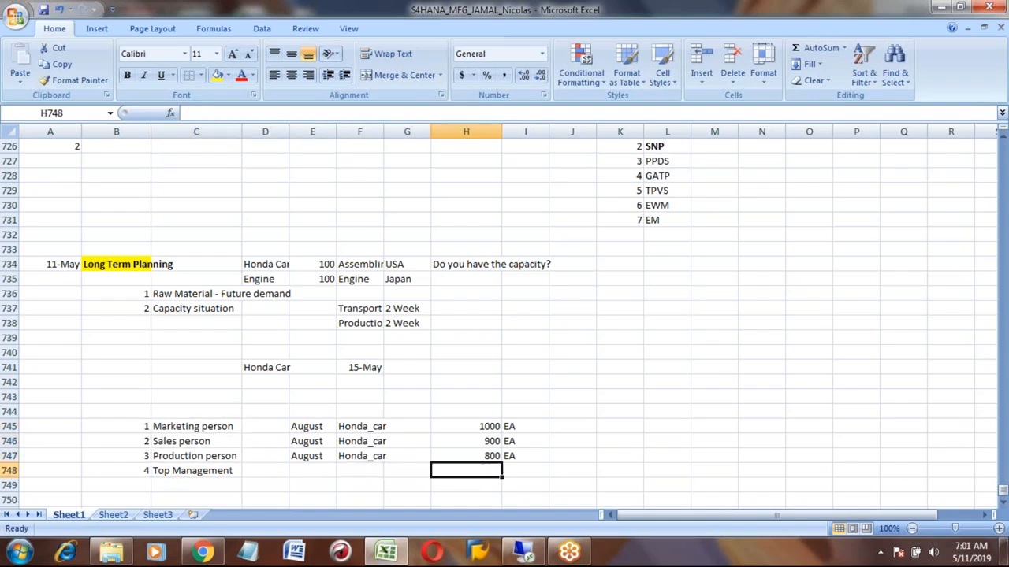
pyautogui.press('Up')
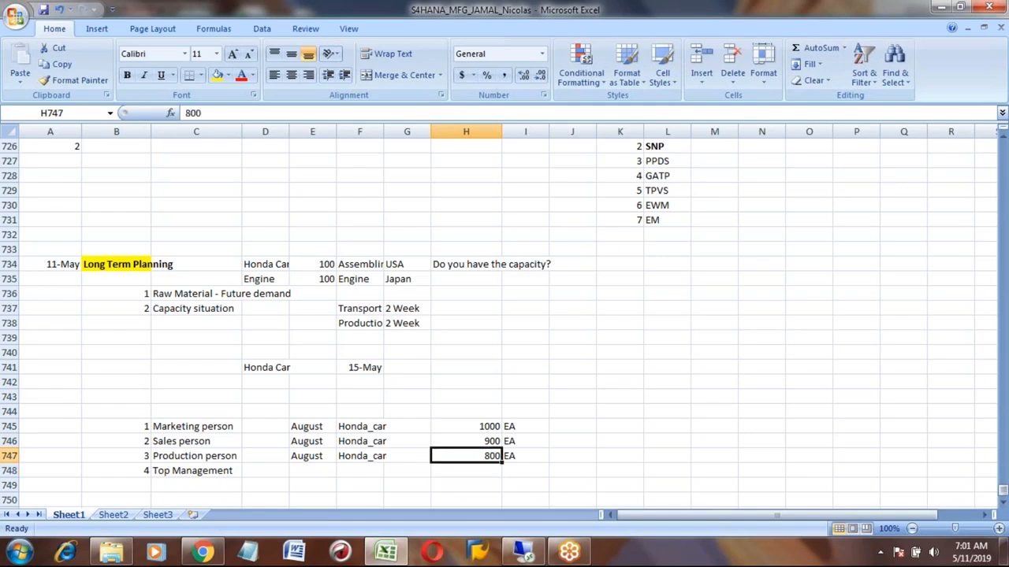
# - Enter the note possibilities? in H748 beside Top Management
pyautogui.press('Down')
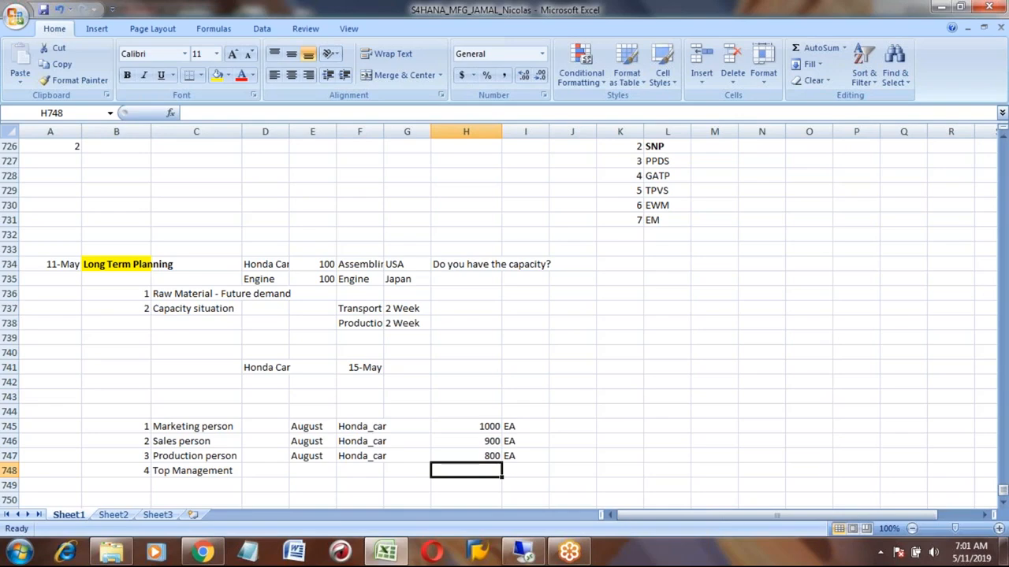
pyautogui.write('po')
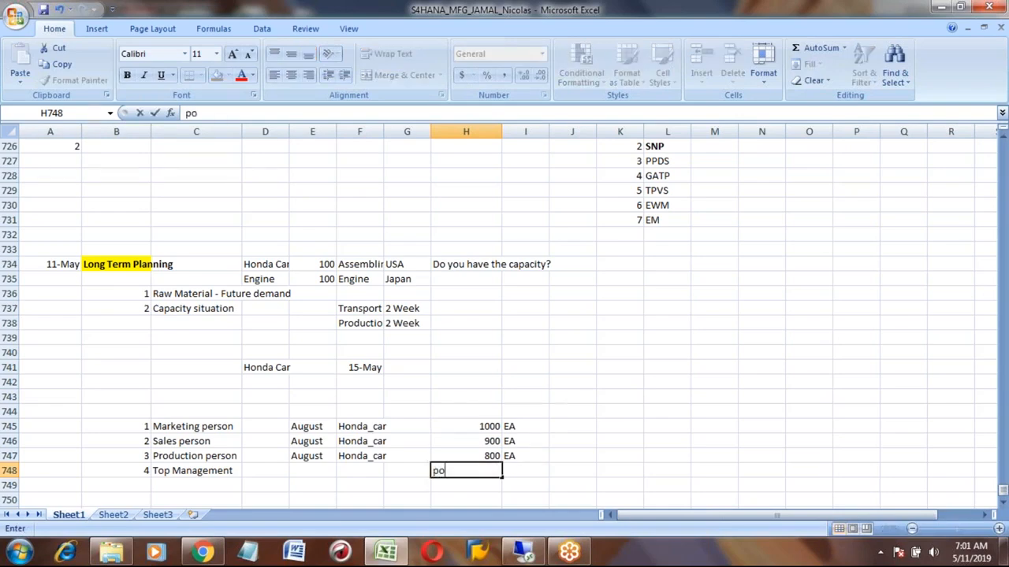
pyautogui.write('ssibilities?')
pyautogui.press('Return')
pyautogui.press('Up')
pyautogui.press('Up')
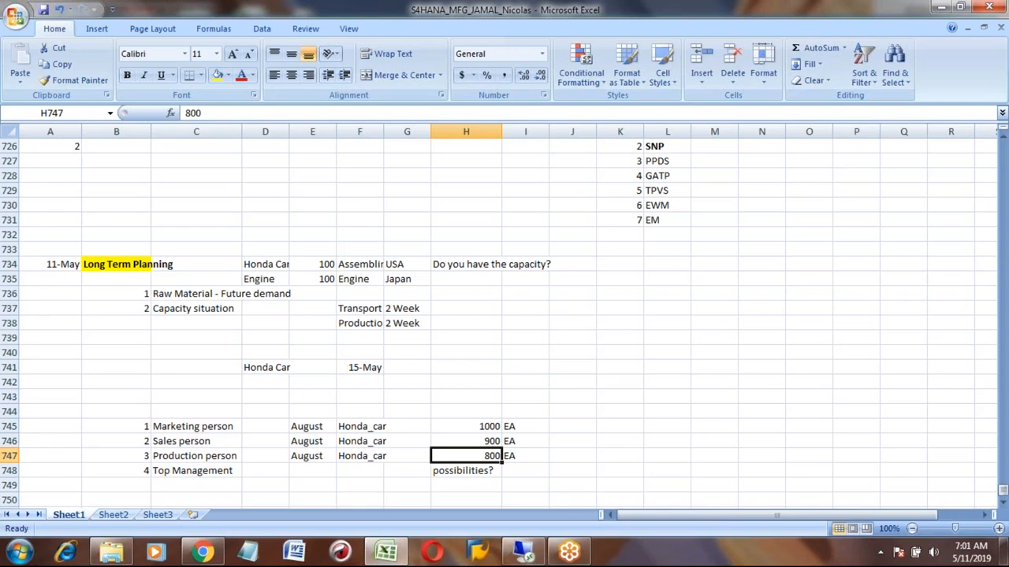
# - Examine the quantity and note cells around H747 and H748
pyautogui.press('Right')
pyautogui.press('Right')
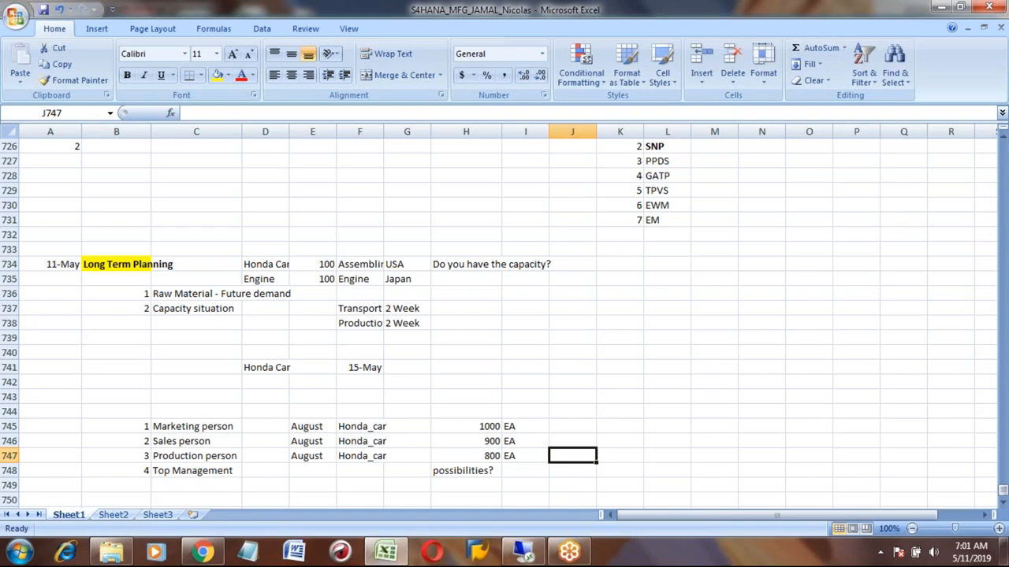
pyautogui.press('Left')
pyautogui.press('Left')
pyautogui.press('Up')
pyautogui.press('Up')
pyautogui.press('Down')
pyautogui.press('Down')
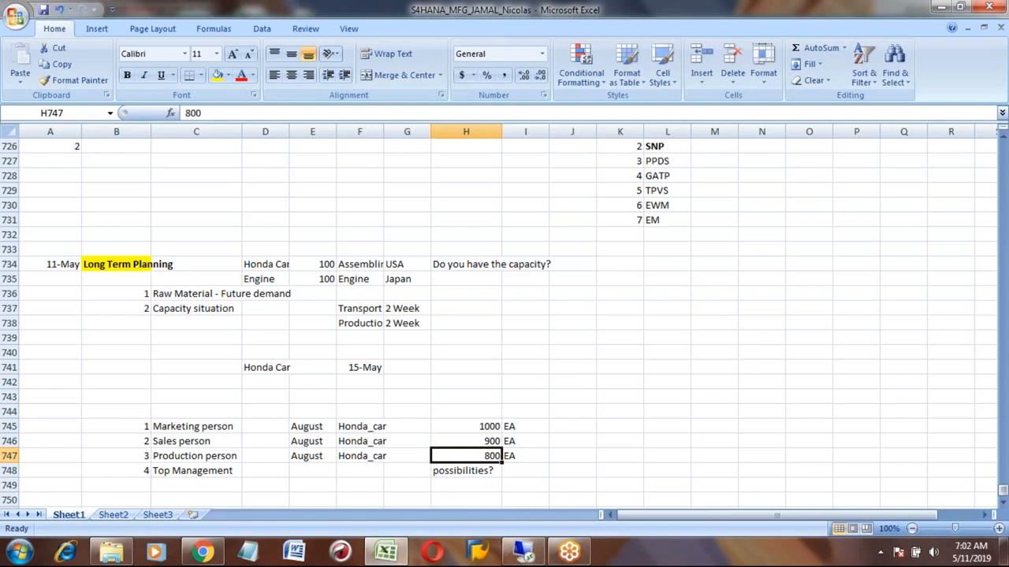
# - Enter the note Festival aug in J745 beside the Marketing person's quantity
pyautogui.press('Up')
pyautogui.press('Up')
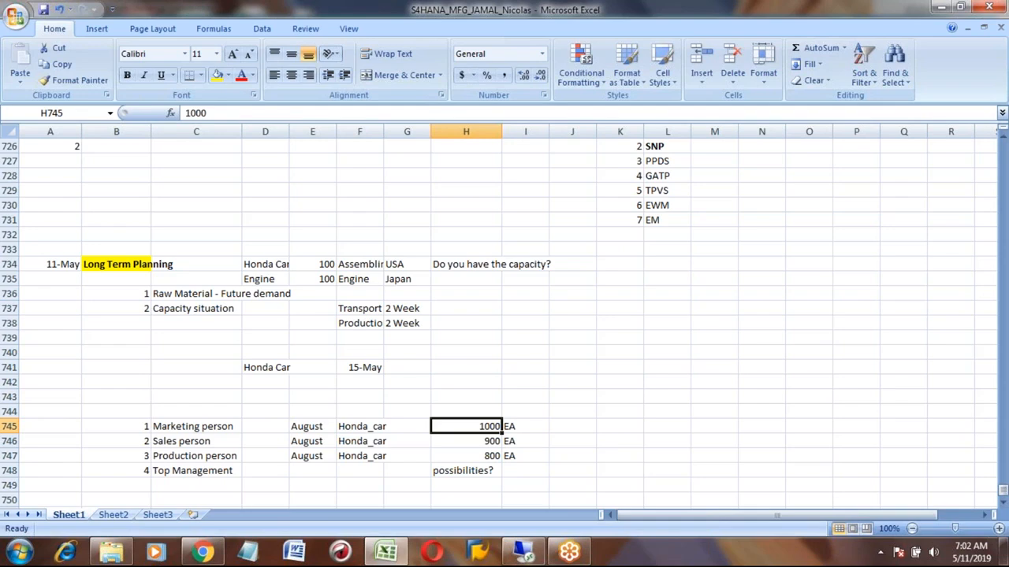
pyautogui.press('Right')
pyautogui.press('Right')
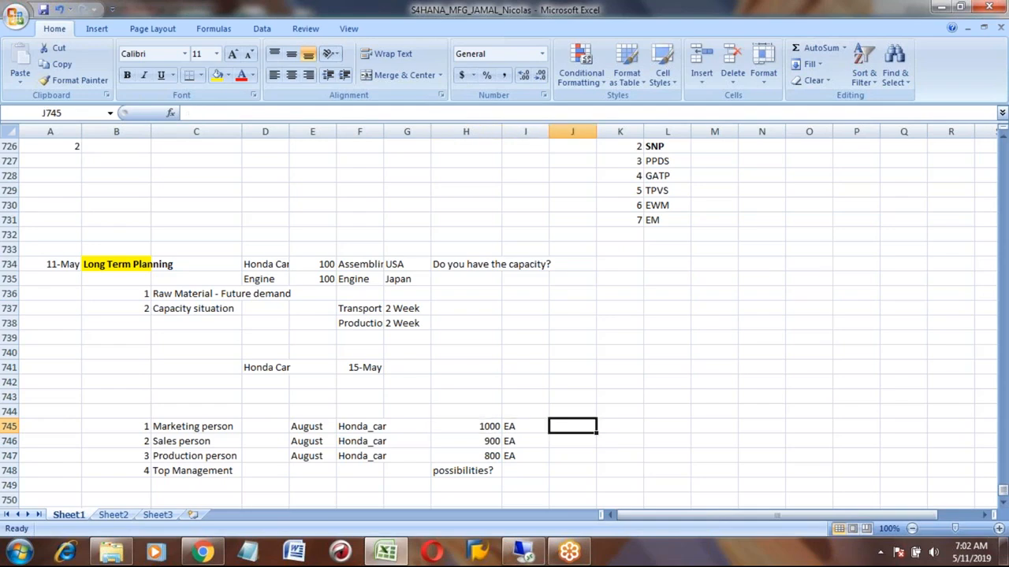
pyautogui.write('Festival aug')
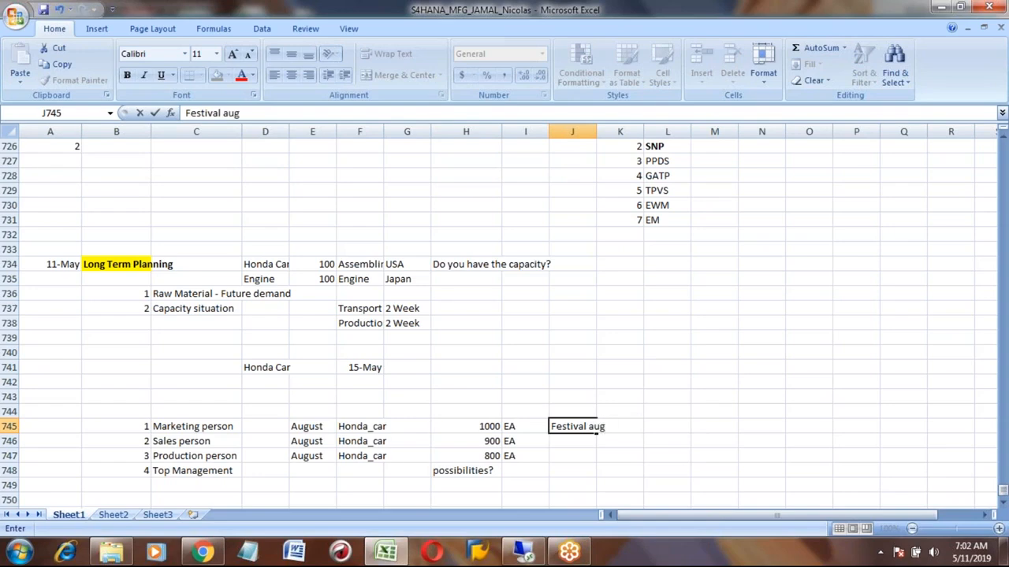
pyautogui.press('Return')
pyautogui.click(593, 426)
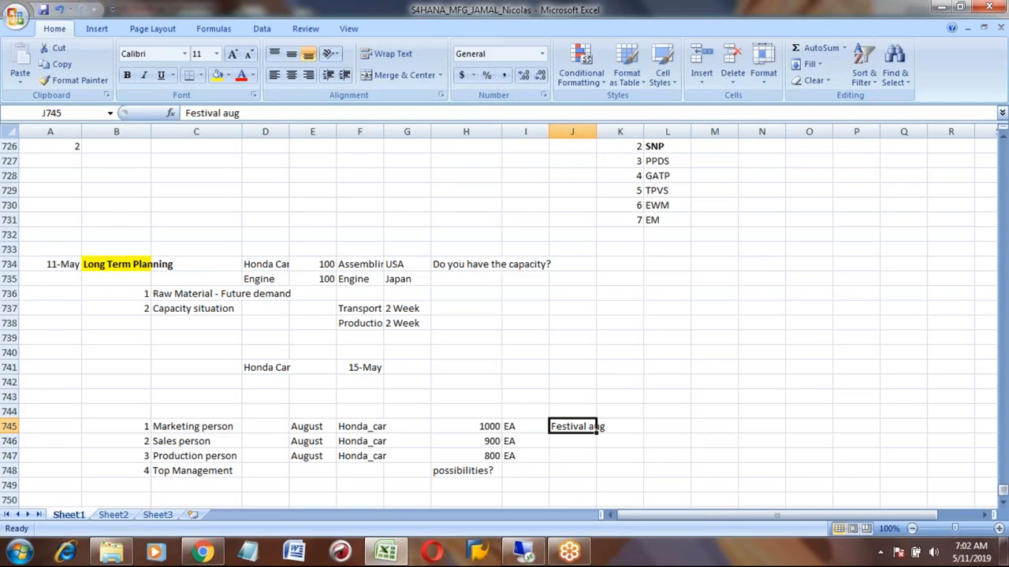
# - Review the quantities and note in H745 to H748 for the four people
pyautogui.click(466, 426)
pyautogui.click(467, 442)
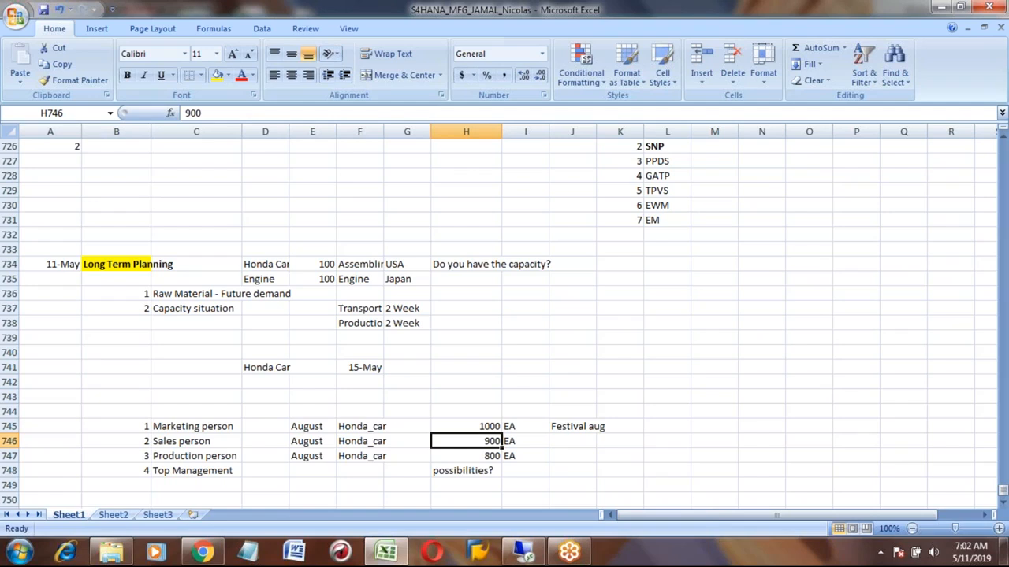
pyautogui.click(467, 426)
pyautogui.click(467, 442)
pyautogui.click(466, 456)
pyautogui.click(466, 442)
pyautogui.click(466, 456)
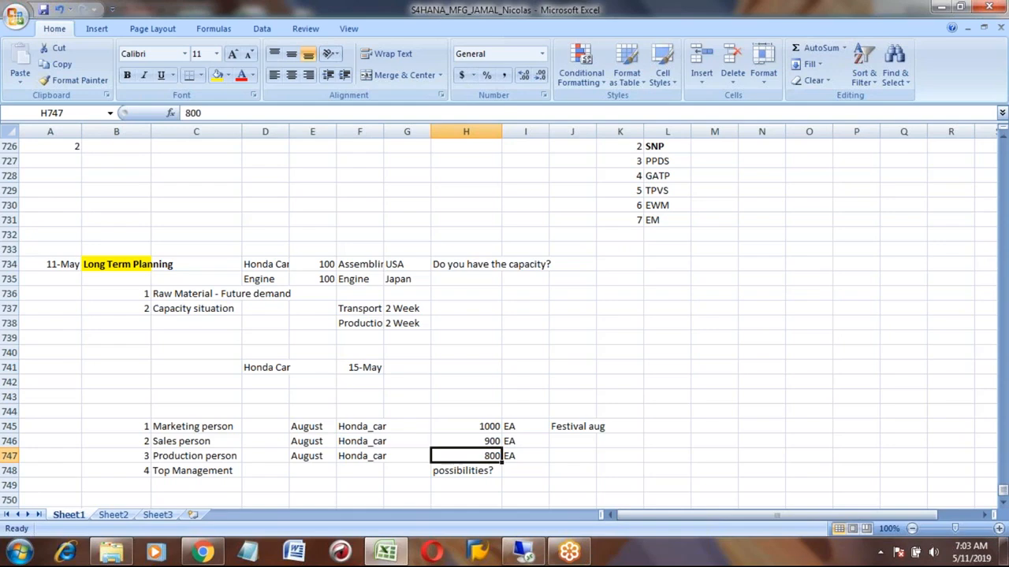
pyautogui.click(466, 471)
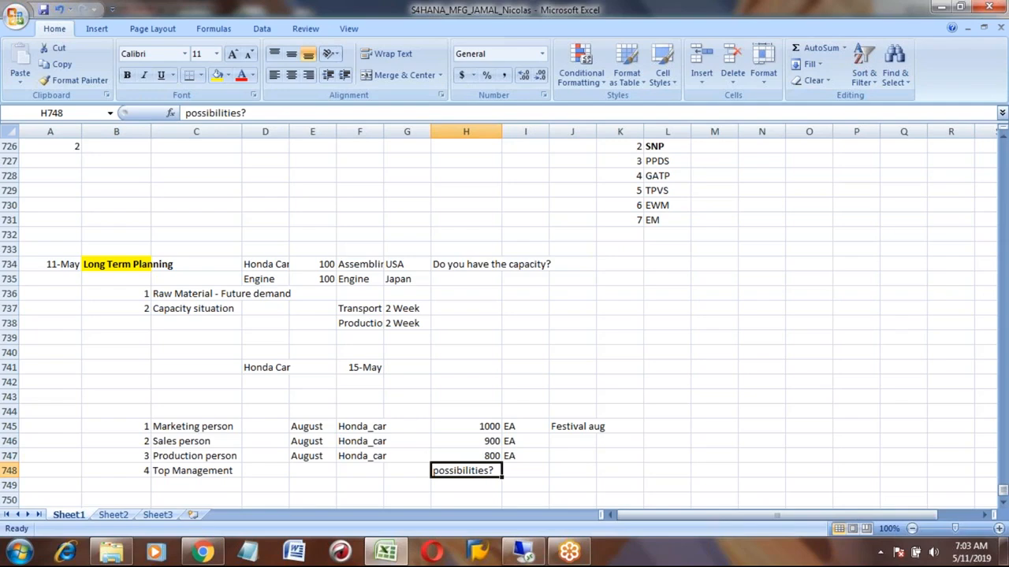
pyautogui.click(466, 456)
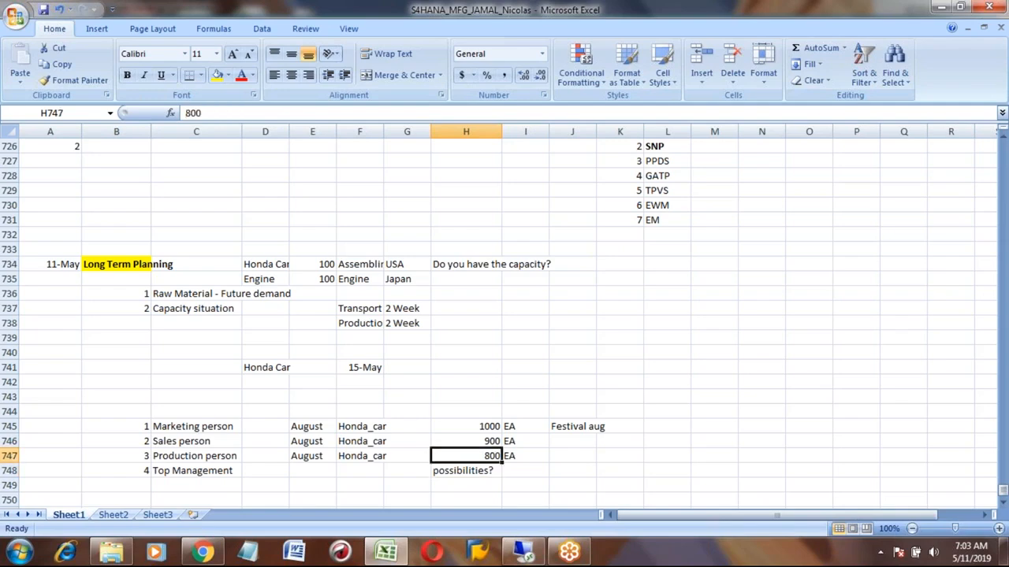
# - Enter 900 in J747 and the note Increase capacity in K747 on the Production person row
pyautogui.press('Right')
pyautogui.press('Right')
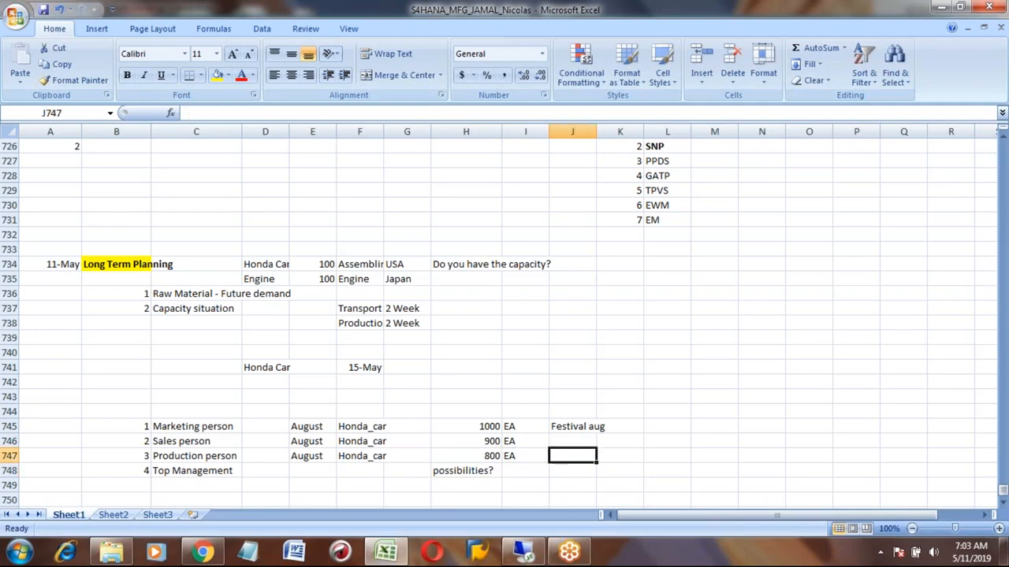
pyautogui.write('900')
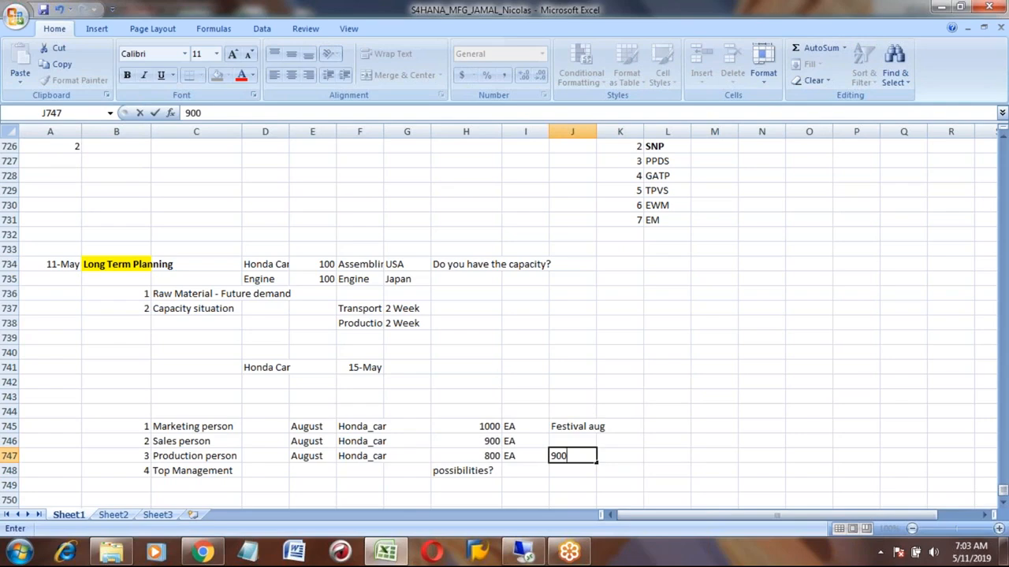
pyautogui.press('Return')
pyautogui.press('Up')
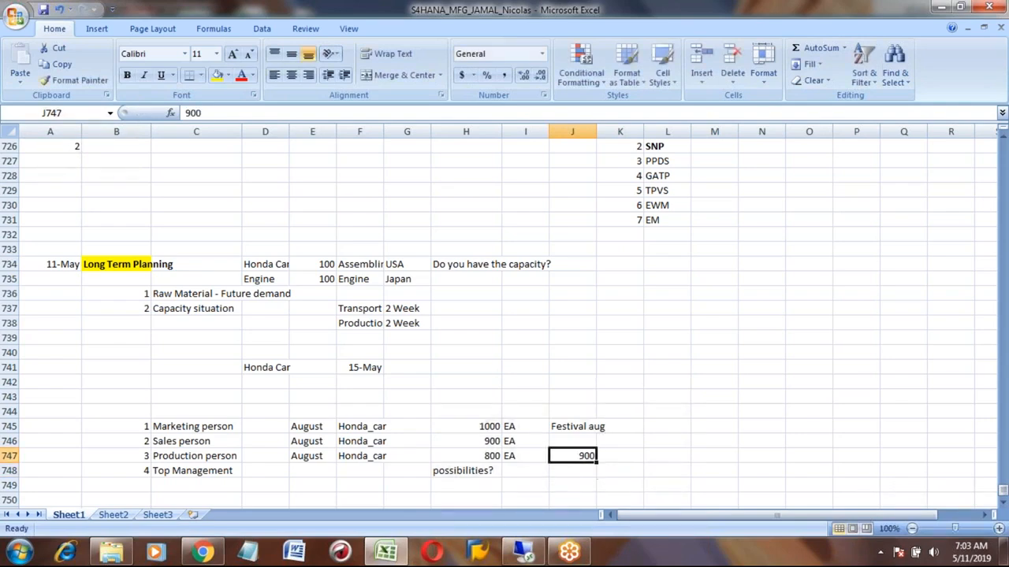
pyautogui.press('Right')
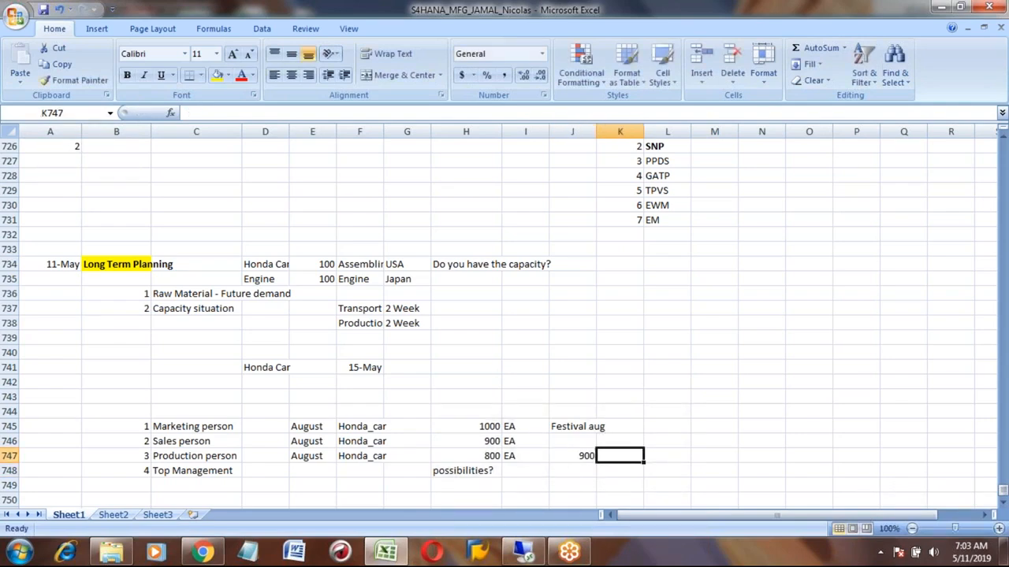
pyautogui.write('Increase capacity')
pyautogui.press('Return')
pyautogui.click(640, 455)
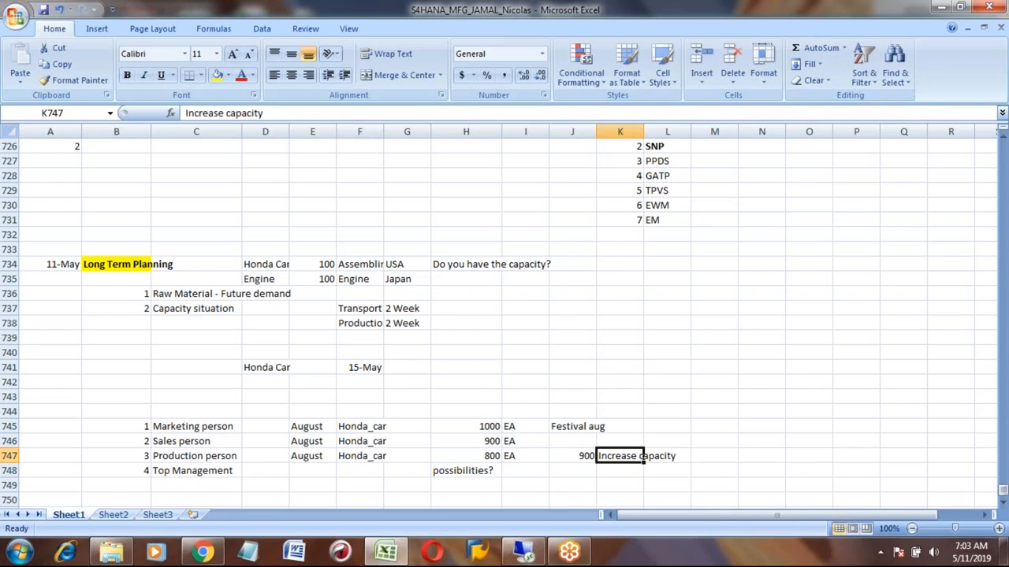
# - Examine the Production person and Top Management rows and the empty cells below them
pyautogui.press('Left')
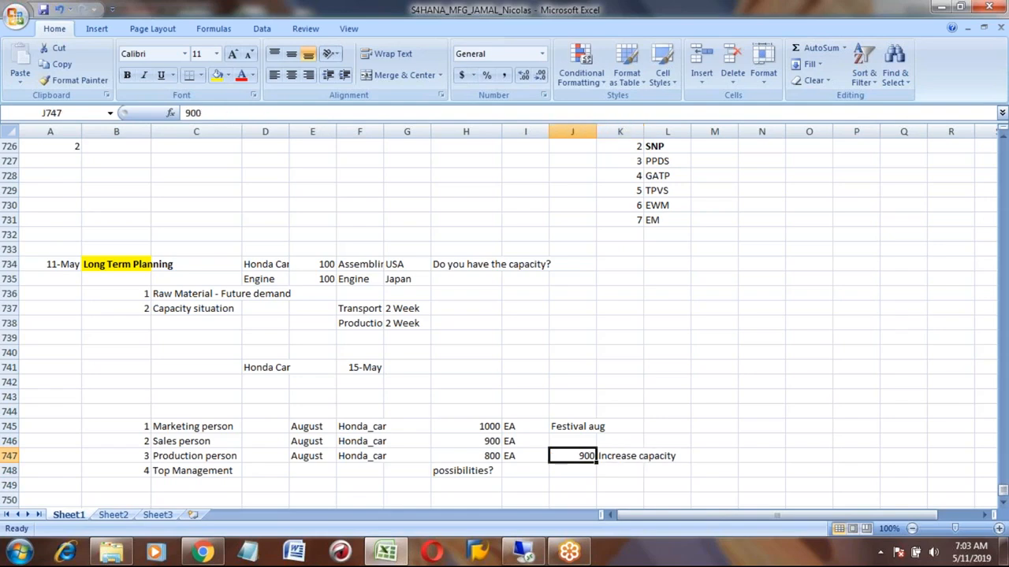
pyautogui.press('Right')
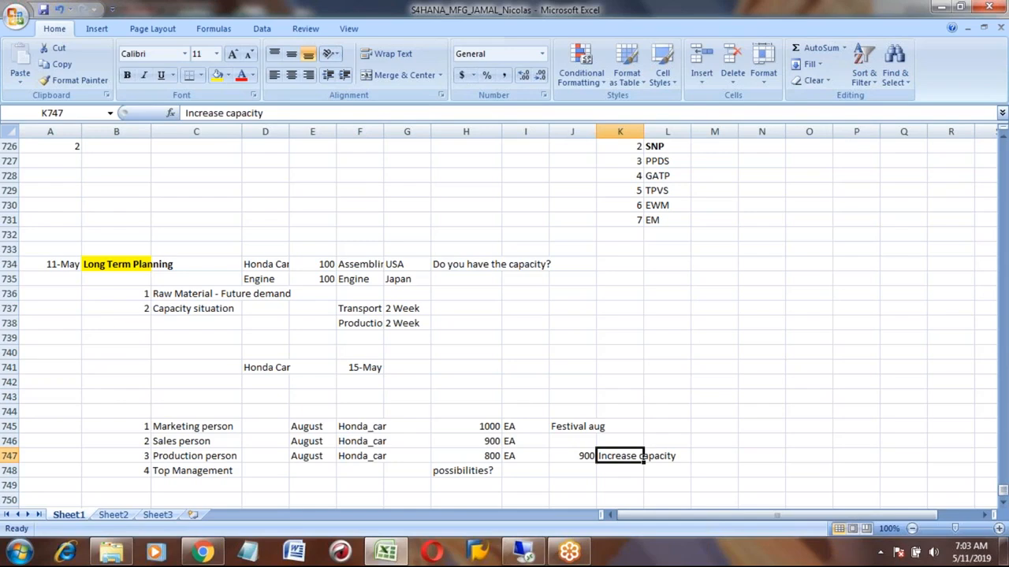
pyautogui.press('Left')
pyautogui.press('Left')
pyautogui.press('Left')
pyautogui.press('Down')
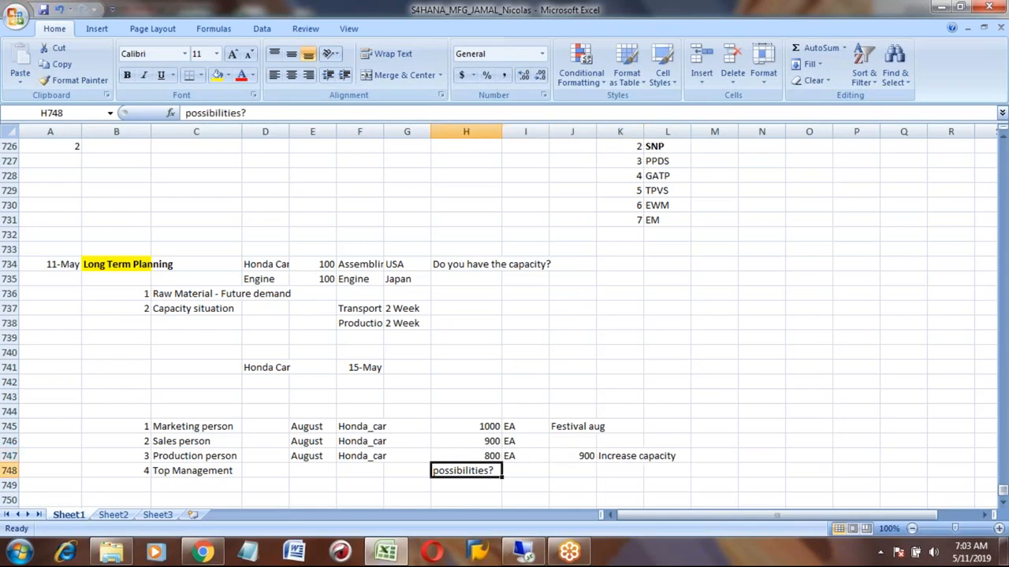
pyautogui.press('Left')
pyautogui.press('Left')
pyautogui.press('Left')
pyautogui.press('Left')
pyautogui.press('Left')
pyautogui.hotkey('shift', 'Up')
pyautogui.hotkey('shift', 'Up')
pyautogui.hotkey('shift', 'Up')
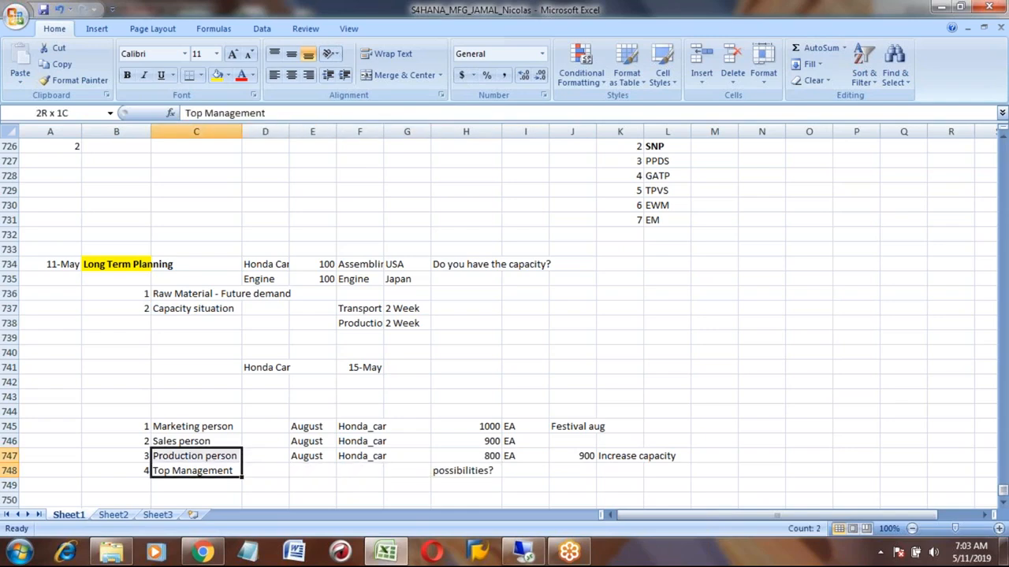
pyautogui.press('Down')
pyautogui.press('Down')
pyautogui.press('Up')
pyautogui.press('Up')
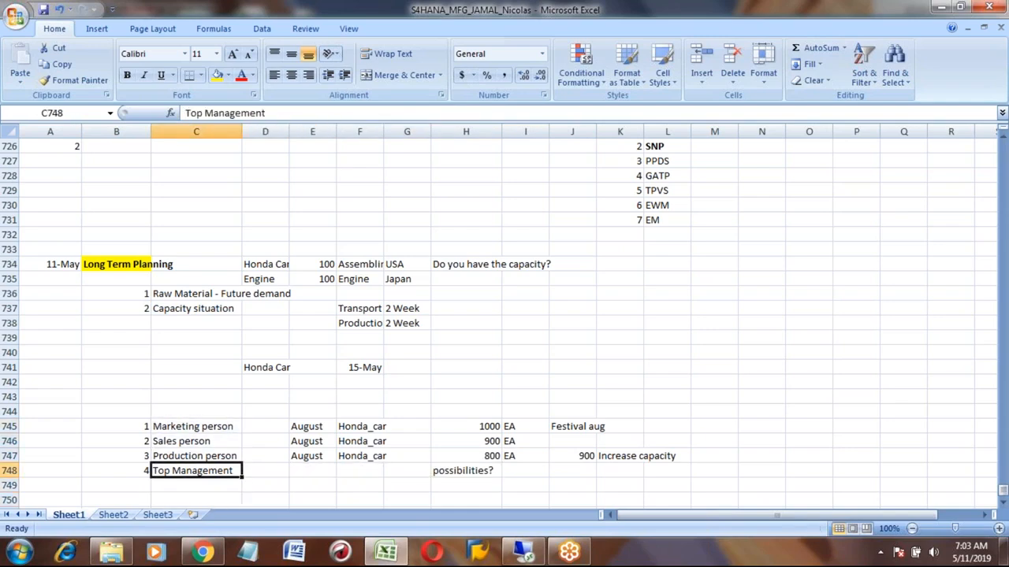
pyautogui.press('Right')
pyautogui.press('Right')
pyautogui.press('Right')
pyautogui.press('Right')
pyautogui.press('Right')
pyautogui.press('Down')
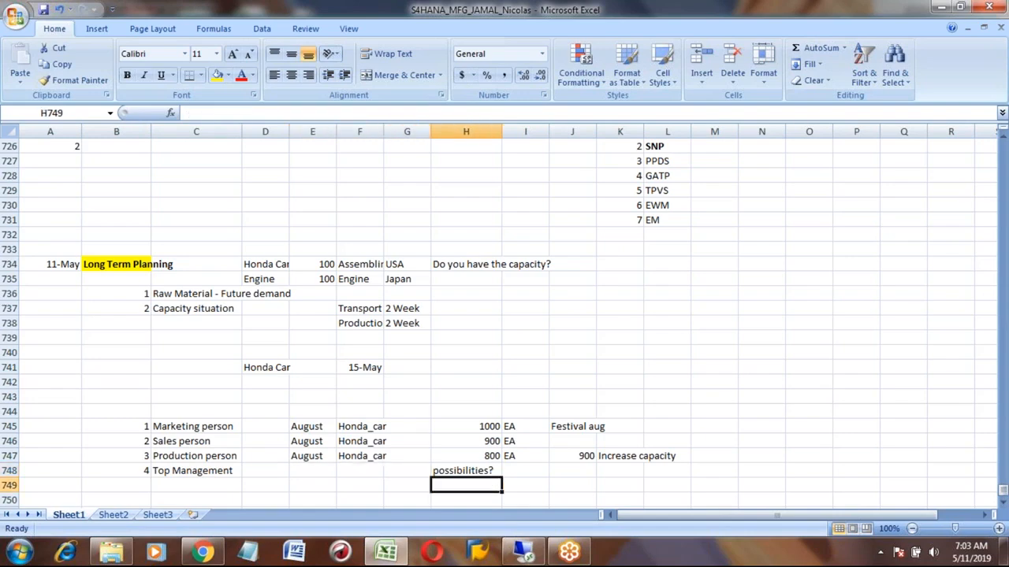
pyautogui.press('Down')
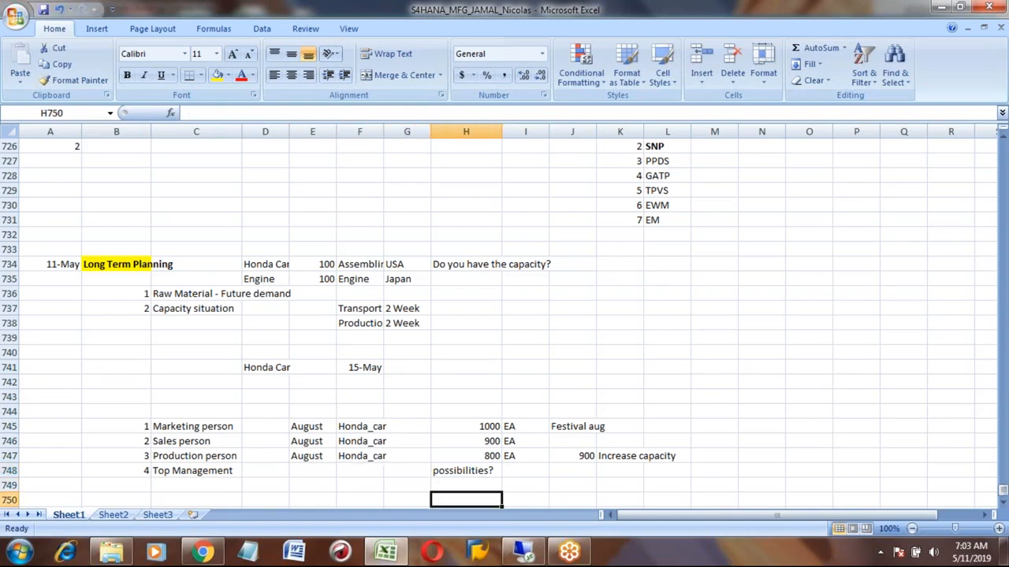
pyautogui.press('Down')
pyautogui.press('Up')
pyautogui.press('Up')
pyautogui.press('Up')
pyautogui.press('Up')
pyautogui.press('Down')
pyautogui.press('Down')
# - Enter the label Final in F749 below the Top Management row
pyautogui.press('Left')
pyautogui.press('Left')
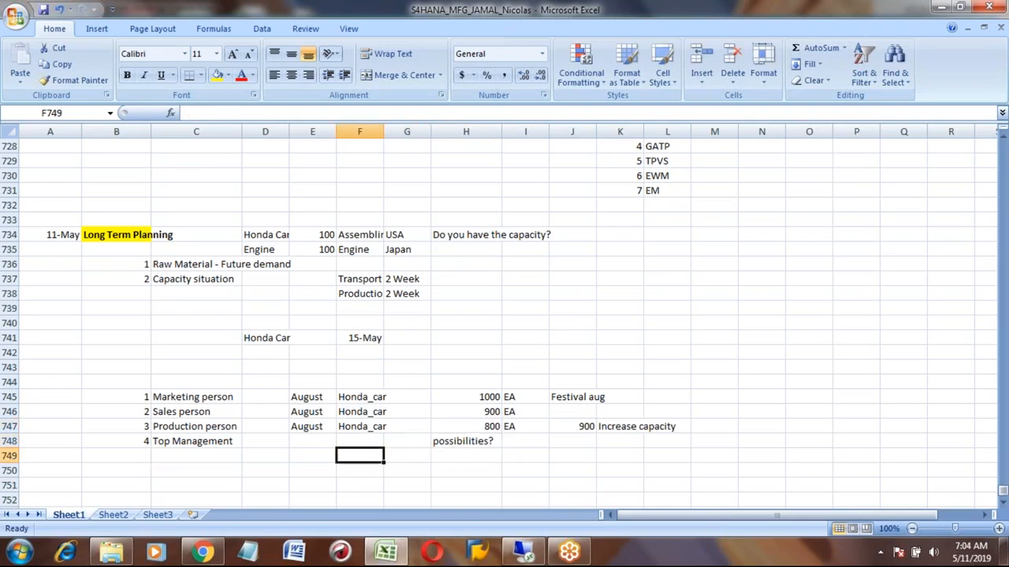
pyautogui.write('Fil')
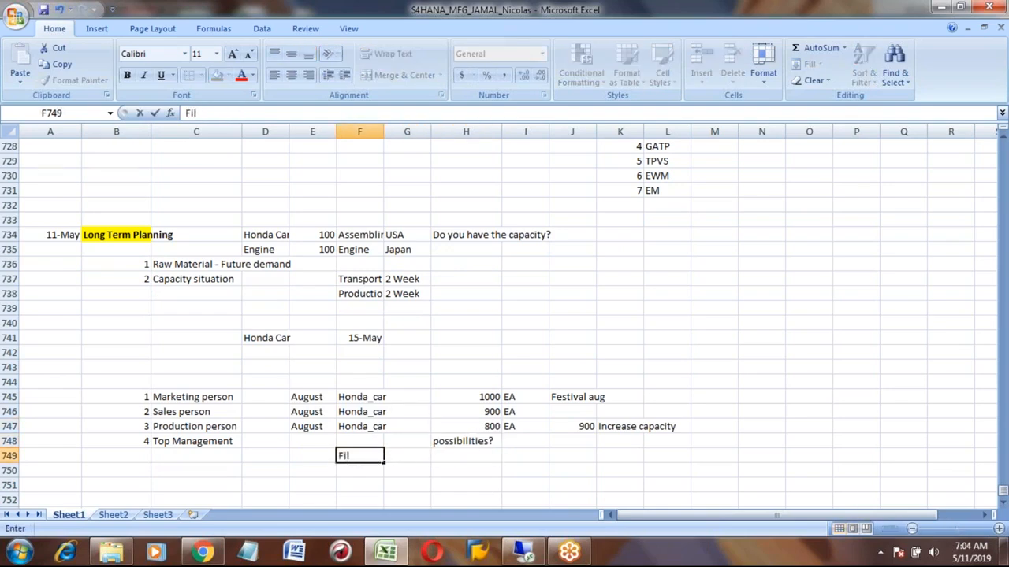
pyautogui.press('BackSpace')
pyautogui.write('nal')
pyautogui.press('Right')
pyautogui.press('Right')
pyautogui.press('Right')
pyautogui.press('Left')
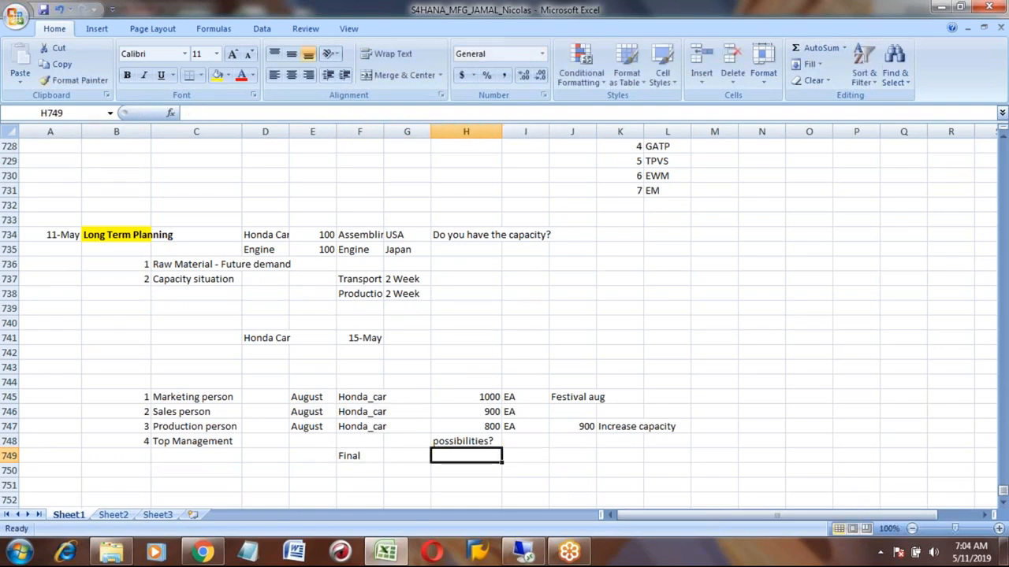
# - Enter the final quantity 900 in H749 with unit EA in I749
pyautogui.write('900')
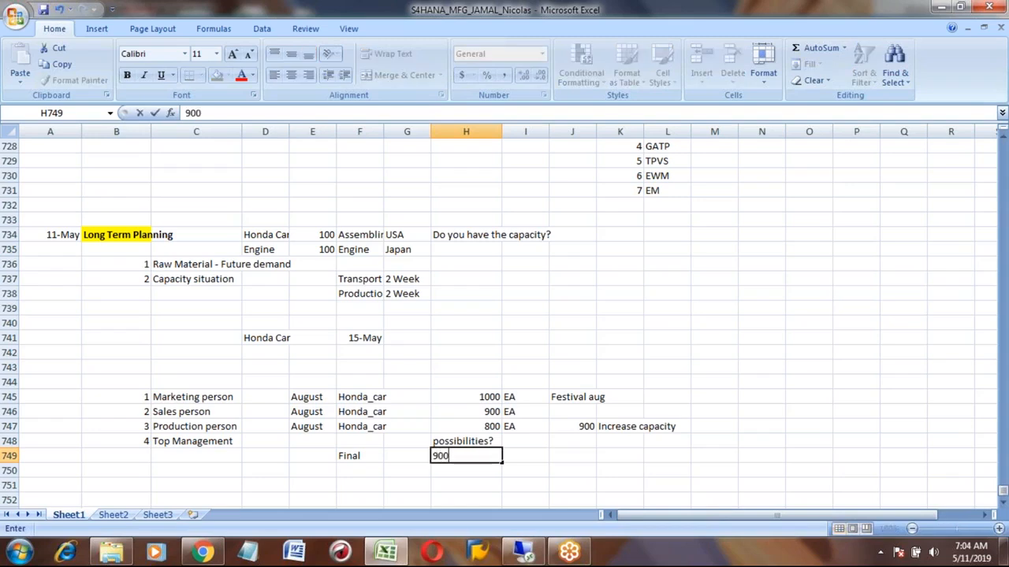
pyautogui.press('Right')
pyautogui.write('EA')
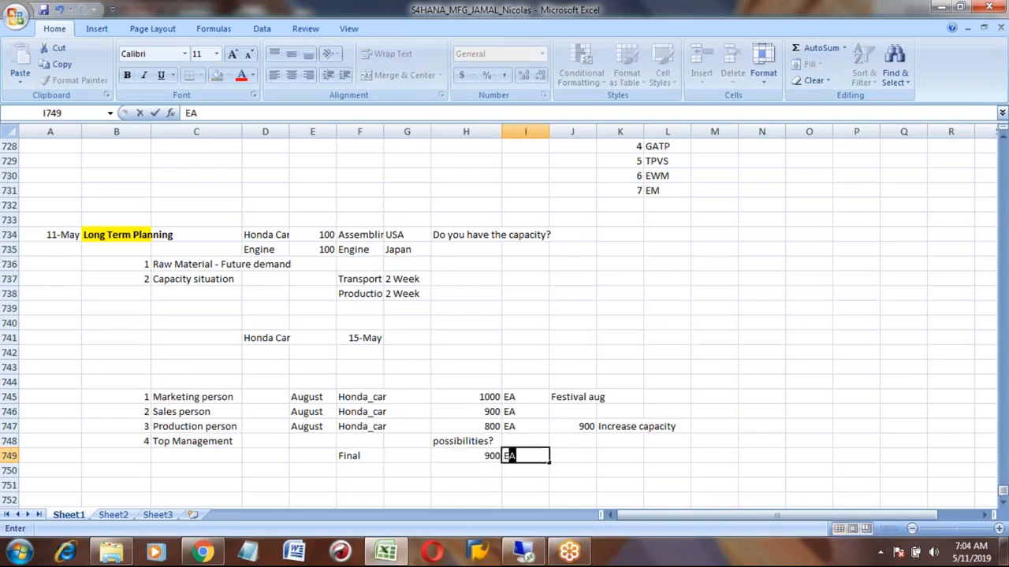
pyautogui.press('Right')
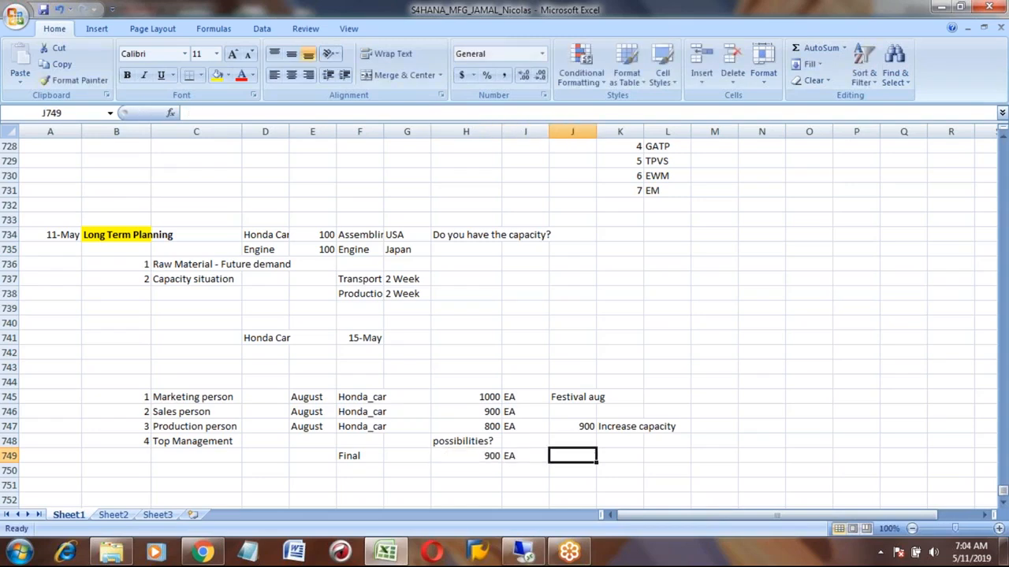
# - Add the note with capacity increase in J749 beside the final quantity
pyautogui.write('wih c')
pyautogui.press('BackSpace')
pyautogui.press('BackSpace')
pyautogui.press('BackSpace')
pyautogui.write('th capacity increase')
pyautogui.press('Return')
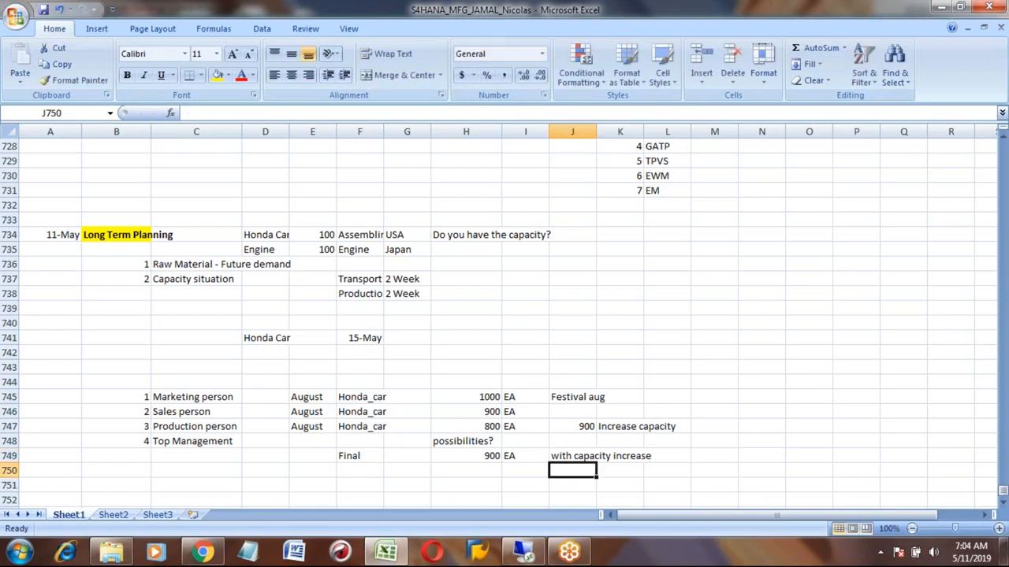
# - Review the Long Term Planning heading and the people, quantities and notes in rows 745 to 749
pyautogui.press('Up')
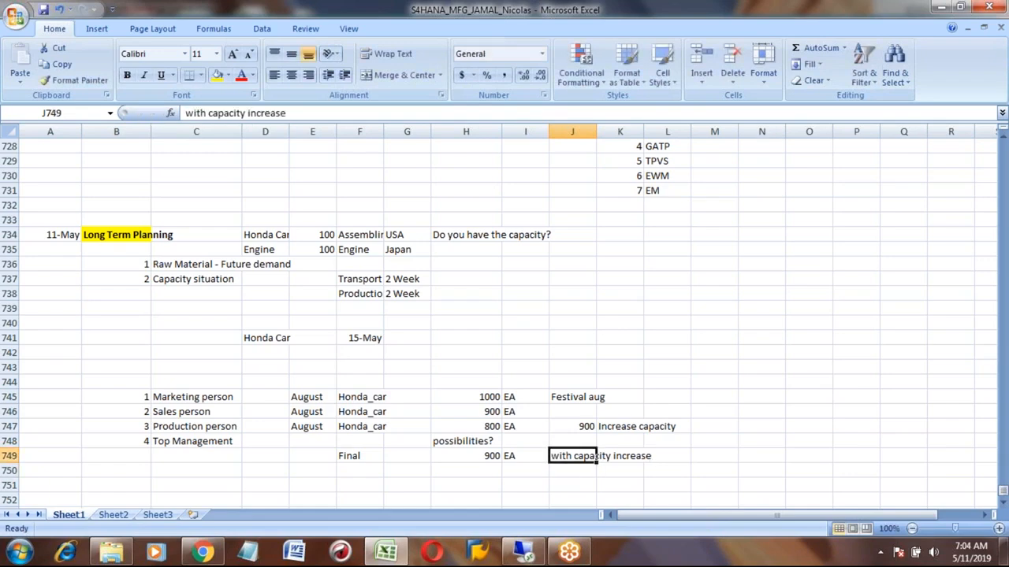
pyautogui.press('Left')
pyautogui.press('Left')
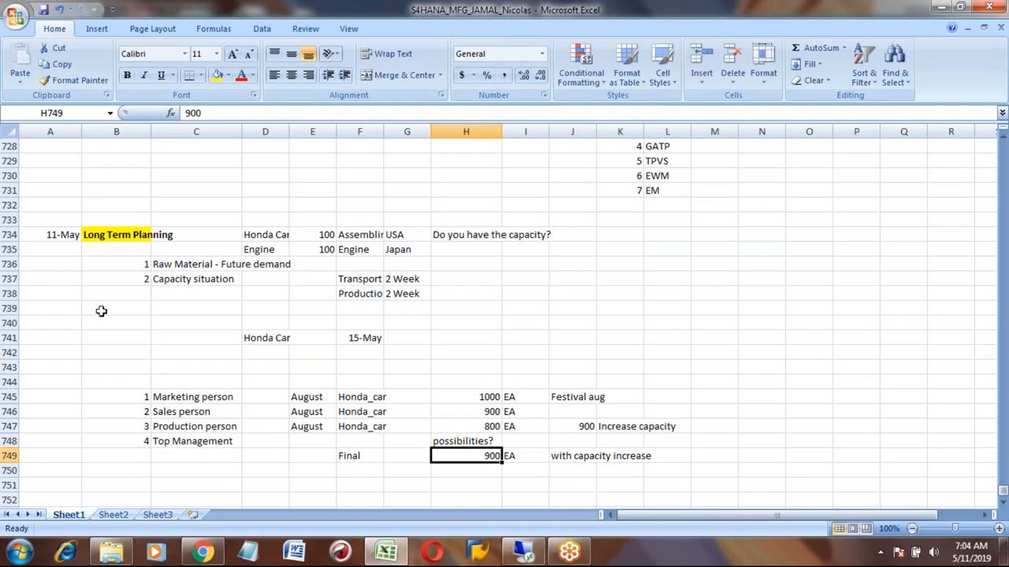
pyautogui.click(106, 235)
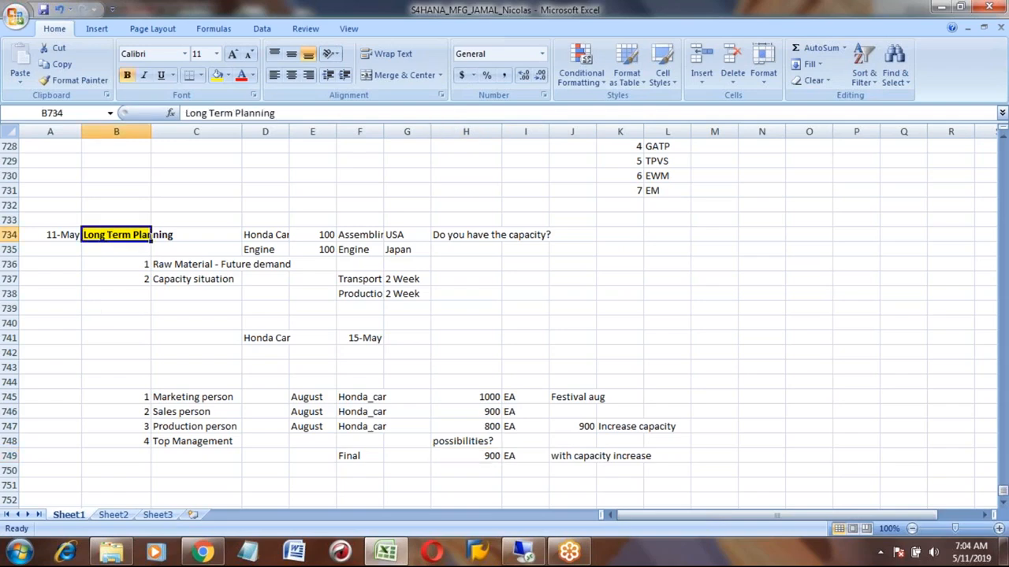
pyautogui.click(172, 394)
pyautogui.hotkey('shift', 'Right')
pyautogui.hotkey('shift', 'Right')
pyautogui.hotkey('shift', 'Right')
pyautogui.hotkey('shift', 'Right')
pyautogui.hotkey('shift', 'Right')
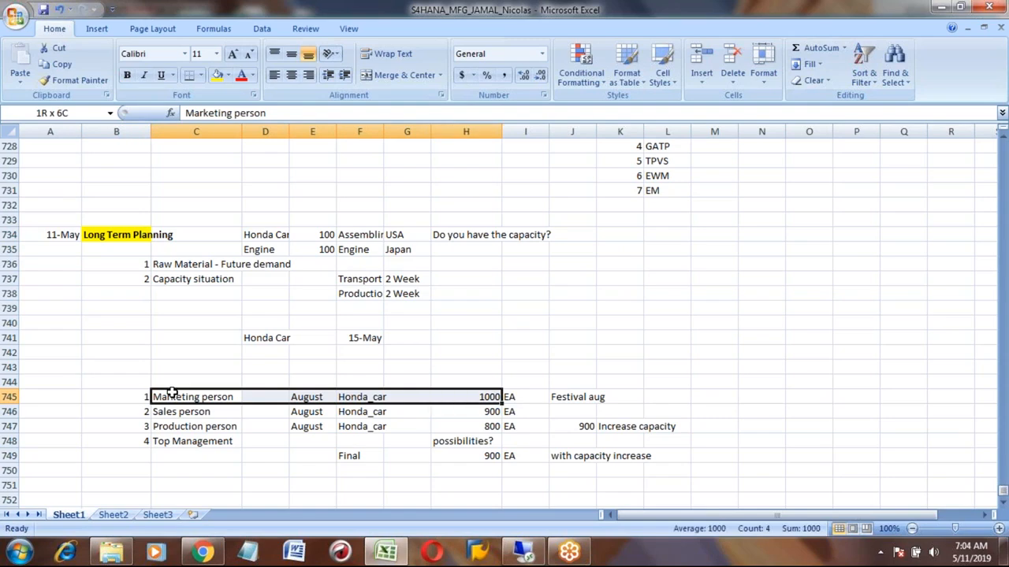
pyautogui.hotkey('shift', 'Down')
pyautogui.hotkey('shift', 'Down')
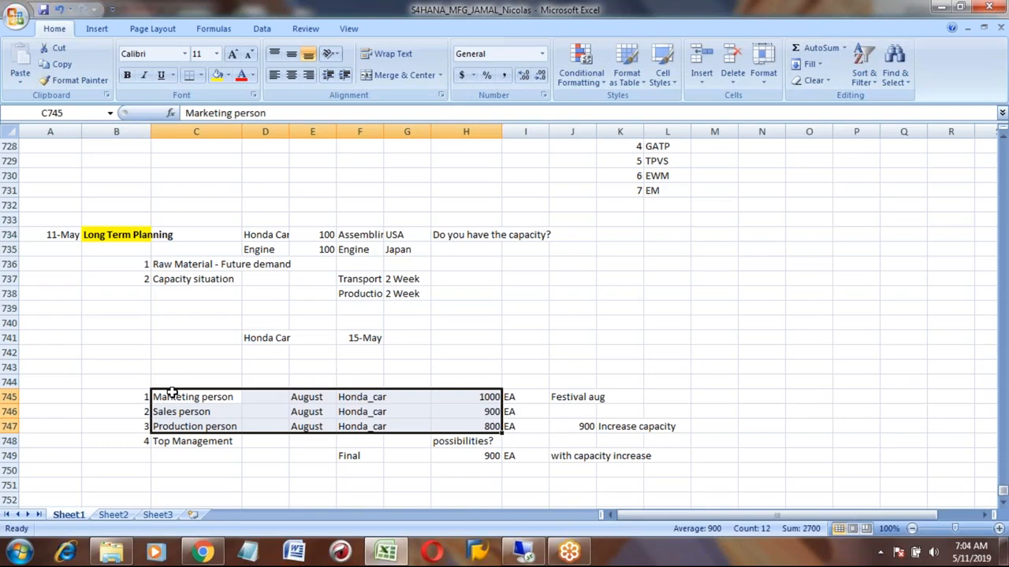
pyautogui.click(172, 393)
pyautogui.press('Down')
pyautogui.press('Down')
pyautogui.press('Up')
pyautogui.press('Up')
pyautogui.press('Right')
pyautogui.press('Right')
pyautogui.press('Right')
pyautogui.press('Right')
pyautogui.press('Right')
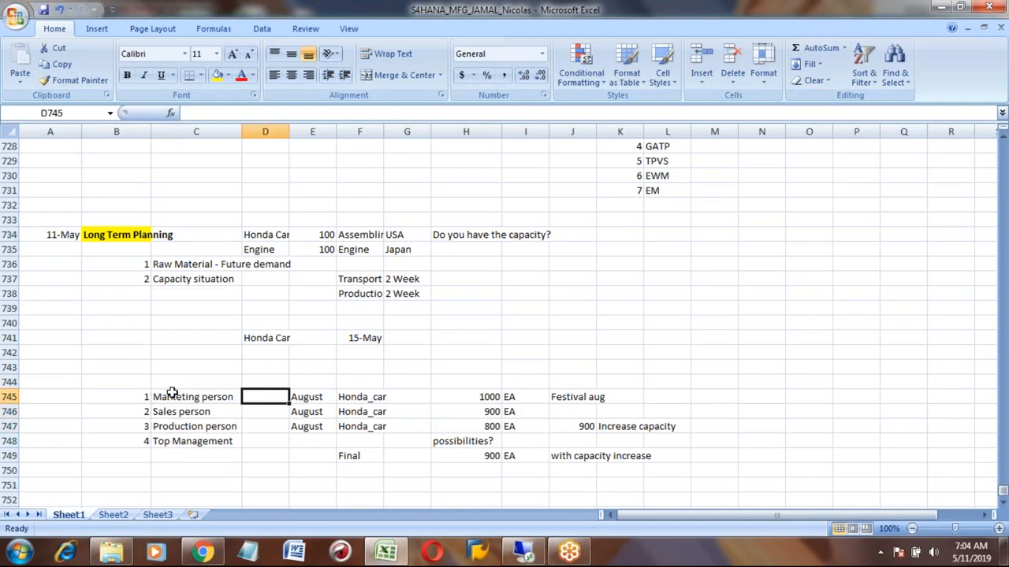
pyautogui.press('Down')
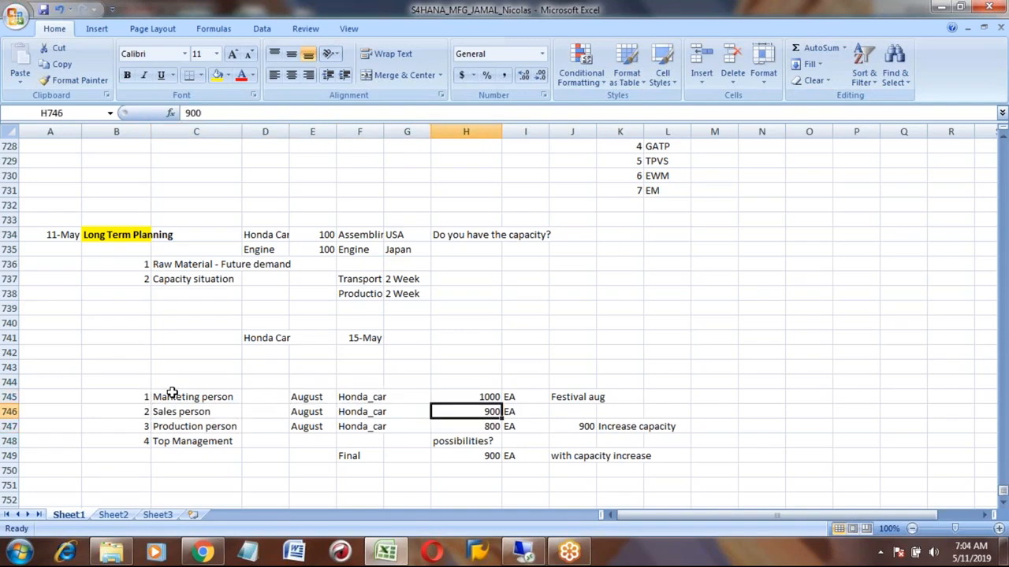
pyautogui.press('Down')
pyautogui.press('Down')
pyautogui.press('Down')
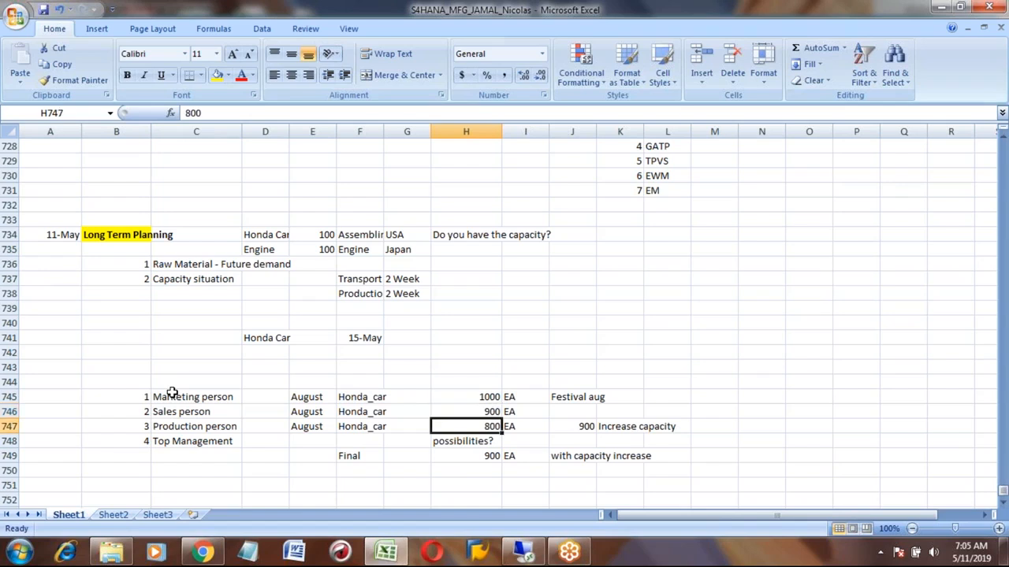
# - Select the quantities in H745 to H748 to check their total
pyautogui.press('Up')
pyautogui.press('Up')
pyautogui.press('Up')
pyautogui.press('Up')
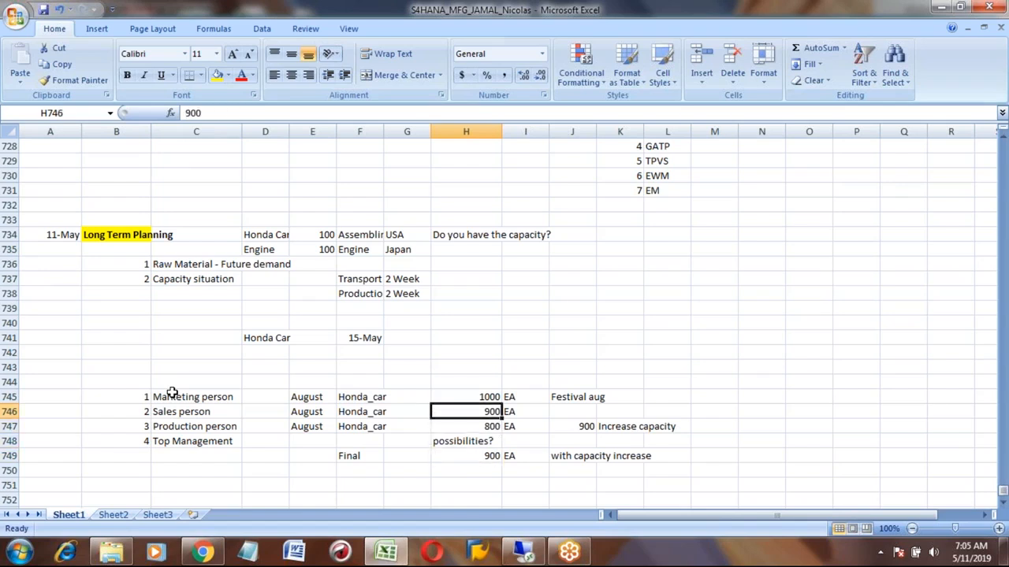
pyautogui.hotkey('shift', 'Down')
pyautogui.hotkey('shift', 'Down')
pyautogui.hotkey('shift', 'Down')
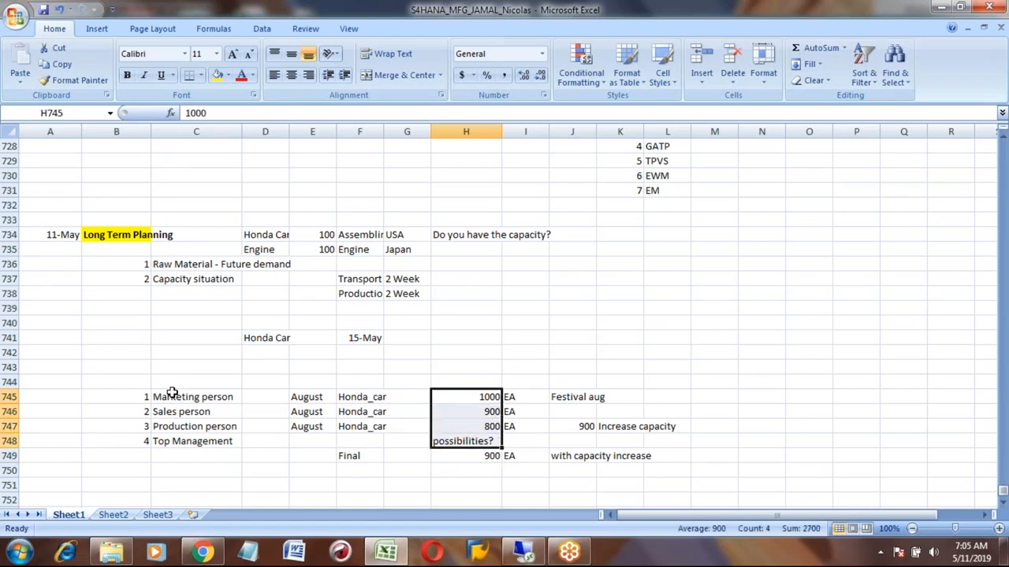
pyautogui.press('Down')
pyautogui.press('Down')
pyautogui.press('Down')
pyautogui.press('Down')
pyautogui.press('Down')
pyautogui.press('Down')
pyautogui.press('Down')
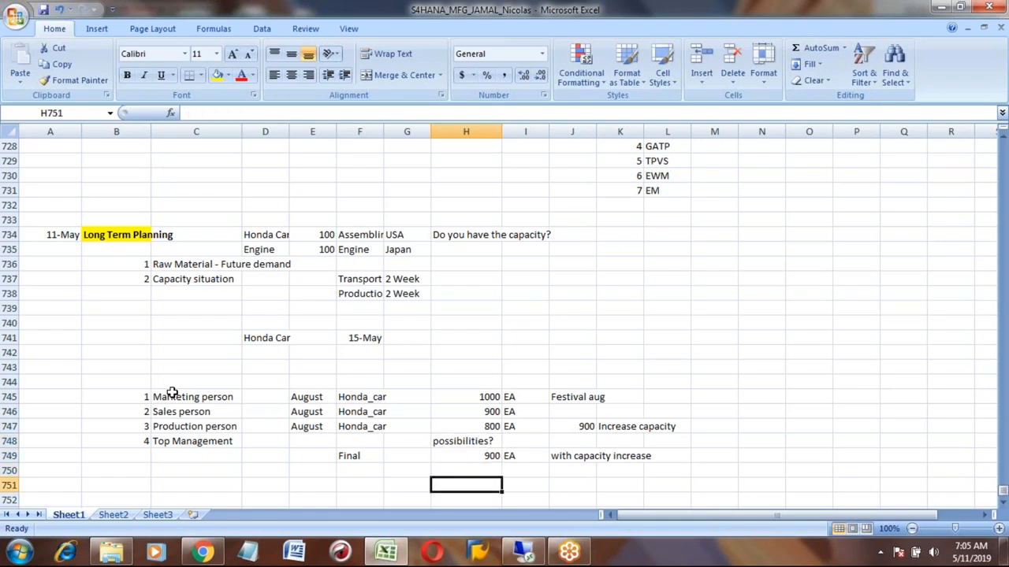
# - Enter the label Simulation version in B751 below the planning rows
pyautogui.press('Up')
pyautogui.press('Left')
pyautogui.press('Left')
pyautogui.press('Left')
pyautogui.press('Left')
pyautogui.press('Left')
pyautogui.press('Left')
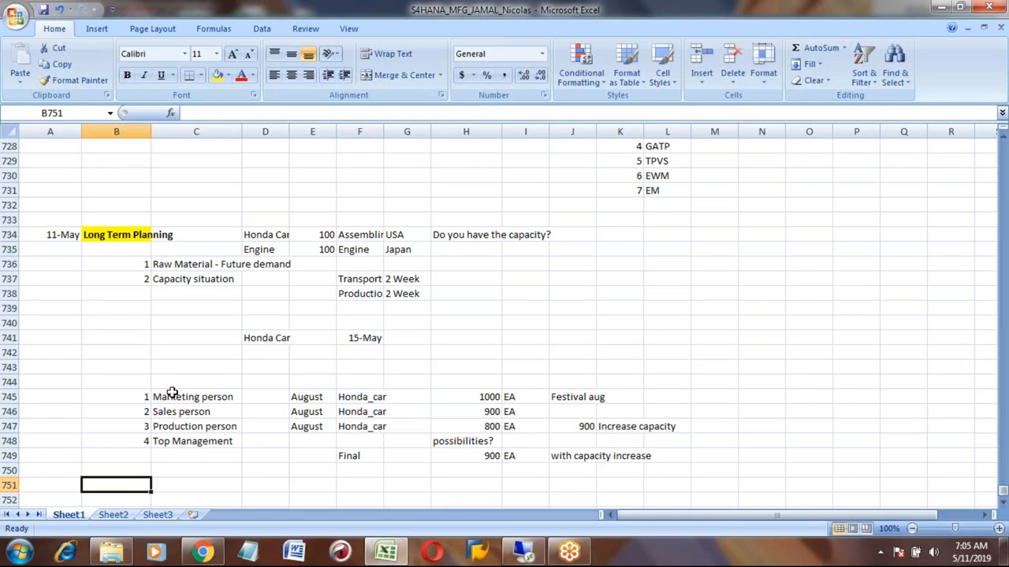
pyautogui.write('Simu')
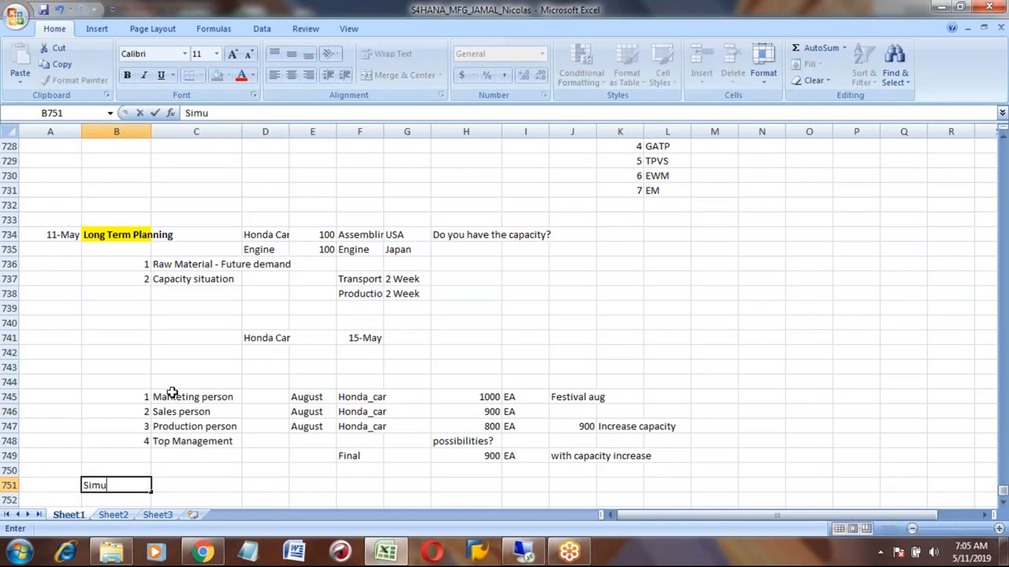
pyautogui.write('lation version')
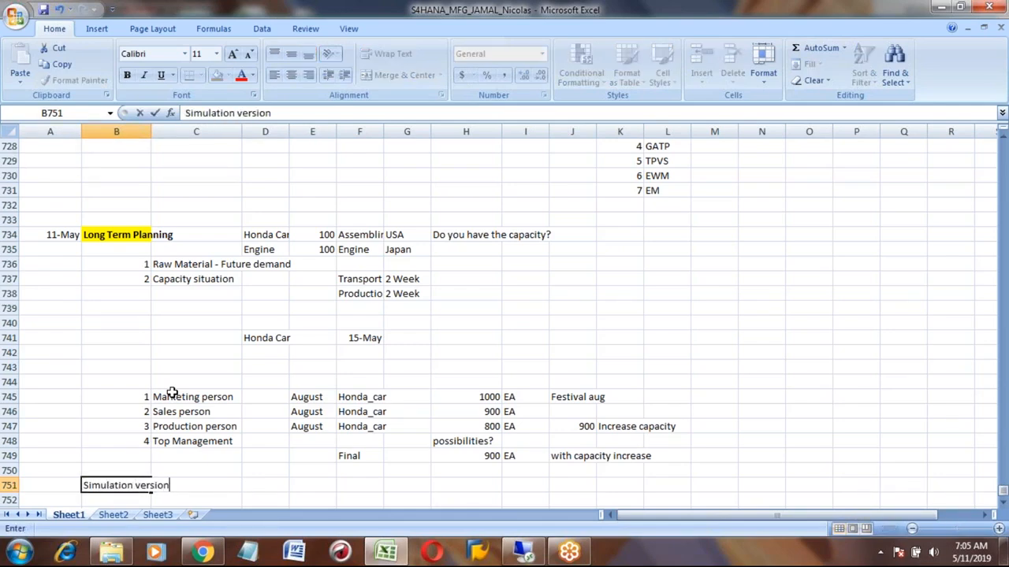
pyautogui.press('Return')
pyautogui.press('Down')
pyautogui.press('Down')
pyautogui.press('Down')
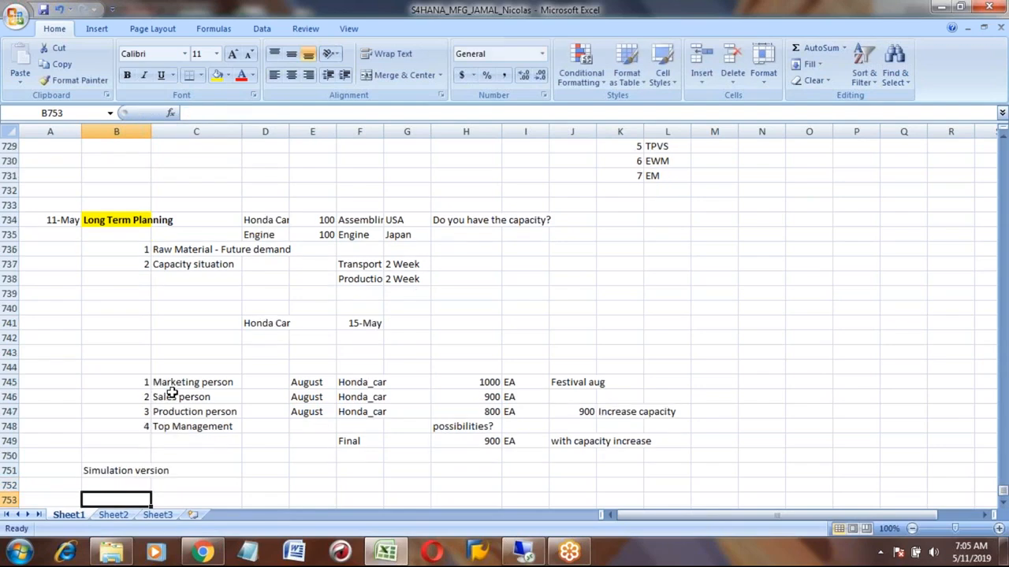
# - Review the quantities in H745 to H747 and the final row from F749 to I749
pyautogui.click(484, 351)
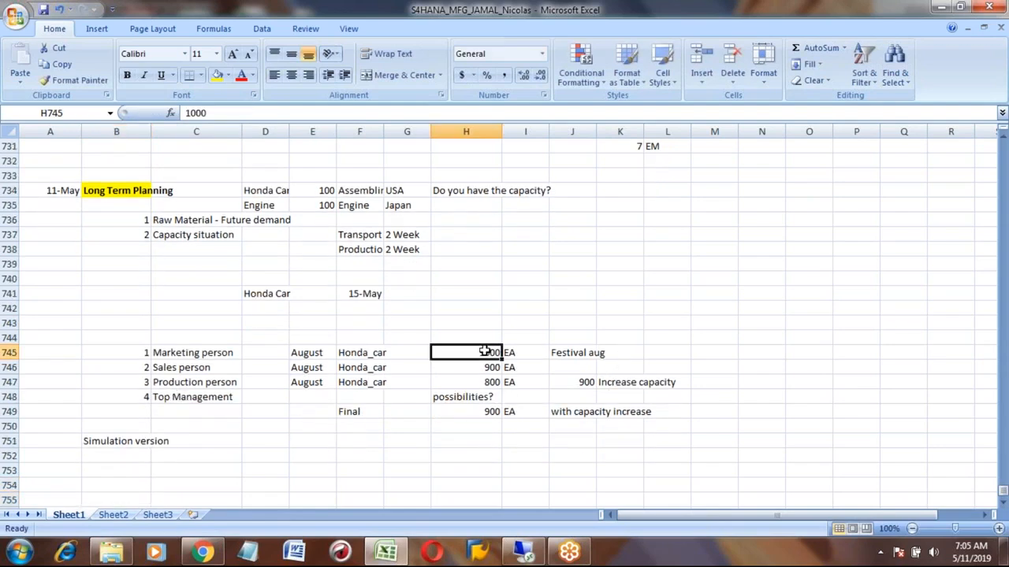
pyautogui.hotkey('shift', 'Down')
pyautogui.hotkey('shift', 'Down')
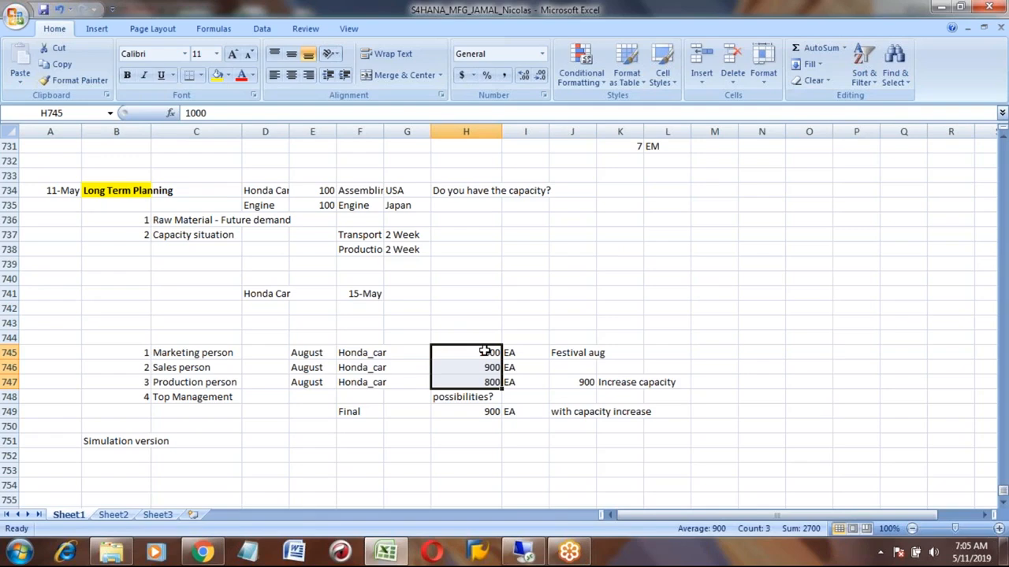
pyautogui.press('Down')
pyautogui.press('Down')
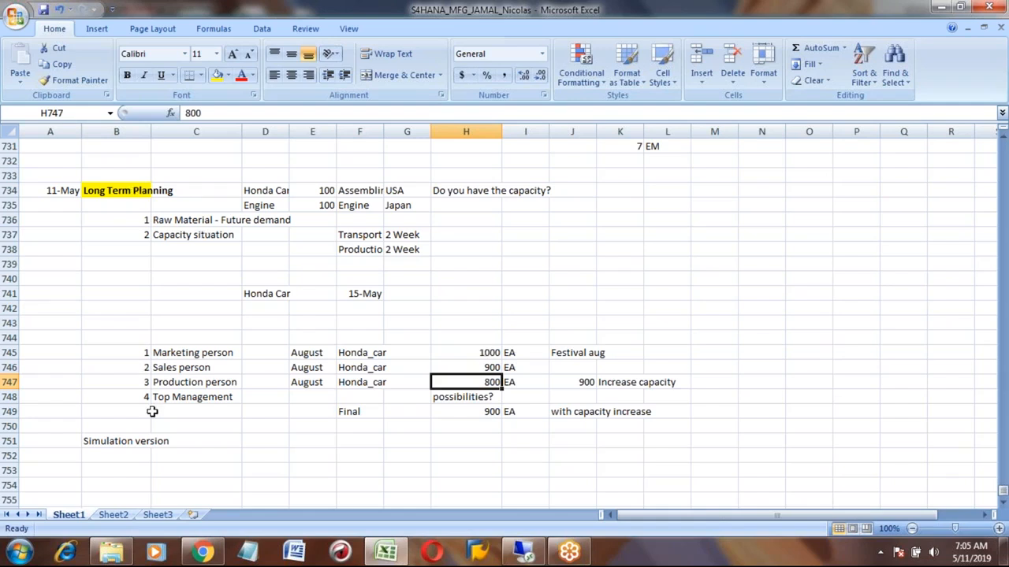
pyautogui.click(125, 442)
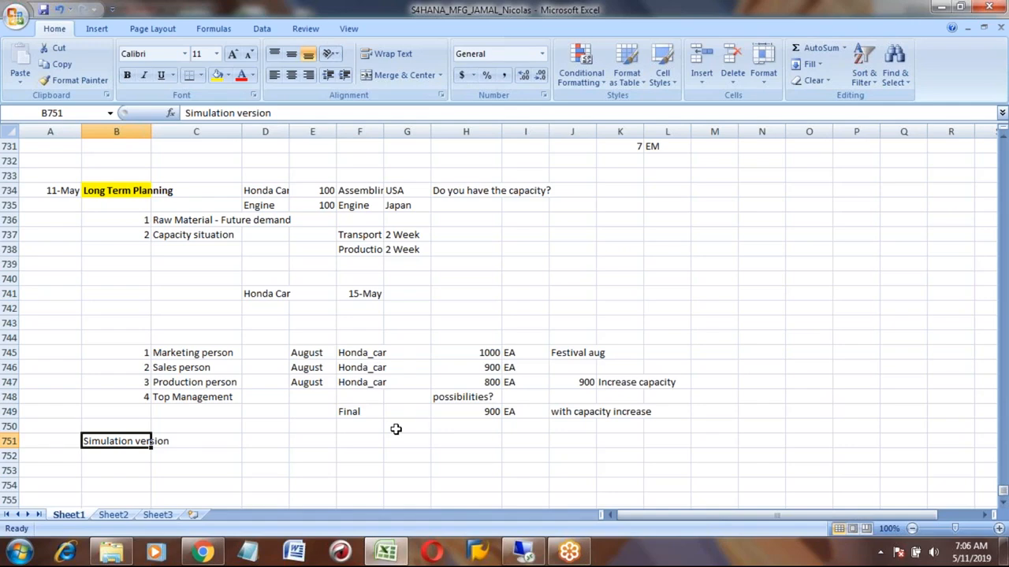
pyautogui.press('Up')
pyautogui.press('Up')
pyautogui.press('Up')
pyautogui.press('Down')
pyautogui.press('Right')
pyautogui.press('Right')
pyautogui.press('Right')
pyautogui.press('Right')
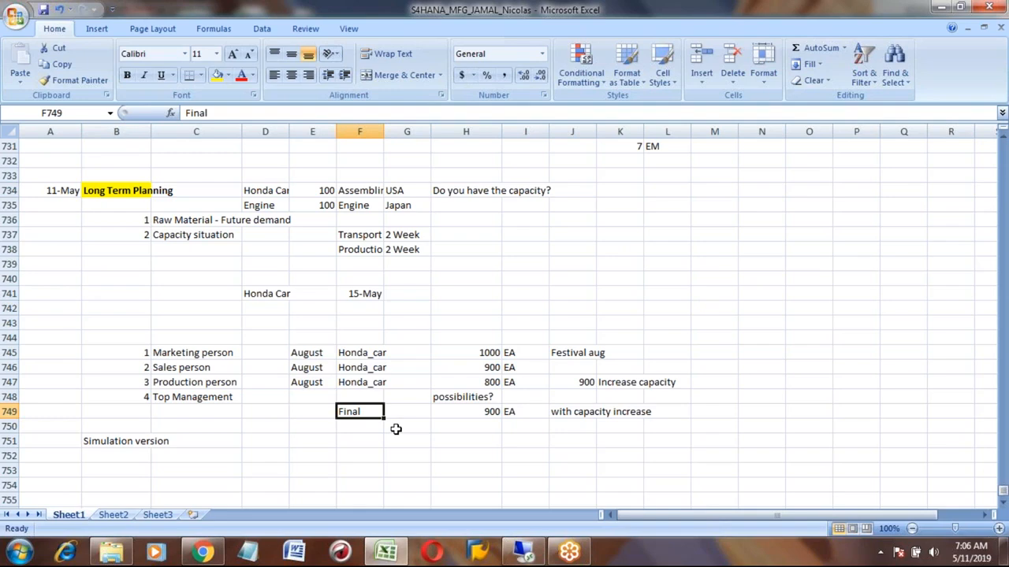
pyautogui.hotkey('shift', 'Right')
pyautogui.hotkey('shift', 'Right')
pyautogui.hotkey('shift', 'Right')
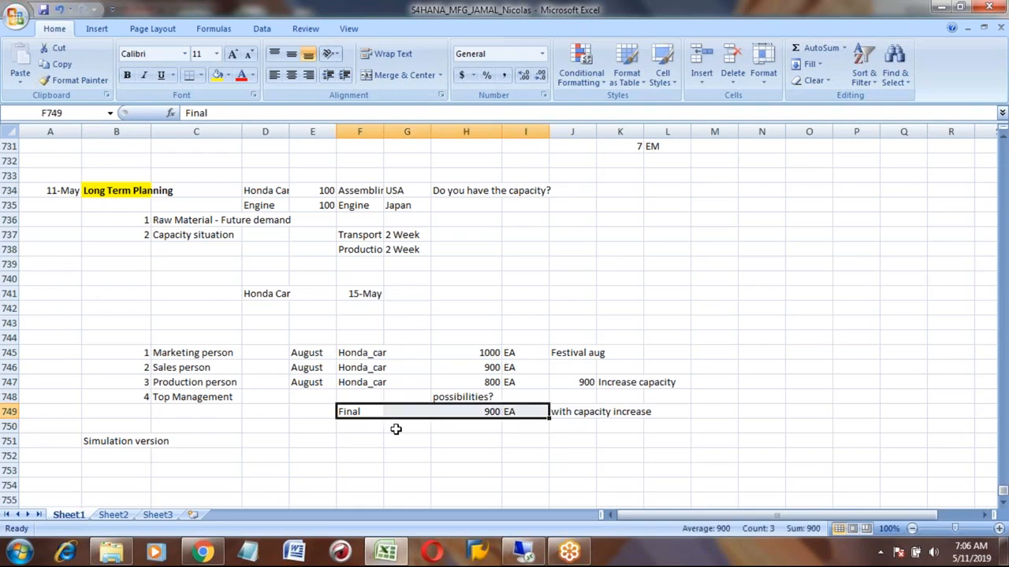
pyautogui.moveTo(190, 354); pyautogui.dragTo(189, 382)
pyautogui.press('Home')
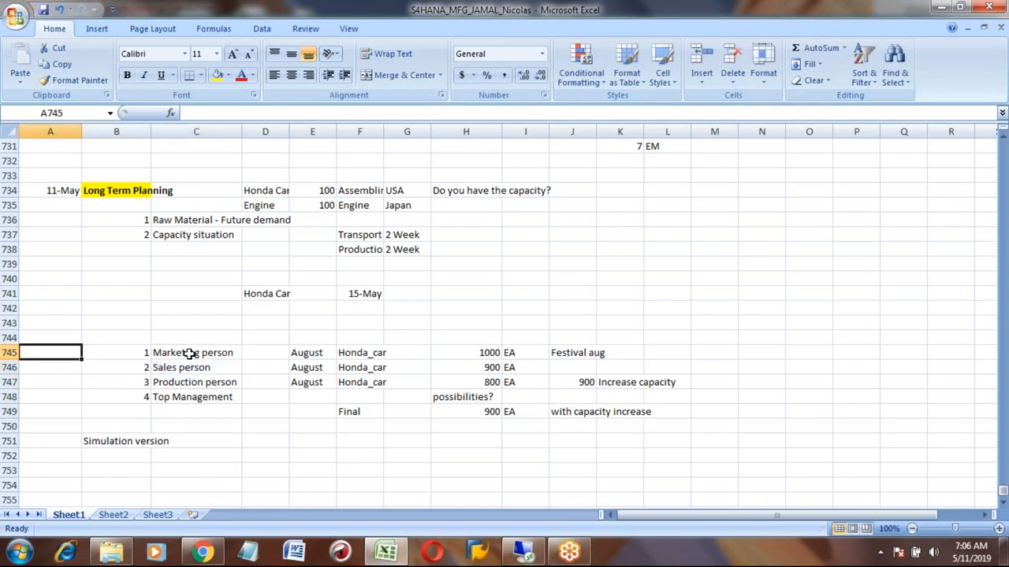
# - Mark rows 745 to 747 as simulation in column A, entering it in A745 and copying it down
pyautogui.write('simul')
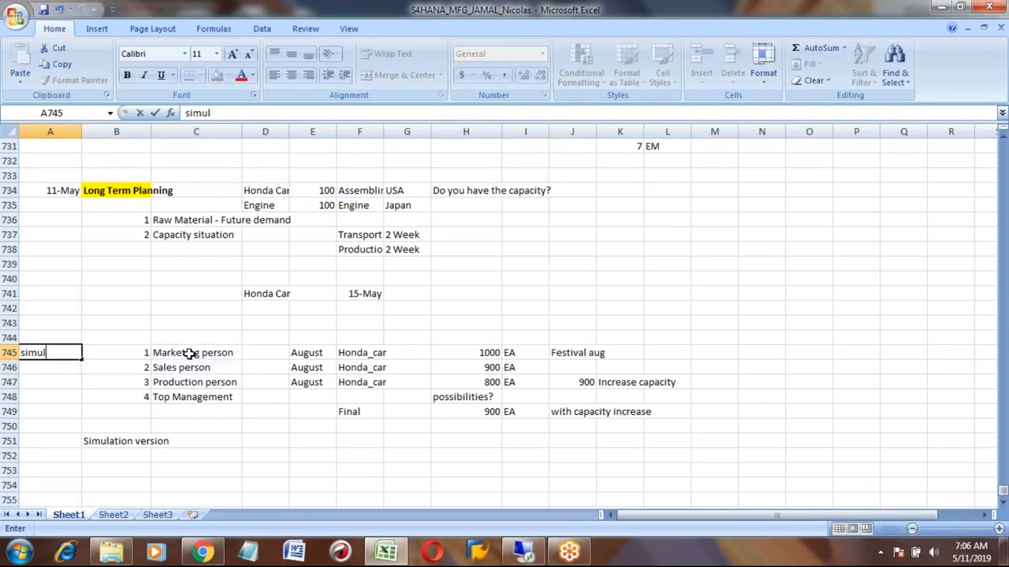
pyautogui.write('ation')
pyautogui.press('Return')
pyautogui.press('Up')
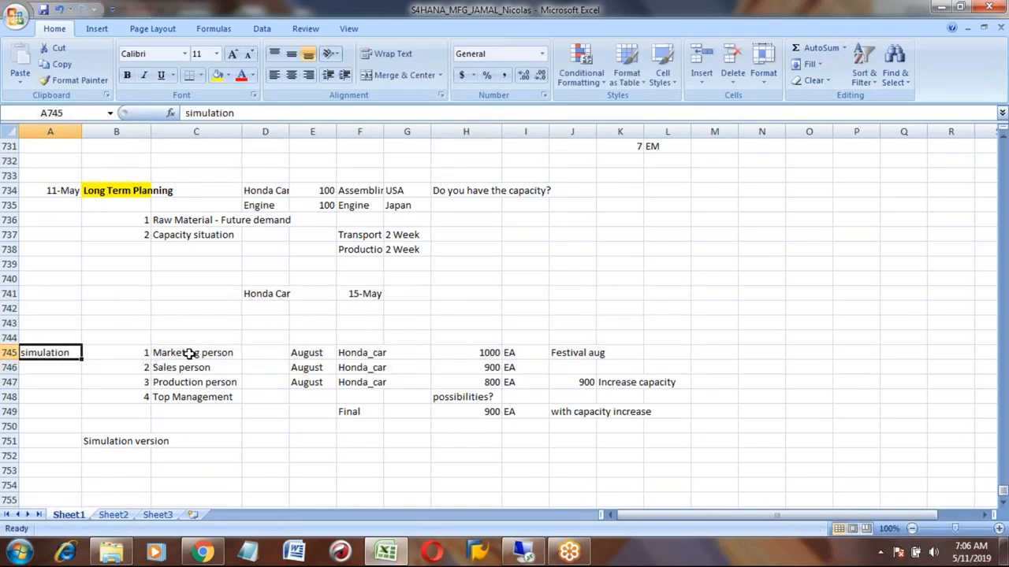
pyautogui.hotkey('ctrl', 'c')
pyautogui.press('Down')
pyautogui.hotkey('shift', 'Down')
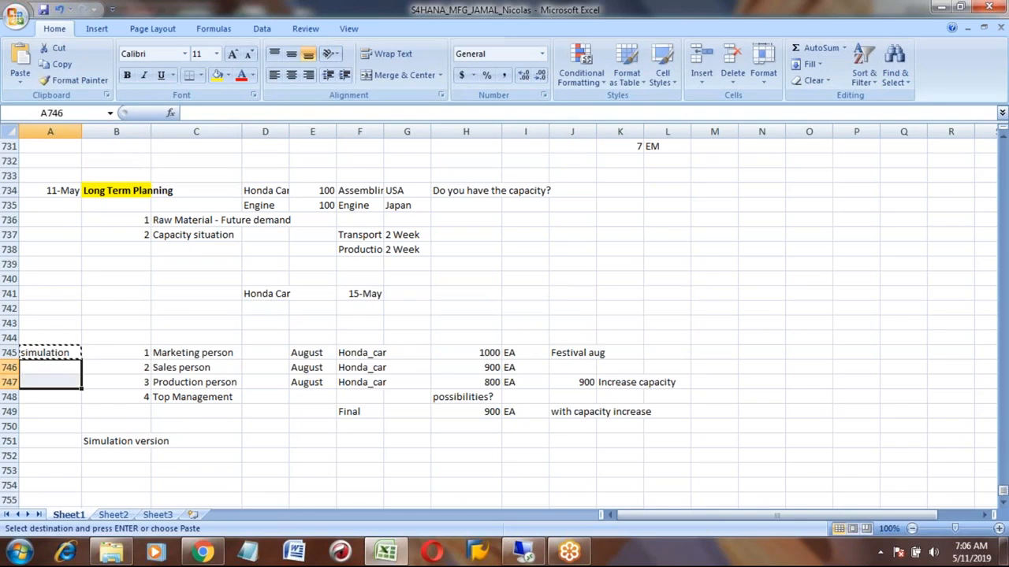
pyautogui.hotkey('ctrl', 'v')
pyautogui.press('Down')
pyautogui.press('Down')
pyautogui.press('Down')
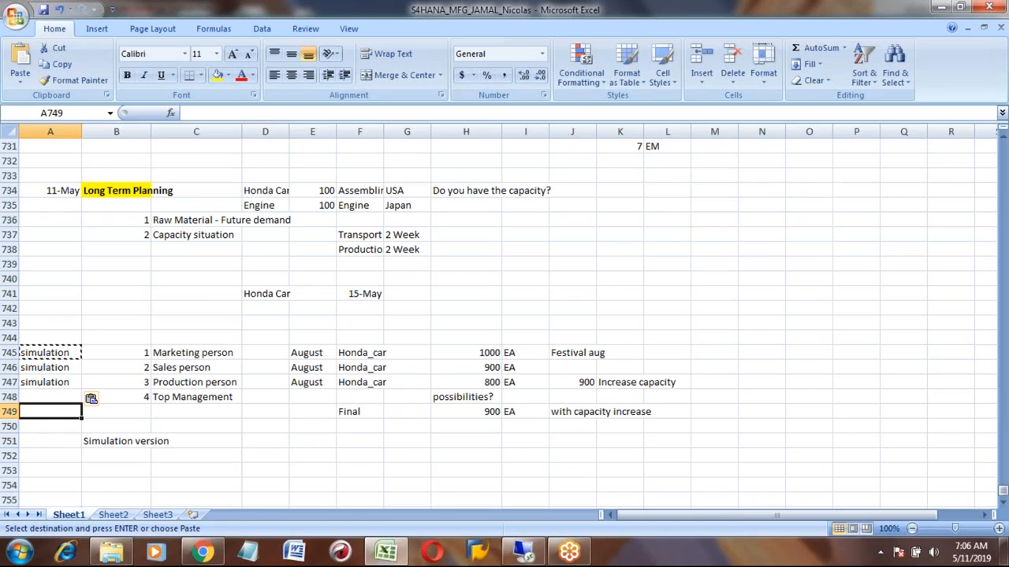
# - Enter Actual in A749 beside the final row
pyautogui.click(487, 412)
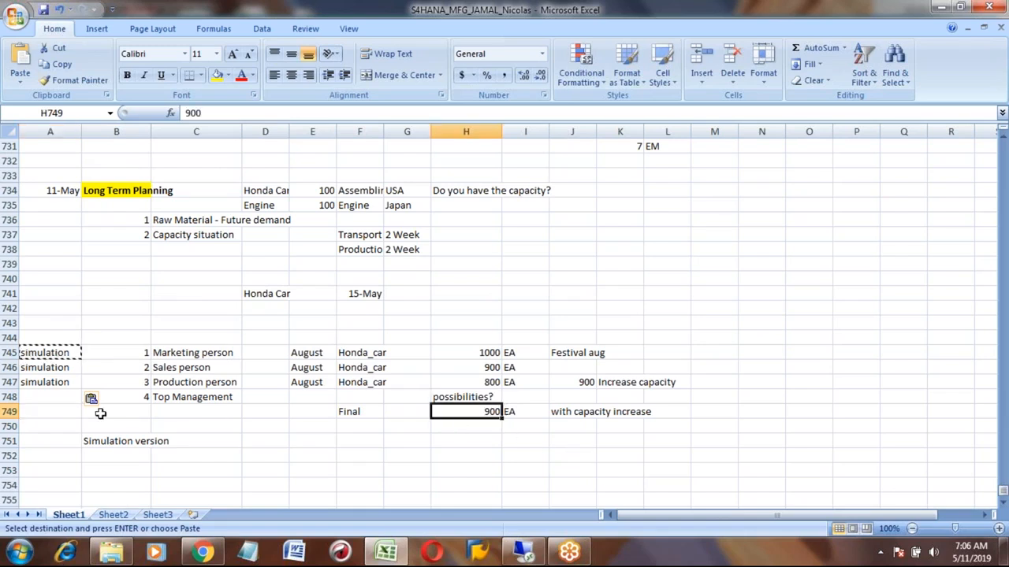
pyautogui.click(56, 411)
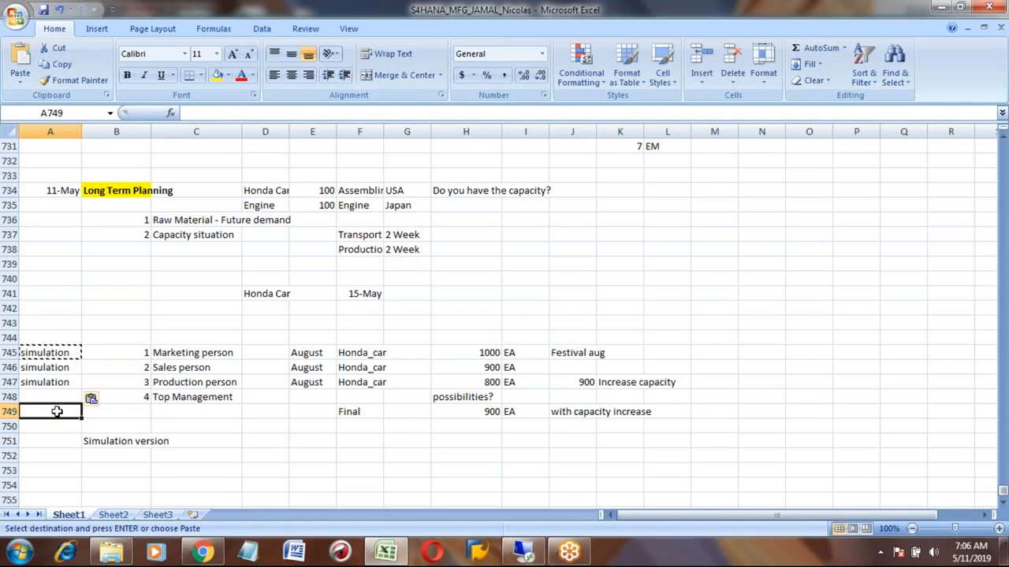
pyautogui.write('Act')
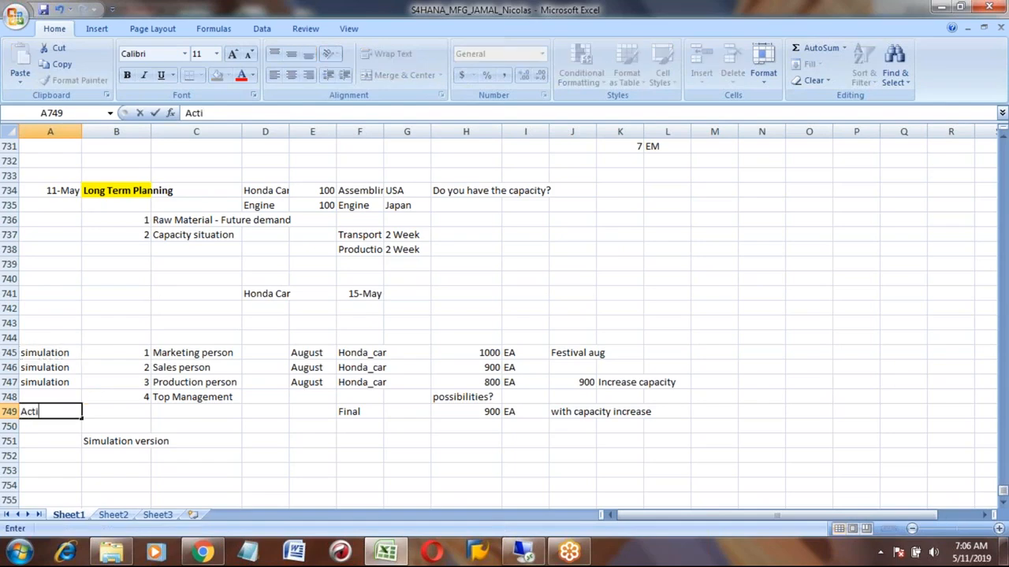
pyautogui.write('ual')
pyautogui.press('Return')
pyautogui.press('Up')
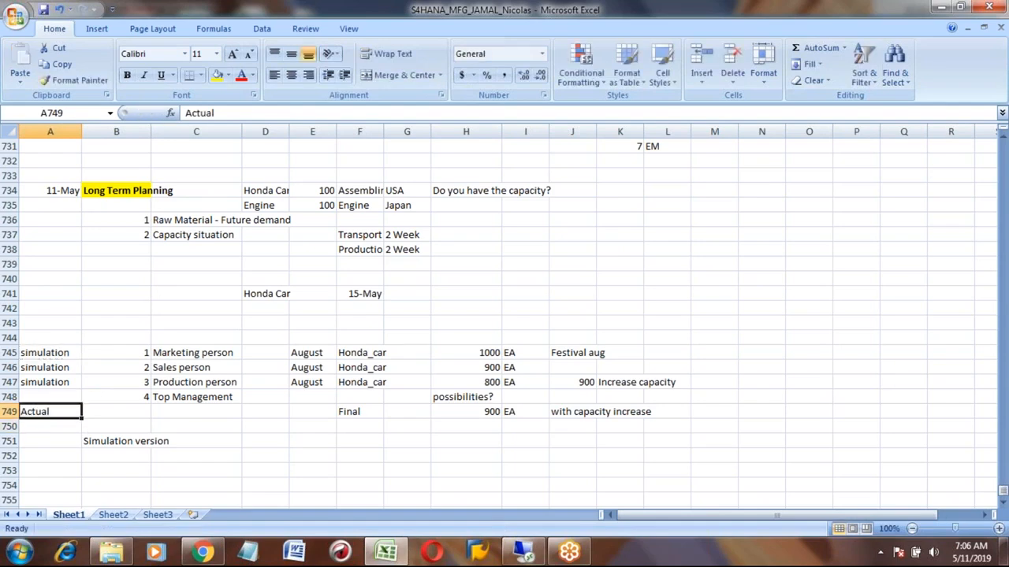
pyautogui.press('Up')
pyautogui.press('Up')
pyautogui.press('Down')
pyautogui.press('Down')
pyautogui.press('Down')
pyautogui.press('Down')
pyautogui.press('Down')
pyautogui.press('Down')
pyautogui.press('Down')
pyautogui.press('Down')
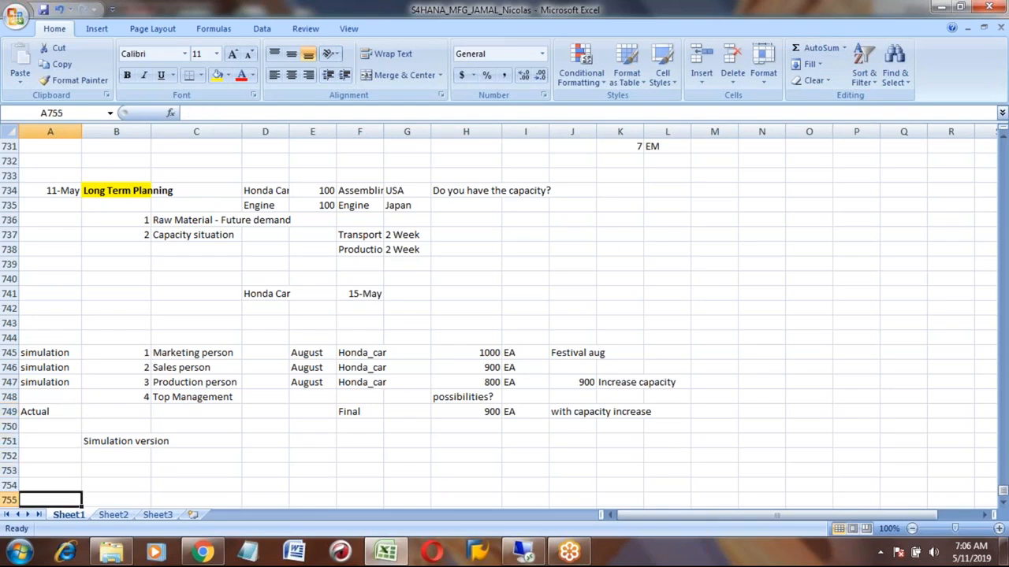
pyautogui.press('Up')
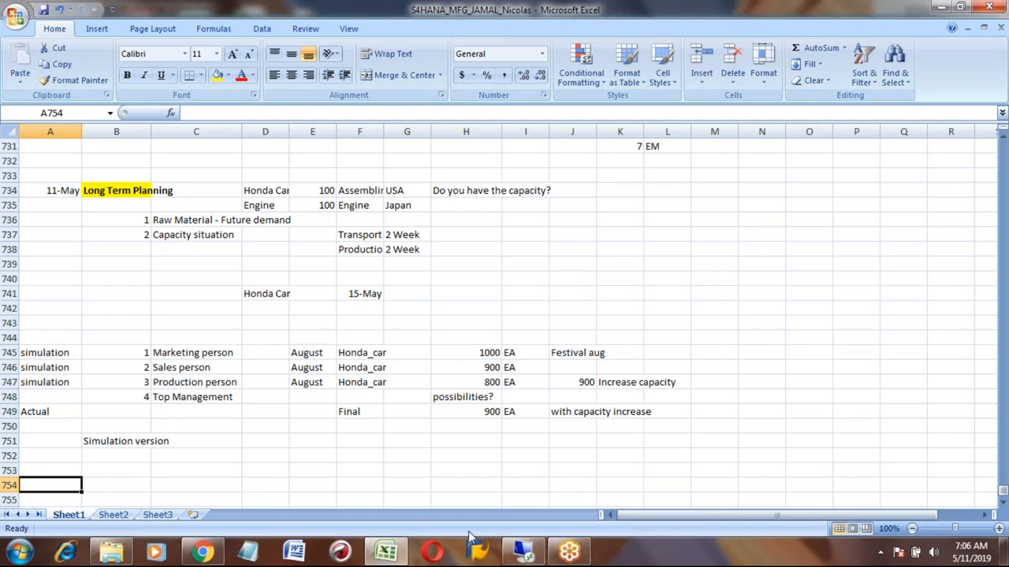
# - Switch to SAP and open the stock/requirements list (MD04) for BICYCLE_RR in plant 7777
pyautogui.click(522, 554)
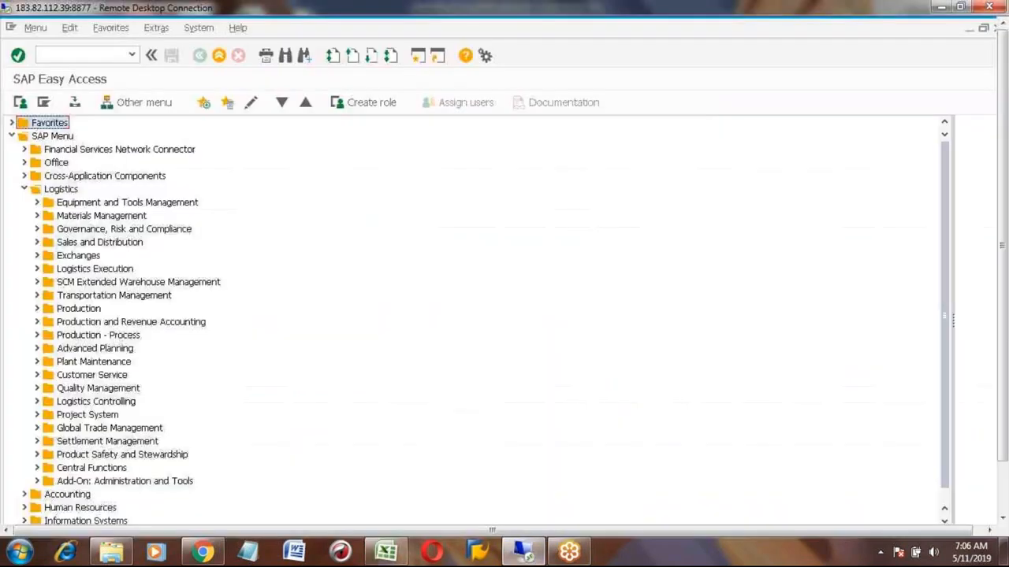
pyautogui.click(66, 55)
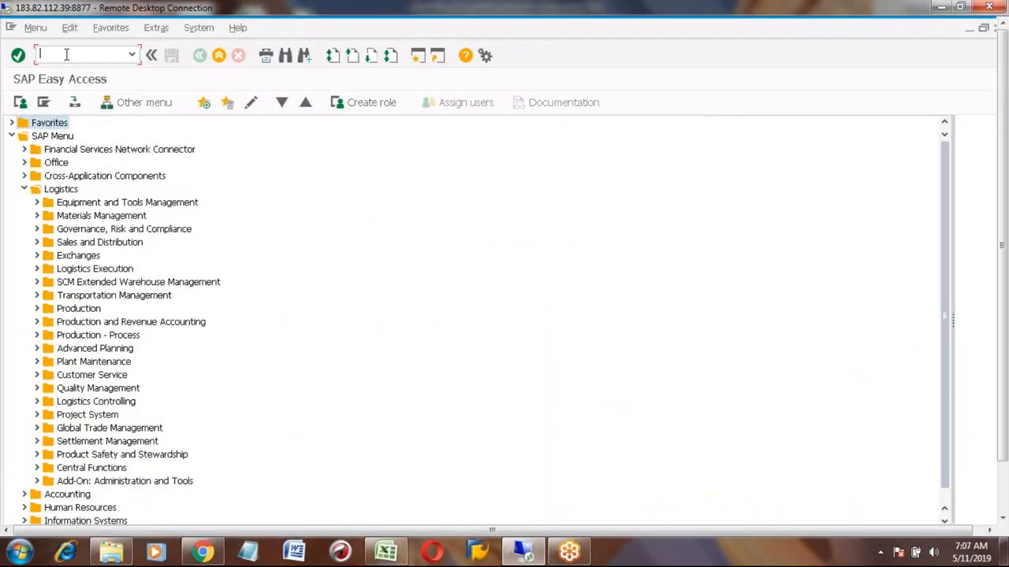
pyautogui.write('md0')
pyautogui.press('BackSpace')
pyautogui.press('BackSpace')
pyautogui.press('BackSpace')
pyautogui.write('m')
pyautogui.write('4')
pyautogui.press('Return')
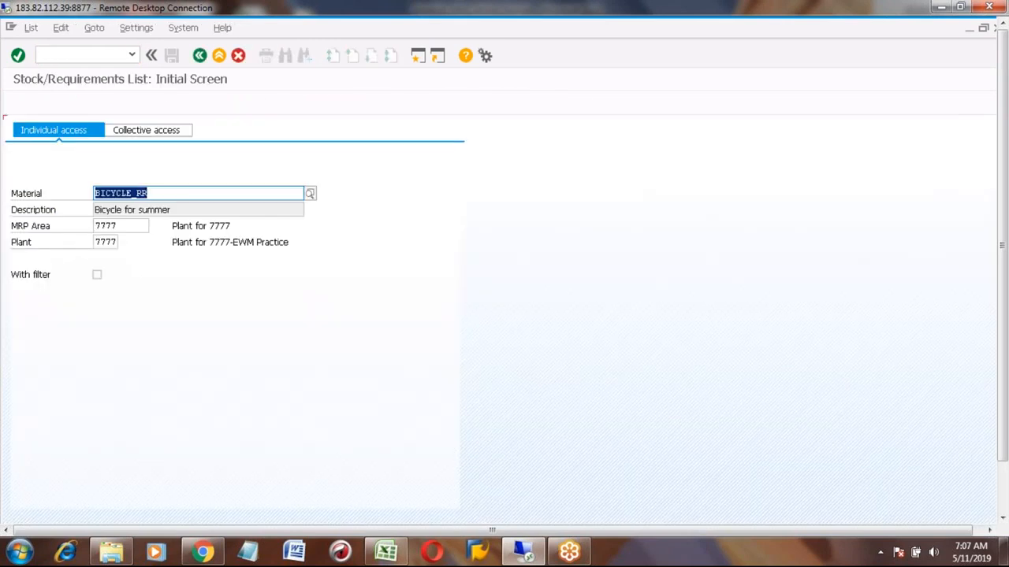
pyautogui.press('Return')
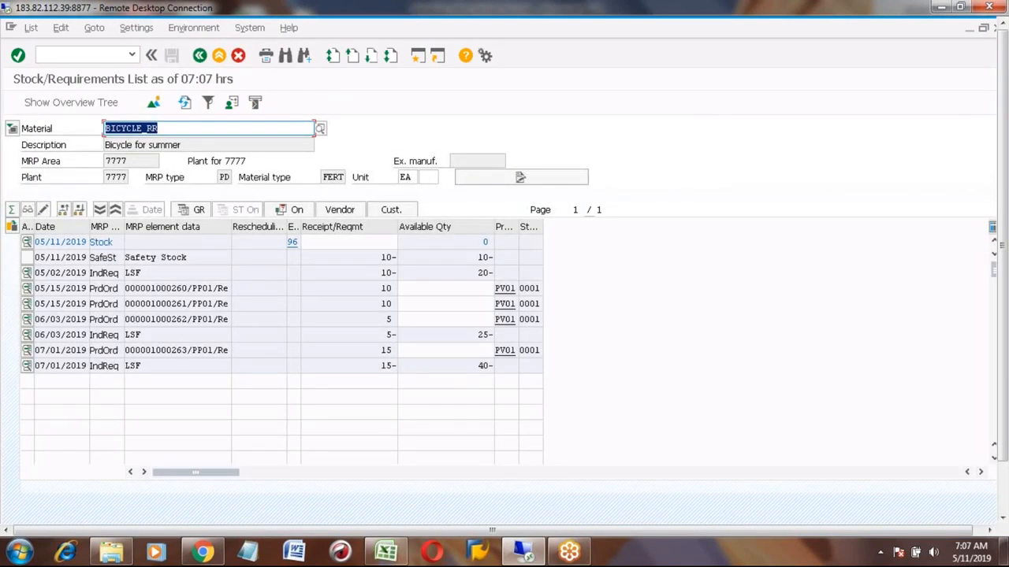
pyautogui.click(216, 56)
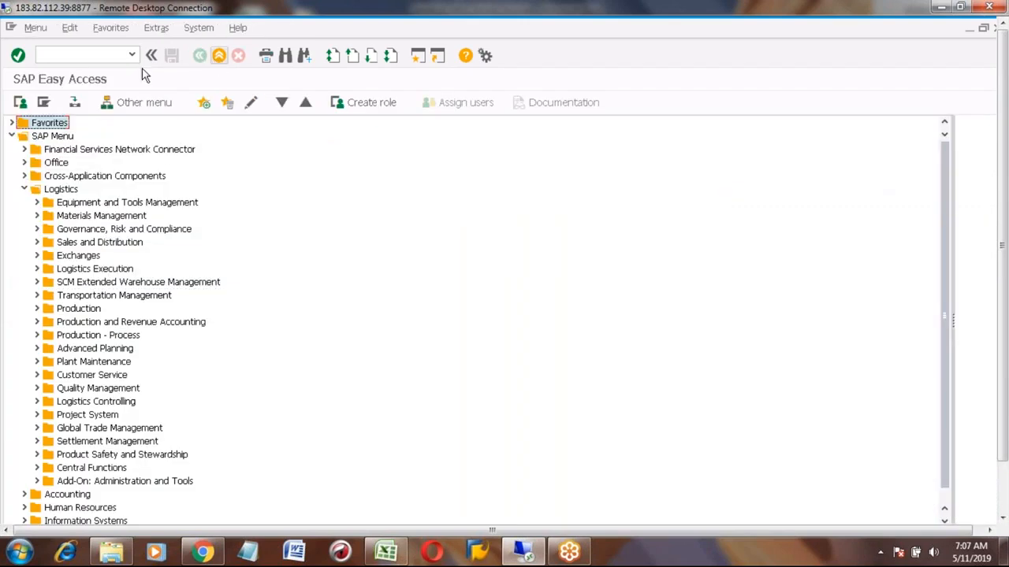
# - Open the stock/requirements list (MD04) again for material HONDA_CAR1 picked from the search for hond
pyautogui.click(98, 57)
pyautogui.write('md04')
pyautogui.press('Return')
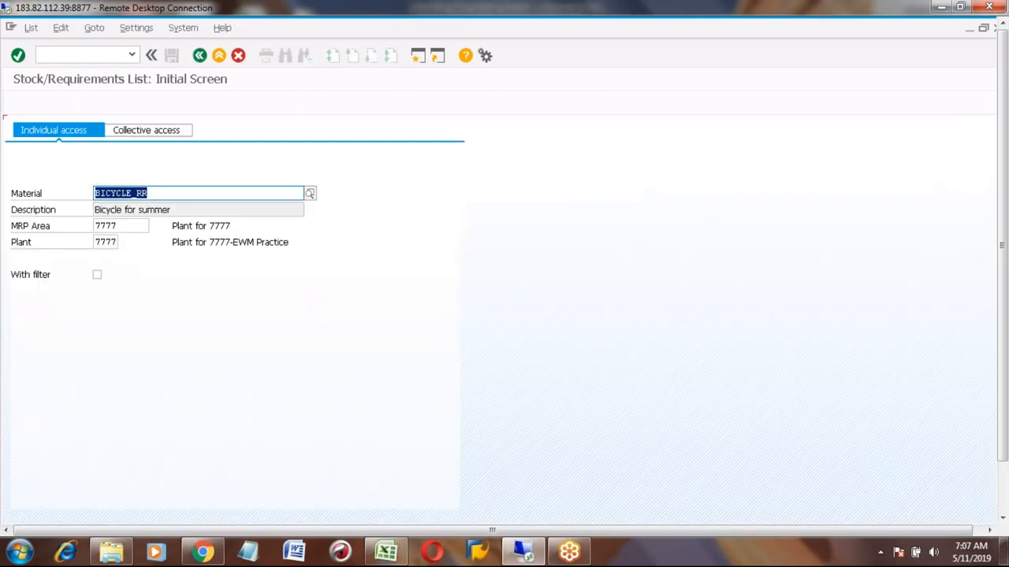
pyautogui.write('hond')
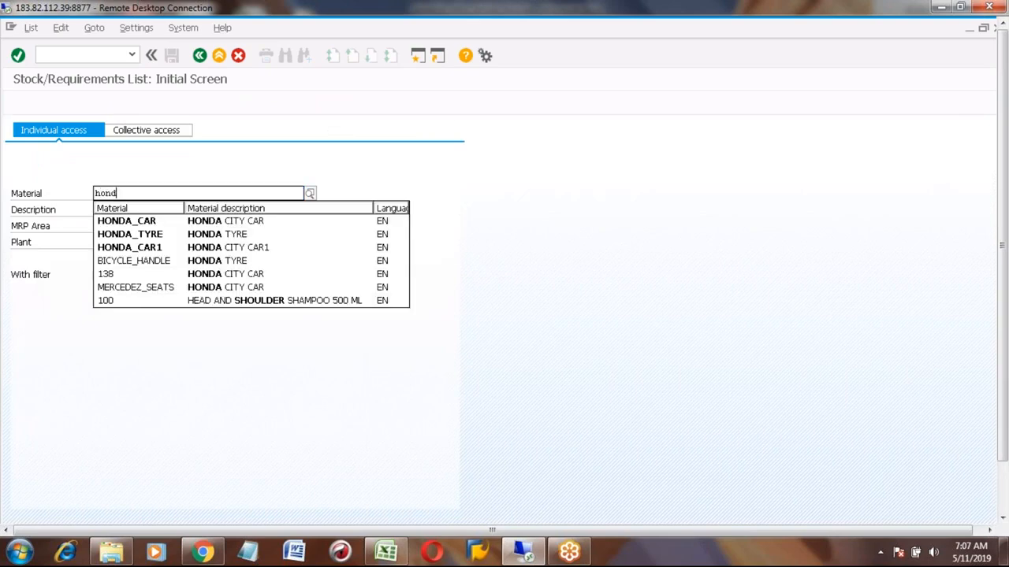
pyautogui.press('Down')
pyautogui.press('Down')
pyautogui.press('Down')
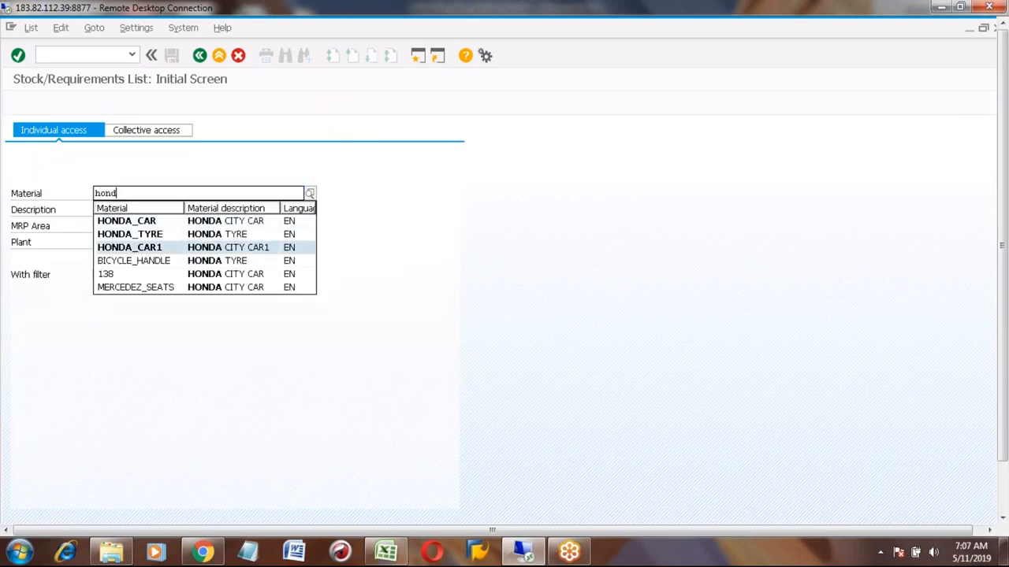
pyautogui.press('Return')
pyautogui.press('Return')
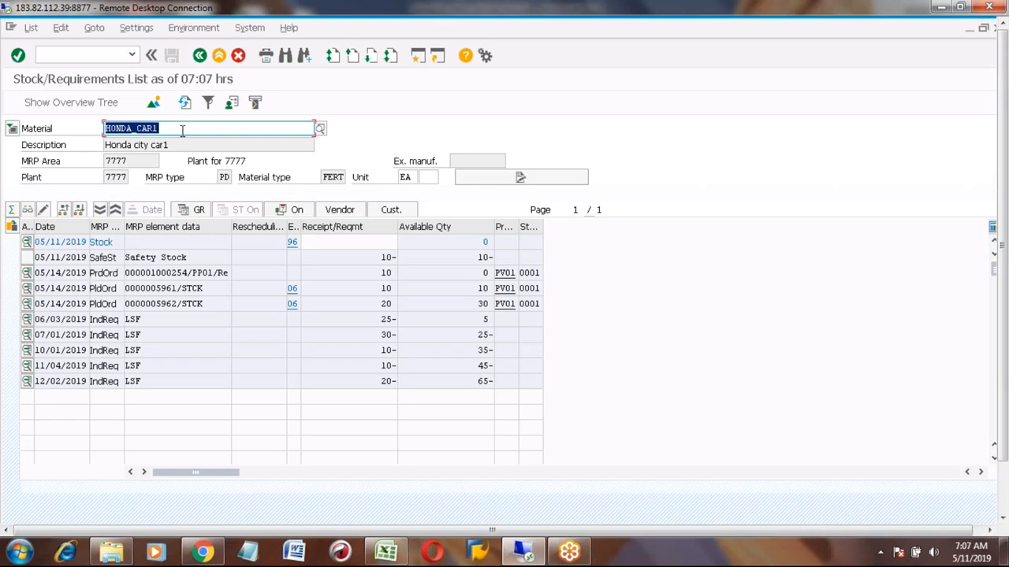
# - Open transaction MD62 to change the planned independent requirements for HONDA_CAR1 in plant 7777
pyautogui.click(219, 56)
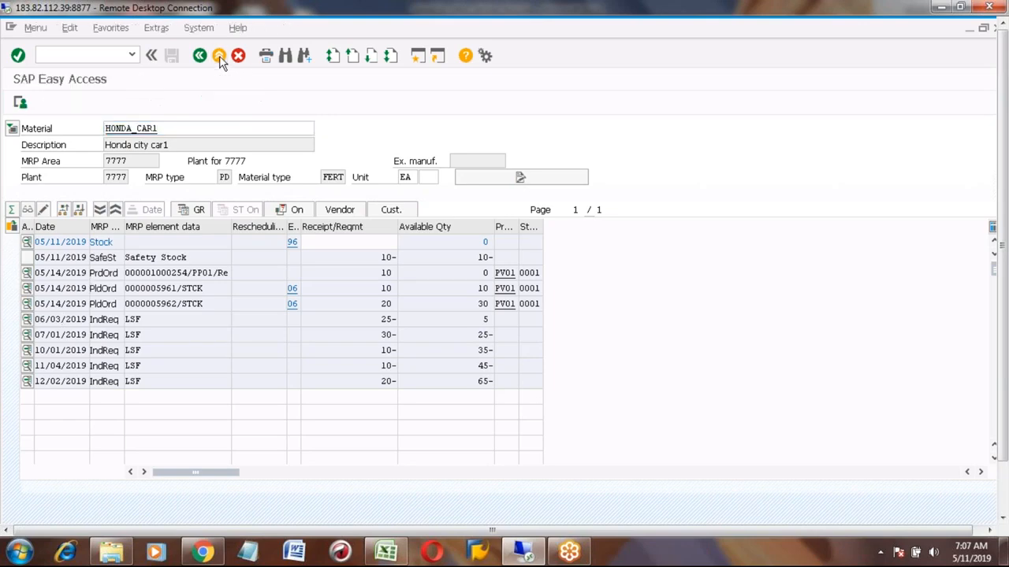
pyautogui.click(100, 56)
pyautogui.write('md62')
pyautogui.press('Return')
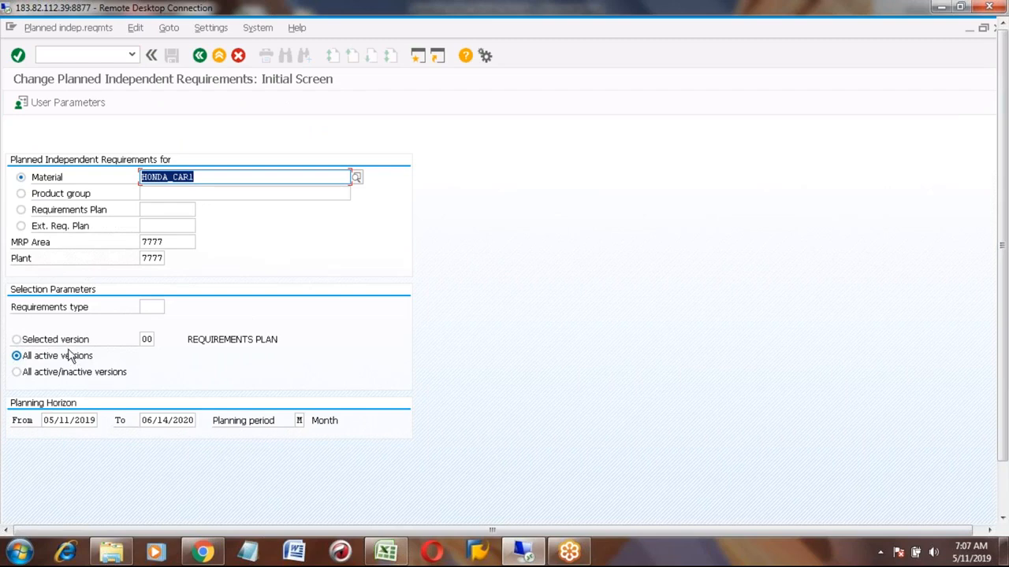
# - Clear the planned independent requirement quantities for HONDA_CAR1 in the planning table and save the change
pyautogui.press('Return')
pyautogui.click(330, 228)
pyautogui.press('Delete')
pyautogui.press('Delete')
pyautogui.press('Tab')
pyautogui.press('Delete')
pyautogui.press('Tab')
pyautogui.press('Tab')
pyautogui.press('Tab')
pyautogui.press('Delete')
pyautogui.press('Tab')
pyautogui.press('Delete')
pyautogui.press('Tab')
pyautogui.press('Delete')
pyautogui.press('Return')
pyautogui.click(171, 57)
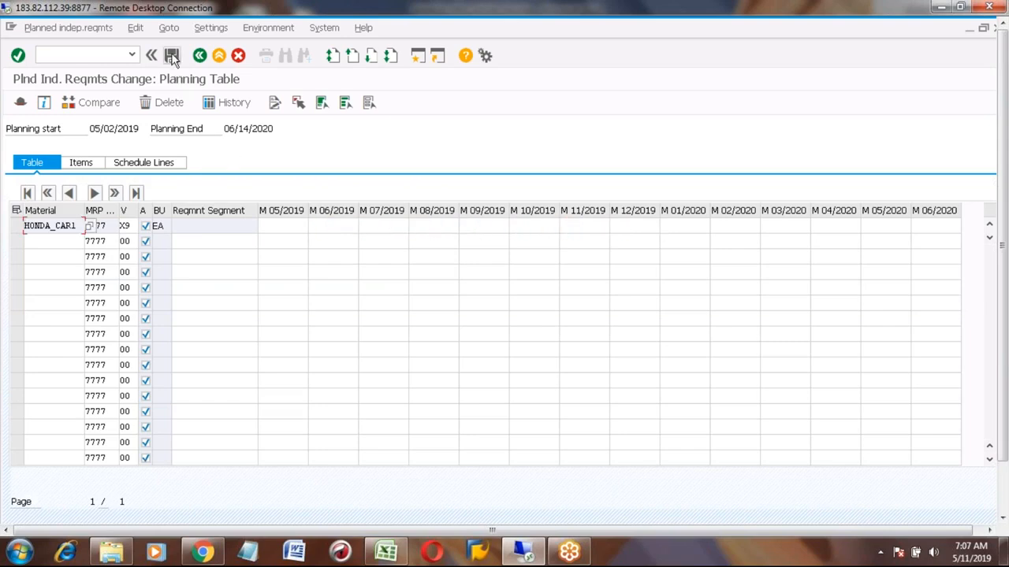
# - Open the stock/requirements list (MD04) for HONDA_CAR1 in plant 7777
pyautogui.click(199, 56)
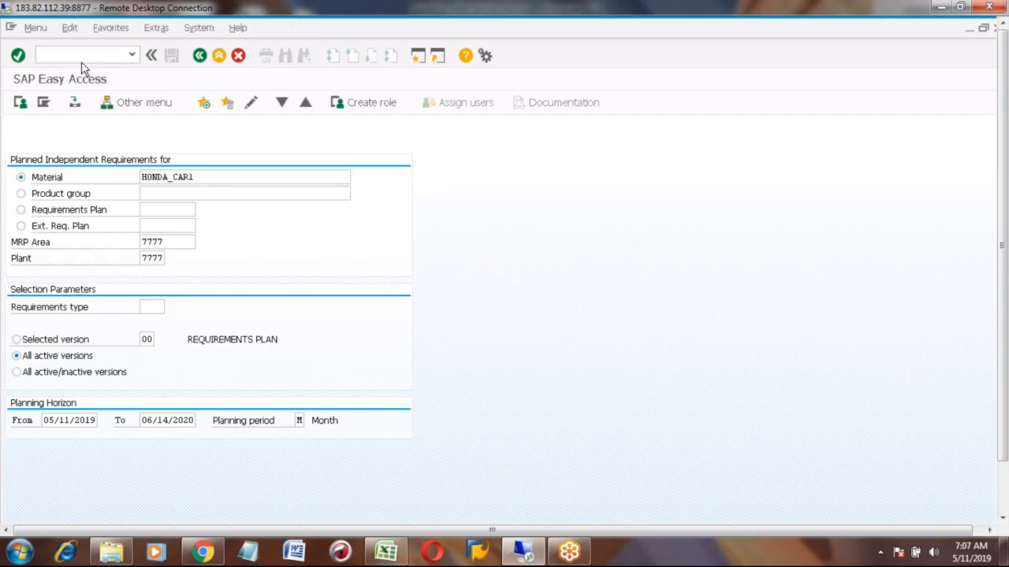
pyautogui.write('md04')
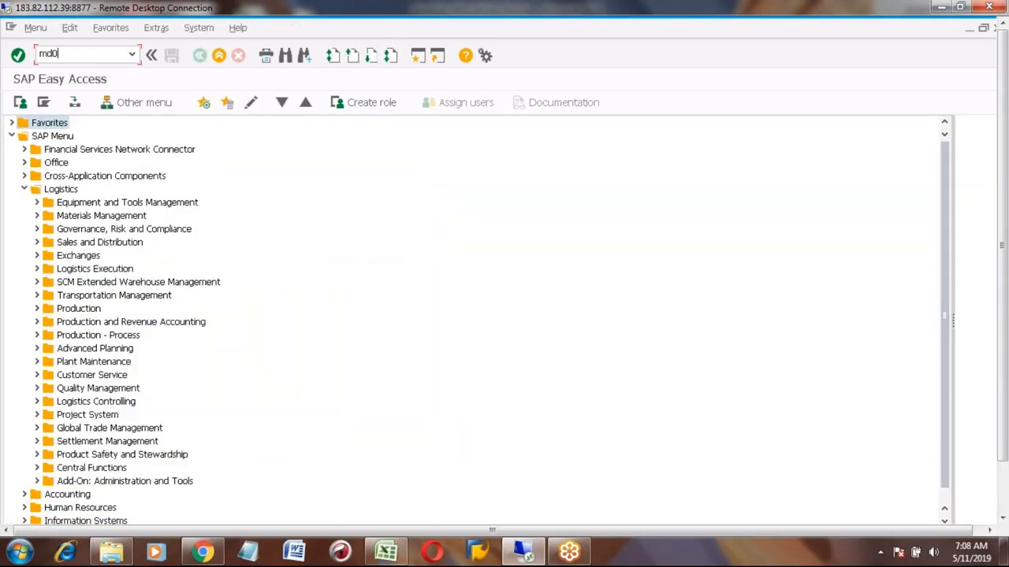
pyautogui.press('Return')
pyautogui.press('Return')
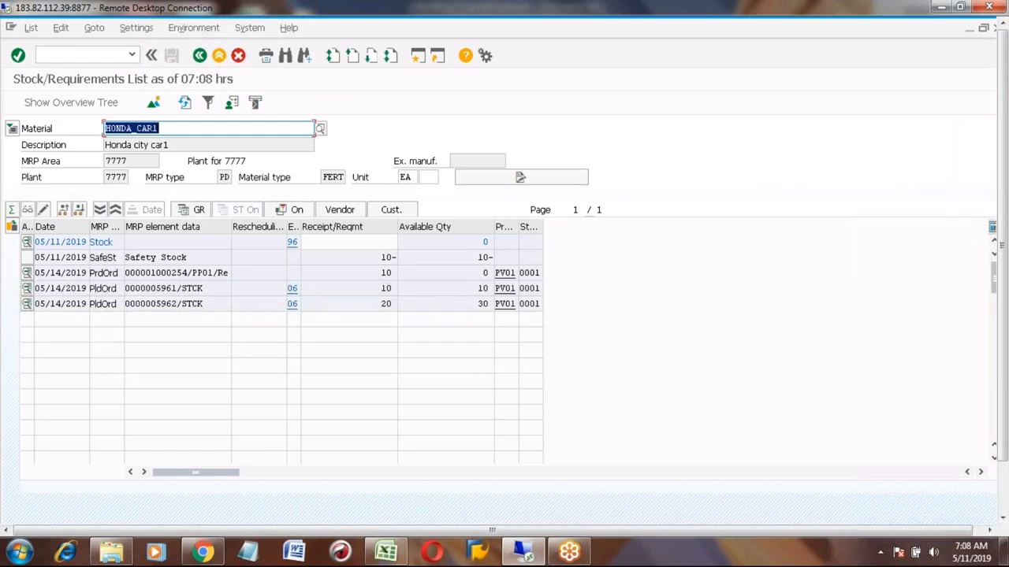
# - Open planned order 5961 for change and delete it
pyautogui.click(27, 288)
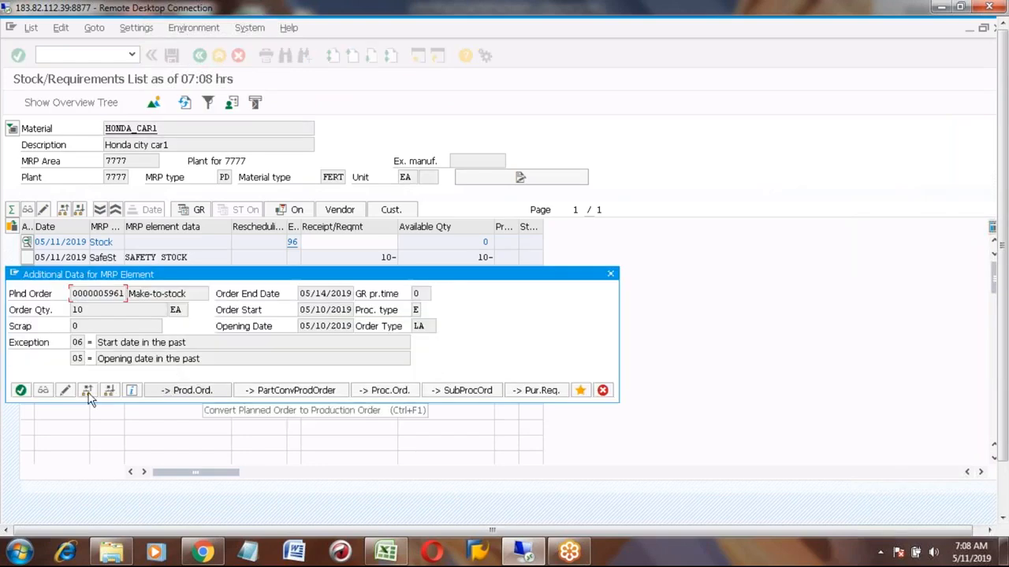
pyautogui.click(65, 390)
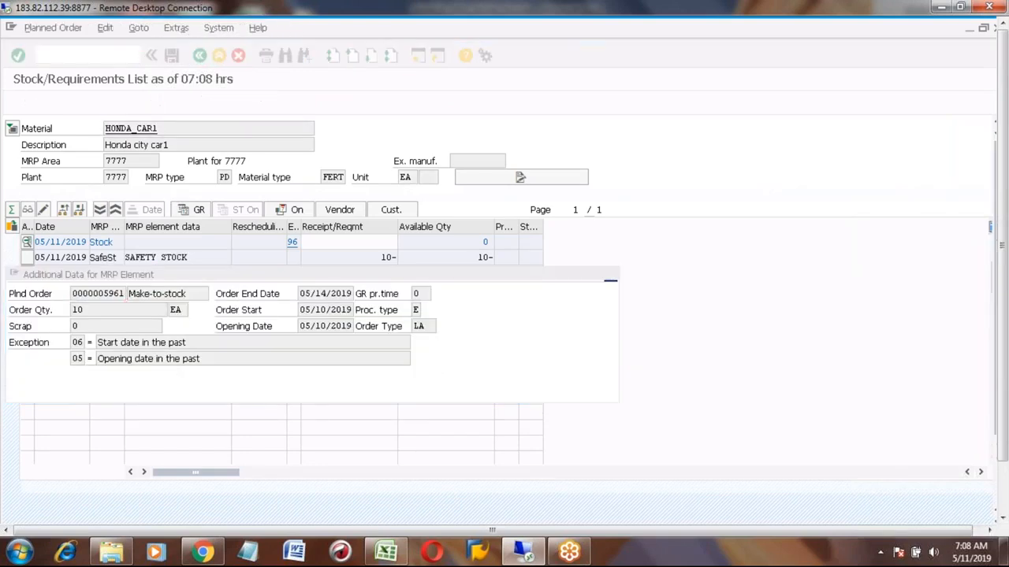
pyautogui.click(106, 28)
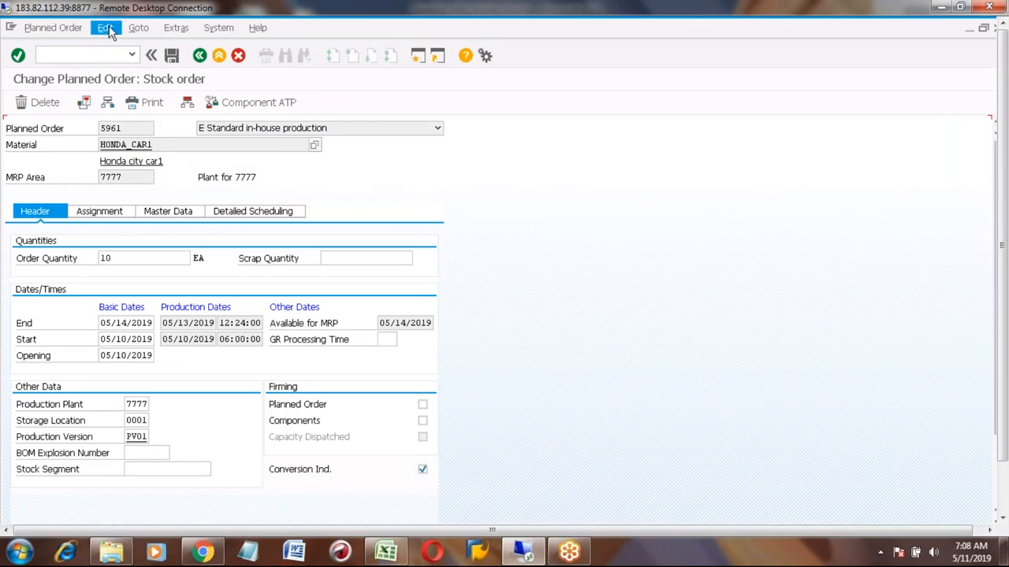
pyautogui.click(32, 103)
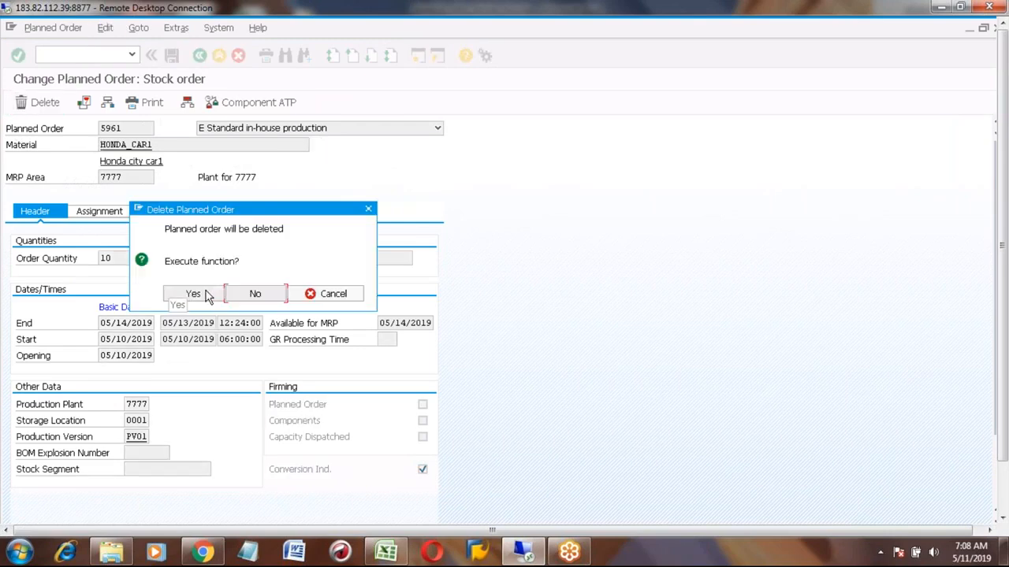
pyautogui.click(207, 294)
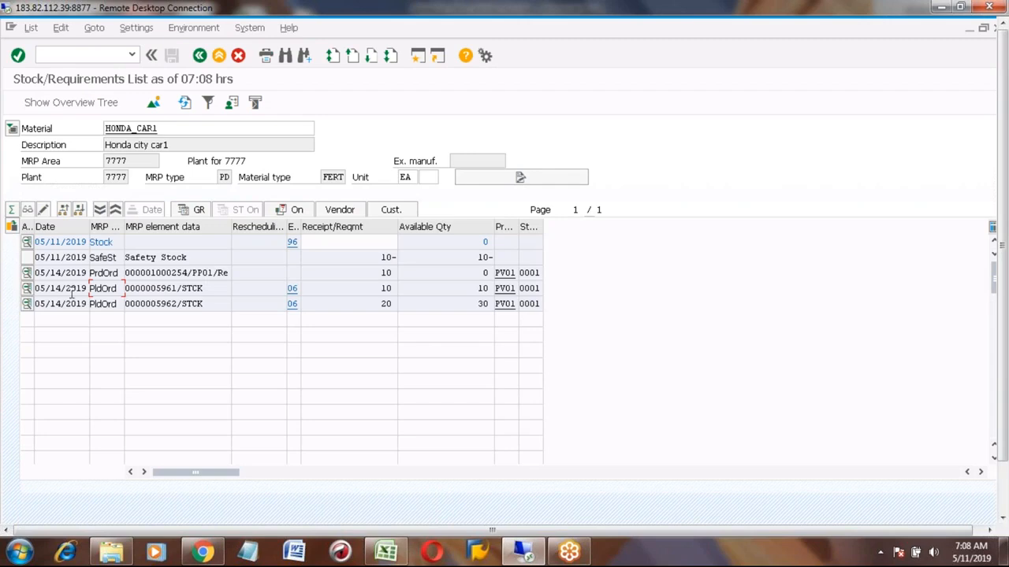
# - Delete planned order 5962 the same way and refresh the stock/requirements list
pyautogui.click(27, 304)
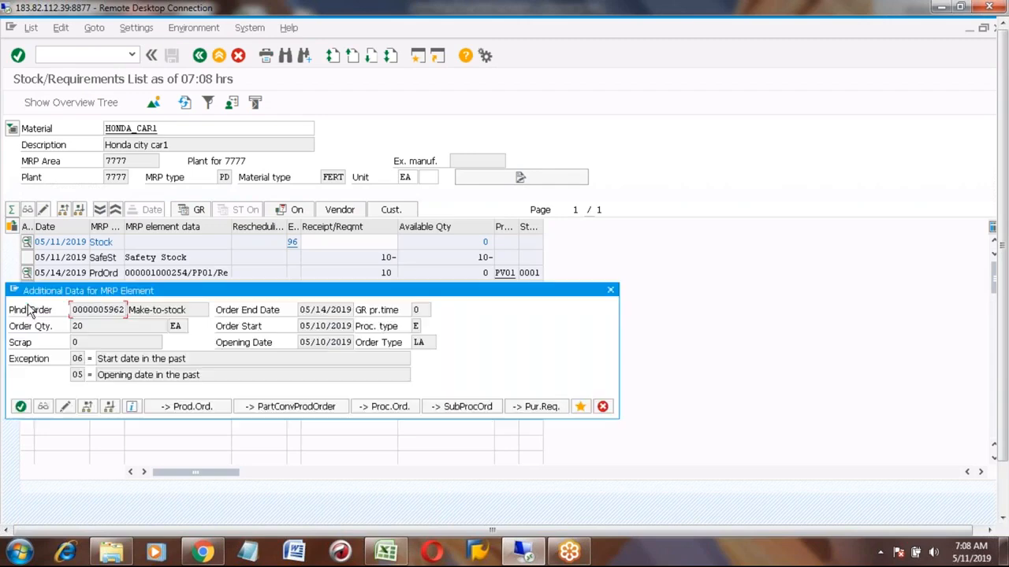
pyautogui.click(66, 407)
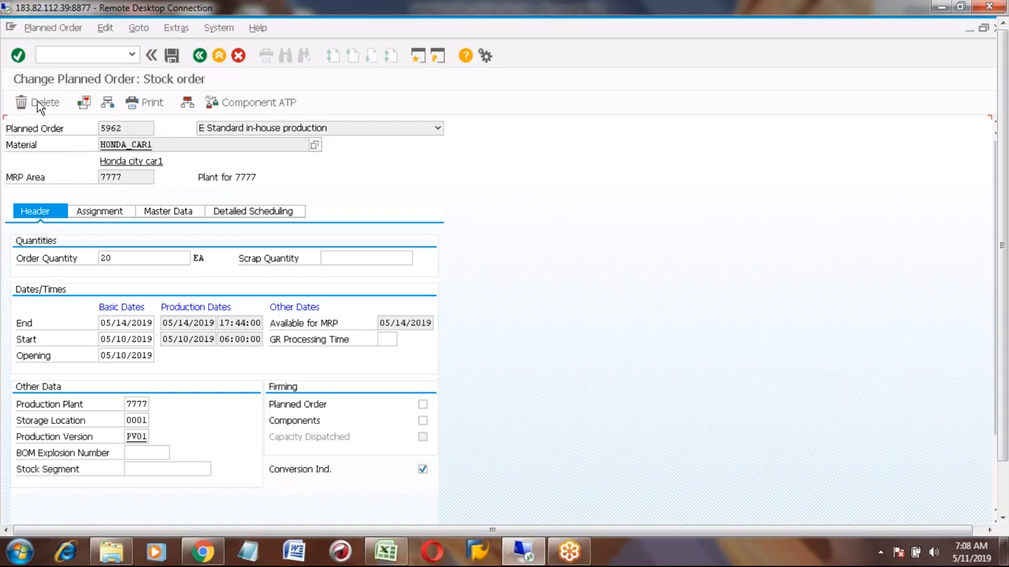
pyautogui.click(41, 102)
pyautogui.click(192, 294)
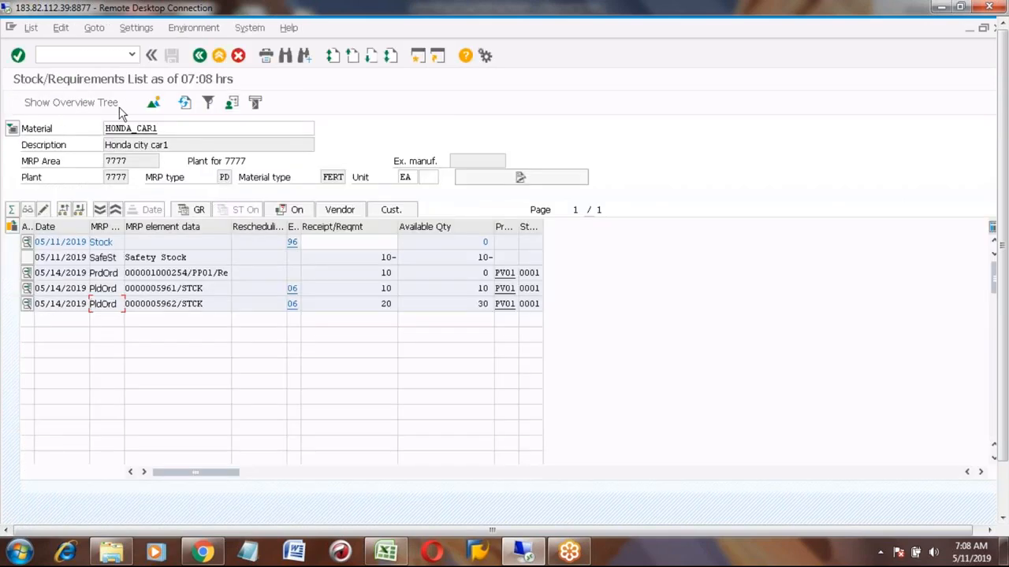
pyautogui.click(184, 103)
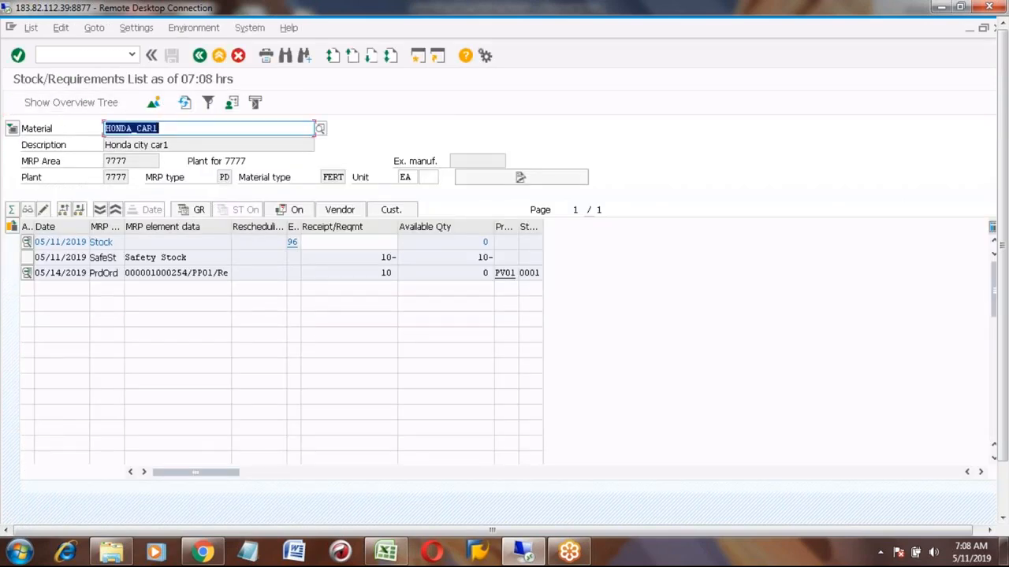
# - Set production order 1000254 to Complete Technically and save the order
pyautogui.click(27, 273)
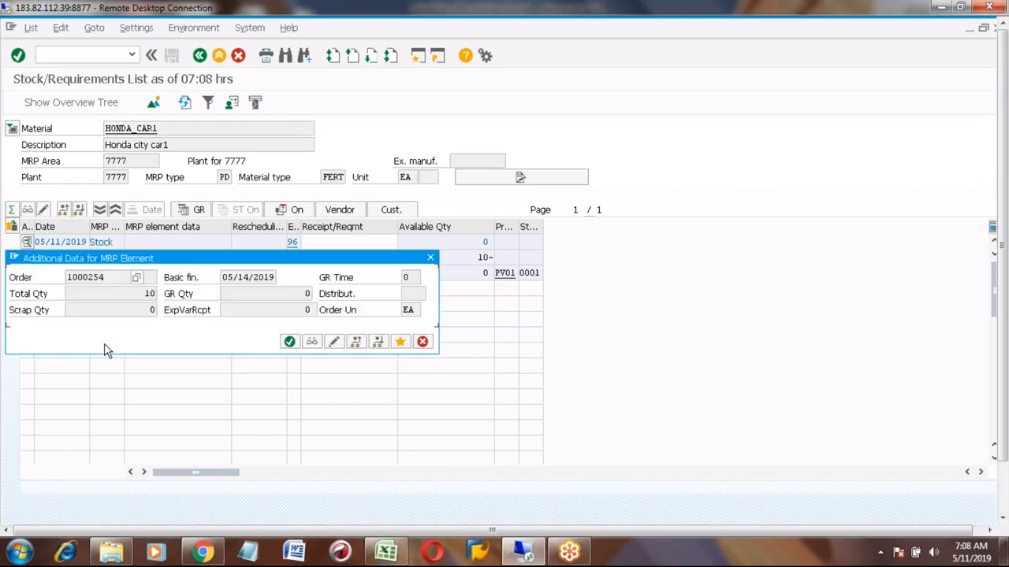
pyautogui.click(333, 341)
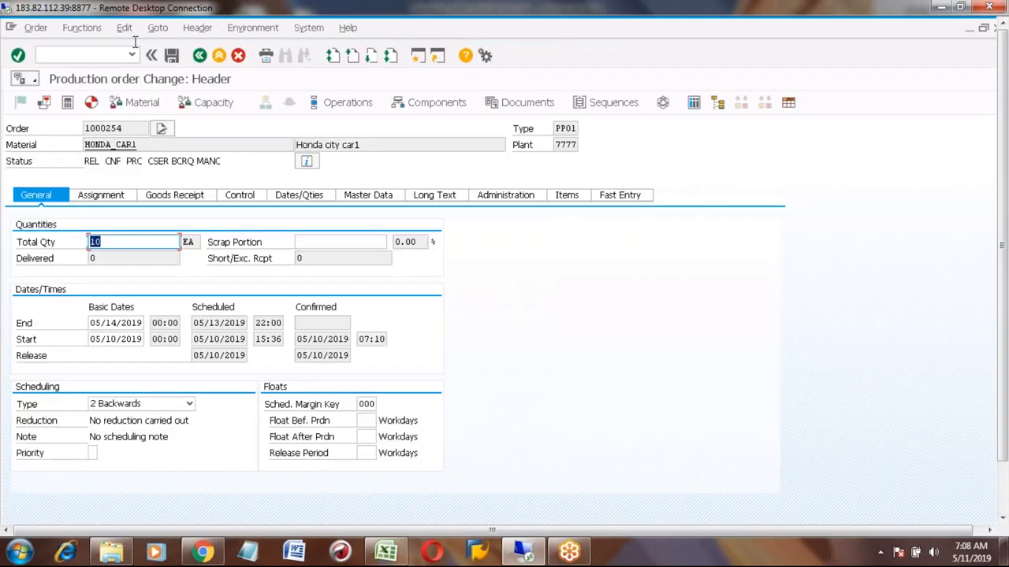
pyautogui.click(81, 28)
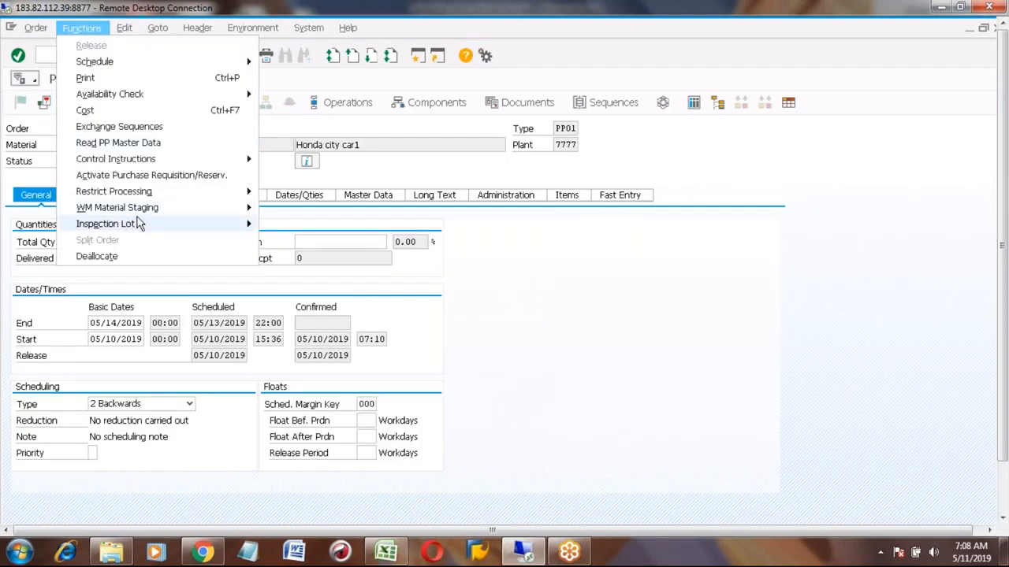
pyautogui.moveTo(192, 190)
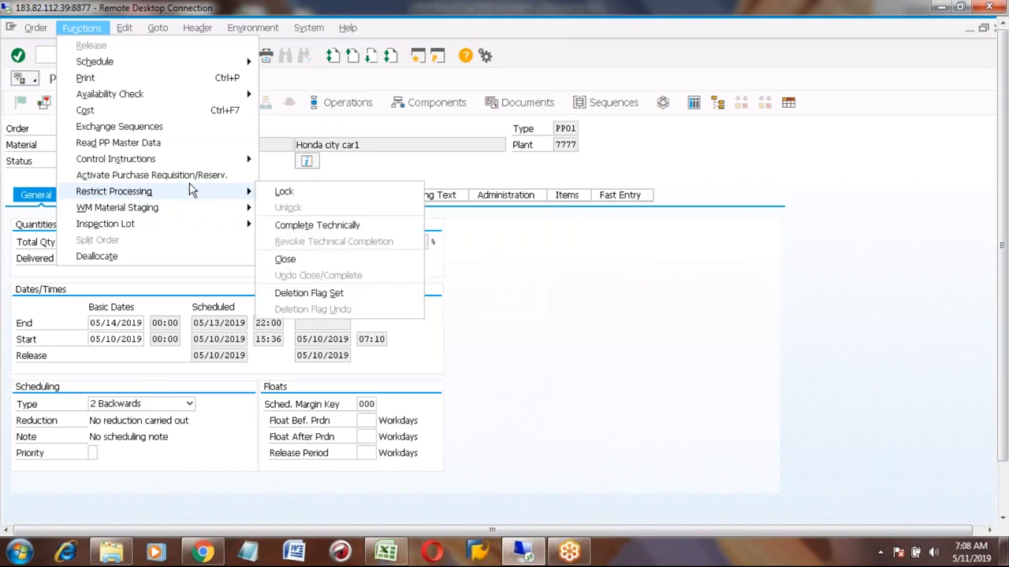
pyautogui.click(297, 226)
pyautogui.click(189, 296)
pyautogui.click(200, 54)
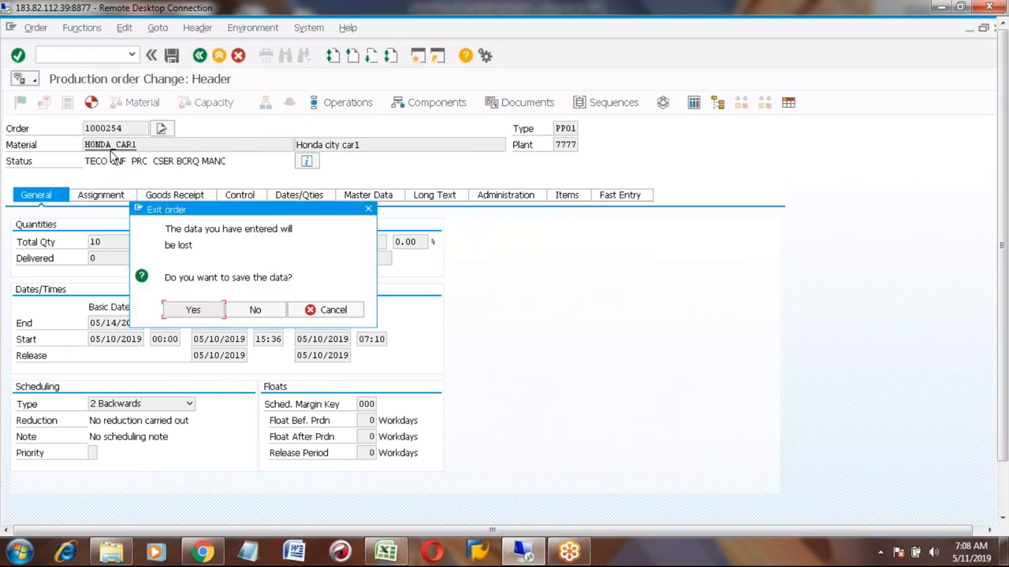
pyautogui.click(190, 312)
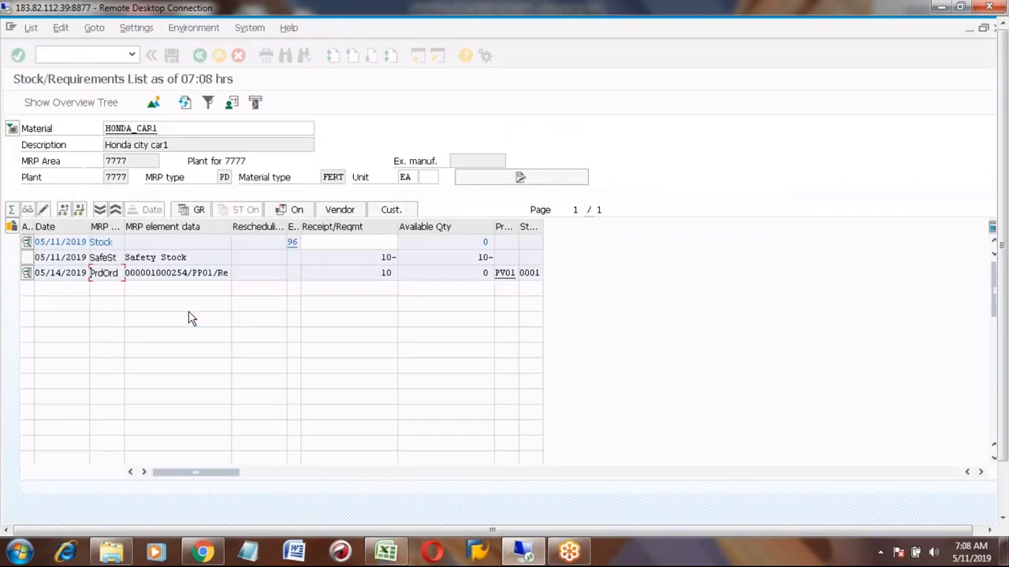
# - Refresh and reopen the stock/requirements list (MD04) for HONDA_CAR1 to review the remaining elements
pyautogui.click(184, 102)
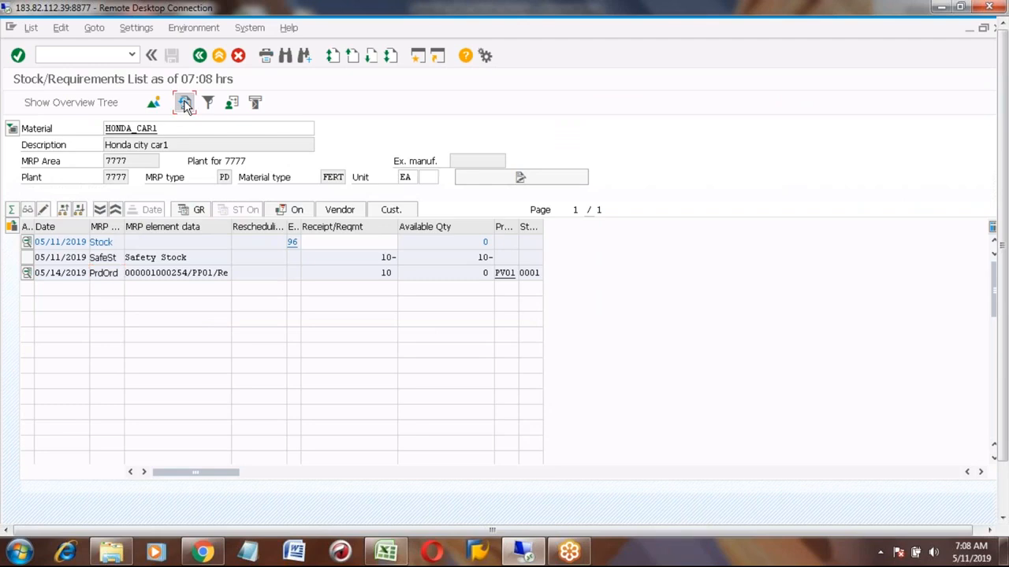
pyautogui.click(219, 56)
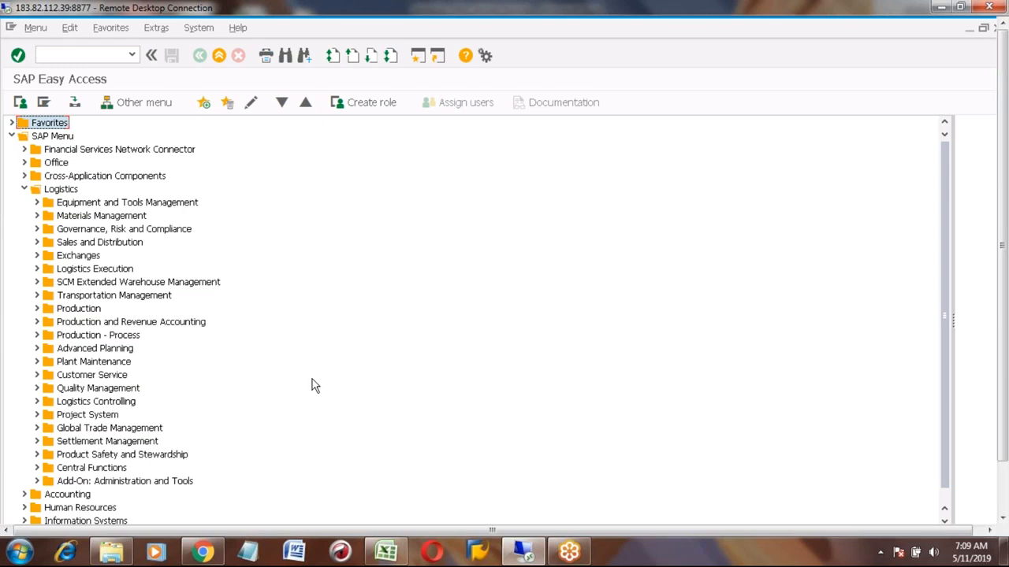
pyautogui.click(92, 52)
pyautogui.write('md04')
pyautogui.press('Return')
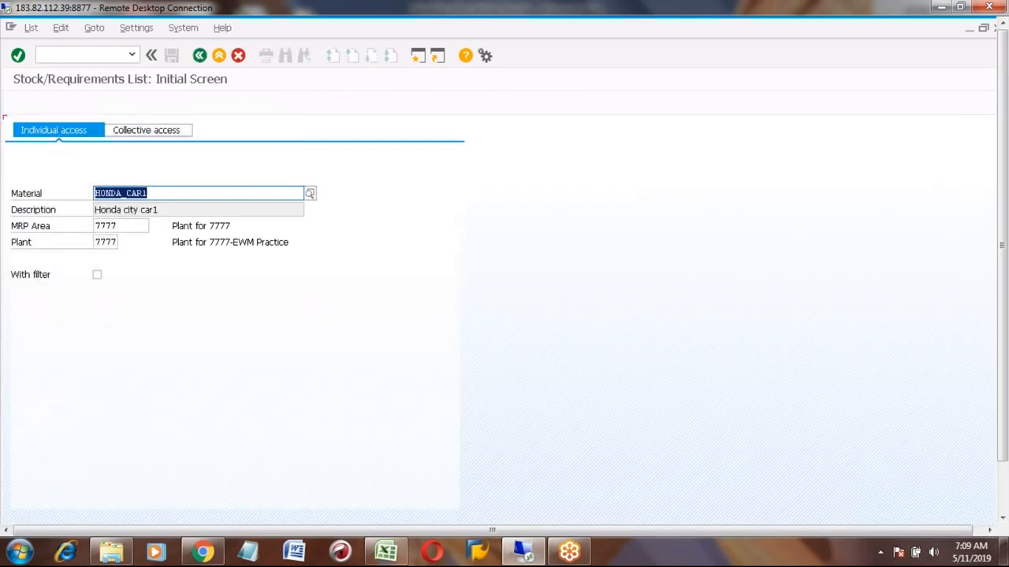
pyautogui.press('Return')
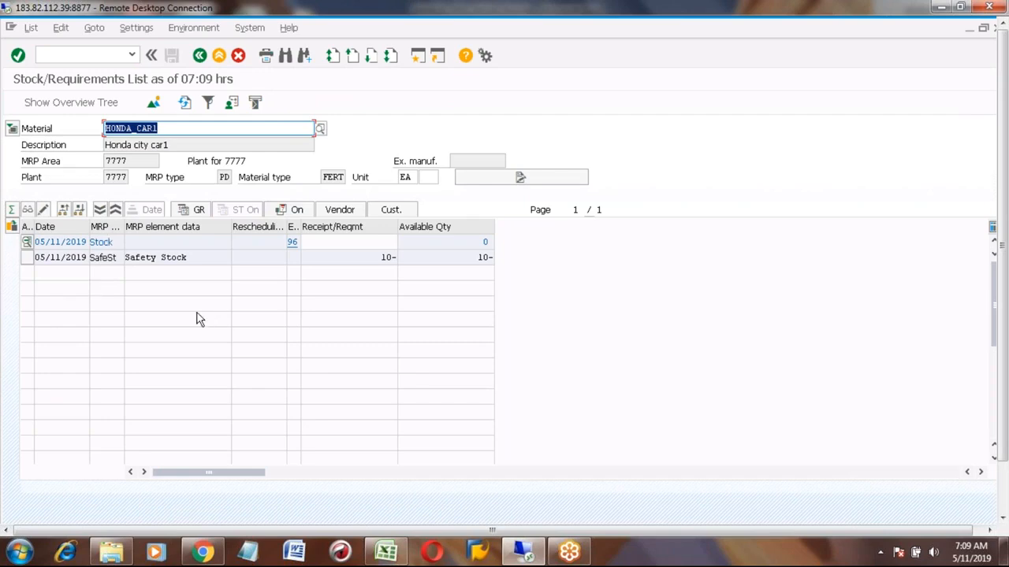
pyautogui.click(219, 57)
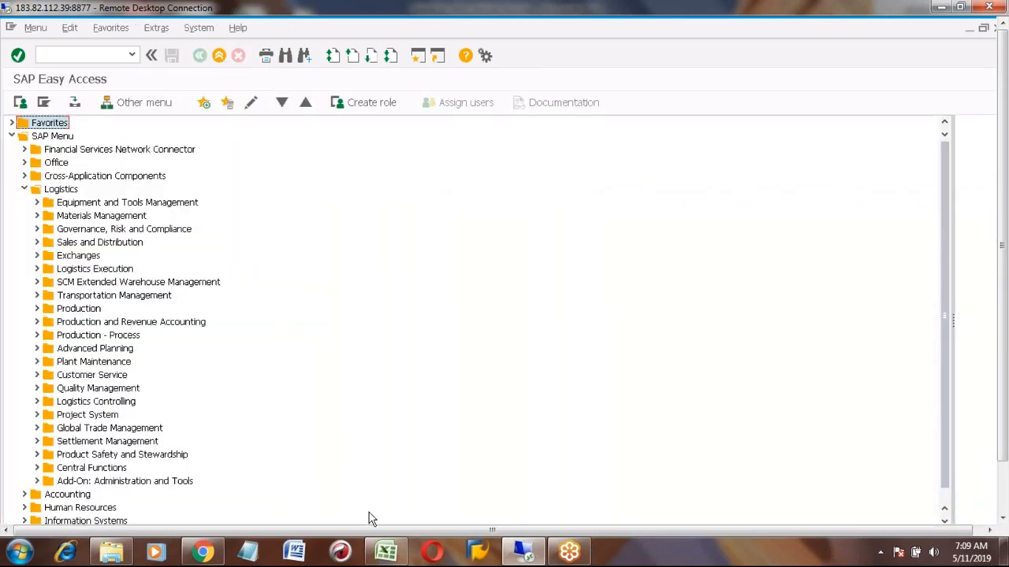
# - Switch to Excel and enter Master data in B754
pyautogui.click(381, 556)
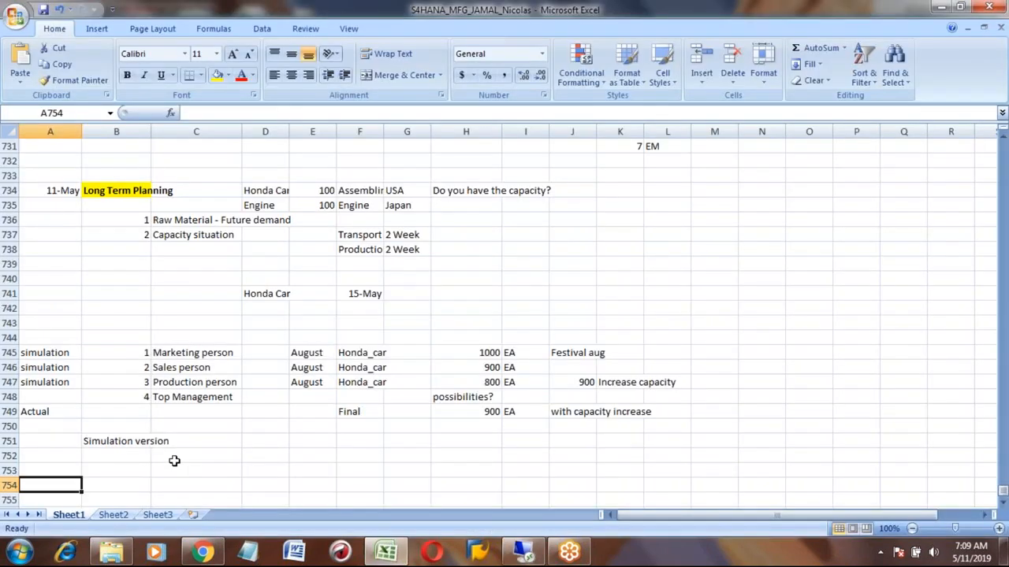
pyautogui.press('Right')
pyautogui.write('Master data')
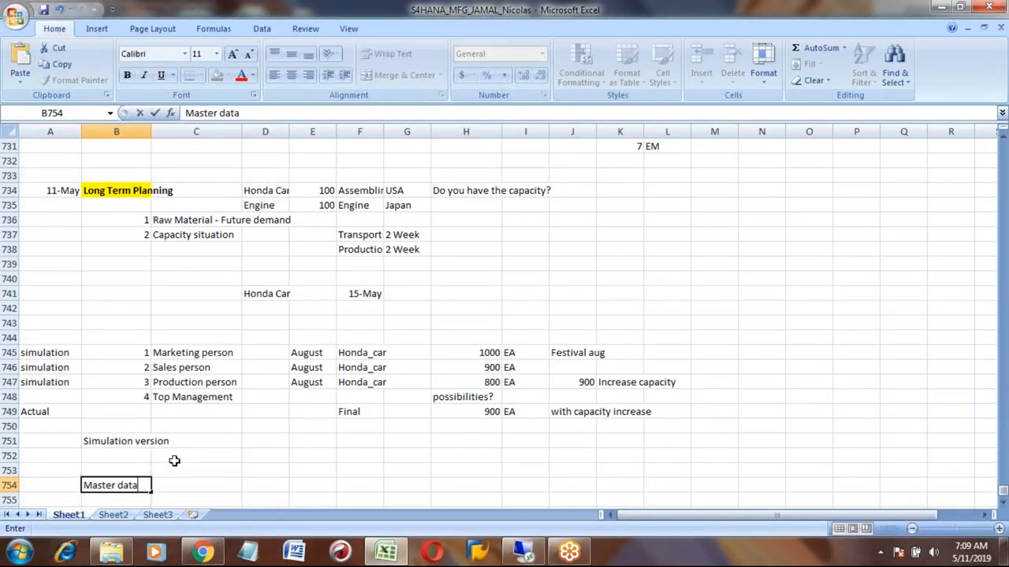
pyautogui.press('Return')
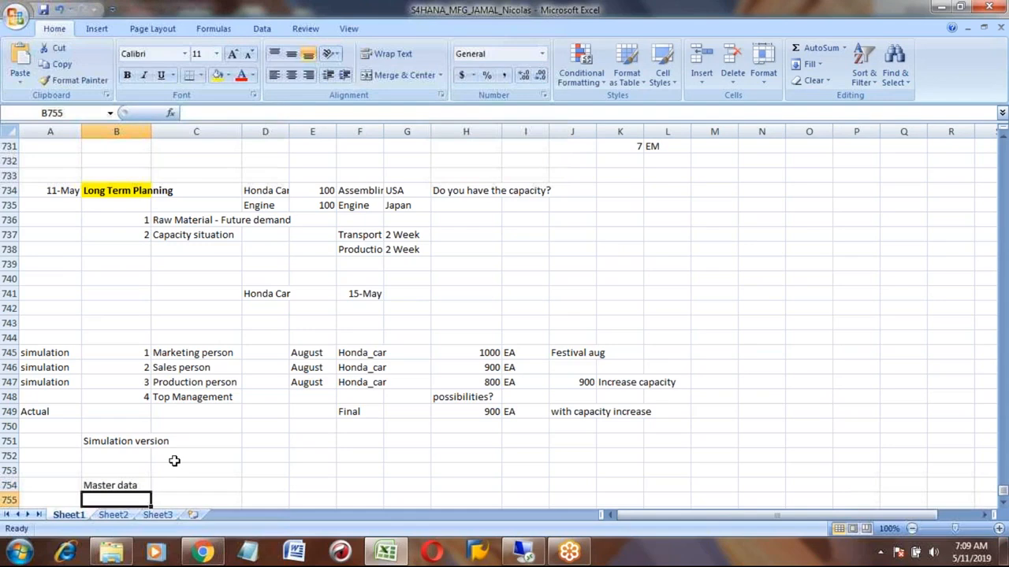
# - Enter Can be used normal master data in C755
pyautogui.scroll(-1, 174, 461)
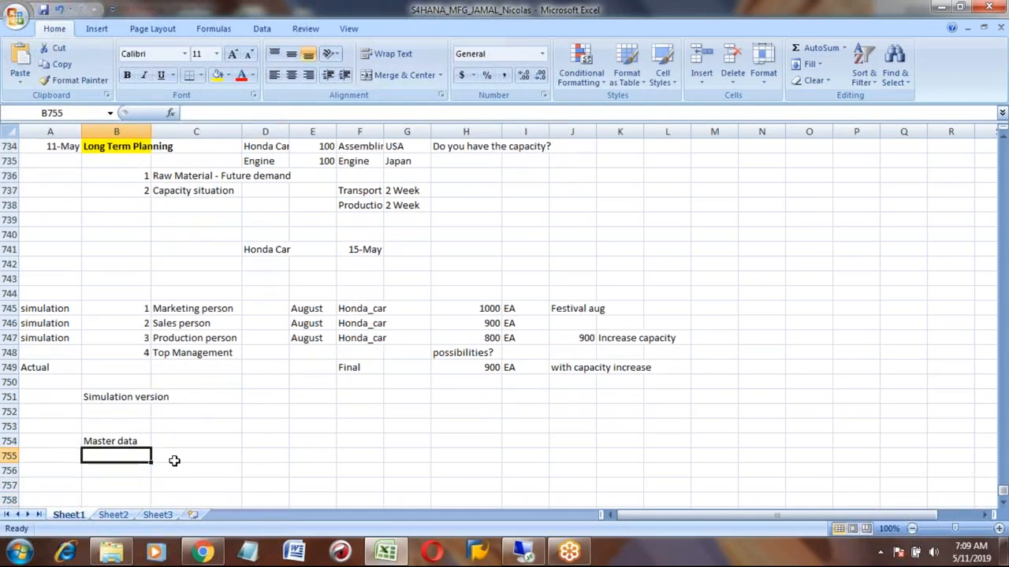
pyautogui.click(174, 461)
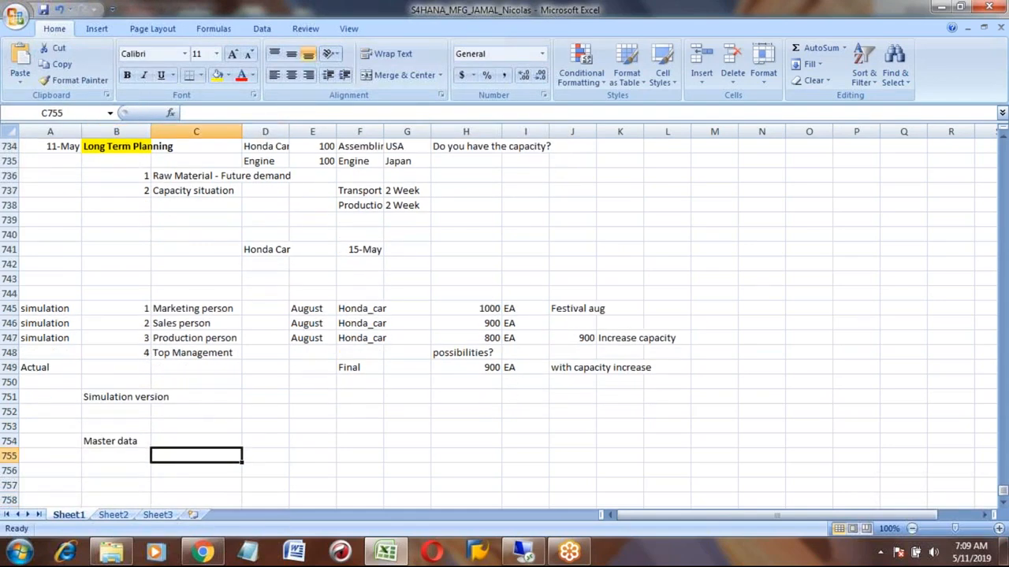
pyautogui.write('D')
pyautogui.press('BackSpace')
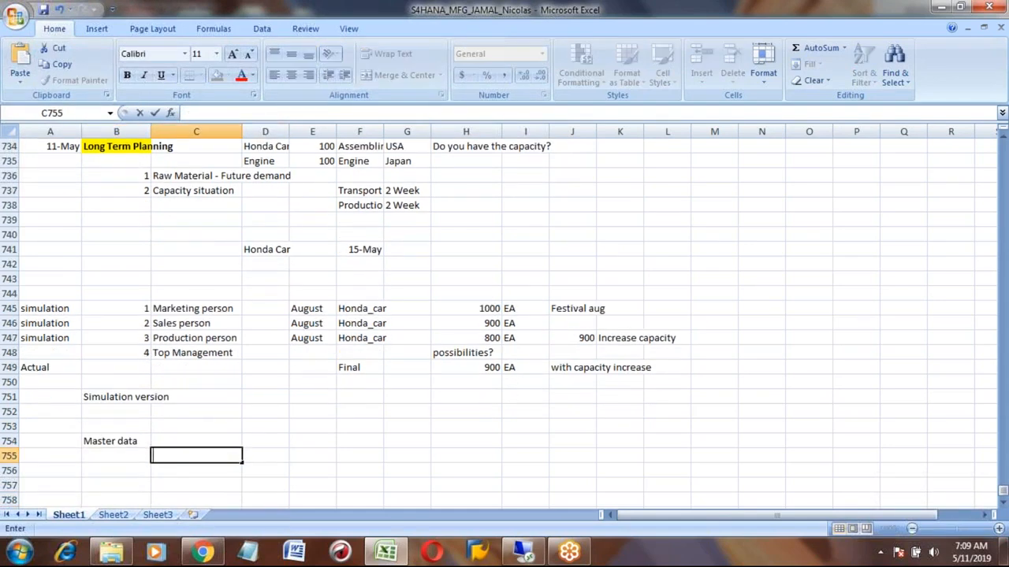
pyautogui.write('Can be used nor')
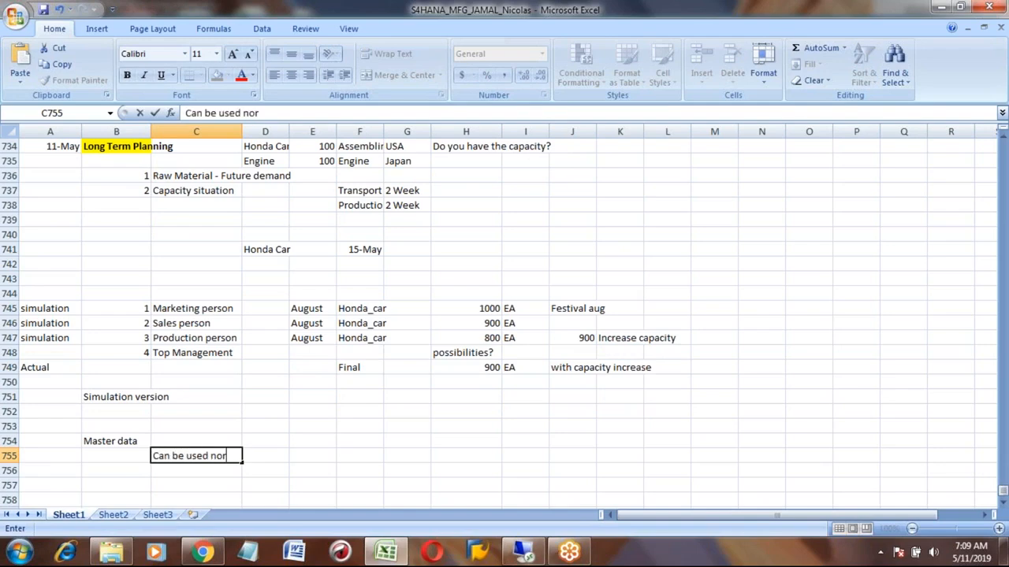
pyautogui.write('mal master data')
pyautogui.press('Return')
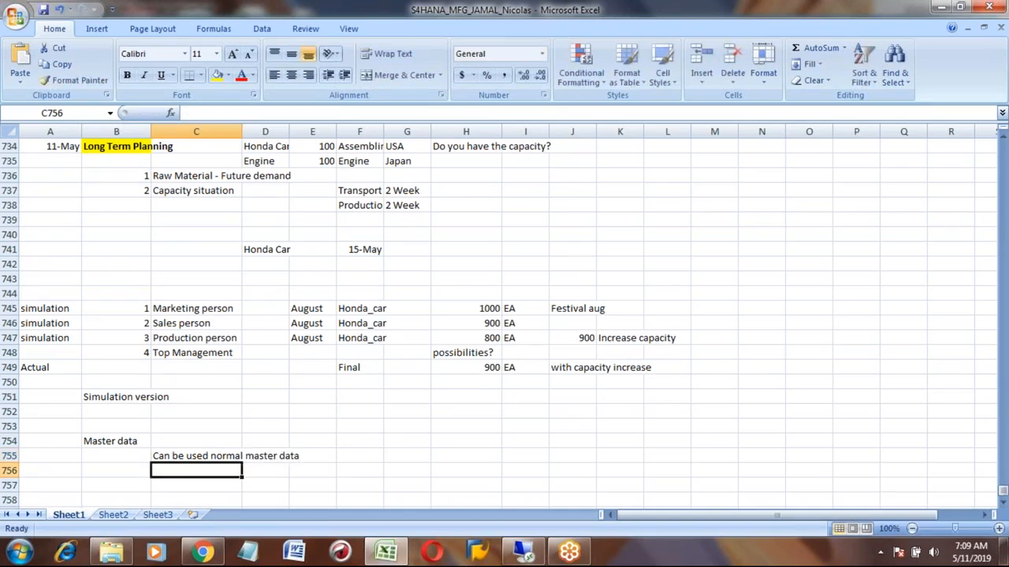
pyautogui.press('Up')
pyautogui.press('Down')
pyautogui.press('Down')
pyautogui.press('Down')
pyautogui.press('Down')
pyautogui.press('Down')
pyautogui.press('Down')
pyautogui.press('Down')
pyautogui.press('Down')
pyautogui.press('Down')
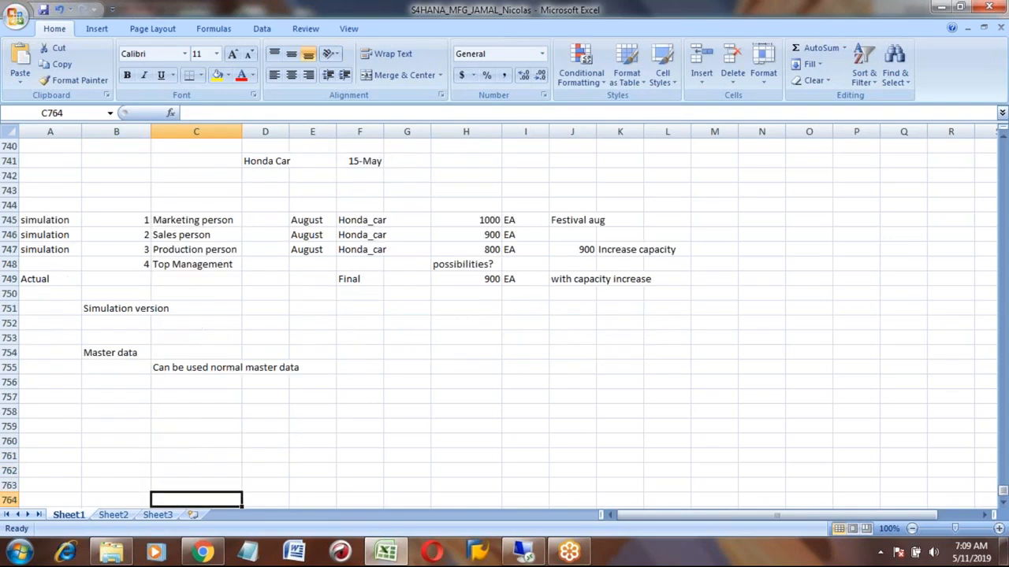
pyautogui.press('Up')
pyautogui.press('Up')
pyautogui.press('Up')
pyautogui.press('Up')
pyautogui.press('Up')
pyautogui.press('Up')
pyautogui.press('Up')
pyautogui.press('Up')
pyautogui.press('Up')
pyautogui.press('Down')
pyautogui.press('Down')
pyautogui.press('Up')
pyautogui.press('Up')
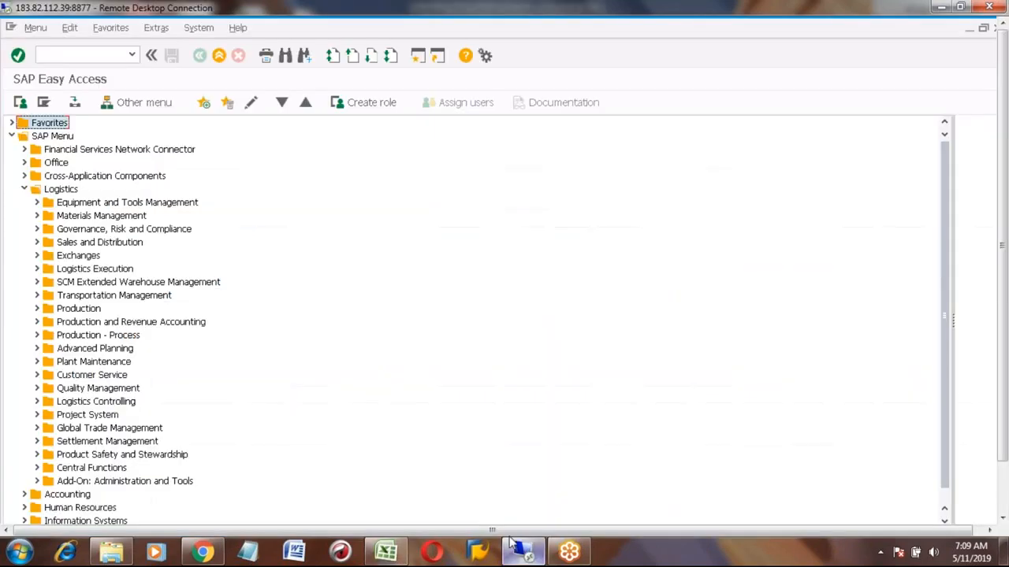
# - Switch to SAP and open work center WC001 in plant 7777 for change, viewing its capacity header details
pyautogui.click(523, 552)
pyautogui.click(106, 56)
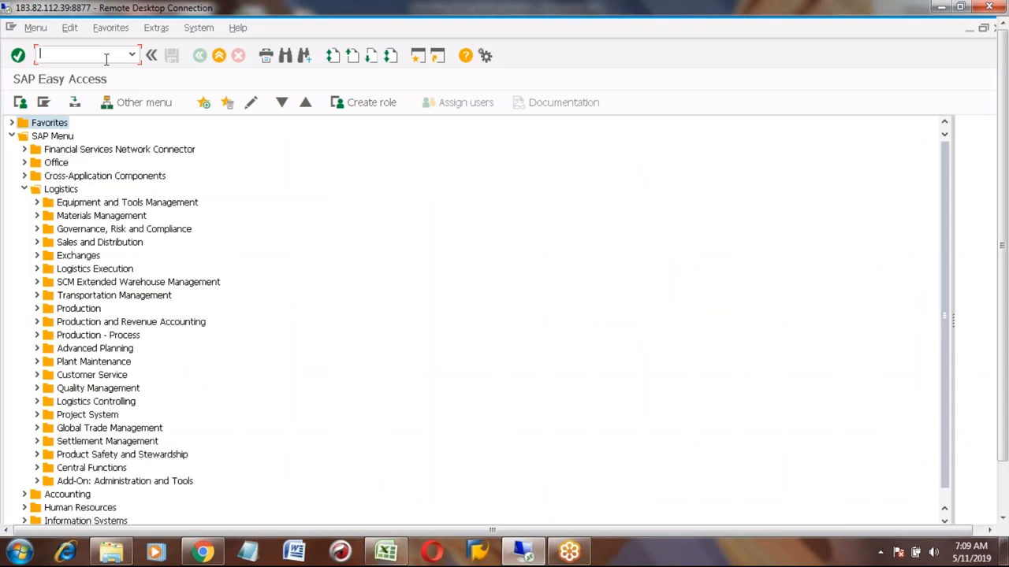
pyautogui.write('cr02')
pyautogui.press('Return')
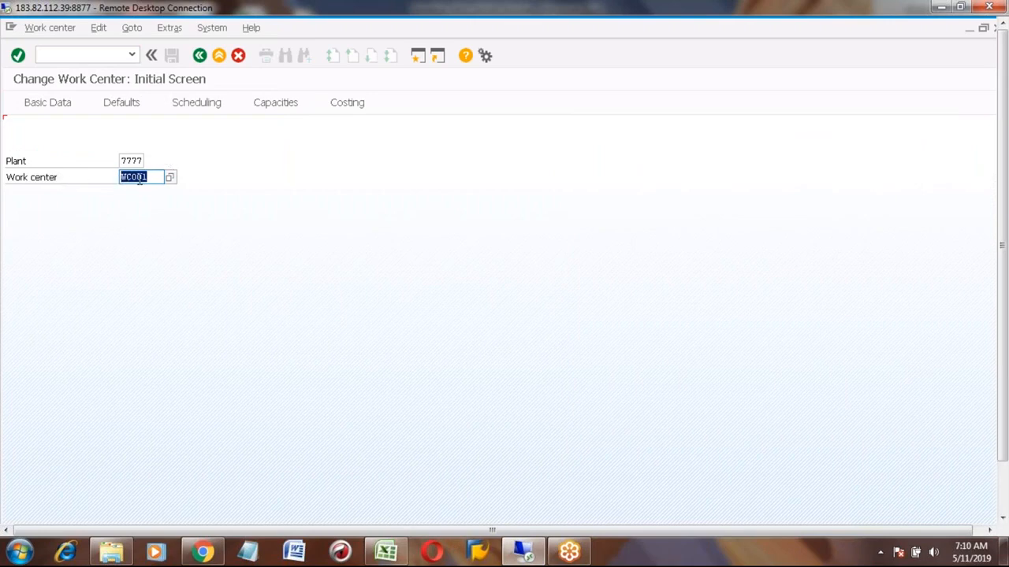
pyautogui.press('Return')
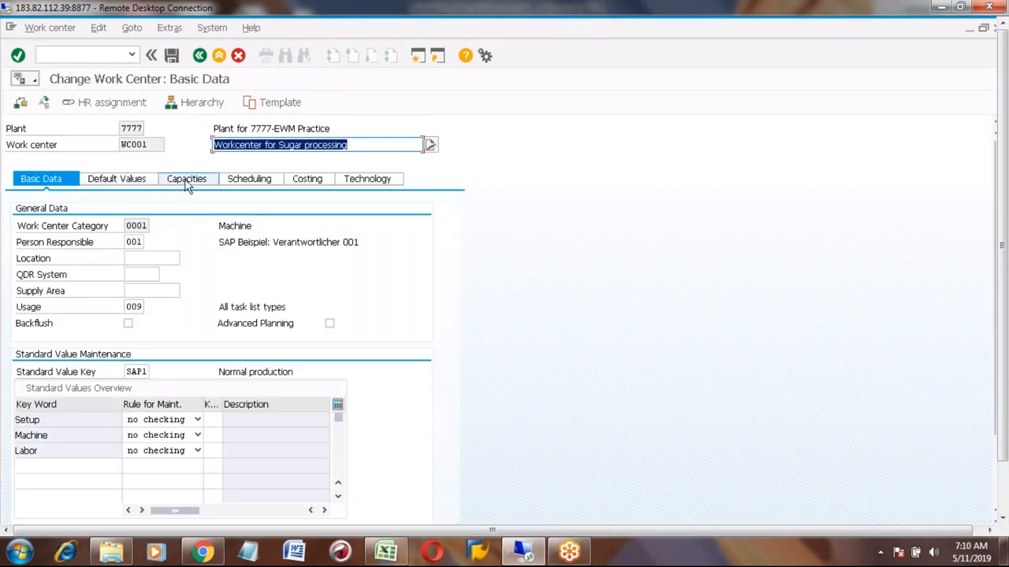
pyautogui.click(187, 182)
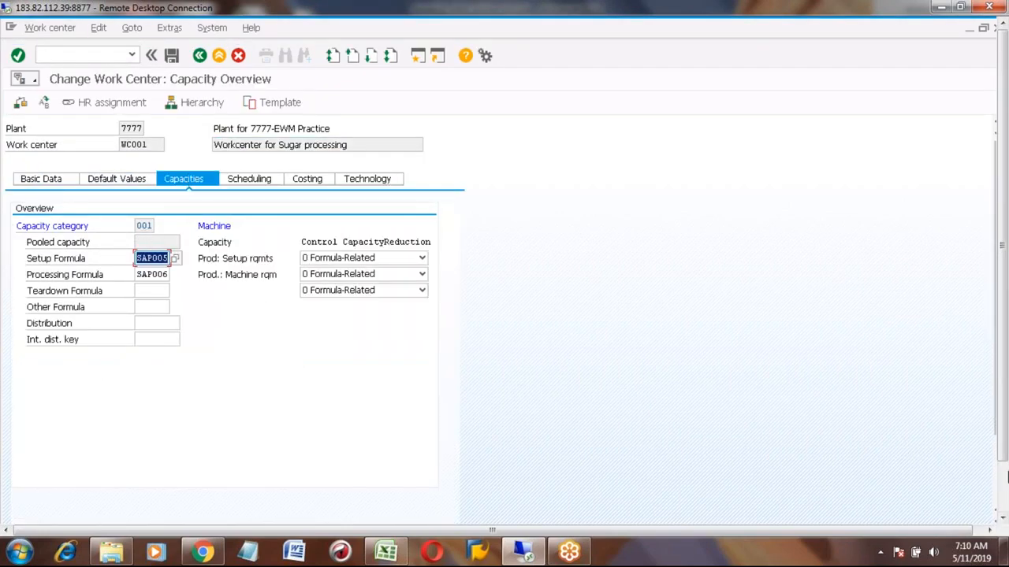
pyautogui.click(1004, 488)
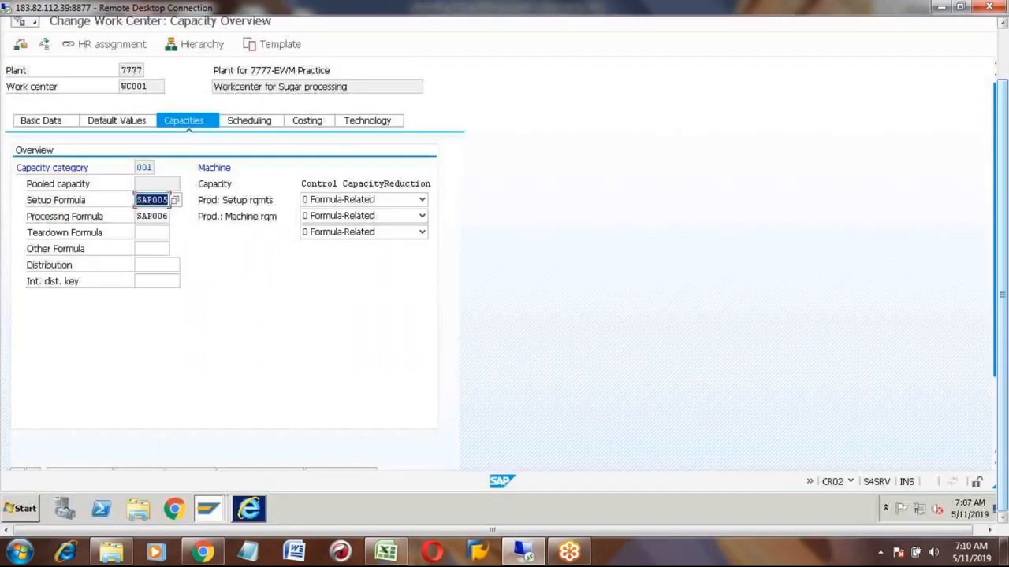
pyautogui.scroll(-2, 756, 413)
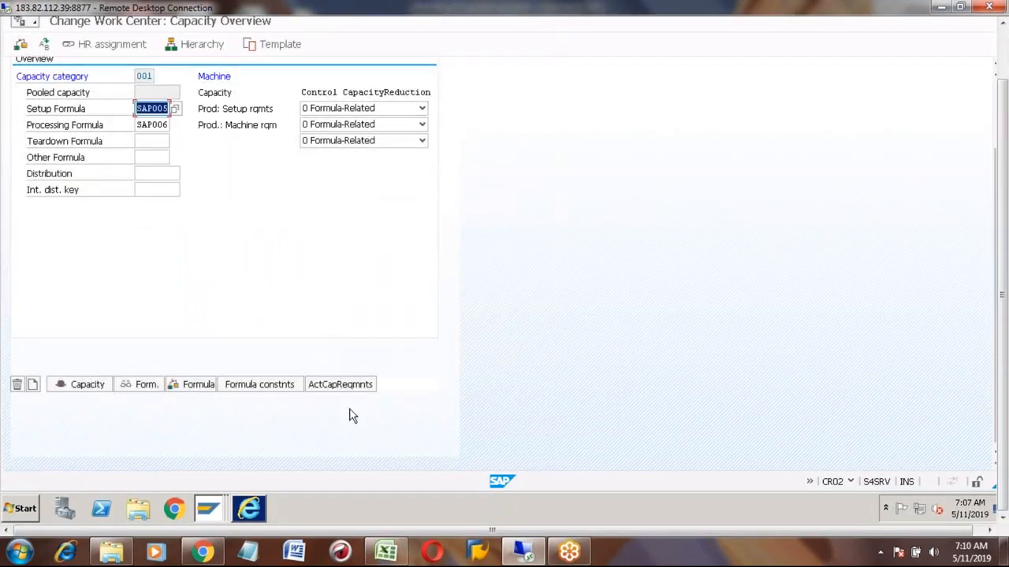
pyautogui.click(81, 384)
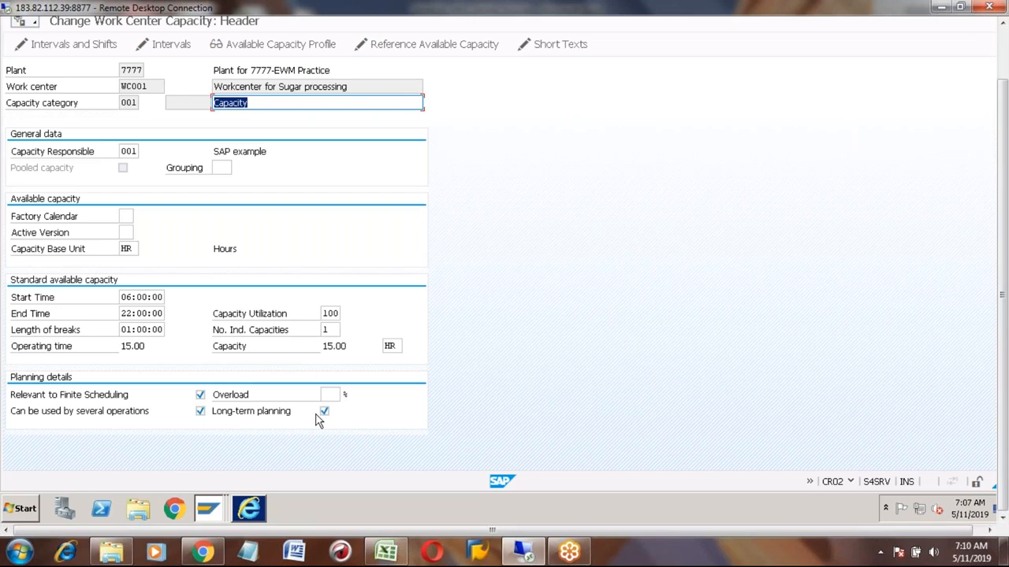
# - Switch to Excel and overwrite C755 with Work center
pyautogui.click(385, 551)
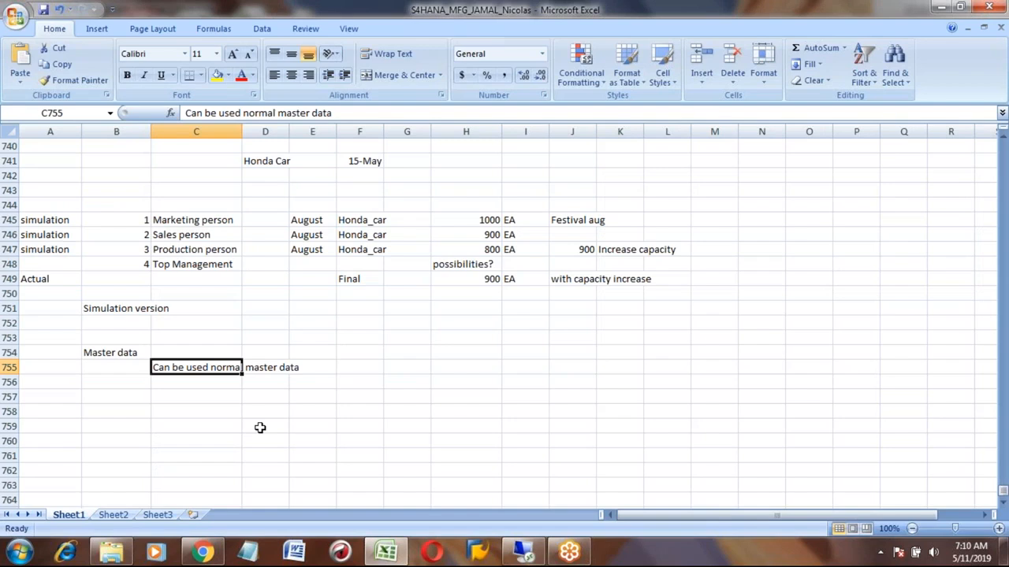
pyautogui.write('W')
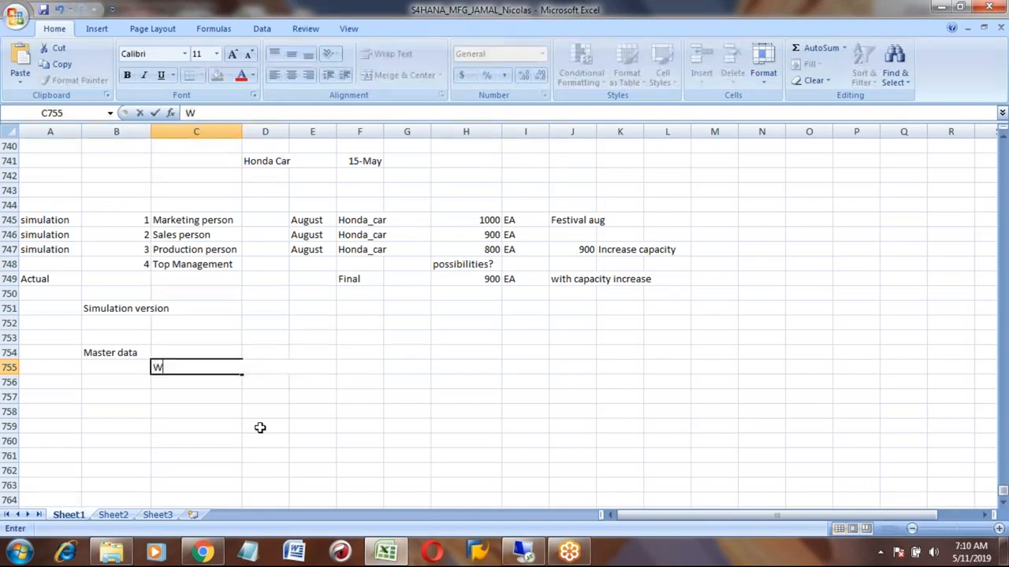
pyautogui.write('ork center')
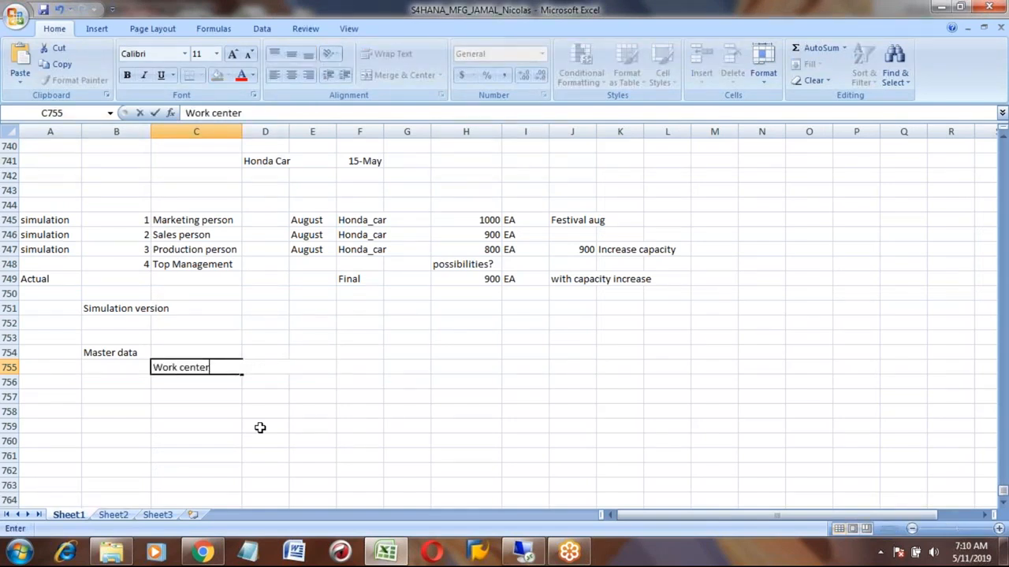
pyautogui.press('Tab')
# - Enter In capacity header details screen, Check mark "Long Term Planning" in D755
pyautogui.write('C')
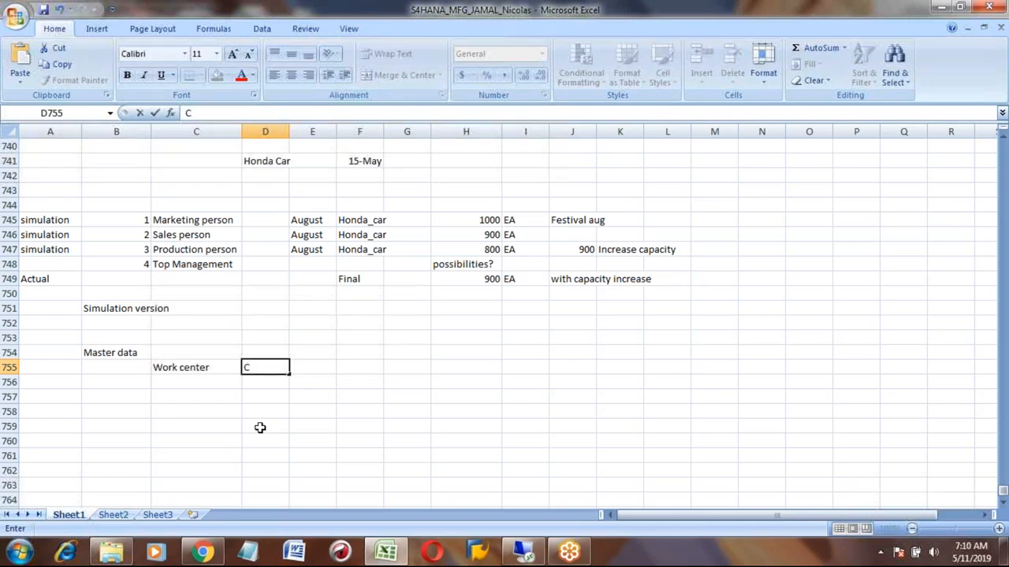
pyautogui.press('BackSpace')
pyautogui.write('In capacity header details screen, Activate')
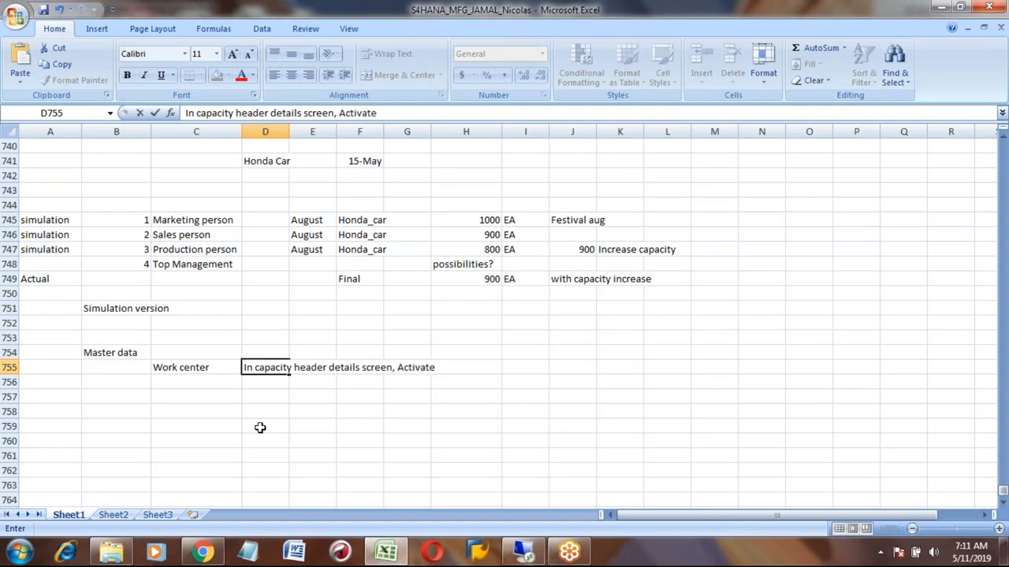
pyautogui.press('BackSpace')
pyautogui.press('BackSpace')
pyautogui.press('BackSpace')
pyautogui.press('BackSpace')
pyautogui.press('BackSpace')
pyautogui.press('BackSpace')
pyautogui.press('BackSpace')
pyautogui.press('BackSpace')
pyautogui.press('BackSpace')
pyautogui.write('Check mark "')
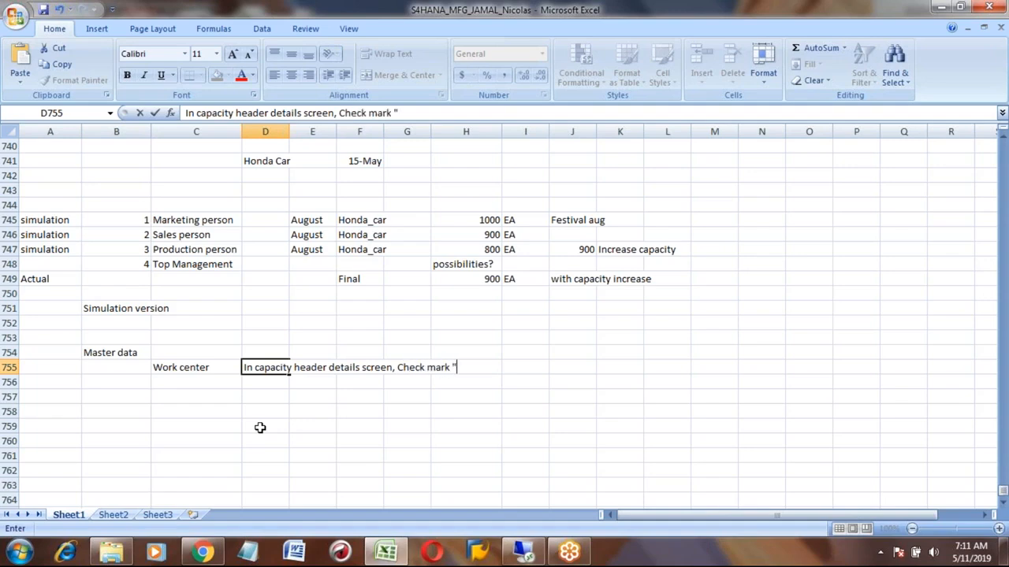
pyautogui.write('Long Term Planning"')
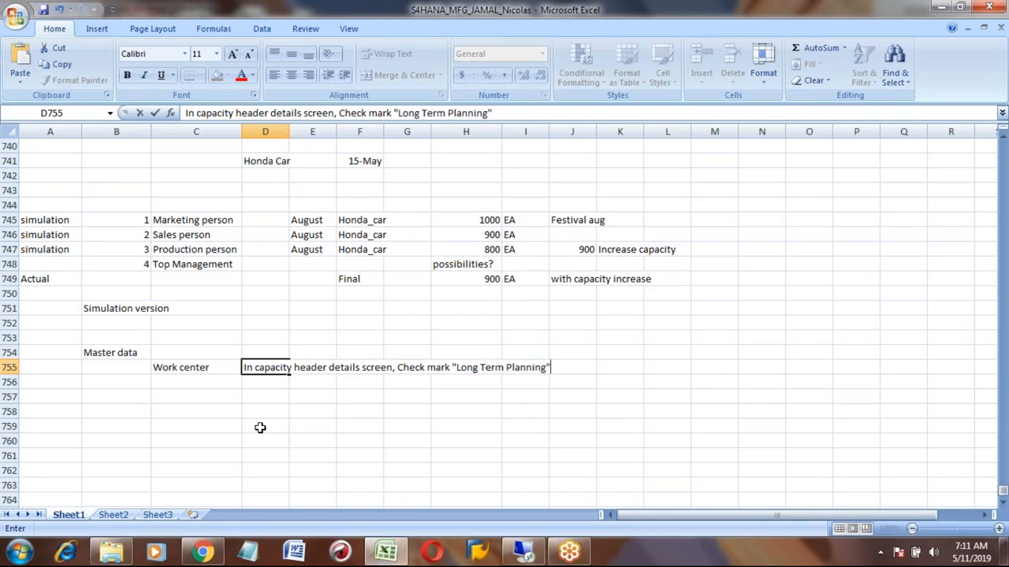
pyautogui.press('Return')
pyautogui.press('Up')
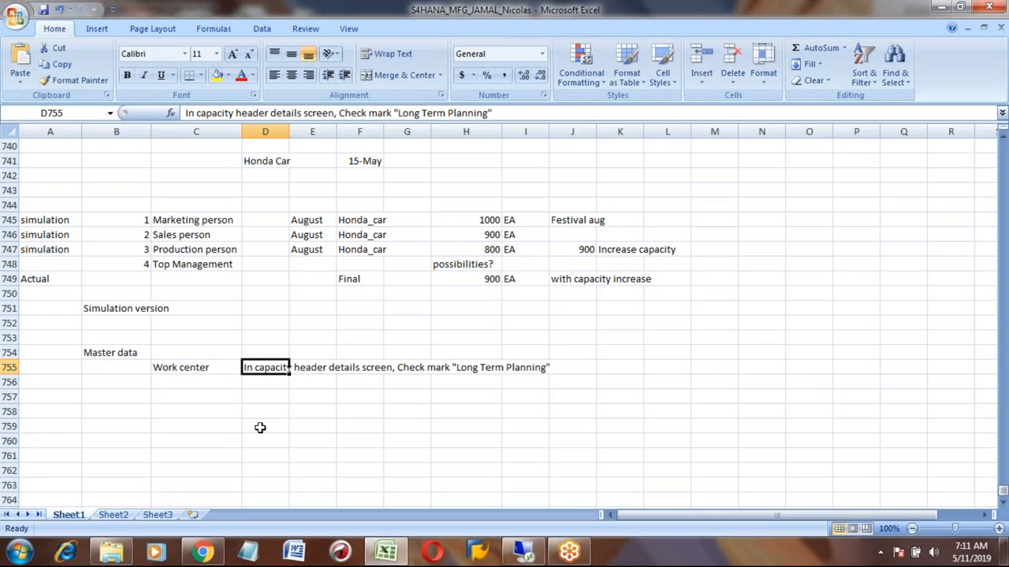
# - Enter Process steps: in B758 and the step number 1 in B759
pyautogui.press('Left')
pyautogui.press('Left')
pyautogui.press('Up')
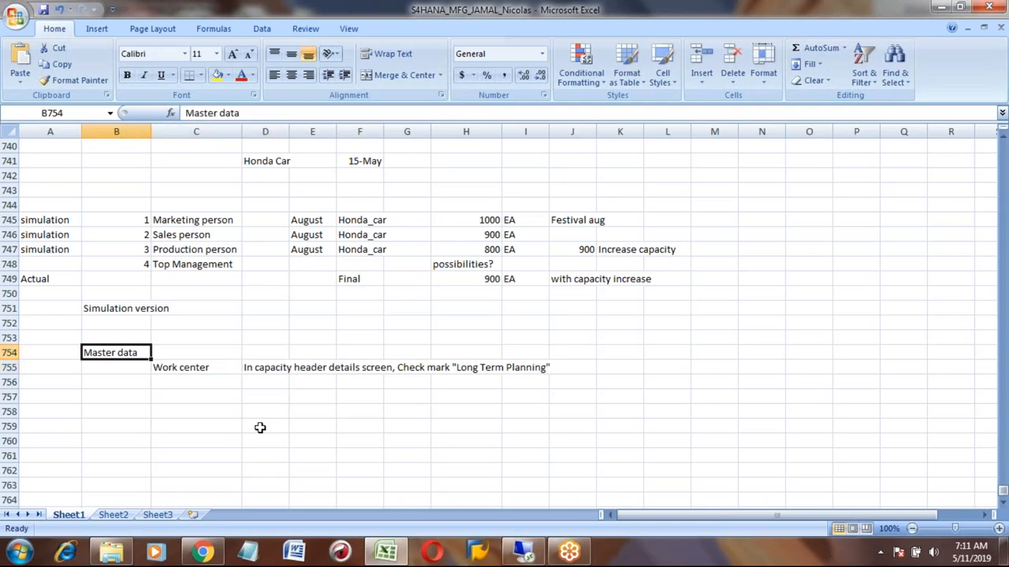
pyautogui.press('Down')
pyautogui.press('Down')
pyautogui.press('Down')
pyautogui.press('Down')
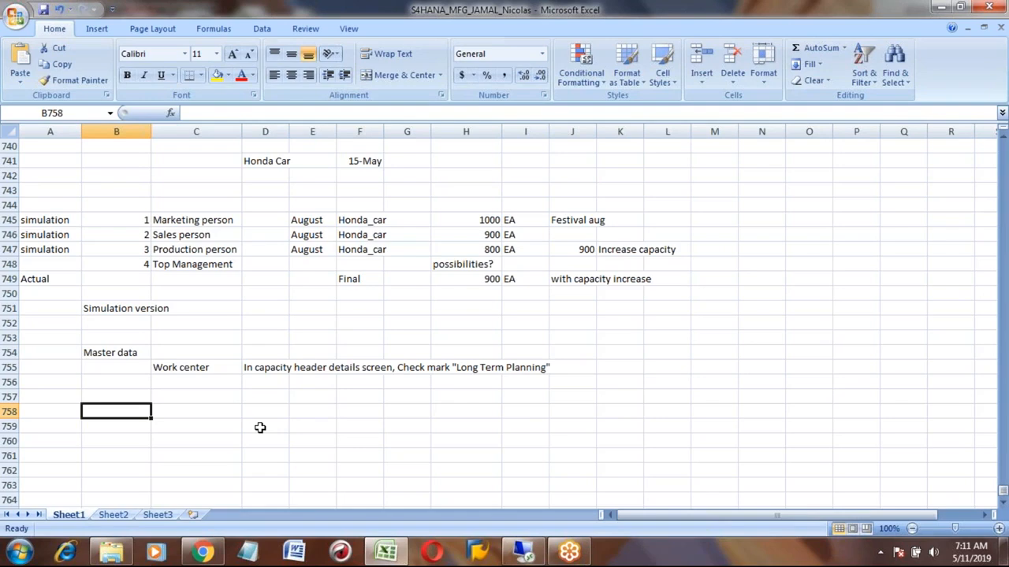
pyautogui.write('Proc')
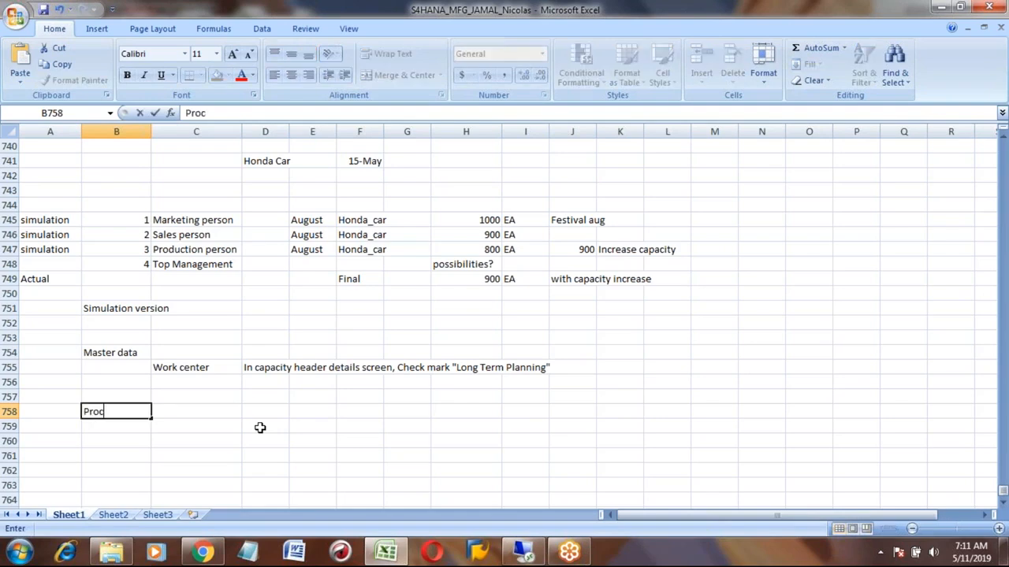
pyautogui.write('ess set')
pyautogui.press('BackSpace')
pyautogui.press('BackSpace')
pyautogui.write('teps:')
pyautogui.press('Return')
pyautogui.write('1')
pyautogui.press('Return')
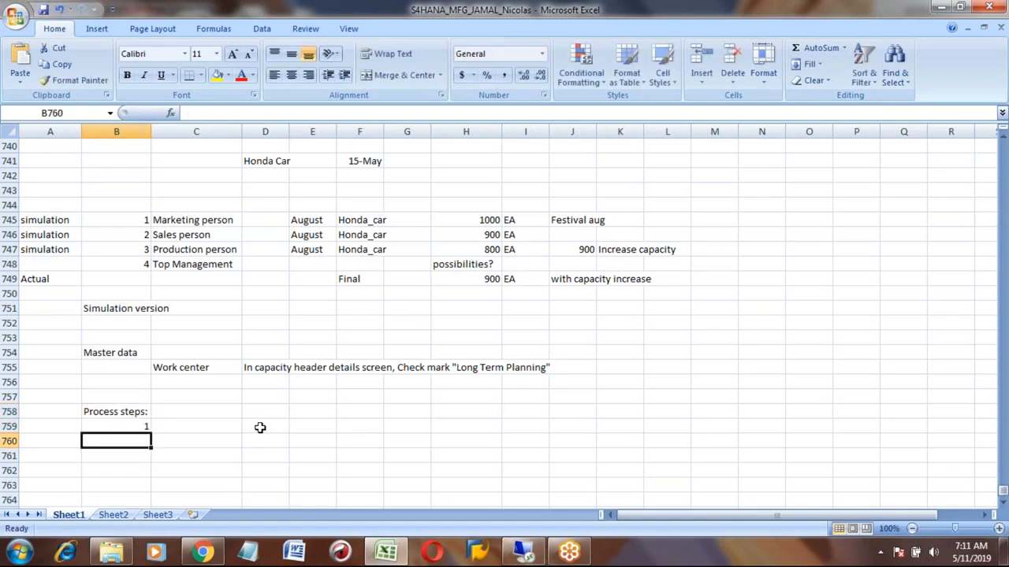
# - Switch to SAP, leave the work center, and expand the menu to Long-Term Planning > Scenario to locate MS31 - Create
pyautogui.click(523, 550)
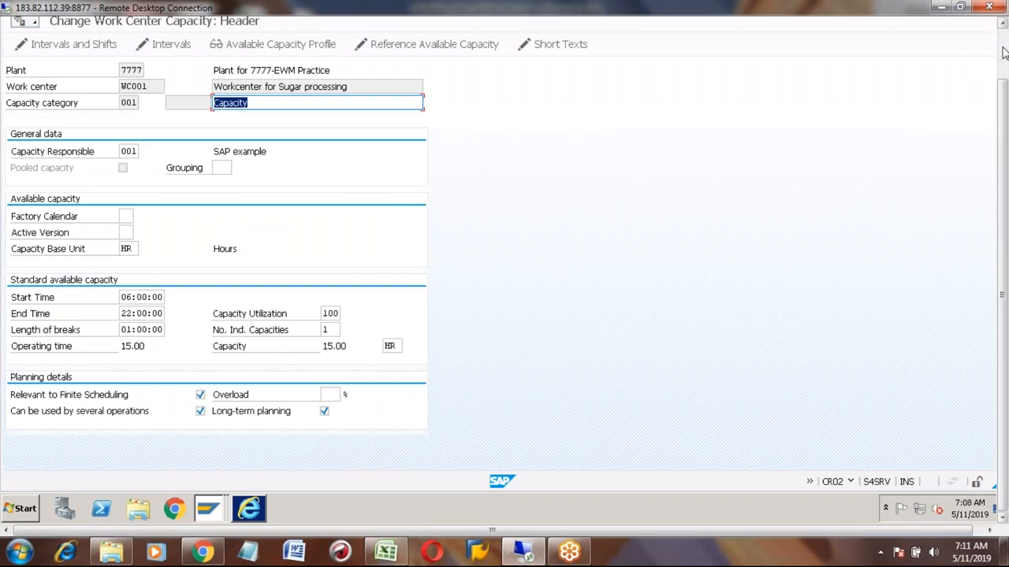
pyautogui.click(219, 55)
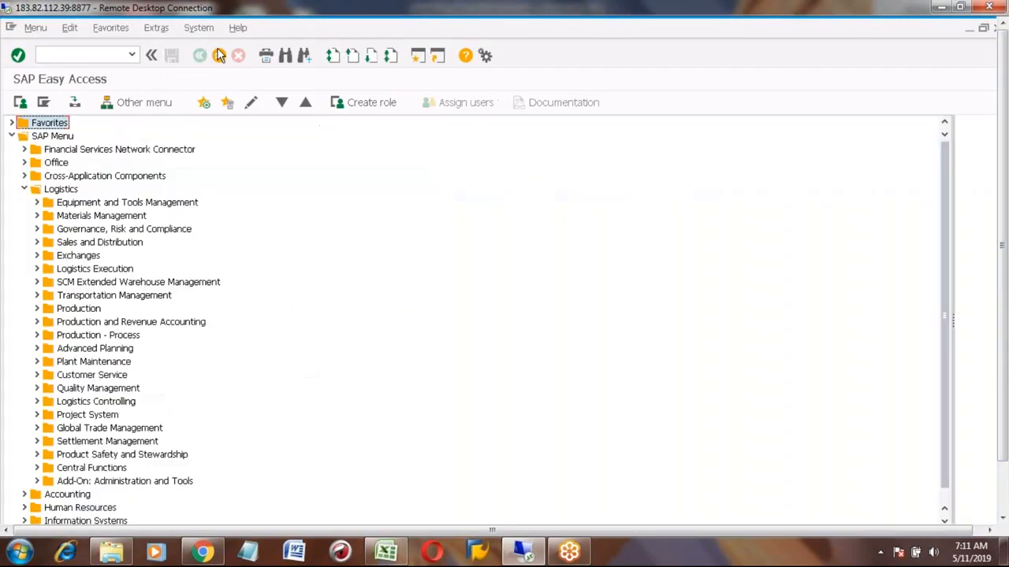
pyautogui.click(61, 191)
pyautogui.click(81, 310)
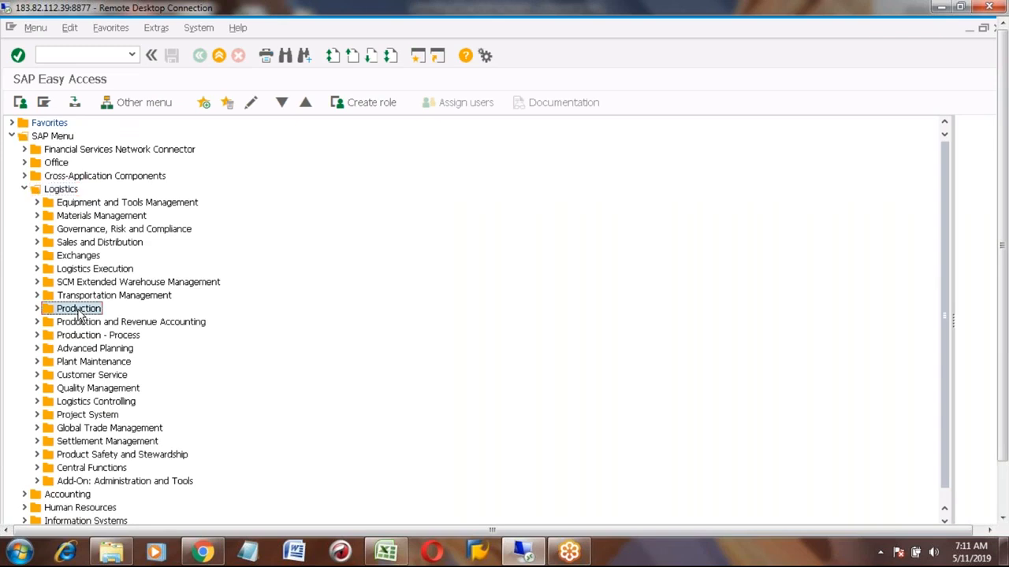
pyautogui.click(37, 309)
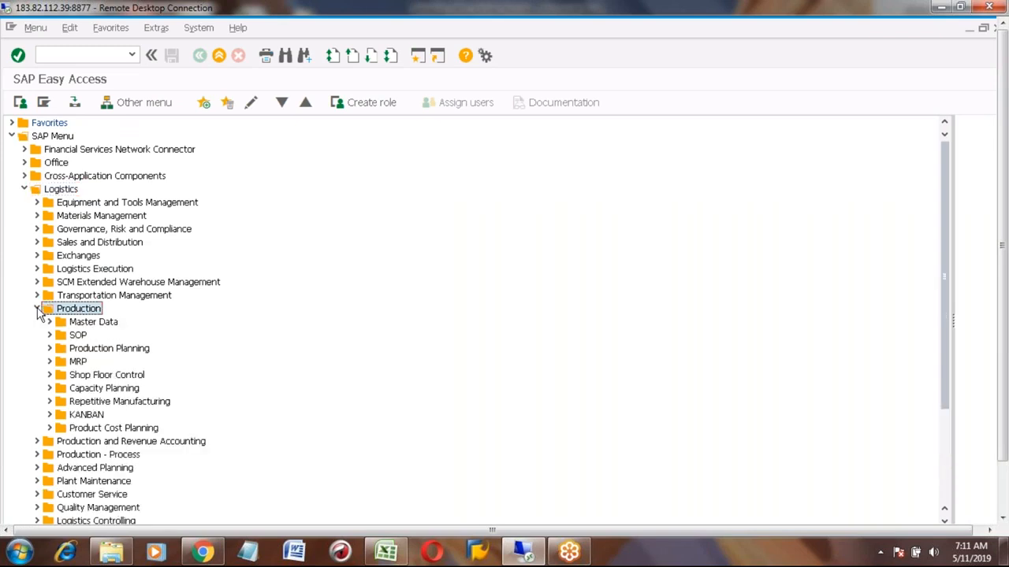
pyautogui.click(95, 351)
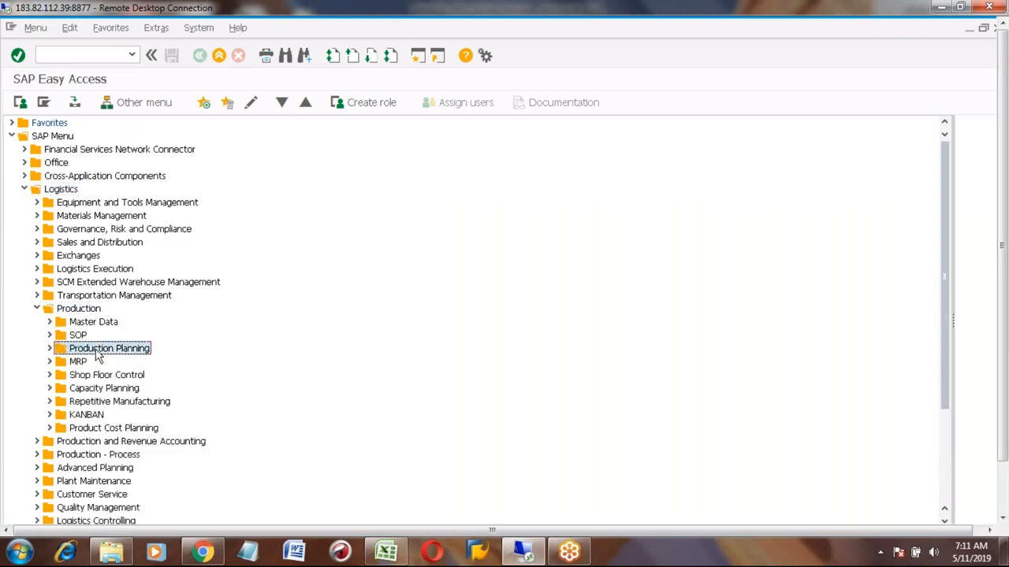
pyautogui.click(50, 349)
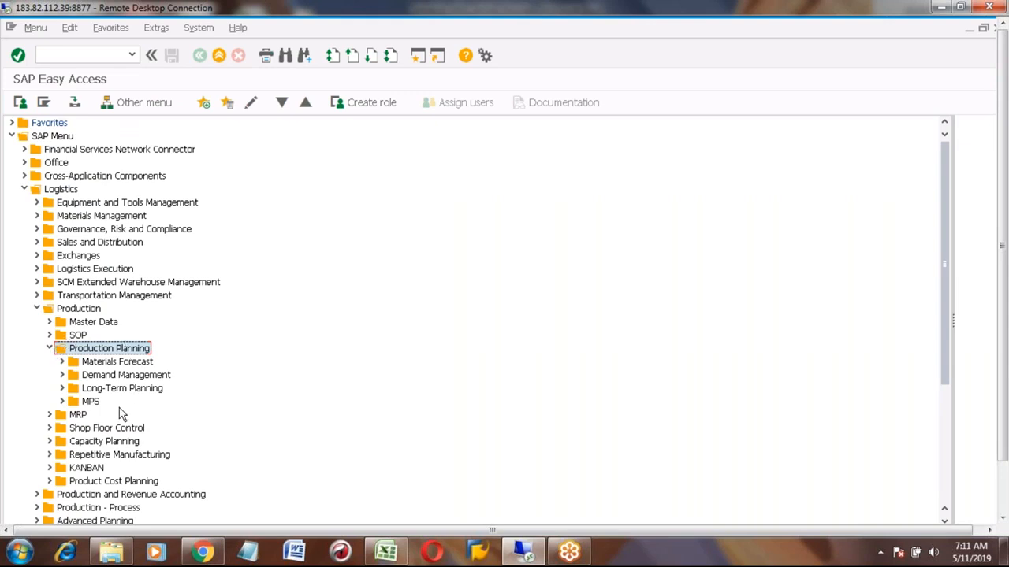
pyautogui.click(106, 390)
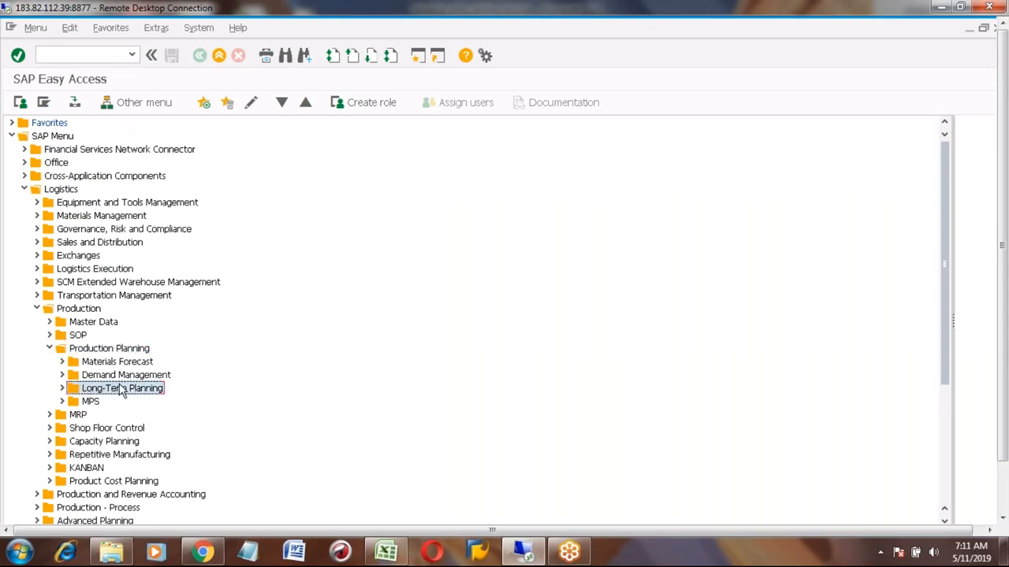
pyautogui.click(63, 389)
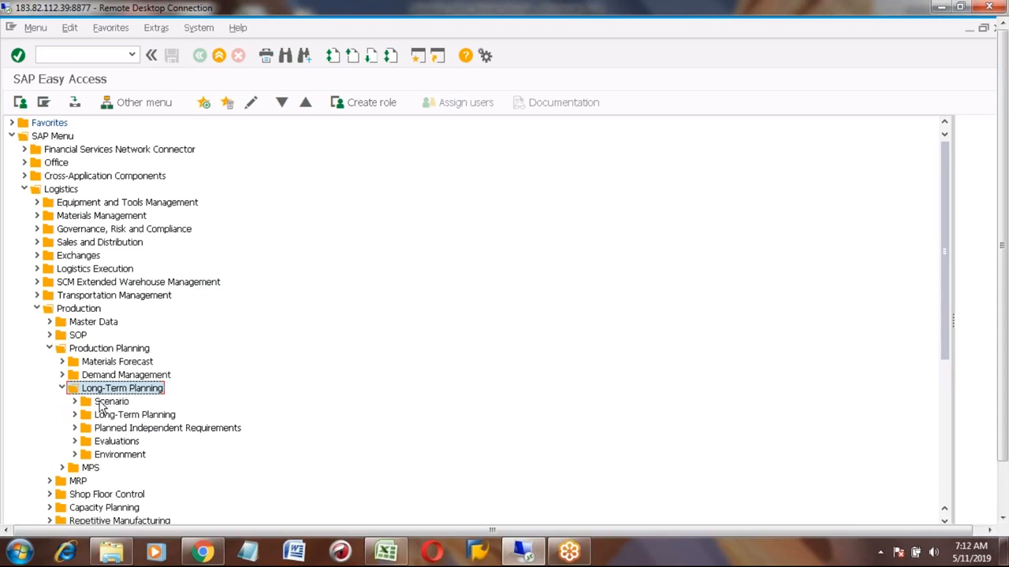
pyautogui.click(104, 403)
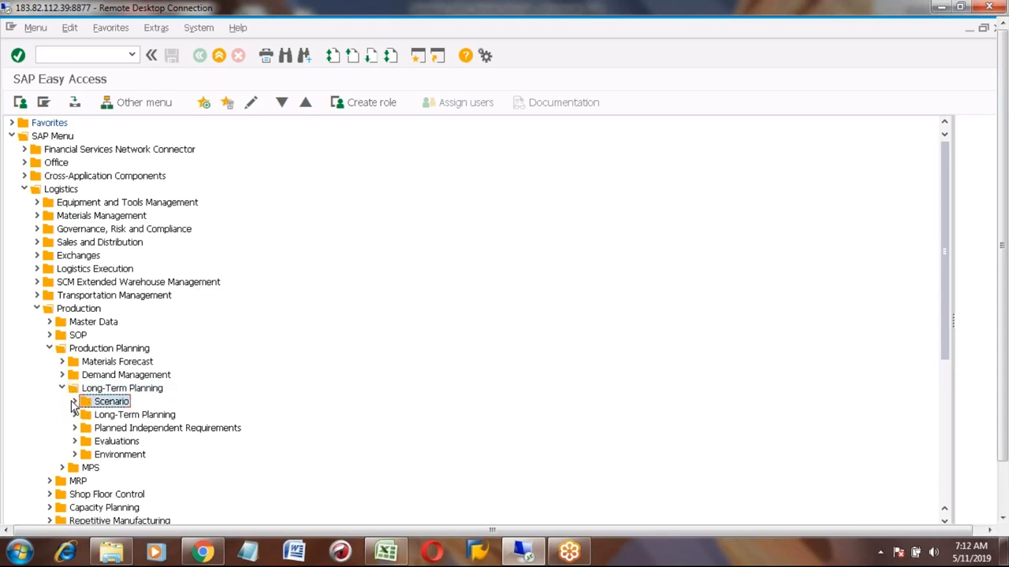
pyautogui.click(74, 402)
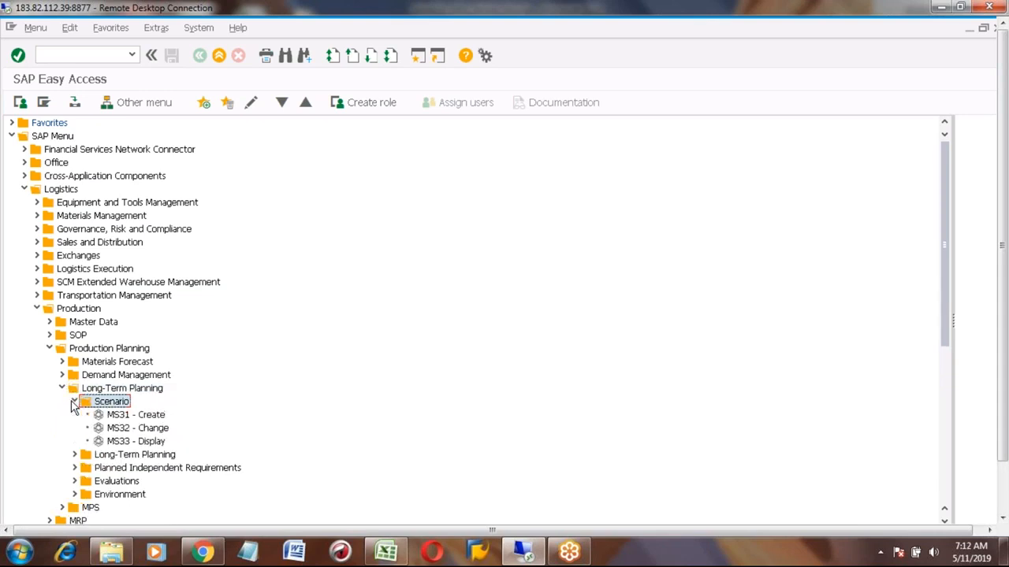
pyautogui.click(121, 417)
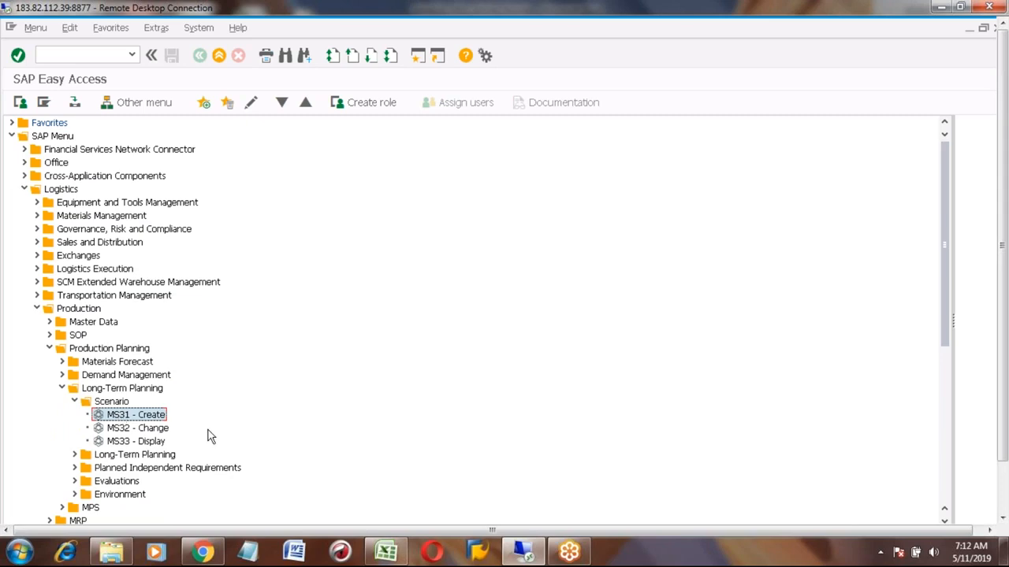
# - Switch to Excel and enter Create Scenario in C759 and MS31 in E759
pyautogui.hotkey('alt', 'Tab')
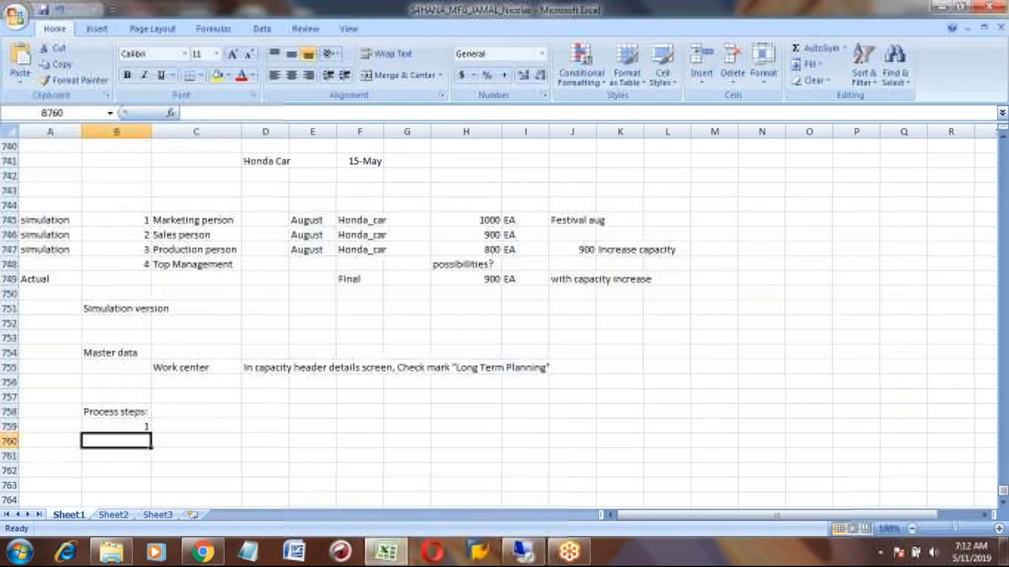
pyautogui.click(181, 438)
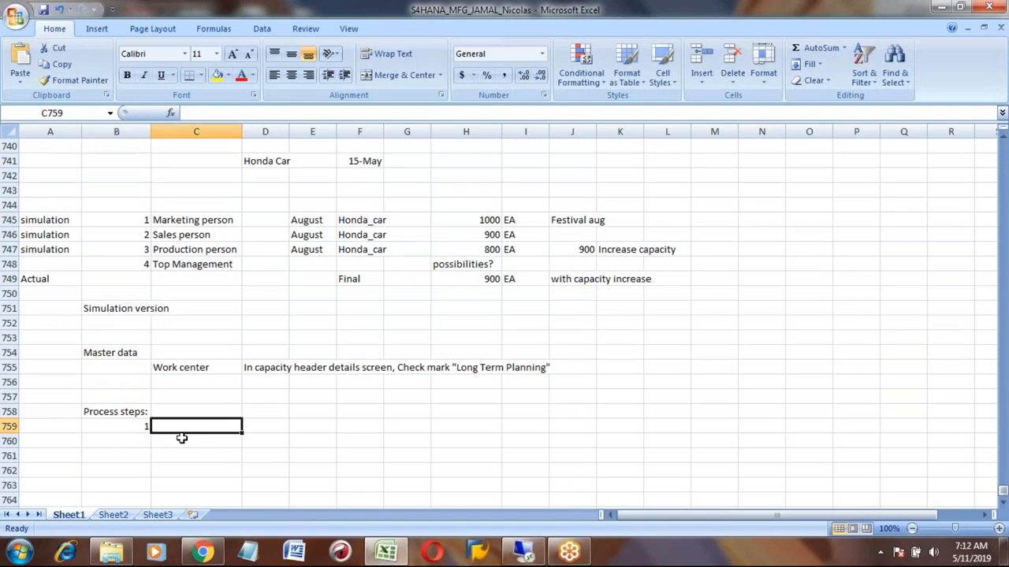
pyautogui.write('Create Scenario')
pyautogui.press('Tab')
pyautogui.press('Tab')
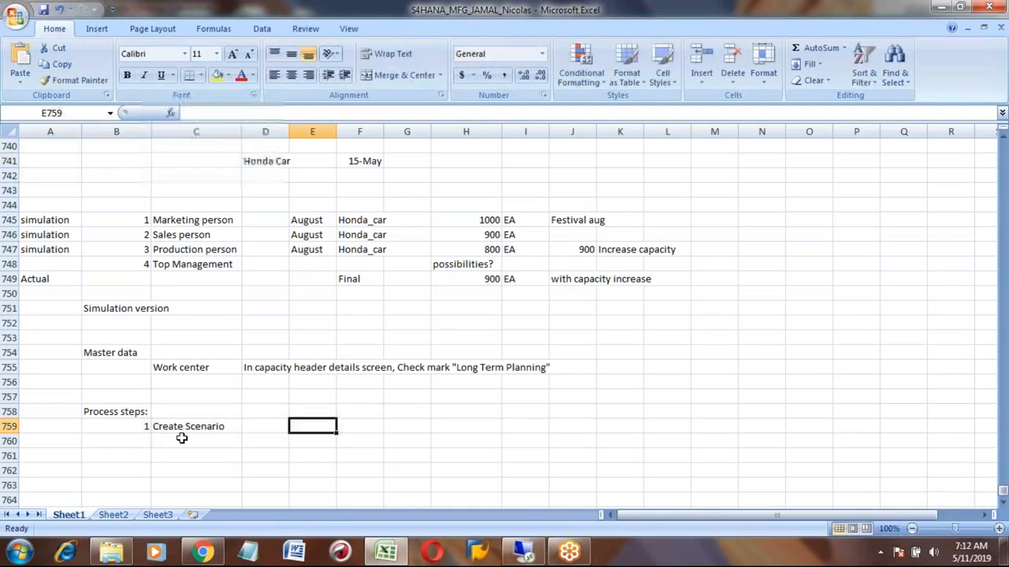
pyautogui.write('MS31')
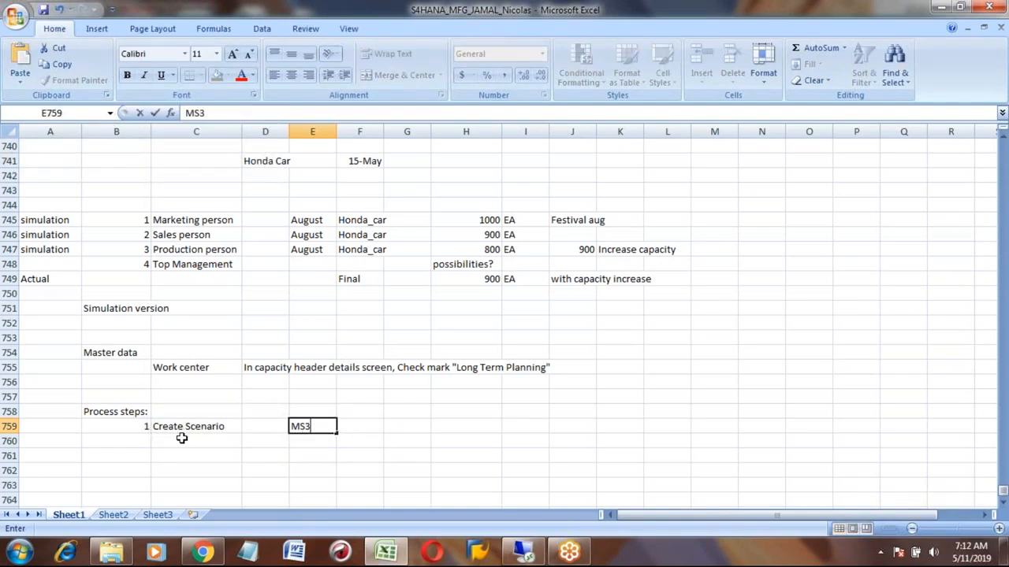
pyautogui.press('Return')
pyautogui.press('Up')
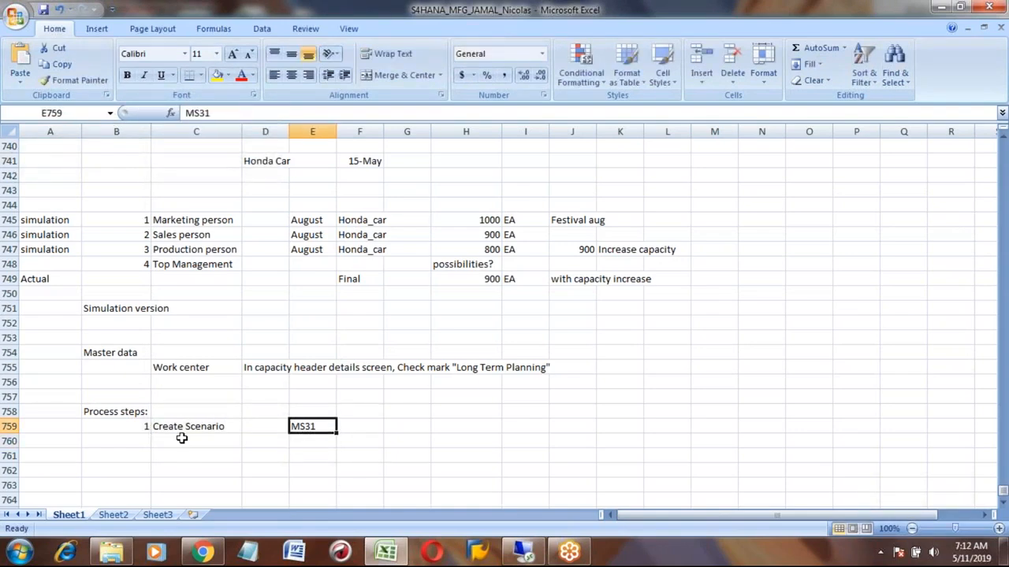
# - Switch to SAP and open the MS31 Create Planning Scenario transaction
pyautogui.hotkey('alt', 'Tab')
pyautogui.click(118, 416)
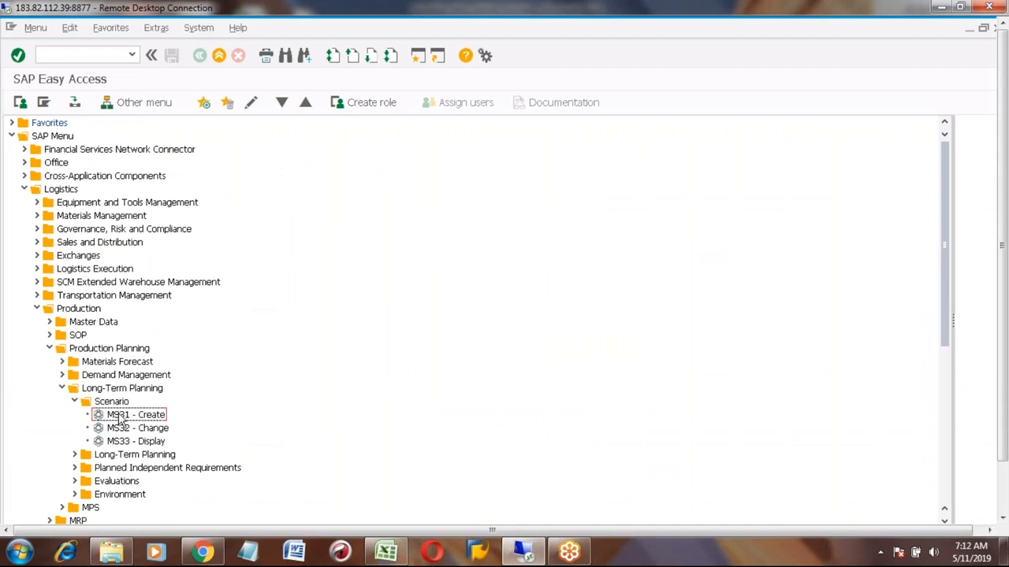
pyautogui.doubleClick(126, 416)
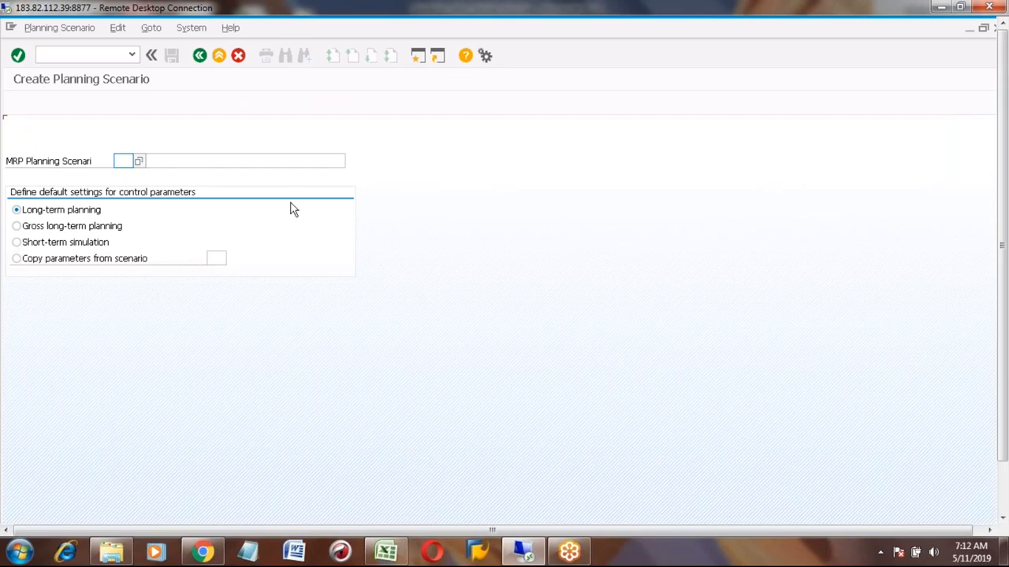
# - Browse the existing planning scenarios in the scenario value help
pyautogui.click(394, 551)
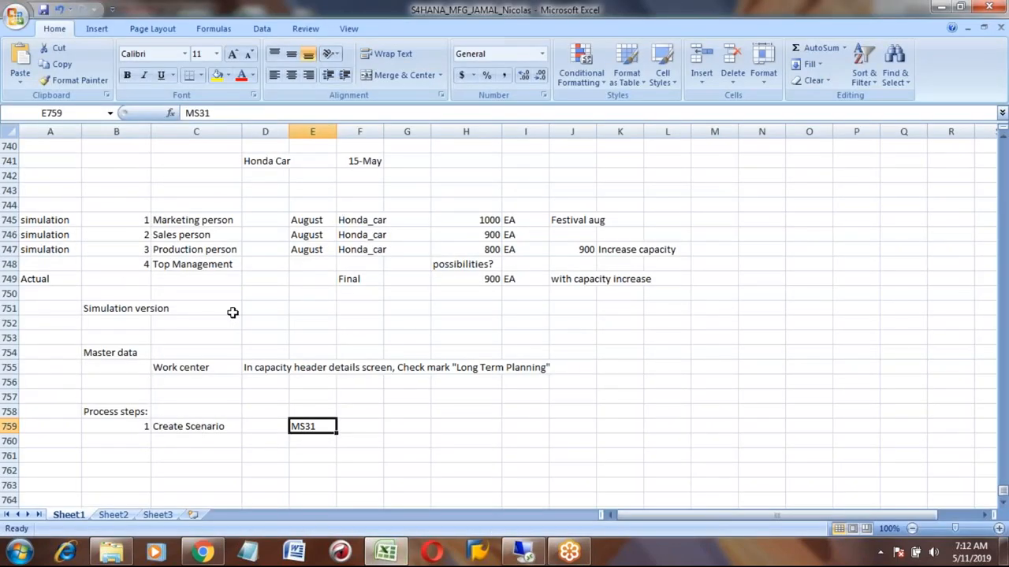
pyautogui.hotkey('alt', 'Tab')
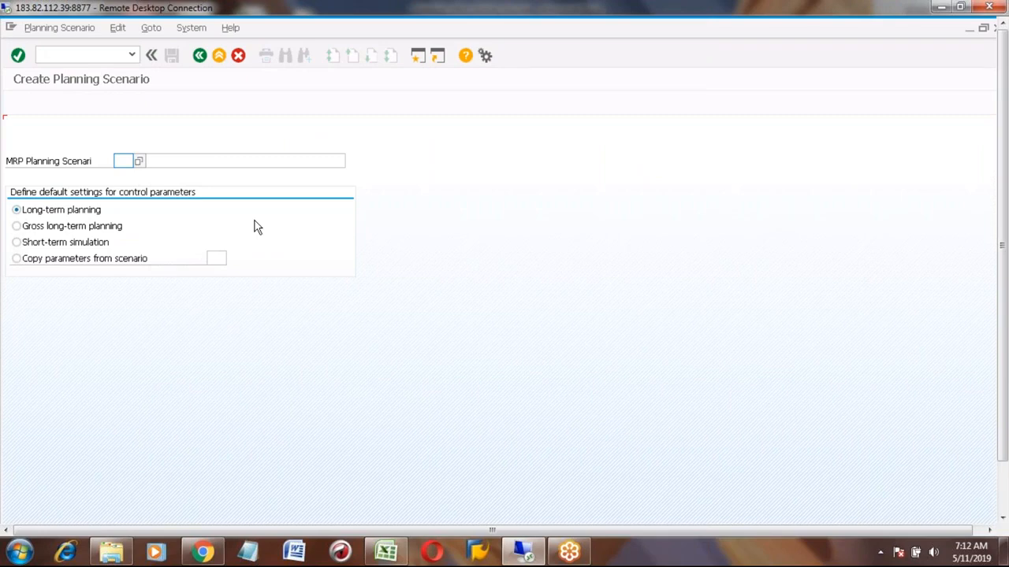
pyautogui.click(122, 161)
pyautogui.click(180, 160)
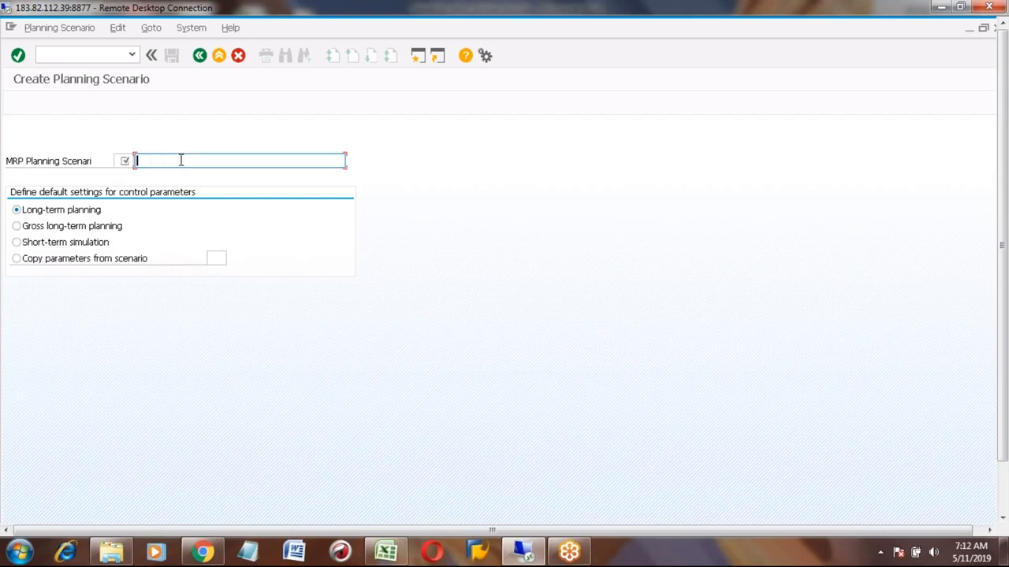
pyautogui.click(121, 161)
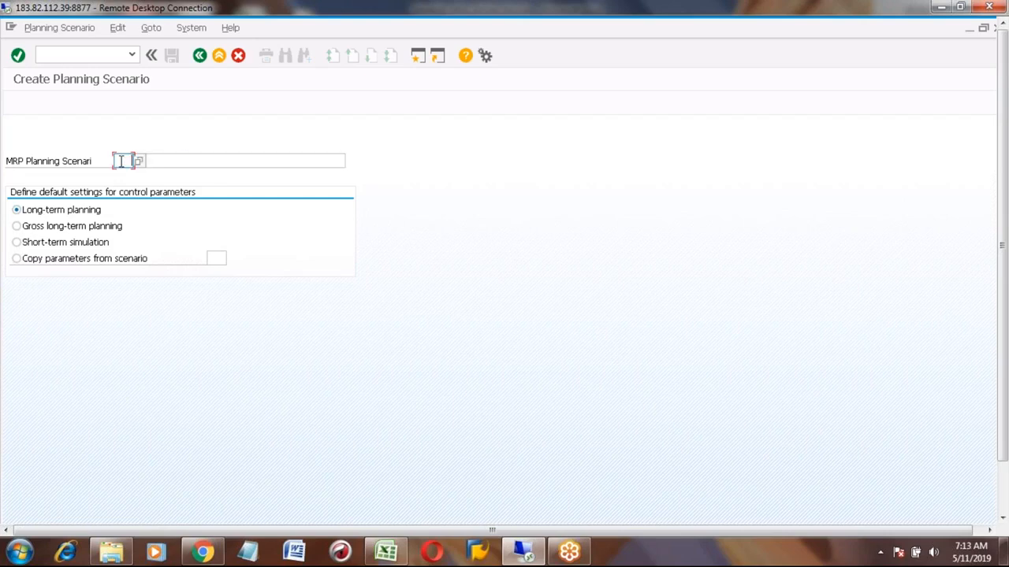
pyautogui.click(138, 161)
pyautogui.click(176, 158)
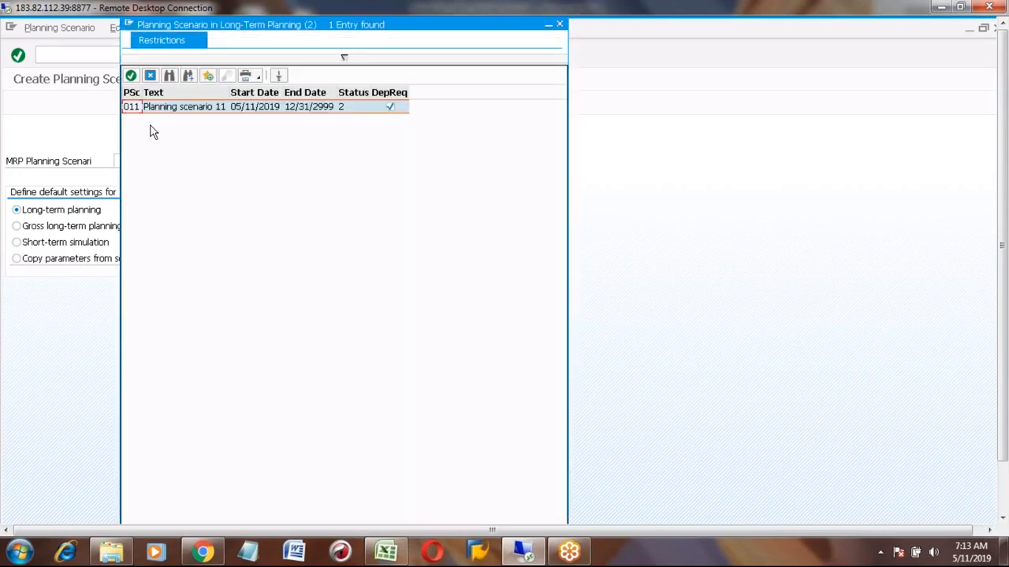
pyautogui.moveTo(281, 23); pyautogui.dragTo(281, 68)
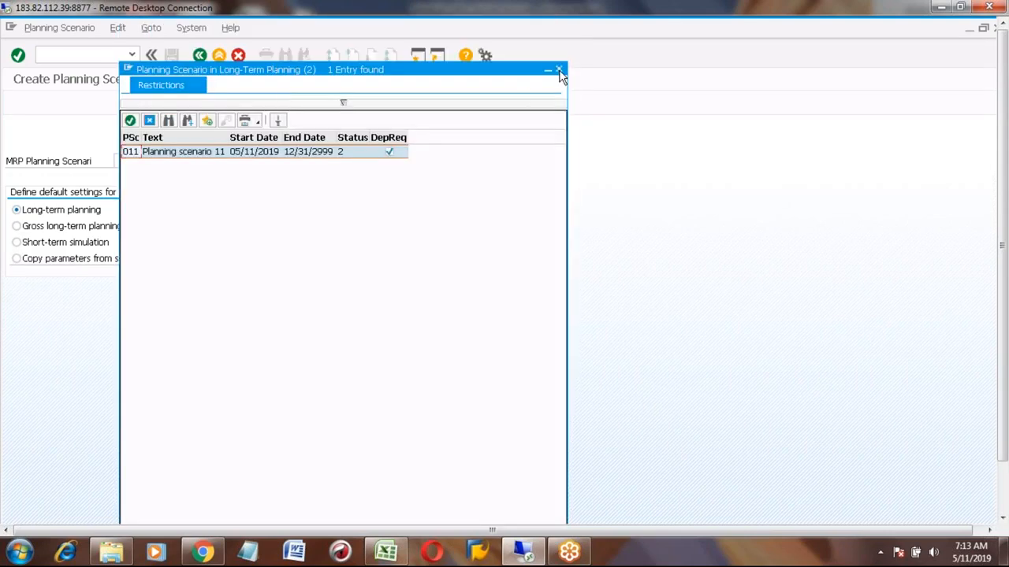
pyautogui.click(559, 71)
pyautogui.click(124, 162)
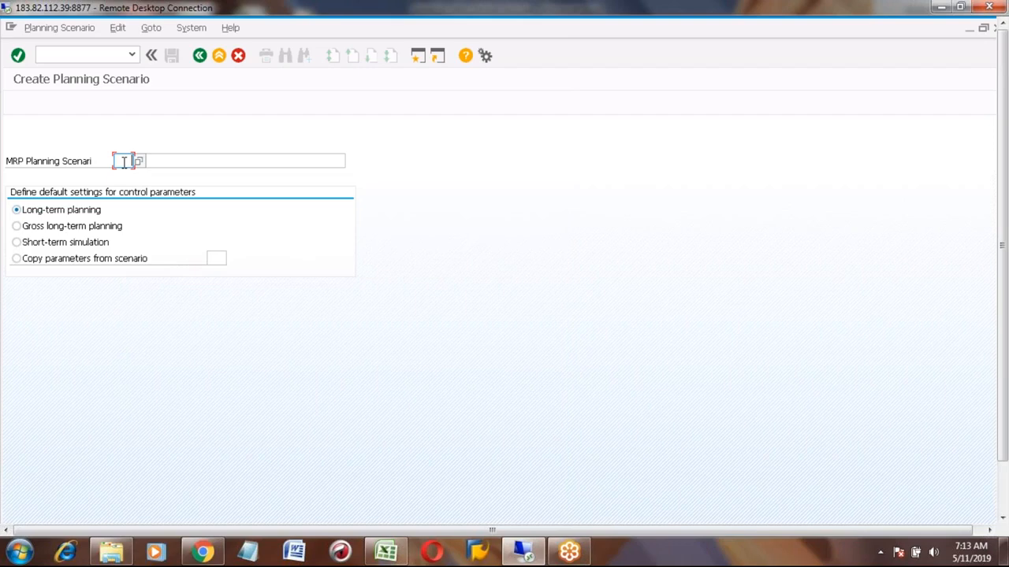
# - Create planning scenario 100 with the description Planning for August 2019
pyautogui.write('100')
pyautogui.press('Tab')
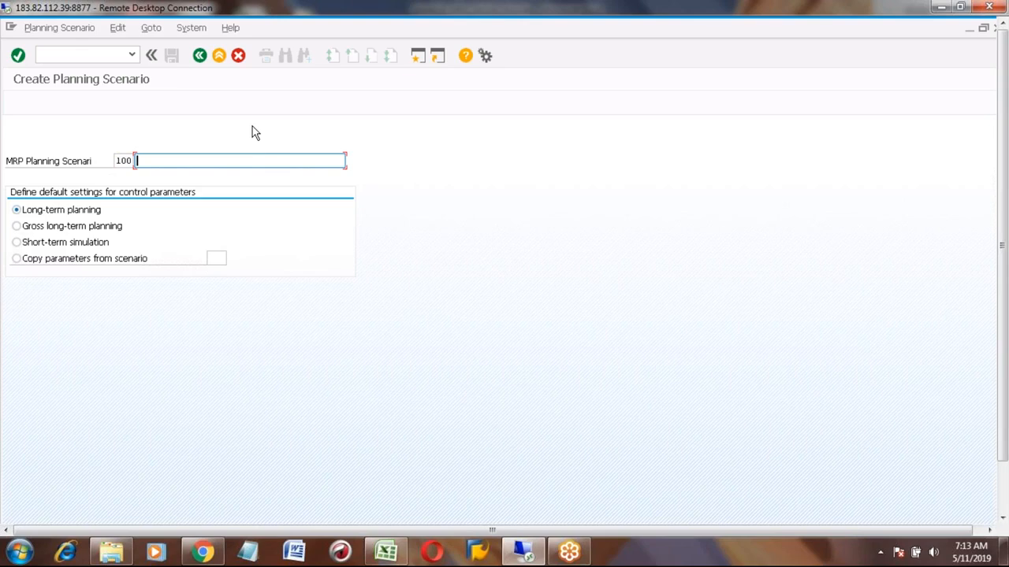
pyautogui.write('Pl')
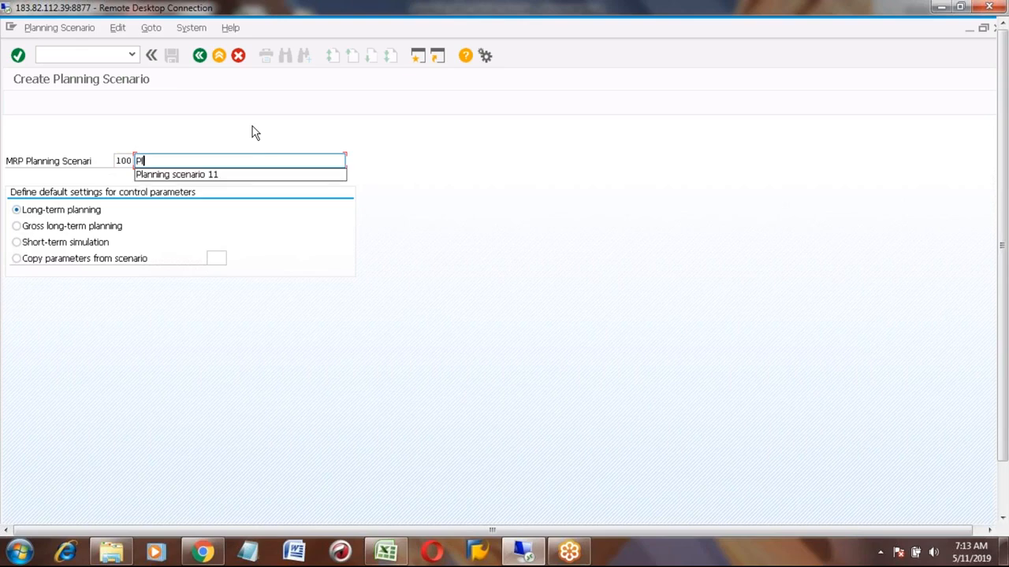
pyautogui.write('anning for')
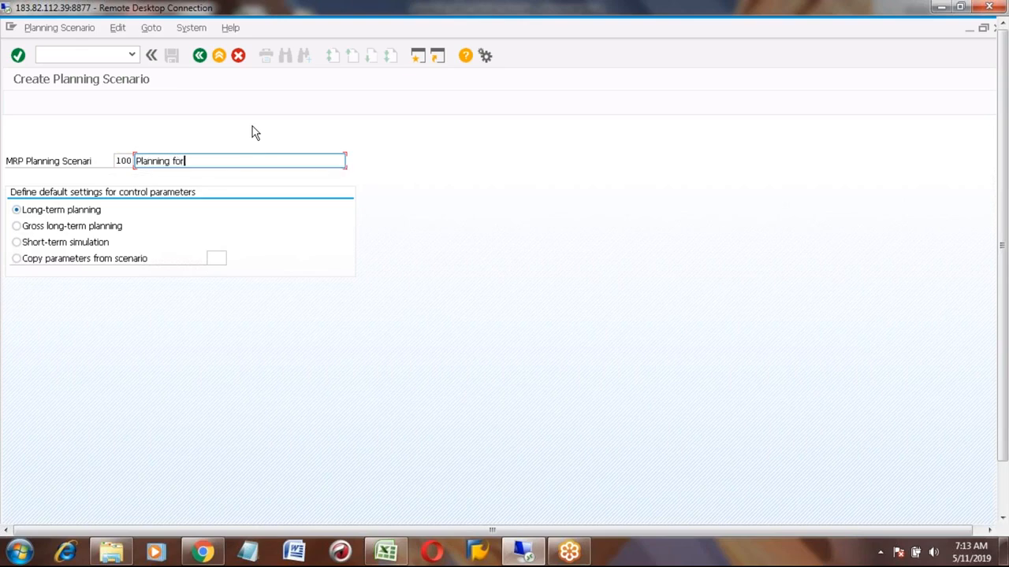
pyautogui.write(' August 2019')
pyautogui.click(216, 162)
pyautogui.press('BackSpace')
pyautogui.press('BackSpace')
pyautogui.press('BackSpace')
pyautogui.press('BackSpace')
pyautogui.press('BackSpace')
pyautogui.press('BackSpace')
pyautogui.write('July')
pyautogui.press('BackSpace')
pyautogui.press('BackSpace')
pyautogui.press('BackSpace')
pyautogui.press('BackSpace')
pyautogui.write('August')
pyautogui.press('Return')
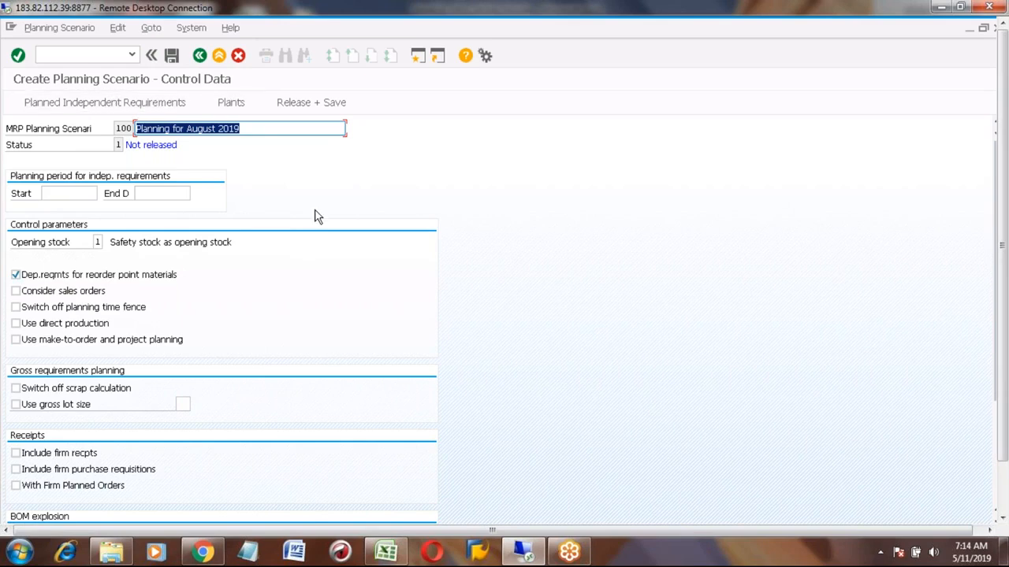
# - Set the planning period for independent requirements to start 05/11/2019 and end 12/31/2999
pyautogui.click(60, 193)
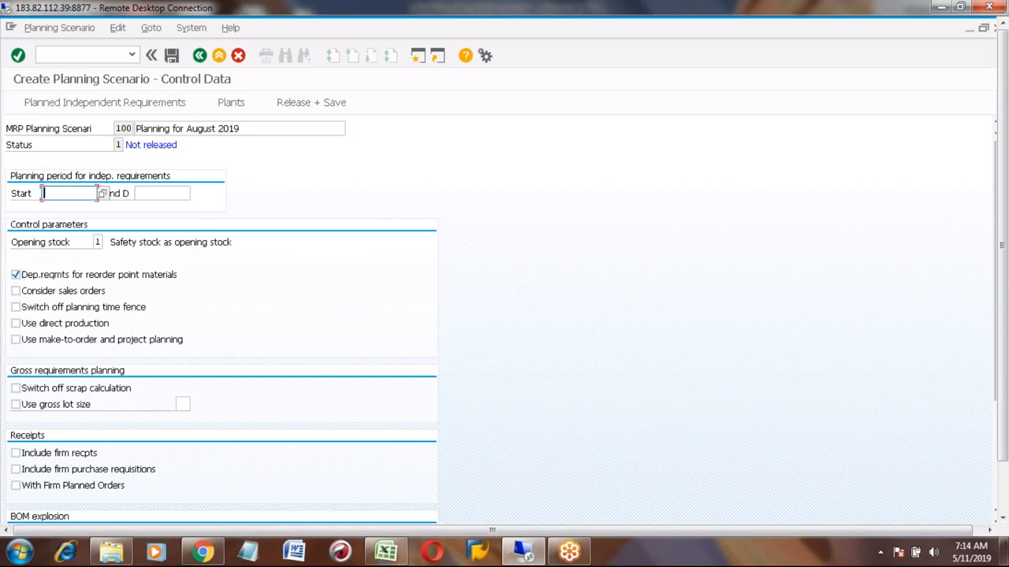
pyautogui.click(102, 193)
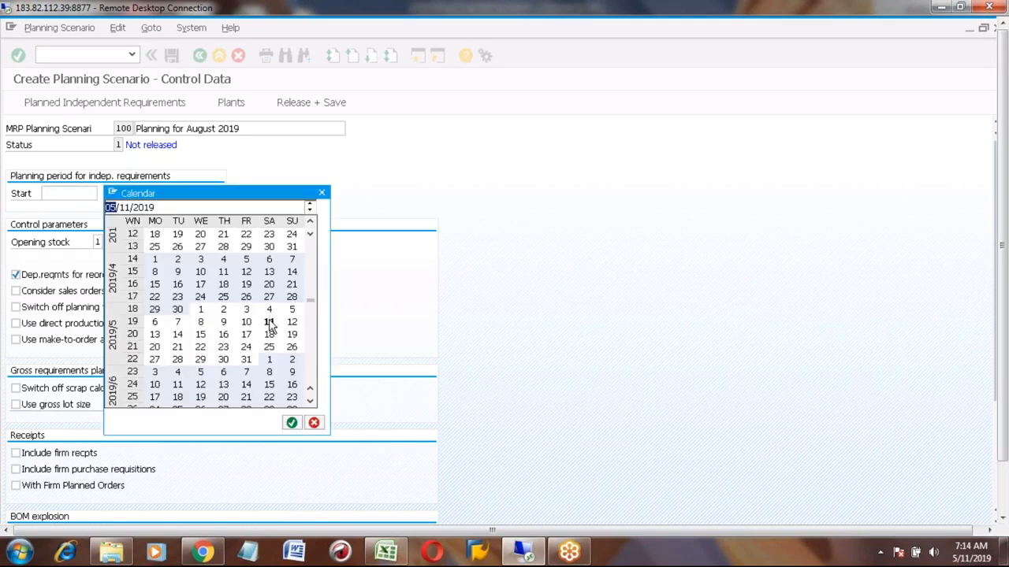
pyautogui.doubleClick(268, 324)
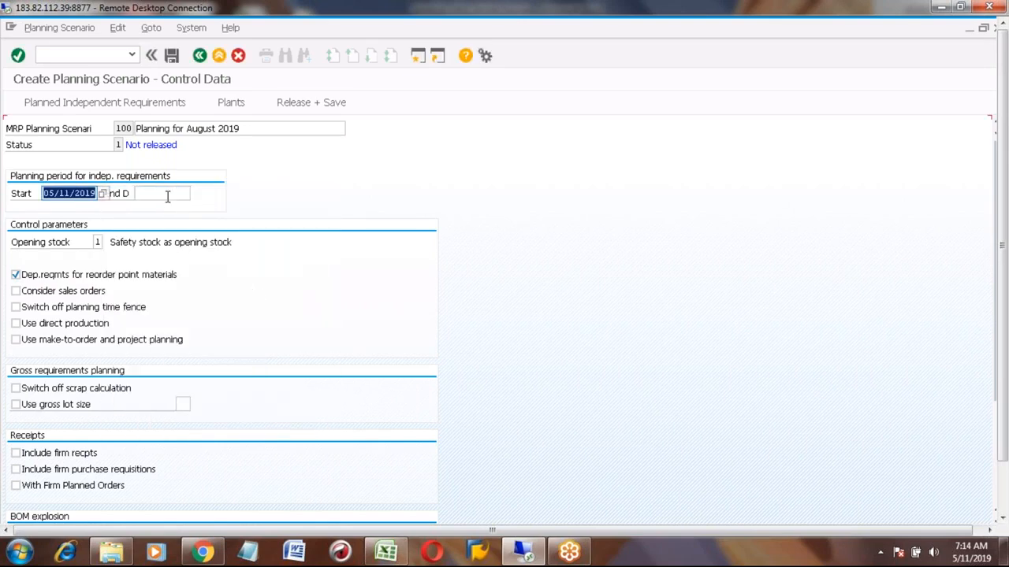
pyautogui.click(168, 196)
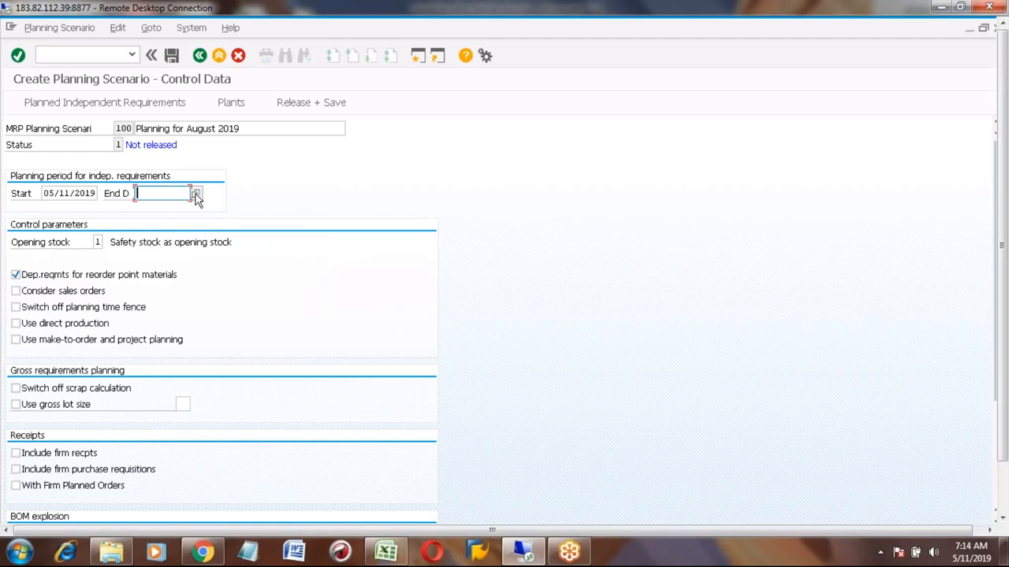
pyautogui.press('Down')
pyautogui.press('Return')
pyautogui.click(149, 145)
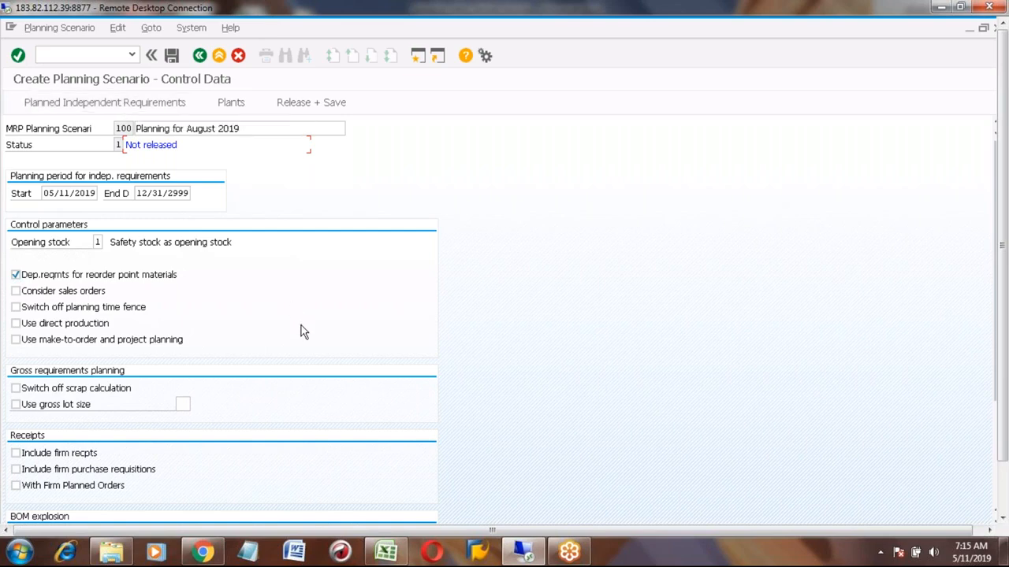
# - Switch to Excel to review the simulation rows' month and quantities, then return to SAP
pyautogui.click(383, 552)
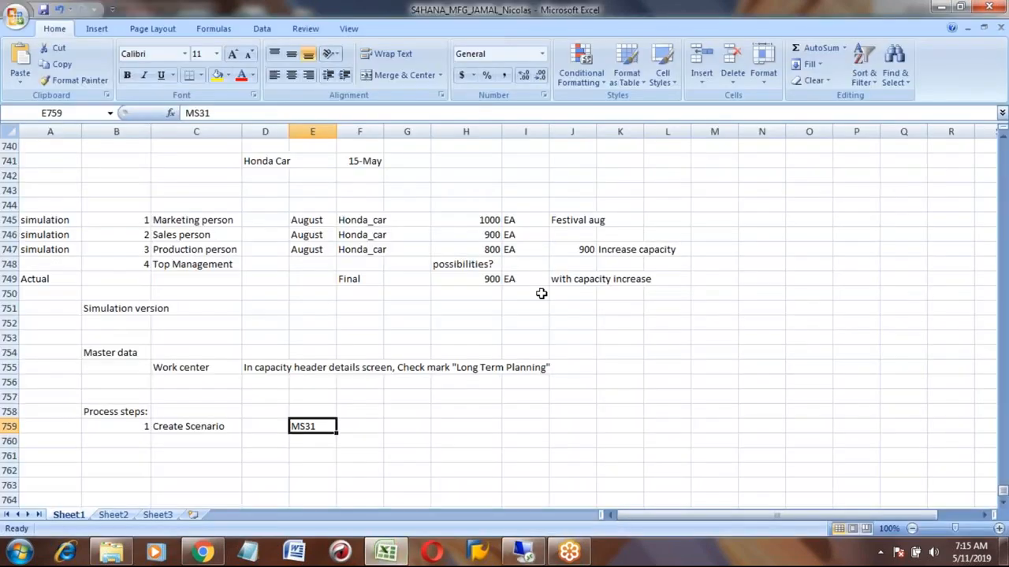
pyautogui.click(478, 219)
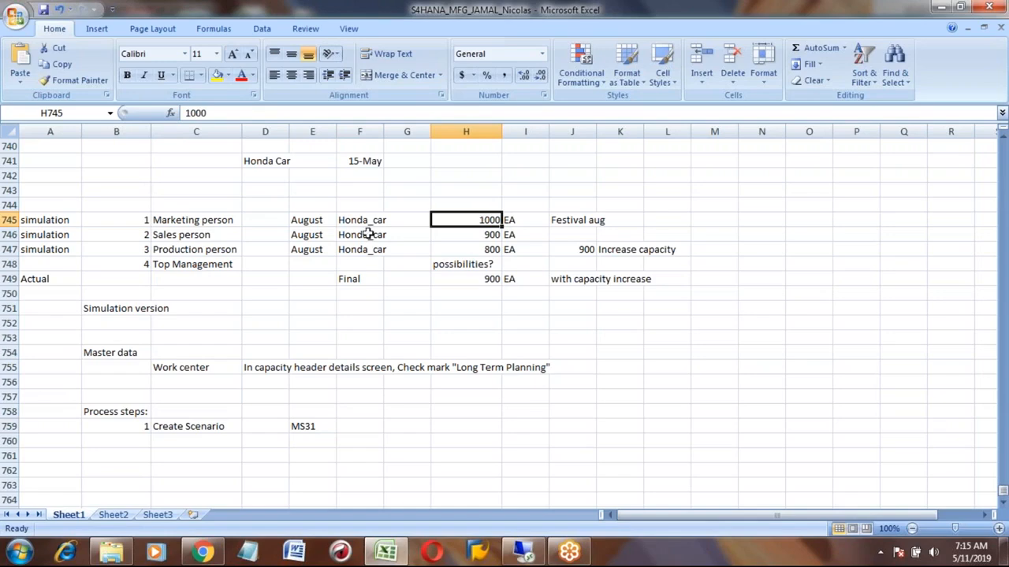
pyautogui.click(329, 221)
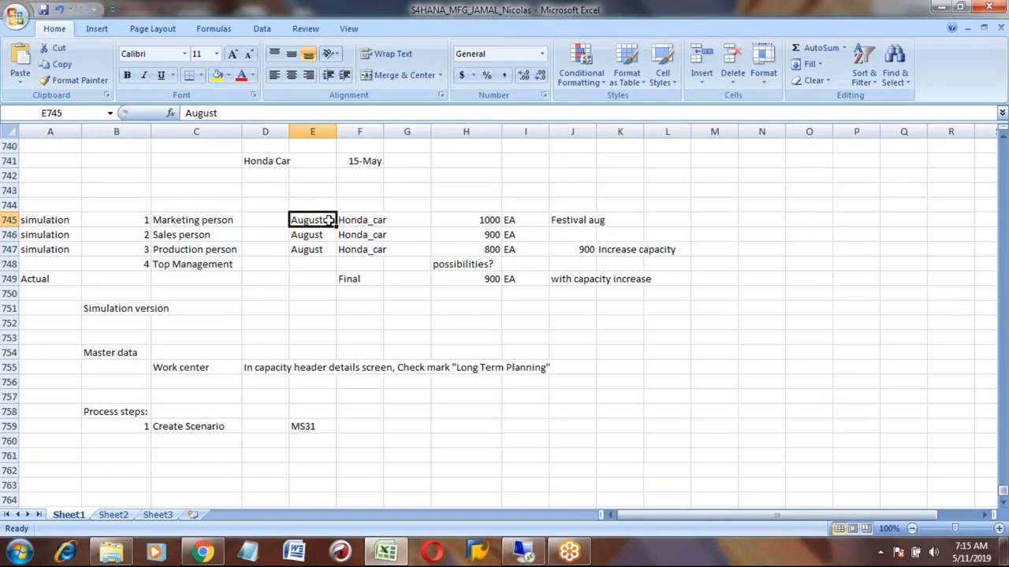
pyautogui.click(517, 561)
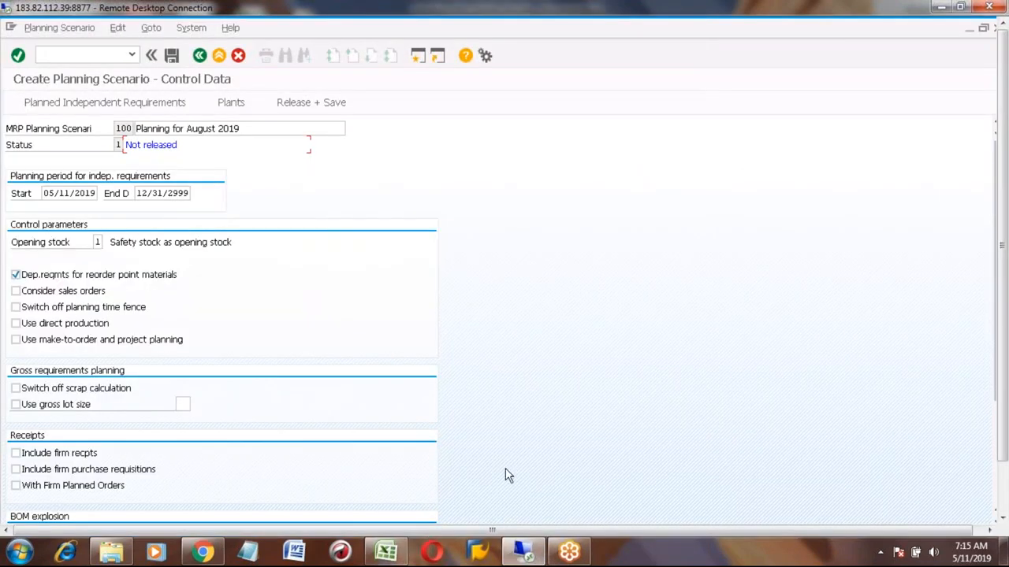
pyautogui.click(386, 552)
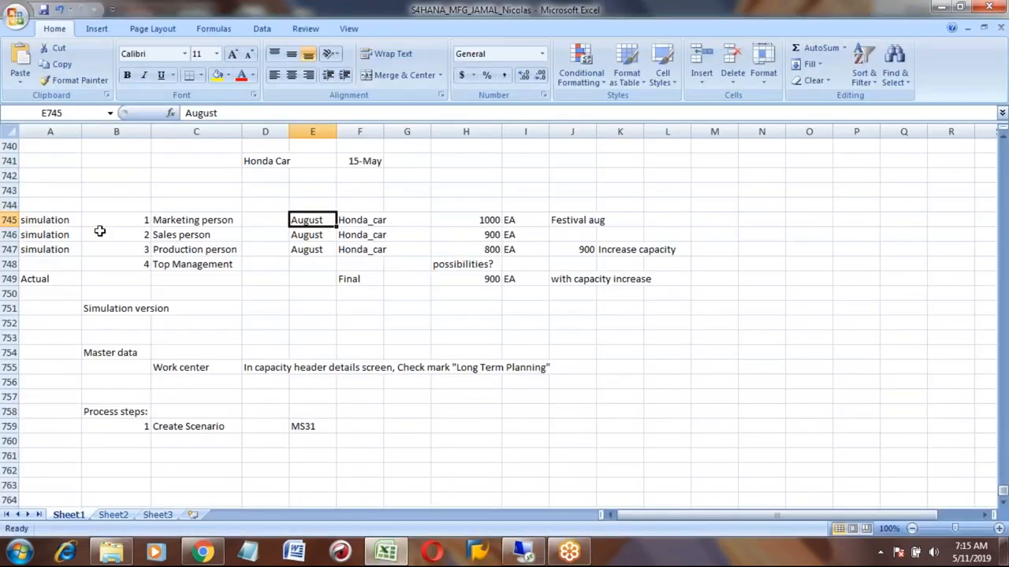
pyautogui.click(66, 220)
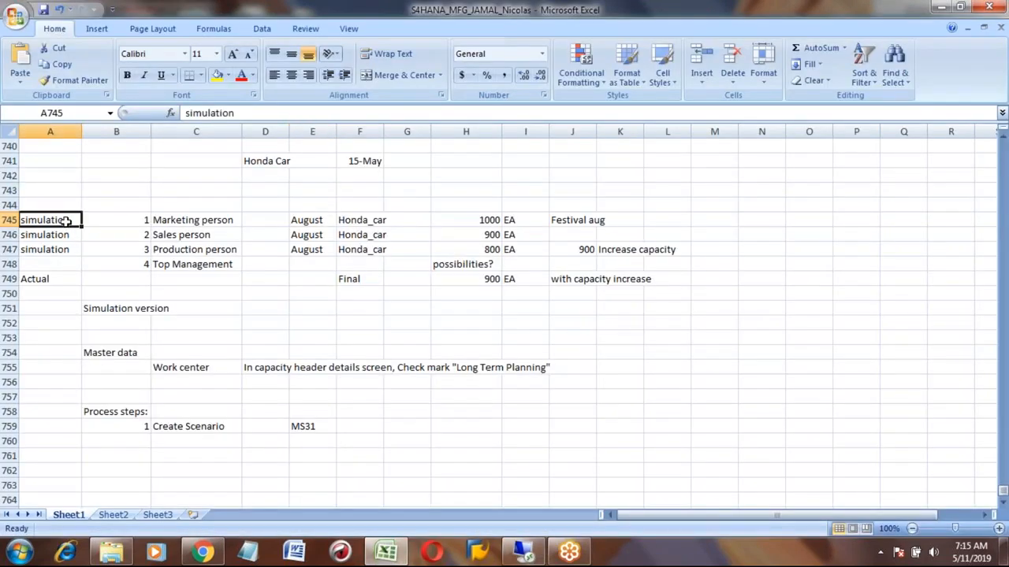
pyautogui.click(522, 555)
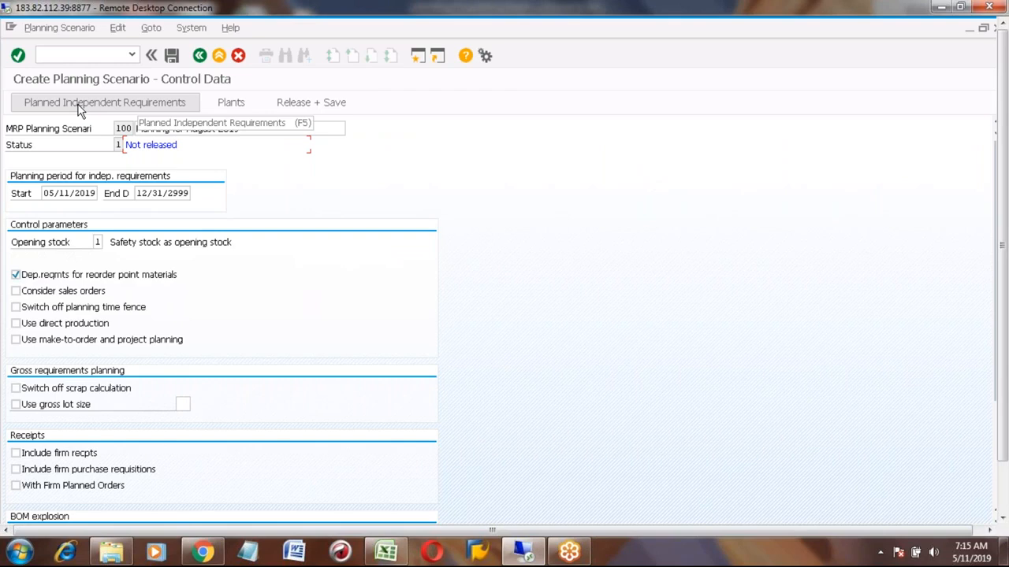
# - Assign planned independent requirements version 02 SIMULATION 2 to the scenario
pyautogui.click(78, 111)
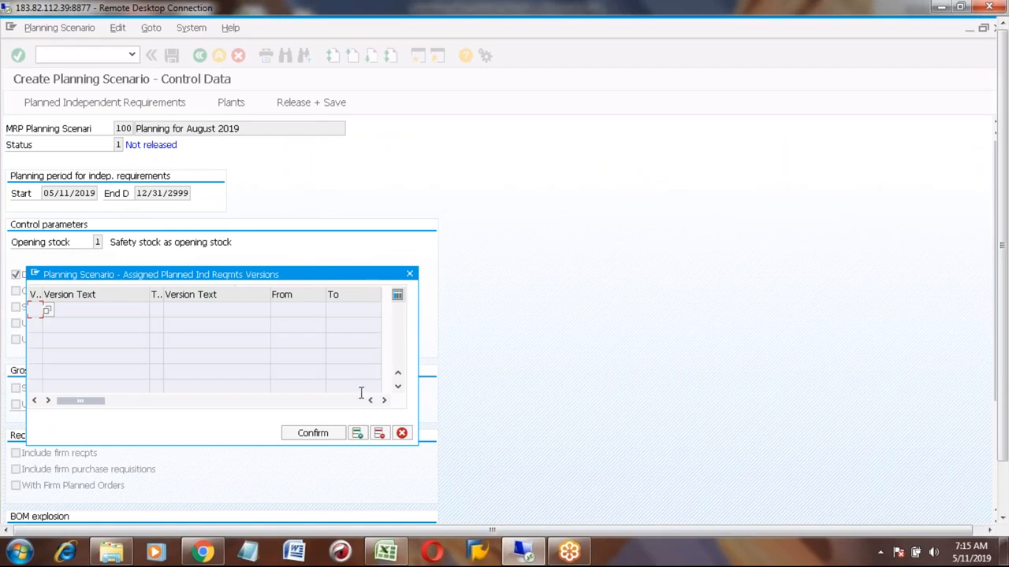
pyautogui.click(357, 435)
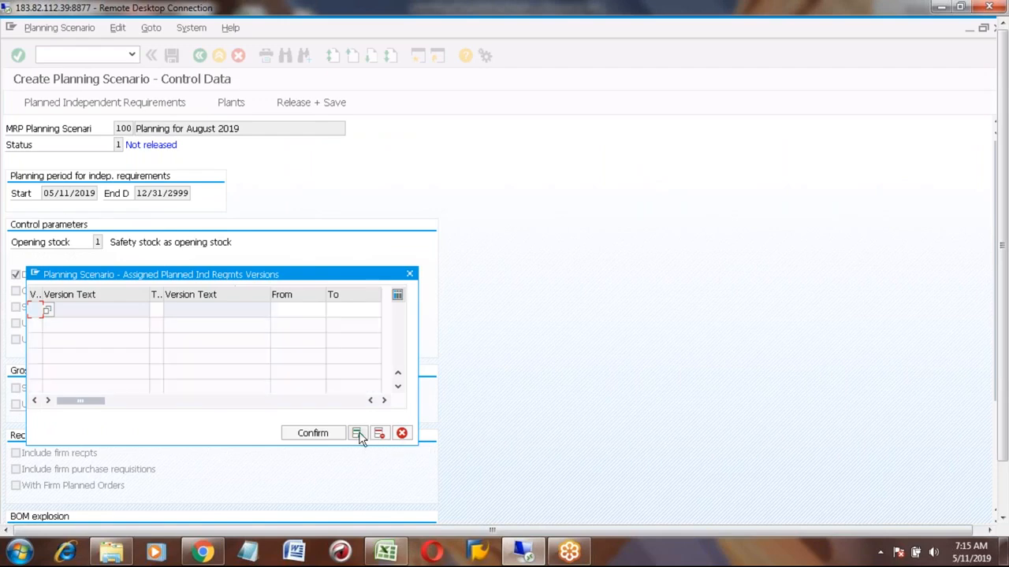
pyautogui.click(48, 311)
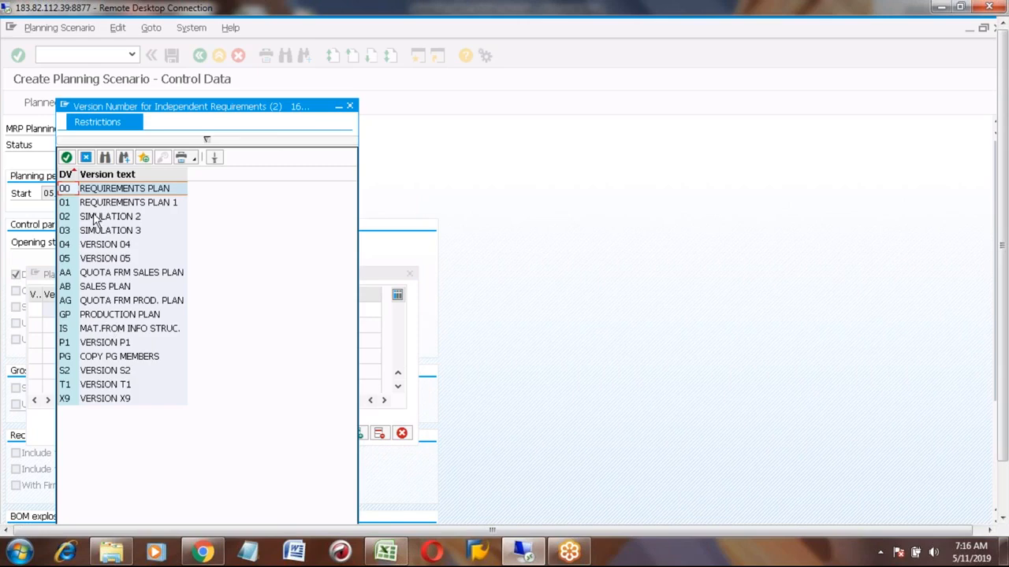
pyautogui.click(66, 220)
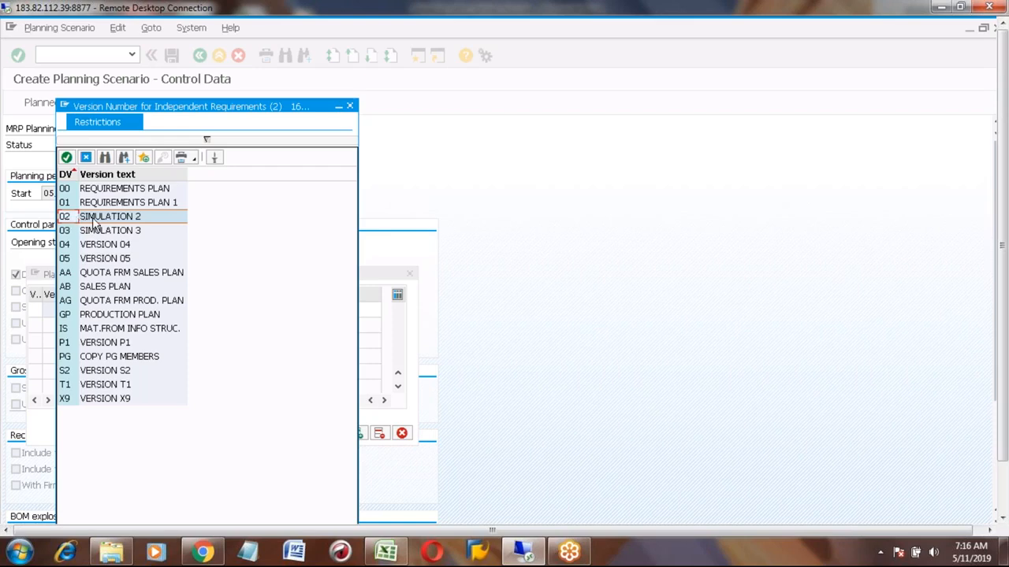
pyautogui.doubleClick(92, 219)
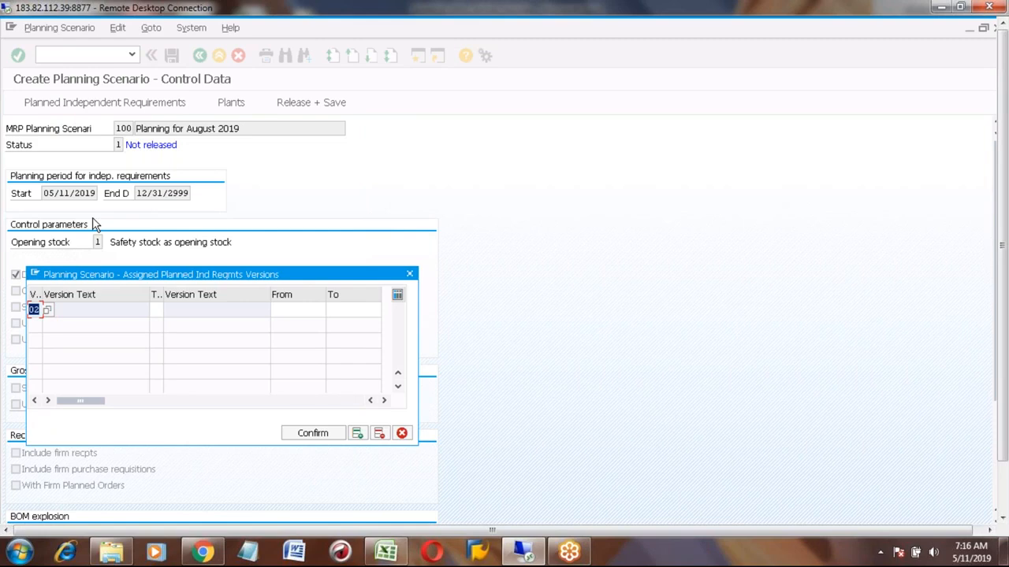
# - Set the version's From date to 08/01/2019
pyautogui.click(286, 309)
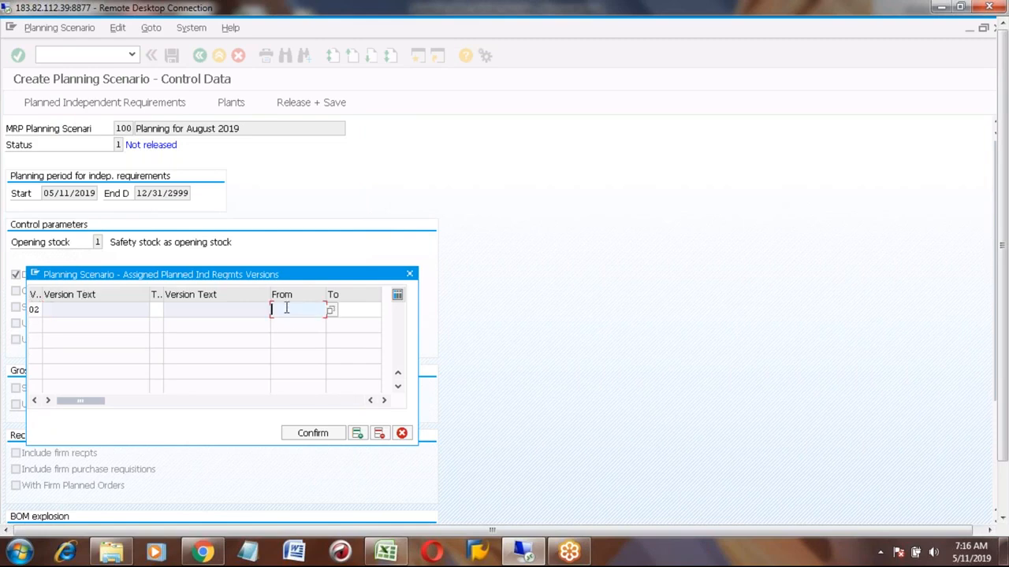
pyautogui.click(332, 312)
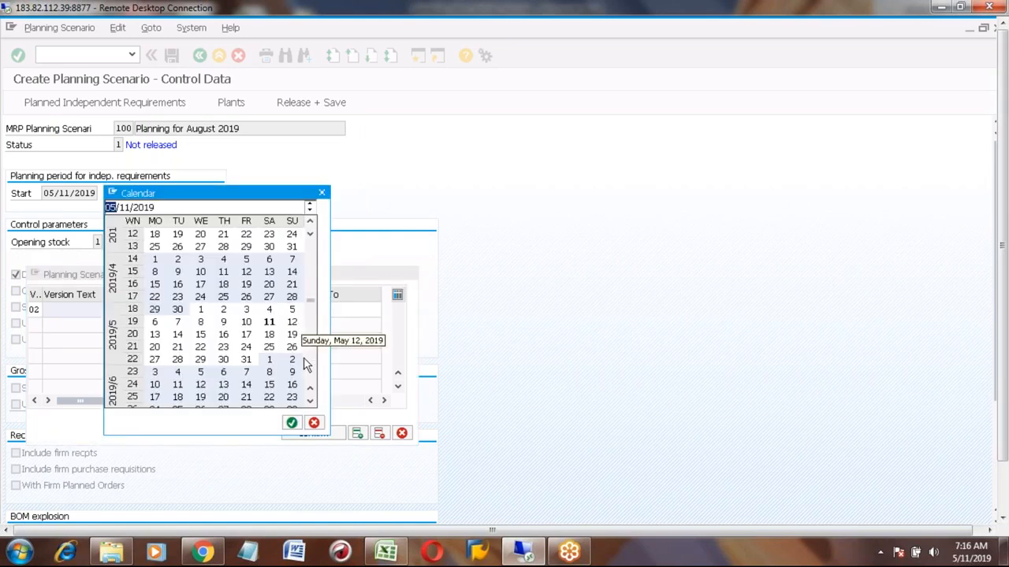
pyautogui.click(310, 402)
pyautogui.click(310, 402)
pyautogui.click(311, 402)
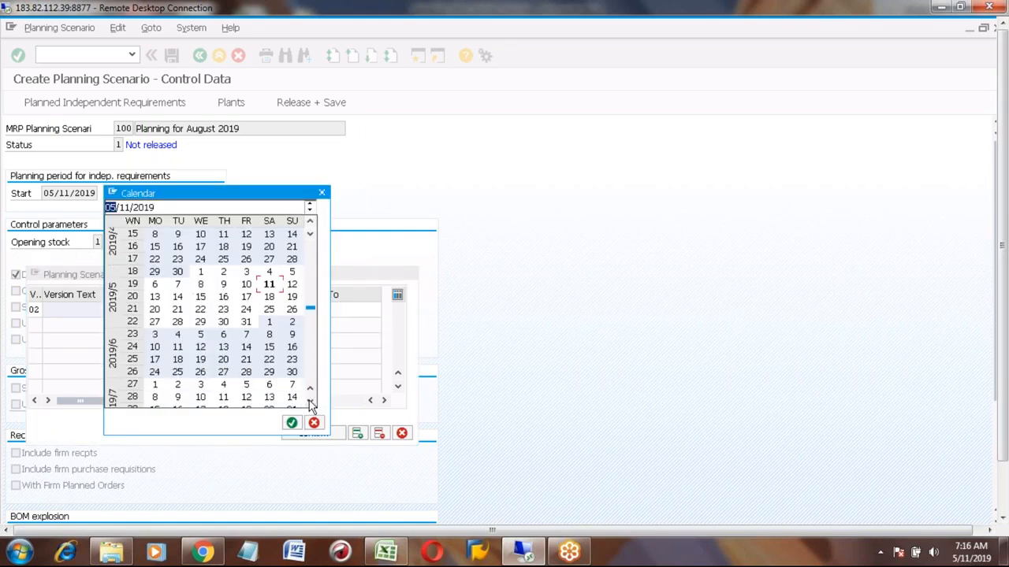
pyautogui.click(311, 402)
pyautogui.click(310, 402)
pyautogui.click(311, 402)
pyautogui.click(311, 402)
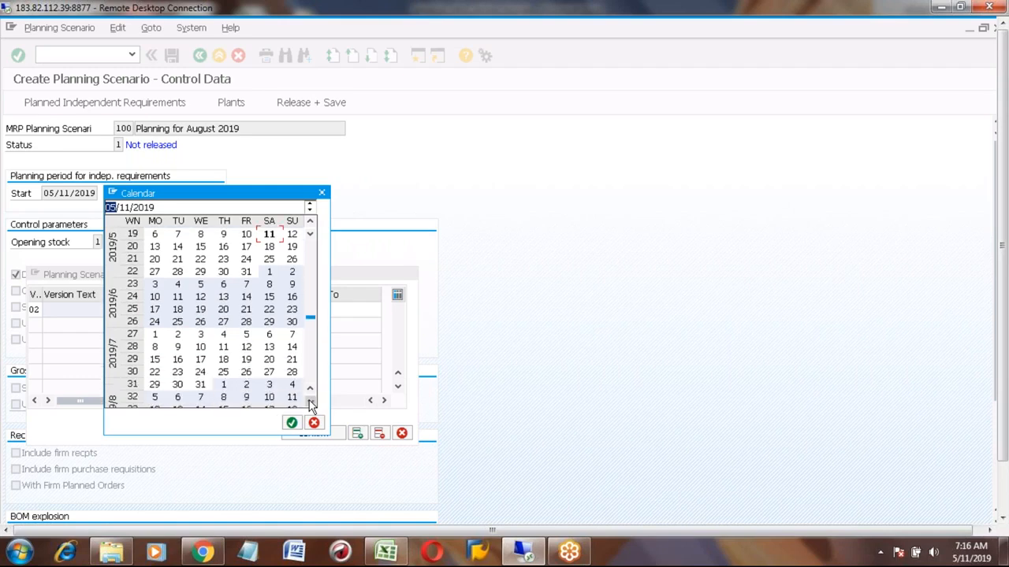
pyautogui.doubleClick(223, 359)
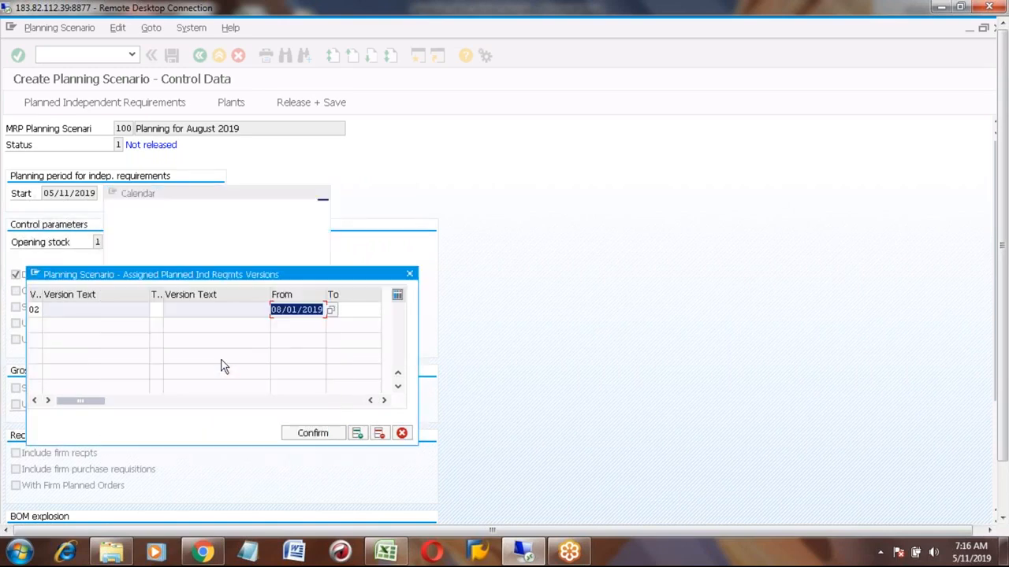
# - Set the version's To date to 08/31/2019 using the calendar
pyautogui.click(356, 309)
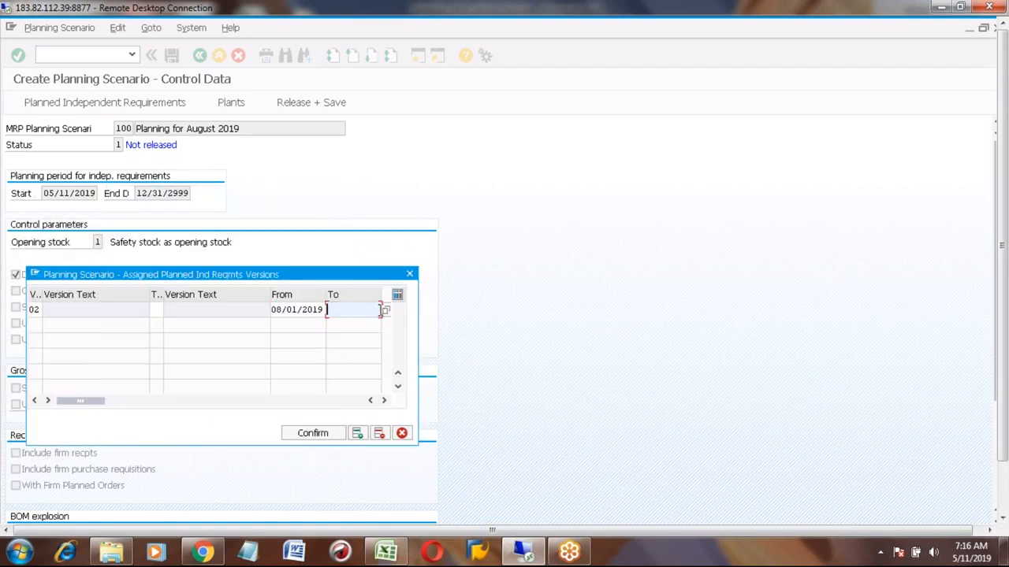
pyautogui.click(384, 310)
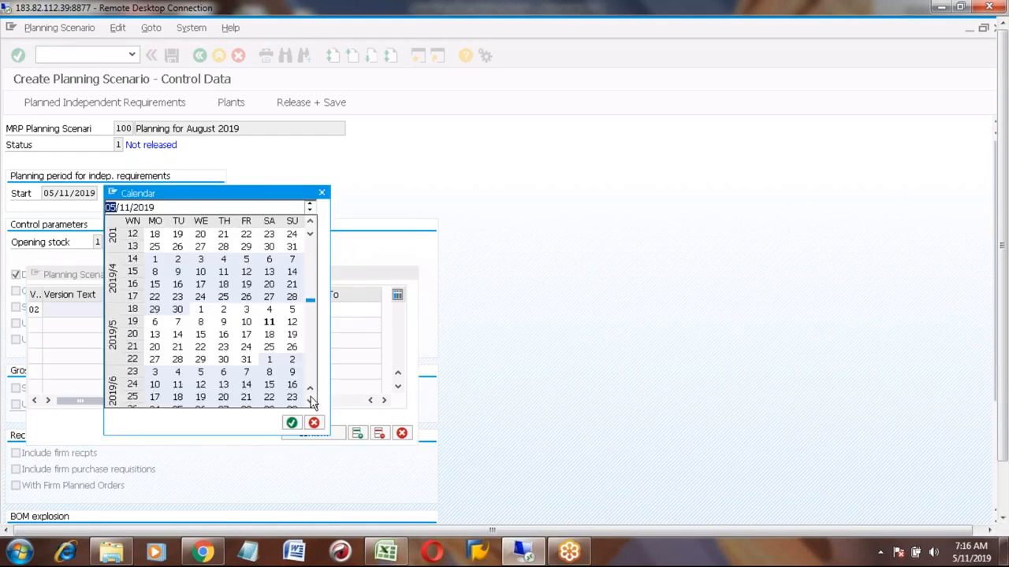
pyautogui.scroll(-7, 311, 402)
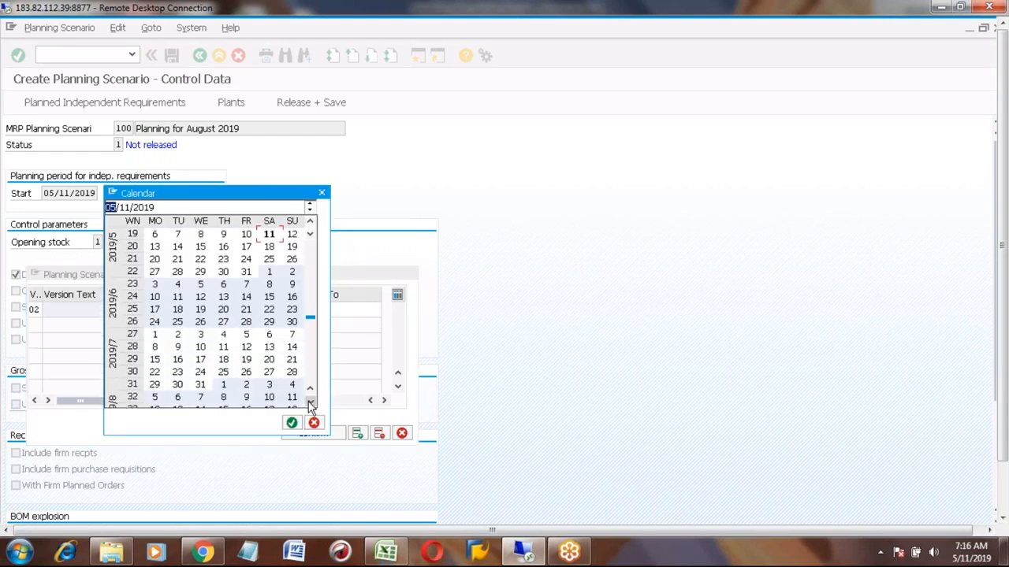
pyautogui.scroll(-5, 312, 403)
pyautogui.click(269, 373)
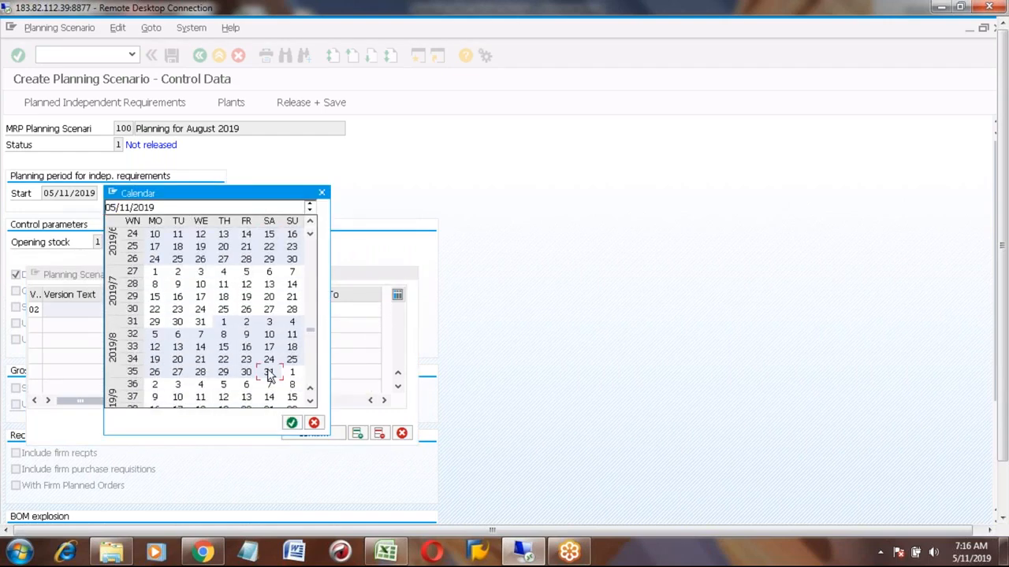
pyautogui.doubleClick(269, 373)
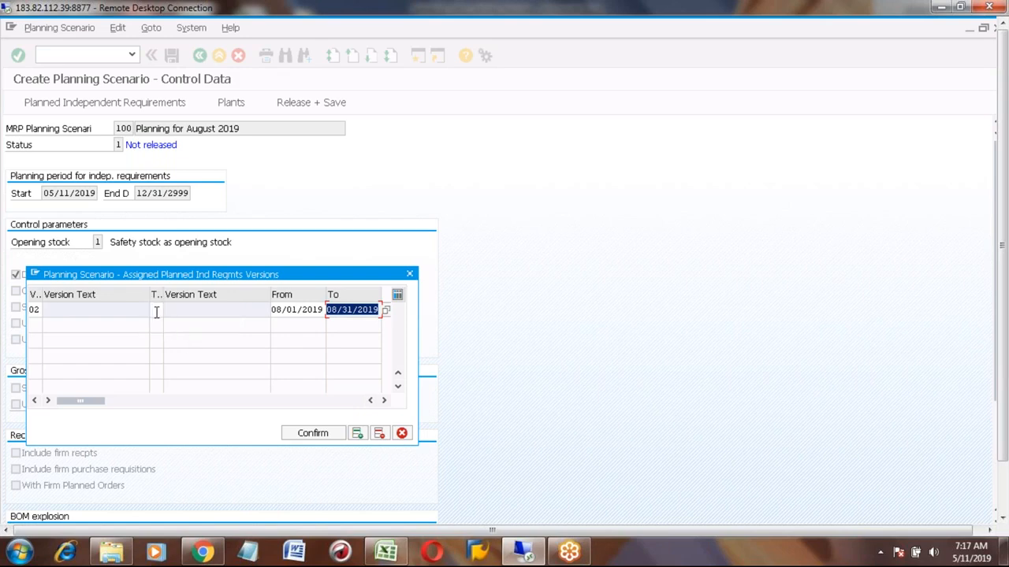
# - Validate the version 02 row so its version text is filled in
pyautogui.click(153, 309)
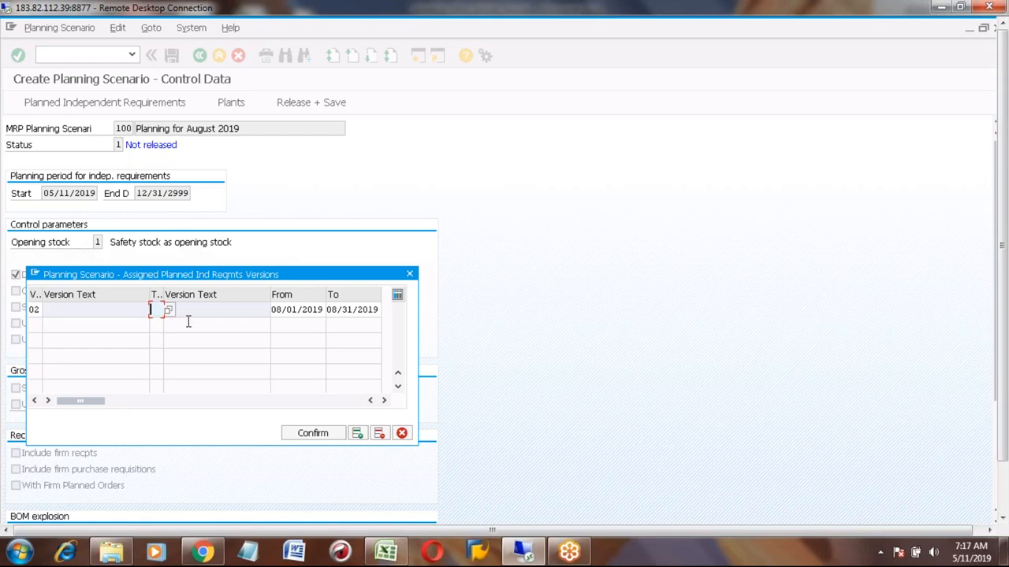
pyautogui.click(35, 310)
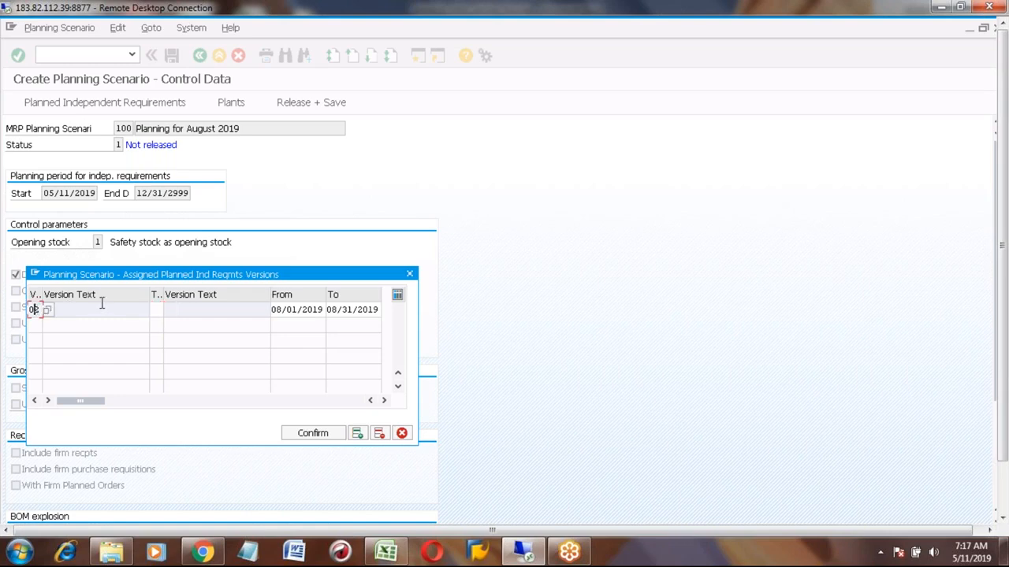
pyautogui.press('Return')
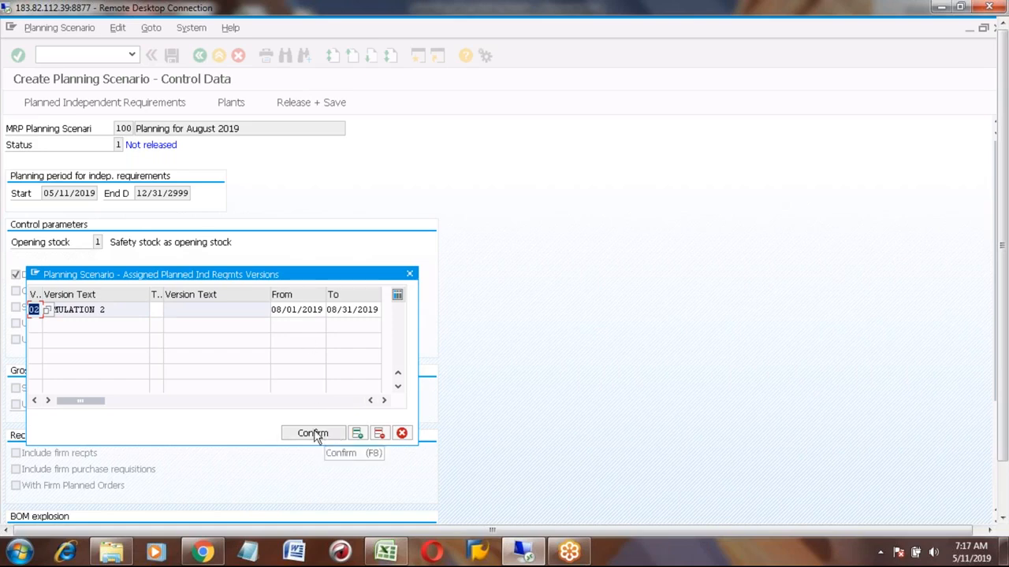
pyautogui.click(123, 316)
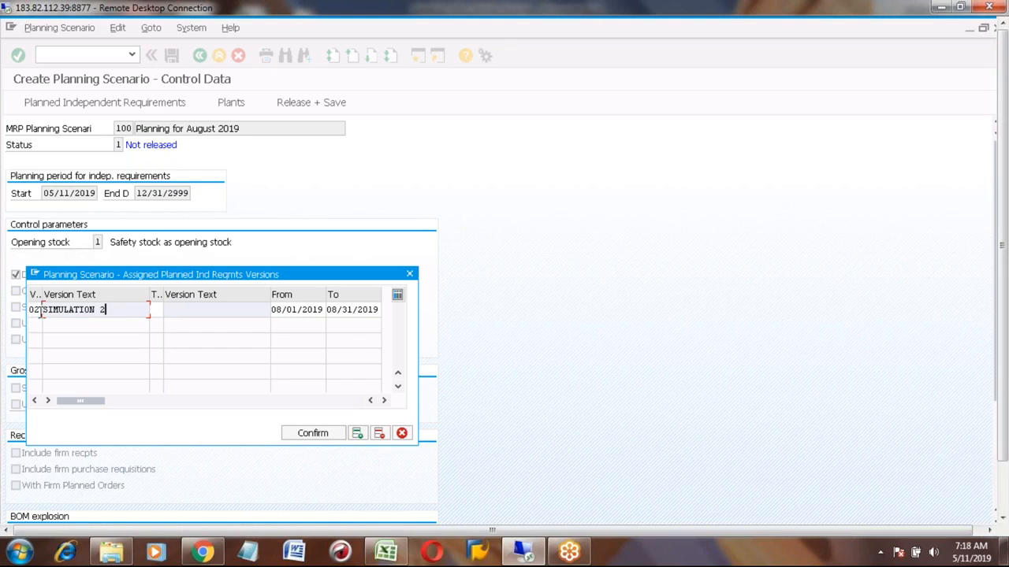
# - Switch to Excel and record 'Simulation verion' with value 02 in row 761 of the process steps
pyautogui.click(377, 541)
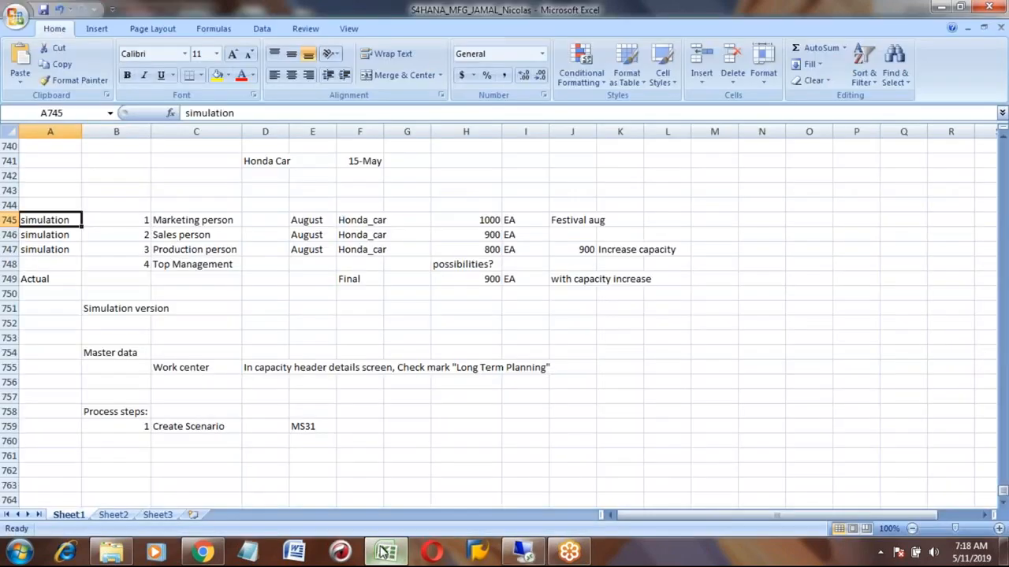
pyautogui.click(231, 454)
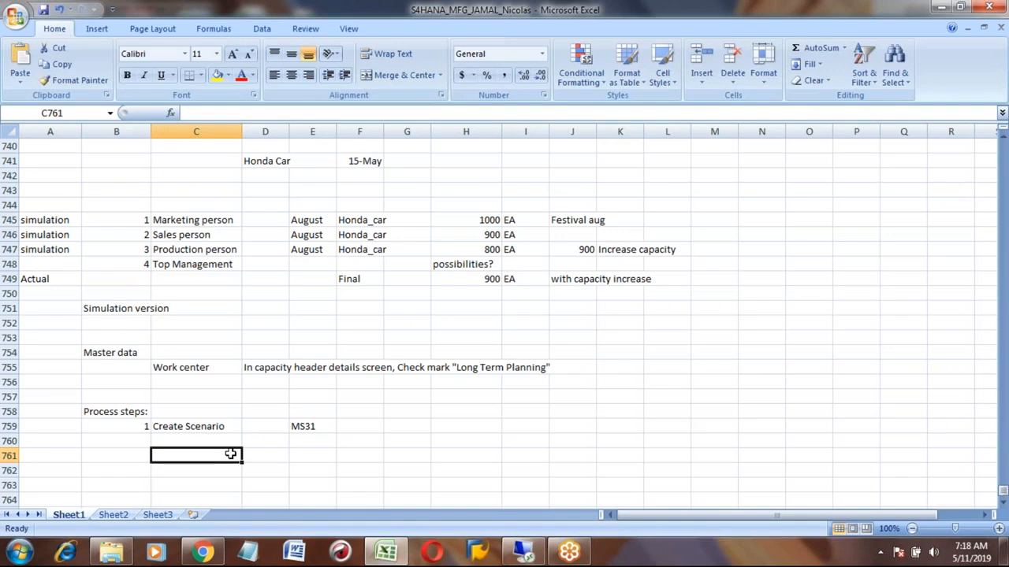
pyautogui.write('Simulation veri')
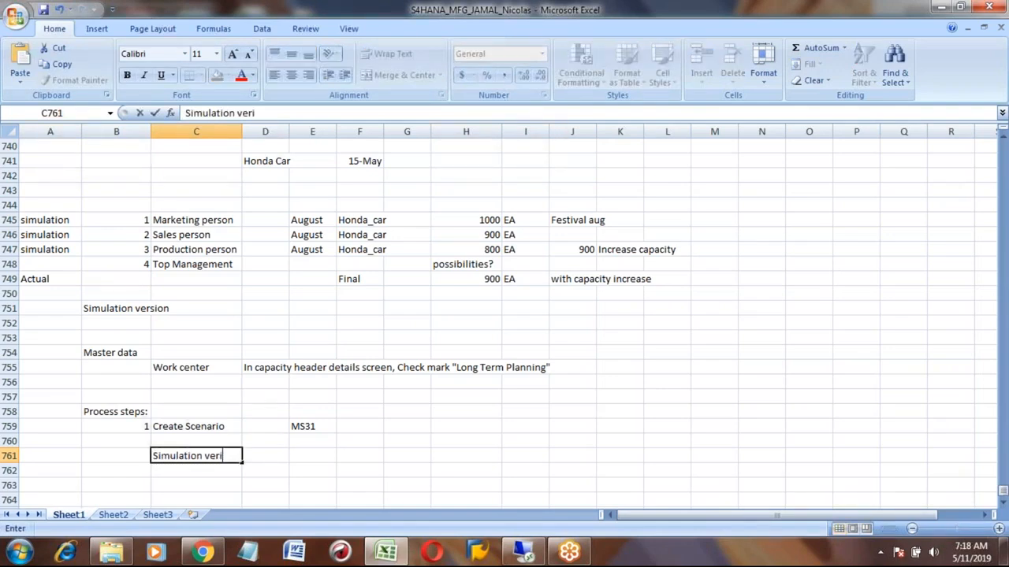
pyautogui.press('BackSpace')
pyautogui.write('ere')
pyautogui.press('BackSpace')
pyautogui.write('ion')
pyautogui.press('Tab')
pyautogui.press('Tab')
pyautogui.write("'02")
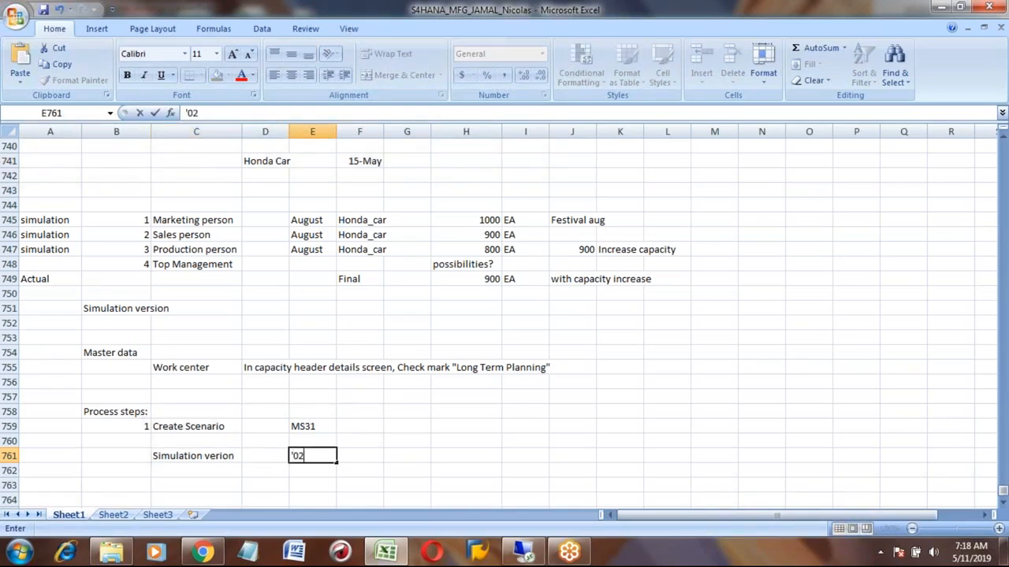
pyautogui.press('Return')
# - Add a 'Planning Scenario' row with value 100 just above the simulation version entry
pyautogui.press('Up')
pyautogui.press('Up')
pyautogui.press('Left')
pyautogui.press('Left')
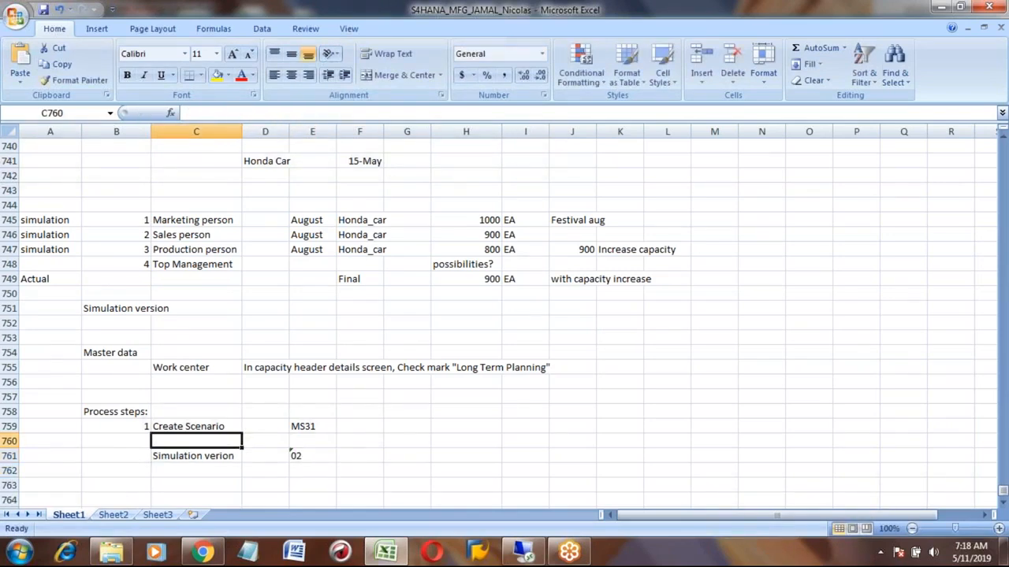
pyautogui.write('Plannin')
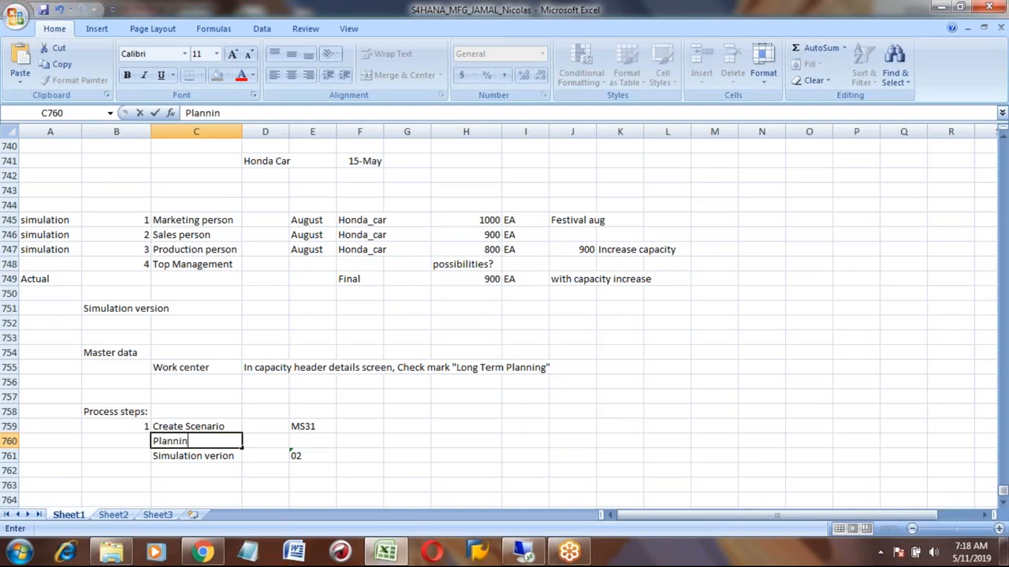
pyautogui.write('g Scenario')
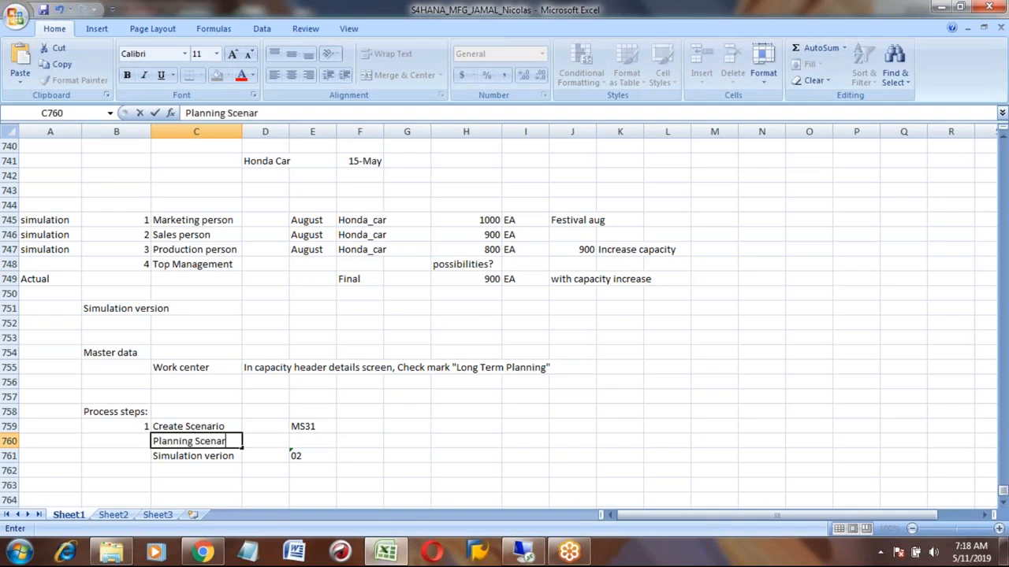
pyautogui.press('Right')
pyautogui.press('Right')
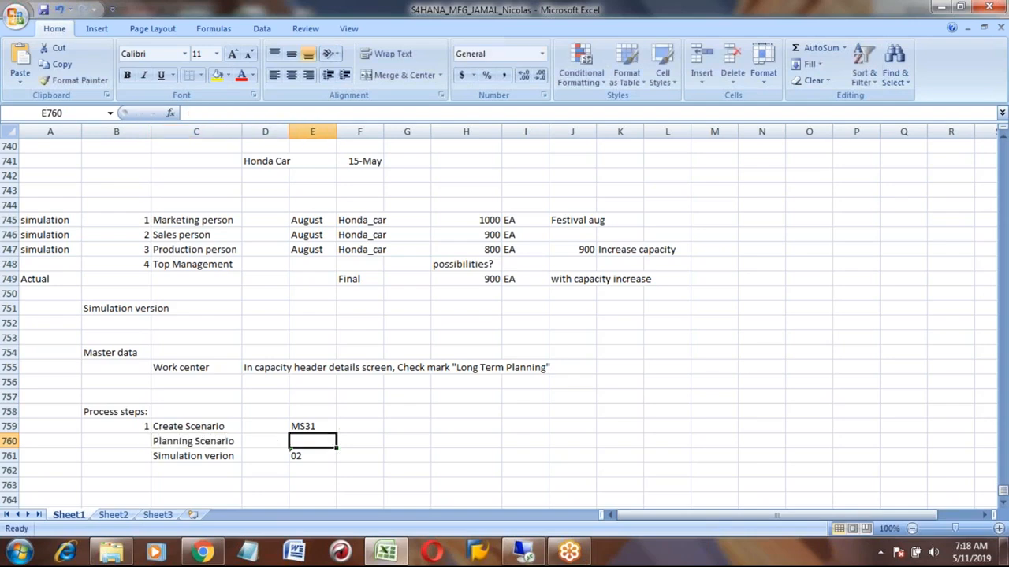
pyautogui.write('100')
pyautogui.press('Return')
# - Return to SAP and confirm the assigned planned independent requirements version
pyautogui.press('Up')
pyautogui.hotkey('alt', 'Tab')
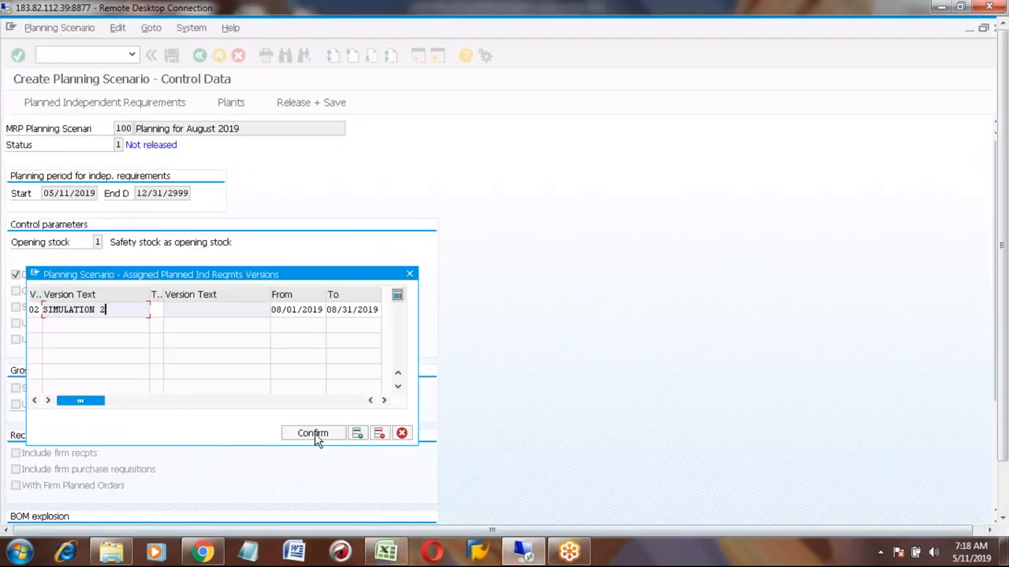
pyautogui.click(316, 435)
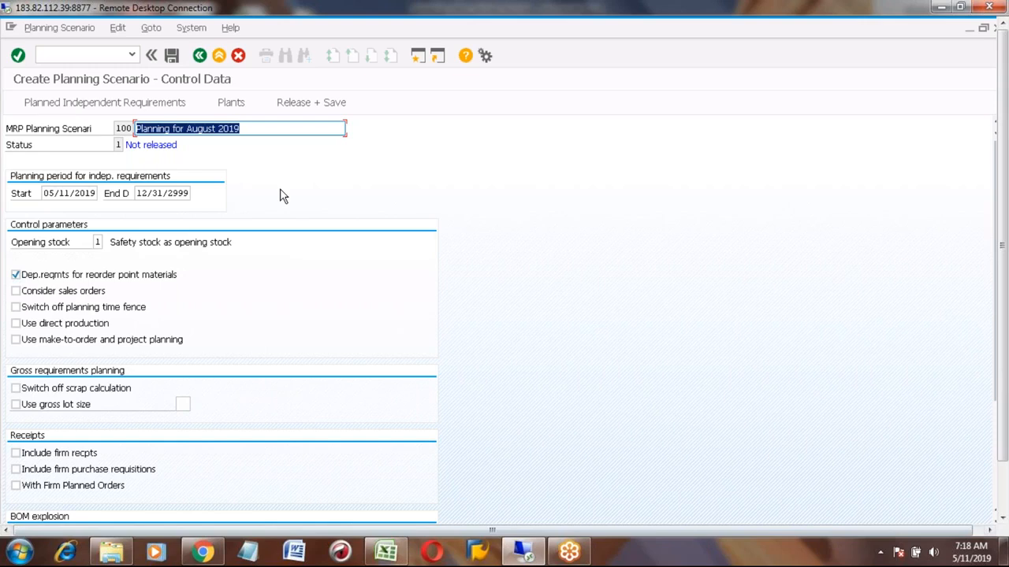
# - Assign plants 7777 and 3001 to planning scenario 100 and reopen the plant list to review the assignment
pyautogui.click(231, 104)
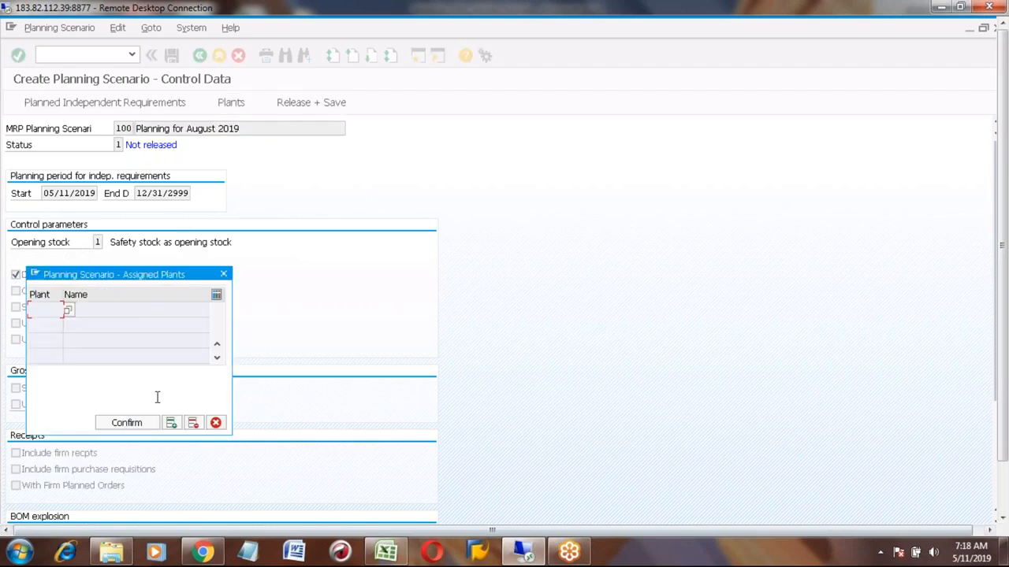
pyautogui.click(171, 426)
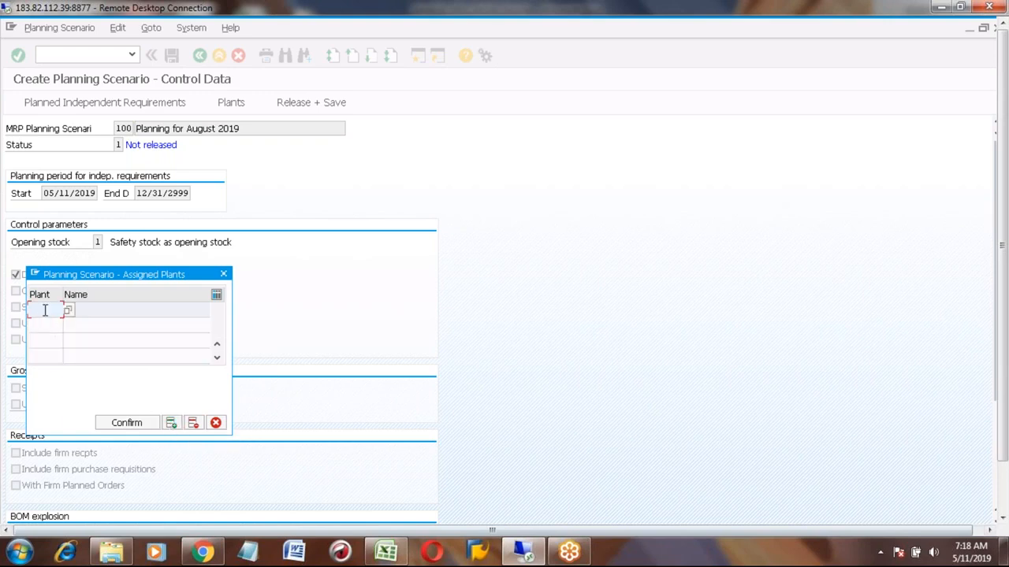
pyautogui.write('7777')
pyautogui.press('Return')
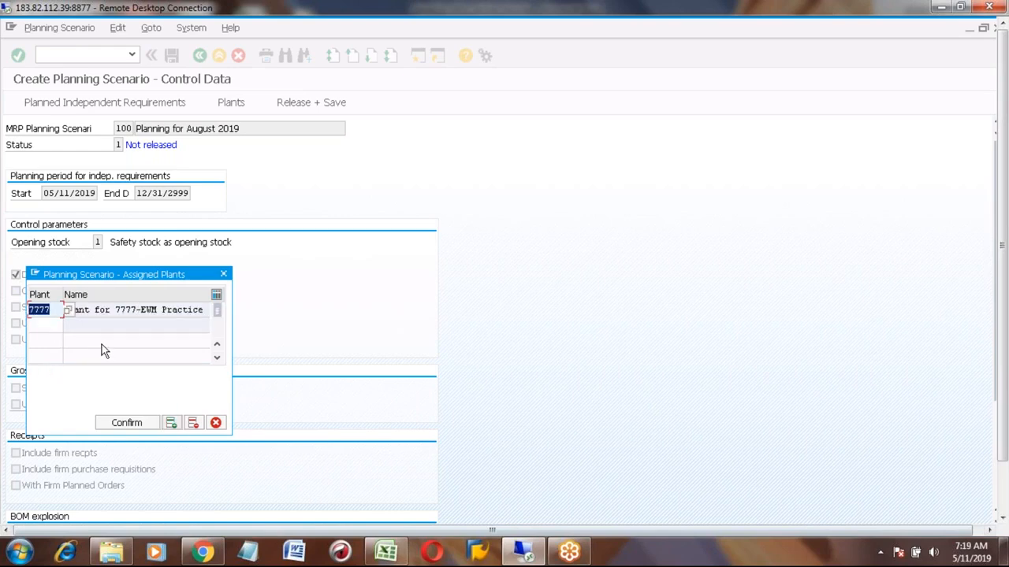
pyautogui.click(46, 321)
pyautogui.write('3001')
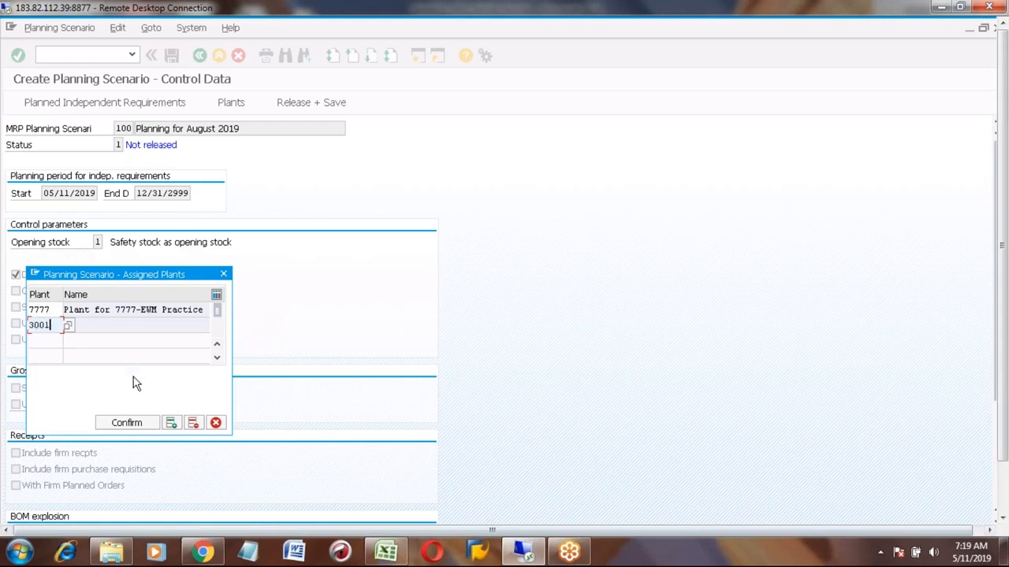
pyautogui.click(126, 423)
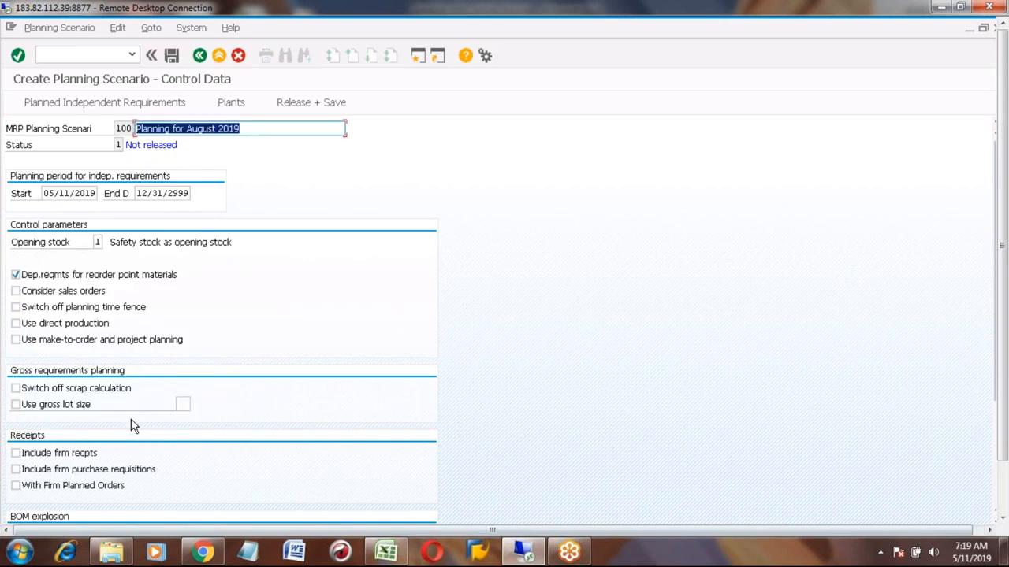
pyautogui.click(233, 103)
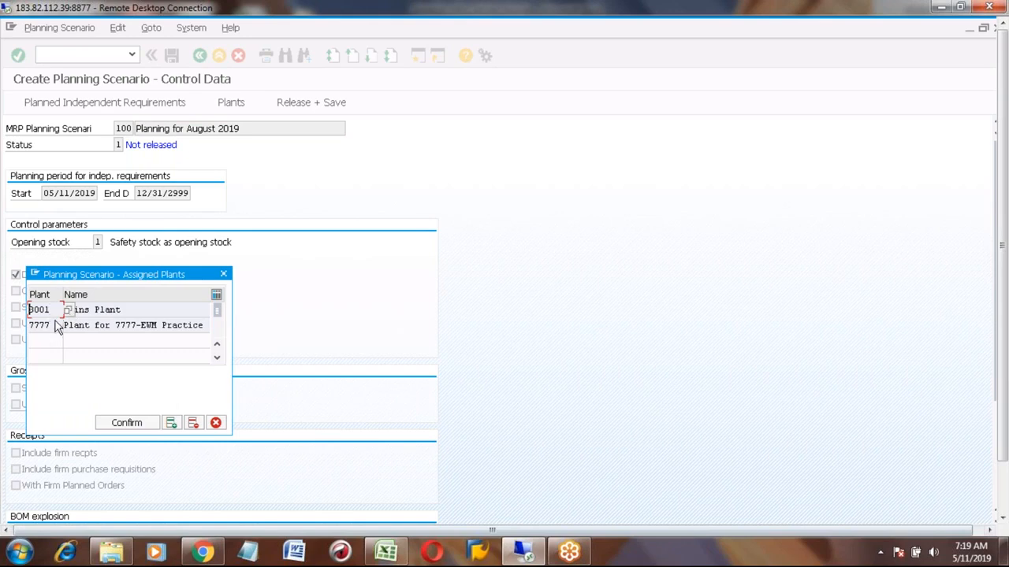
pyautogui.click(215, 423)
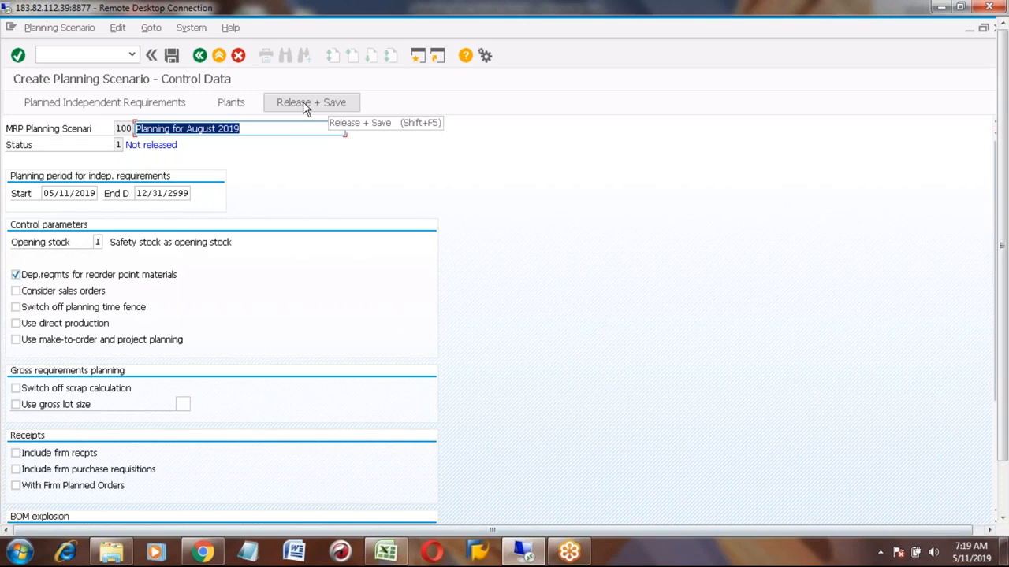
# - Release and save the planning scenario, creating the planning file entries immediately, and leave the resulting report
pyautogui.click(120, 145)
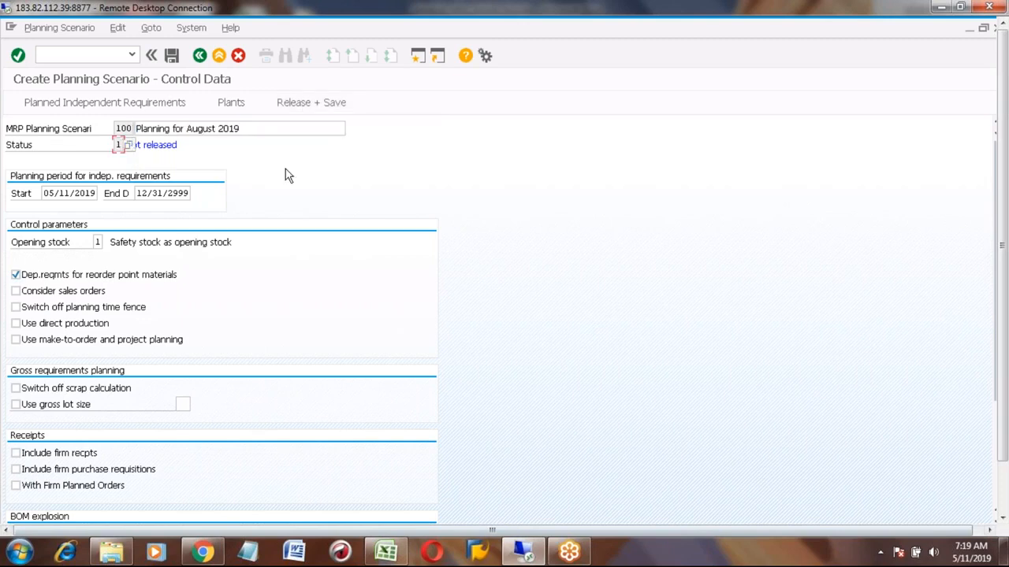
pyautogui.click(310, 107)
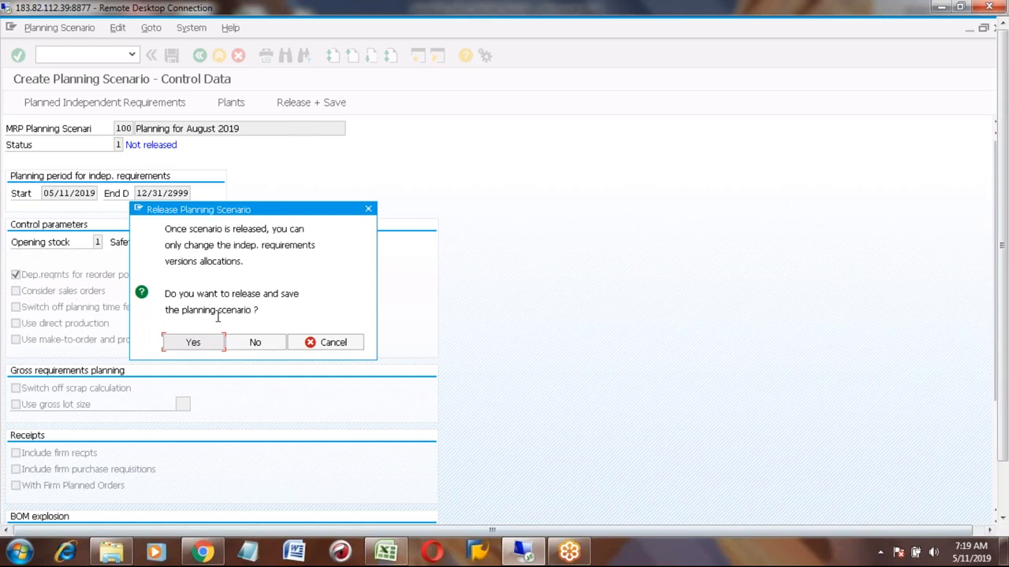
pyautogui.click(208, 349)
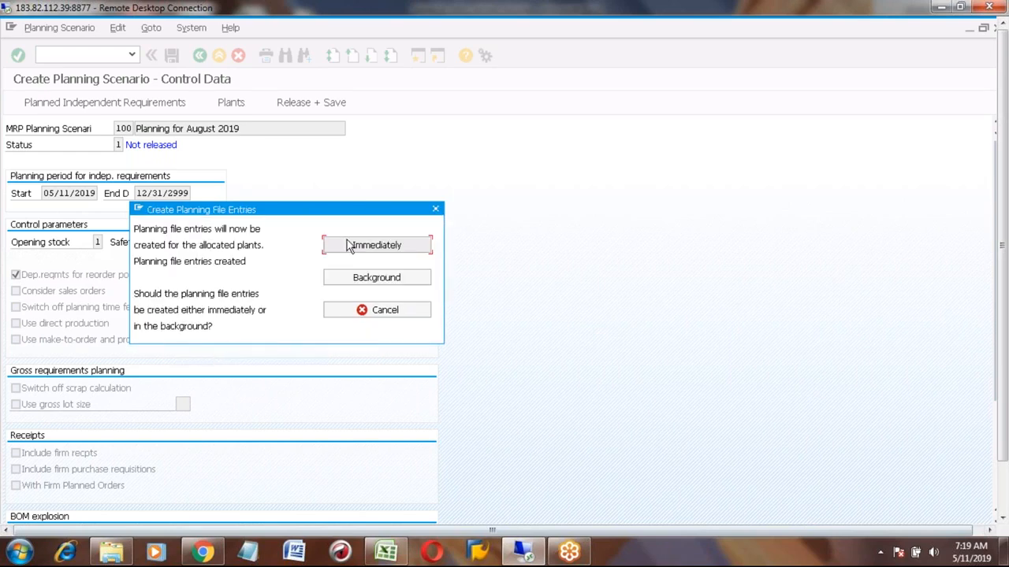
pyautogui.click(349, 246)
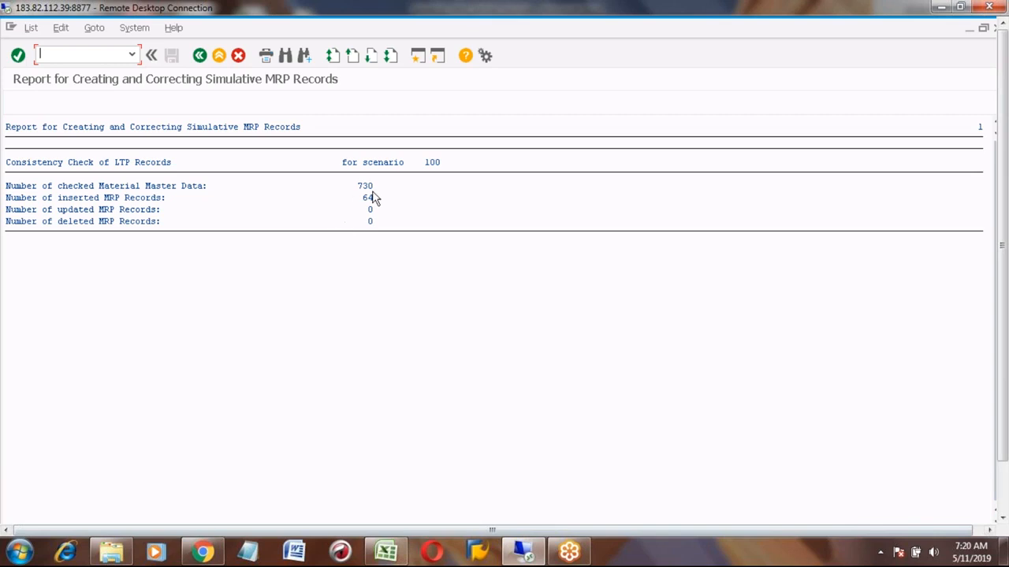
pyautogui.click(199, 56)
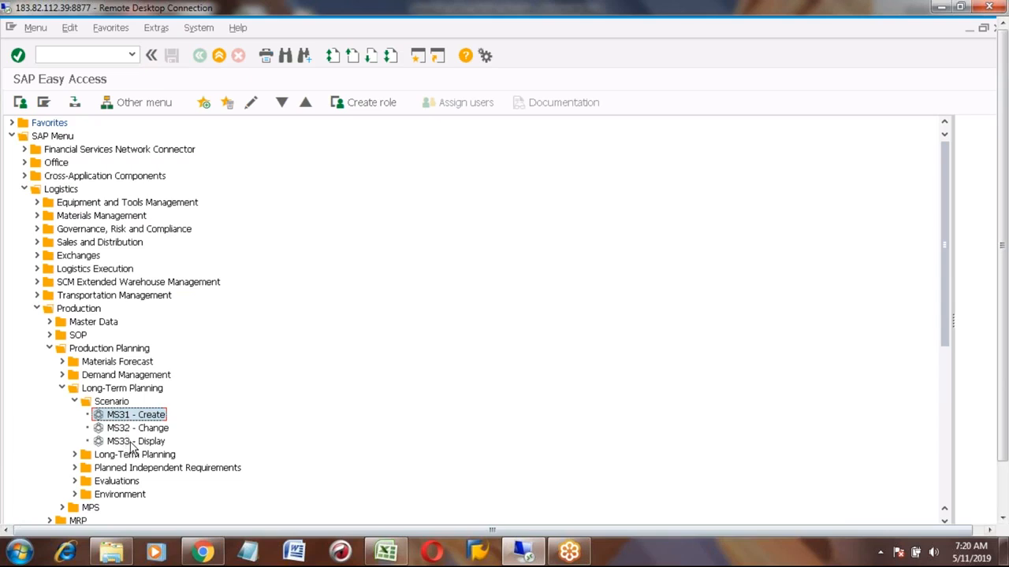
# - Display planning scenario 100 with MS33 to check its status and control data
pyautogui.click(130, 442)
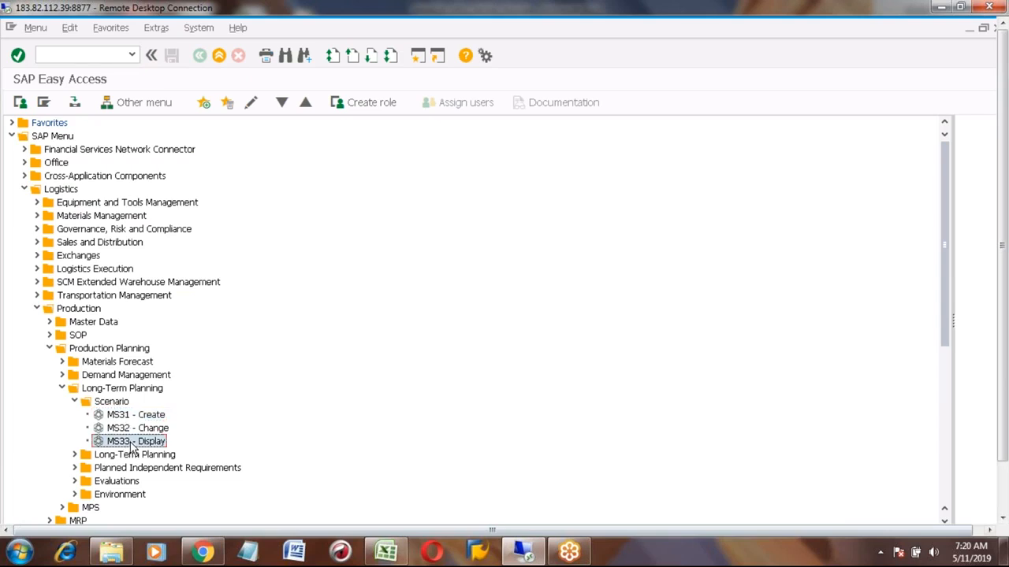
pyautogui.doubleClick(132, 443)
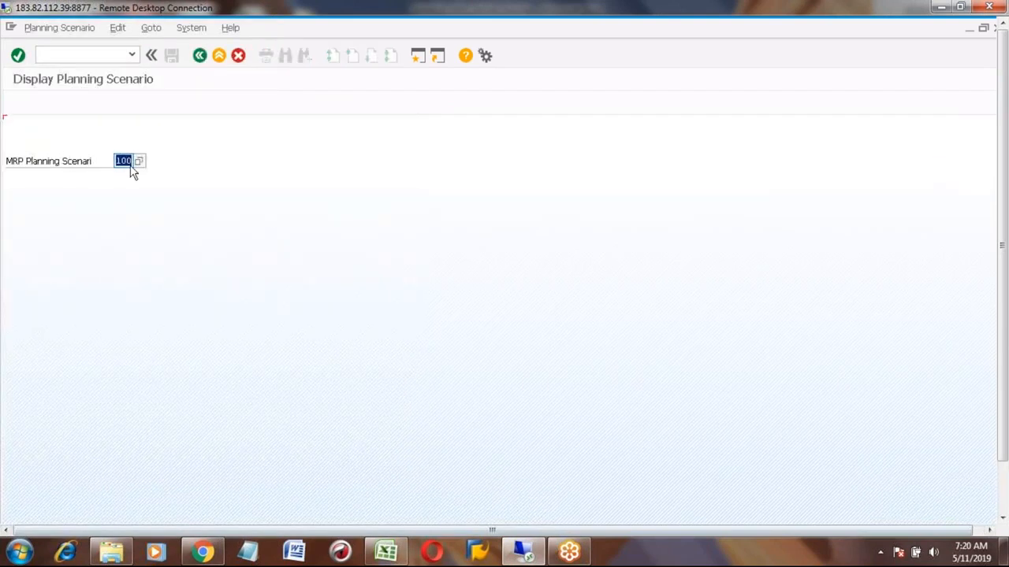
pyautogui.press('Return')
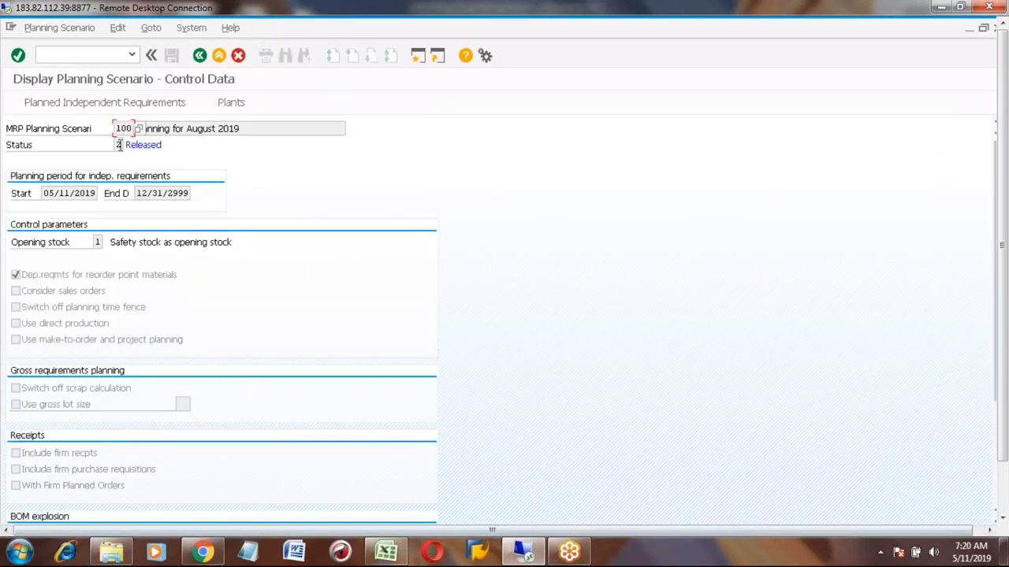
pyautogui.click(134, 147)
pyautogui.click(199, 57)
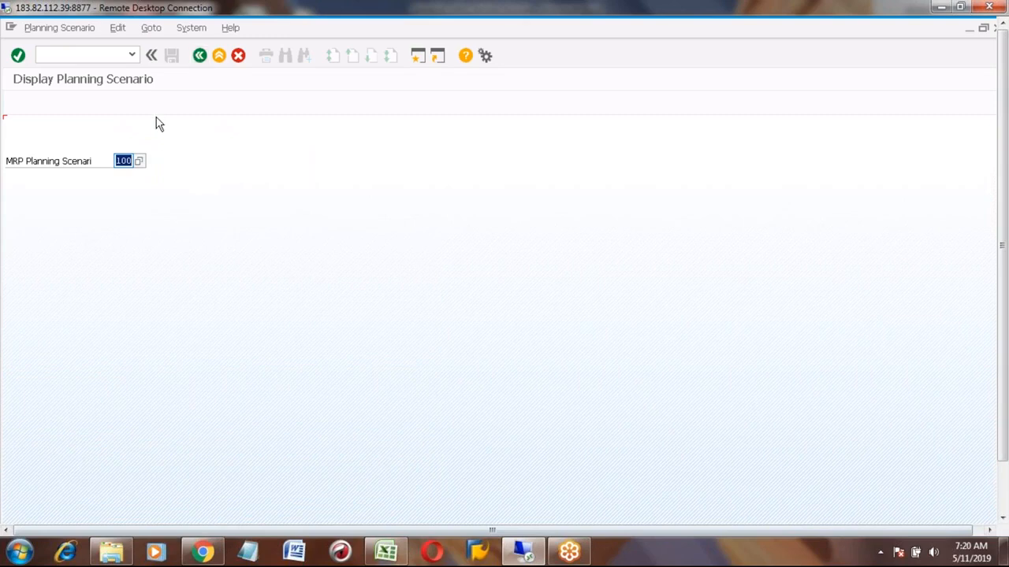
pyautogui.press('Return')
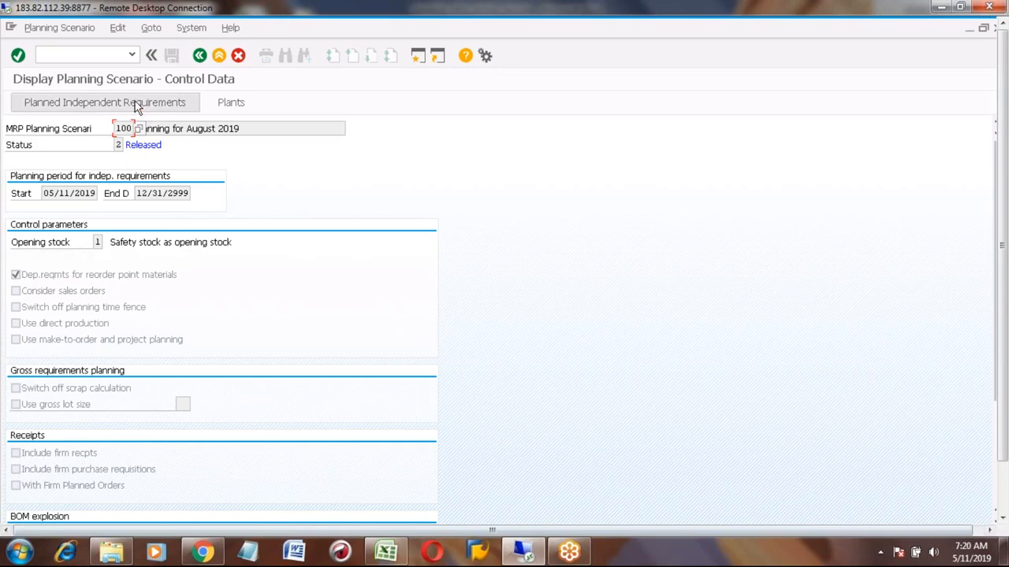
pyautogui.click(200, 57)
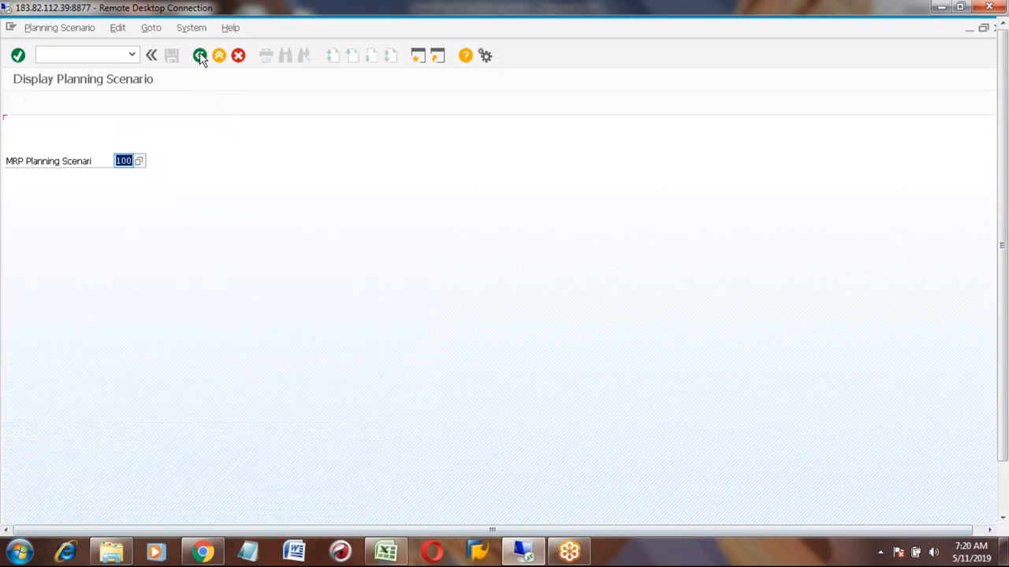
pyautogui.click(200, 57)
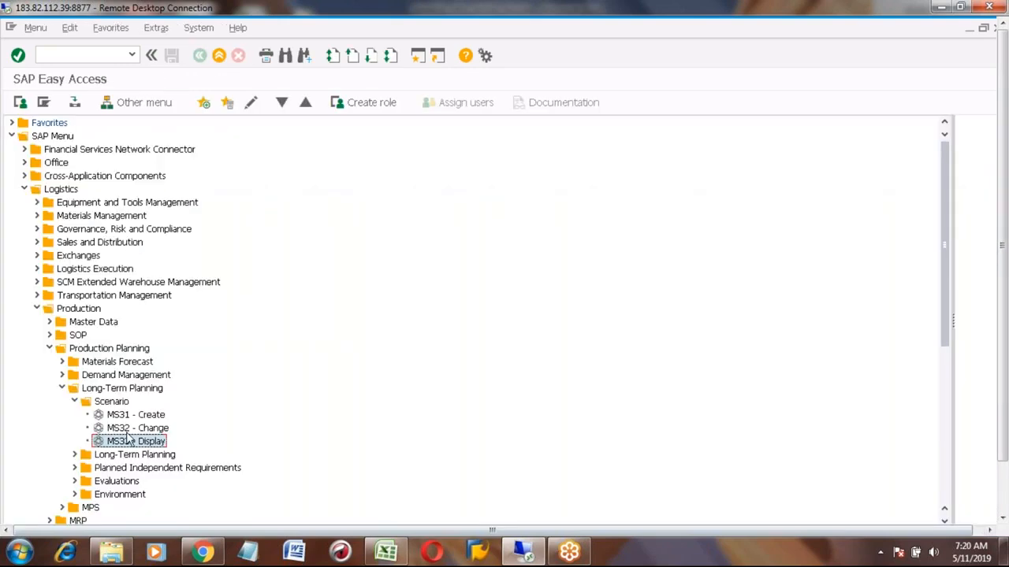
# - Open scenario 100 in MS32 and set version 02's assignment end date to 10/31/2019
pyautogui.doubleClick(130, 427)
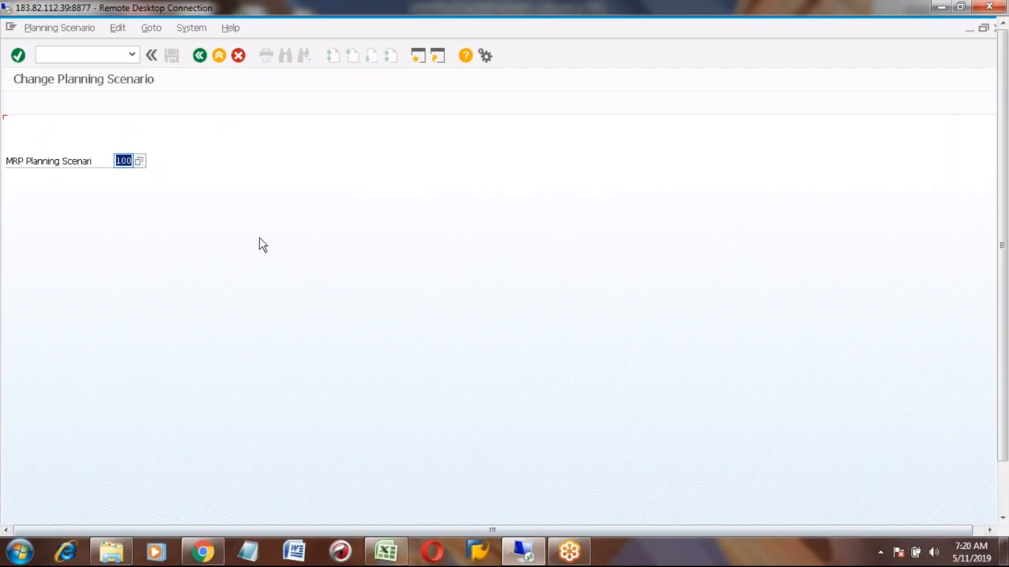
pyautogui.press('Return')
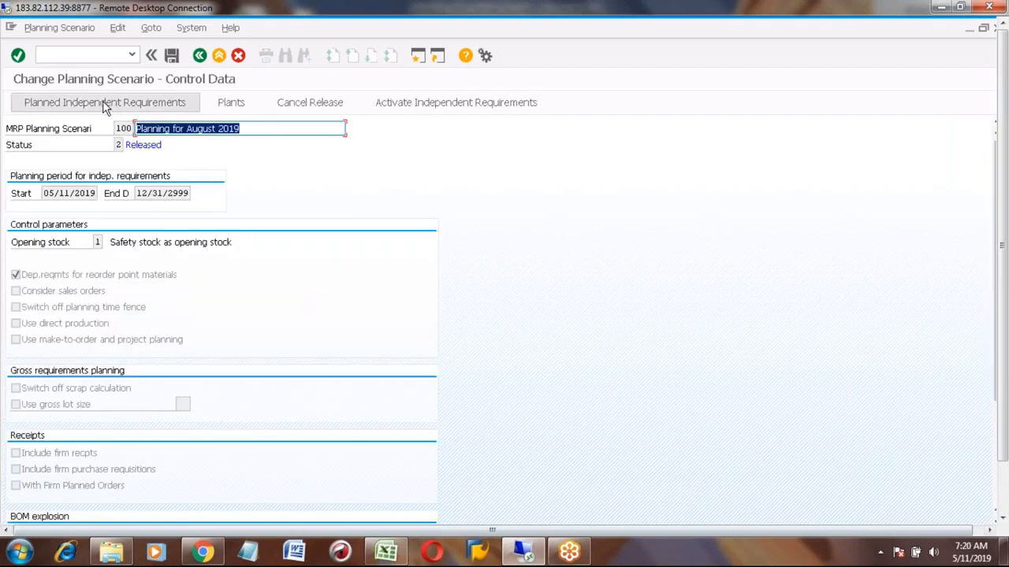
pyautogui.click(104, 106)
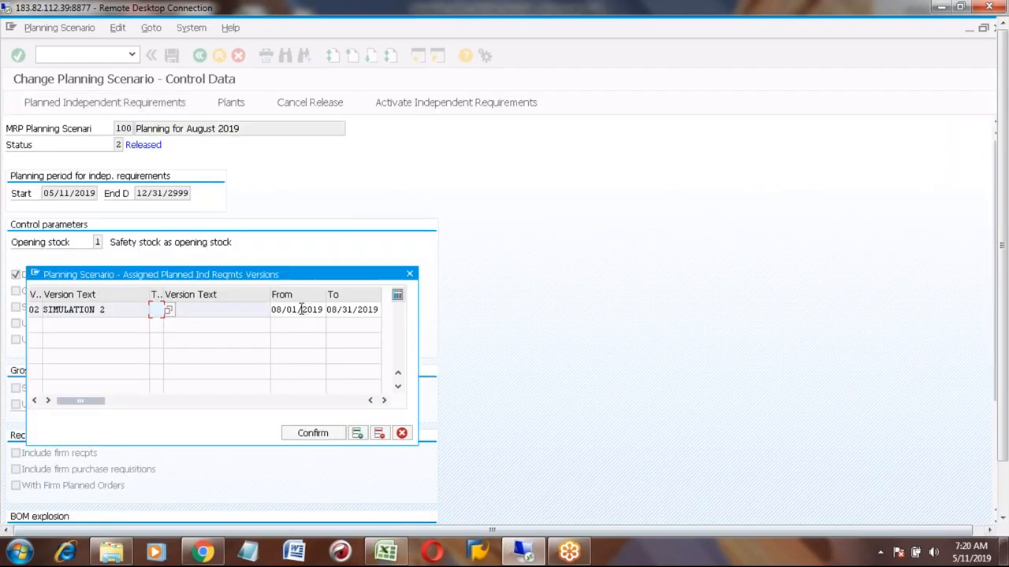
pyautogui.click(354, 311)
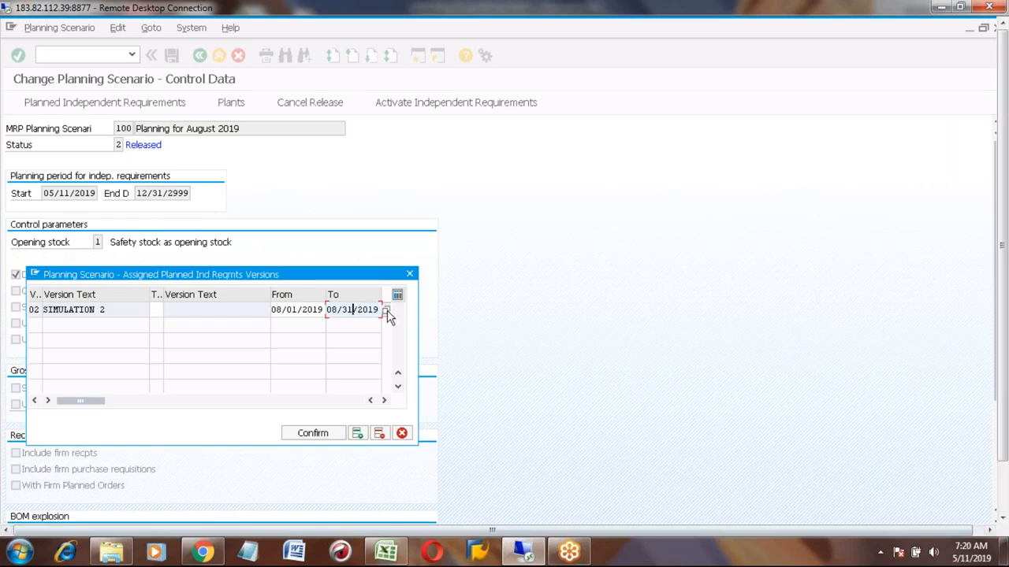
pyautogui.click(386, 311)
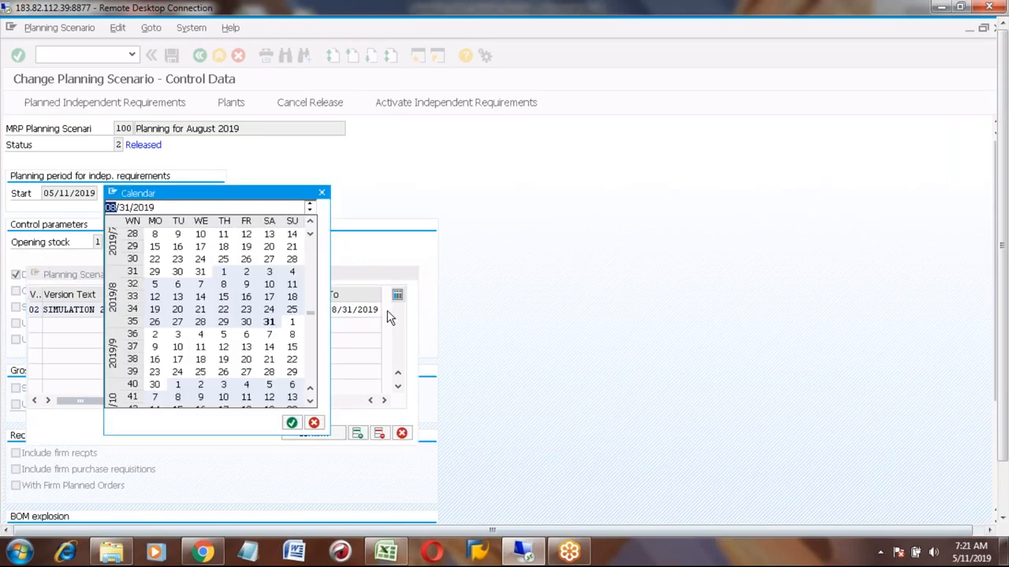
pyautogui.click(313, 406)
pyautogui.click(313, 406)
pyautogui.click(313, 406)
pyautogui.click(313, 406)
pyautogui.click(313, 406)
pyautogui.click(313, 405)
pyautogui.click(313, 406)
pyautogui.click(313, 406)
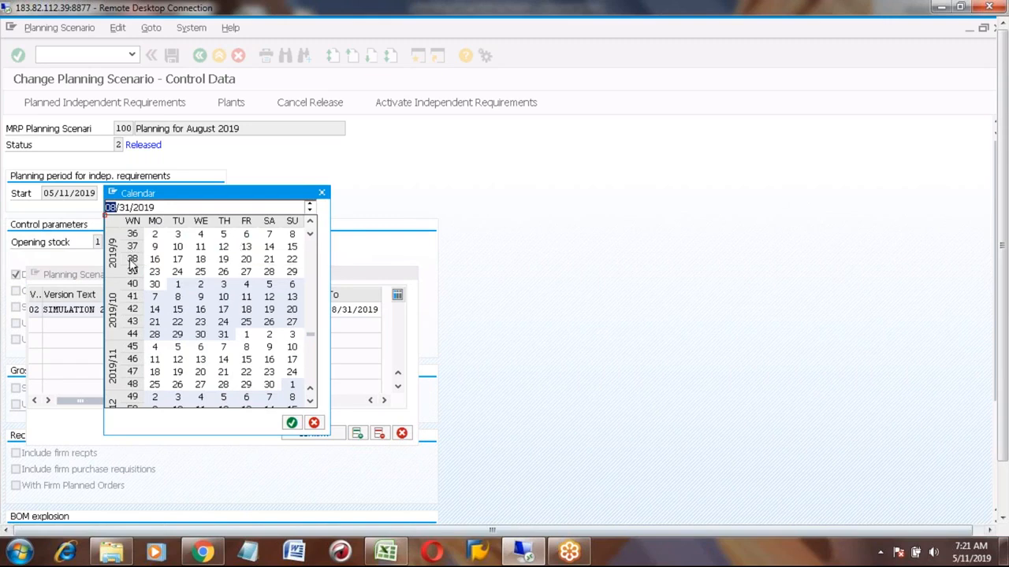
pyautogui.doubleClick(223, 335)
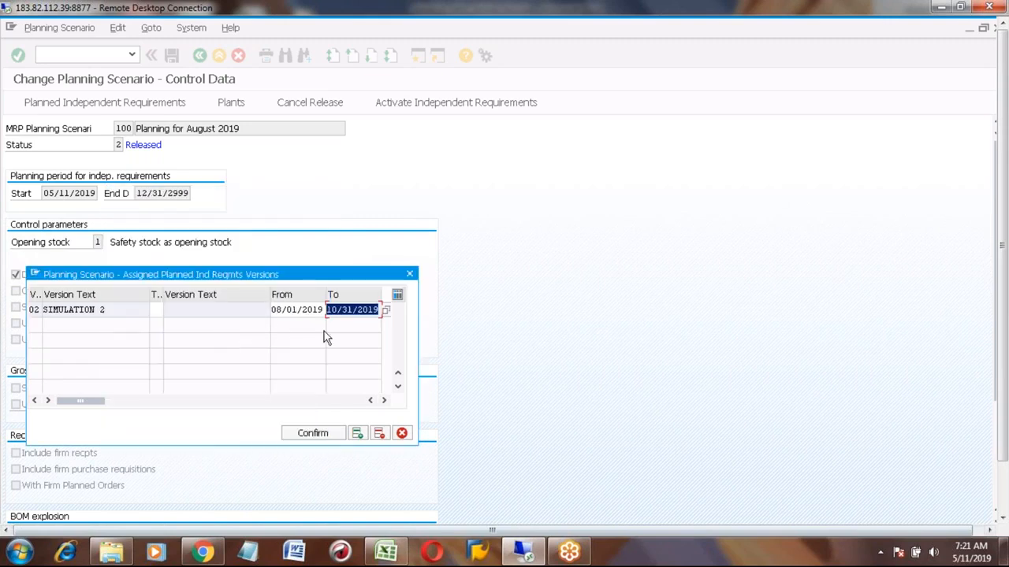
pyautogui.click(313, 434)
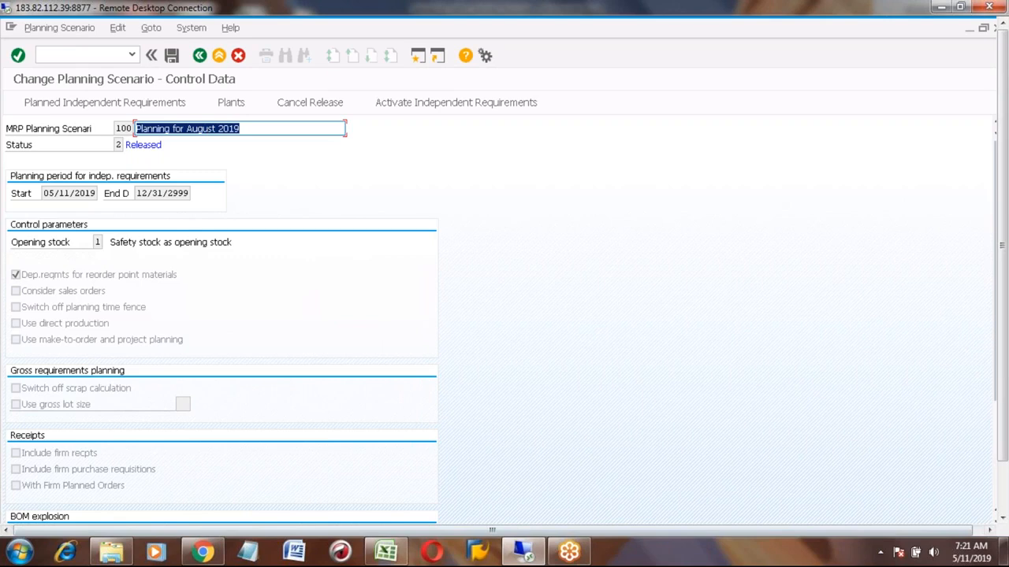
# - Switch to Excel and highlight the August cells E745 to E747 with yellow fill
pyautogui.click(389, 554)
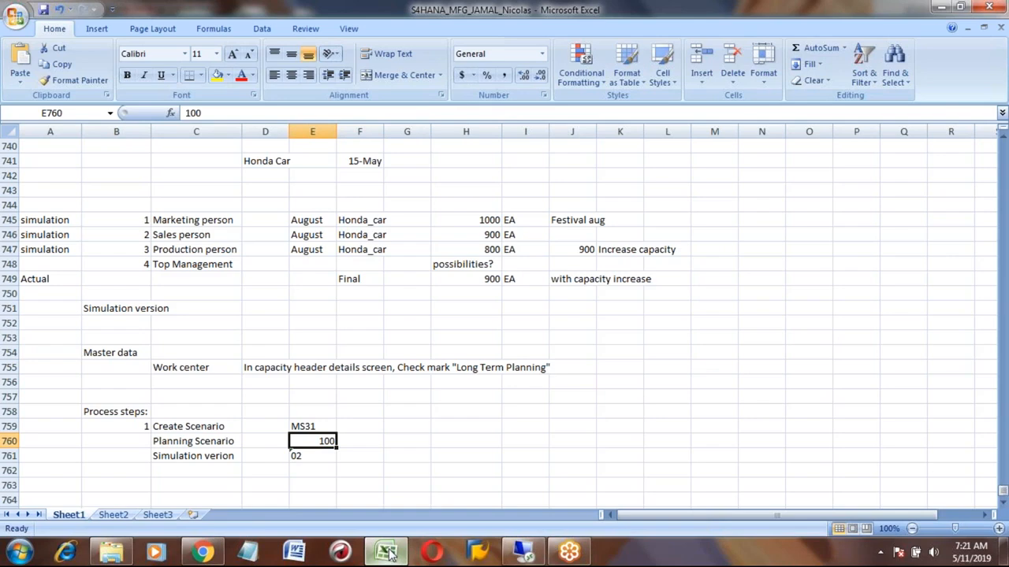
pyautogui.click(318, 221)
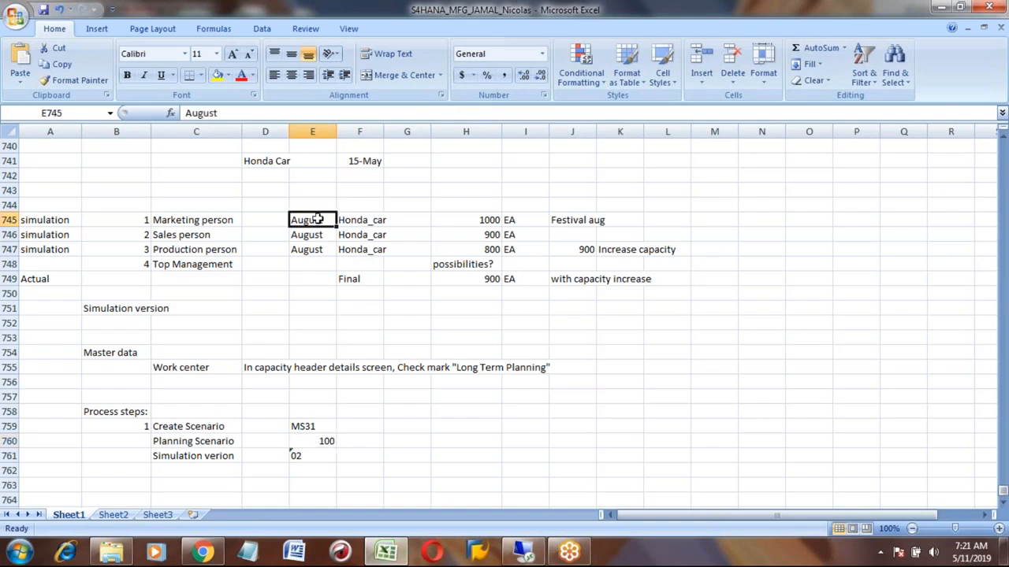
pyautogui.click(217, 78)
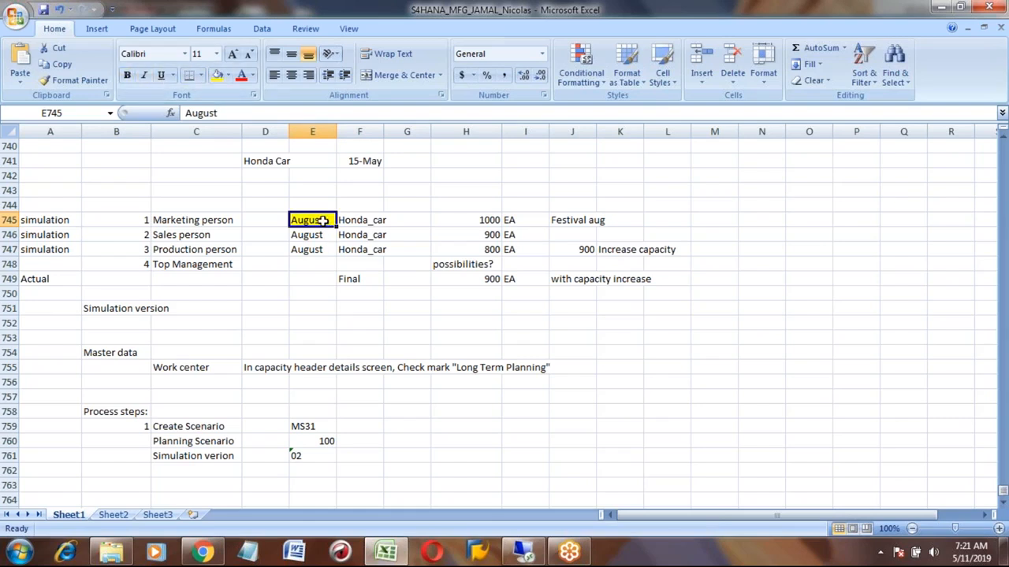
pyautogui.moveTo(323, 221); pyautogui.dragTo(320, 249)
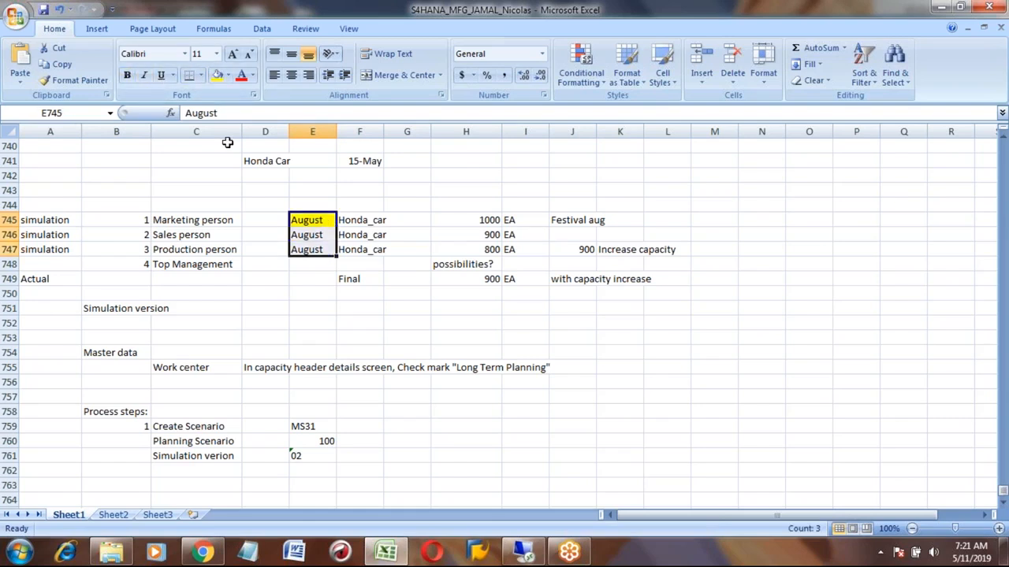
pyautogui.click(217, 76)
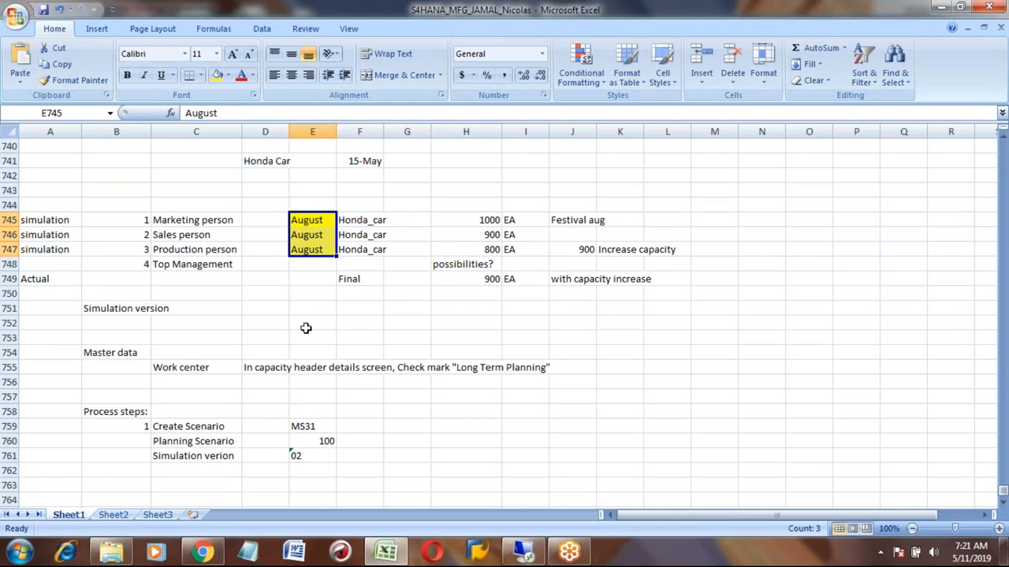
# - Step through the planner roles in rows 745 to 748 of the simulation table
pyautogui.press('Left')
pyautogui.press('Left')
pyautogui.press('Down')
pyautogui.press('Down')
pyautogui.press('Down')
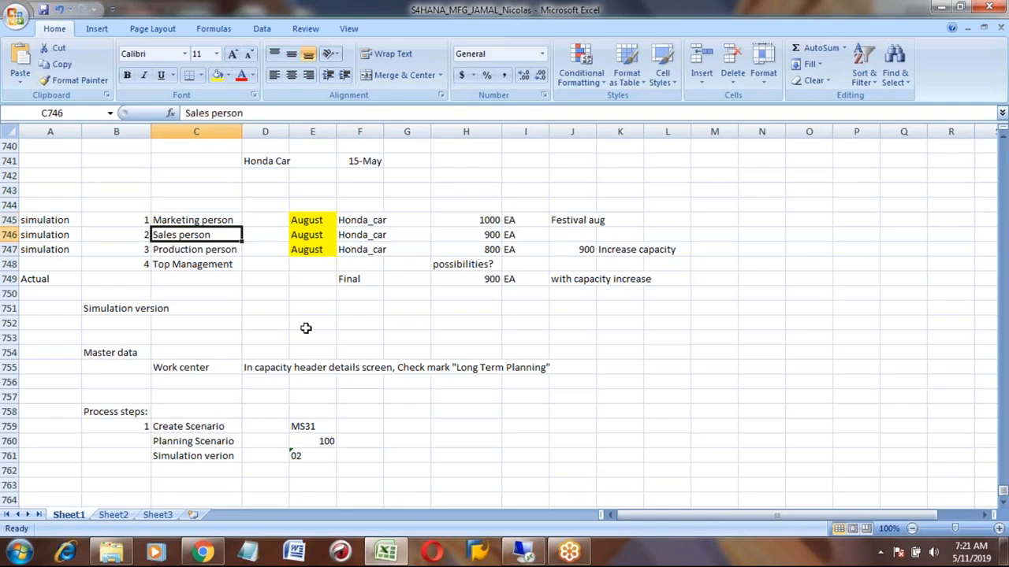
pyautogui.press('Up')
pyautogui.press('Up')
pyautogui.press('Up')
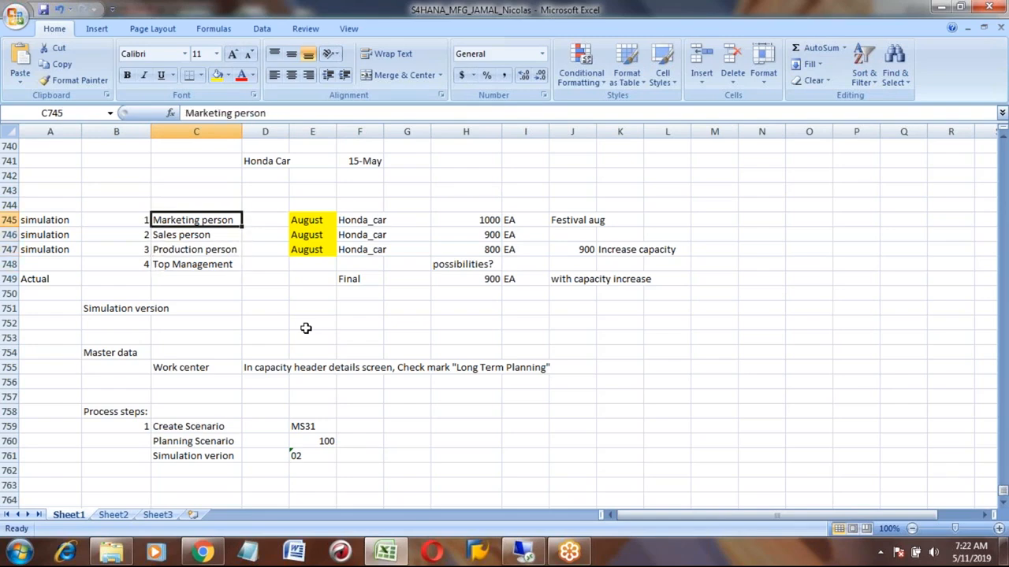
pyautogui.press('Down')
pyautogui.press('Down')
pyautogui.press('Down')
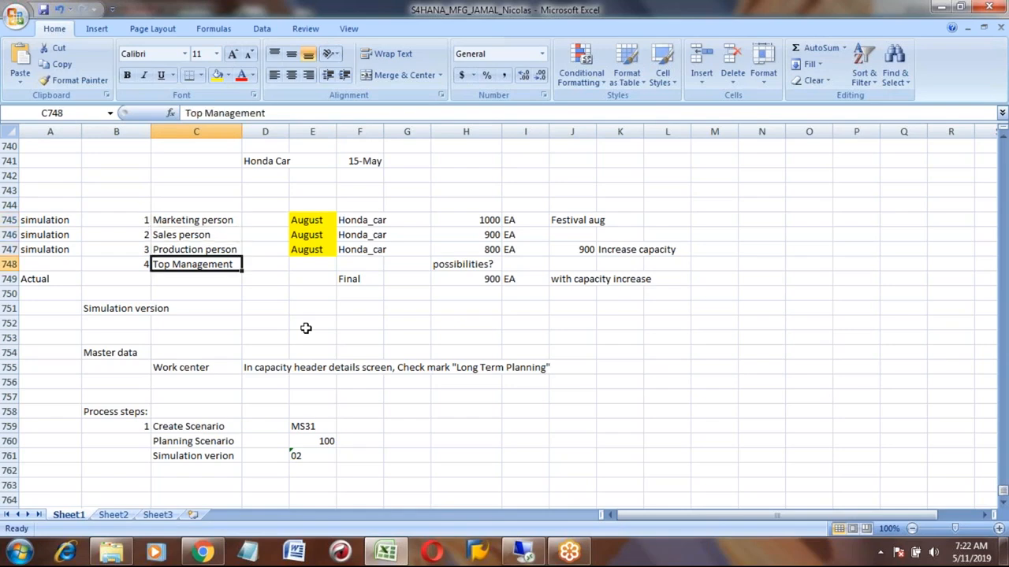
# - Review the dates, quantities and remarks across the simulation rows 745 to 747
pyautogui.press('Up')
pyautogui.press('Up')
pyautogui.press('Up')
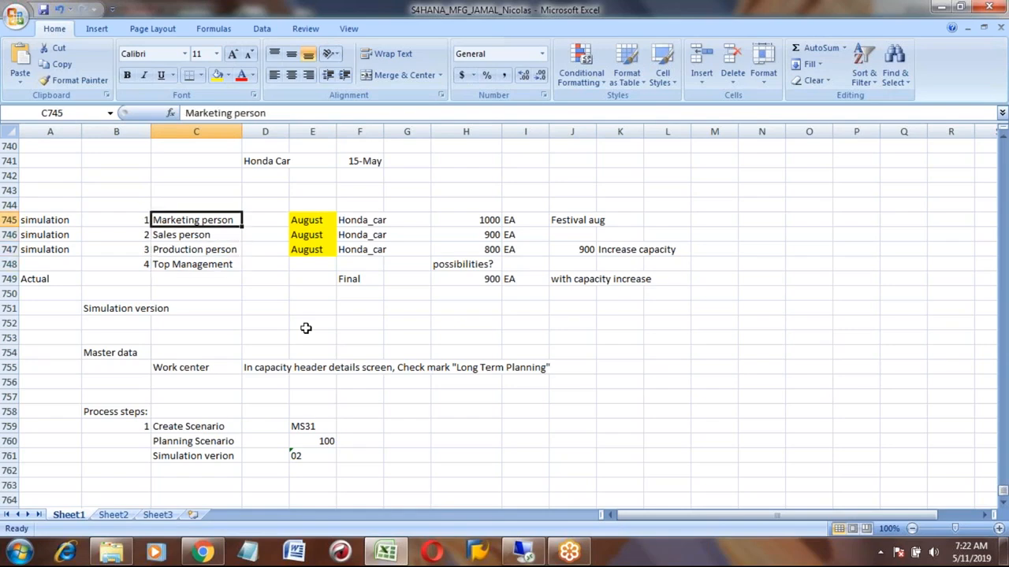
pyautogui.press('Right')
pyautogui.press('Right')
pyautogui.press('Right')
pyautogui.press('Right')
pyautogui.press('Right')
pyautogui.press('Down')
pyautogui.press('Down')
pyautogui.press('Up')
pyautogui.press('Up')
pyautogui.press('Down')
pyautogui.press('Down')
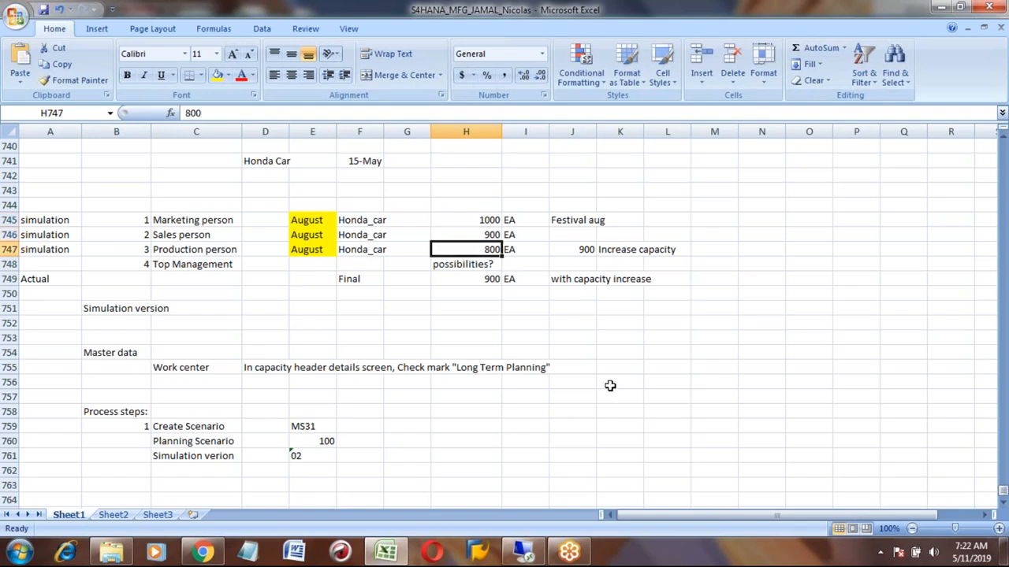
pyautogui.click(523, 552)
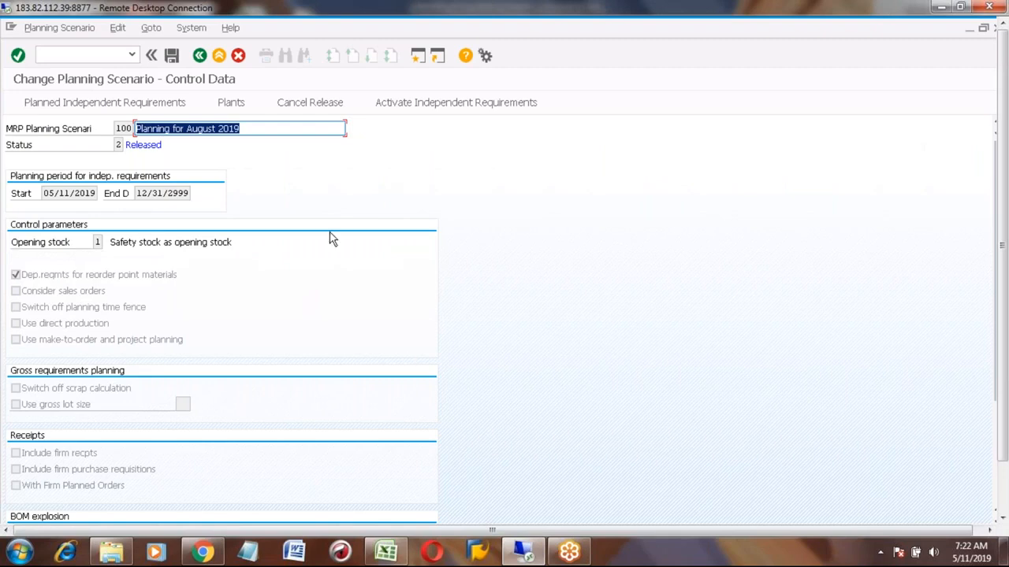
pyautogui.hotkey('alt', 'Tab')
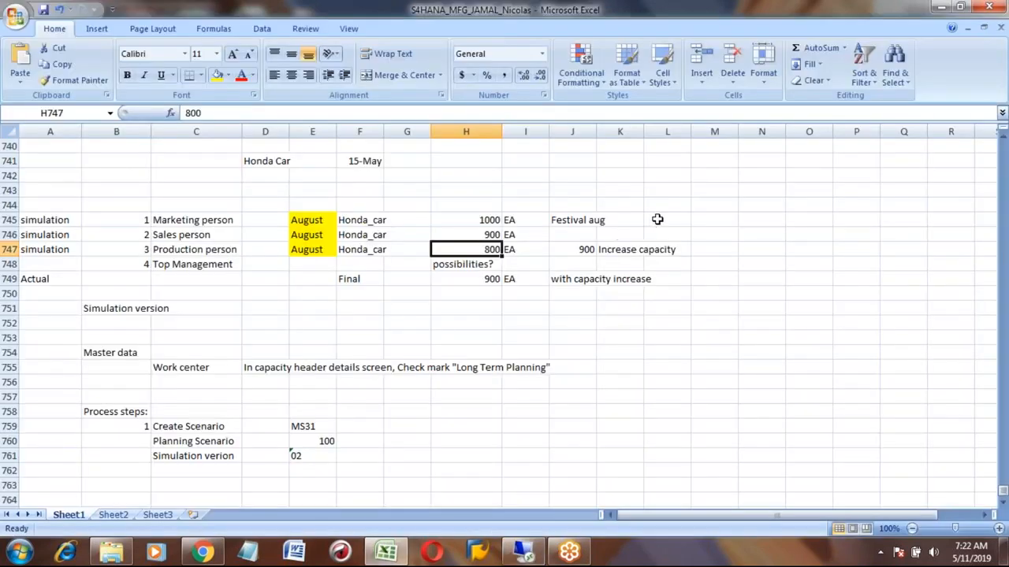
# - Enter version numbers 02 and 03 in cells L745 and L746 of the simulation table
pyautogui.click(668, 219)
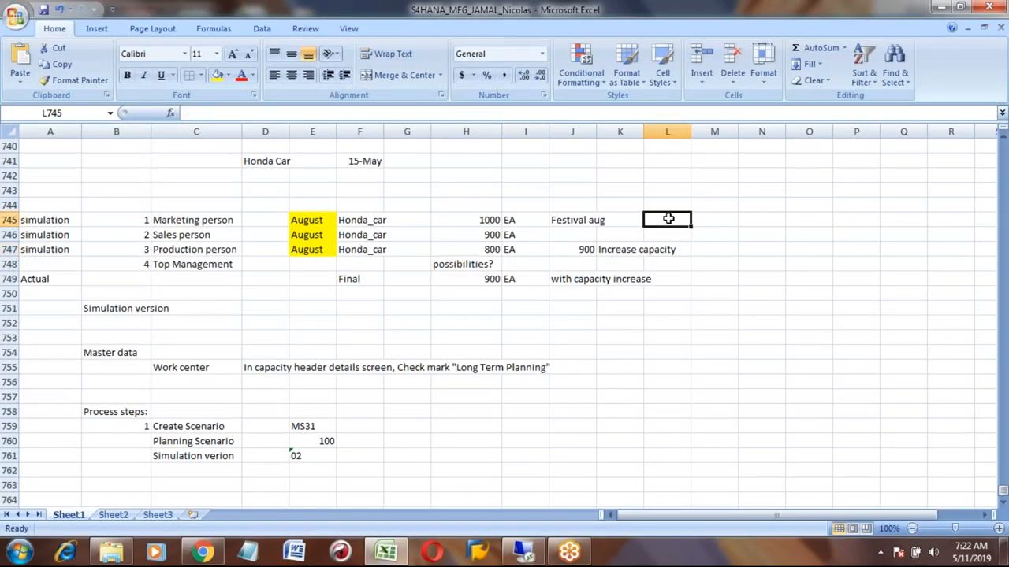
pyautogui.write("'02")
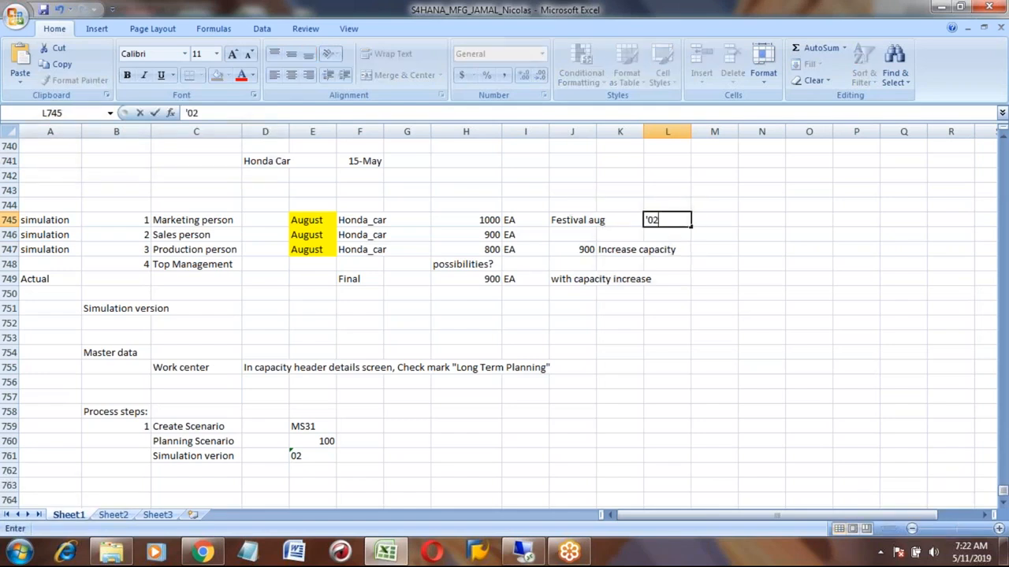
pyautogui.press('Return')
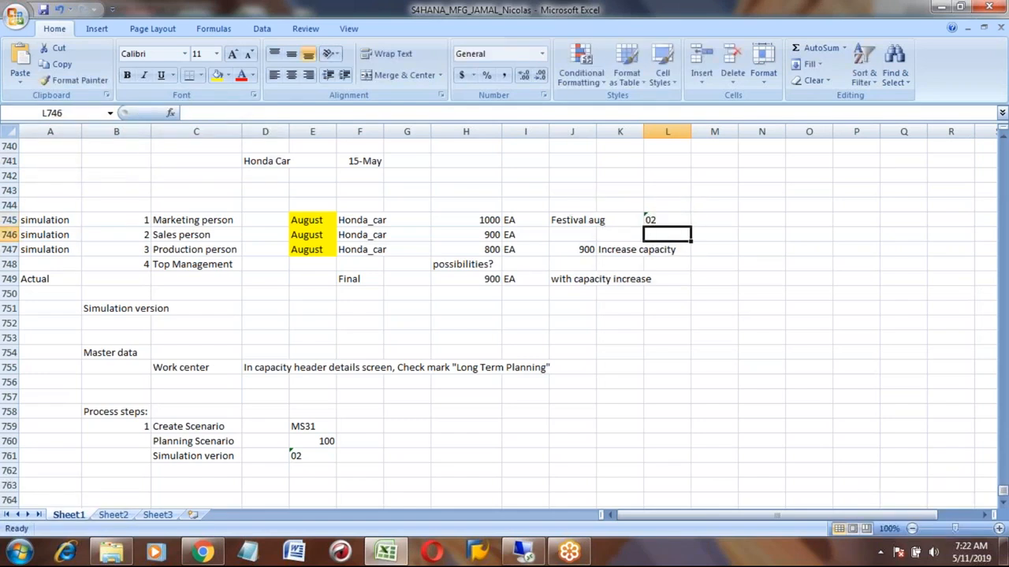
pyautogui.write("'03")
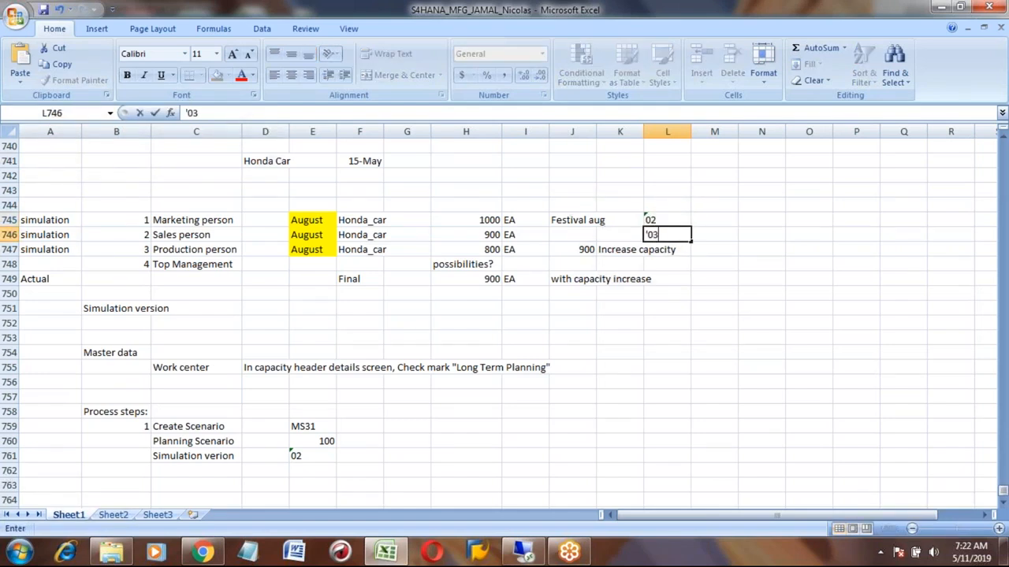
pyautogui.press('Return')
# - Open scenario 100's planned independent requirements versions and assign version 03 SIMULATION 3
pyautogui.click(523, 551)
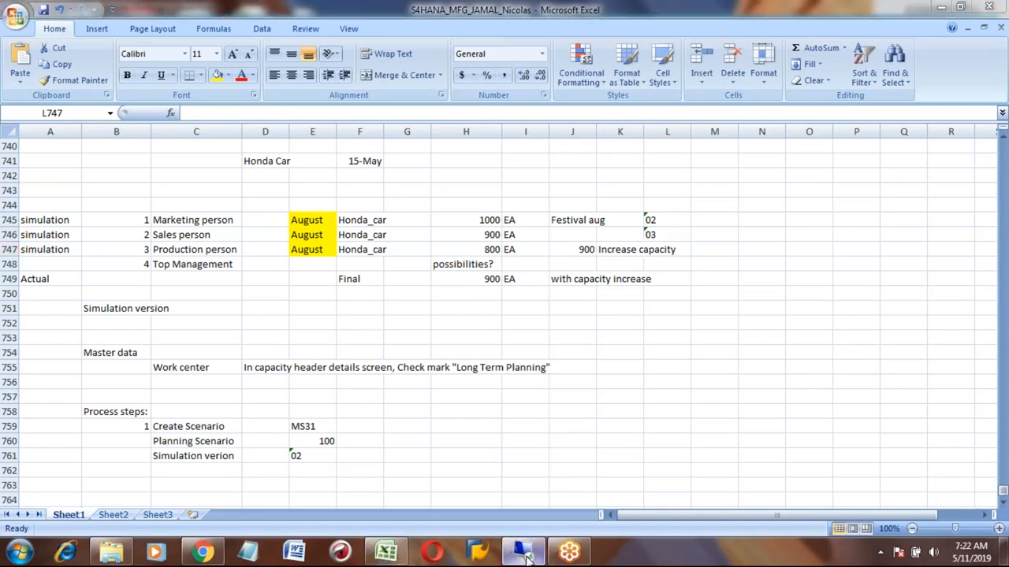
pyautogui.click(301, 178)
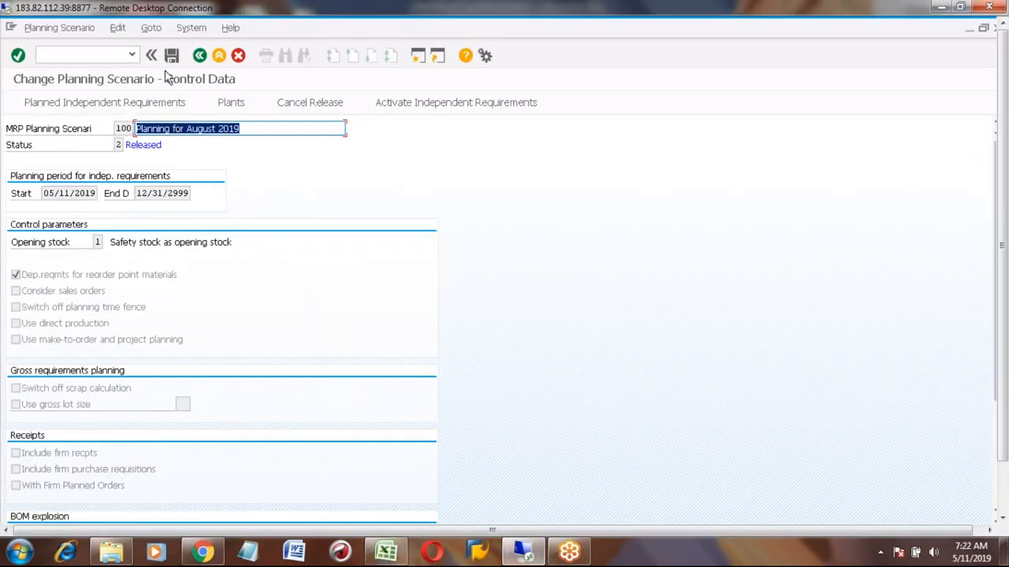
pyautogui.click(138, 106)
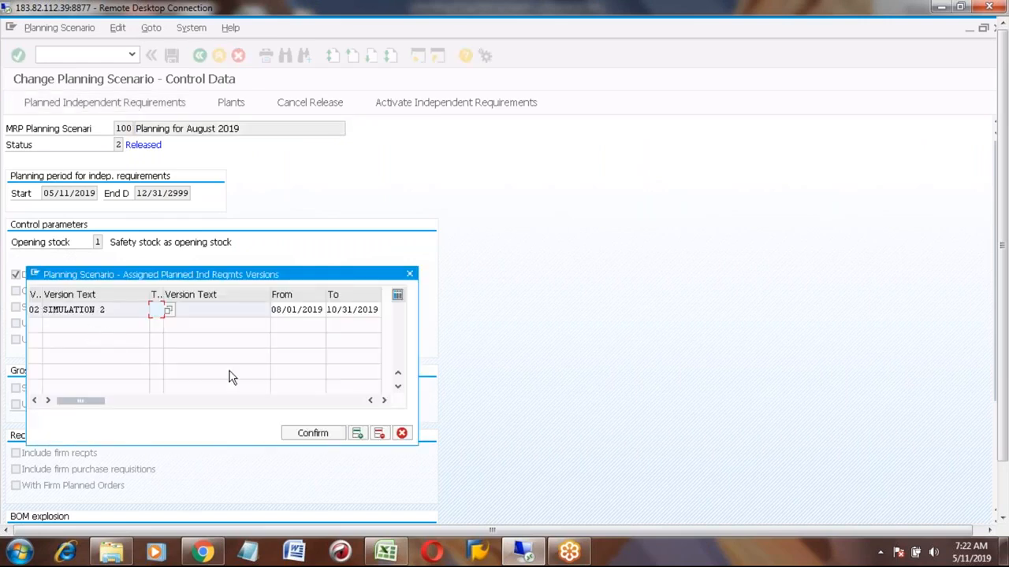
pyautogui.click(357, 434)
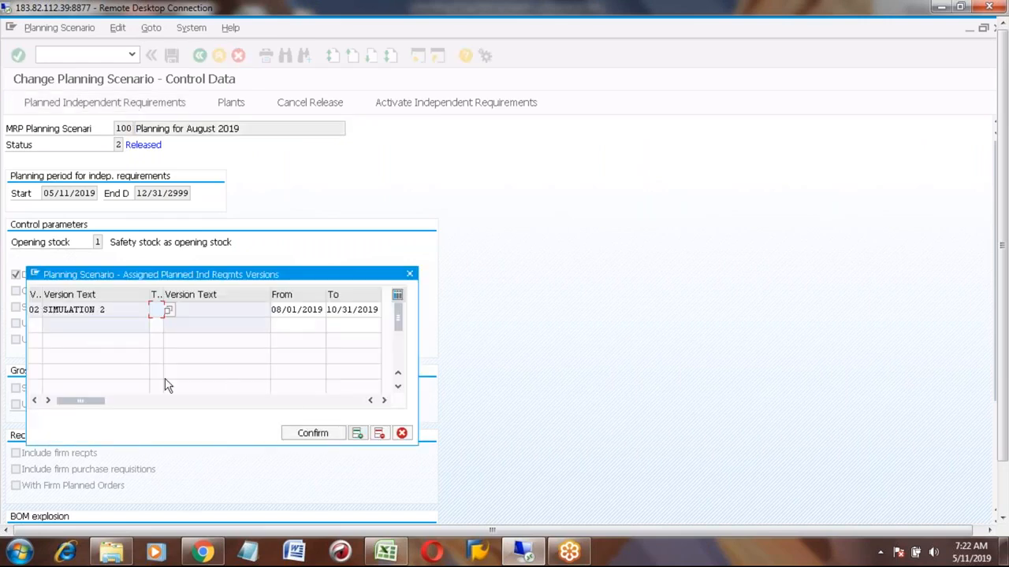
pyautogui.click(31, 324)
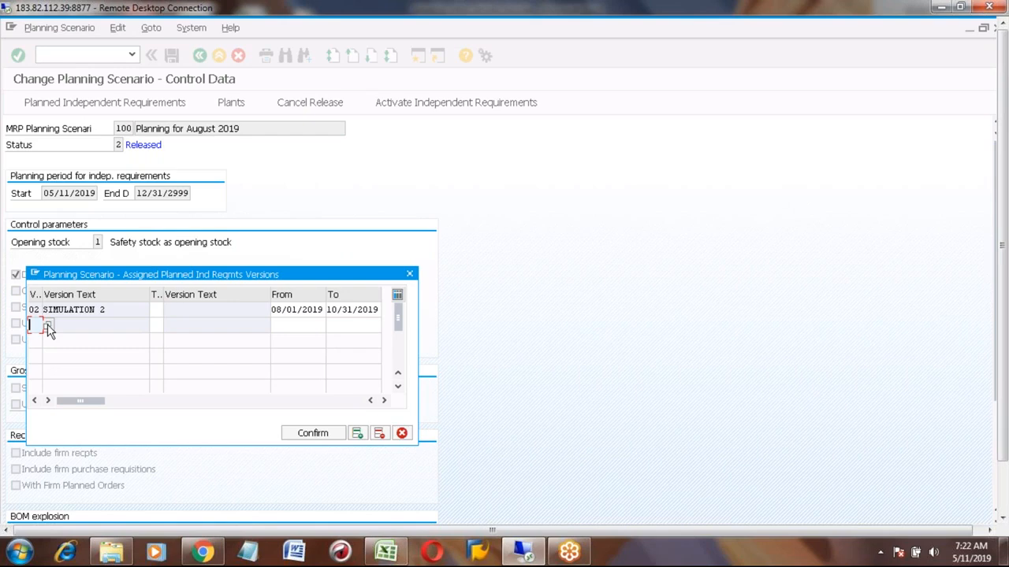
pyautogui.click(47, 325)
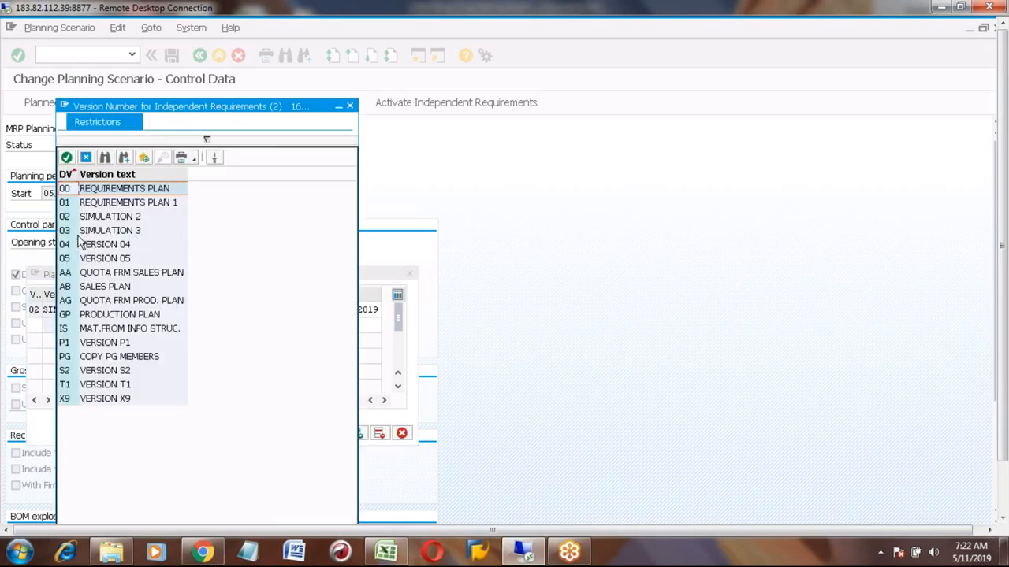
pyautogui.doubleClick(71, 230)
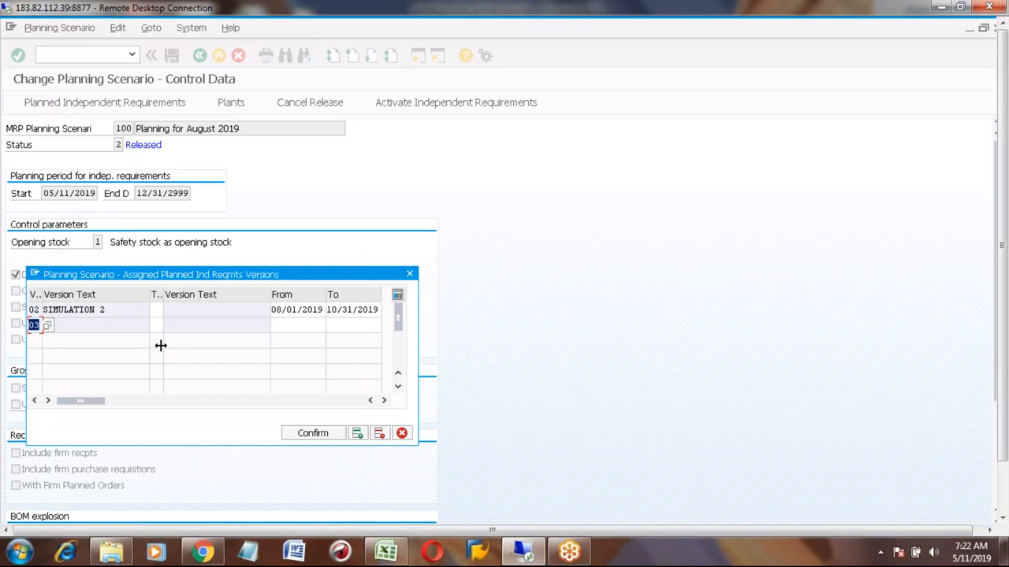
pyautogui.click(357, 434)
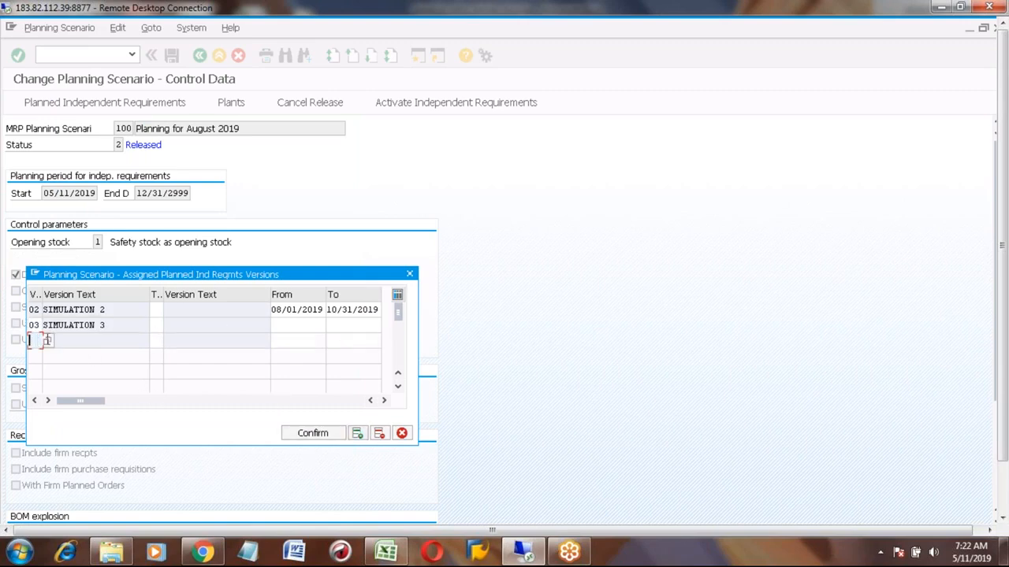
# - Assign versions 04 and 05 to the scenario's planned independent requirements versions
pyautogui.click(47, 339)
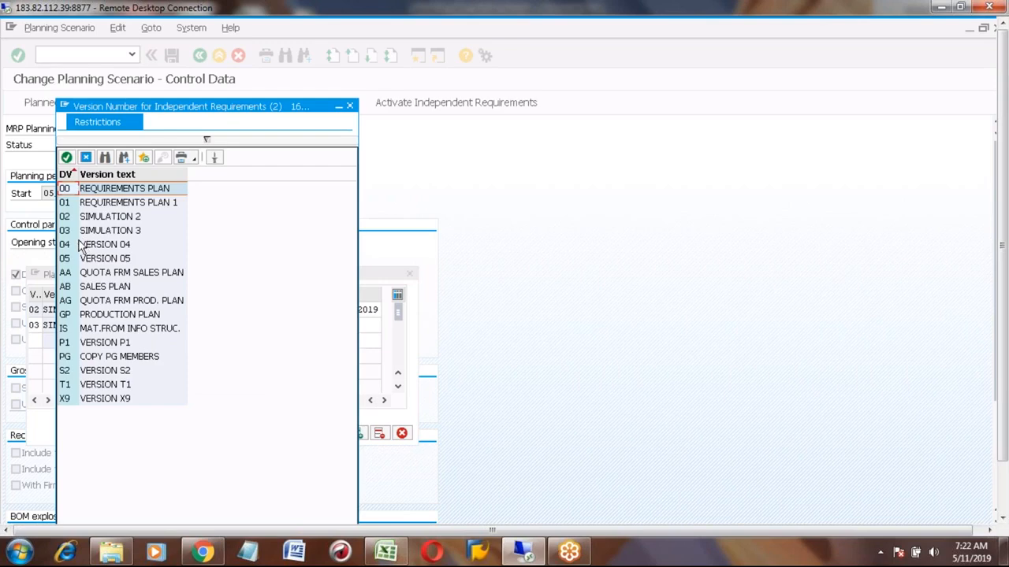
pyautogui.doubleClick(77, 246)
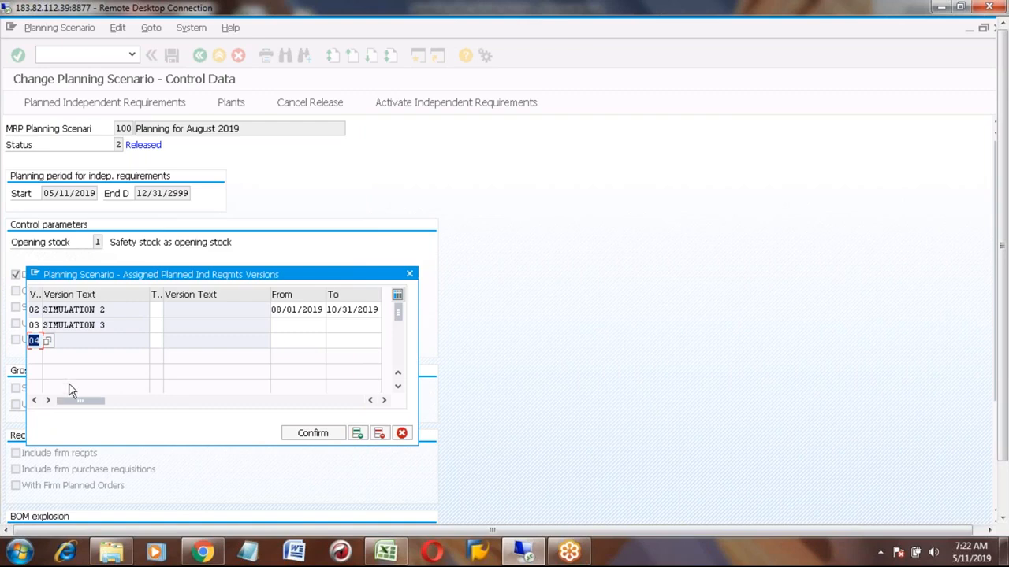
pyautogui.click(361, 434)
pyautogui.click(32, 357)
pyautogui.click(47, 357)
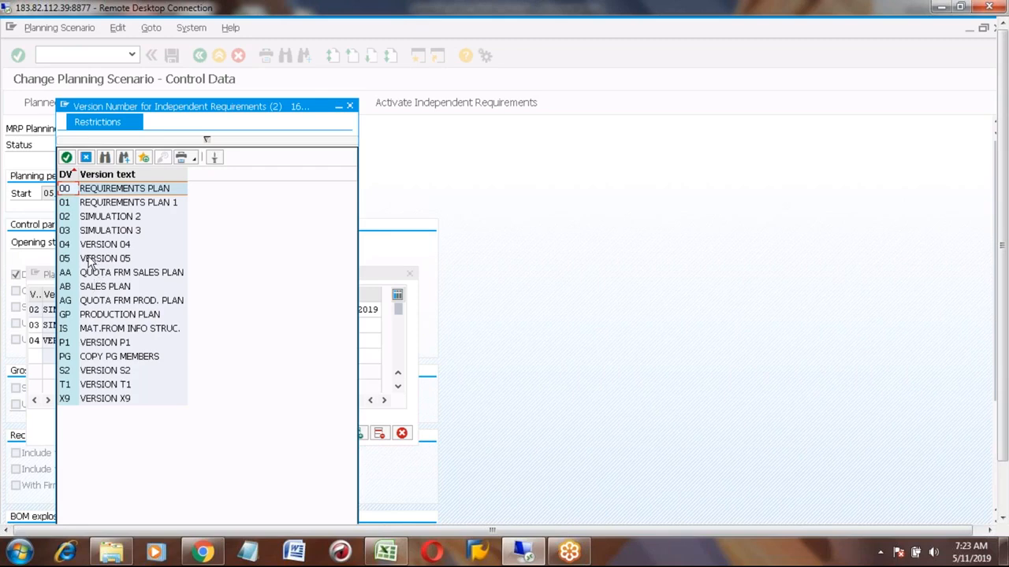
pyautogui.doubleClick(89, 262)
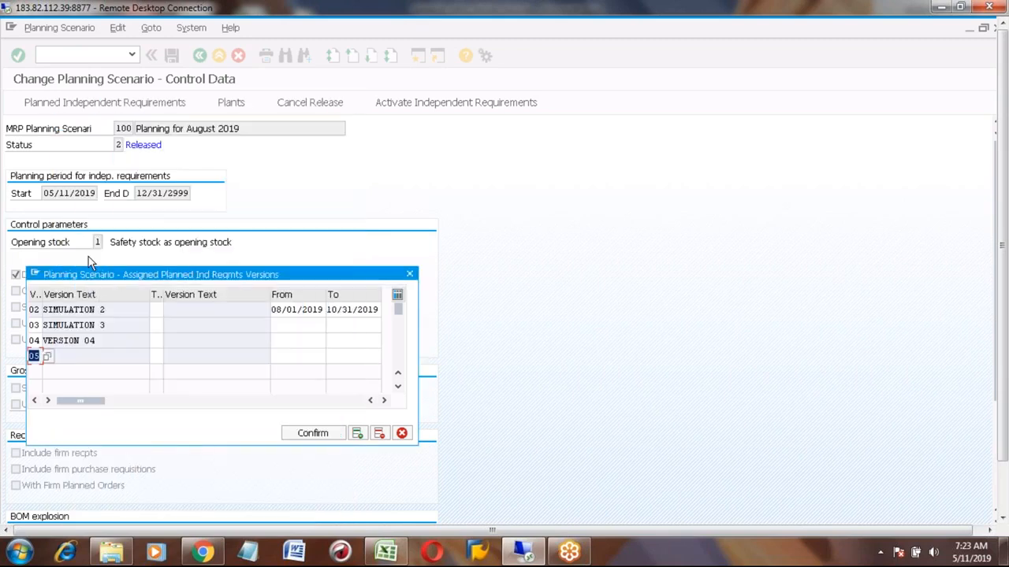
# - Set version 03's validity from 08/01/2019 to 10/31/2019
pyautogui.click(286, 327)
pyautogui.press('space')
pyautogui.press('Down')
pyautogui.press('Return')
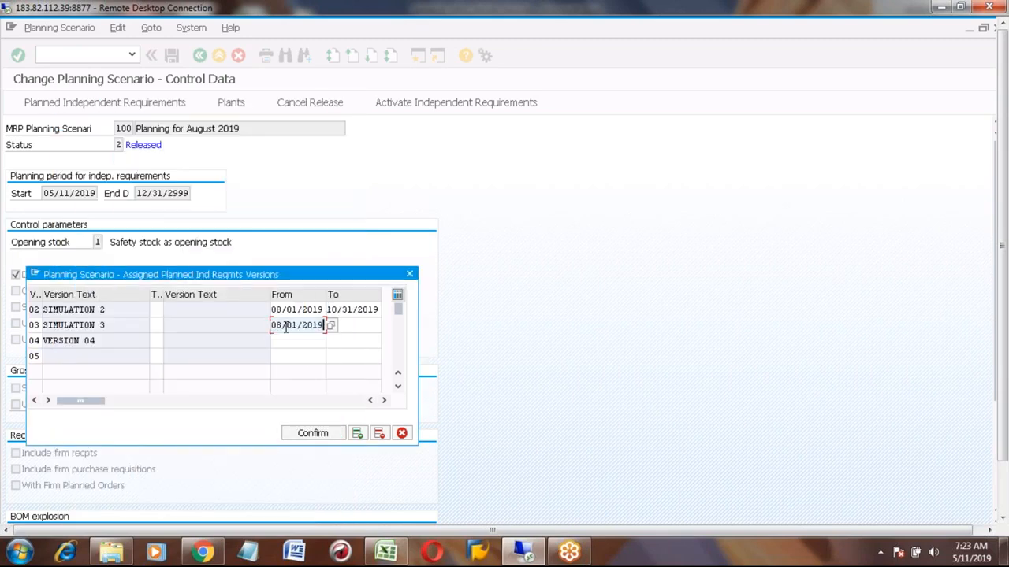
pyautogui.press('Tab')
pyautogui.press('space')
pyautogui.press('Down')
pyautogui.press('Return')
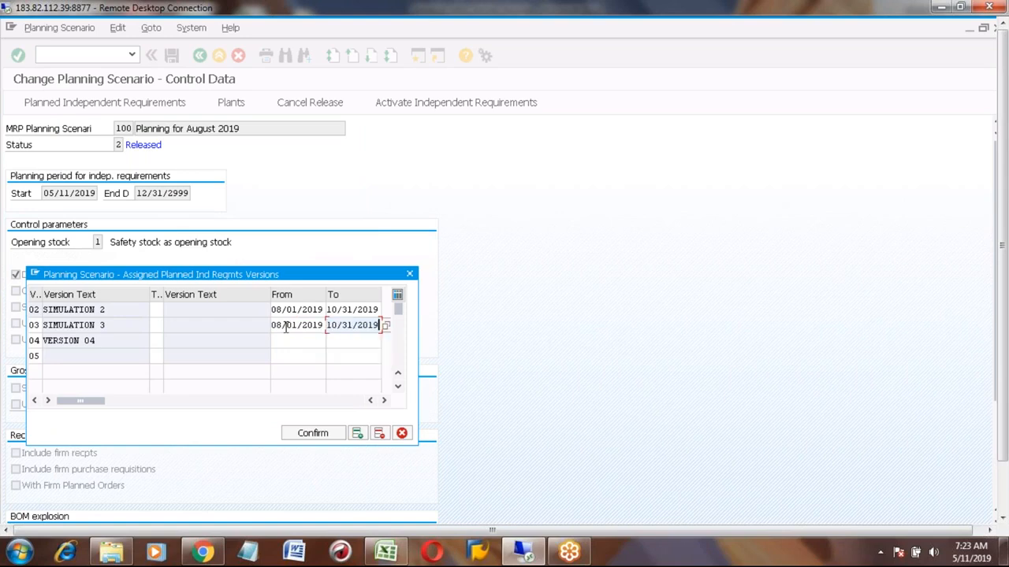
# - Set version 04's validity from 08/01/2019 to 10/31/2019
pyautogui.click(281, 344)
pyautogui.press('space')
pyautogui.press('Down')
pyautogui.press('Return')
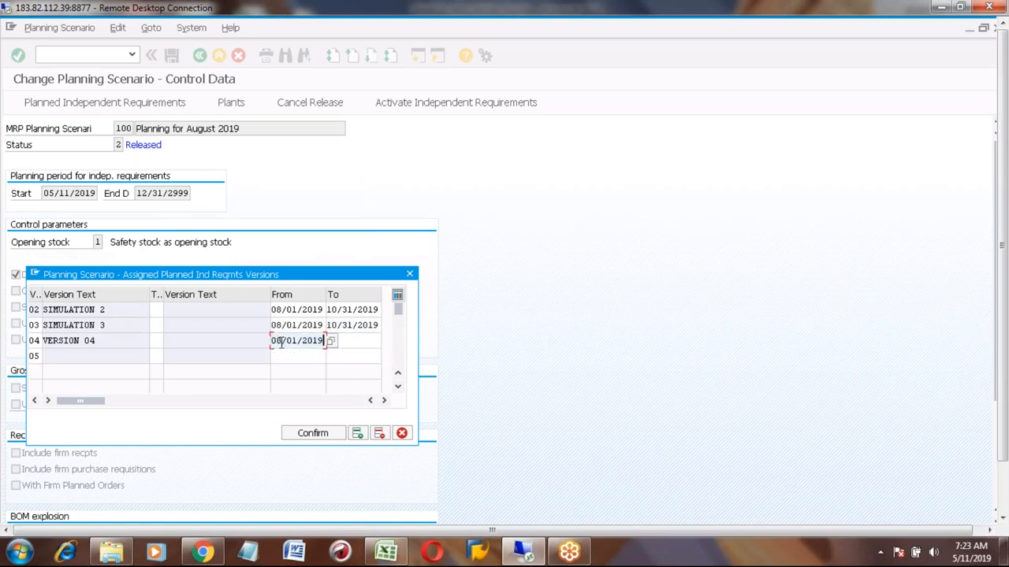
pyautogui.press('Tab')
pyautogui.press('space')
pyautogui.press('Down')
pyautogui.press('Return')
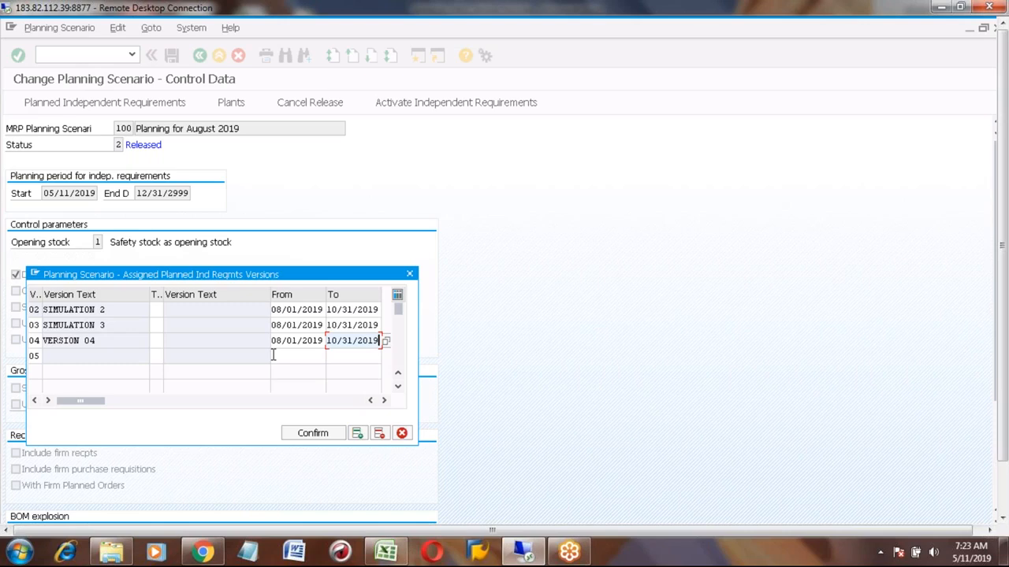
# - Set version 05's validity from 08/01/2019 to 10/31/2019, confirm the versions and save scenario 100
pyautogui.click(272, 356)
pyautogui.press('space')
pyautogui.press('Down')
pyautogui.press('Return')
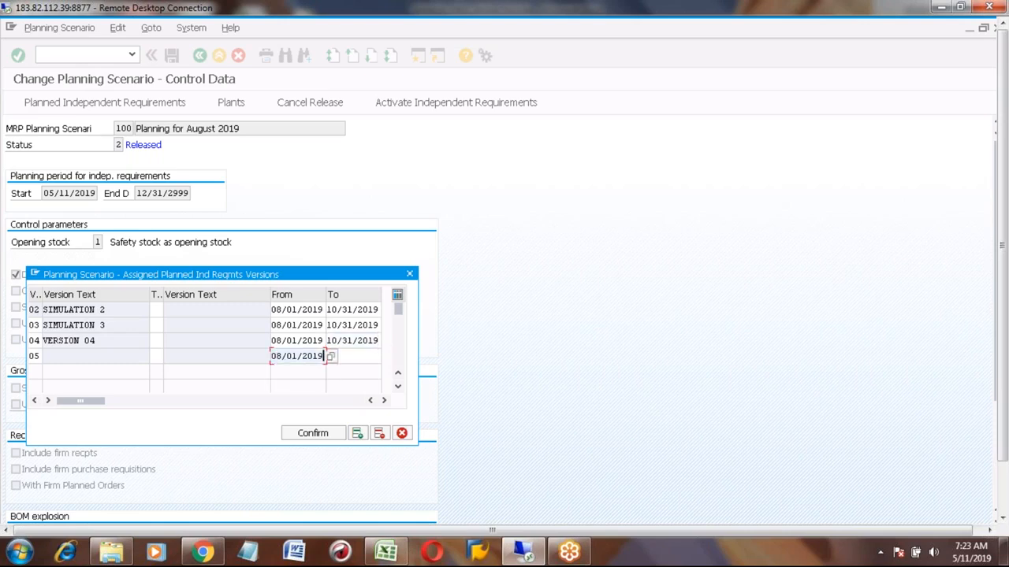
pyautogui.press('Tab')
pyautogui.press('space')
pyautogui.press('Down')
pyautogui.press('Return')
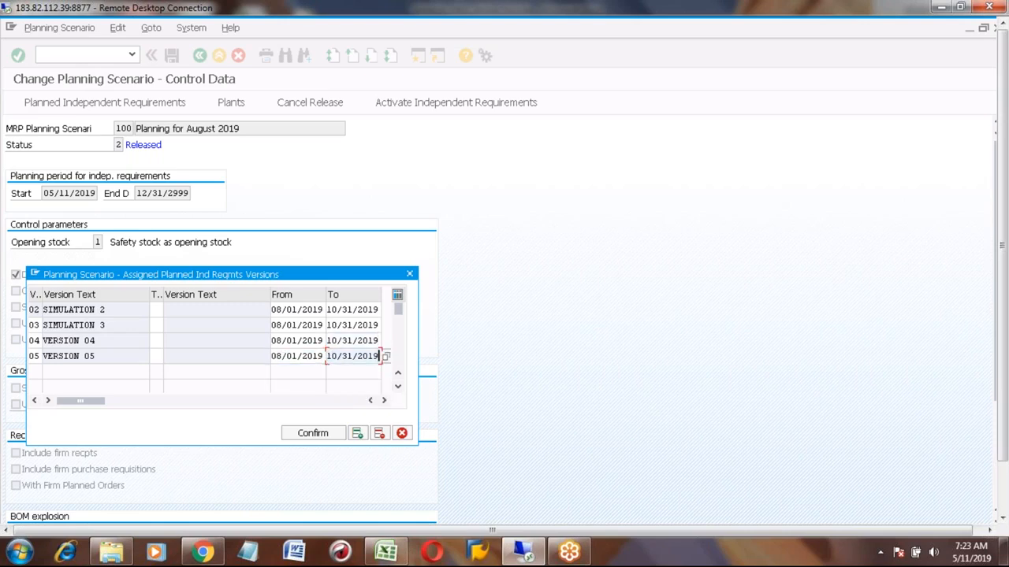
pyautogui.press('Return')
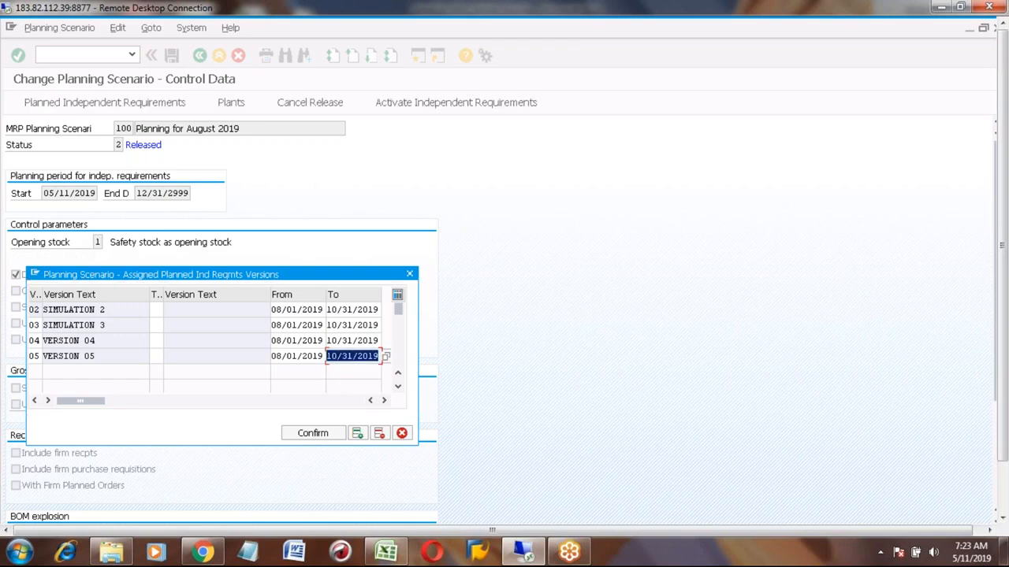
pyautogui.click(314, 438)
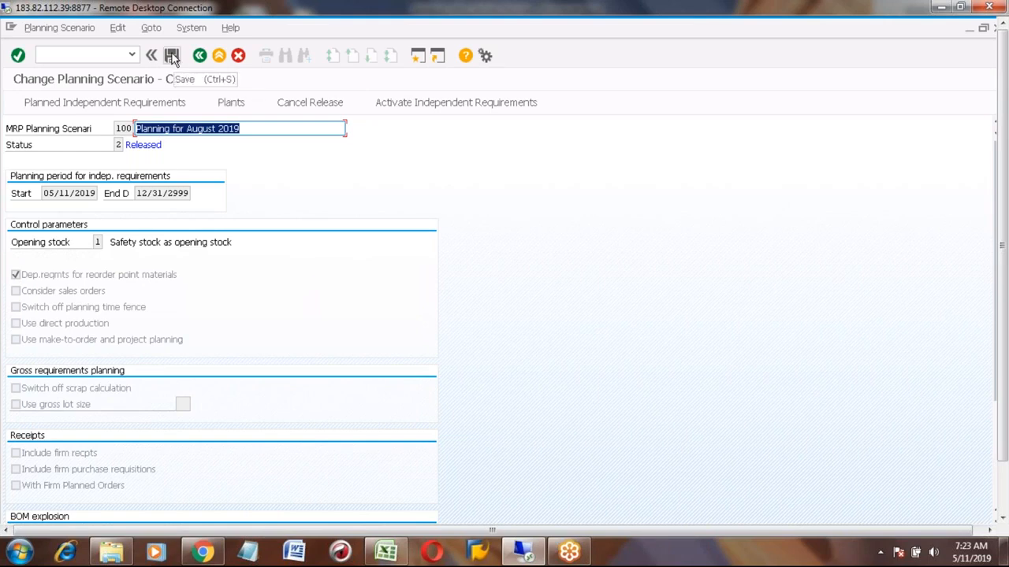
pyautogui.click(171, 55)
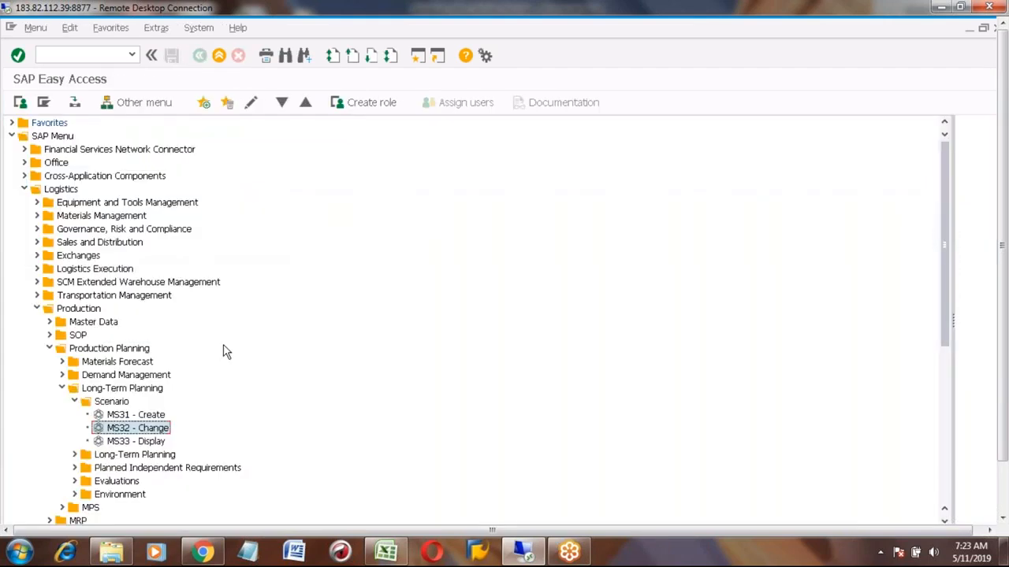
# - Display scenario 100 with MS33 and review its assigned planned independent requirements versions
pyautogui.doubleClick(149, 442)
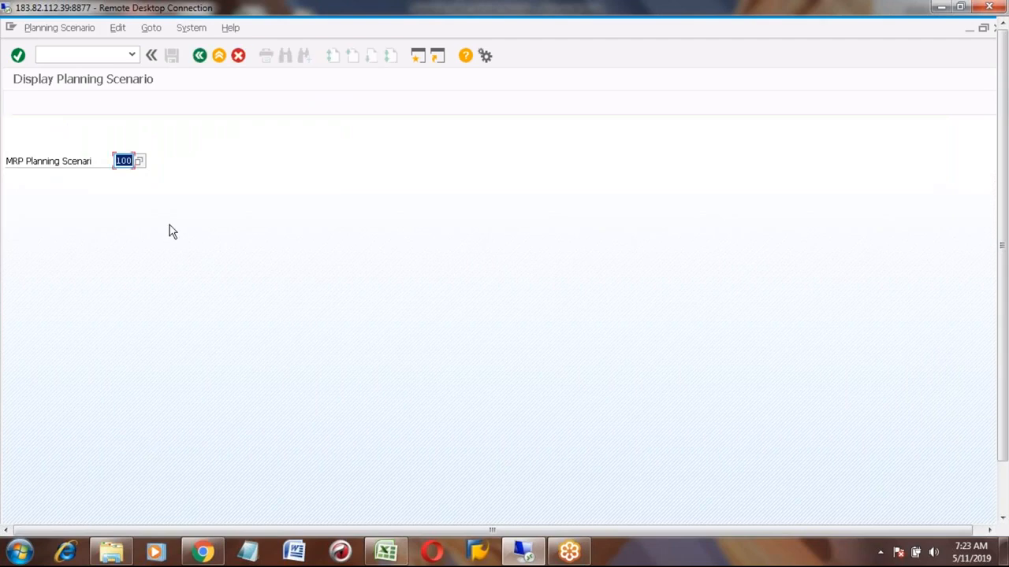
pyautogui.press('Return')
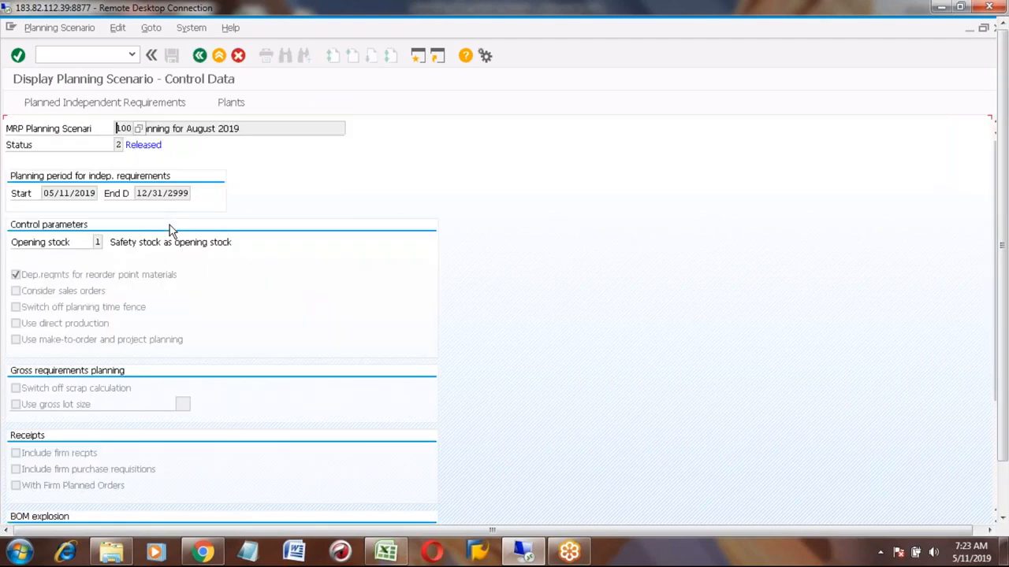
pyautogui.click(103, 105)
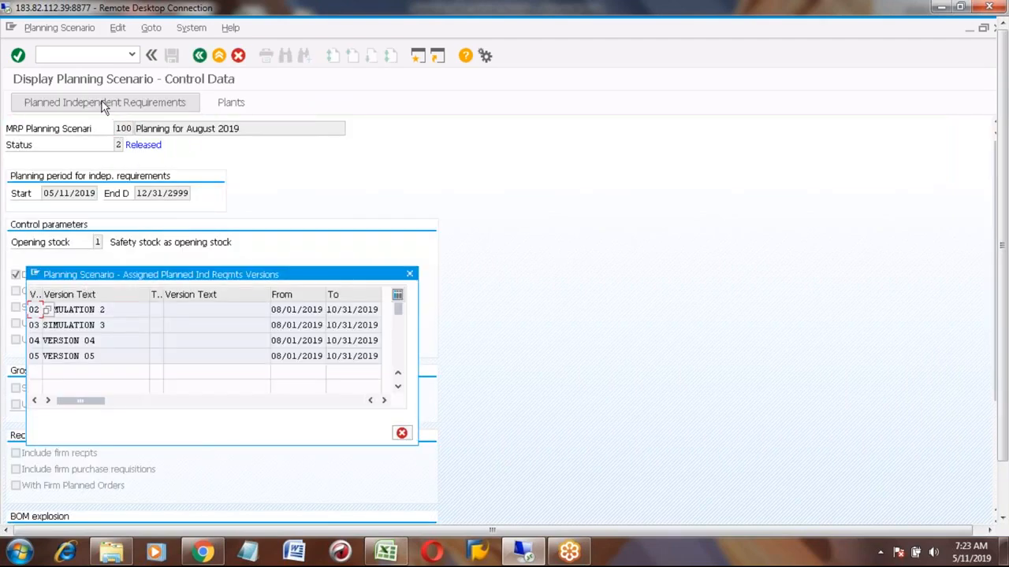
pyautogui.click(410, 273)
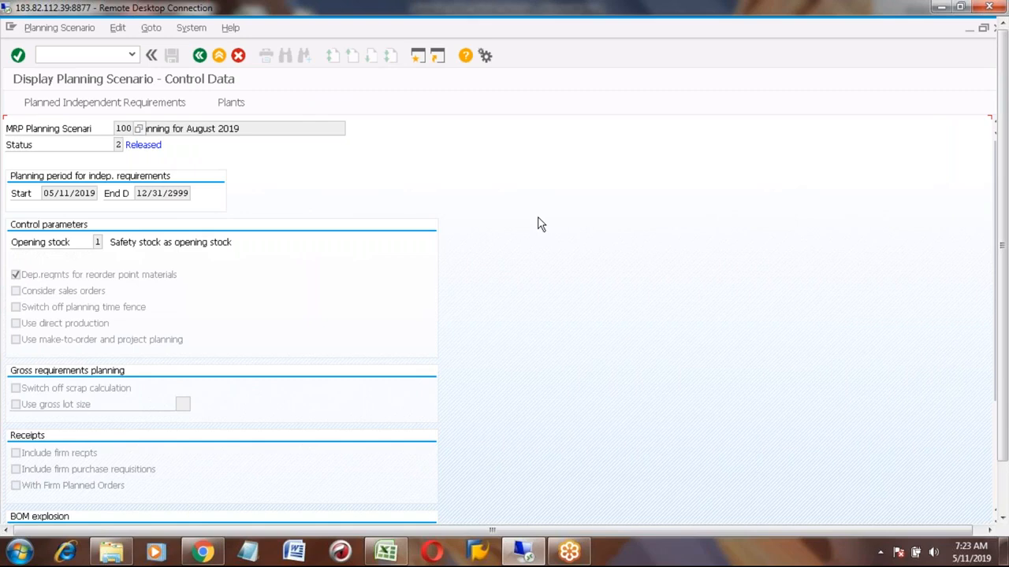
# - Switch to Excel and enter version number 04 in cell L747
pyautogui.hotkey('alt', 'Tab')
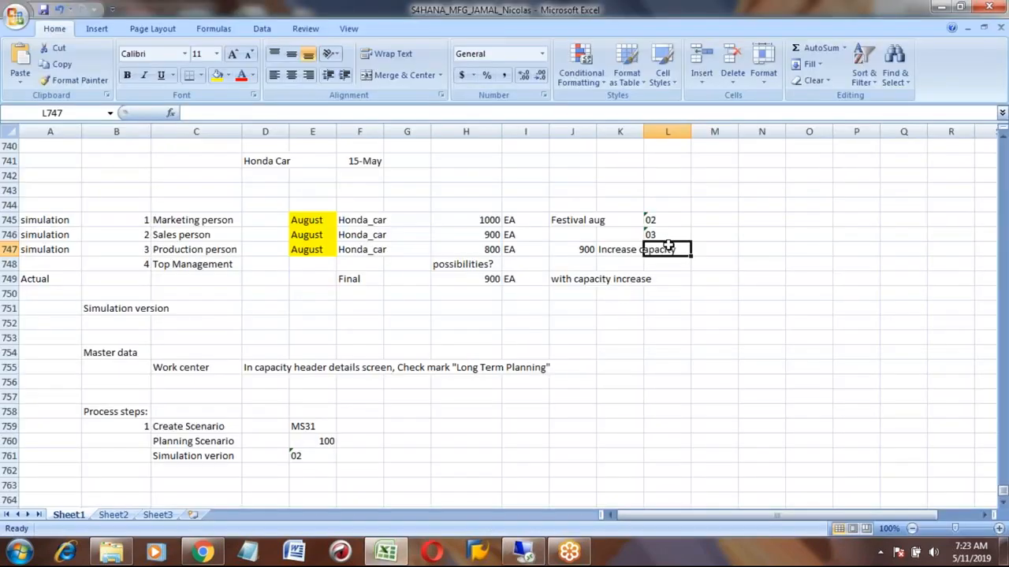
pyautogui.write("'04")
pyautogui.press('Return')
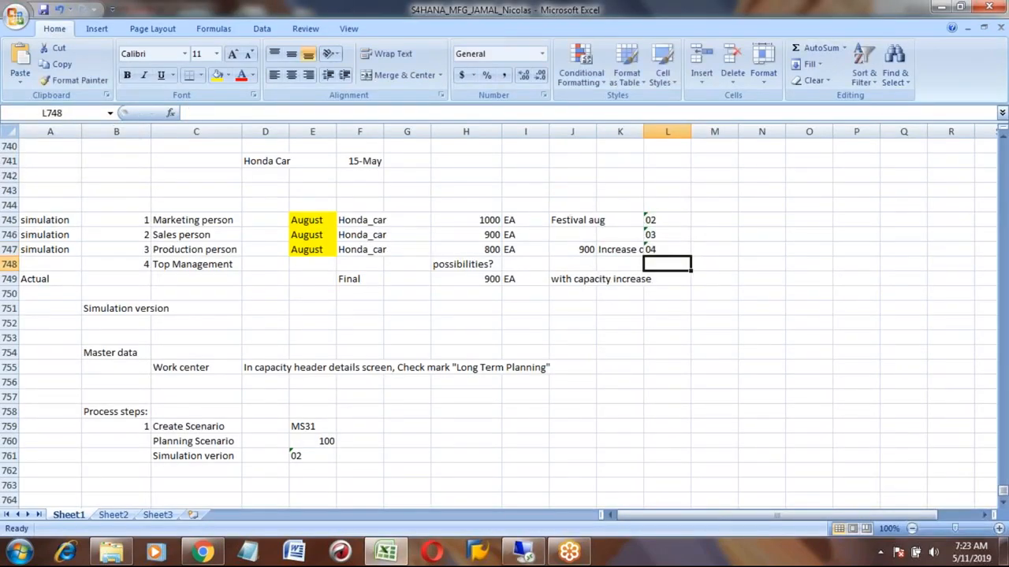
# - Enter version 05 in cell L748 and copy it into L749 for the Actual row
pyautogui.write("'05")
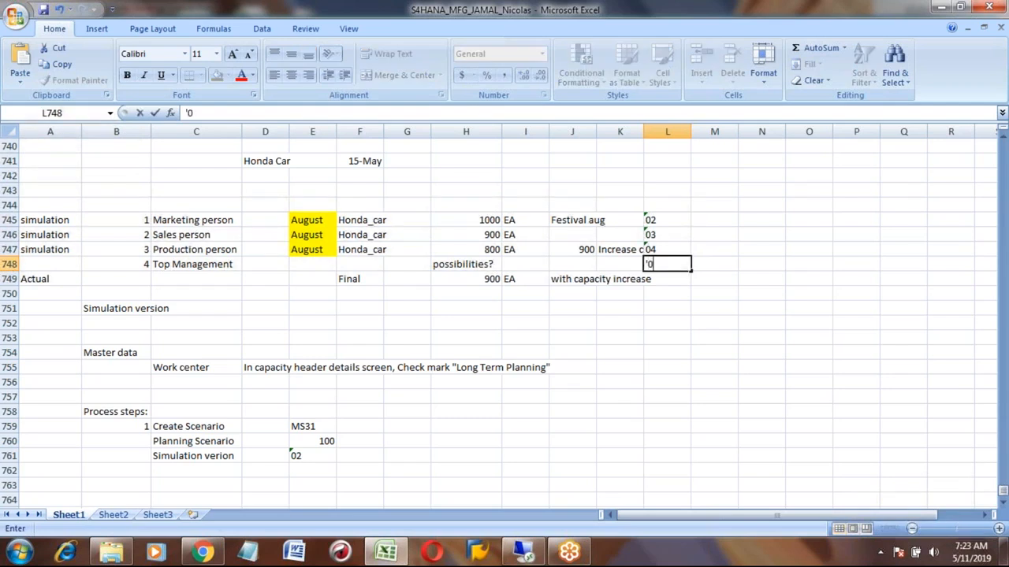
pyautogui.press('Return')
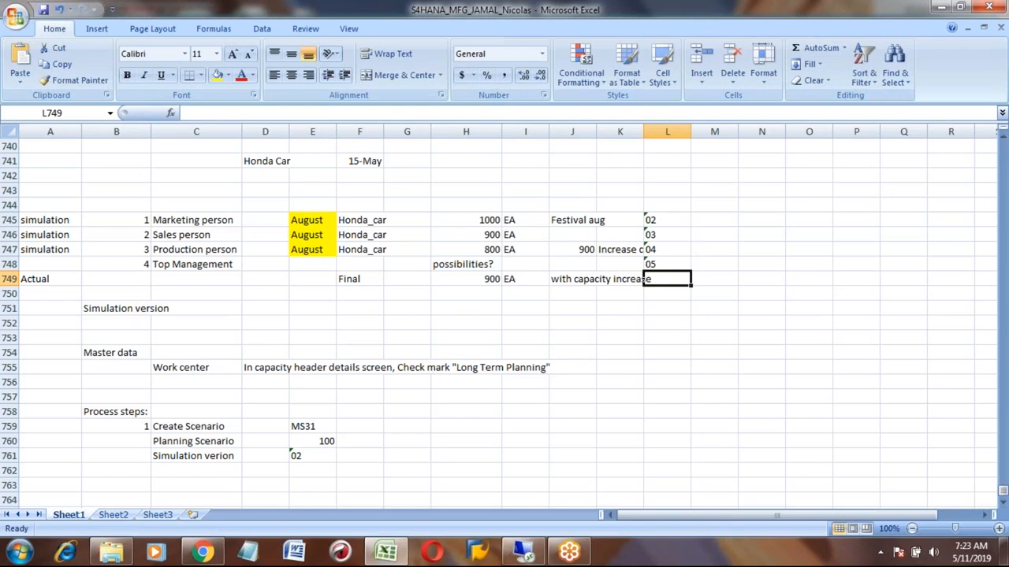
pyautogui.press('Up')
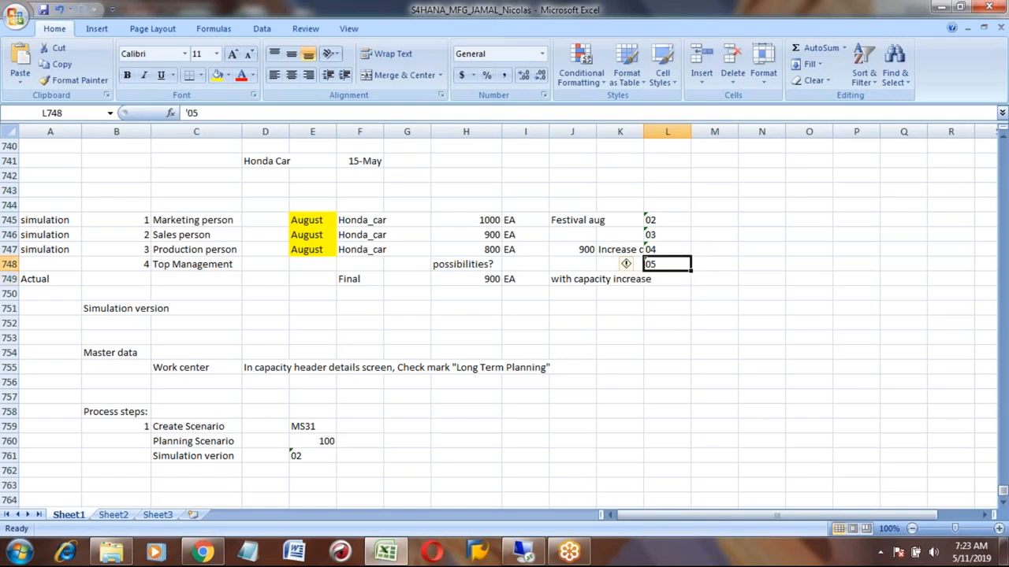
pyautogui.hotkey('ctrl', 'c')
pyautogui.press('Down')
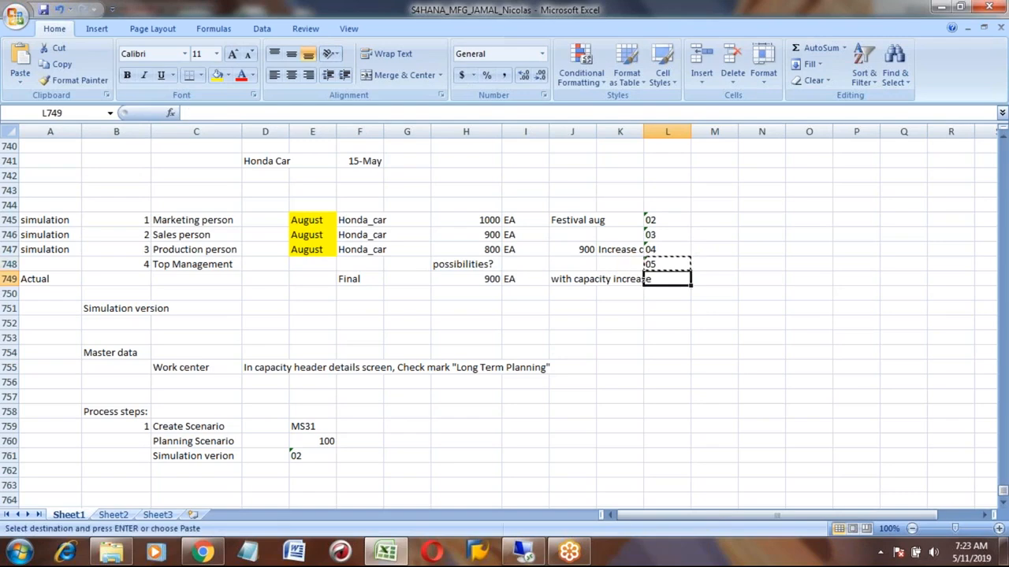
pyautogui.hotkey('ctrl', 'v')
# - Number the second process step as 2 in cell B764
pyautogui.press('Left')
pyautogui.press('Left')
pyautogui.press('Left')
pyautogui.press('Left')
pyautogui.press('Left')
pyautogui.press('Left')
pyautogui.press('Left')
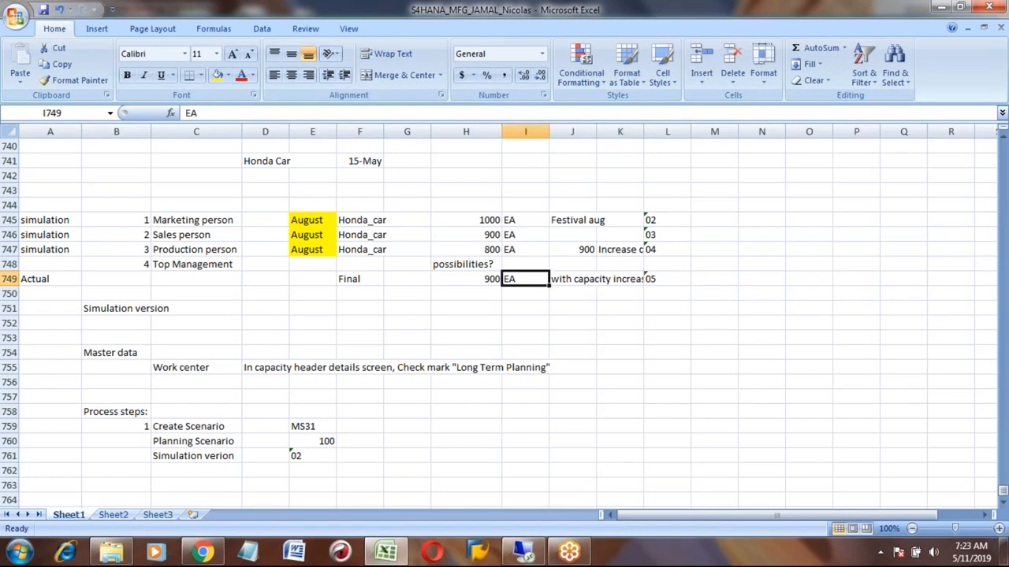
pyautogui.press('Down')
pyautogui.press('Down')
pyautogui.press('Down')
pyautogui.press('Down')
pyautogui.press('Down')
pyautogui.press('Down')
pyautogui.press('Down')
pyautogui.press('Down')
pyautogui.press('Down')
pyautogui.press('Down')
pyautogui.press('Down')
pyautogui.press('Down')
pyautogui.press('Down')
pyautogui.press('Down')
pyautogui.press('Down')
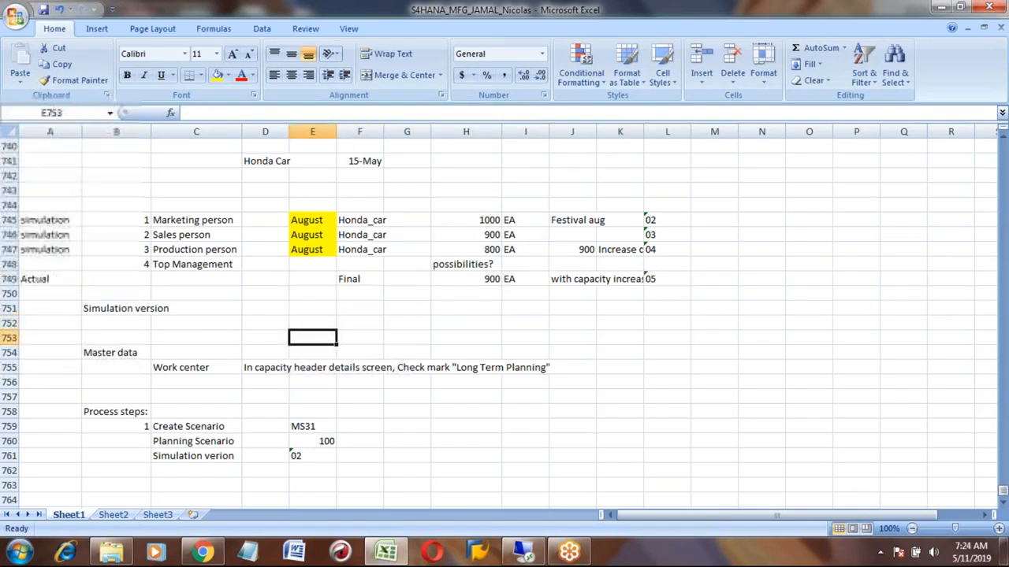
pyautogui.press('Down')
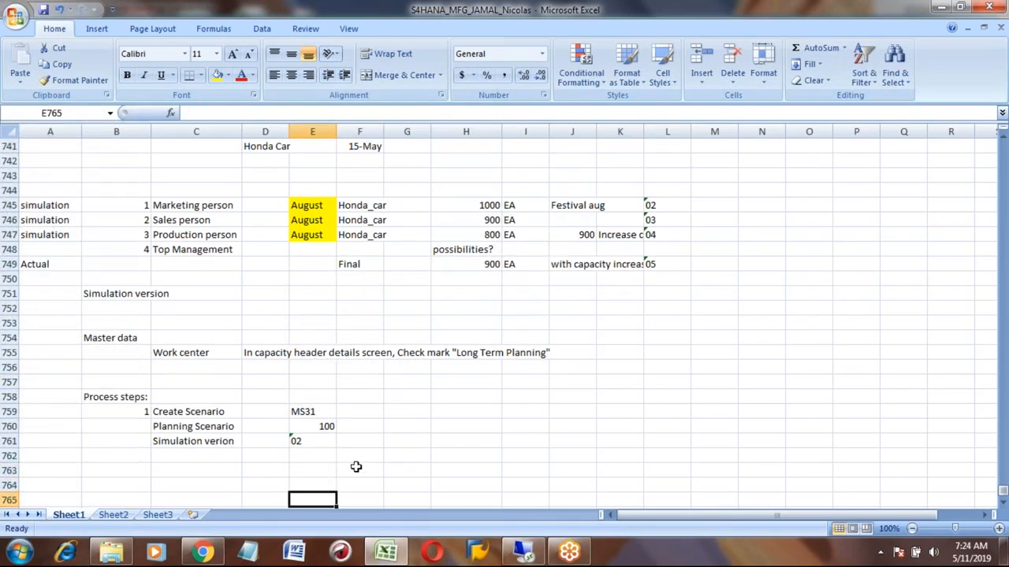
pyautogui.click(176, 415)
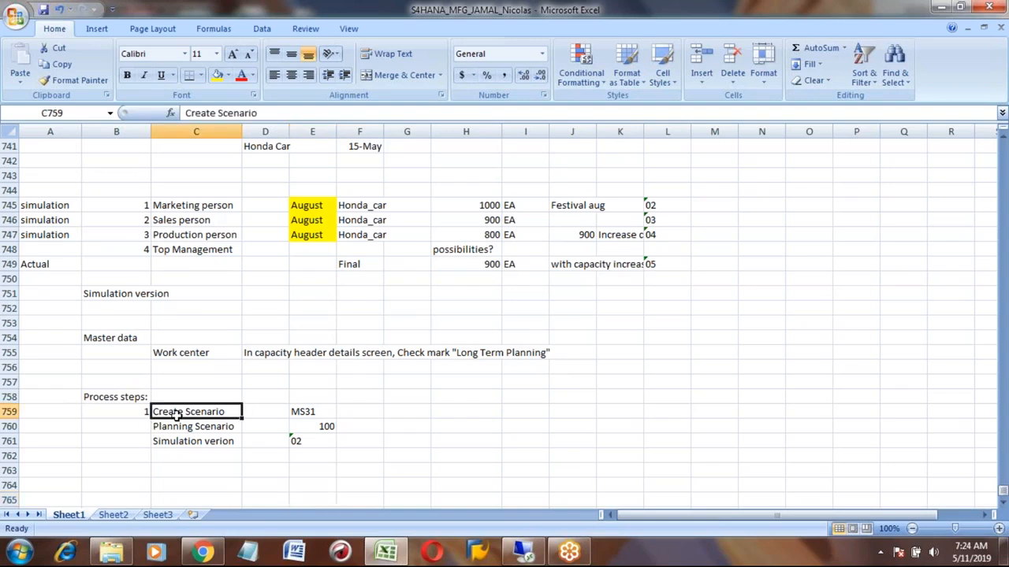
pyautogui.press('Down')
pyautogui.press('Down')
pyautogui.press('Down')
pyautogui.press('Down')
pyautogui.press('Down')
pyautogui.press('Left')
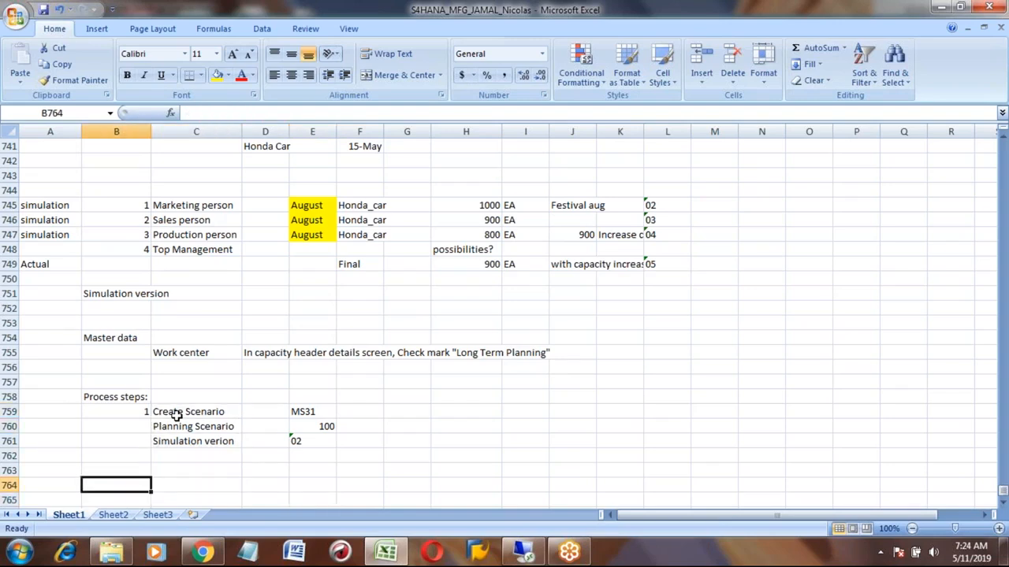
pyautogui.write('2')
pyautogui.press('Tab')
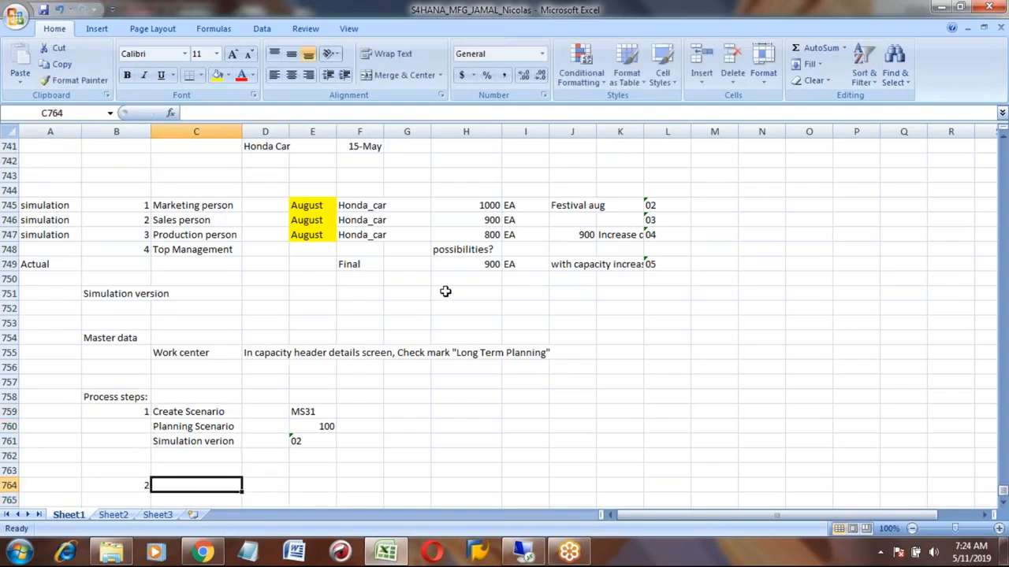
# - Review the simulation rows' months, quantities and version entries in the table
pyautogui.click(323, 211)
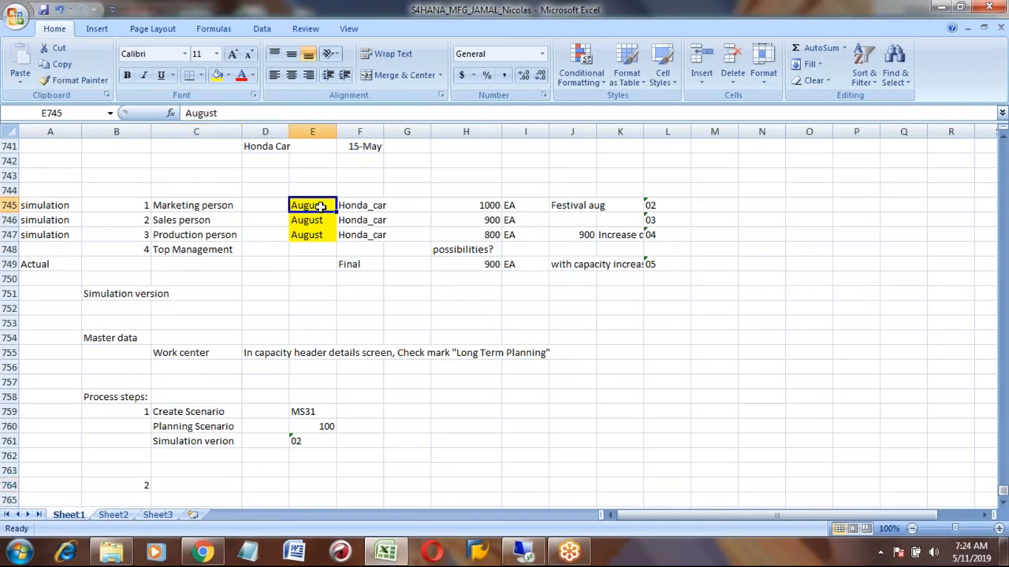
pyautogui.click(627, 208)
pyautogui.press('Down')
pyautogui.press('Down')
pyautogui.press('Up')
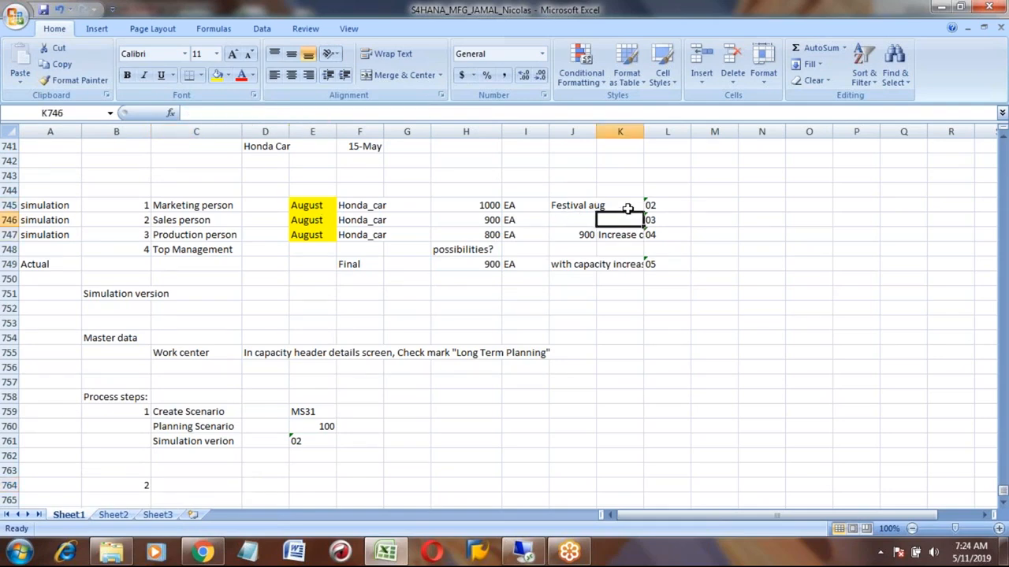
pyautogui.press('Up')
pyautogui.press('Left')
pyautogui.press('Left')
pyautogui.press('Left')
pyautogui.press('Down')
pyautogui.press('Down')
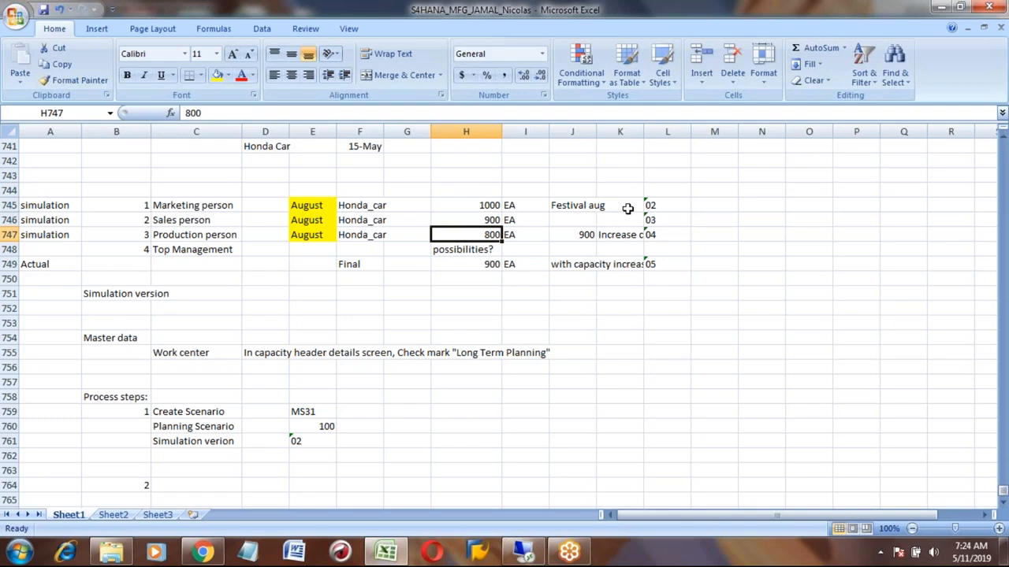
pyautogui.press('Down')
pyautogui.press('Down')
pyautogui.press('Down')
pyautogui.press('Up')
pyautogui.press('Up')
pyautogui.press('Up')
pyautogui.press('Up')
pyautogui.press('Up')
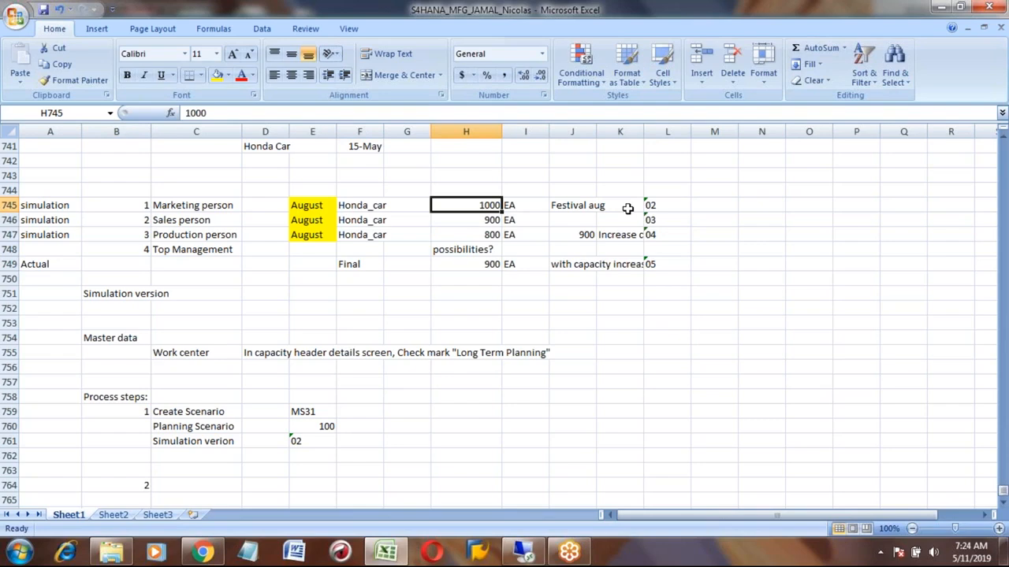
# - Label process step 2 as "Planned Independent requirement" in cell C764
pyautogui.click(218, 484)
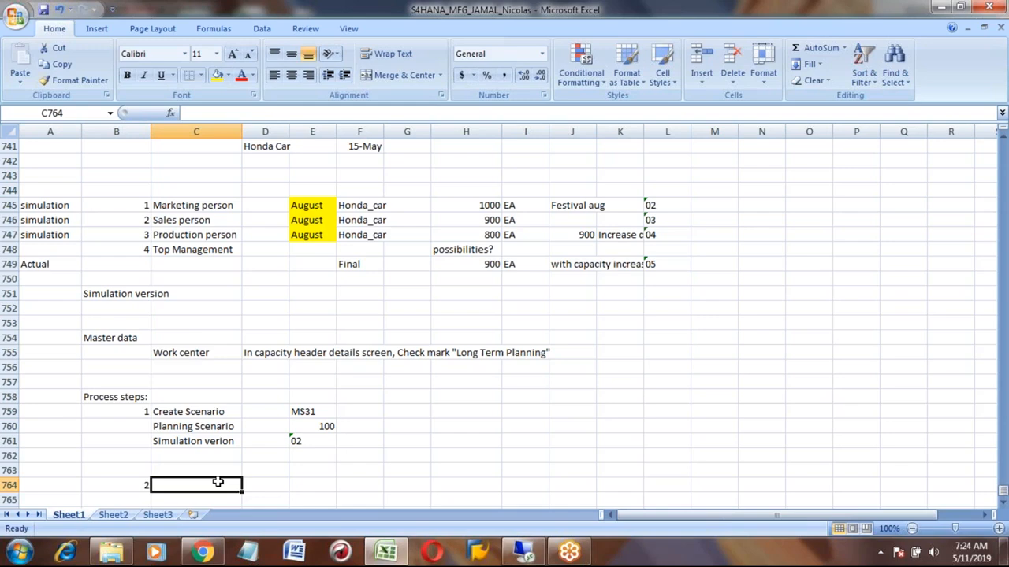
pyautogui.write('Planned ')
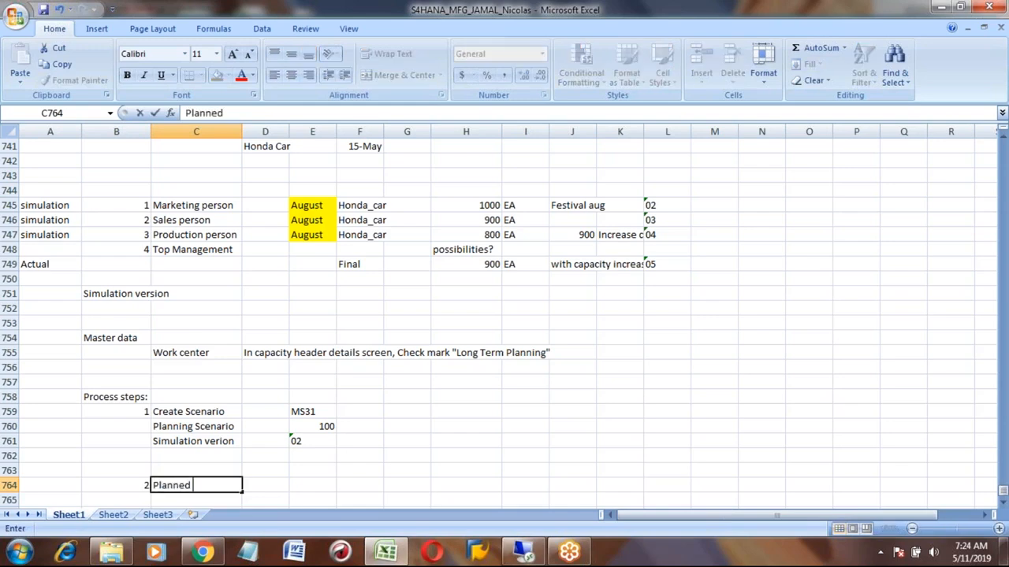
pyautogui.write('Independin')
pyautogui.press('BackSpace')
pyautogui.press('BackSpace')
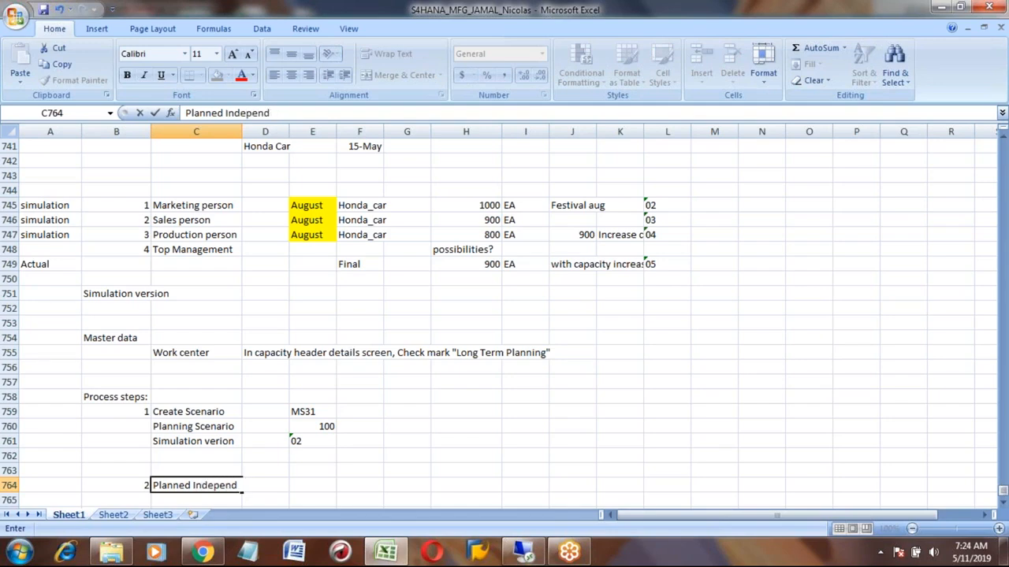
pyautogui.write('en')
pyautogui.press('BackSpace')
pyautogui.press('BackSpace')
pyautogui.press('BackSpace')
pyautogui.press('BackSpace')
pyautogui.write('de')
pyautogui.press('BackSpace')
pyautogui.press('BackSpace')
pyautogui.write('ndent requirement')
pyautogui.press('Return')
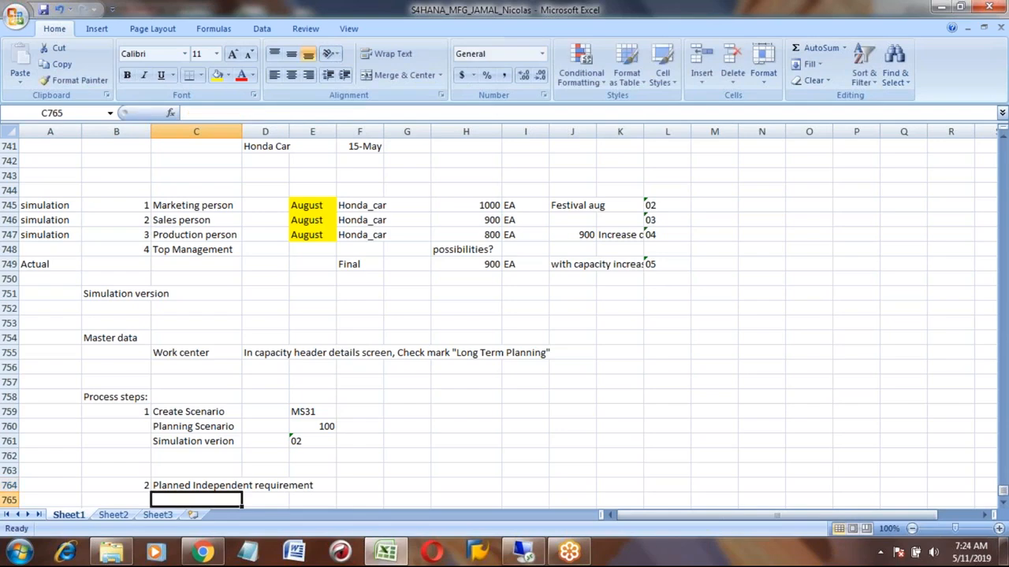
# - Enter transaction MD61 beside the Planned Independent requirement step in cell E764
pyautogui.press('Down')
pyautogui.press('Down')
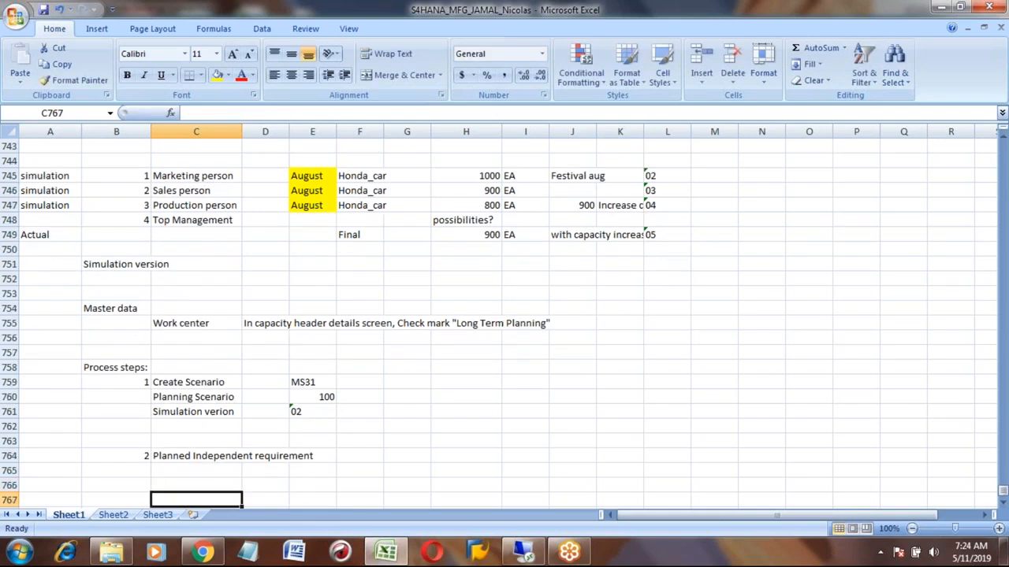
pyautogui.press('Up')
pyautogui.press('Up')
pyautogui.press('Up')
pyautogui.press('Right')
pyautogui.press('Right')
pyautogui.press('Right')
pyautogui.press('Left')
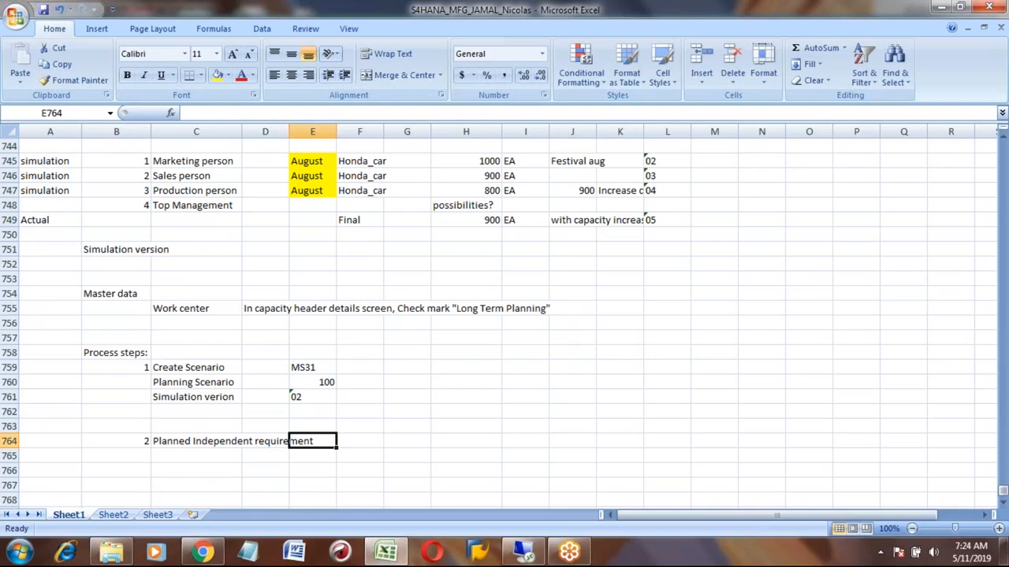
pyautogui.write('MD61')
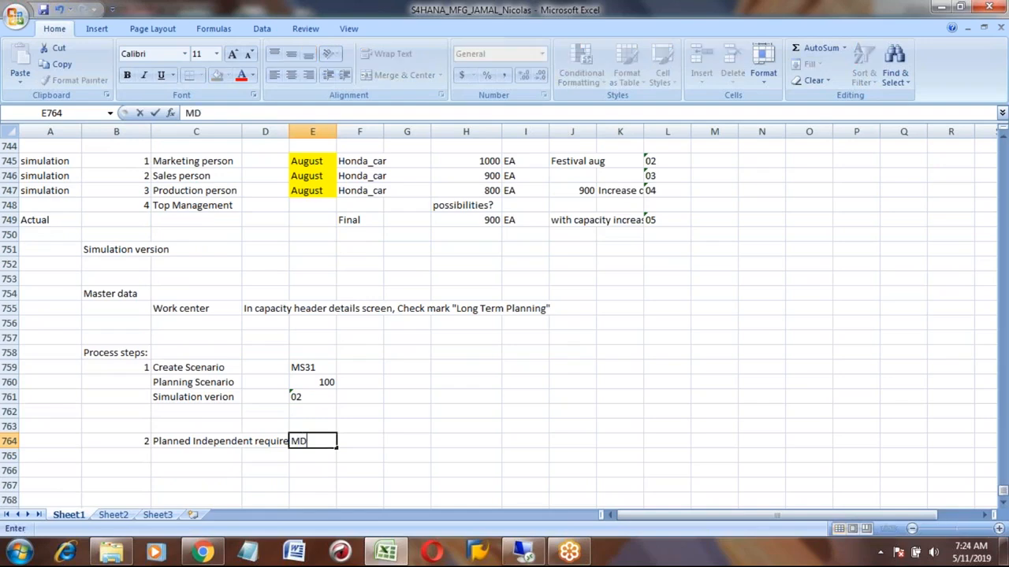
pyautogui.press('Return')
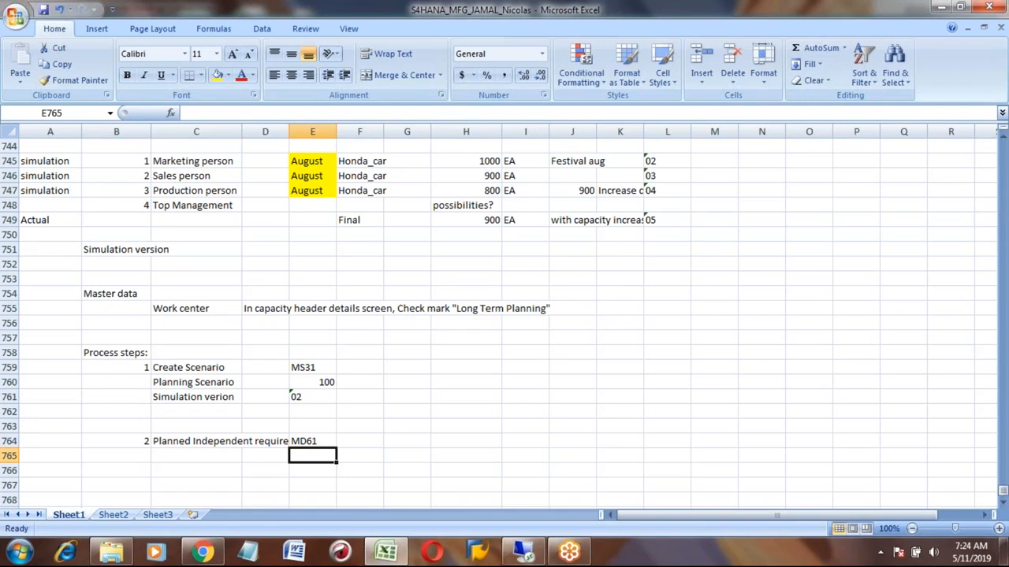
# - Rename the material in F745 to Honda_car1 and copy it into the two simulation rows below
pyautogui.click(363, 161)
pyautogui.click(247, 113)
pyautogui.write('1')
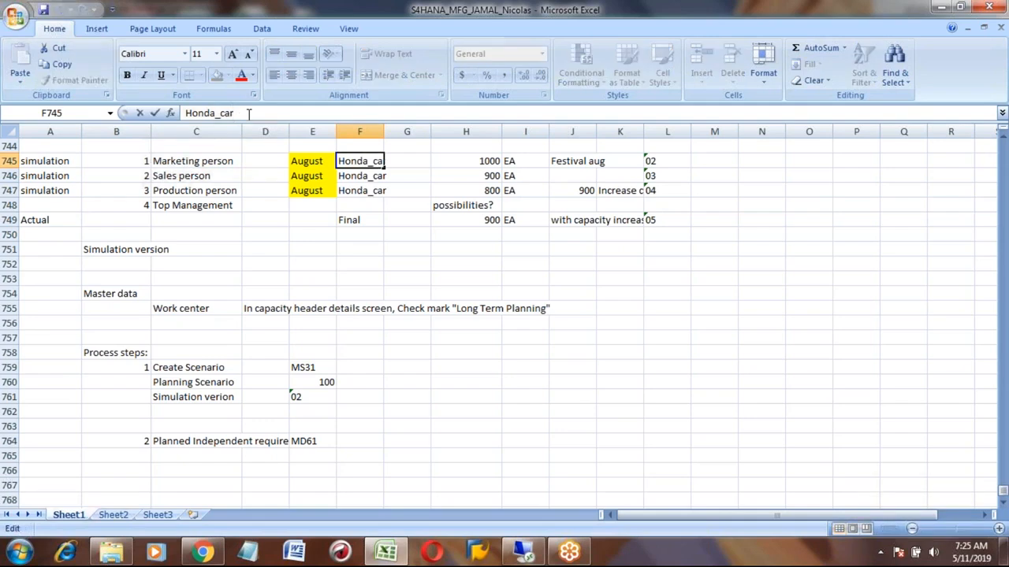
pyautogui.press('Return')
pyautogui.press('Up')
pyautogui.hotkey('ctrl', 'c')
pyautogui.press('Down')
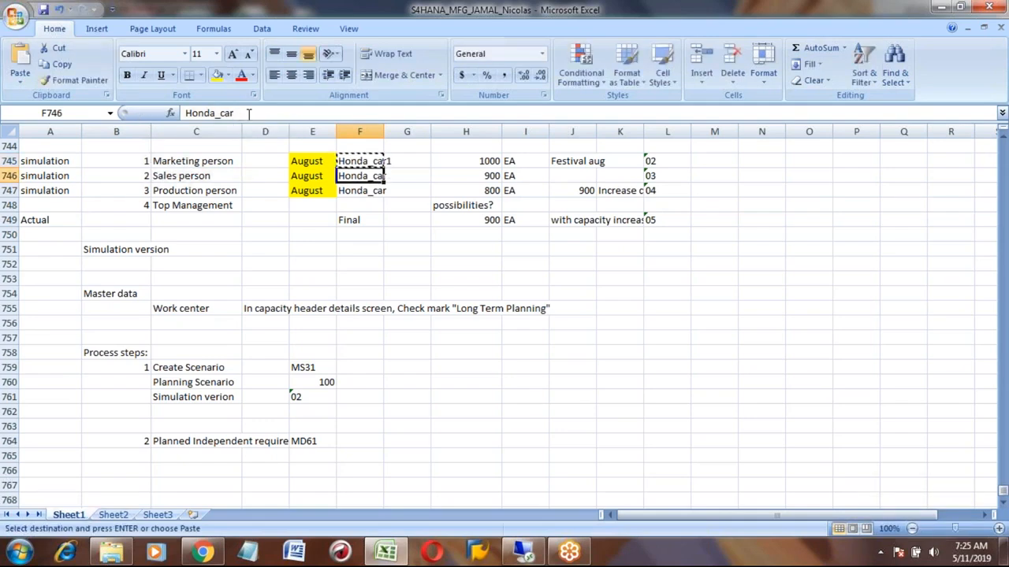
pyautogui.hotkey('shift', 'Down')
pyautogui.hotkey('ctrl', 'v')
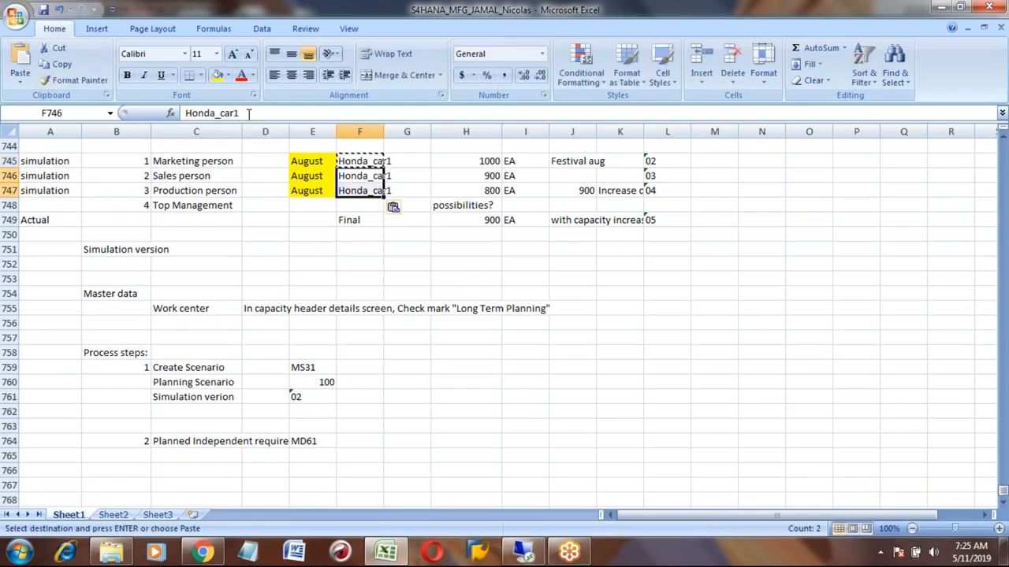
pyautogui.click(185, 456)
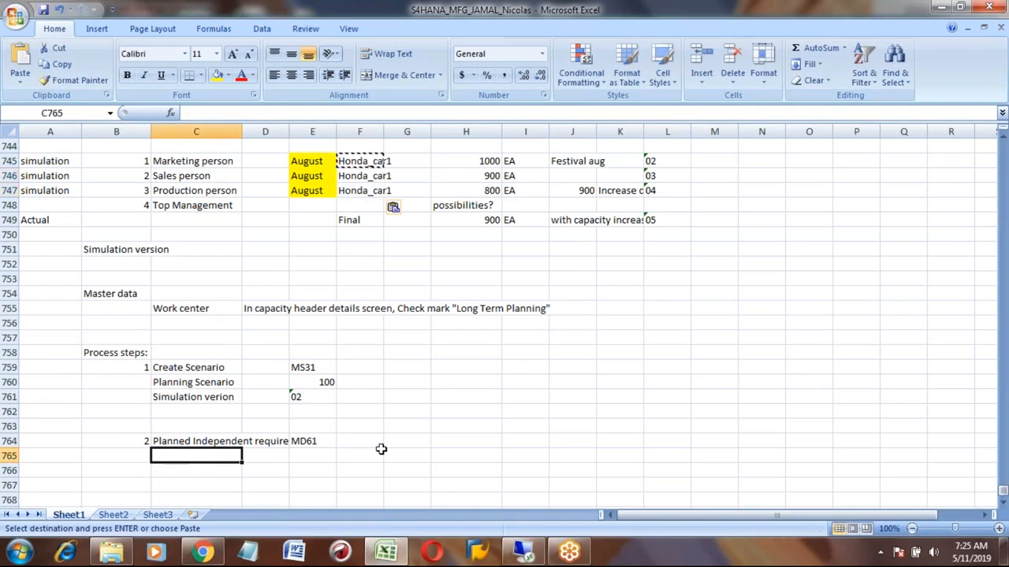
# - Switch to SAP and leave the planning scenario display back to the Easy Access menu
pyautogui.hotkey('alt', 'Tab')
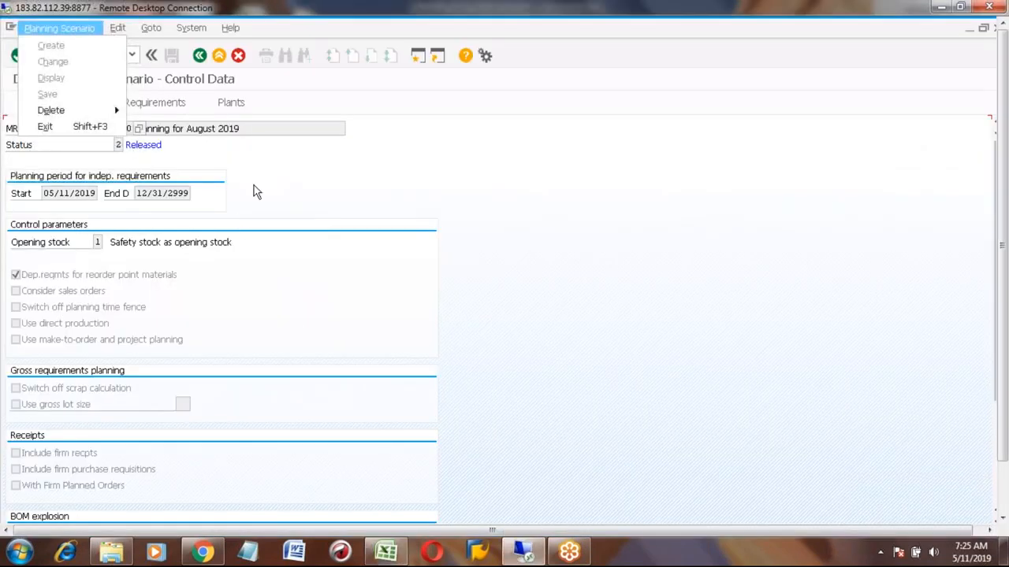
pyautogui.press('Escape')
pyautogui.click(200, 55)
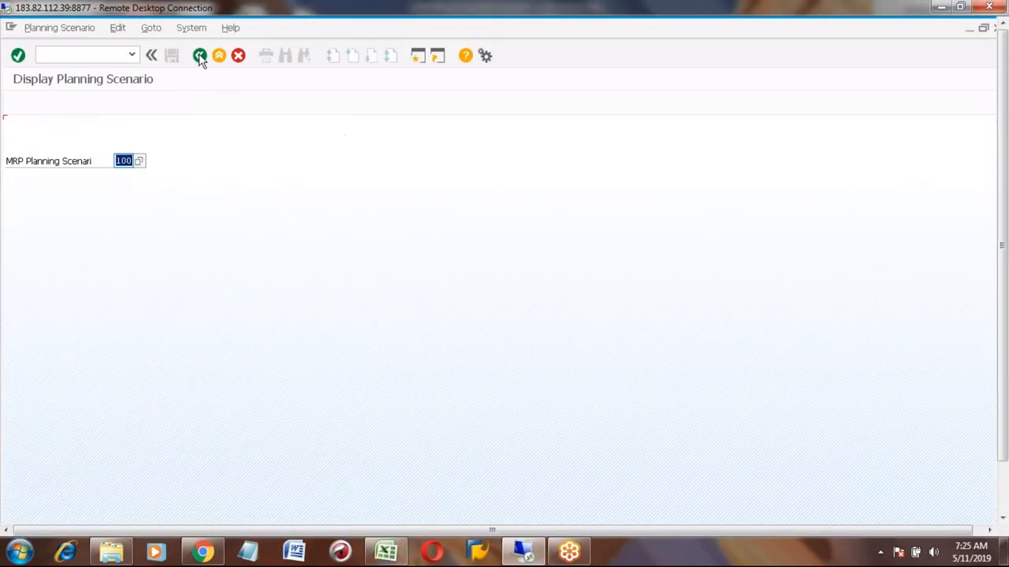
pyautogui.click(200, 56)
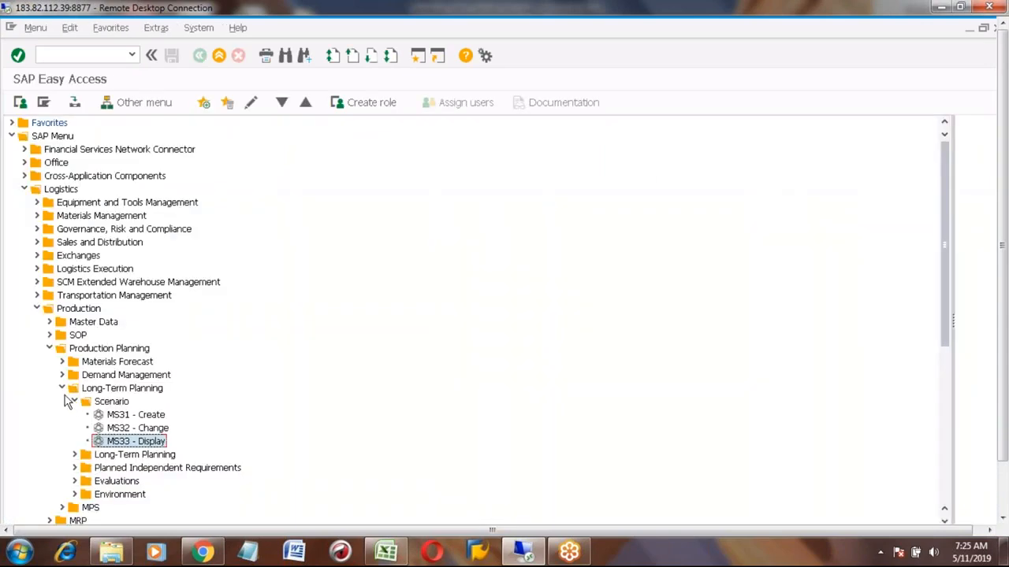
# - Open MD61 Create Planned Independent Requirements from the Long-Term Planning menu for material HONDA_CAR1
pyautogui.click(62, 389)
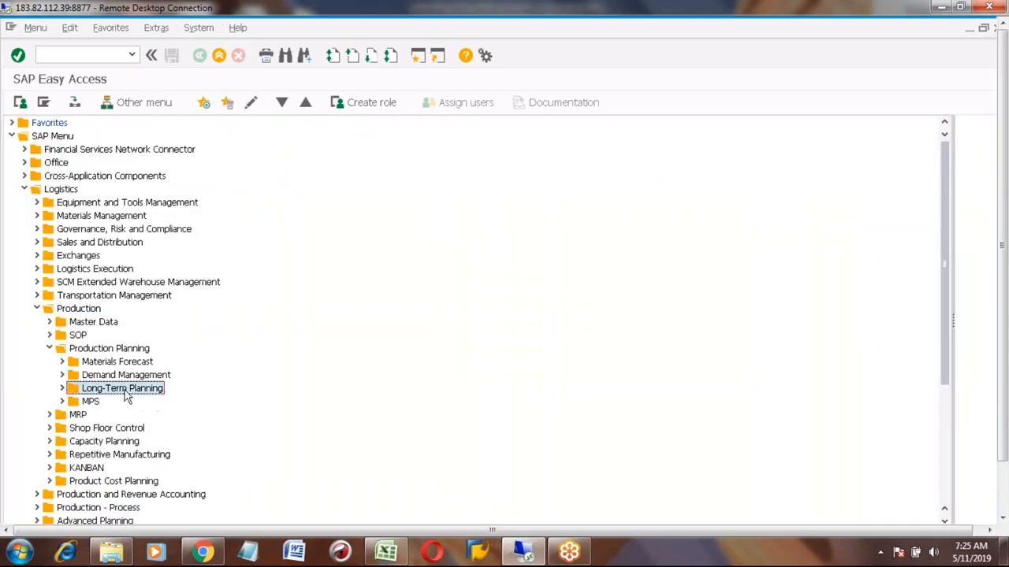
pyautogui.click(63, 390)
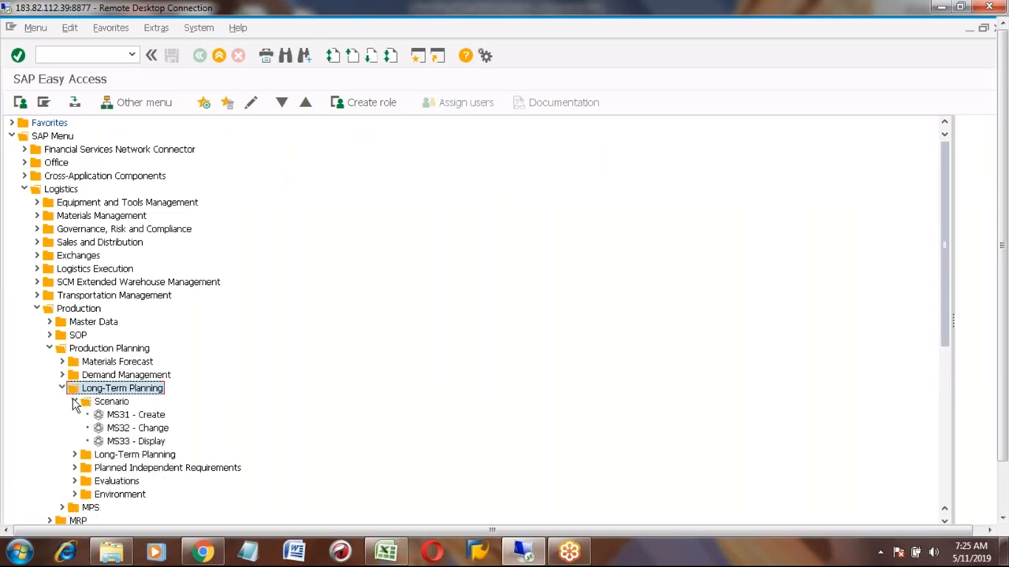
pyautogui.click(75, 402)
pyautogui.click(134, 428)
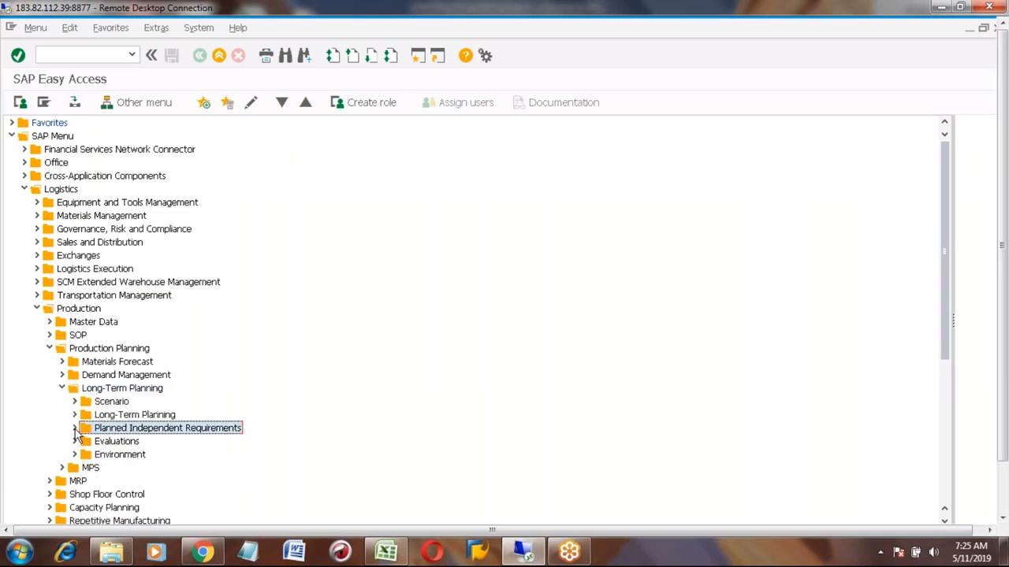
pyautogui.click(75, 429)
pyautogui.click(134, 446)
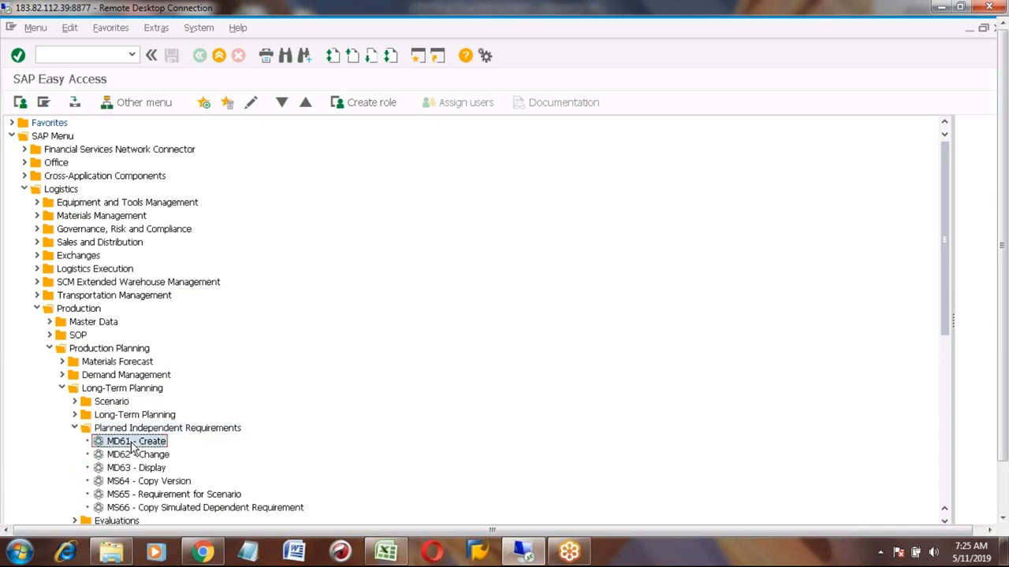
pyautogui.doubleClick(134, 446)
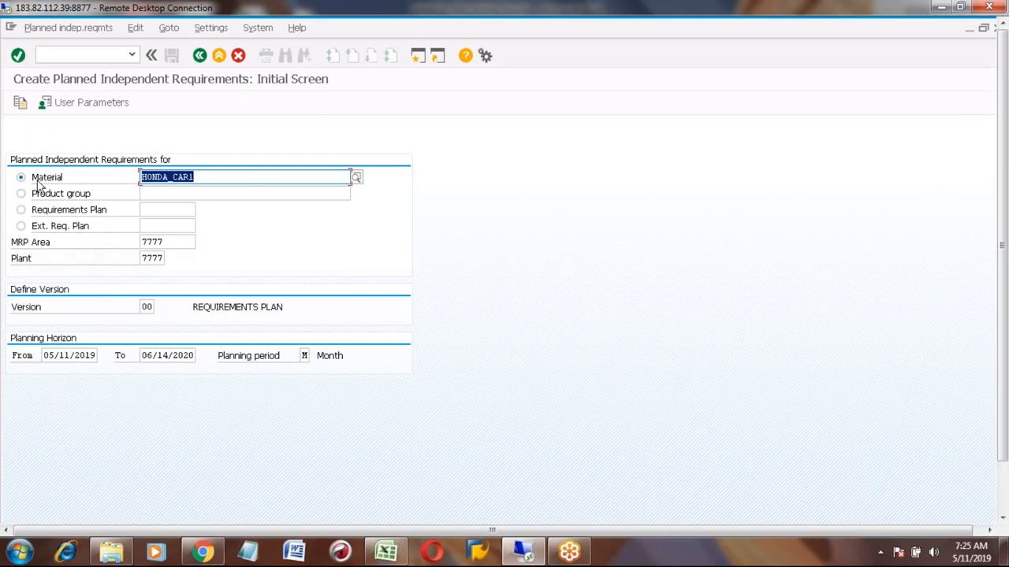
pyautogui.click(206, 177)
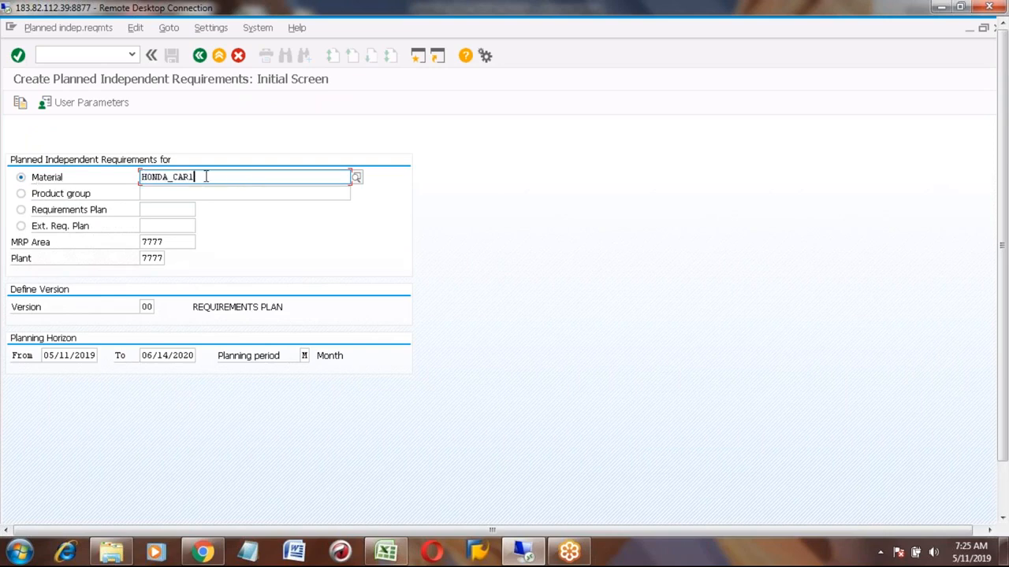
pyautogui.click(148, 308)
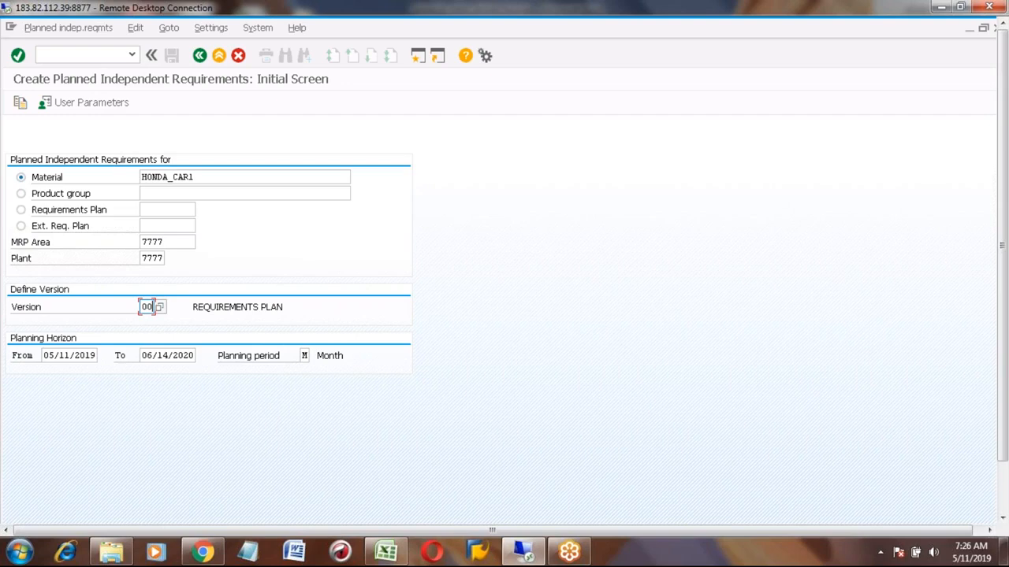
pyautogui.press('BackSpace')
pyautogui.press('BackSpace')
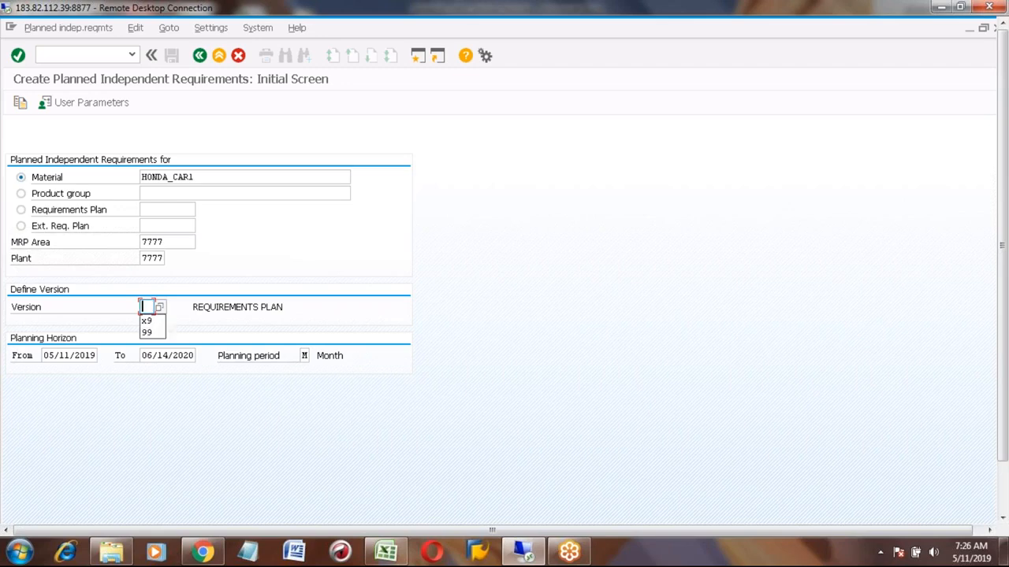
pyautogui.click(361, 255)
pyautogui.click(388, 551)
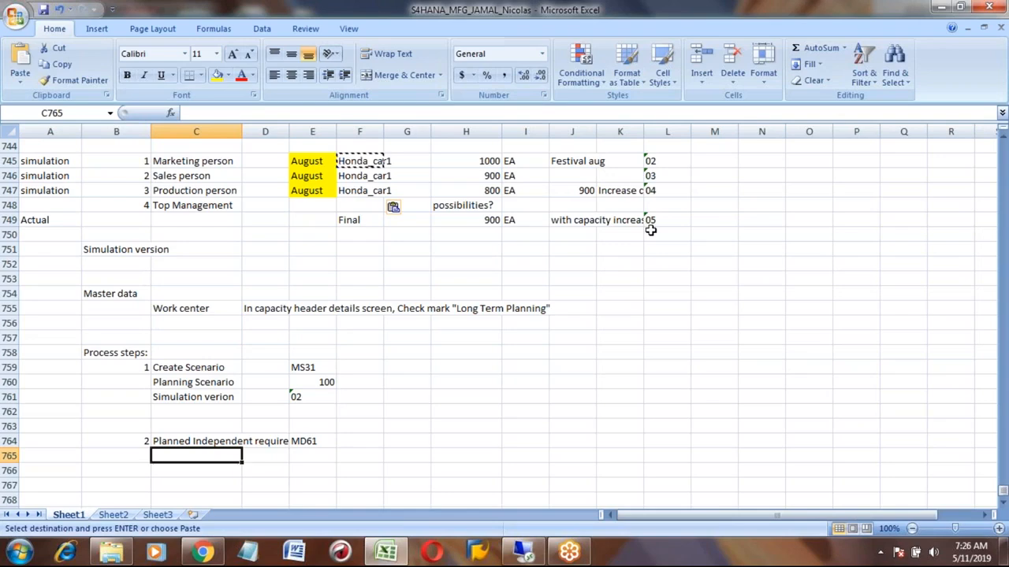
pyautogui.hotkey('alt', 'Tab')
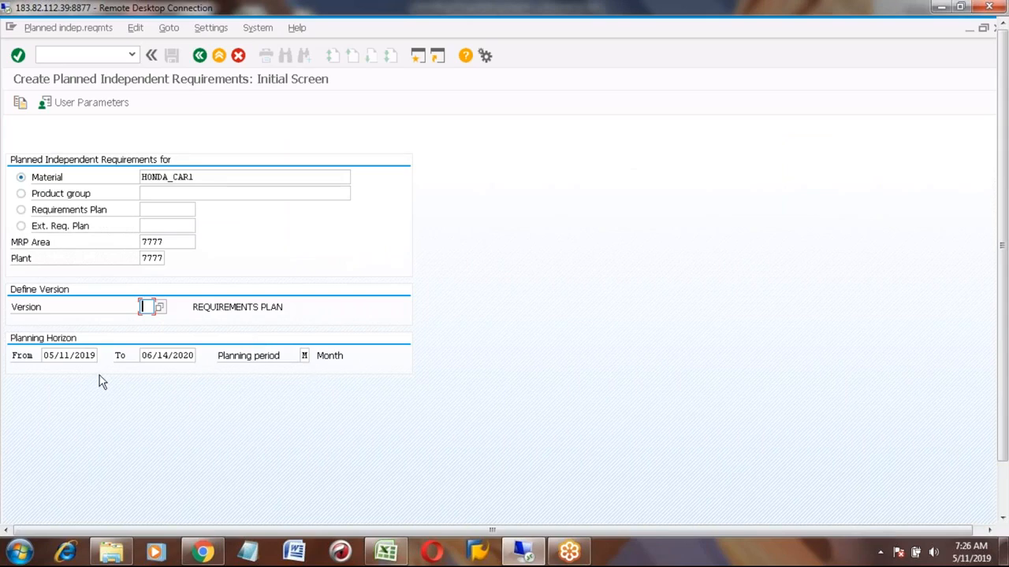
# - Open the planning table for HONDA_CAR1 with version 00
pyautogui.press('Return')
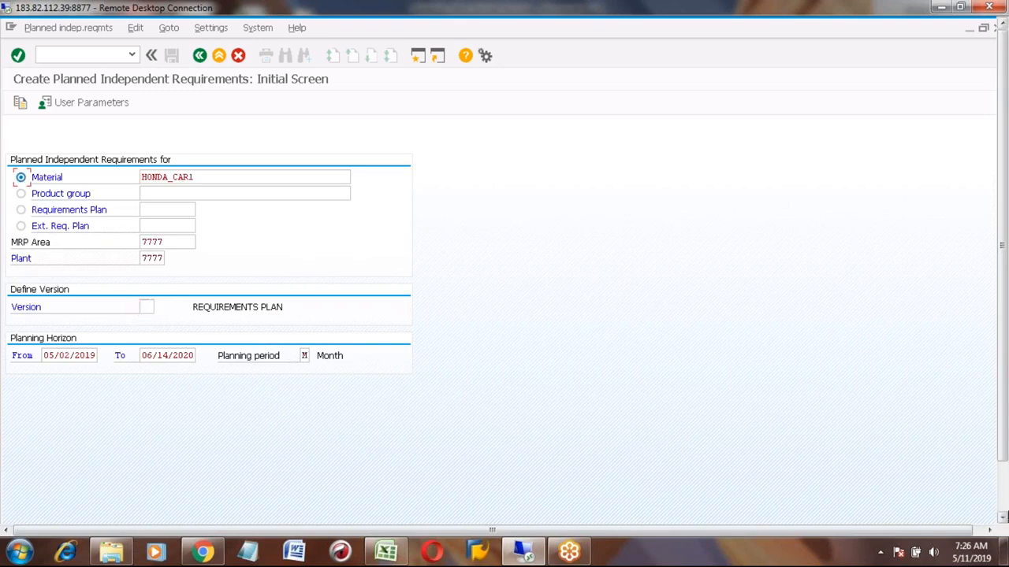
pyautogui.click(1002, 520)
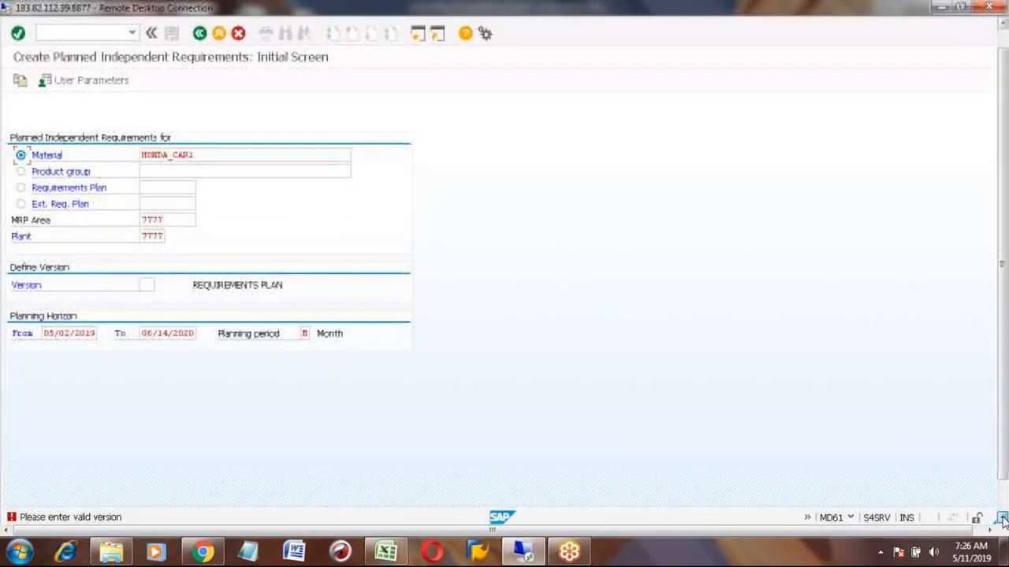
pyautogui.click(145, 255)
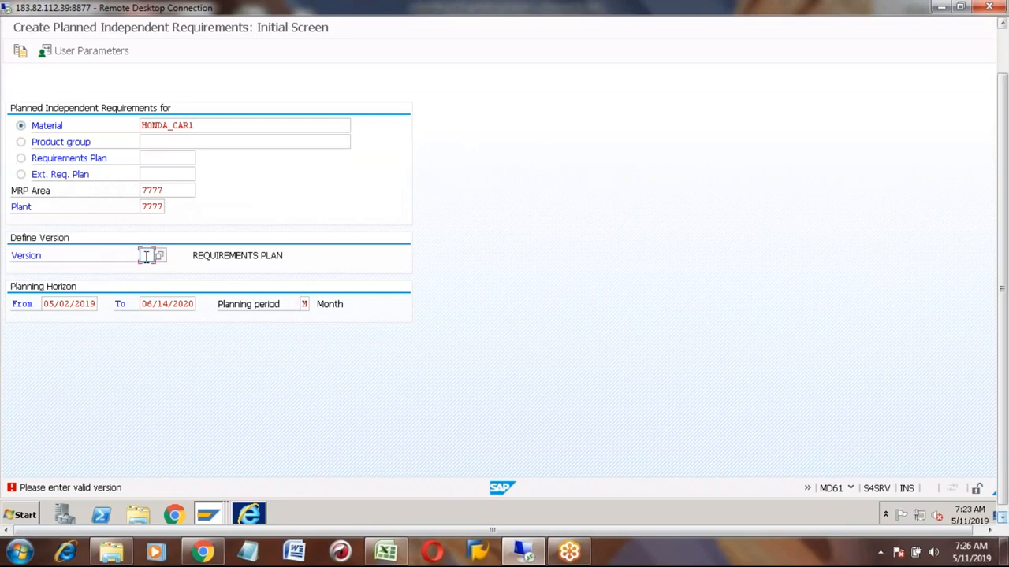
pyautogui.write('00')
pyautogui.press('Return')
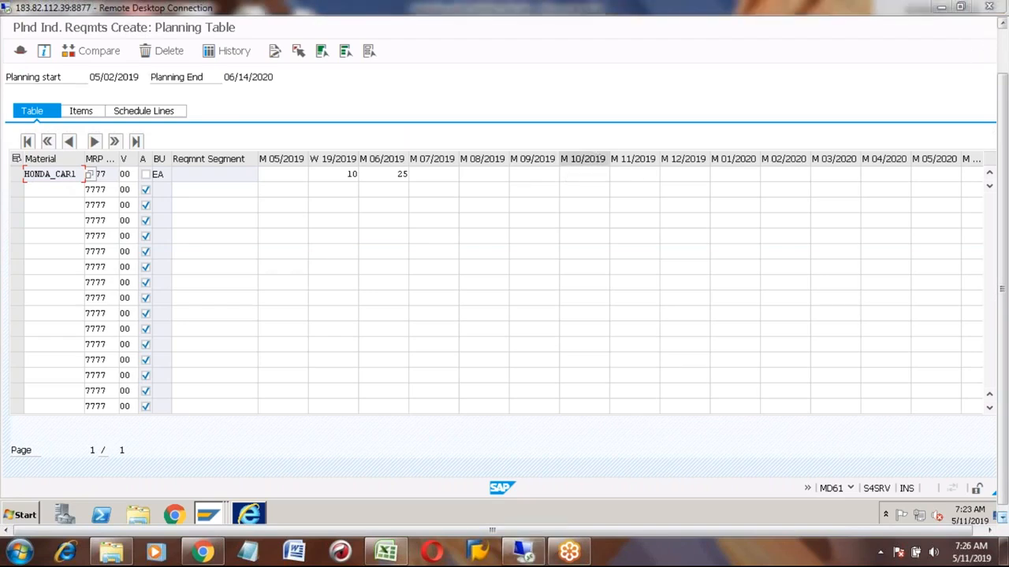
# - Clear the existing weekly and June 2019 quantities from the version 00 row
pyautogui.click(341, 177)
pyautogui.press('Delete')
pyautogui.press('Delete')
pyautogui.press('Tab')
pyautogui.press('Delete')
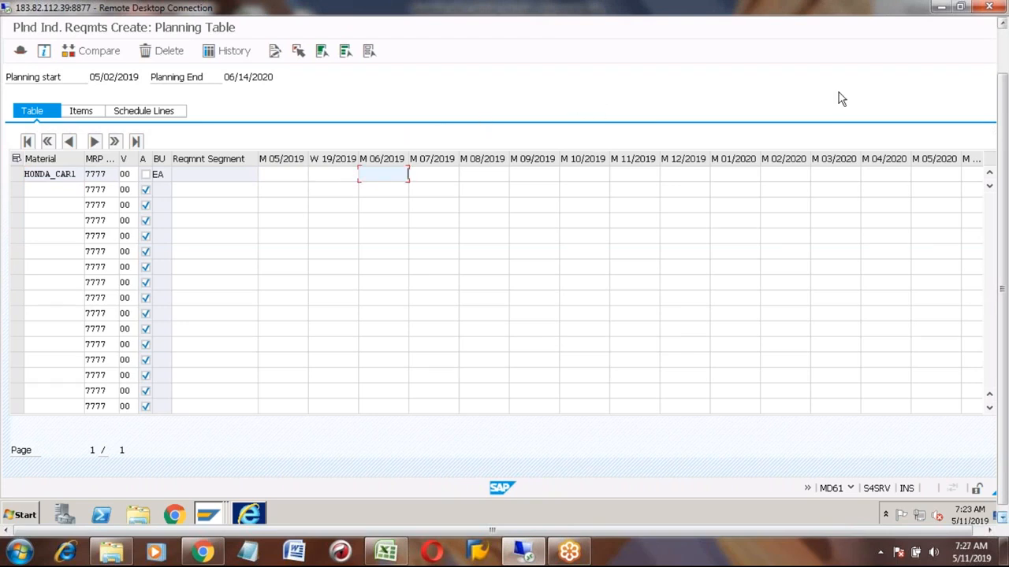
# - Add a HONDA_CAR1 row for version 02 with a requirement of 1000 in August 2019
pyautogui.click(1005, 53)
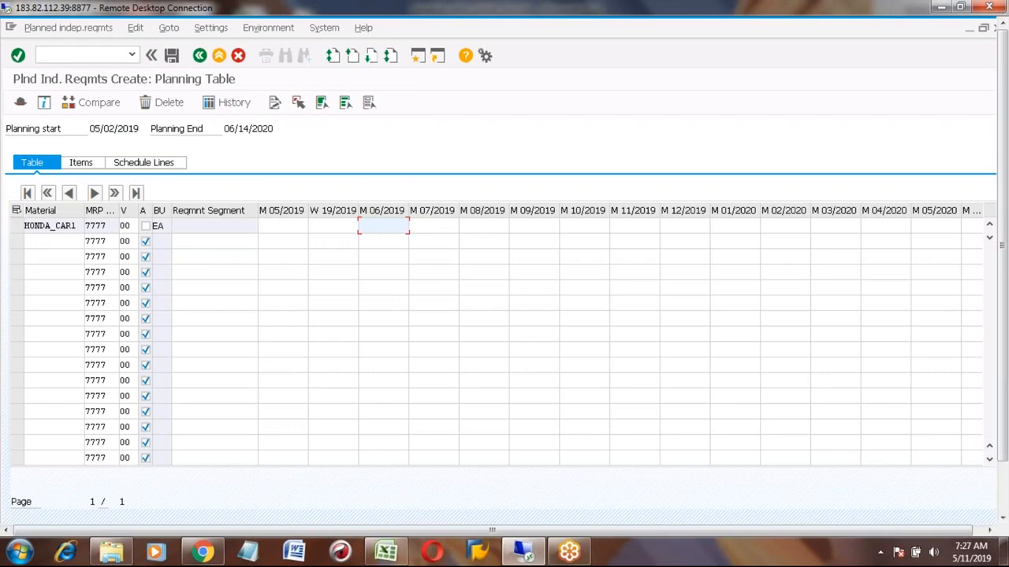
pyautogui.click(40, 243)
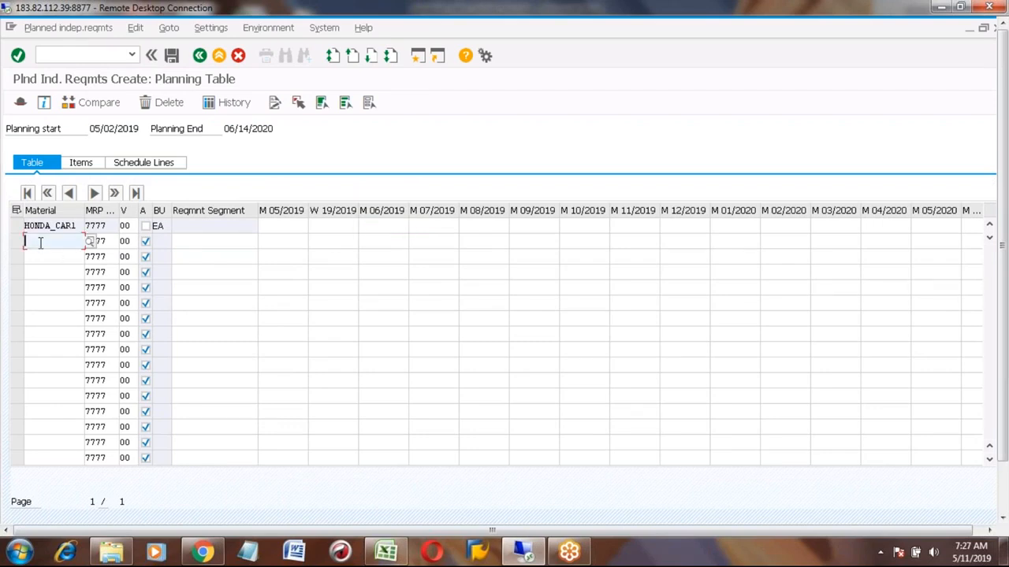
pyautogui.write('HOND')
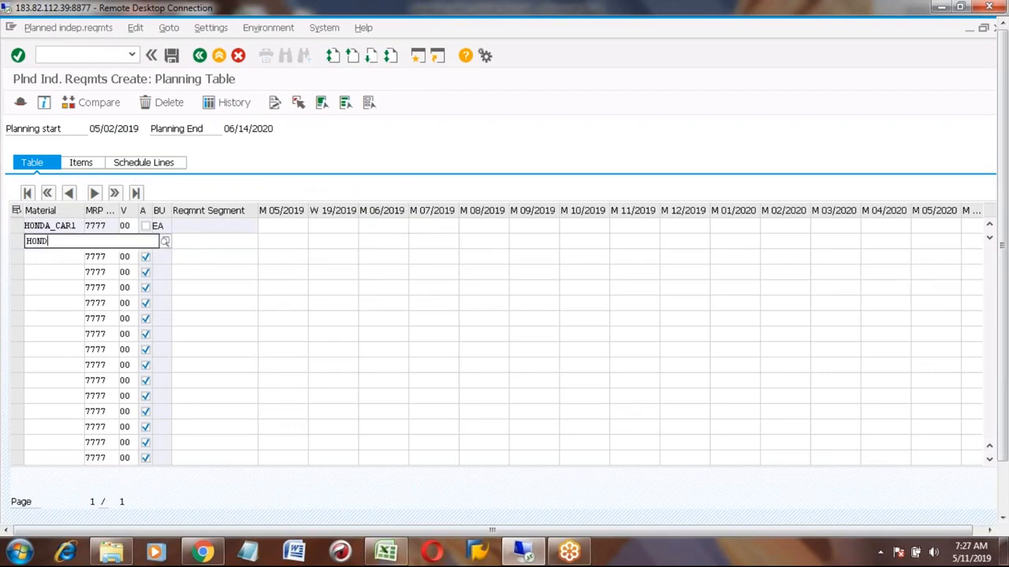
pyautogui.write('A_CAR1')
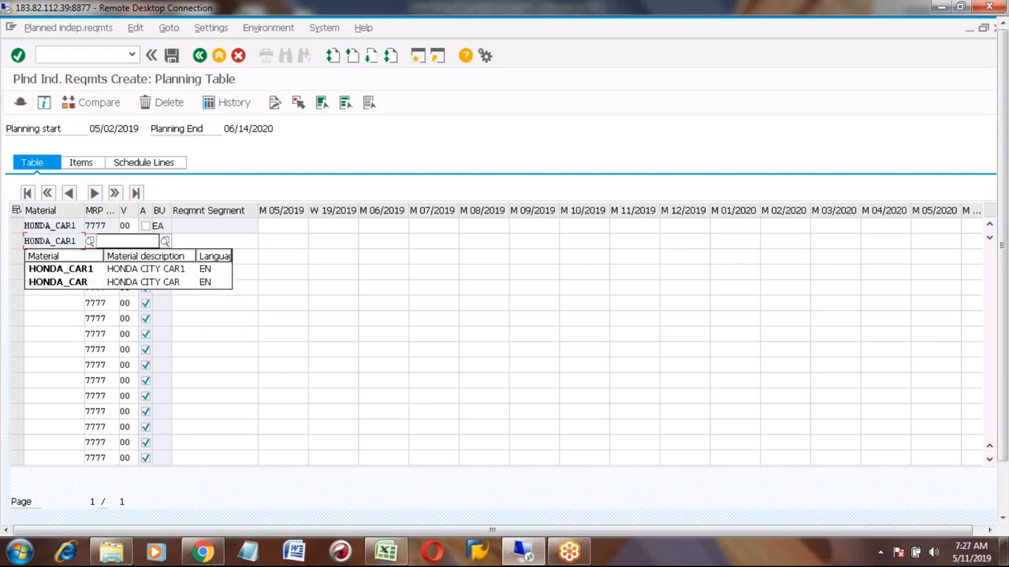
pyautogui.press('Tab')
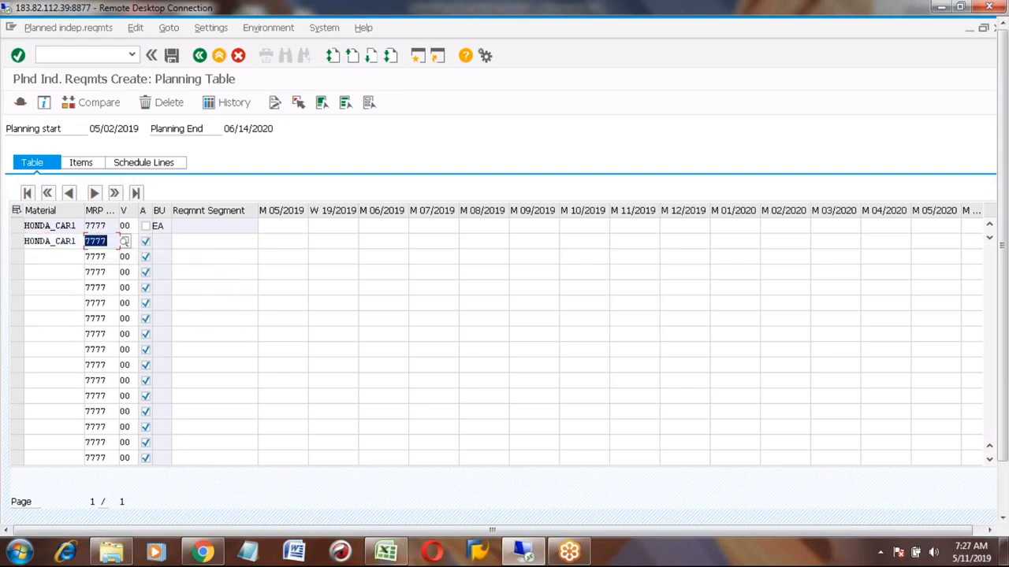
pyautogui.press('Tab')
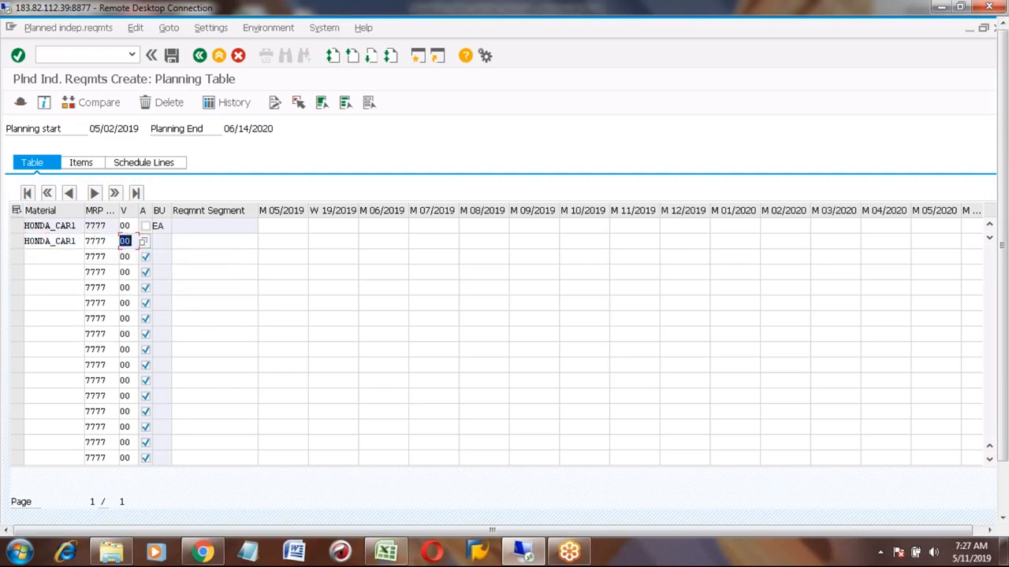
pyautogui.press('F4')
pyautogui.doubleClick(235, 150)
pyautogui.click(487, 241)
pyautogui.write('1000')
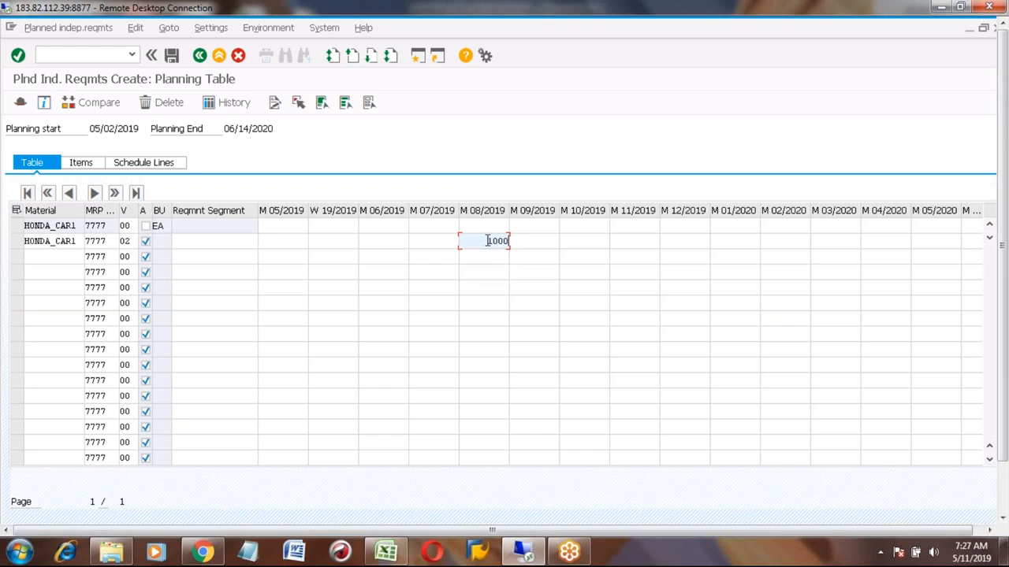
# - Add a HONDA_CAR1 row for version 03 with a requirement of 900 in August 2019
pyautogui.click(61, 263)
pyautogui.write('H')
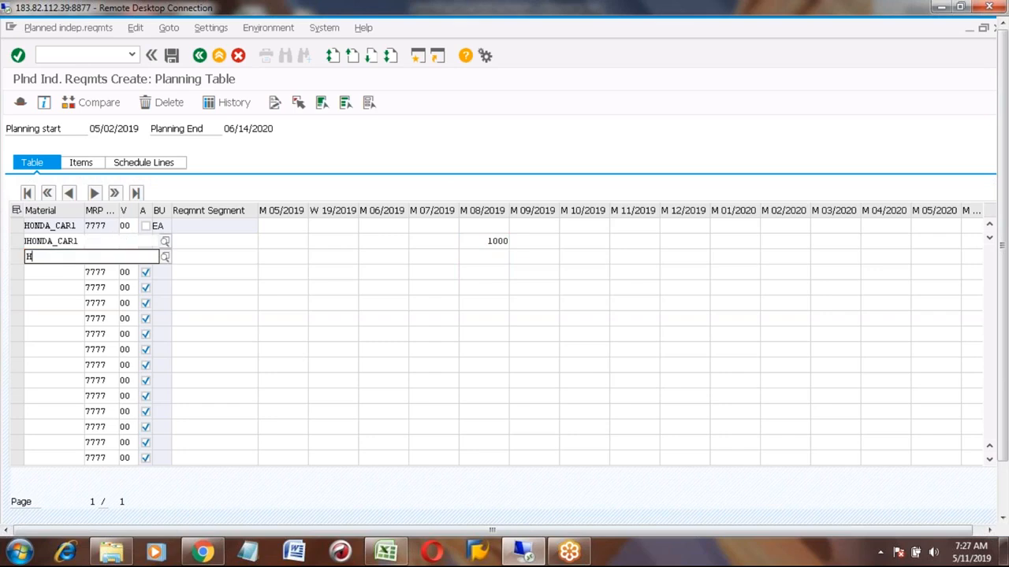
pyautogui.write('ON')
pyautogui.press('Down')
pyautogui.press('Down')
pyautogui.press('Return')
pyautogui.press('Tab')
pyautogui.press('Tab')
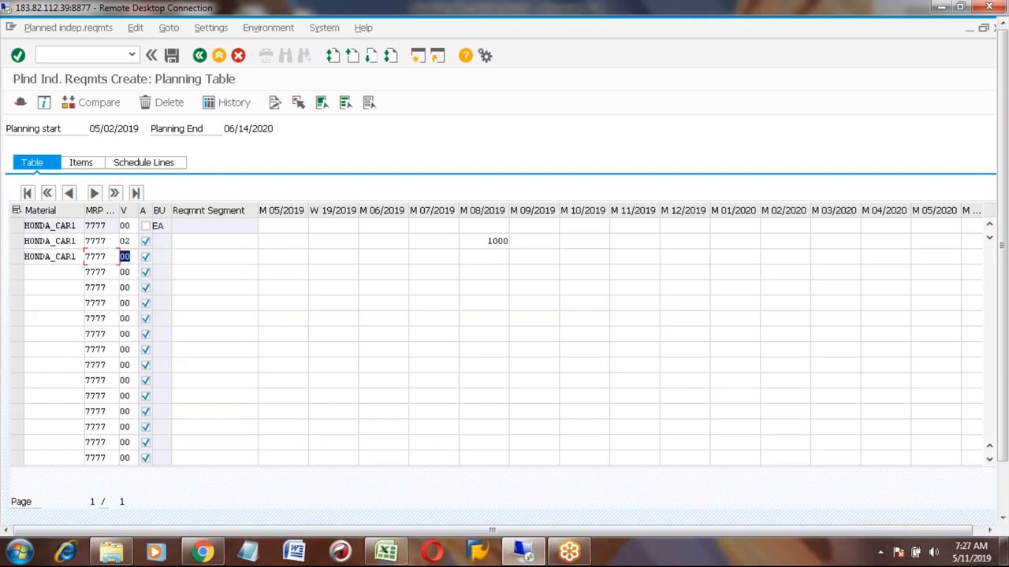
pyautogui.write('03')
pyautogui.click(499, 257)
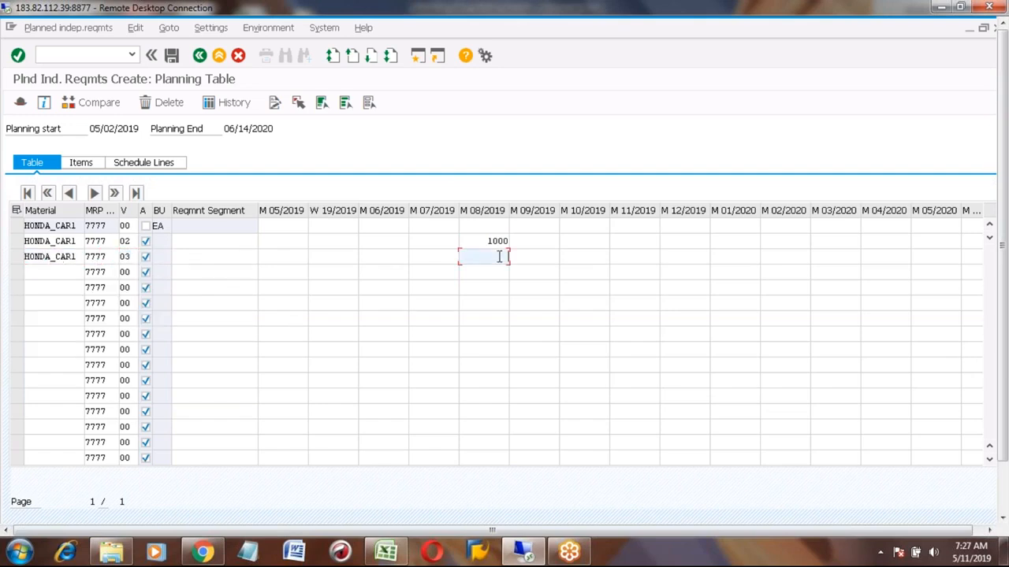
pyautogui.write('900')
# - Add a HONDA_CAR1 row for version 04 with 800 in August 2019 and save the requirements
pyautogui.click(65, 273)
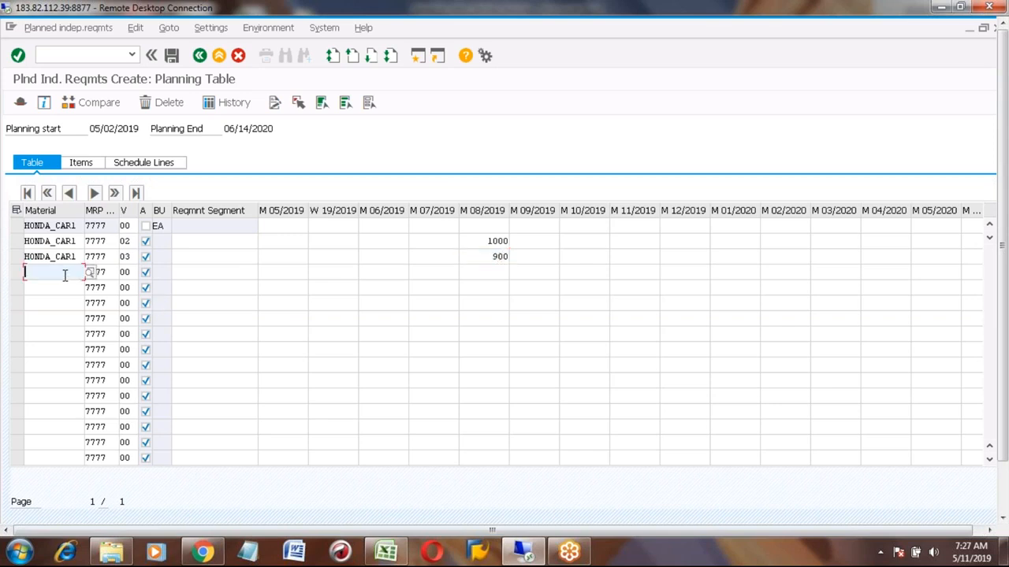
pyautogui.press('space')
pyautogui.press('Down')
pyautogui.press('Tab')
pyautogui.press('Tab')
pyautogui.write('04')
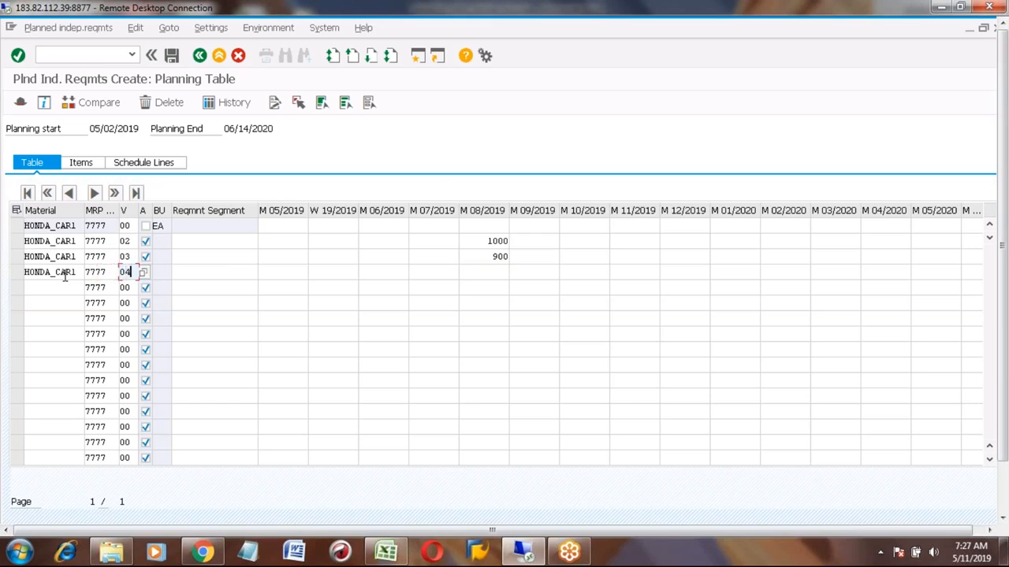
pyautogui.click(487, 275)
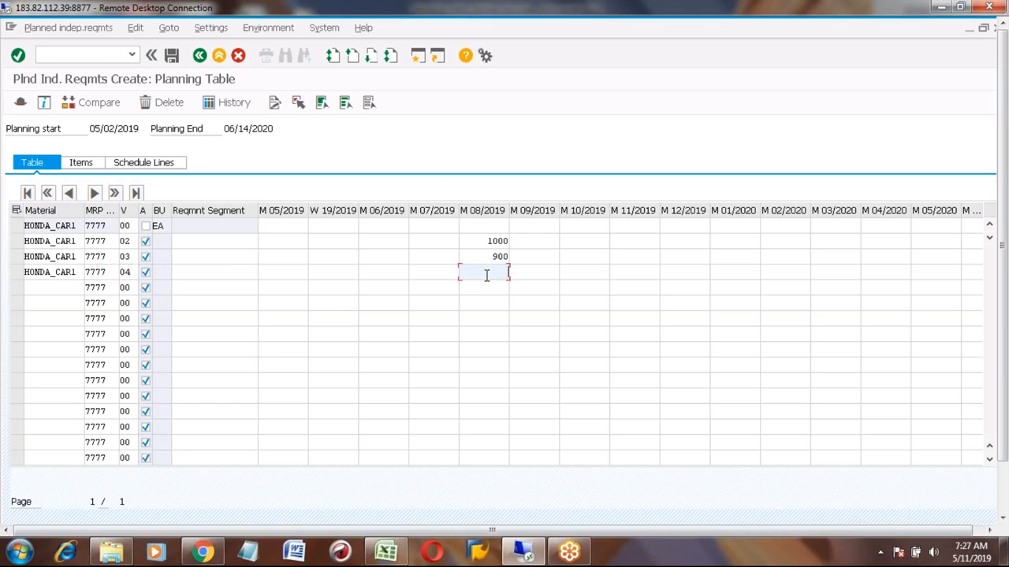
pyautogui.write('800')
pyautogui.press('Return')
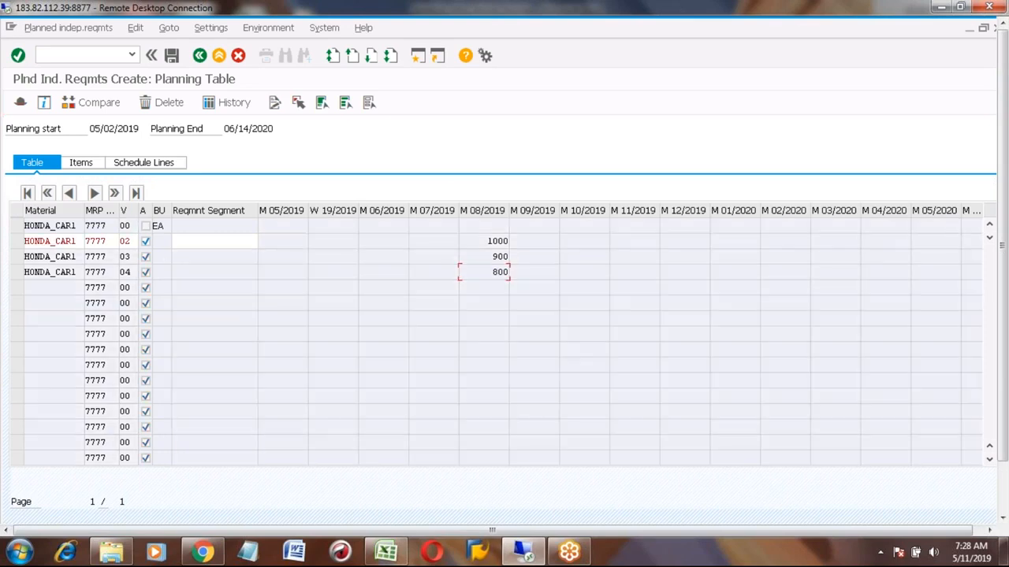
pyautogui.press('Return')
pyautogui.press('Return')
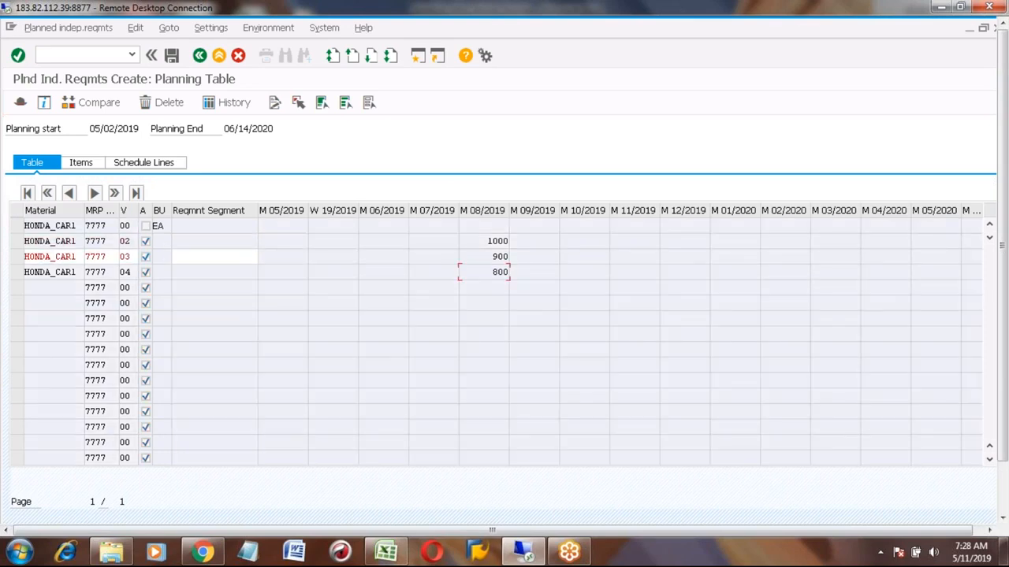
pyautogui.press('Return')
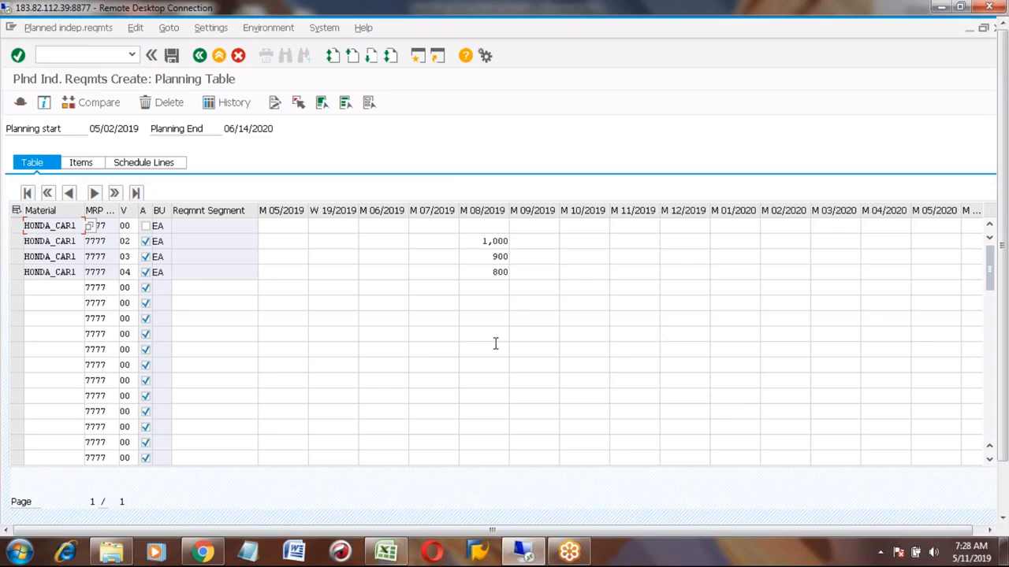
pyautogui.click(171, 59)
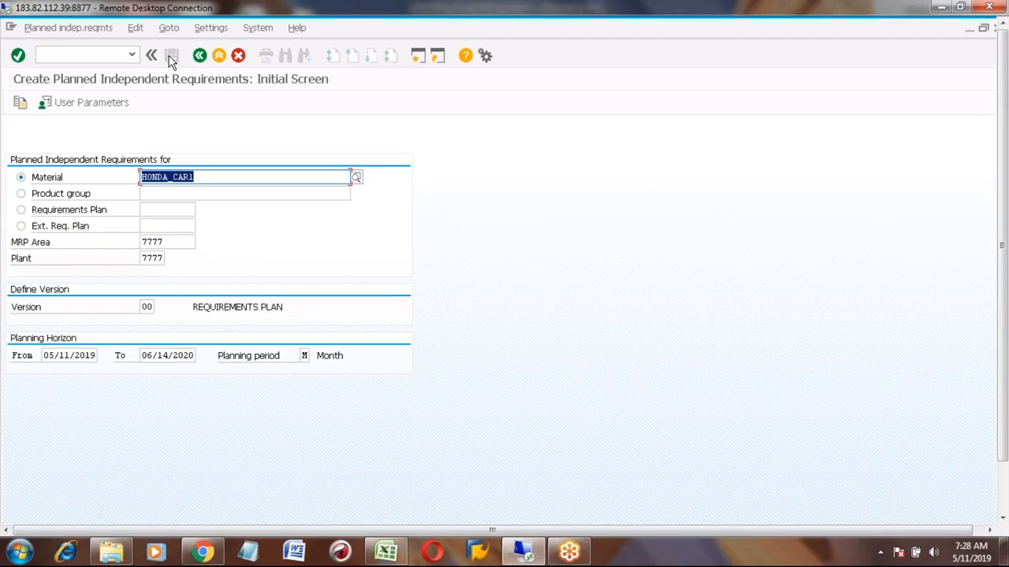
# - Open HONDA_CAR1's planned independent requirements in change mode for all active and inactive versions
pyautogui.click(58, 28)
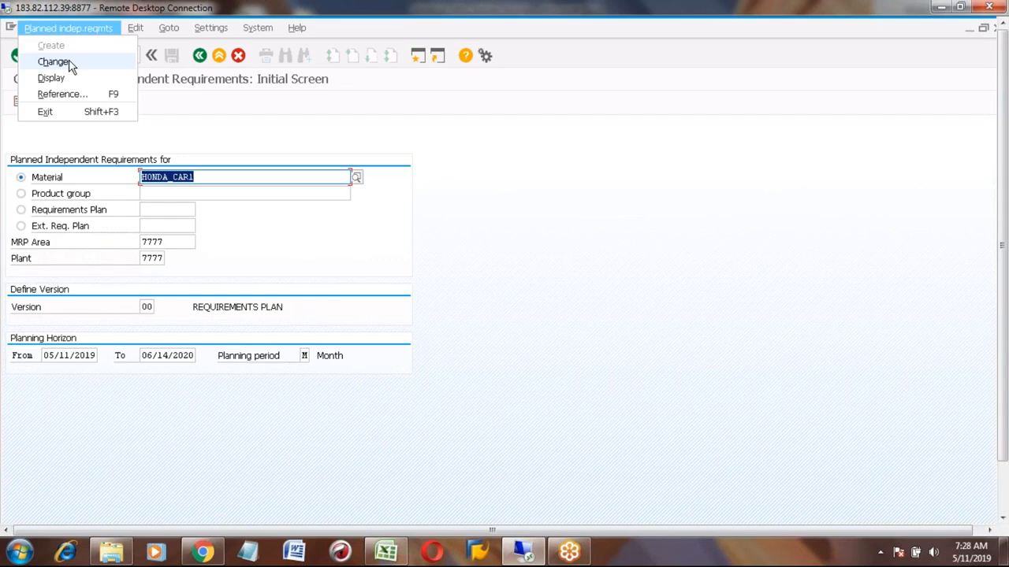
pyautogui.click(55, 62)
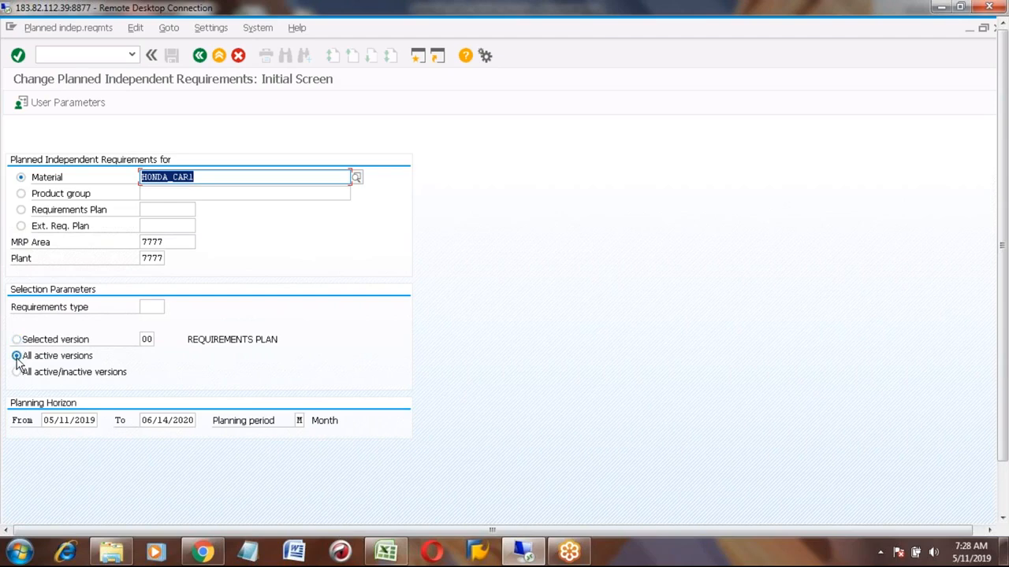
pyautogui.click(16, 372)
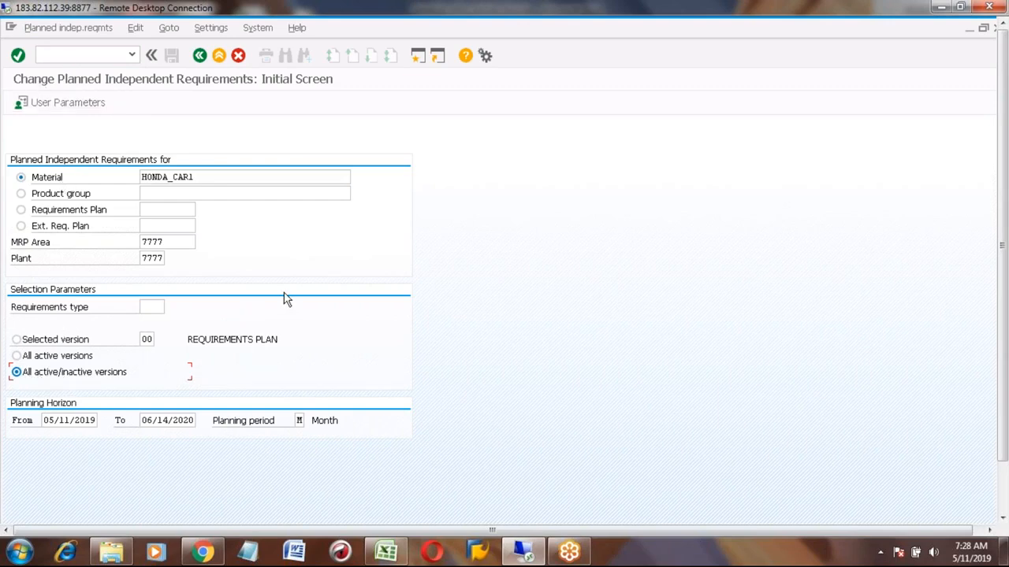
pyautogui.press('Return')
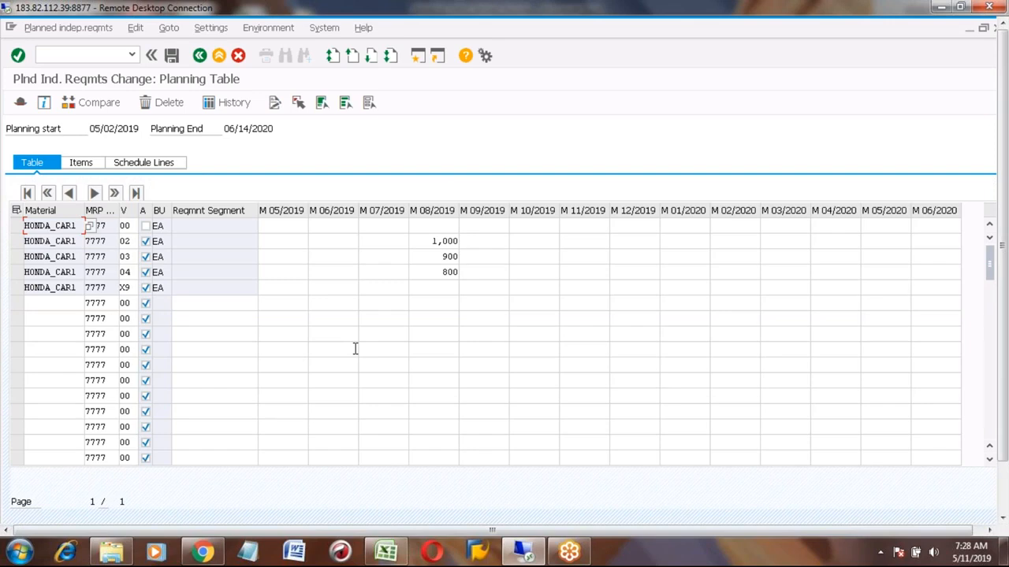
# - Switch to Excel and review the quantities and version numbers in rows 745 to 749
pyautogui.click(386, 552)
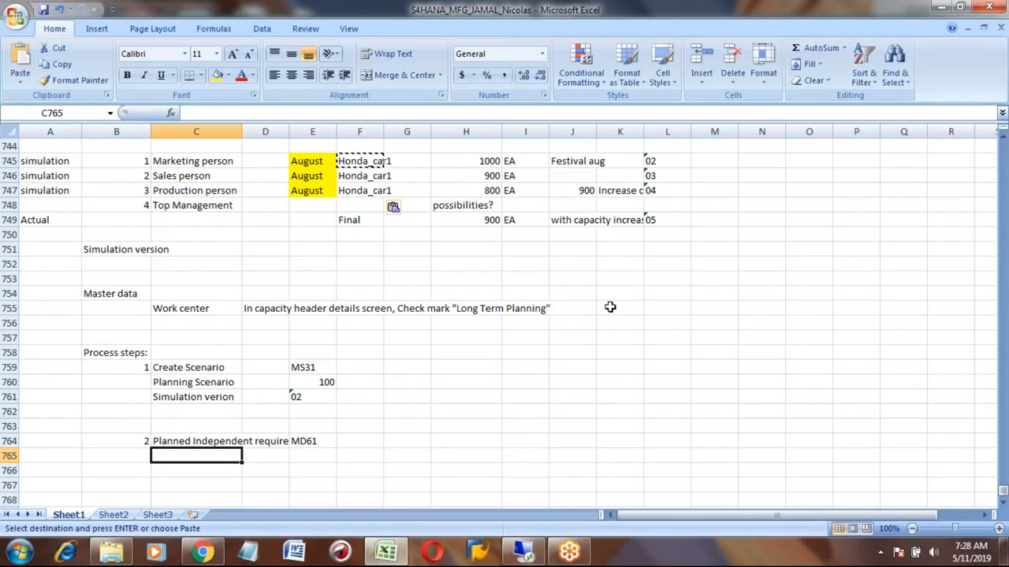
pyautogui.click(478, 160)
pyautogui.hotkey('shift', 'Down')
pyautogui.hotkey('shift', 'Down')
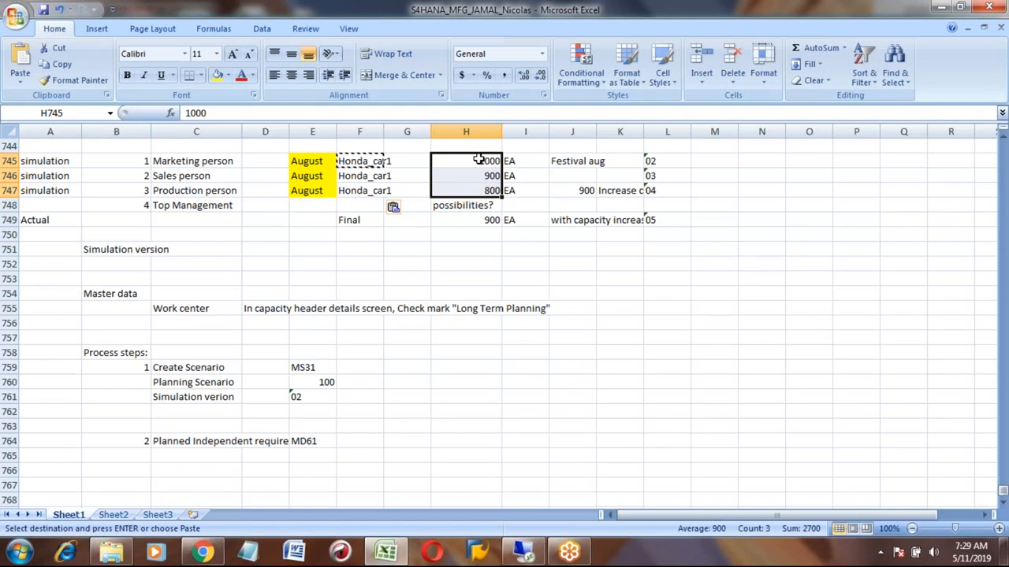
pyautogui.press('Down')
pyautogui.press('Down')
pyautogui.press('Down')
pyautogui.press('Down')
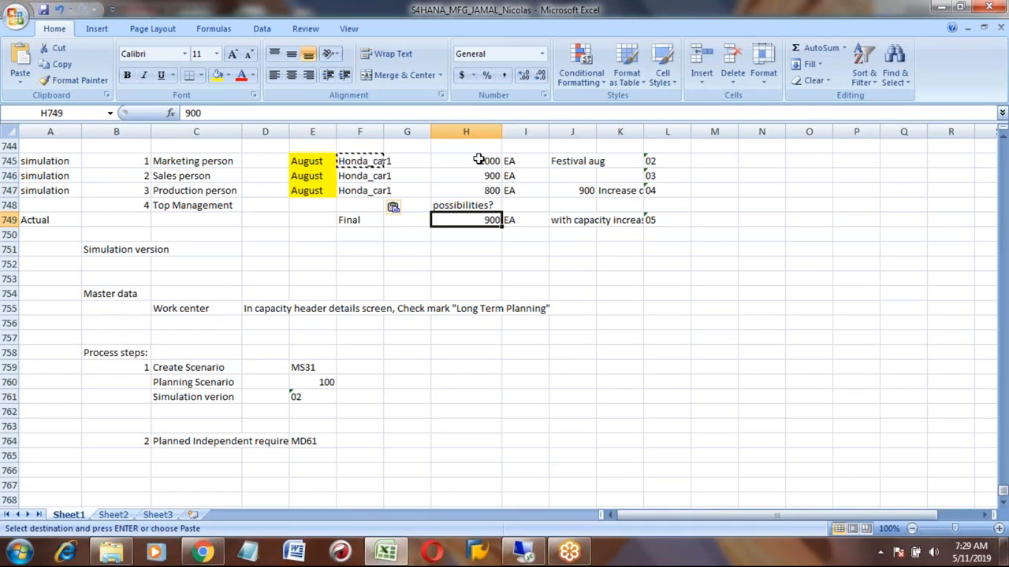
pyautogui.press('Right')
pyautogui.press('Right')
pyautogui.press('Right')
pyautogui.press('Right')
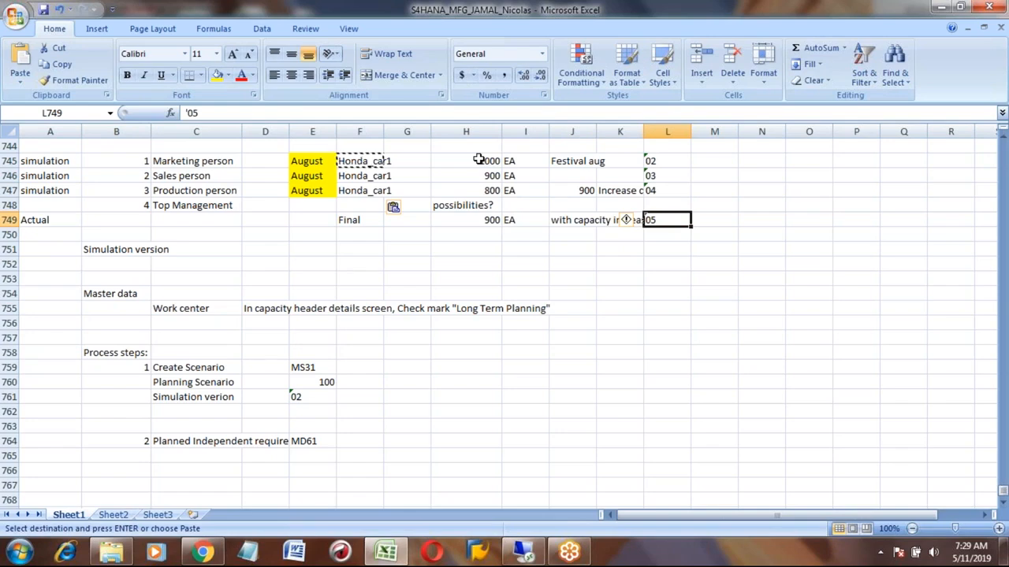
pyautogui.press('Left')
pyautogui.press('Left')
pyautogui.press('Left')
pyautogui.press('Left')
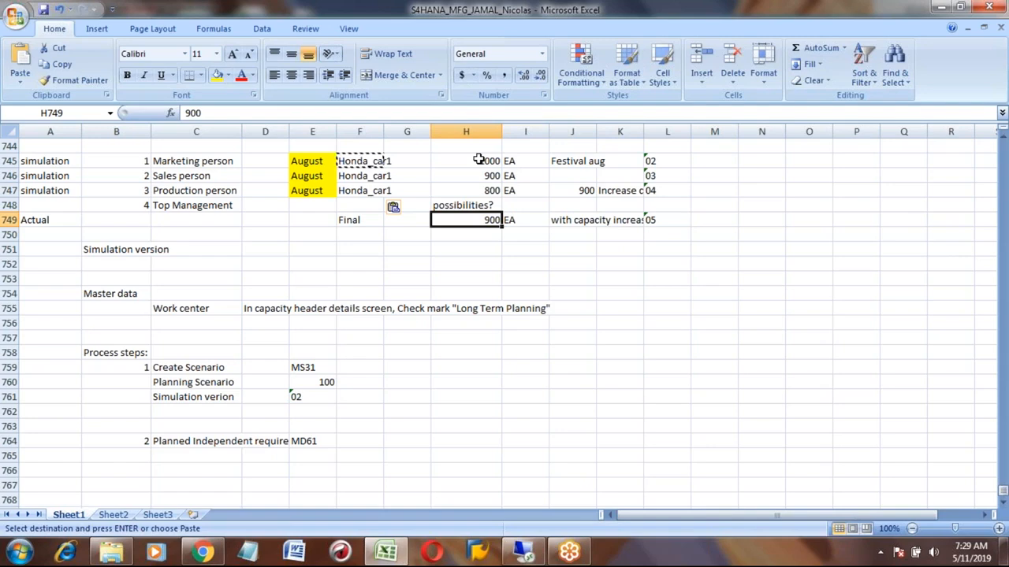
# - Set the final actual requirement quantity for HONDA_CAR1 to 875 in the spreadsheet
pyautogui.write('875')
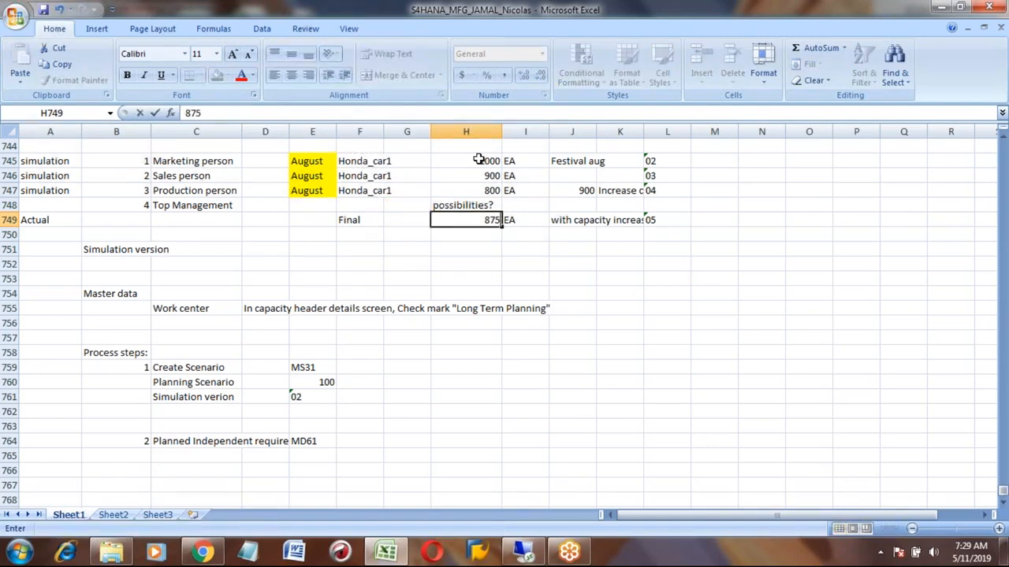
pyautogui.press('Return')
pyautogui.press('Up')
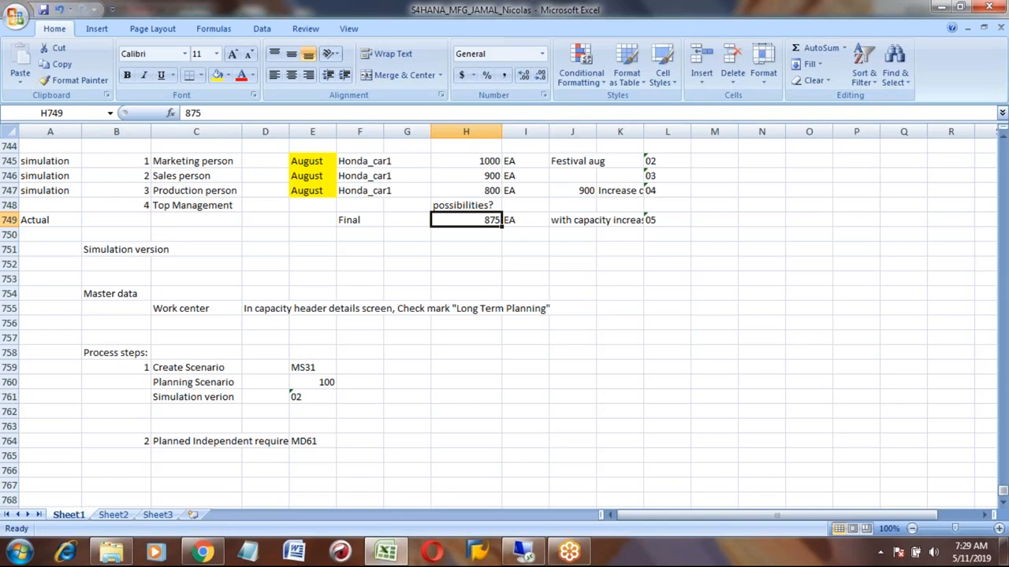
# - Add a HONDA_CAR1 row for version 05 with a requirement of 875 in August 2019
pyautogui.hotkey('alt', 'Tab')
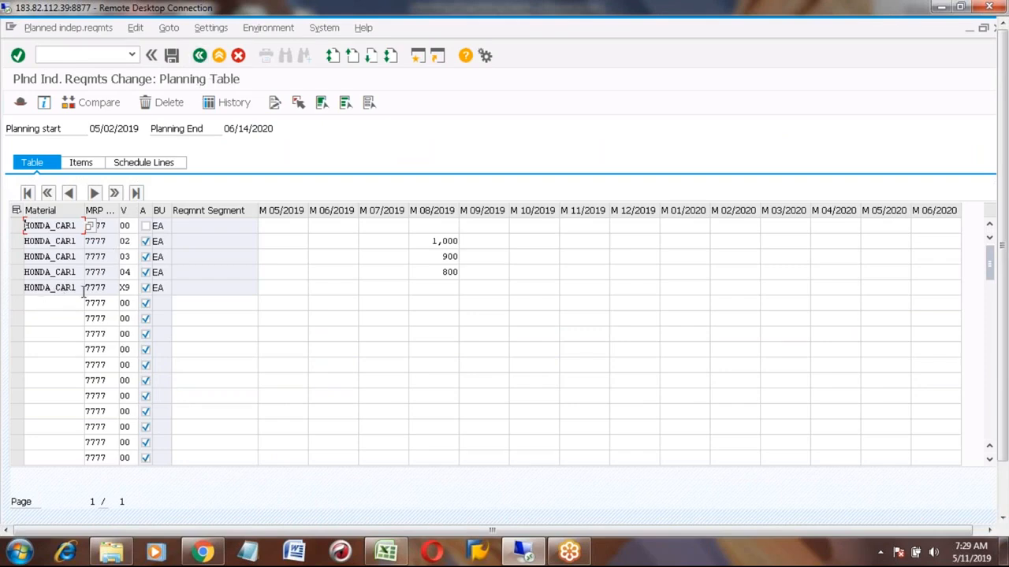
pyautogui.click(49, 304)
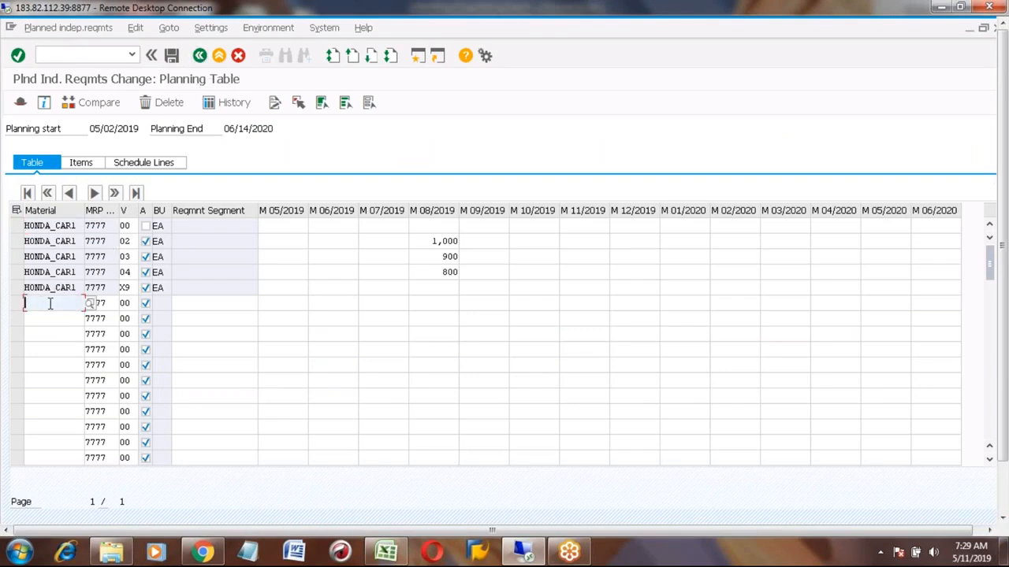
pyautogui.write('hond')
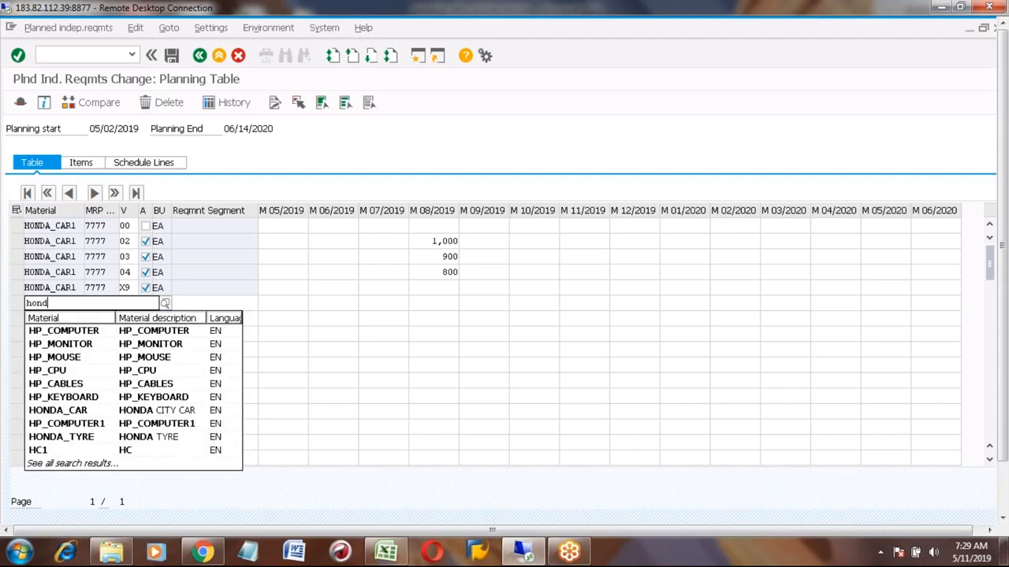
pyautogui.press('Down')
pyautogui.press('Down')
pyautogui.press('Return')
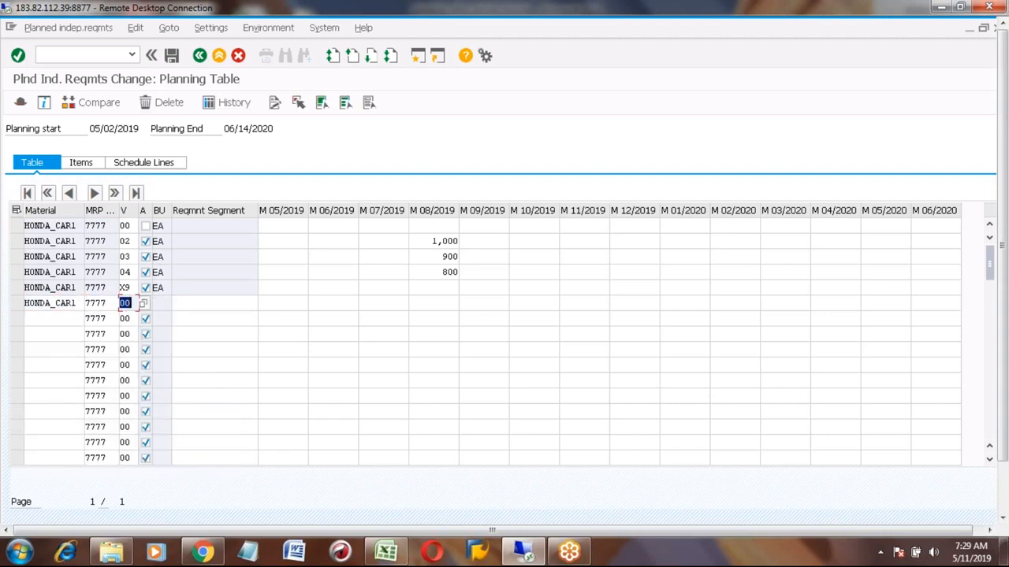
pyautogui.write('05')
pyautogui.press('Tab')
pyautogui.press('Tab')
pyautogui.press('Tab')
pyautogui.press('Tab')
pyautogui.press('Tab')
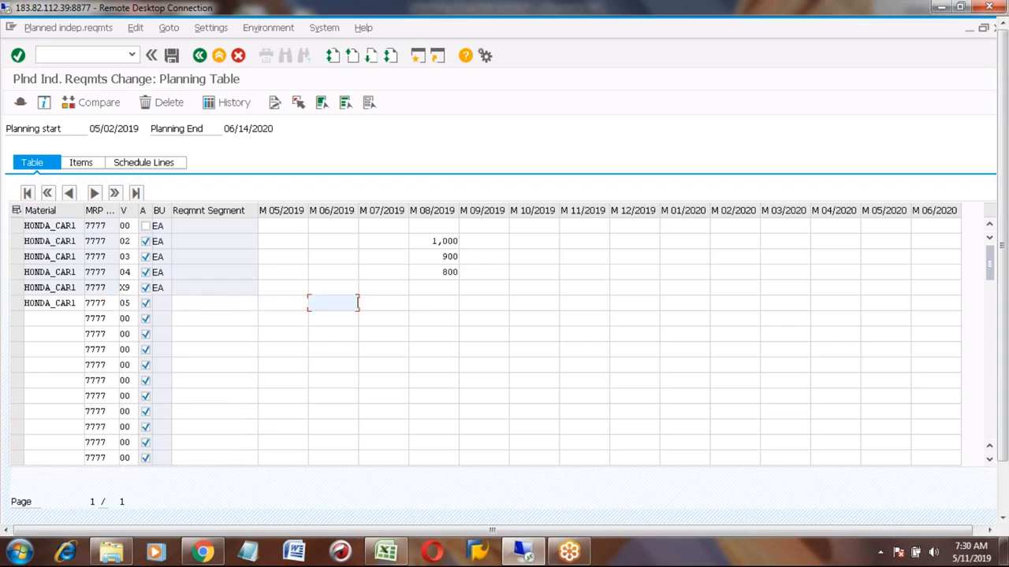
pyautogui.press('Tab')
pyautogui.write('875')
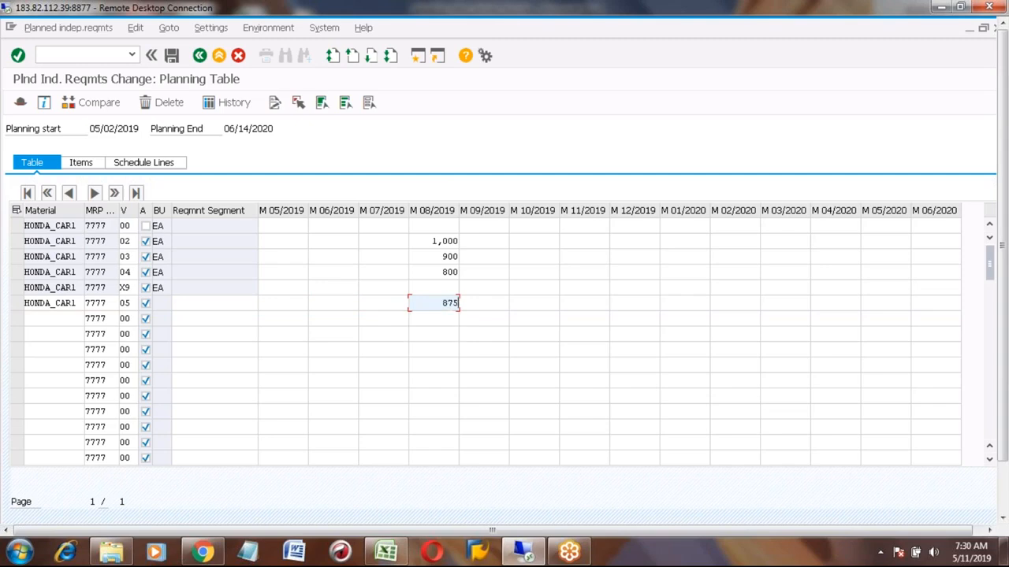
pyautogui.press('Return')
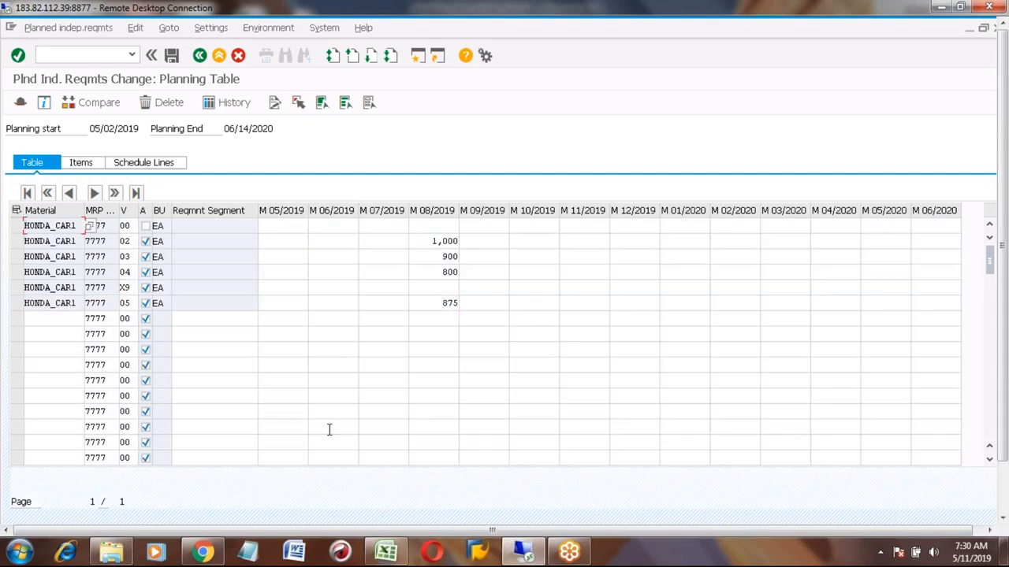
# - Delete the HONDA_CAR1 version X9 requirement row and save the planned independent requirements
pyautogui.click(16, 288)
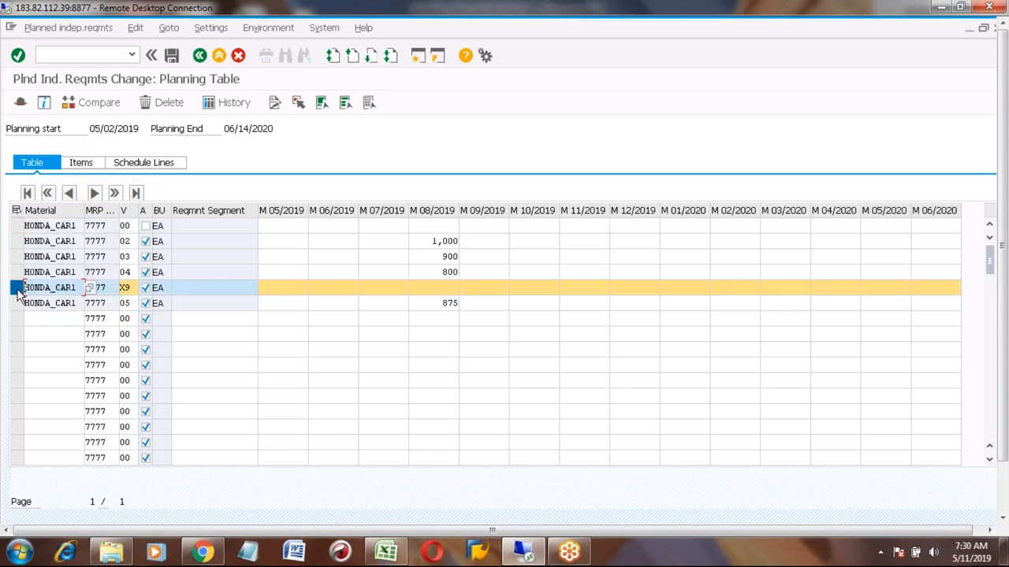
pyautogui.click(18, 290)
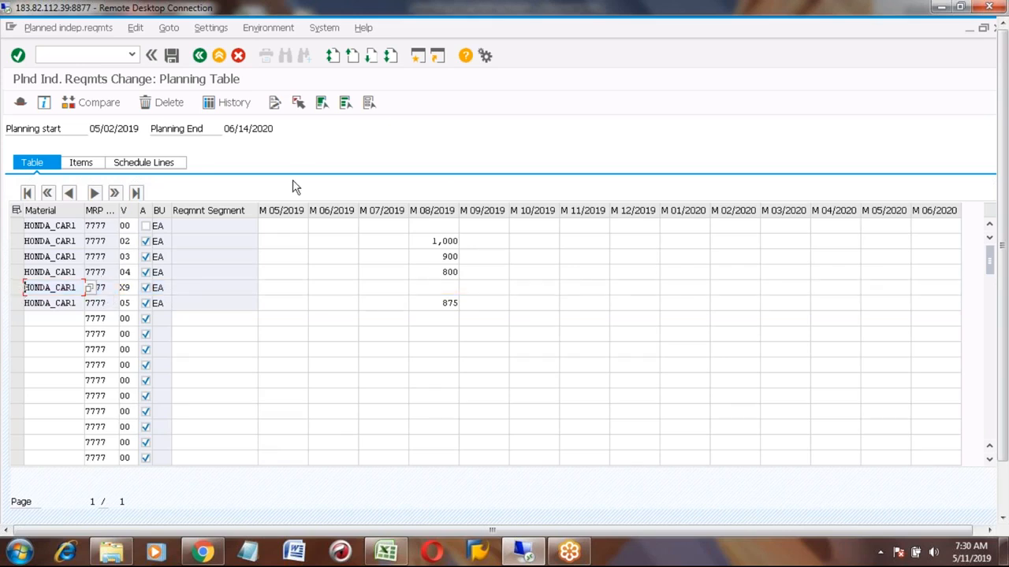
pyautogui.click(17, 287)
pyautogui.click(164, 101)
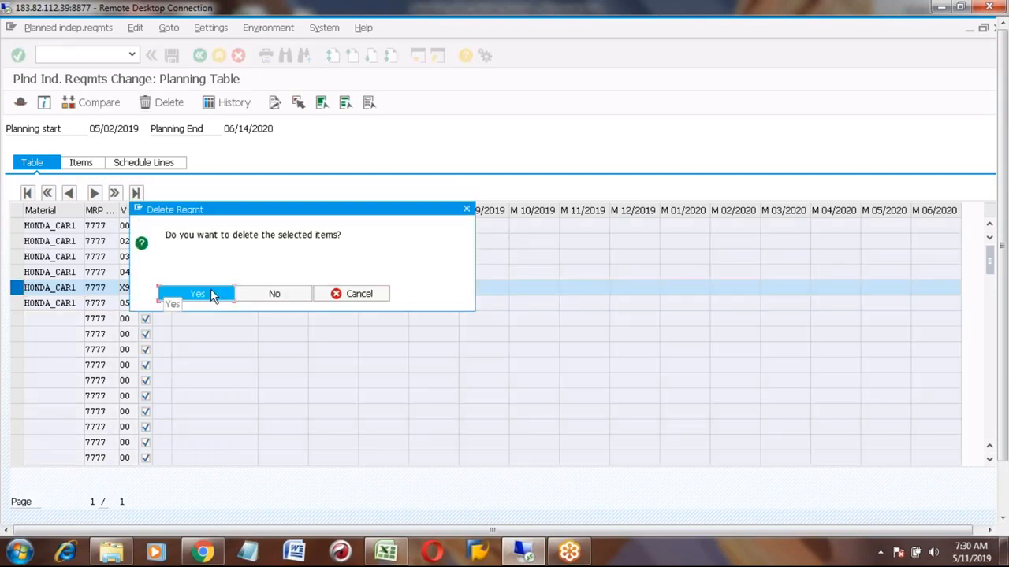
pyautogui.click(211, 294)
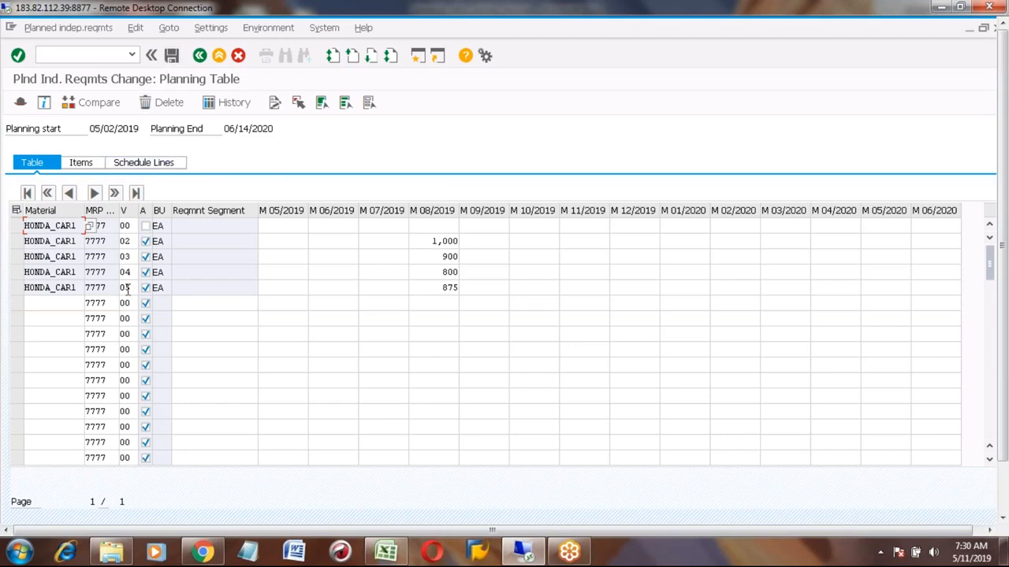
pyautogui.click(172, 55)
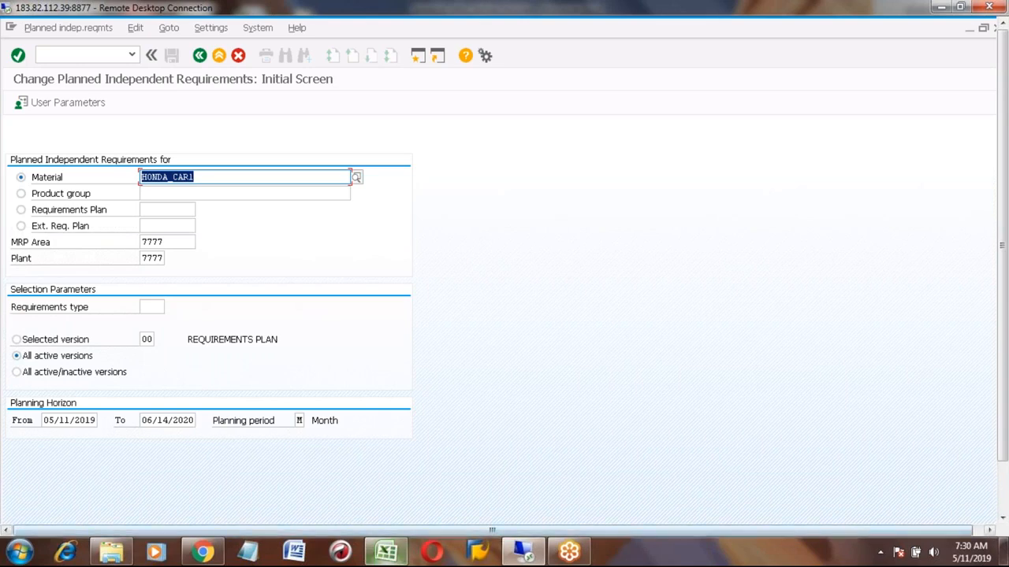
# - Review the long-term planning notes and process steps in the spreadsheet
pyautogui.click(386, 551)
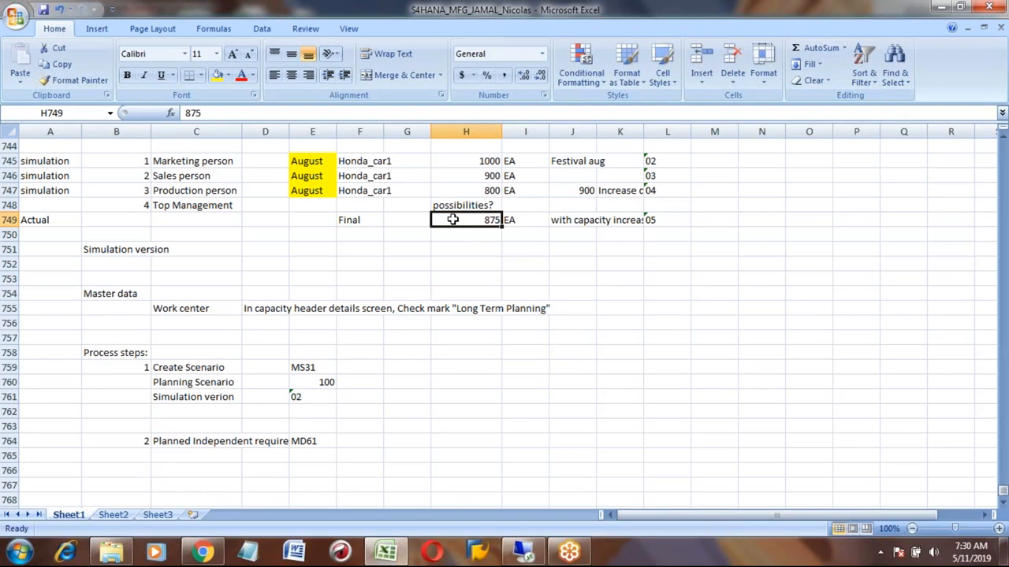
pyautogui.press('Up')
pyautogui.press('Up')
pyautogui.press('Up')
pyautogui.press('Up')
pyautogui.press('Up')
pyautogui.press('Up')
pyautogui.press('Up')
pyautogui.press('Up')
pyautogui.press('Up')
pyautogui.press('Up')
pyautogui.press('Up')
pyautogui.press('Up')
pyautogui.press('Up')
pyautogui.press('Up')
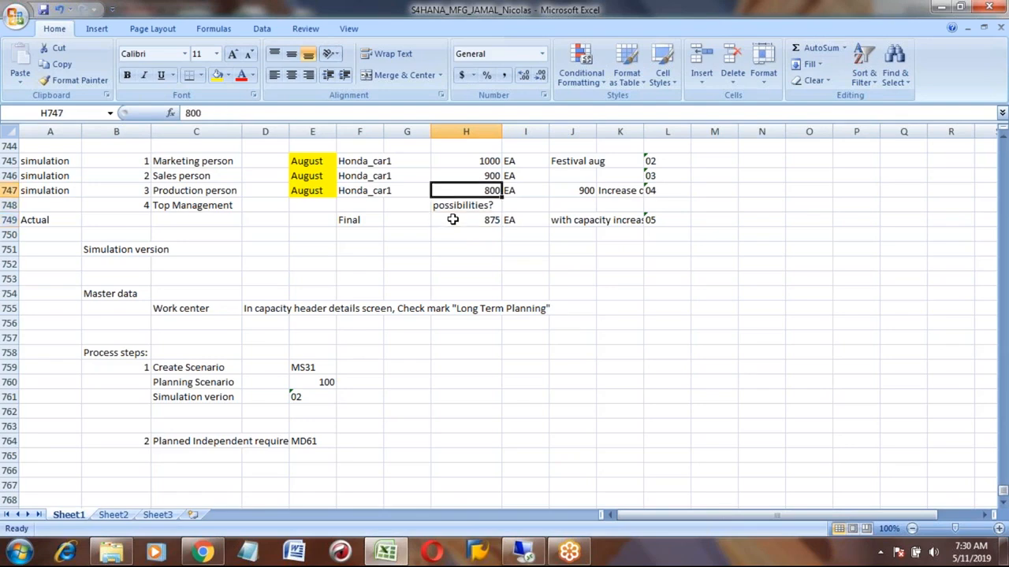
pyautogui.scroll(1, 452, 219)
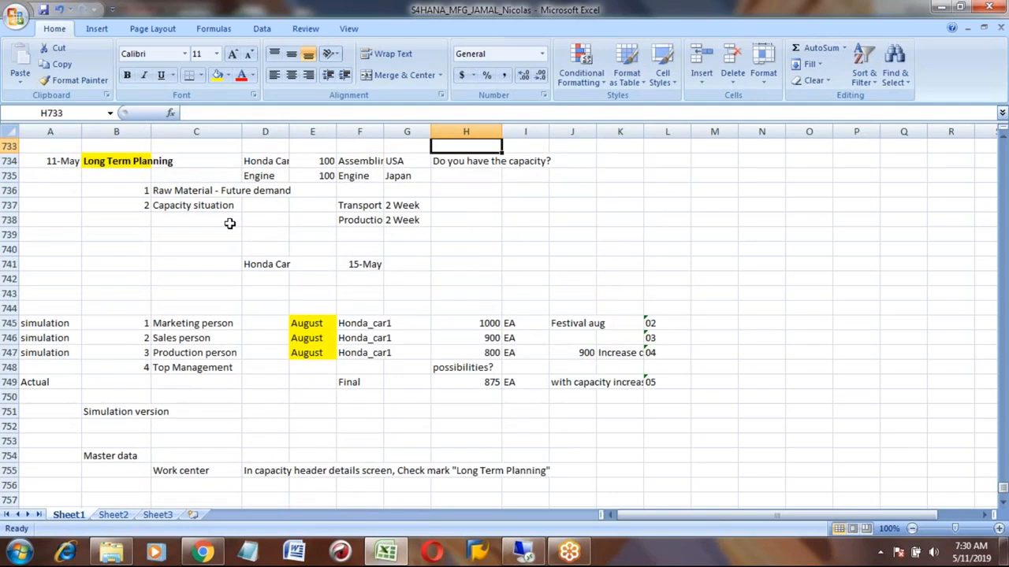
pyautogui.click(183, 187)
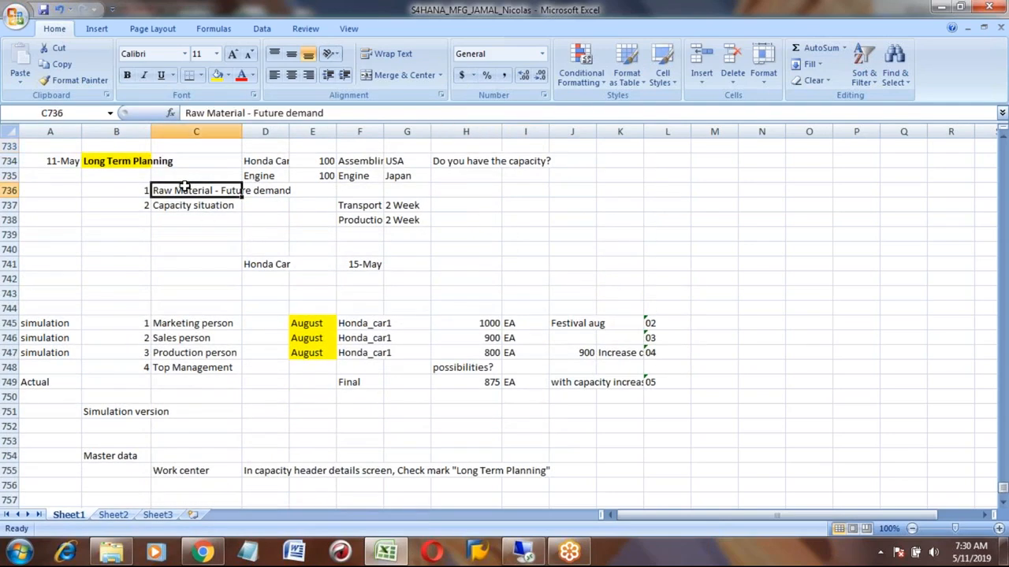
pyautogui.press('Down')
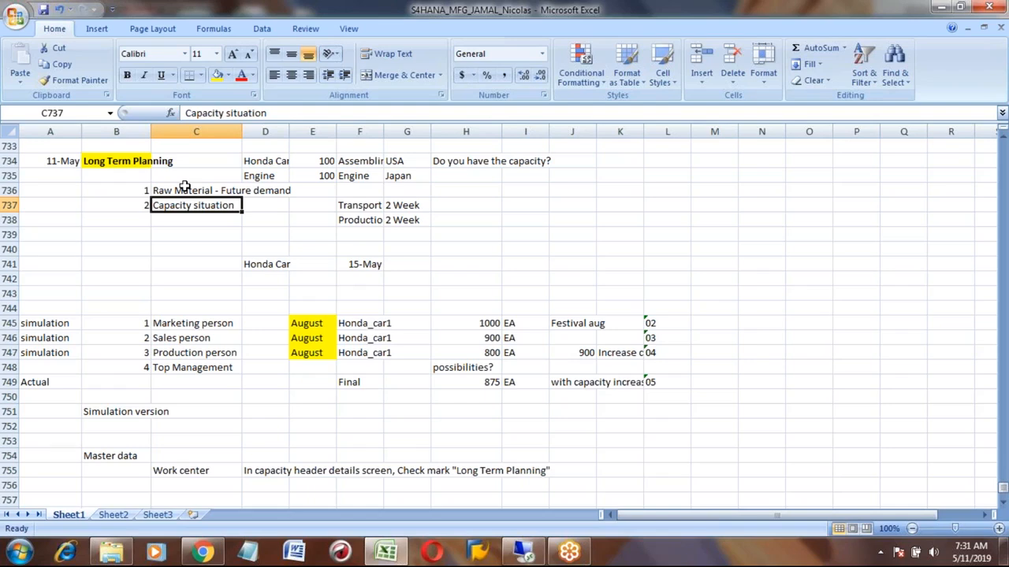
pyautogui.click(184, 190)
pyautogui.press('Down')
pyautogui.press('Down')
pyautogui.press('Down')
pyautogui.press('Down')
pyautogui.press('Down')
pyautogui.press('Down')
pyautogui.press('Down')
pyautogui.press('Down')
pyautogui.press('Down')
pyautogui.press('Down')
pyautogui.press('Down')
pyautogui.press('Down')
pyautogui.press('Down')
pyautogui.press('Down')
pyautogui.press('Down')
pyautogui.press('Down')
pyautogui.press('Down')
pyautogui.press('Down')
pyautogui.press('Down')
pyautogui.press('Down')
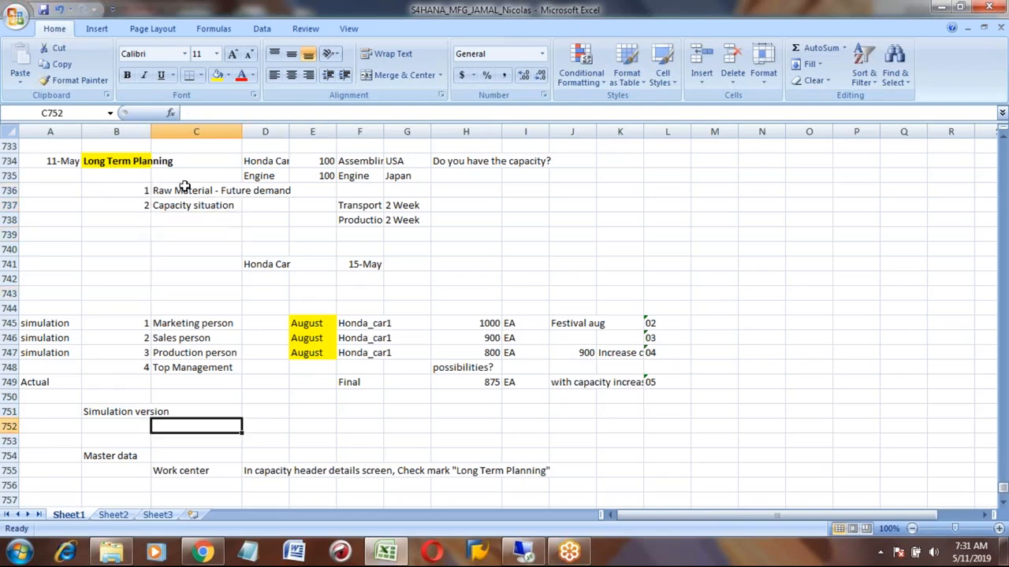
pyautogui.scroll(-1, 183, 186)
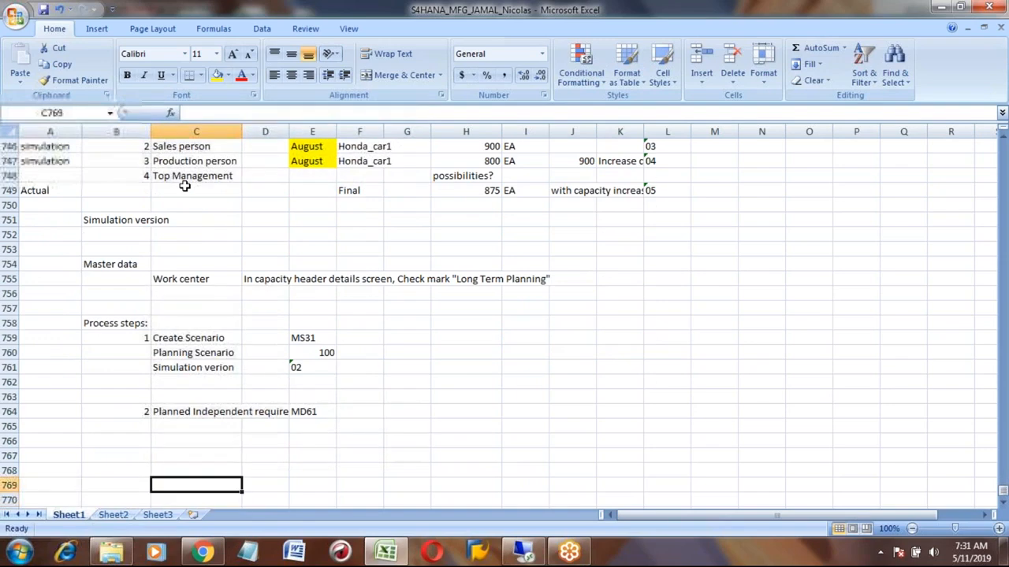
# - Add process step 3, MRP run, below the planned independent requirements step
pyautogui.press('Left')
pyautogui.write('3')
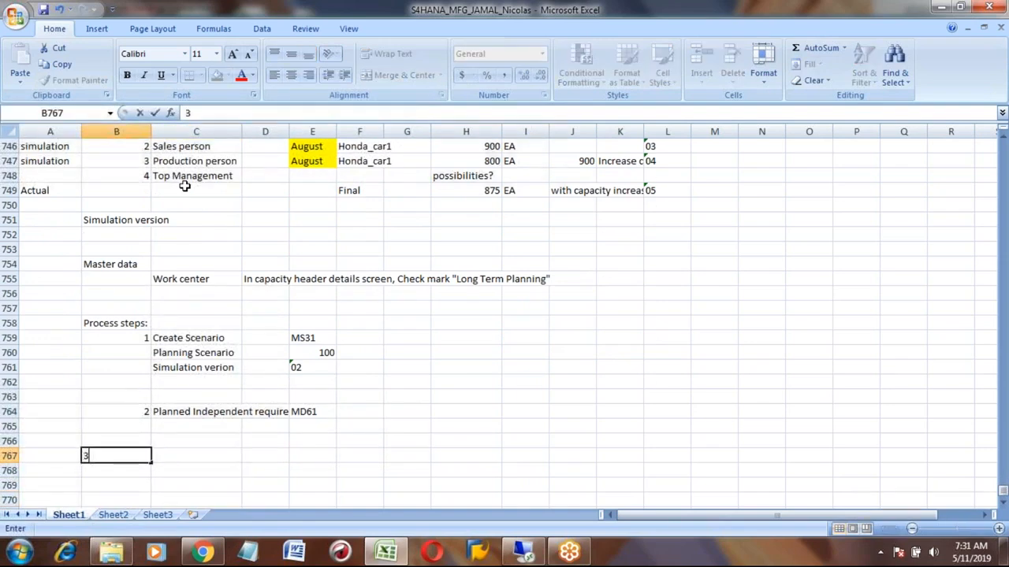
pyautogui.press('Tab')
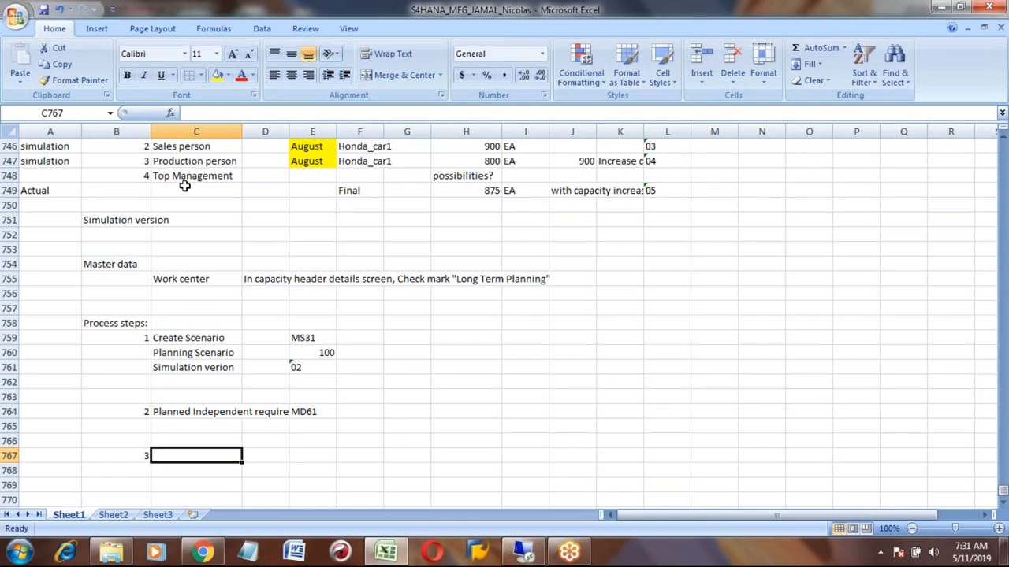
pyautogui.write('MR')
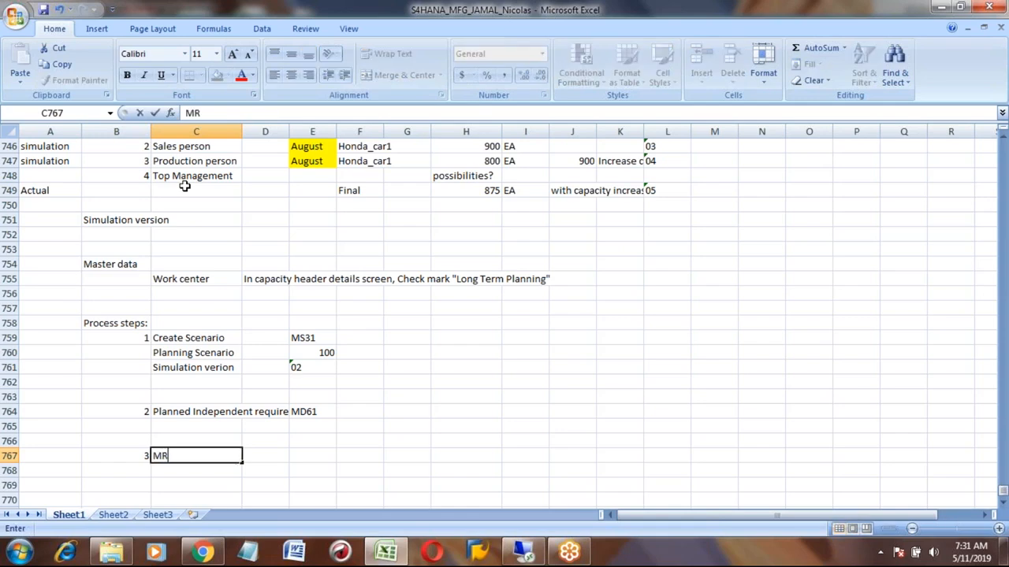
pyautogui.write('P run')
pyautogui.press('Return')
pyautogui.press('Up')
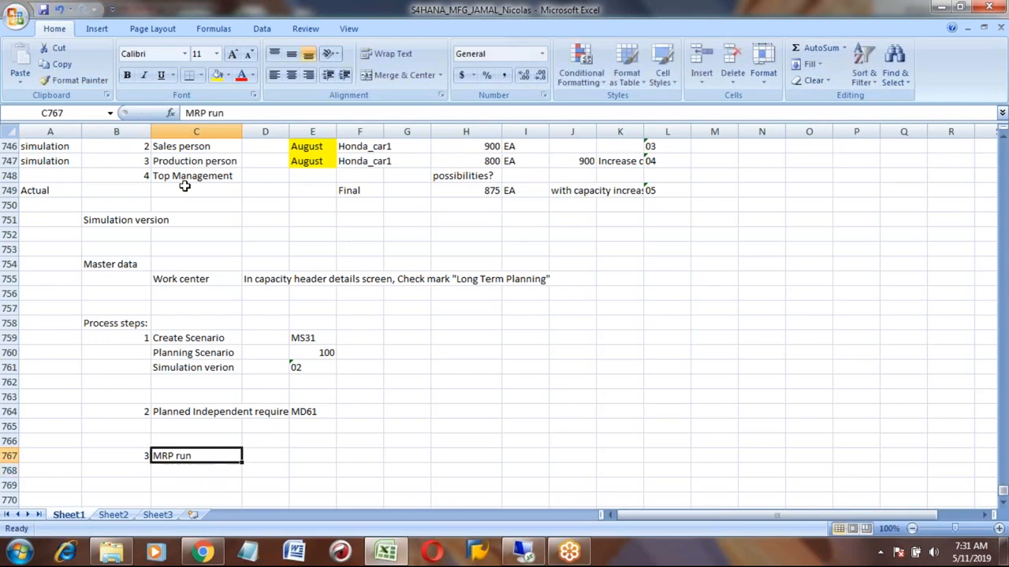
# - Note MS and the transaction MS01 on the MRP run row
pyautogui.press('Right')
pyautogui.press('Right')
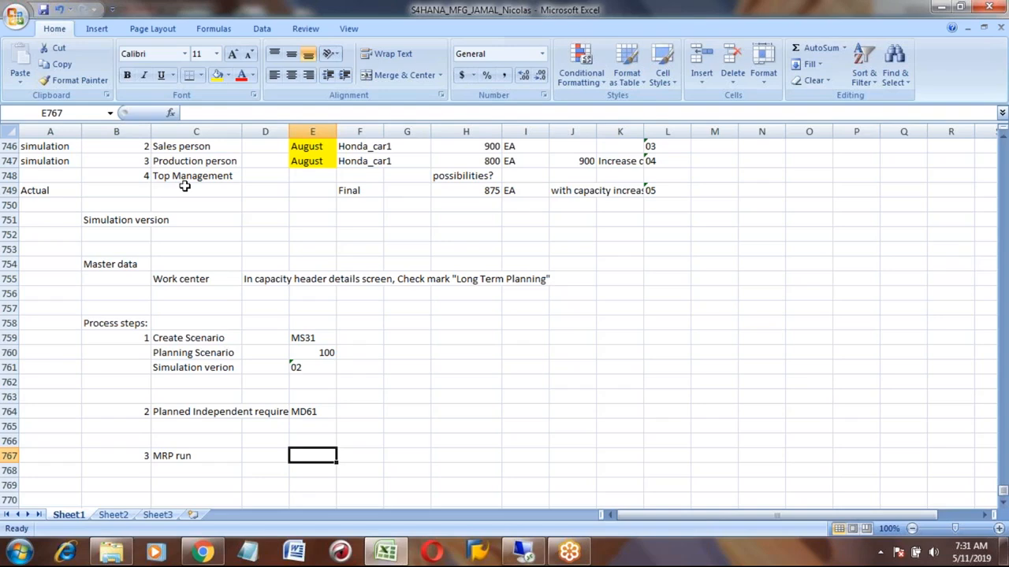
pyautogui.write('MS')
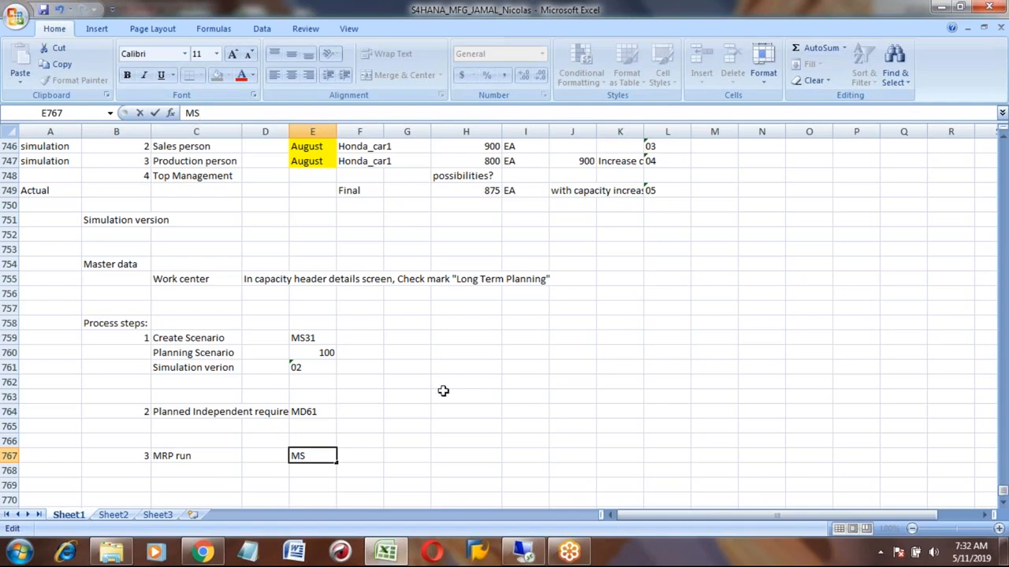
pyautogui.click(468, 457)
pyautogui.write('M')
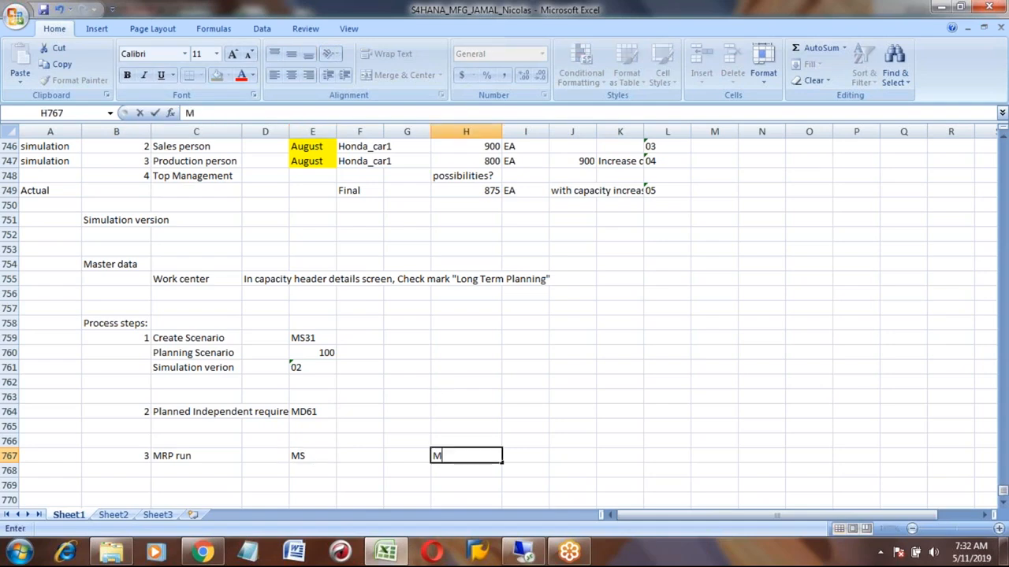
pyautogui.write('D01N')
pyautogui.press('BackSpace')
pyautogui.click(360, 456)
pyautogui.click(466, 456)
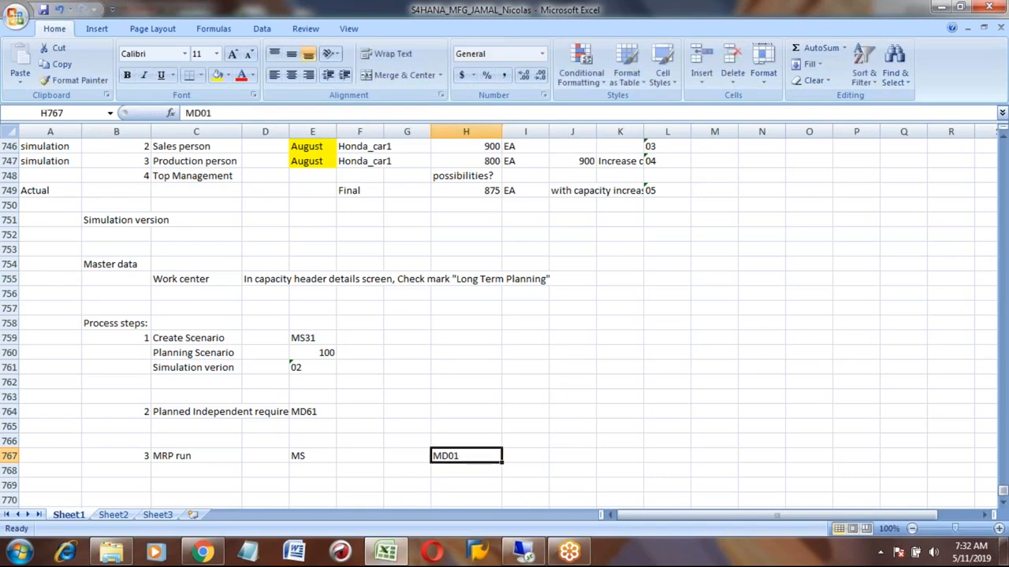
pyautogui.write('MS01')
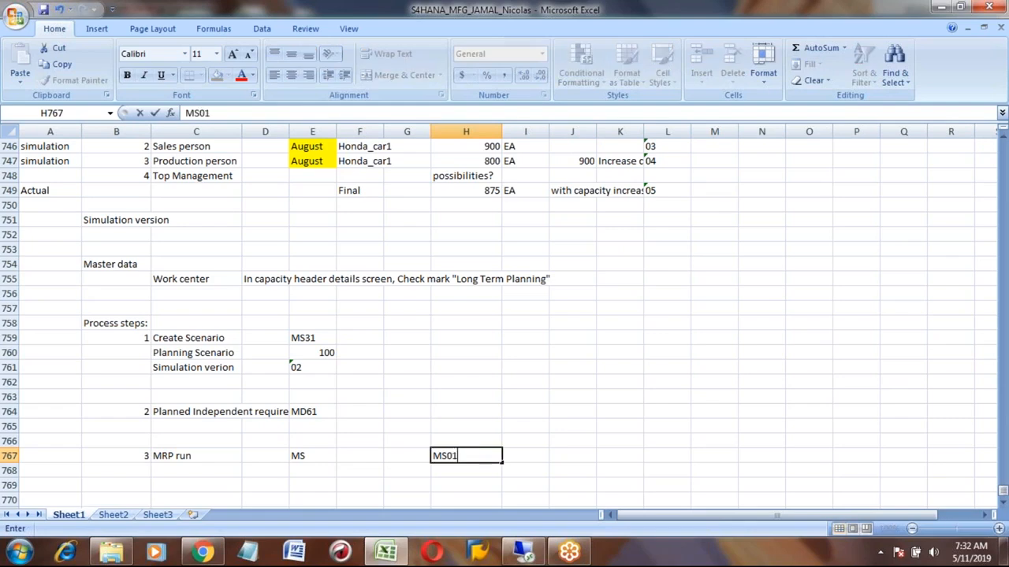
pyautogui.press('Return')
pyautogui.press('Up')
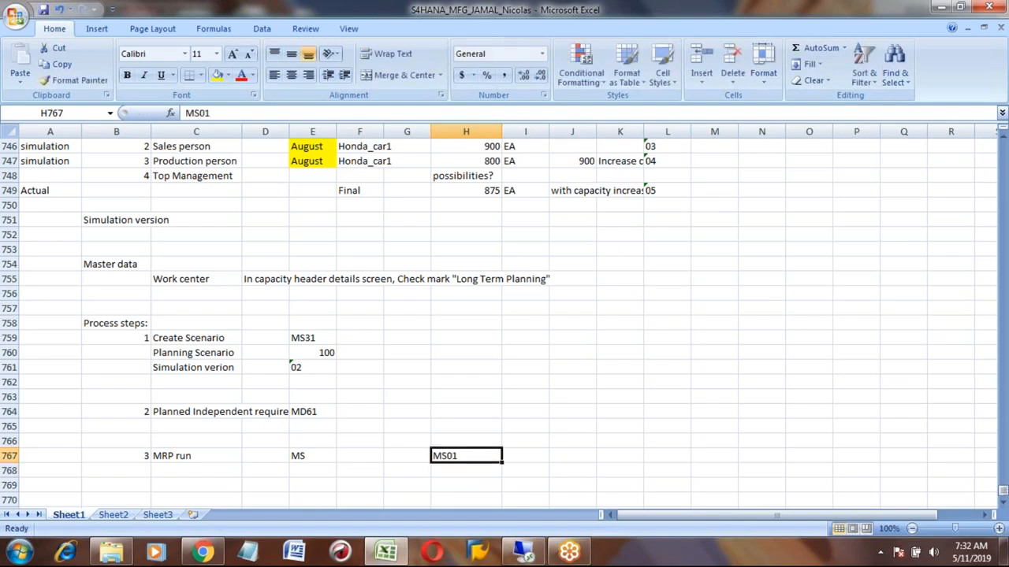
# - Enter the transaction MS02 in the cell below MS01
pyautogui.press('Down')
pyautogui.write('MS02')
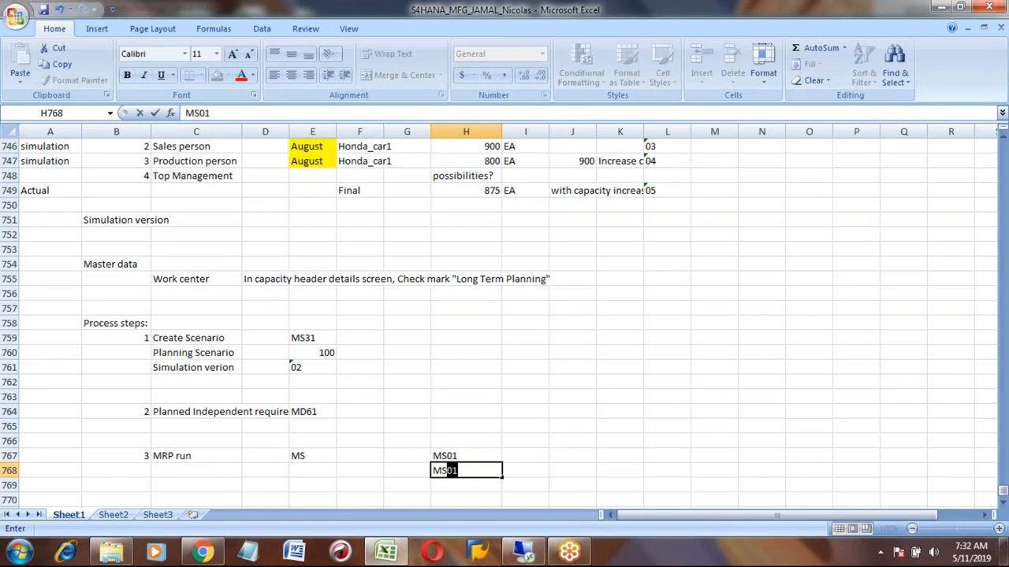
pyautogui.press('Return')
# - Label MS01 as mass MRP in the cell beside it
pyautogui.press('Up')
pyautogui.press('Up')
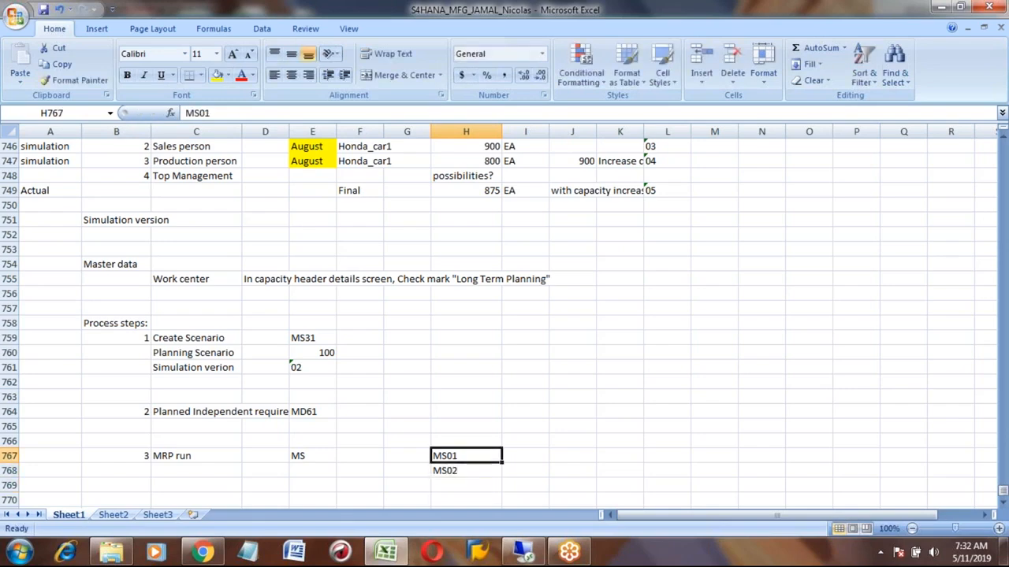
pyautogui.press('Right')
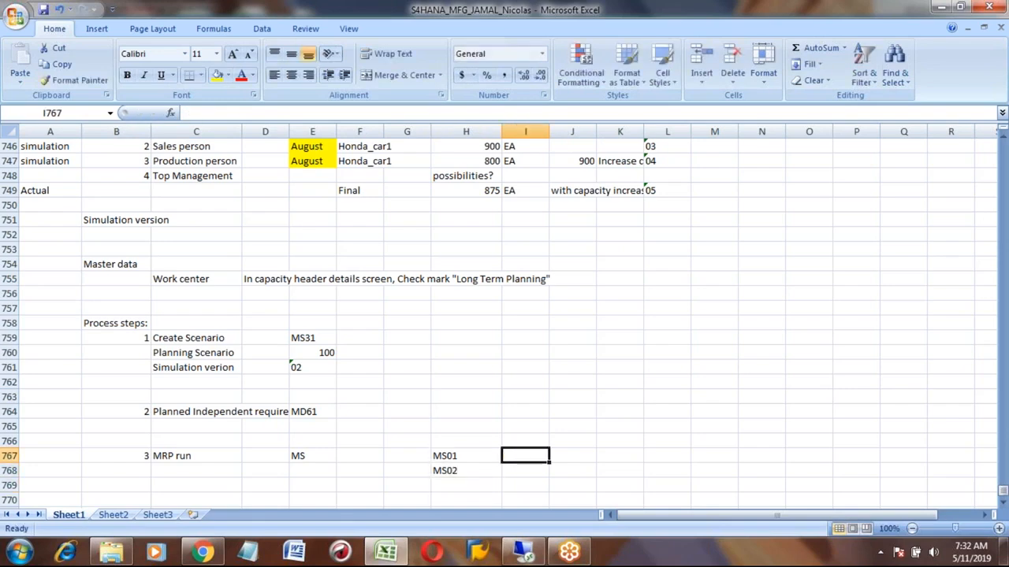
pyautogui.write('all')
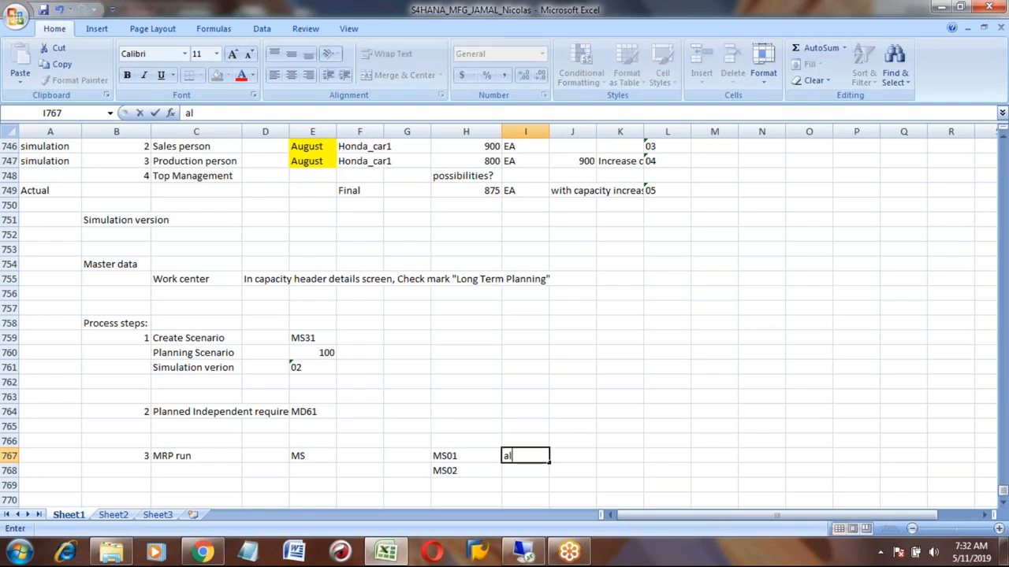
pyautogui.press('BackSpace')
pyautogui.press('BackSpace')
pyautogui.press('BackSpace')
pyautogui.write('mass MRP')
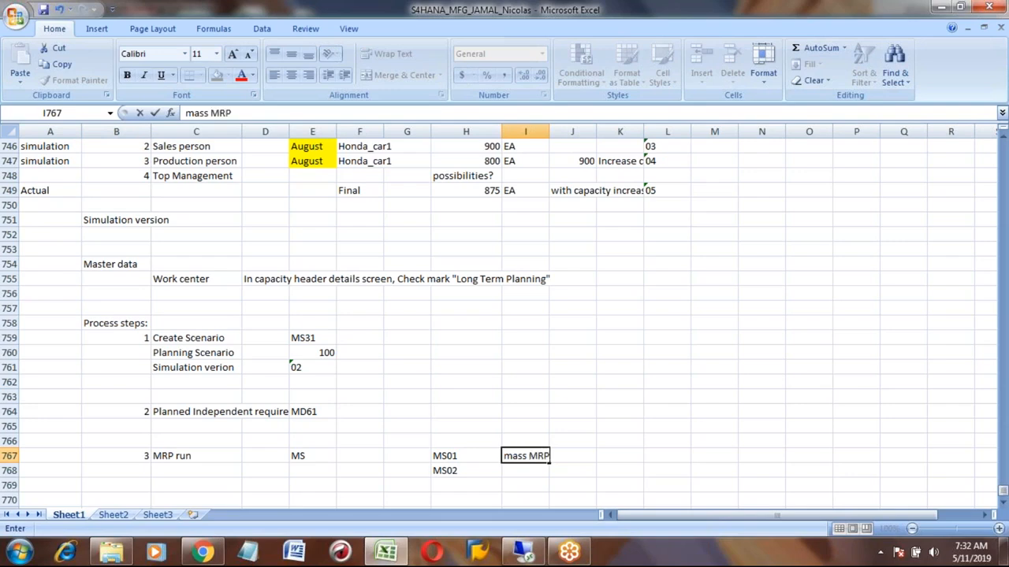
pyautogui.press('Return')
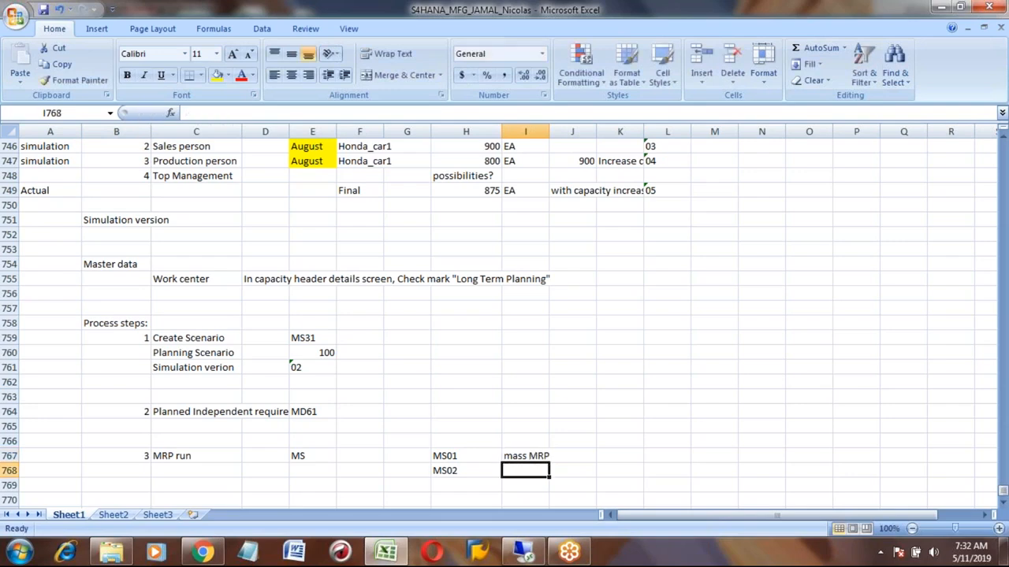
# - Label MS02 as single material in the cell beside it
pyautogui.press('Left')
pyautogui.press('Left')
pyautogui.press('Right')
pyautogui.press('Right')
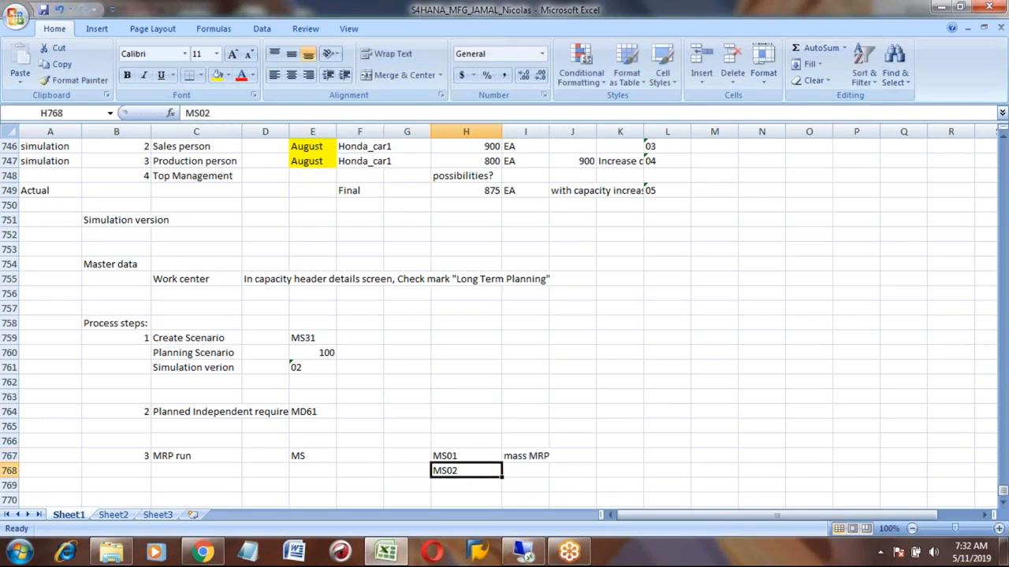
pyautogui.write('In')
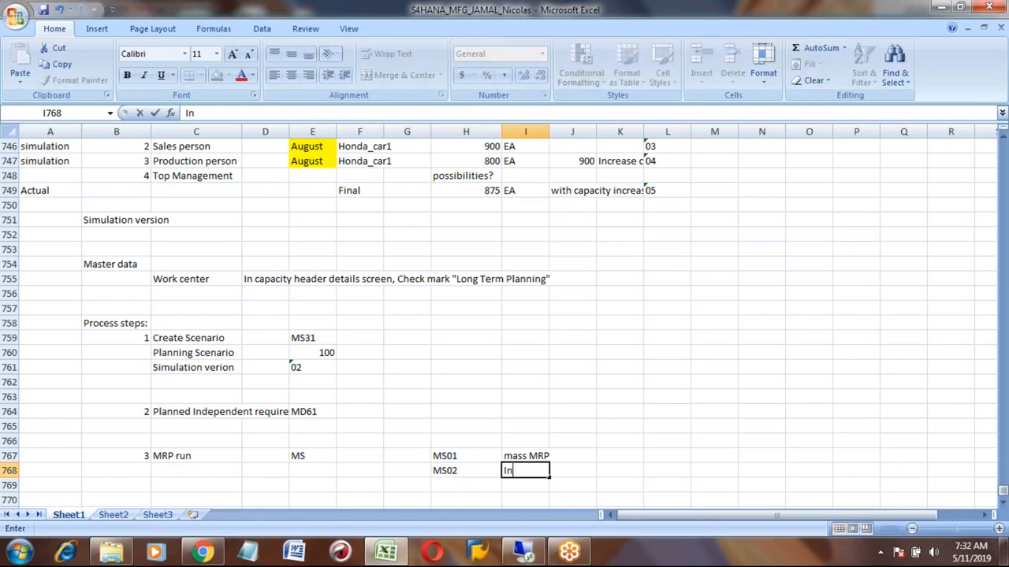
pyautogui.press('BackSpace')
pyautogui.press('BackSpace')
pyautogui.write('single material')
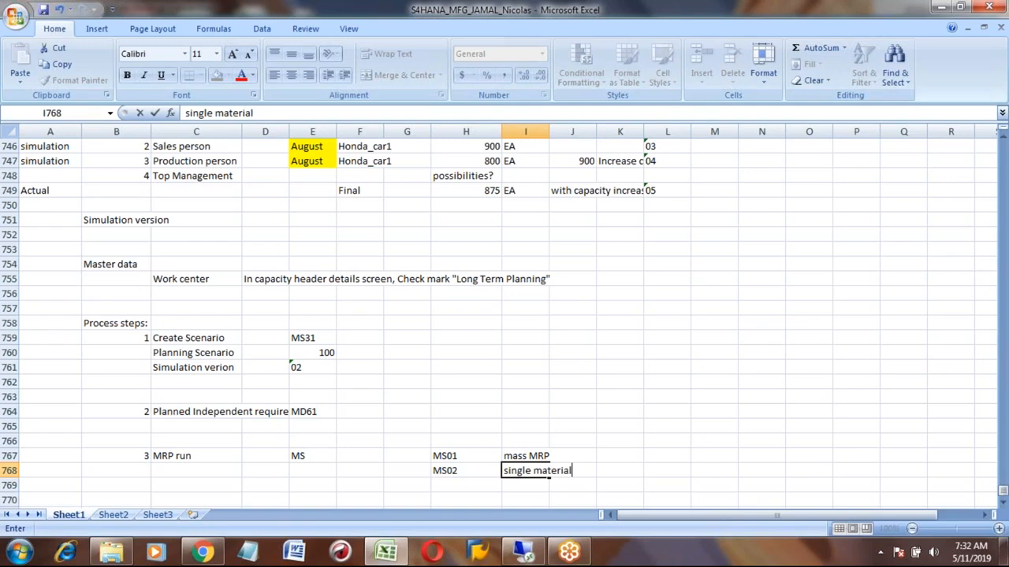
pyautogui.press('Return')
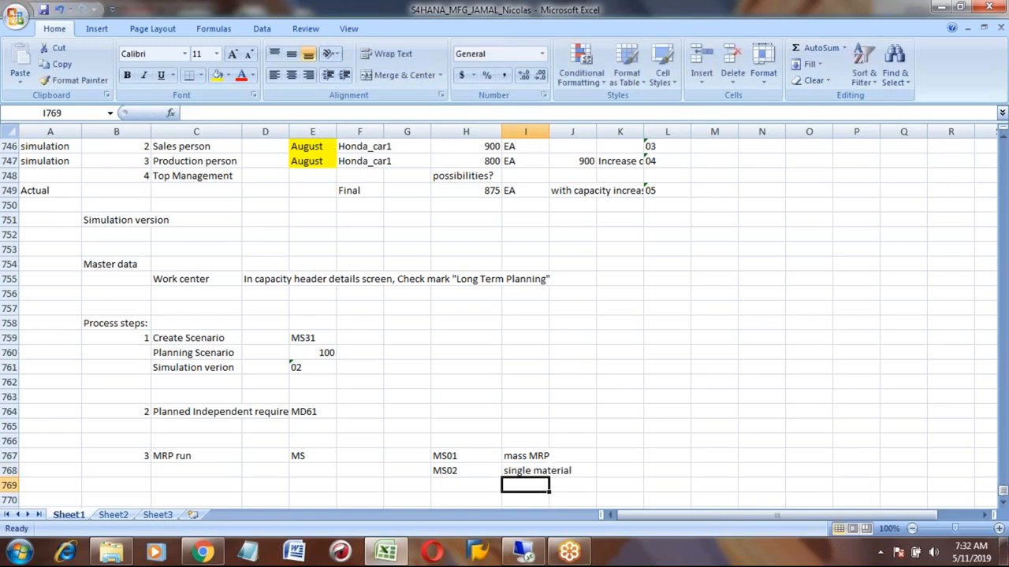
# - Change the MRP run transaction entry from MS to MS02
pyautogui.click(306, 456)
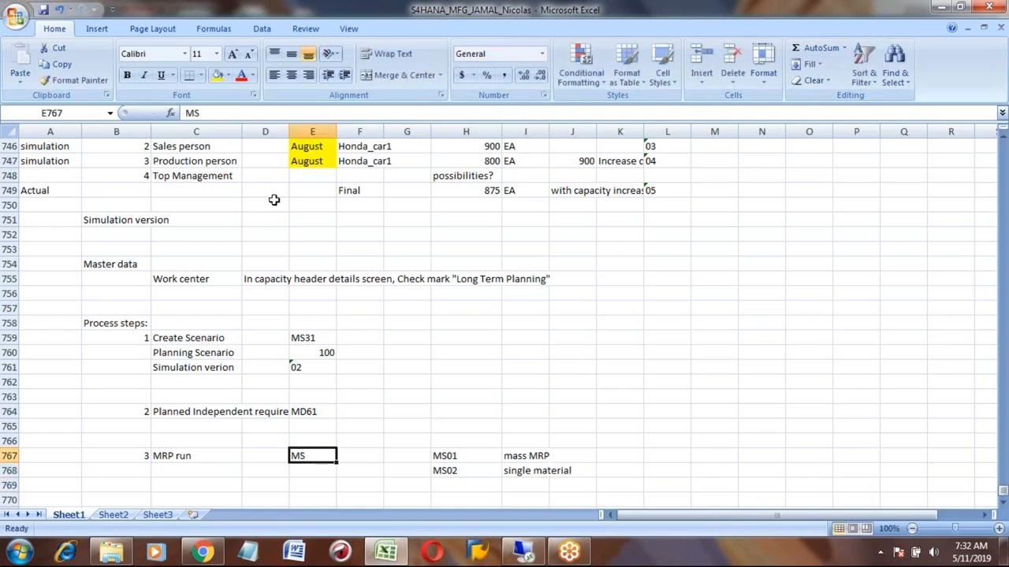
pyautogui.click(205, 110)
pyautogui.write('02')
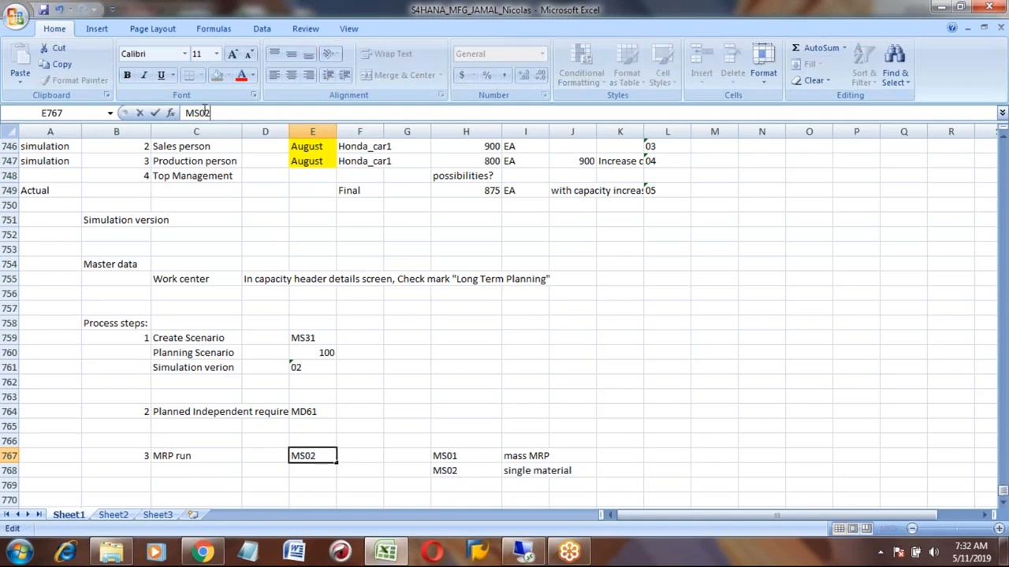
pyautogui.press('Return')
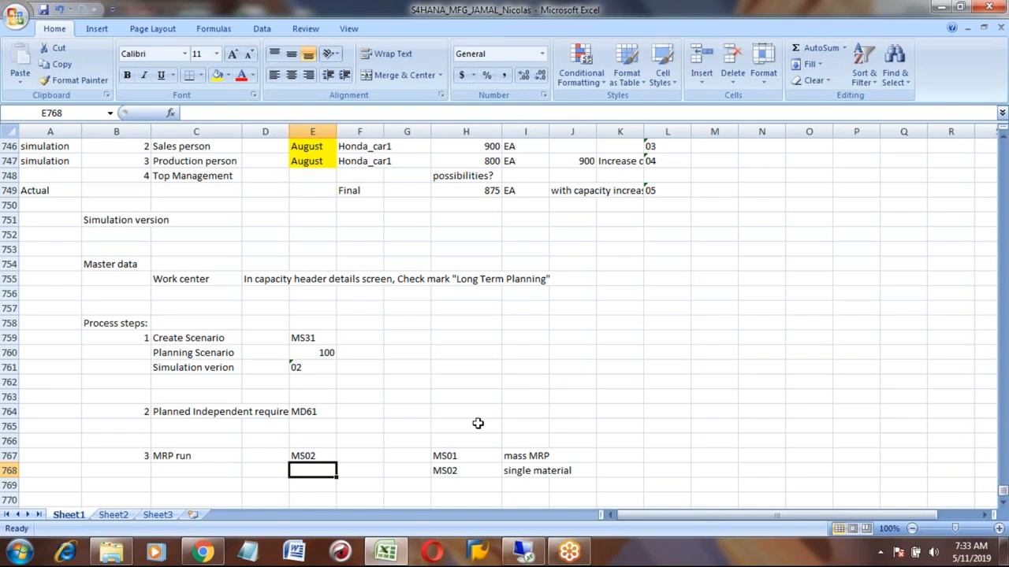
# - Open MS02 - Multilevel Single-Item Planning from the Long-Term Planning menu
pyautogui.click(522, 551)
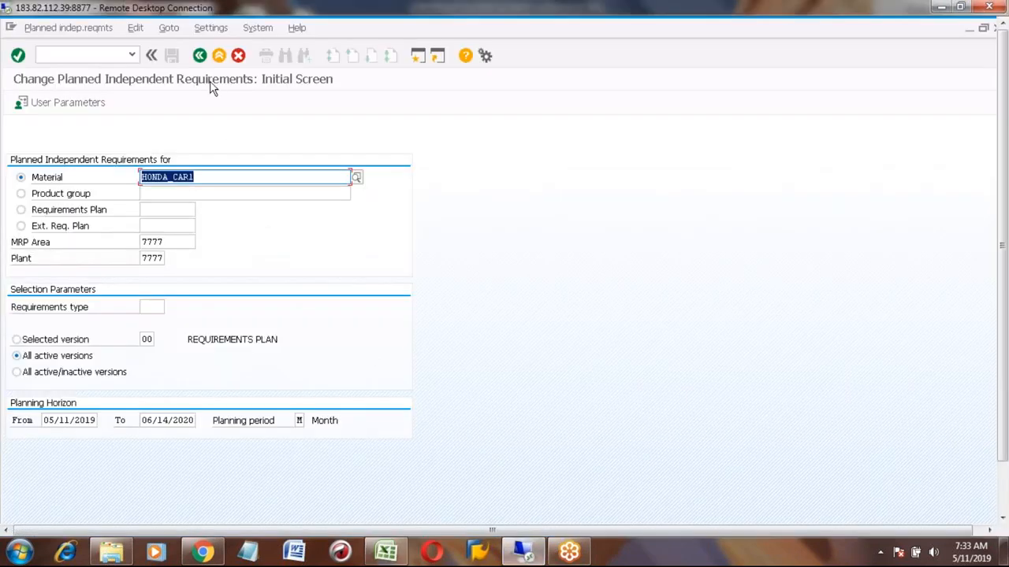
pyautogui.click(199, 56)
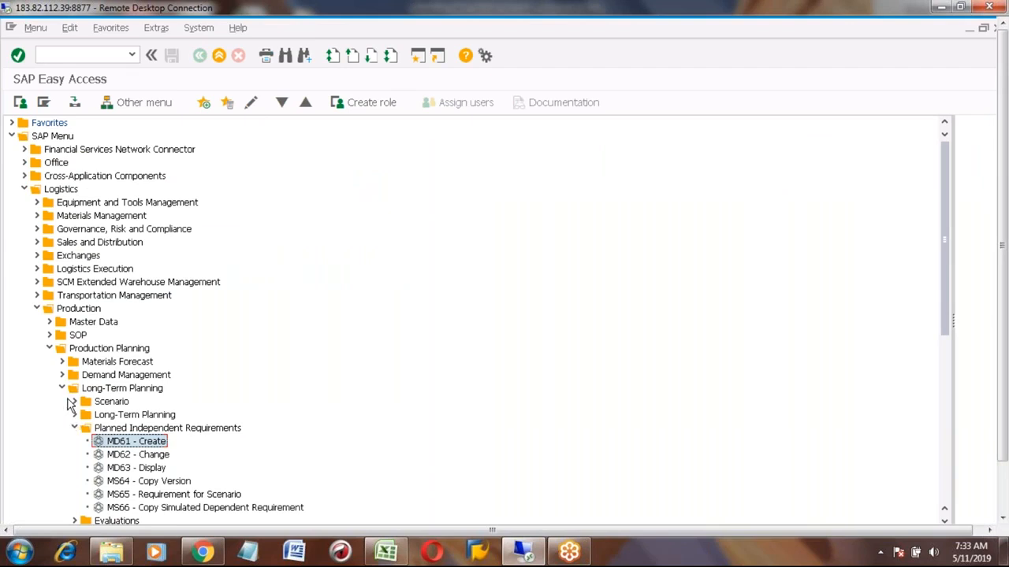
pyautogui.click(77, 427)
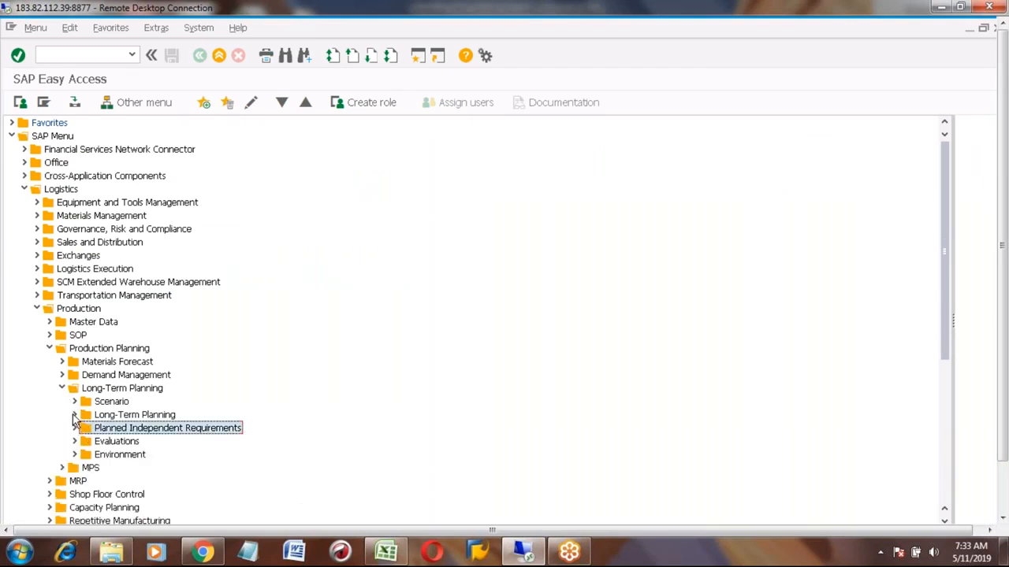
pyautogui.click(74, 415)
pyautogui.click(120, 416)
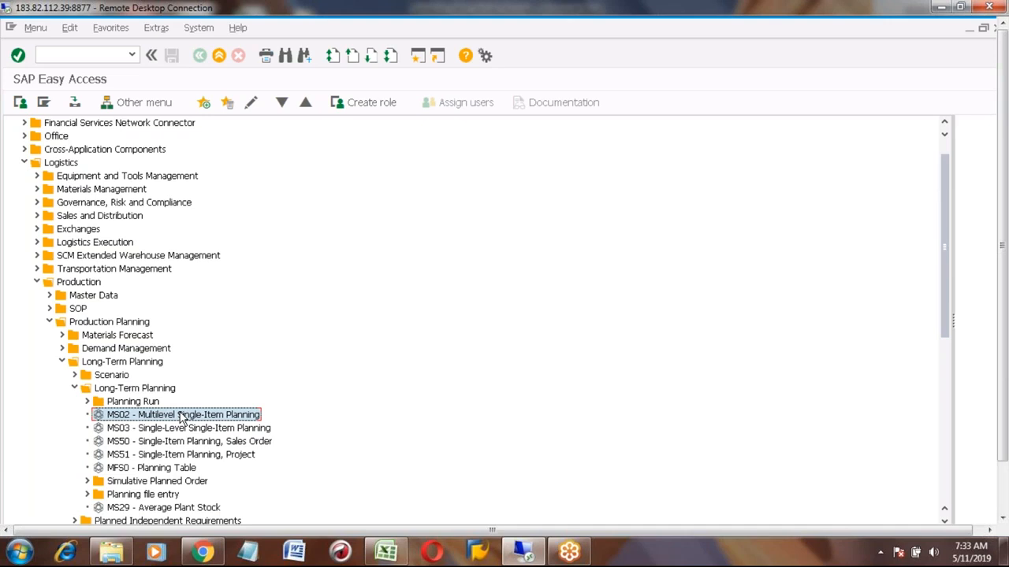
pyautogui.doubleClick(150, 418)
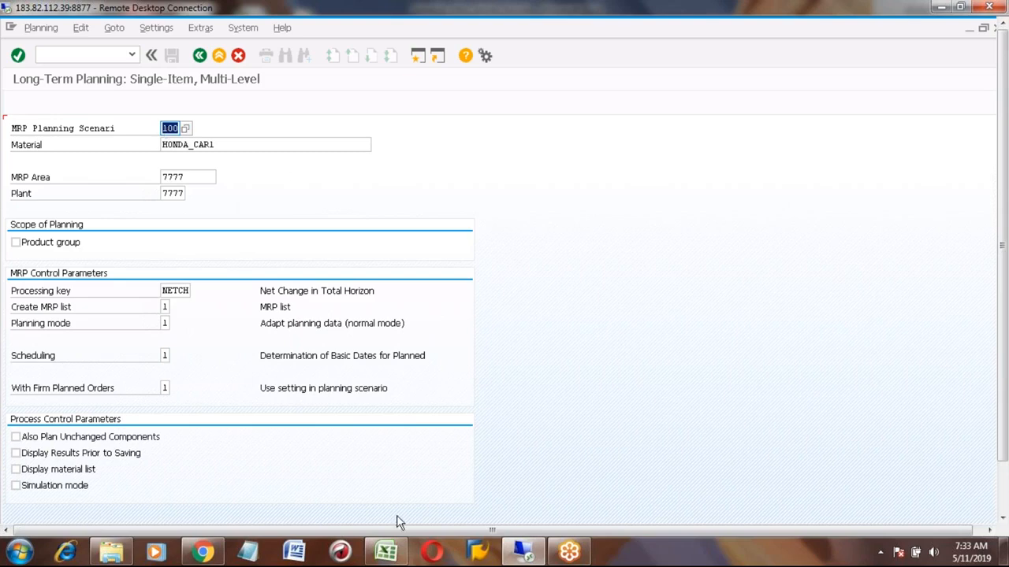
# - Compare the planning scenario notes in the spreadsheet with the MS02 entry fields
pyautogui.click(386, 552)
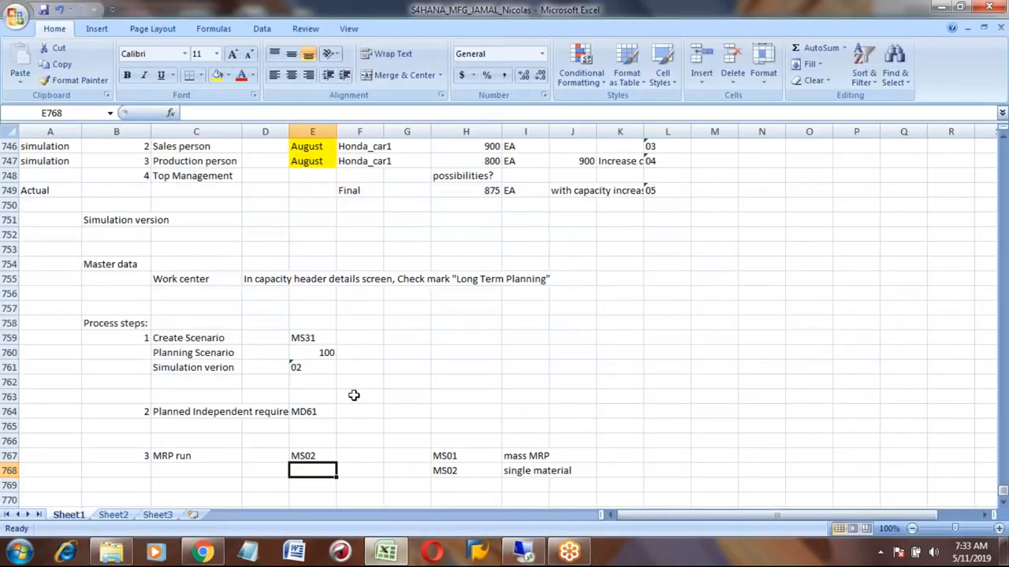
pyautogui.click(221, 355)
pyautogui.hotkey('shift', 'Down')
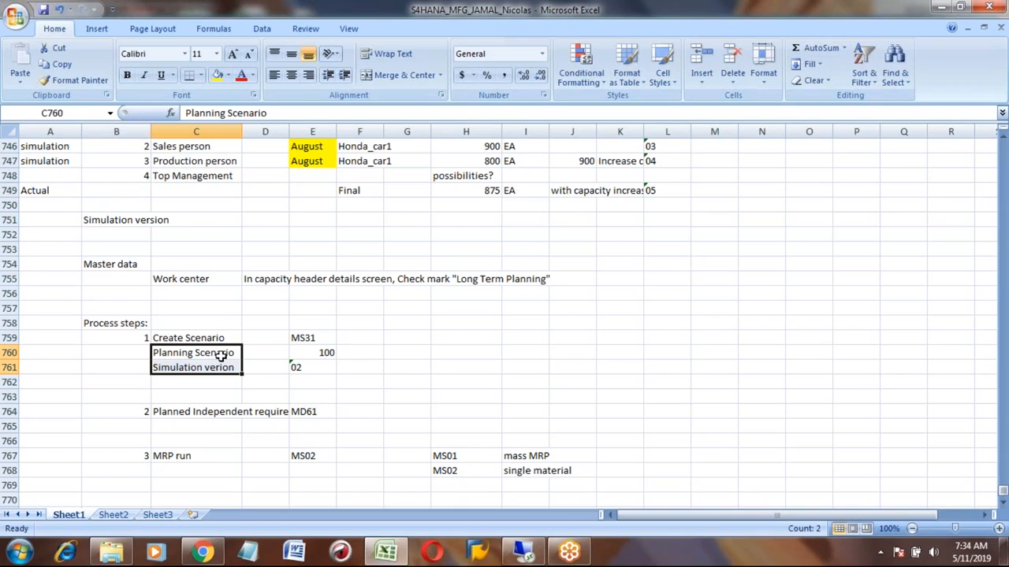
pyautogui.hotkey('alt', 'Tab')
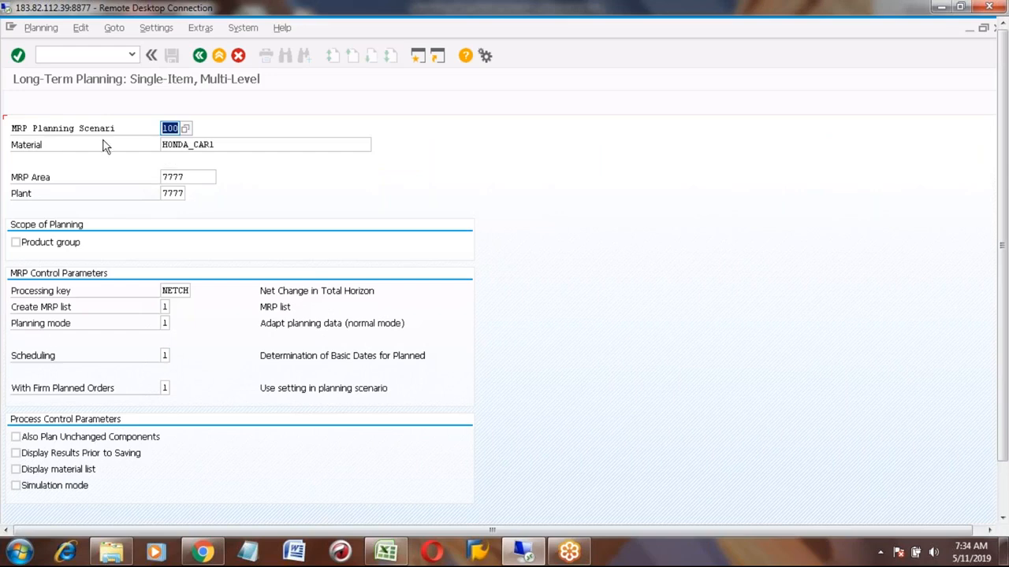
pyautogui.click(170, 128)
pyautogui.click(199, 145)
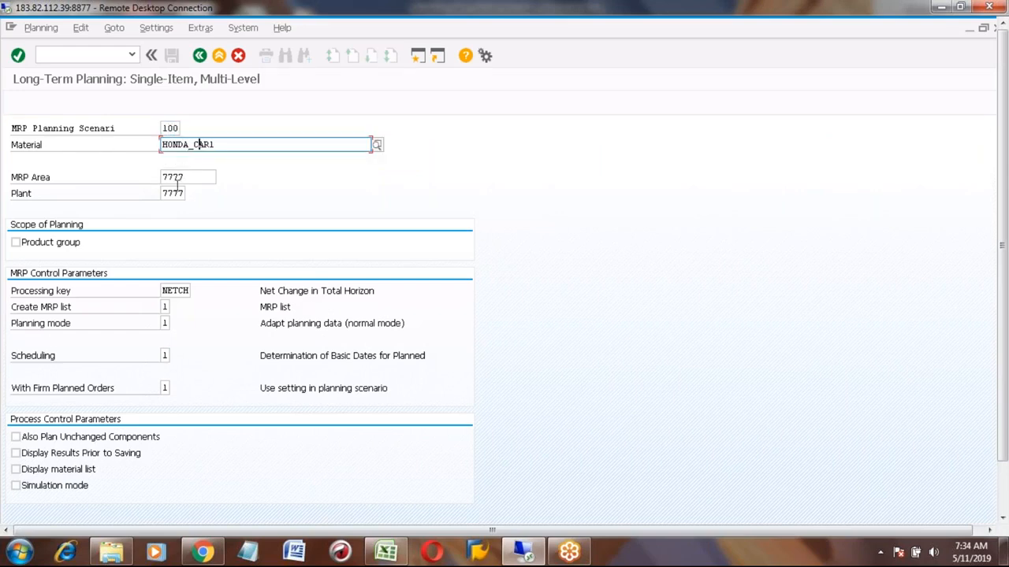
pyautogui.click(180, 193)
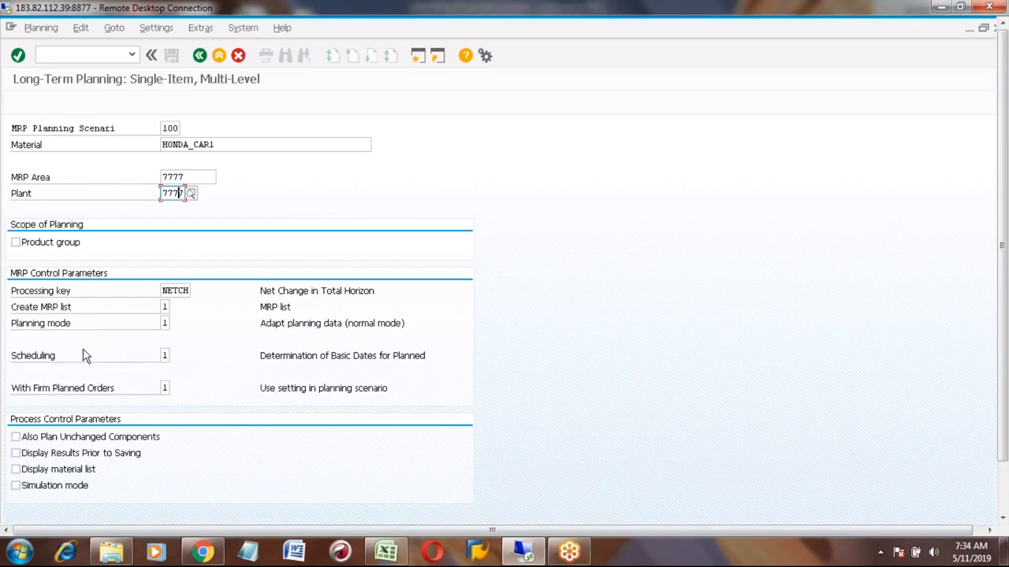
# - Set scheduling to 2, Lead Time Scheduling and Capacity Planning
pyautogui.click(46, 360)
pyautogui.click(165, 355)
pyautogui.click(177, 356)
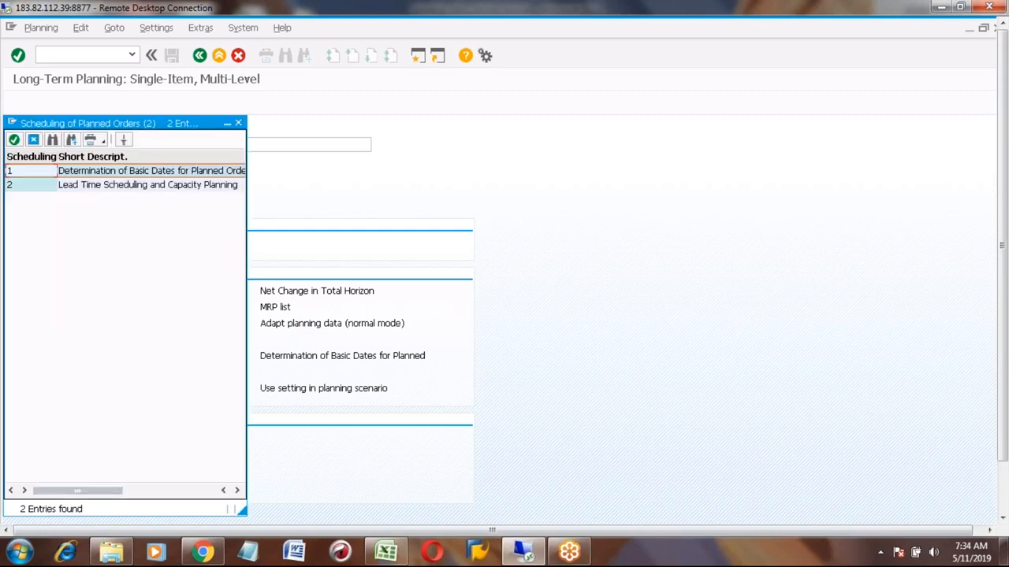
pyautogui.click(29, 188)
pyautogui.click(144, 189)
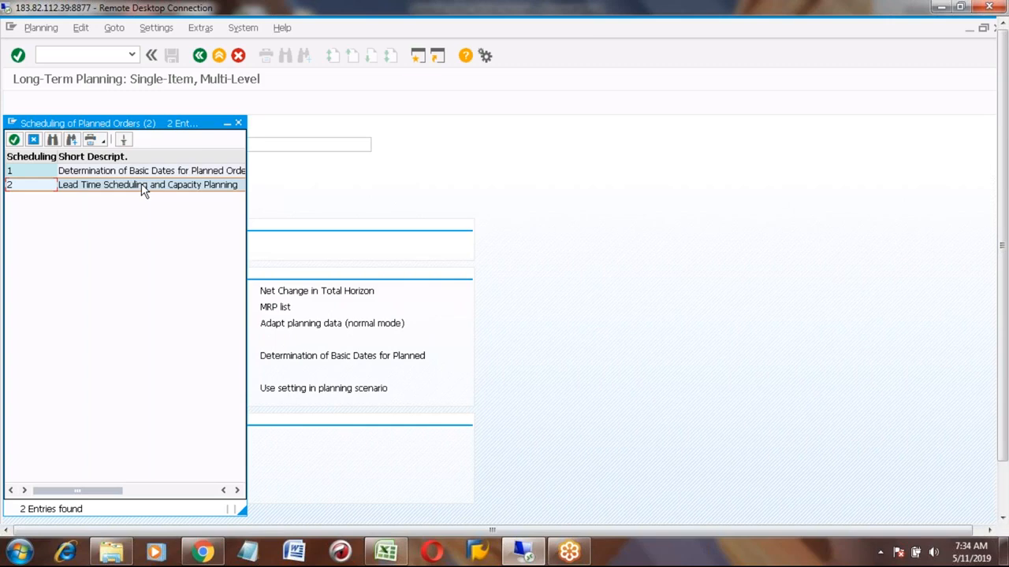
pyautogui.doubleClick(29, 185)
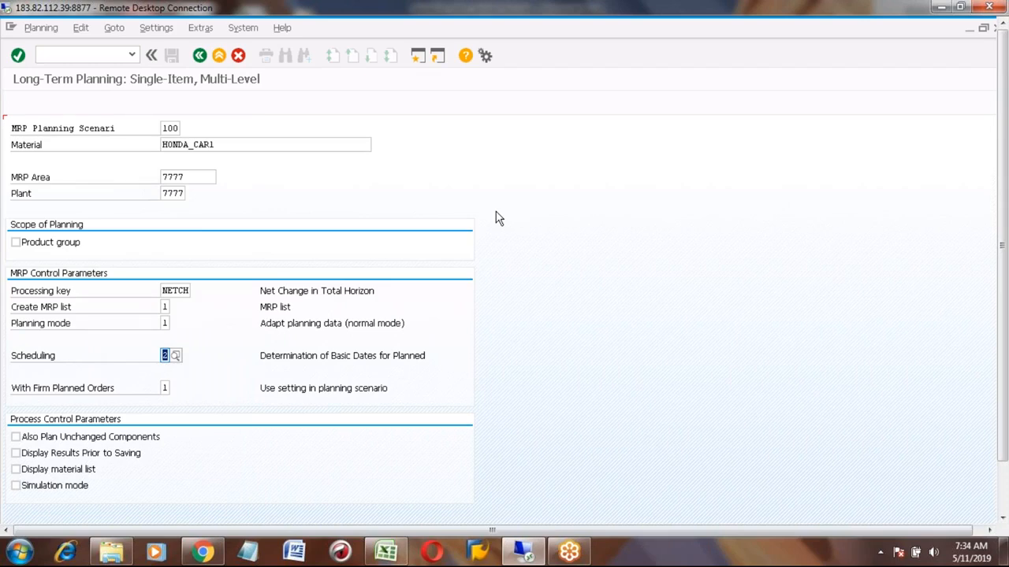
# - Display the stock/requirements list for HONDA_CAR1 with transaction MD04
pyautogui.click(419, 58)
pyautogui.write('md04')
pyautogui.press('Return')
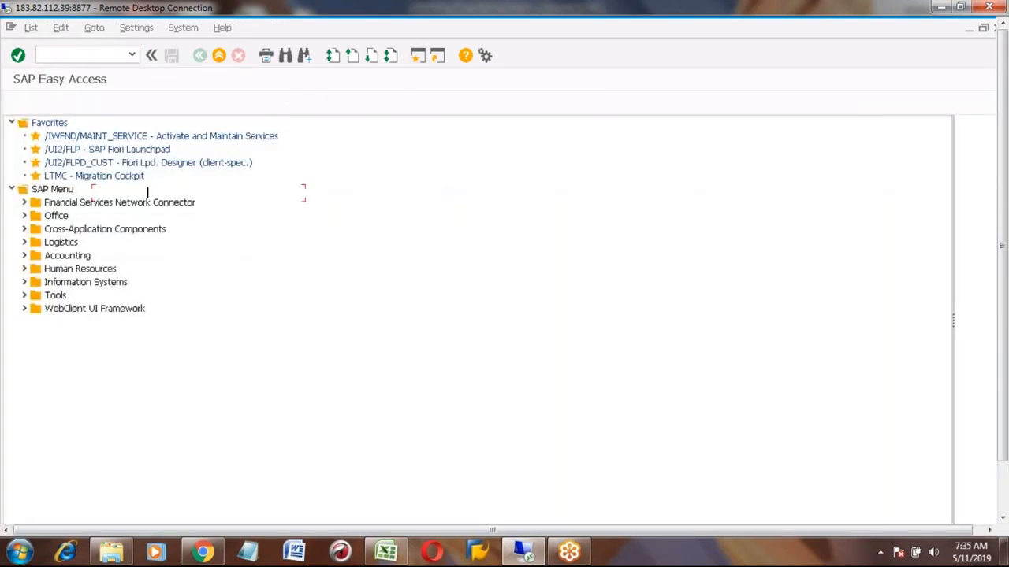
pyautogui.press('Return')
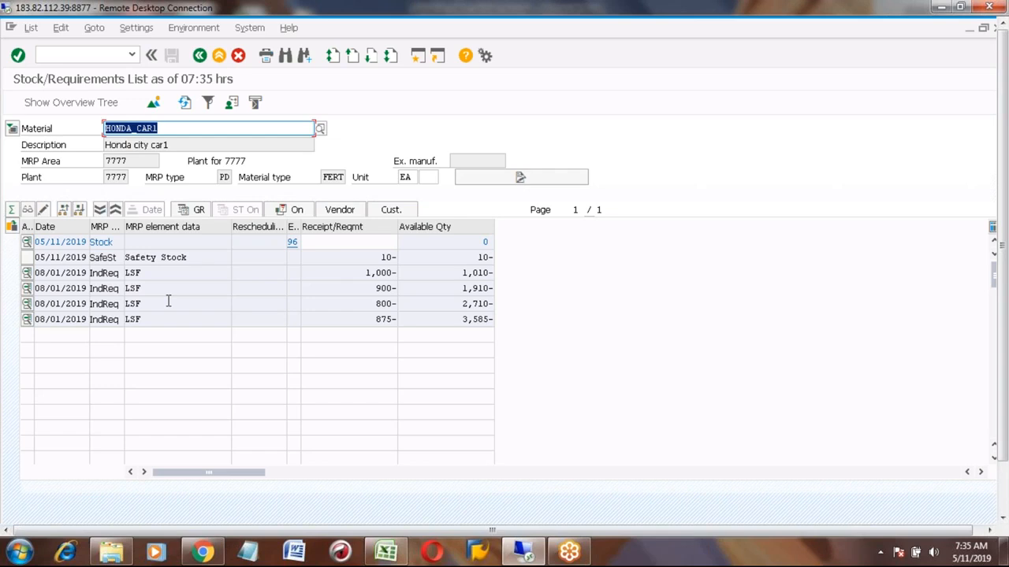
# - Reopen MD04 at the long-term planning initial screen for scenario 100, then return to the main menu
pyautogui.click(200, 55)
pyautogui.click(201, 56)
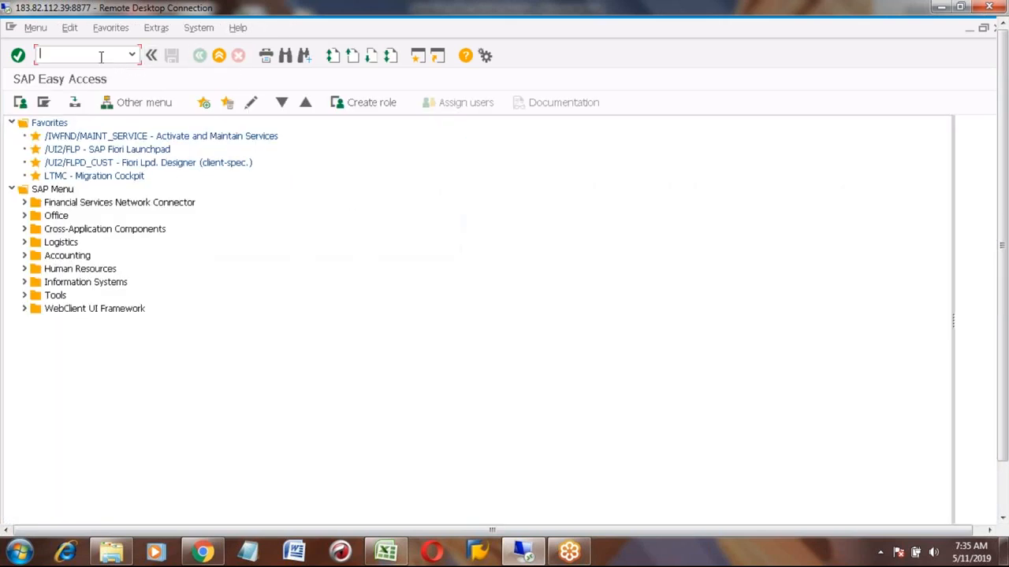
pyautogui.write('m')
pyautogui.write('d04')
pyautogui.press('Return')
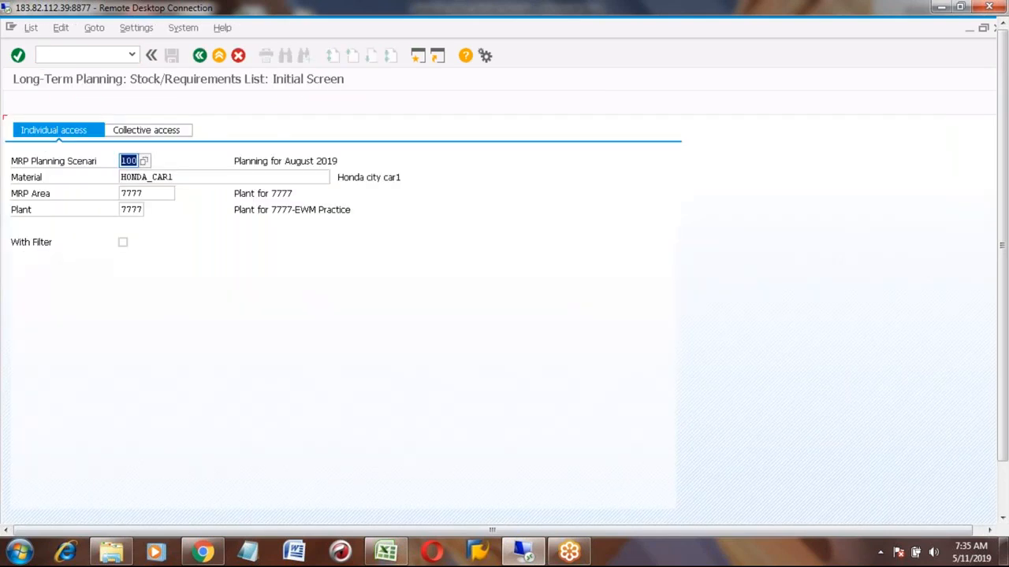
pyautogui.click(199, 55)
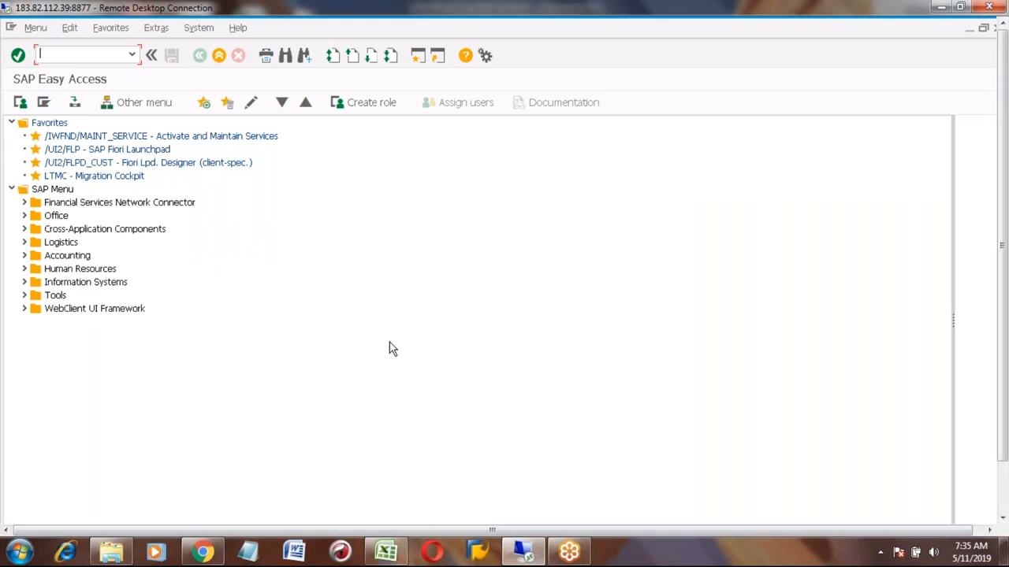
pyautogui.click(385, 552)
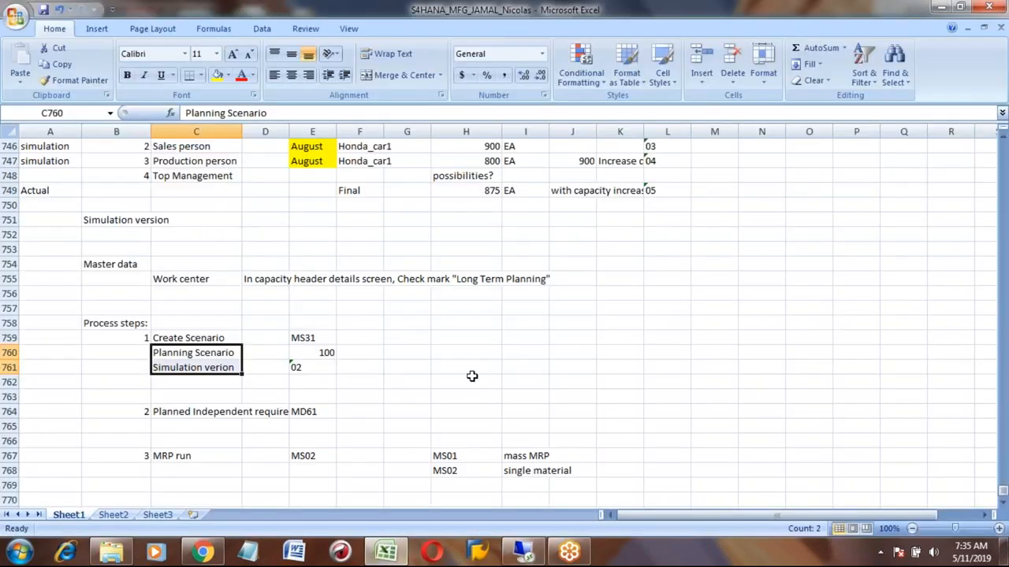
pyautogui.click(266, 378)
pyautogui.press('Down')
pyautogui.press('Down')
pyautogui.press('Down')
pyautogui.press('Down')
pyautogui.press('Down')
pyautogui.press('Down')
pyautogui.press('Down')
pyautogui.press('Down')
pyautogui.press('Down')
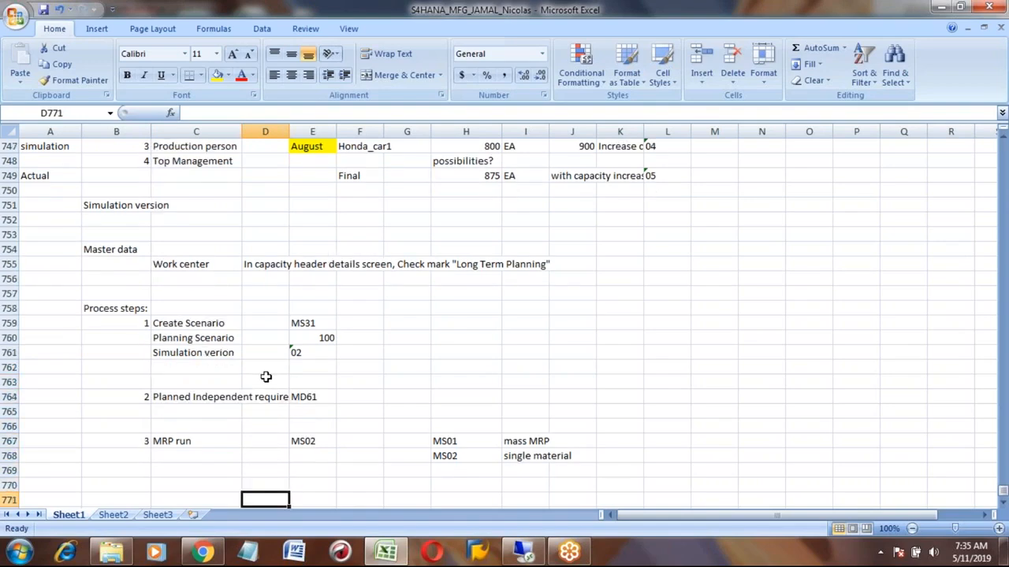
pyautogui.press('Down')
pyautogui.press('Up')
pyautogui.press('Up')
pyautogui.press('Up')
pyautogui.press('Up')
pyautogui.press('Up')
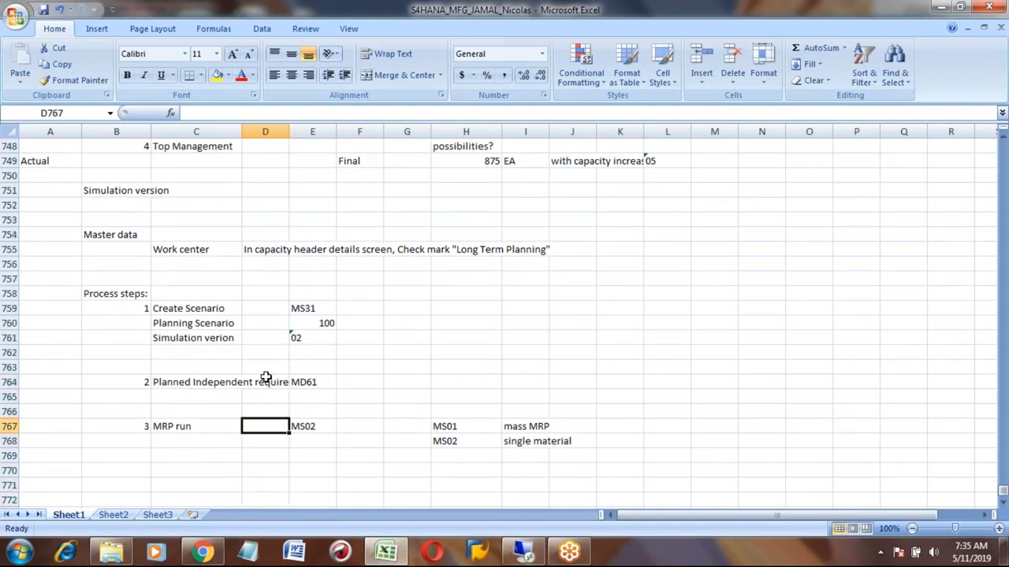
pyautogui.hotkey('alt', 'Tab')
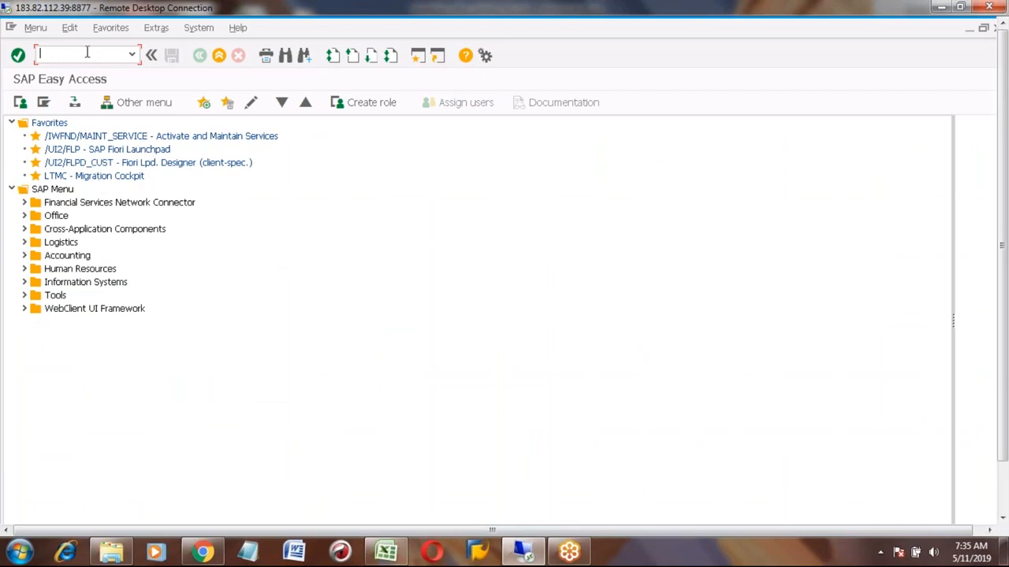
# - Display the long-term stock/requirements list for HONDA_CAR1 in scenario 100 with MS04, then return to the main menu
pyautogui.write('MS04')
pyautogui.press('Return')
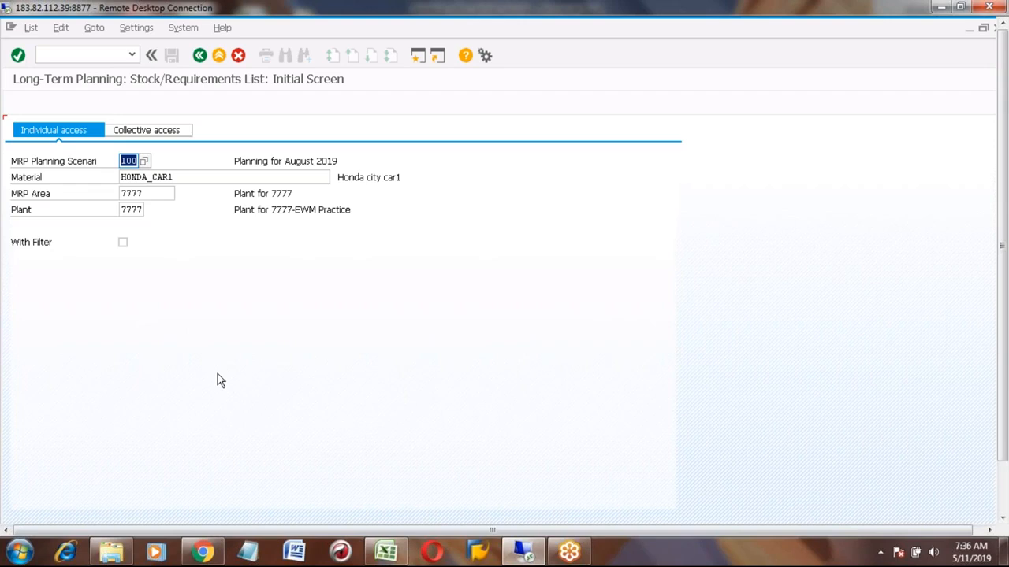
pyautogui.press('Return')
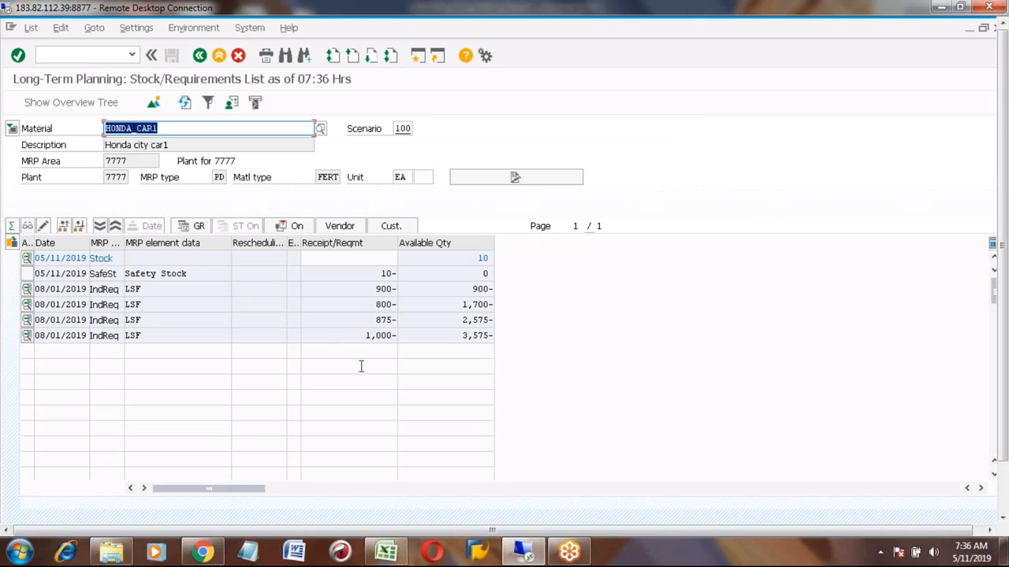
pyautogui.click(200, 61)
pyautogui.click(200, 60)
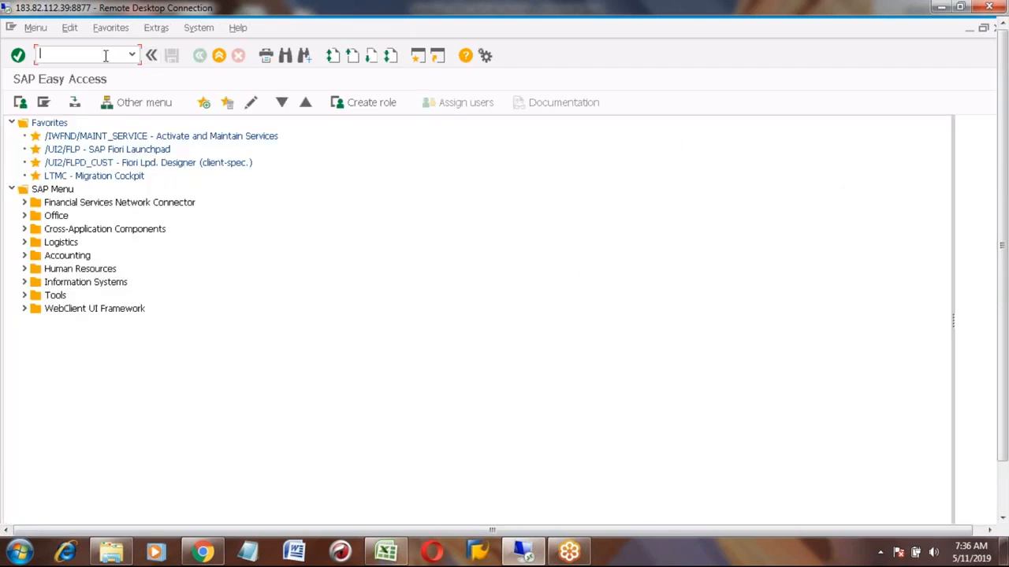
# - Open the planned independent requirements for HONDA_CAR1 in MD62, including all active and inactive versions
pyautogui.write('MD62')
pyautogui.press('Return')
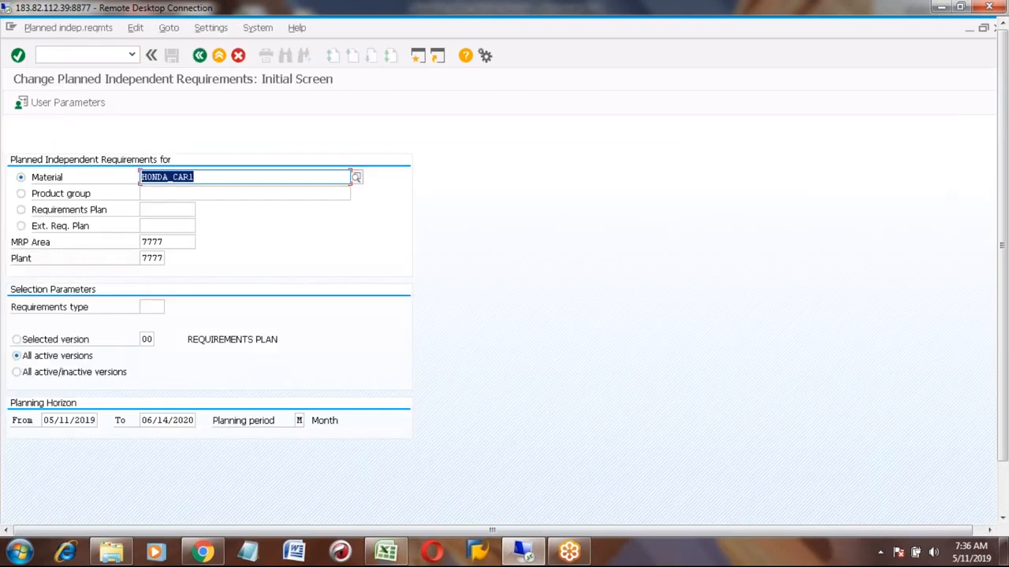
pyautogui.click(16, 372)
pyautogui.press('Return')
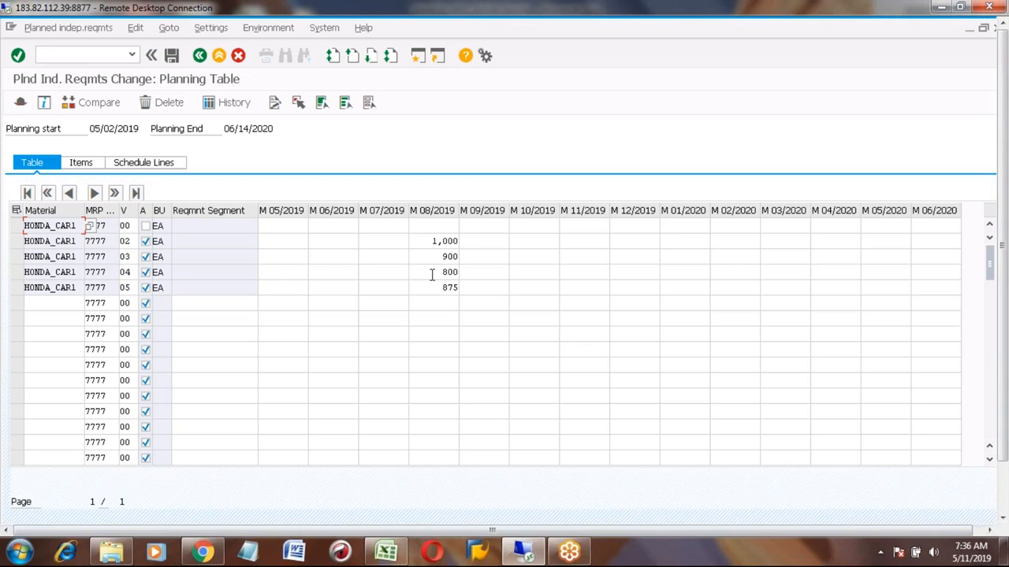
pyautogui.click(20, 290)
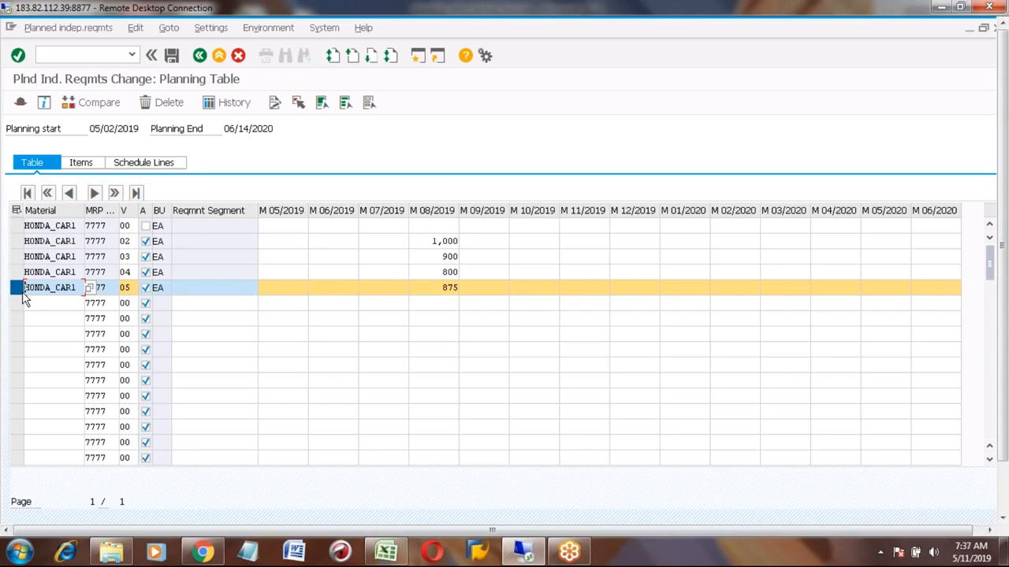
pyautogui.click(17, 288)
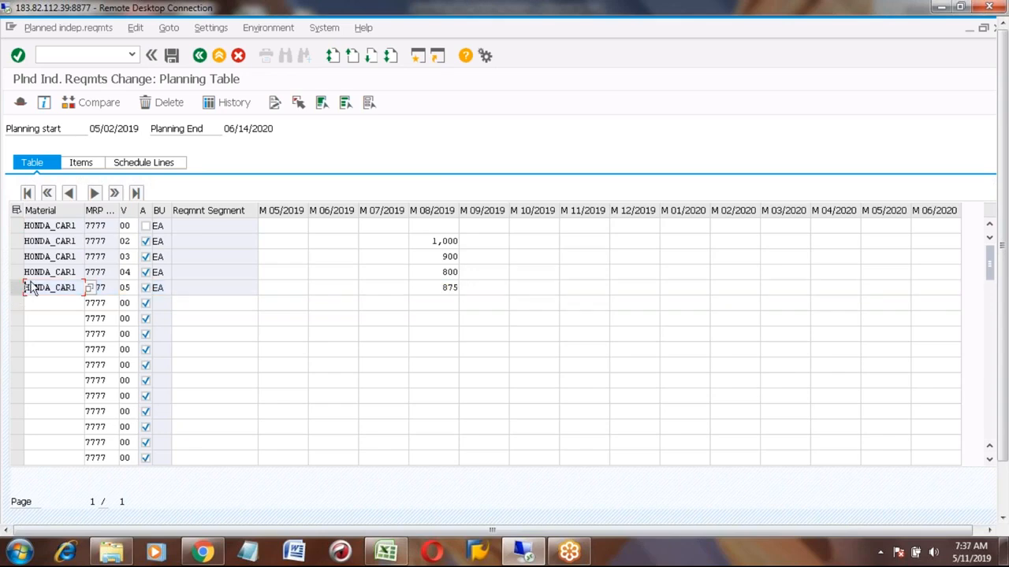
# - Clear the M 08/2019 requirement quantities of versions 02, 03 and 04 in the planning table
pyautogui.click(428, 242)
pyautogui.press('Delete')
pyautogui.press('Delete')
pyautogui.press('Delete')
pyautogui.press('Delete')
pyautogui.press('Delete')
pyautogui.press('Down')
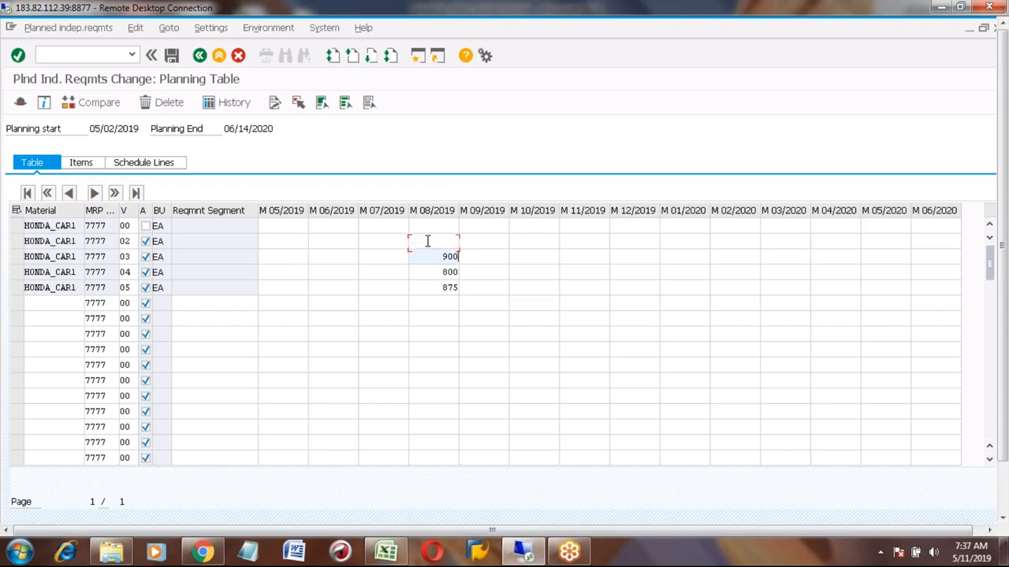
pyautogui.press('BackSpace')
pyautogui.press('BackSpace')
pyautogui.press('BackSpace')
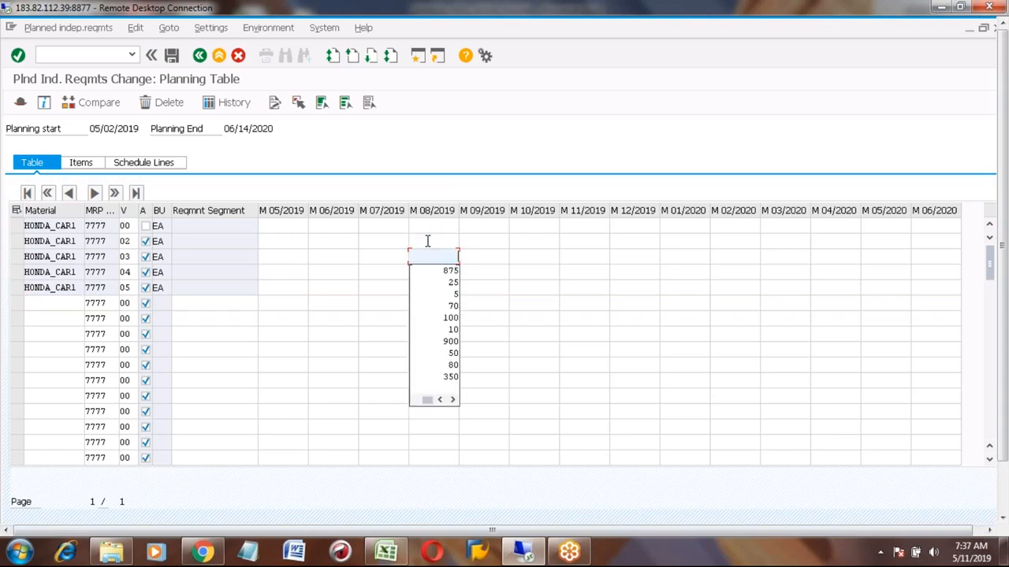
pyautogui.press('Tab')
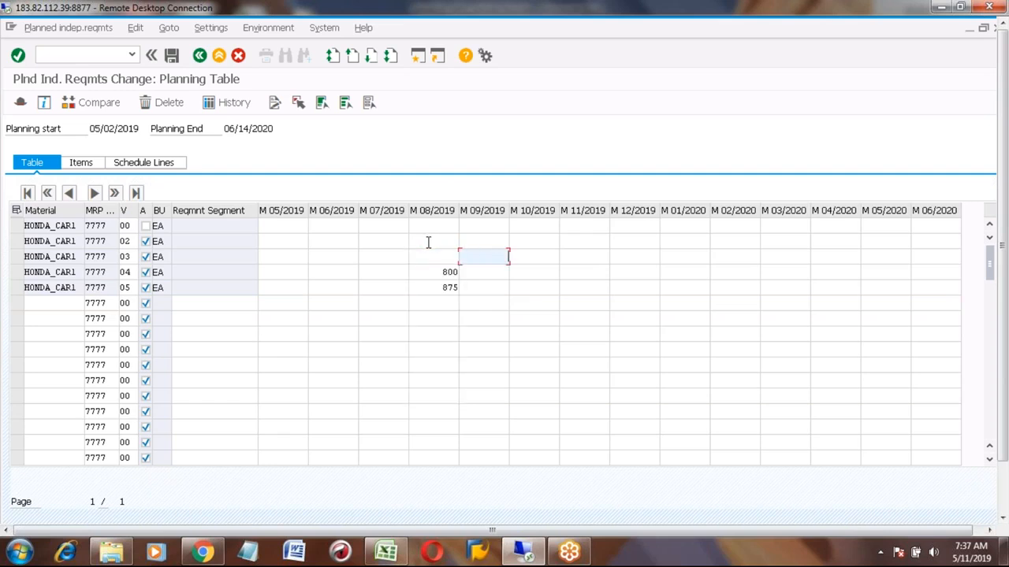
pyautogui.click(436, 276)
pyautogui.press('Delete')
pyautogui.press('Delete')
pyautogui.press('Delete')
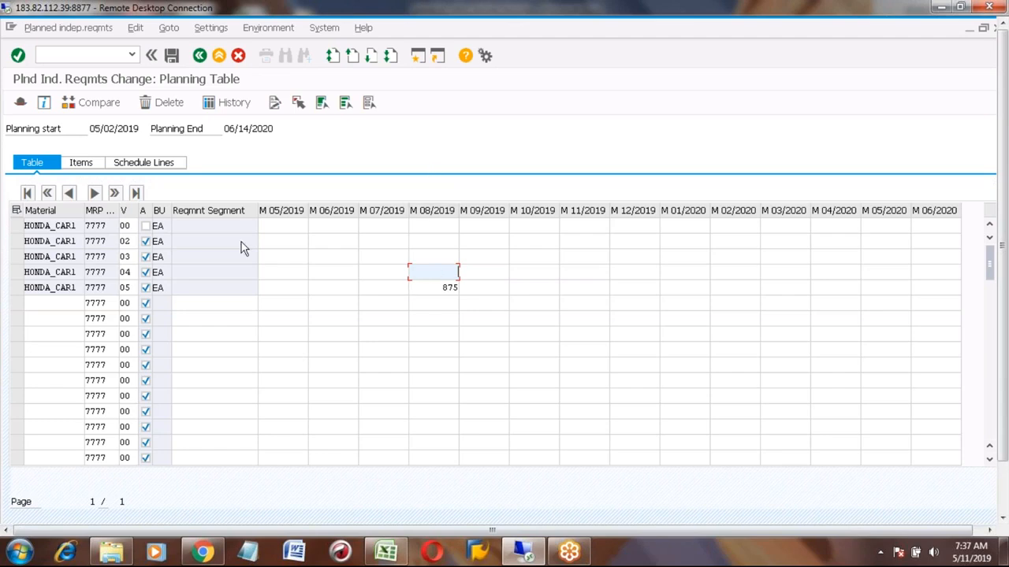
# - Save the changed planned independent requirements and return to the main menu
pyautogui.click(16, 287)
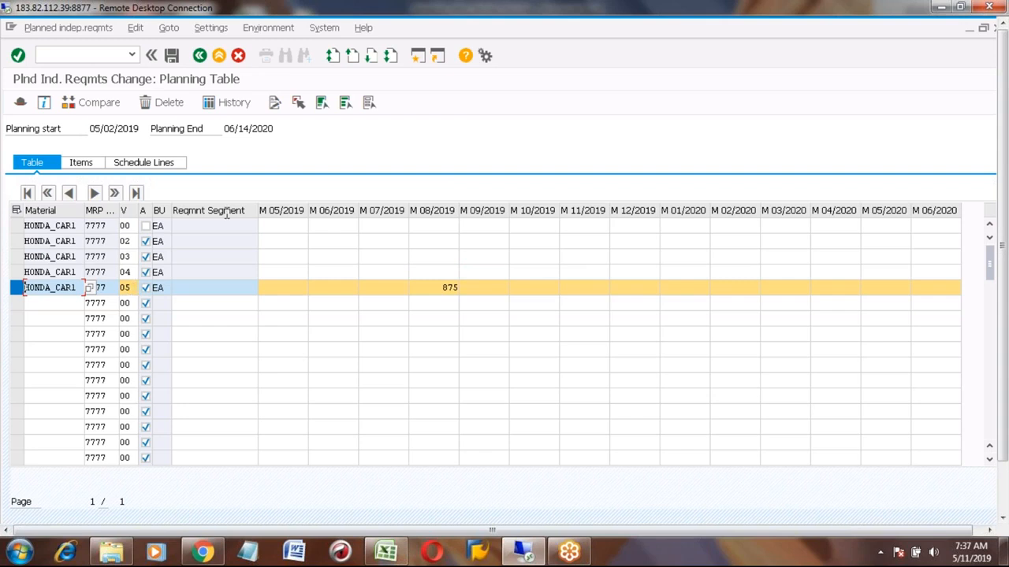
pyautogui.press('Return')
pyautogui.click(172, 56)
pyautogui.click(199, 55)
# - Redisplay the long-term stock/requirements list for HONDA_CAR1 in scenario 100 with MS04, then exit it
pyautogui.write('MS04')
pyautogui.press('Return')
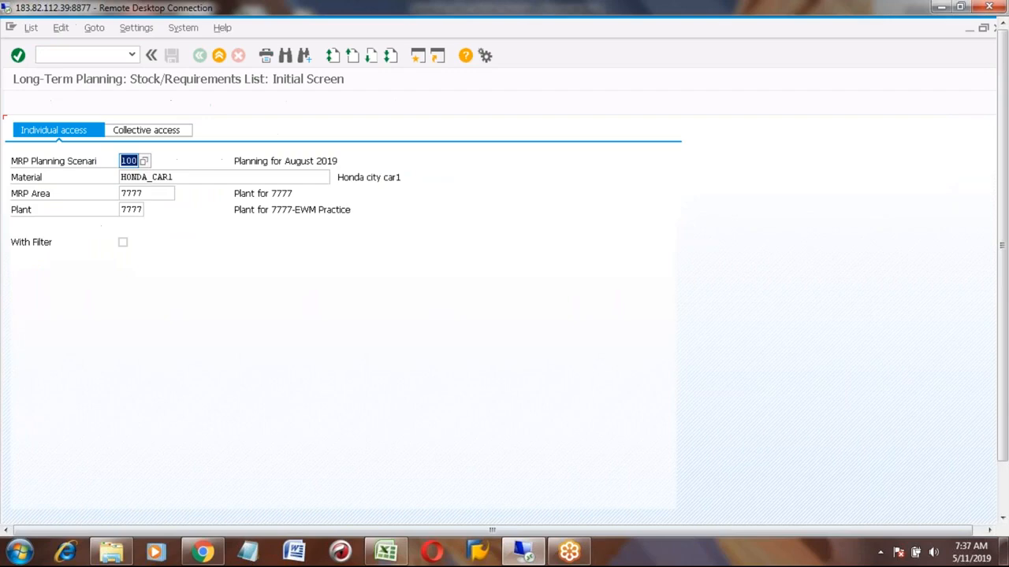
pyautogui.press('Return')
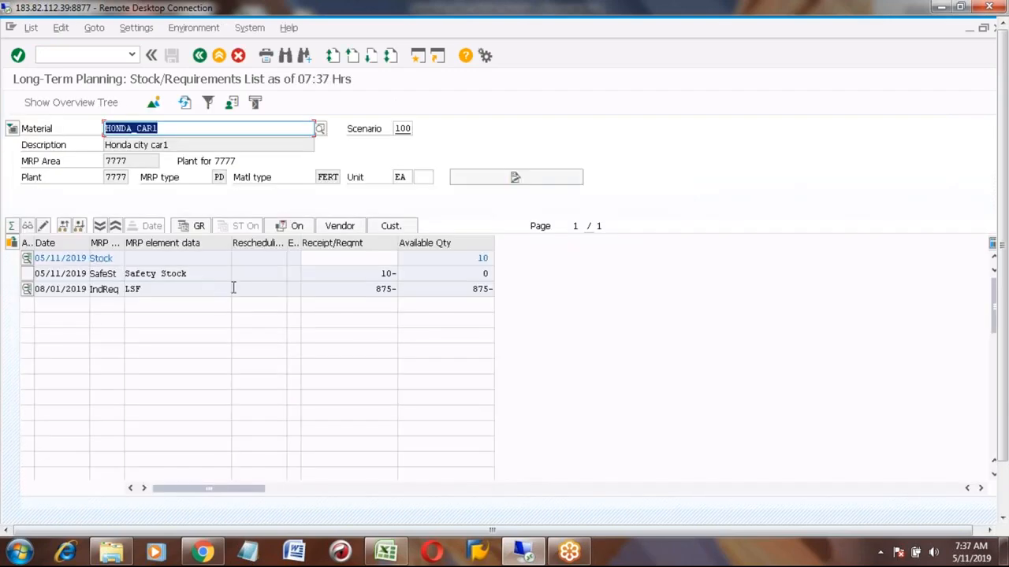
pyautogui.click(360, 295)
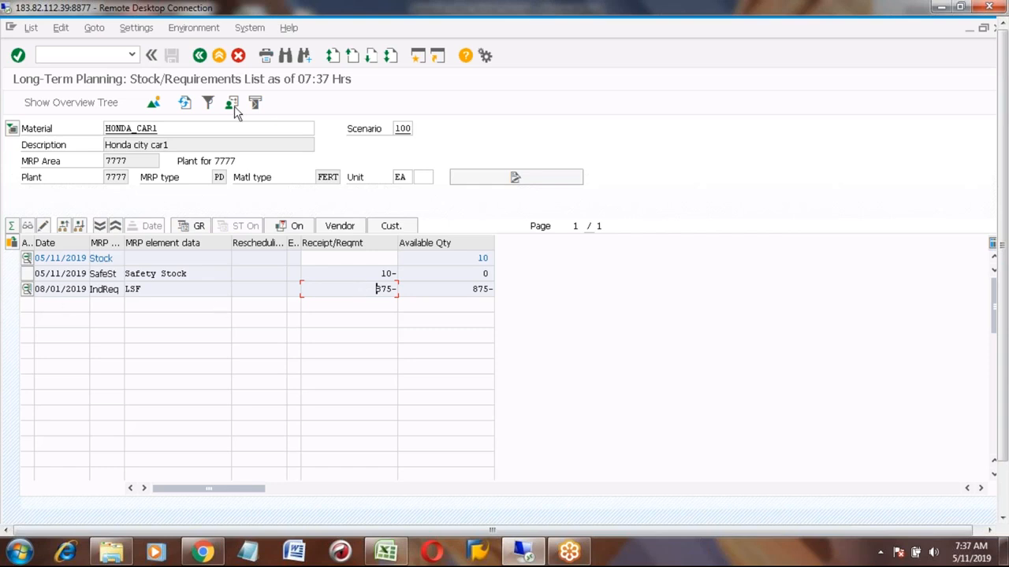
pyautogui.click(219, 56)
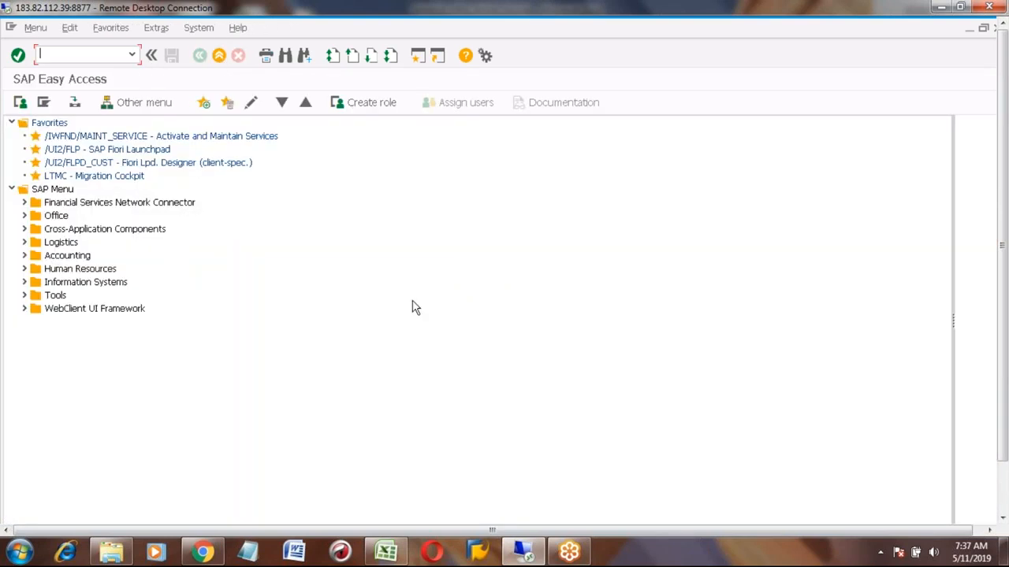
# - Review the MRP run process step notes in the spreadsheet
pyautogui.click(386, 551)
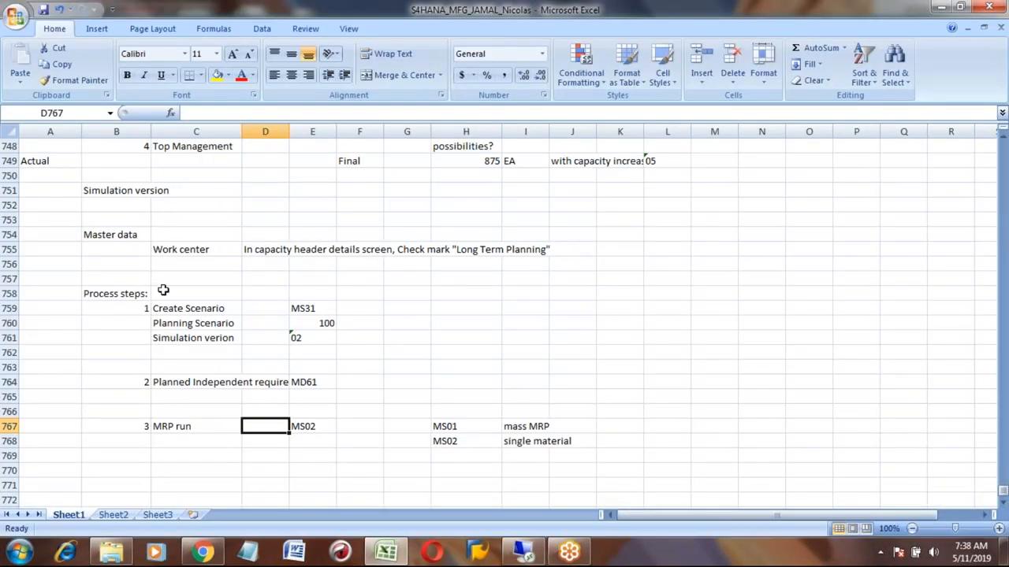
pyautogui.press('Down')
pyautogui.press('Up')
pyautogui.press('Left')
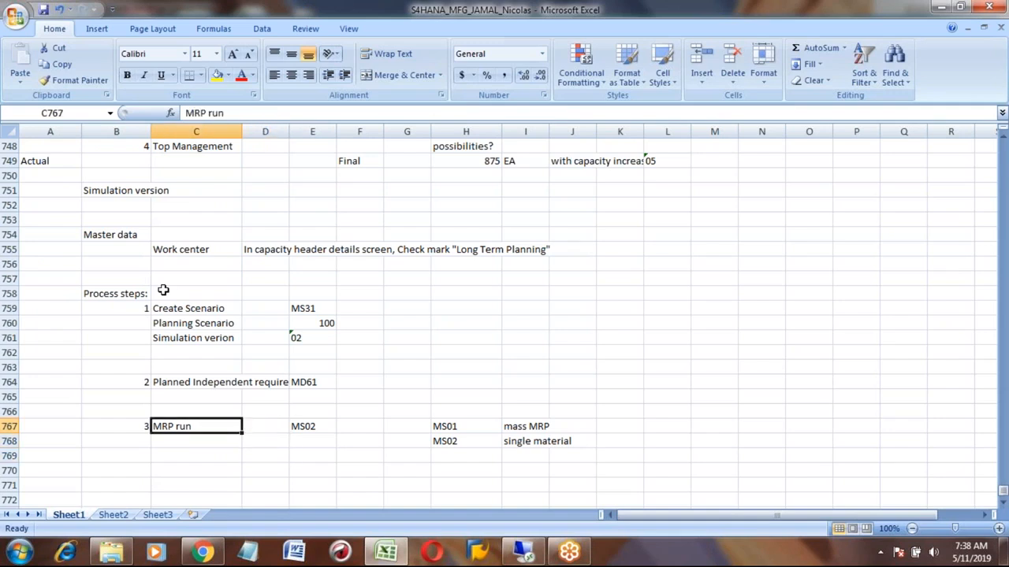
pyautogui.press('Right')
pyautogui.press('Right')
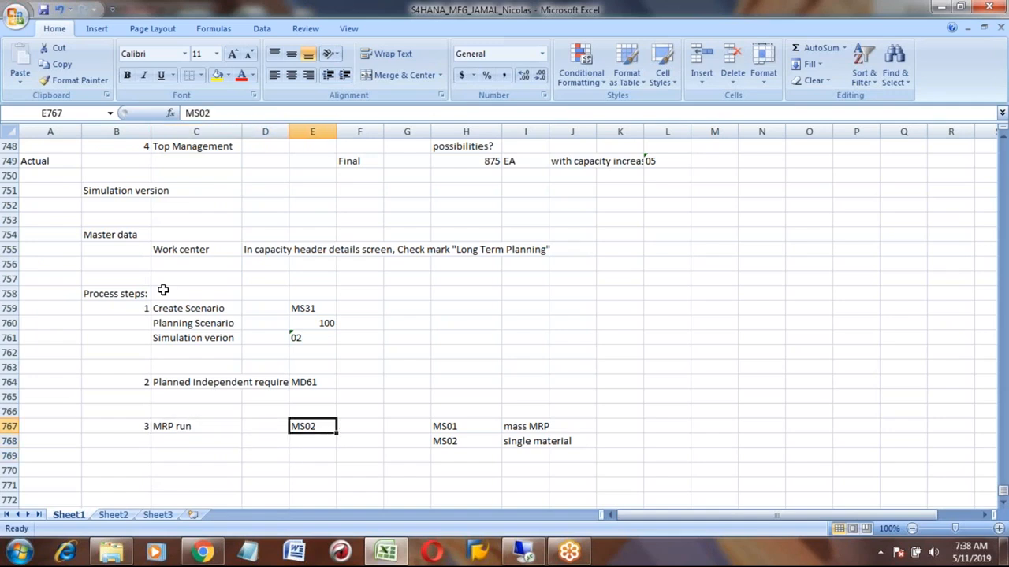
# - Run multilevel single-item long-term planning for HONDA_CAR1 in scenario 100 with scheduling 2, then leave the results
pyautogui.click(524, 551)
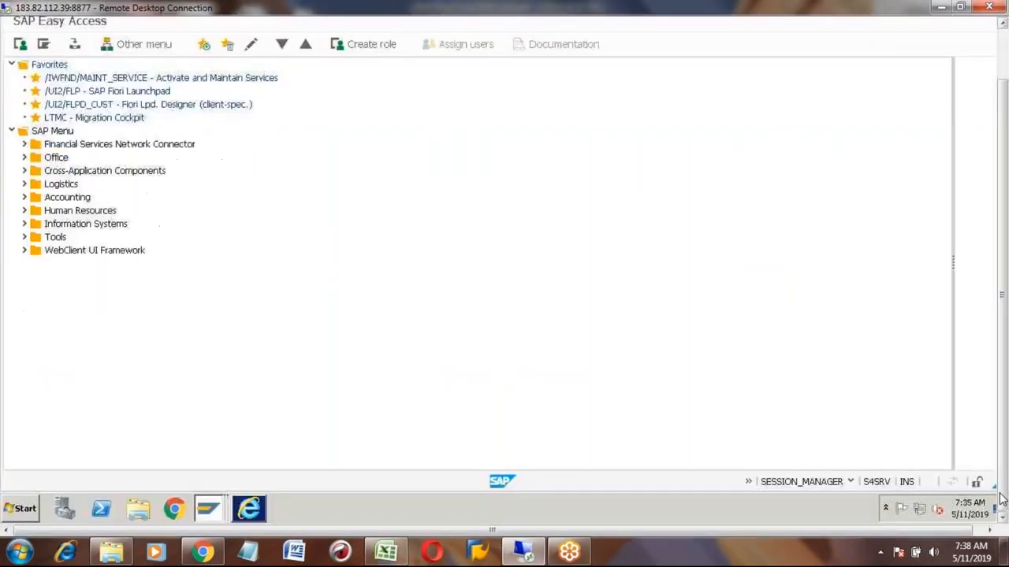
pyautogui.click(203, 511)
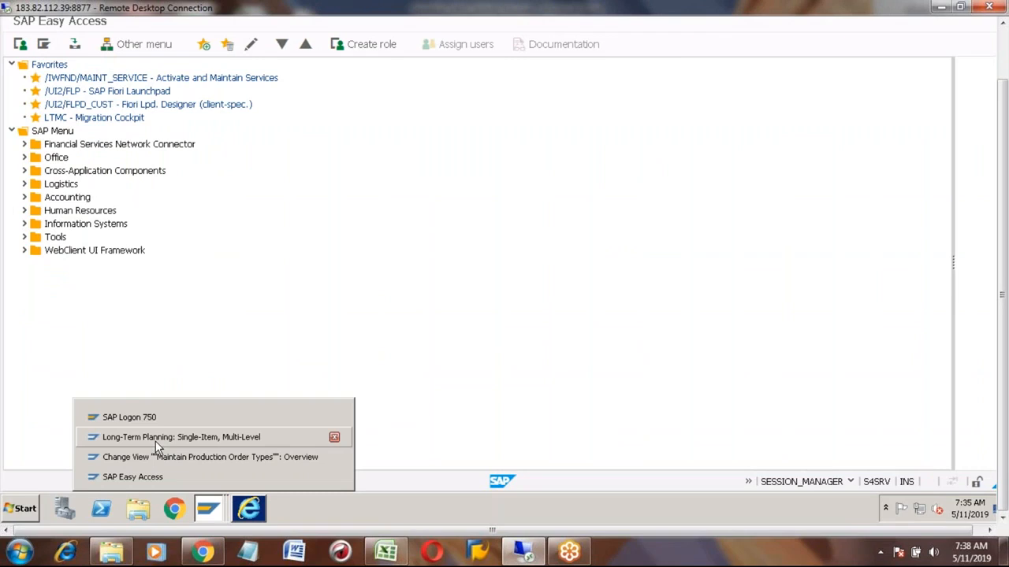
pyautogui.click(155, 442)
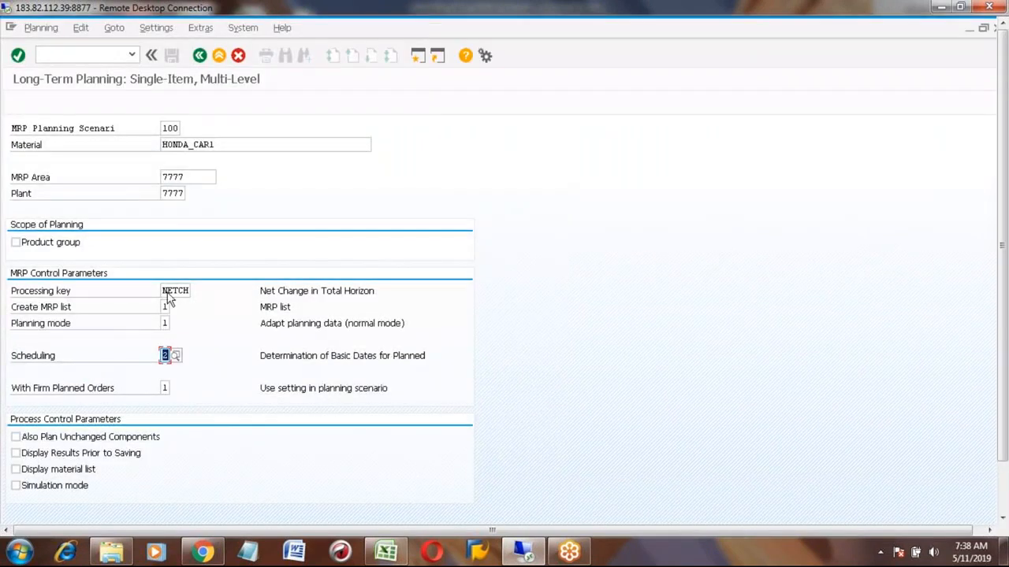
pyautogui.click(170, 127)
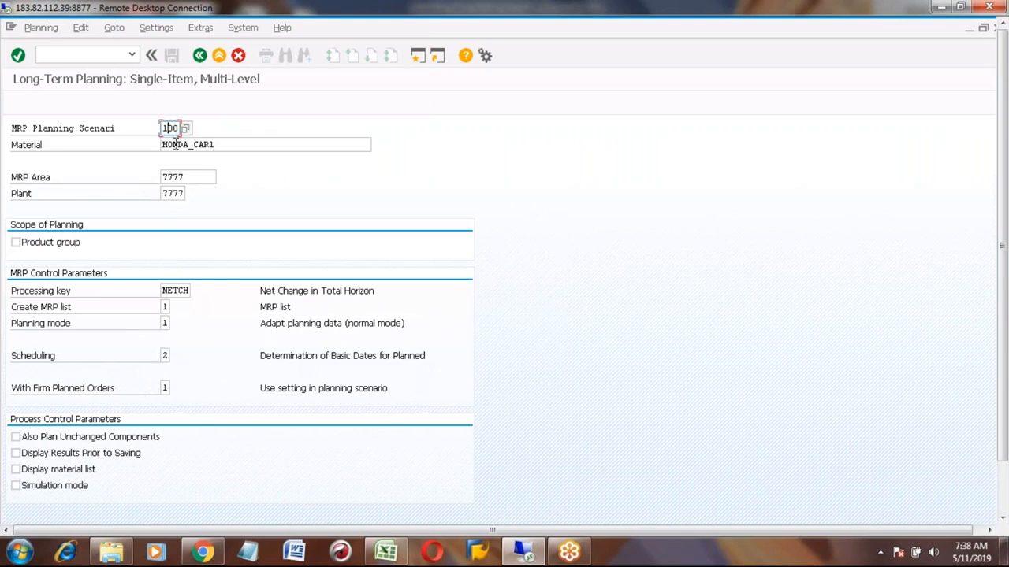
pyautogui.click(174, 145)
pyautogui.click(175, 193)
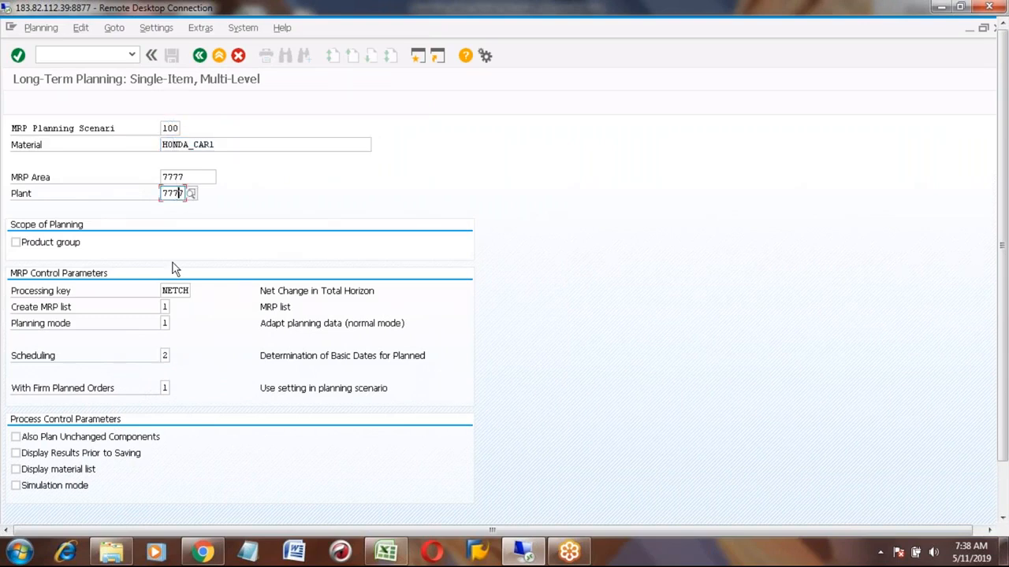
pyautogui.click(164, 356)
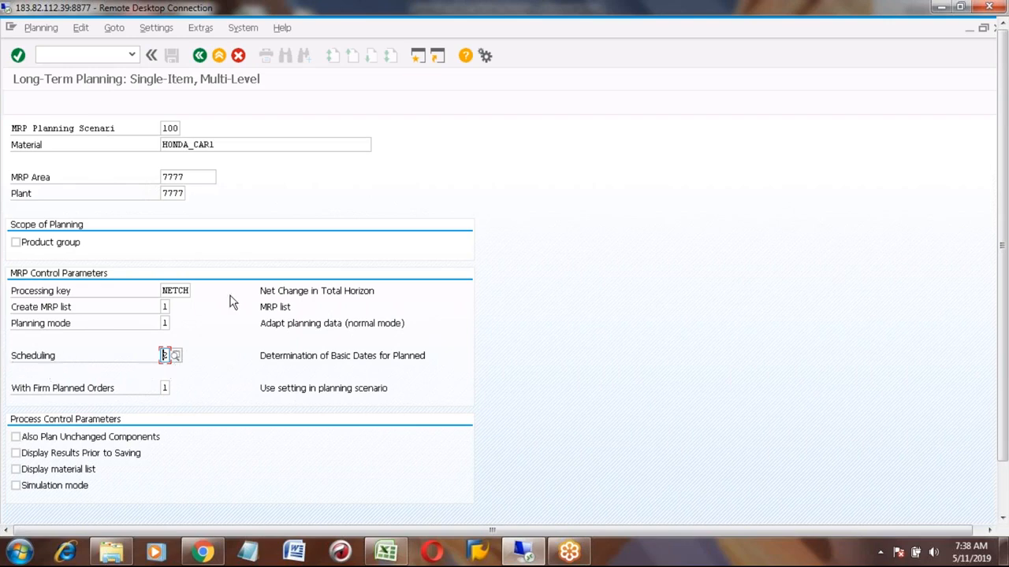
pyautogui.press('Return')
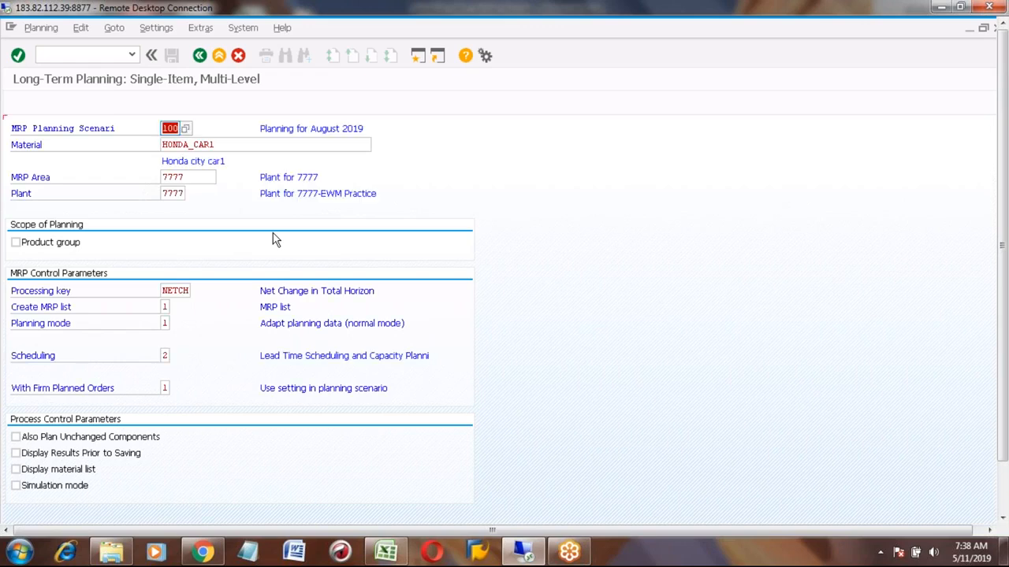
pyautogui.press('Return')
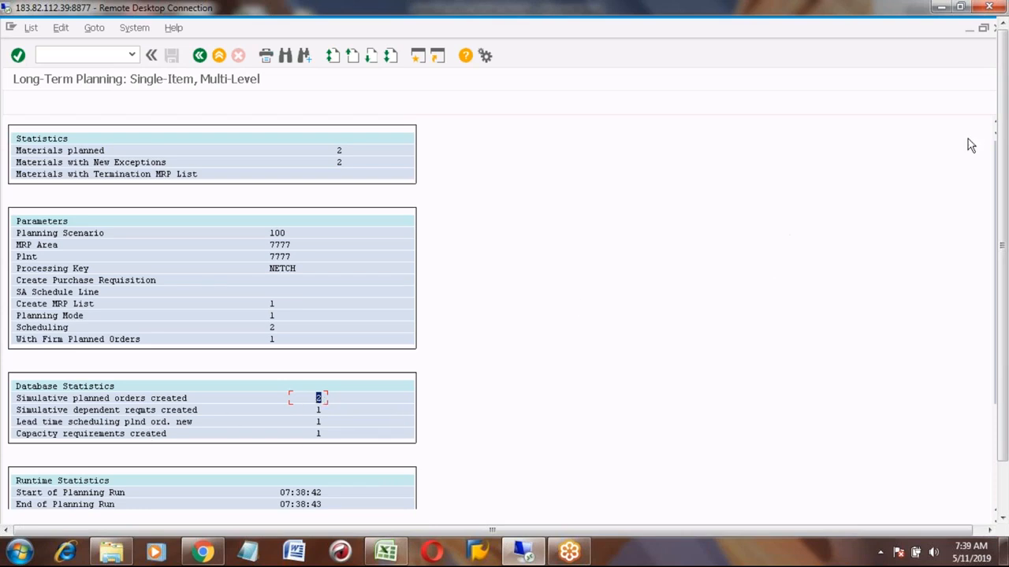
pyautogui.click(219, 57)
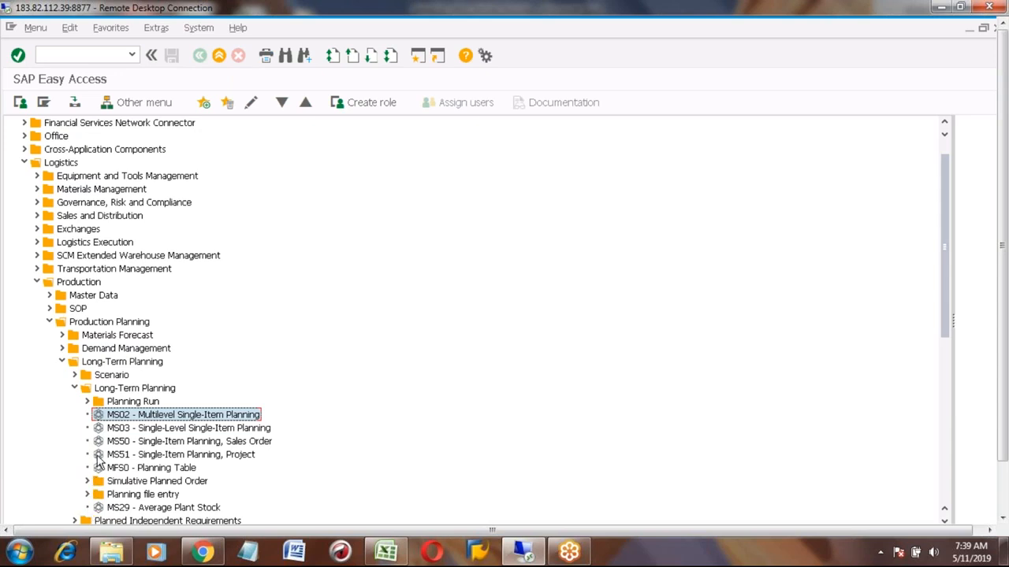
# - Document process step 4, LTP -Stock requirements list, with transaction MS04 in the spreadsheet
pyautogui.click(386, 552)
pyautogui.click(167, 455)
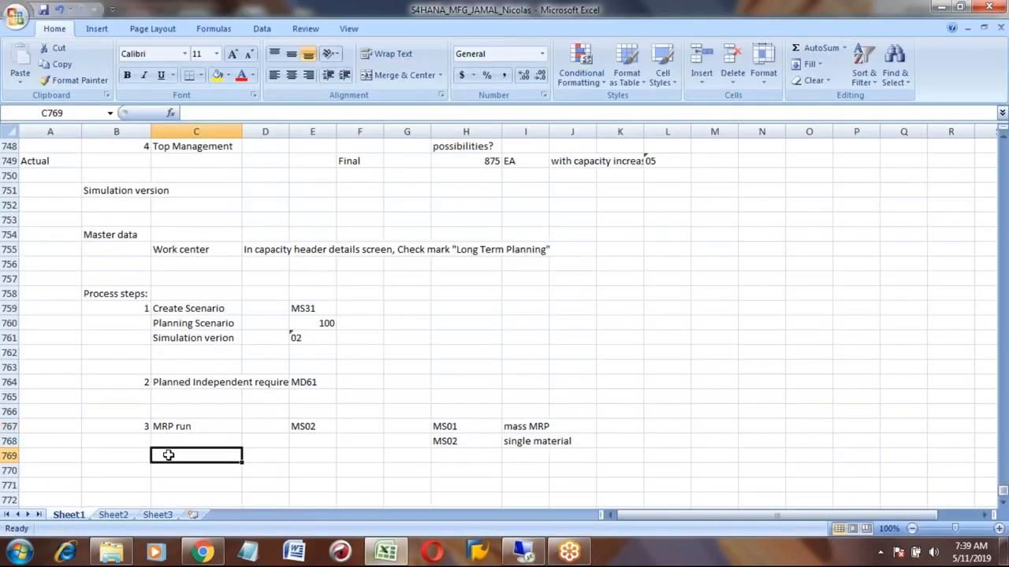
pyautogui.write('LTP -Stock requirements list')
pyautogui.press('Return')
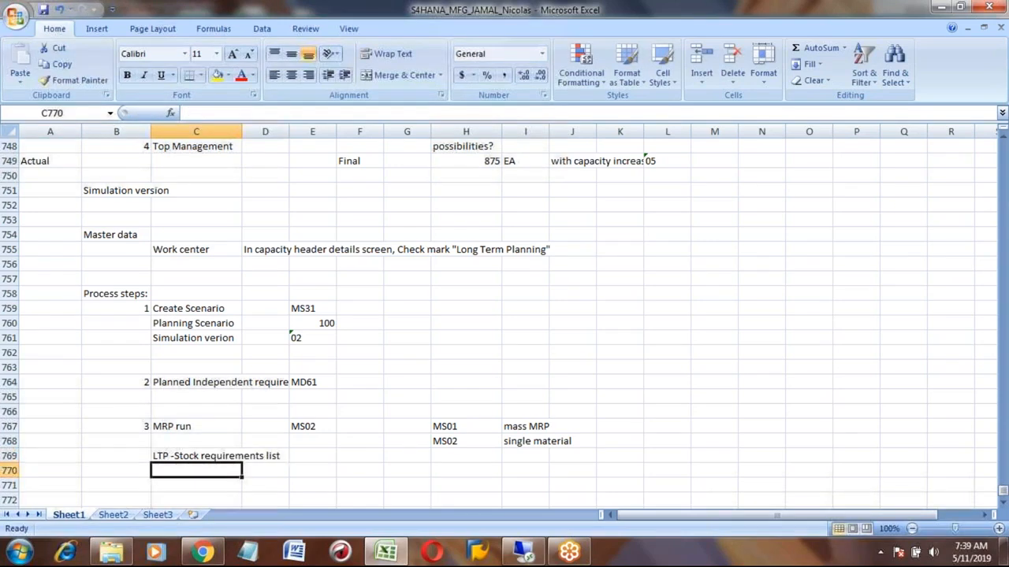
pyautogui.click(313, 456)
pyautogui.write('MS04')
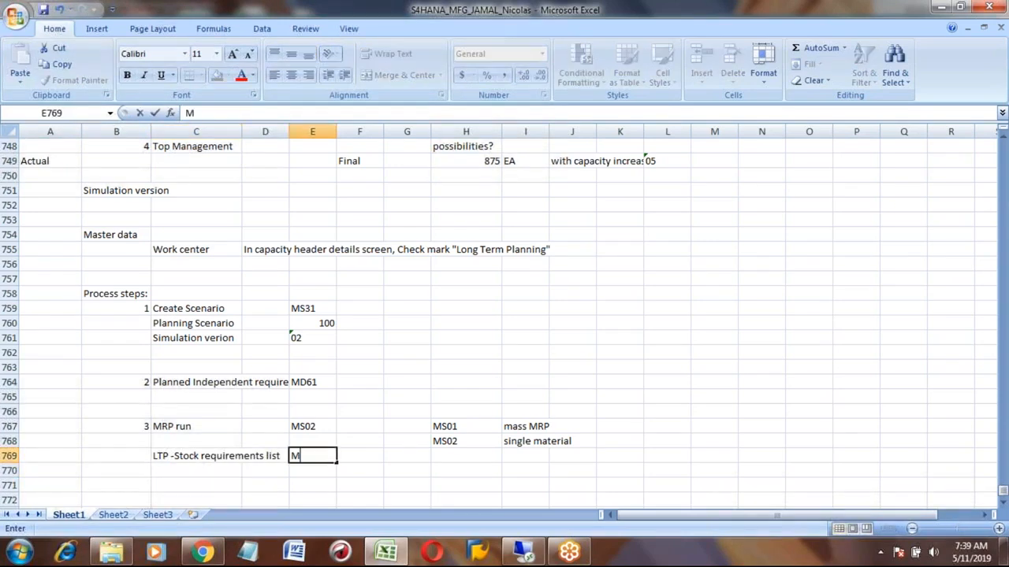
pyautogui.press('Return')
pyautogui.press('Up')
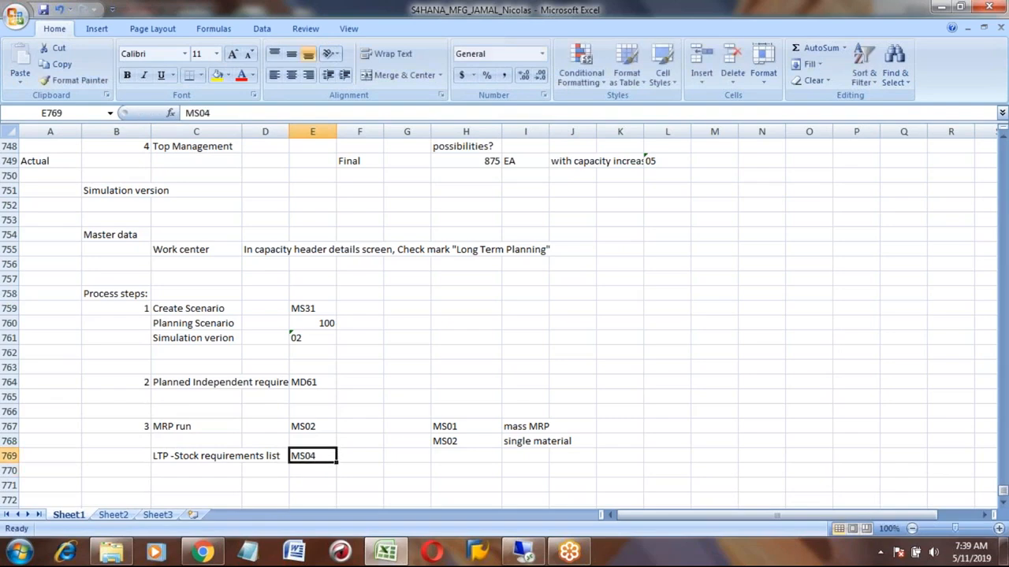
pyautogui.press('Left')
pyautogui.press('Left')
pyautogui.press('Left')
pyautogui.write('4')
pyautogui.press('Return')
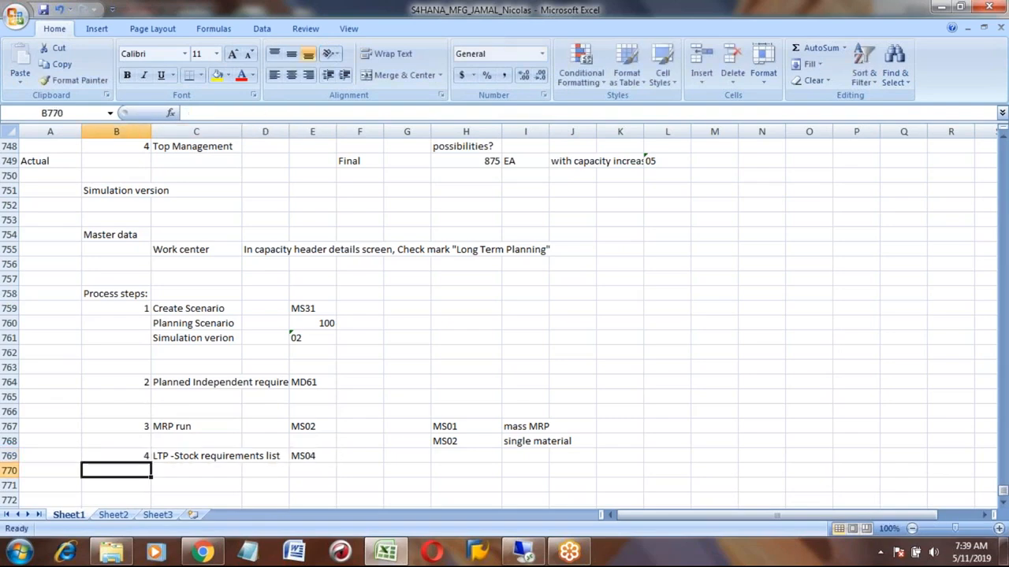
pyautogui.press('Down')
pyautogui.press('Down')
pyautogui.press('Down')
pyautogui.press('Down')
pyautogui.press('Down')
pyautogui.press('Up')
pyautogui.press('Up')
pyautogui.press('Up')
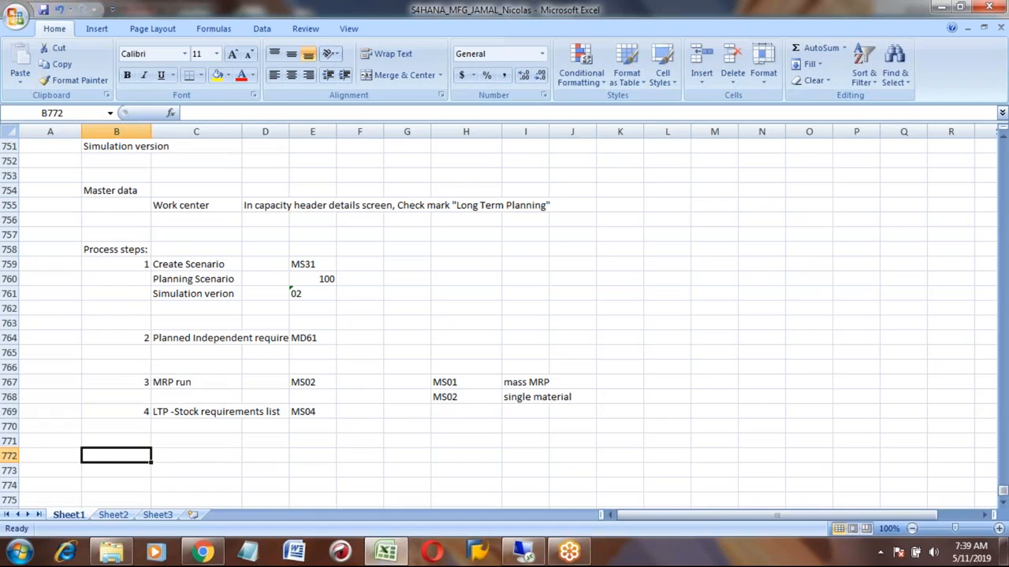
pyautogui.press('Up')
pyautogui.press('Right')
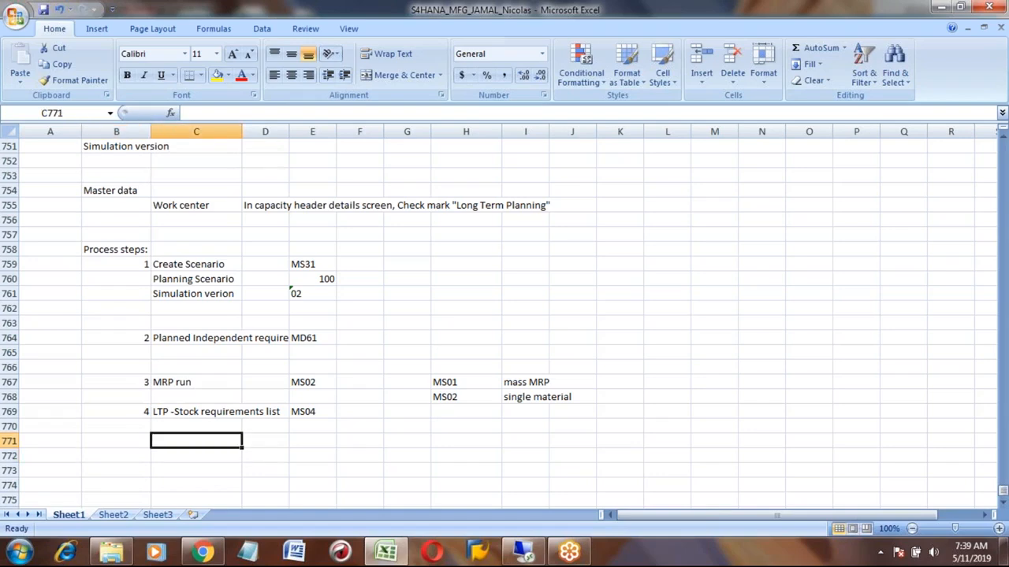
pyautogui.hotkey('alt', 'Tab')
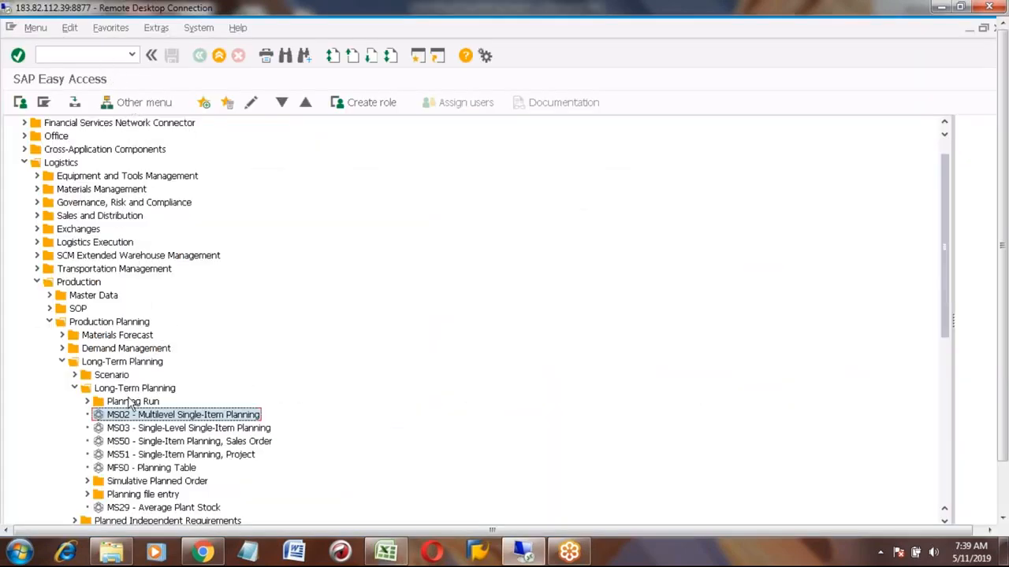
# - Open the long-term stock/requirements list (MS04) from the Long-Term Planning evaluations for HONDA_CAR1 in scenario 100
pyautogui.click(74, 389)
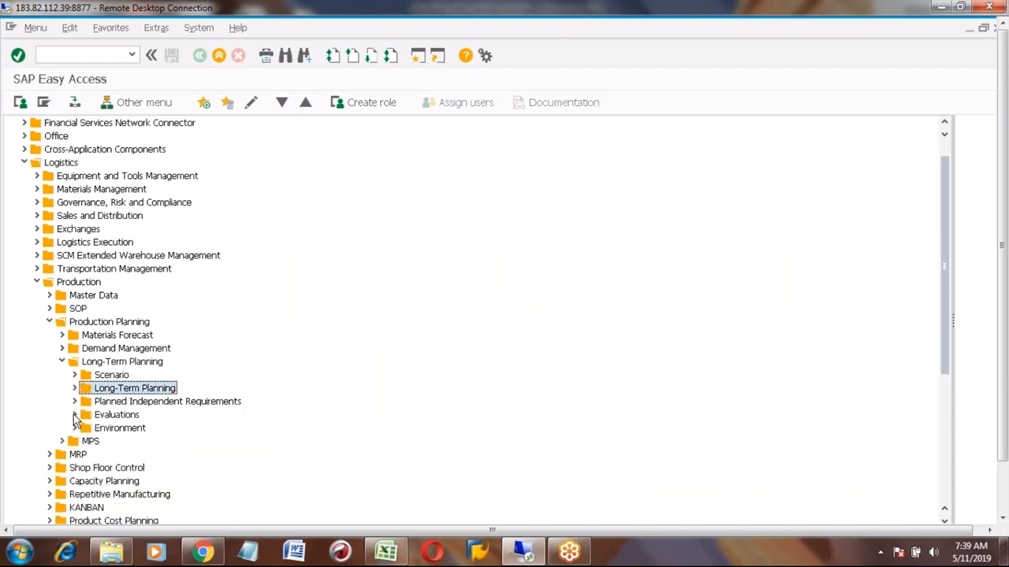
pyautogui.click(75, 415)
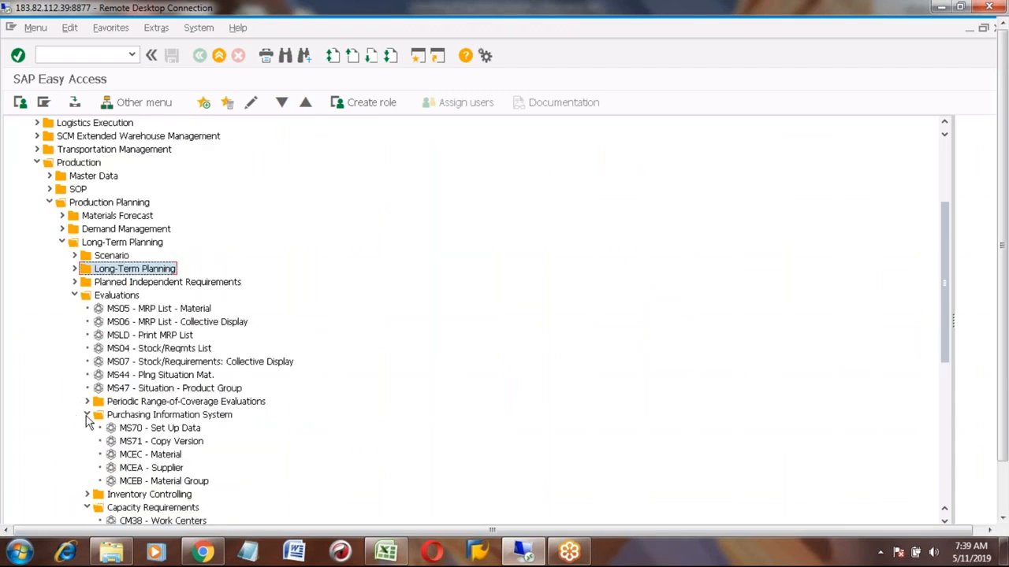
pyautogui.click(124, 353)
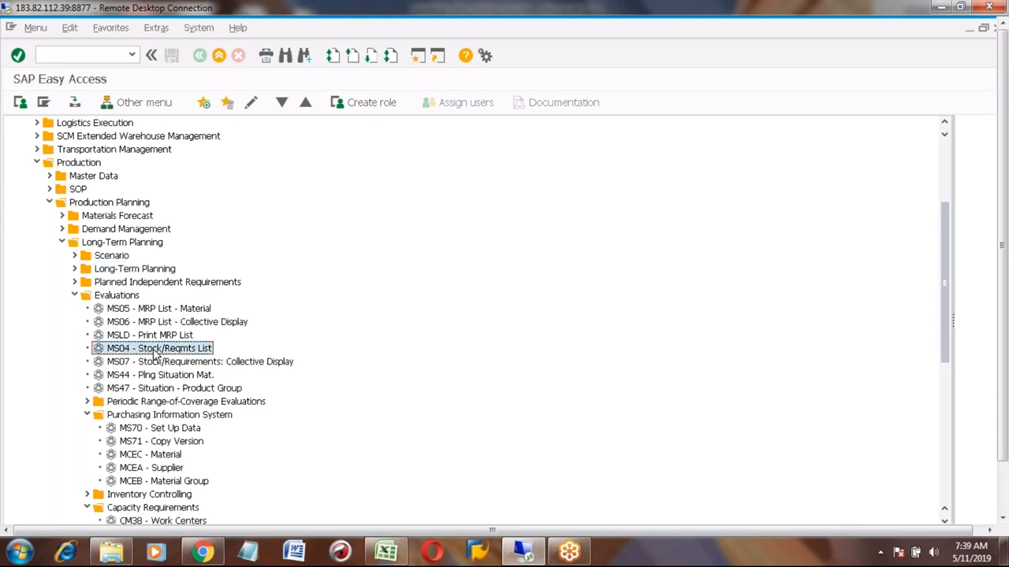
pyautogui.doubleClick(155, 352)
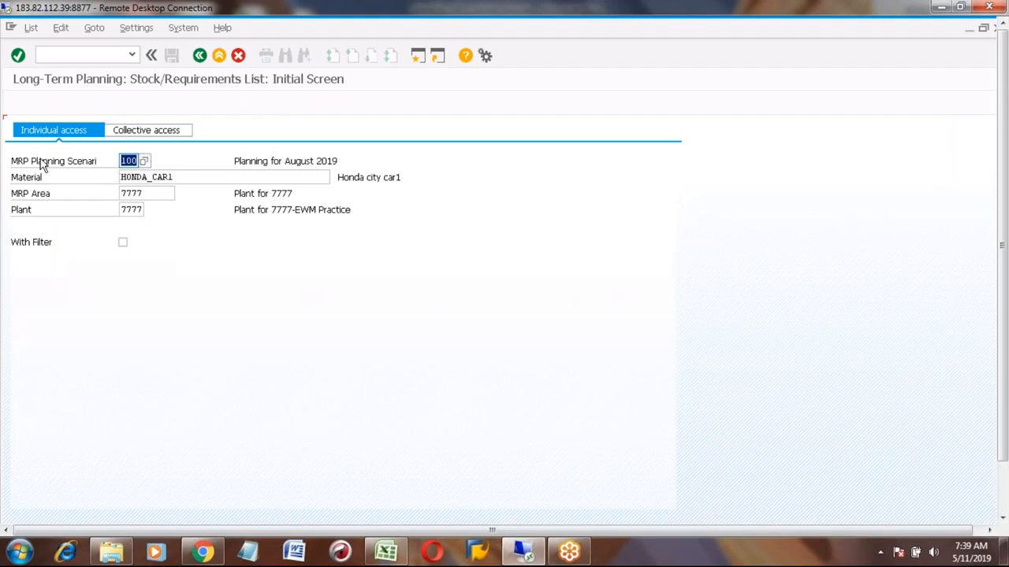
pyautogui.click(128, 162)
pyautogui.press('Return')
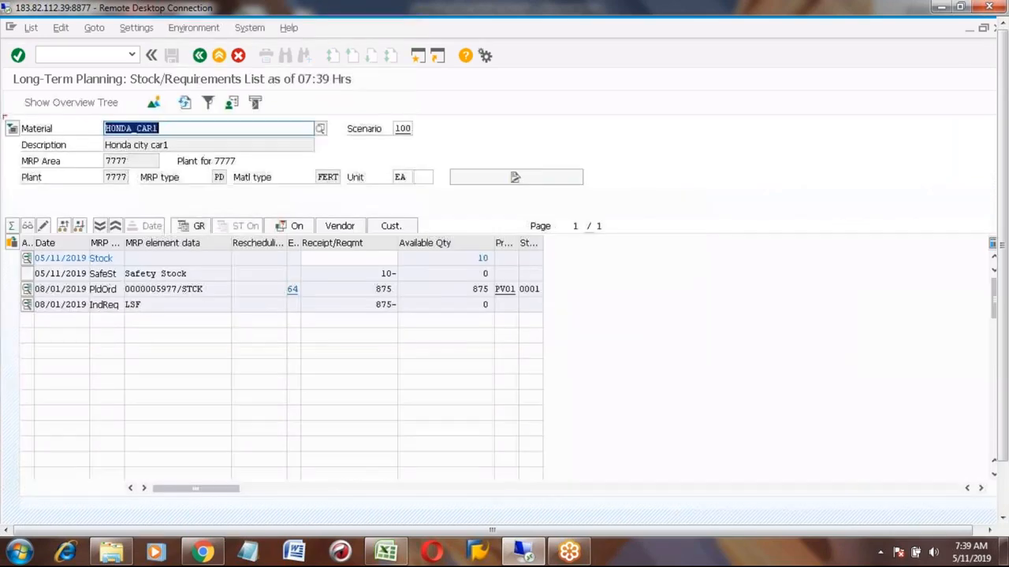
pyautogui.click(153, 292)
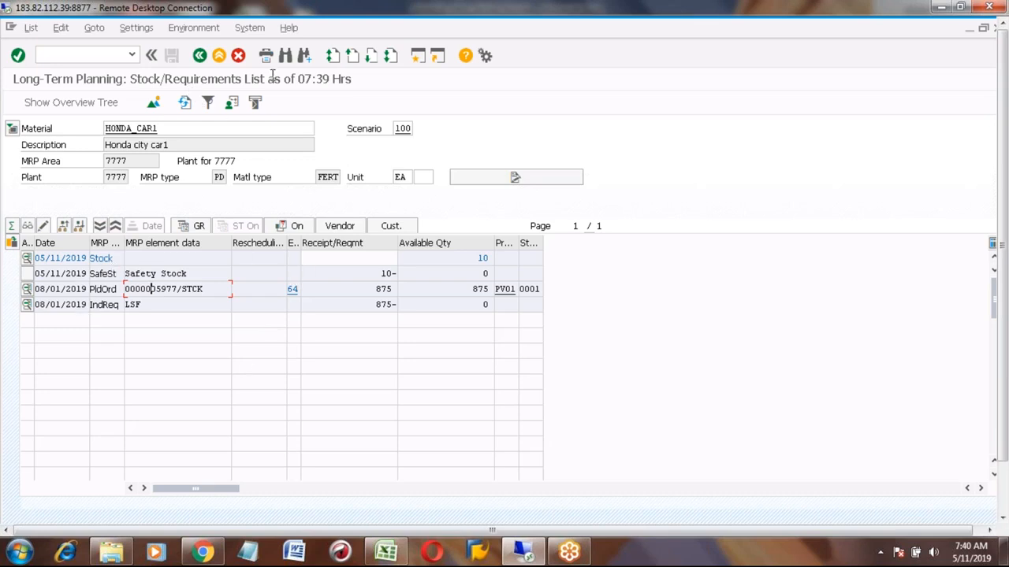
# - Display the additional MRP element data for the planned order in the long-term list, then exit the list
pyautogui.click(359, 134)
pyautogui.click(402, 130)
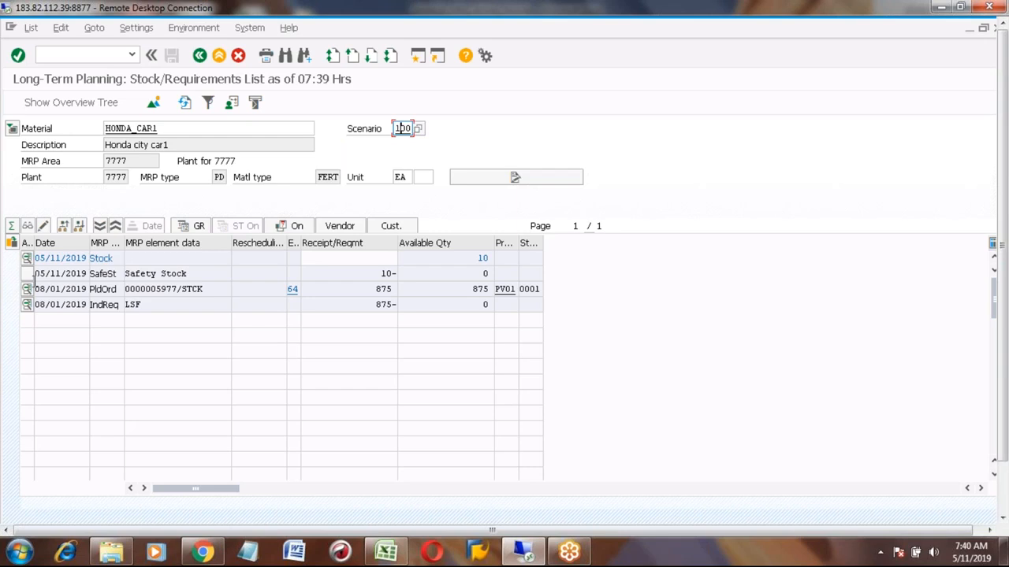
pyautogui.click(27, 288)
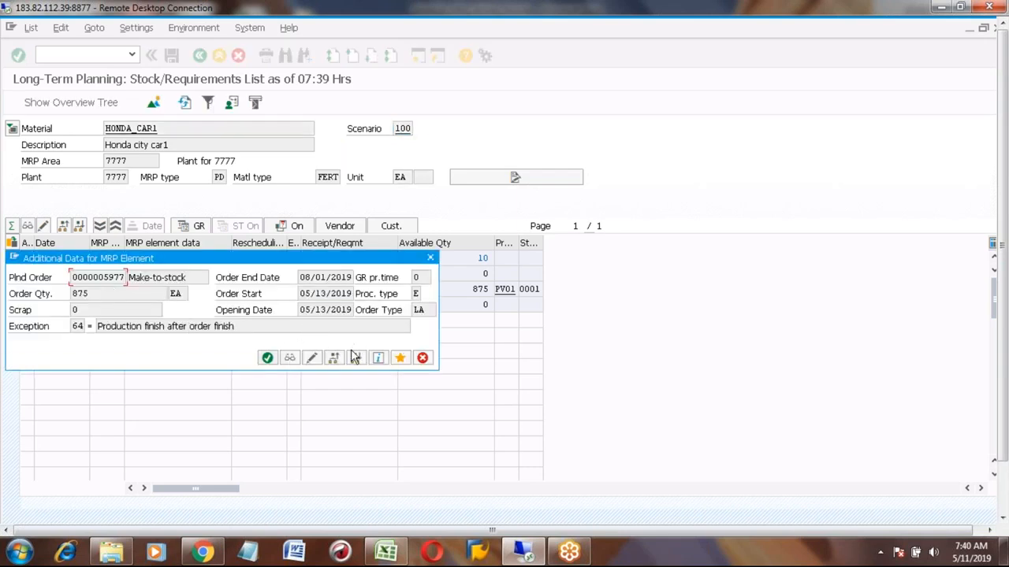
pyautogui.click(430, 258)
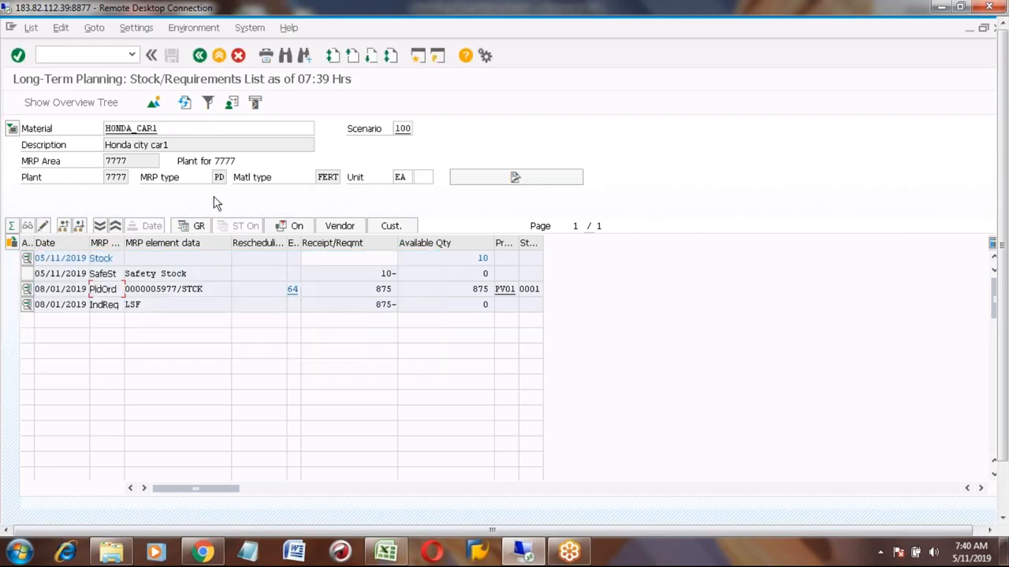
pyautogui.click(219, 57)
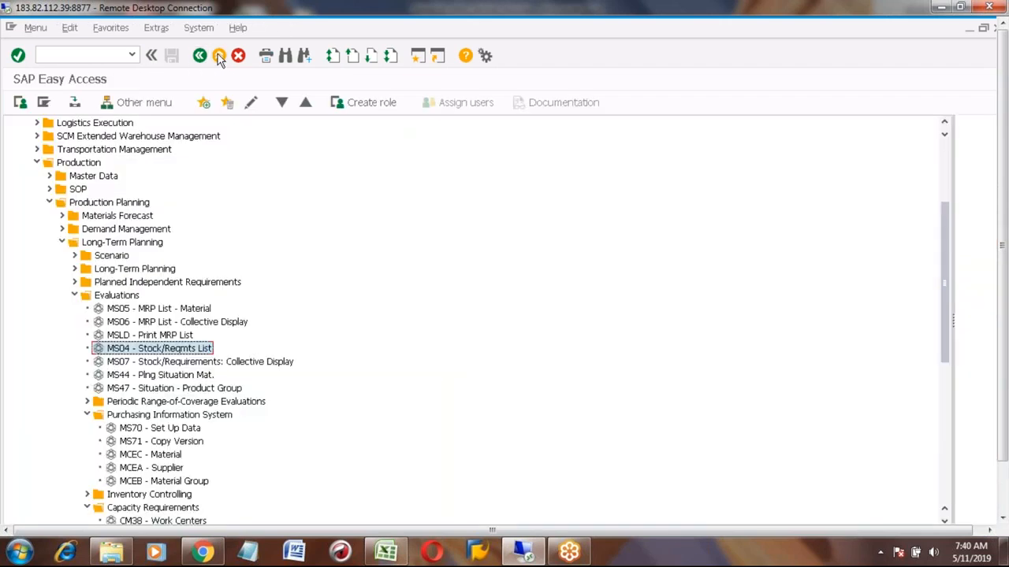
# - Open the operative stock/requirements list with transaction MD04 for HONDA_CAR1 in plant 7777
pyautogui.click(104, 54)
pyautogui.write('MS04')
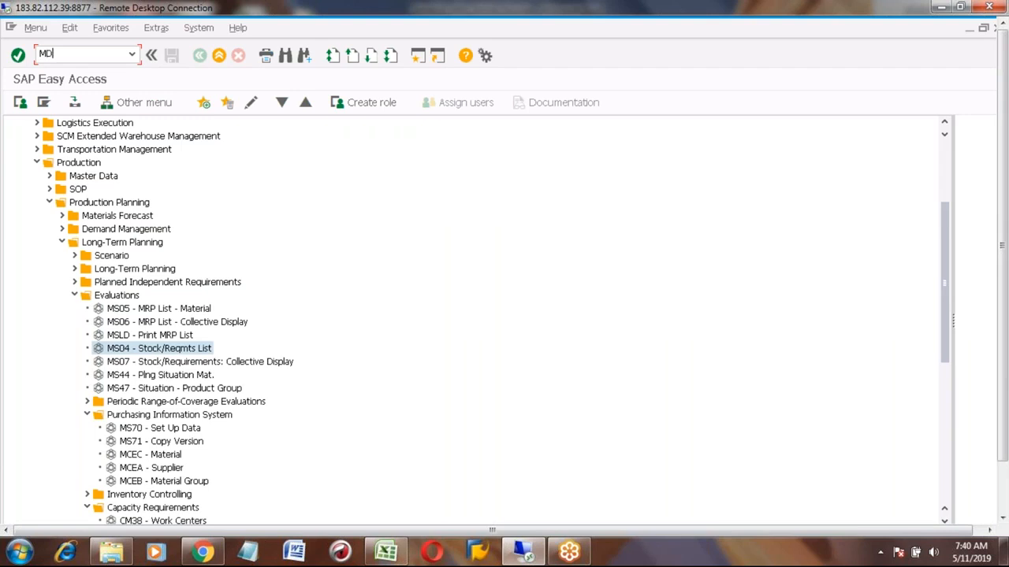
pyautogui.press('Return')
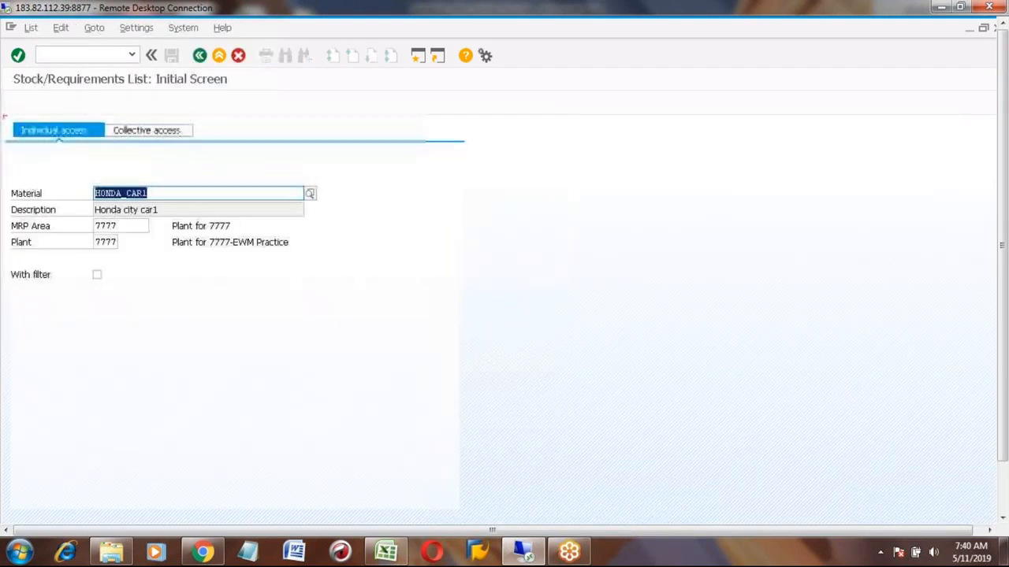
pyautogui.press('Return')
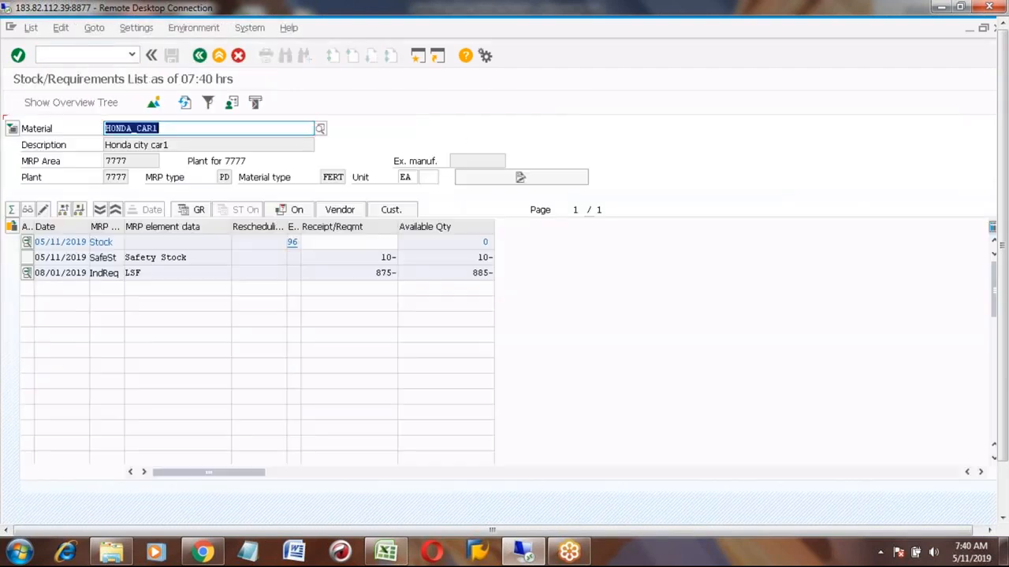
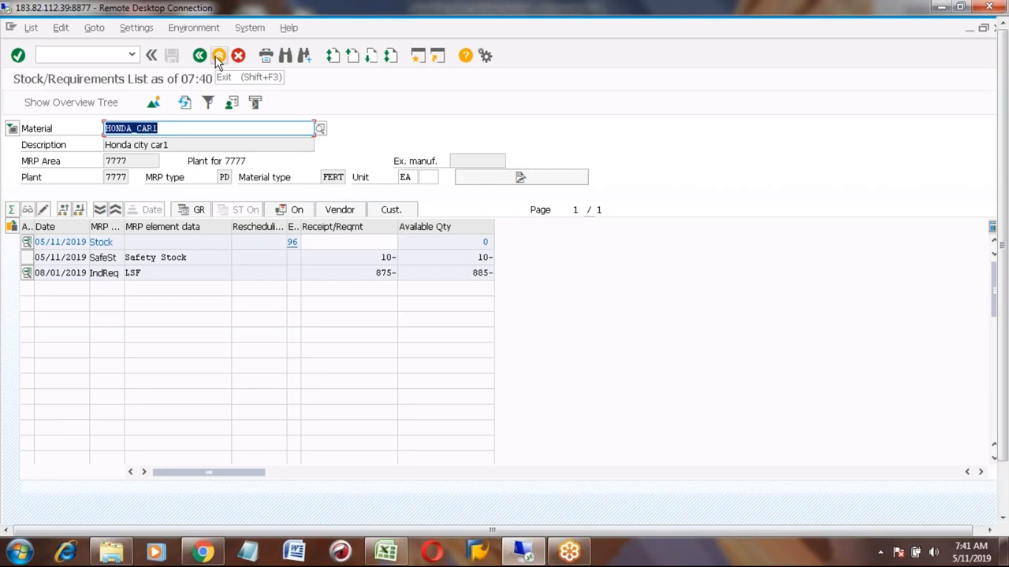
# - Leave the operative list and open the long-term stock/requirements list (MS04) for HONDA_CAR1 in scenario 100
pyautogui.click(217, 57)
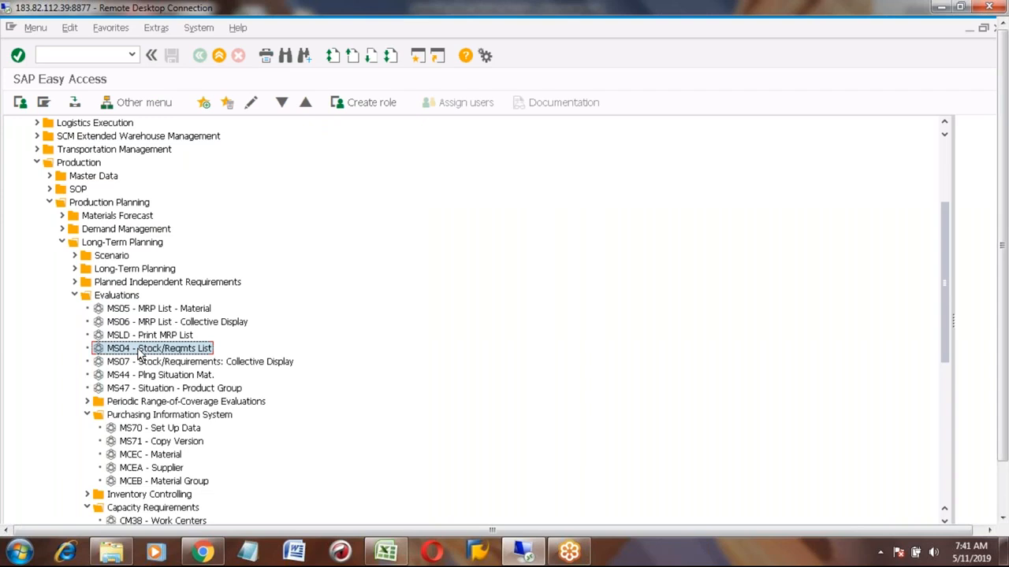
pyautogui.doubleClick(141, 350)
pyautogui.press('Return')
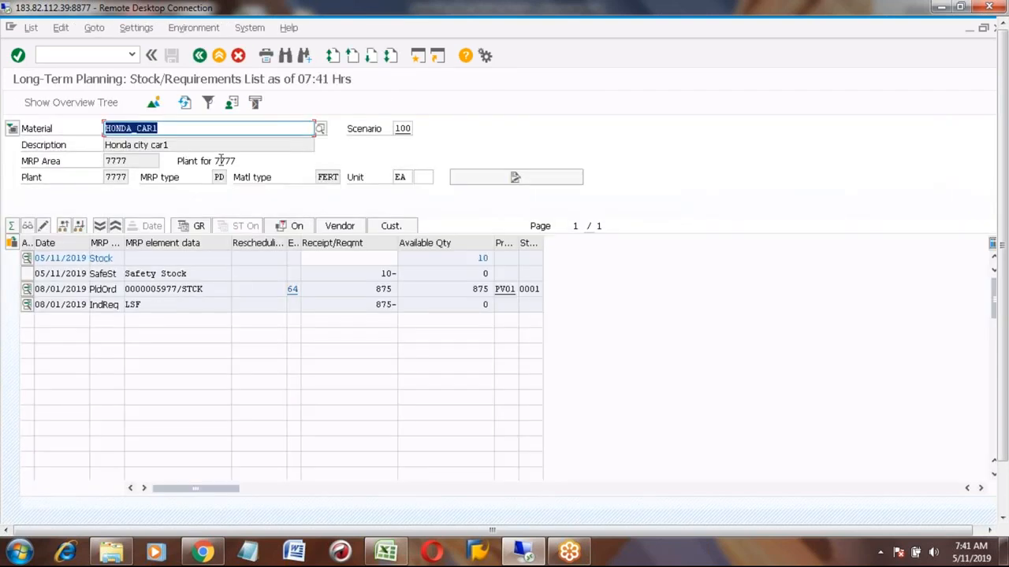
# - Display the long-term stock/requirements list for HONDA_TYRE and examine its simulated requirement from HONDA_CAR1
pyautogui.click(175, 128)
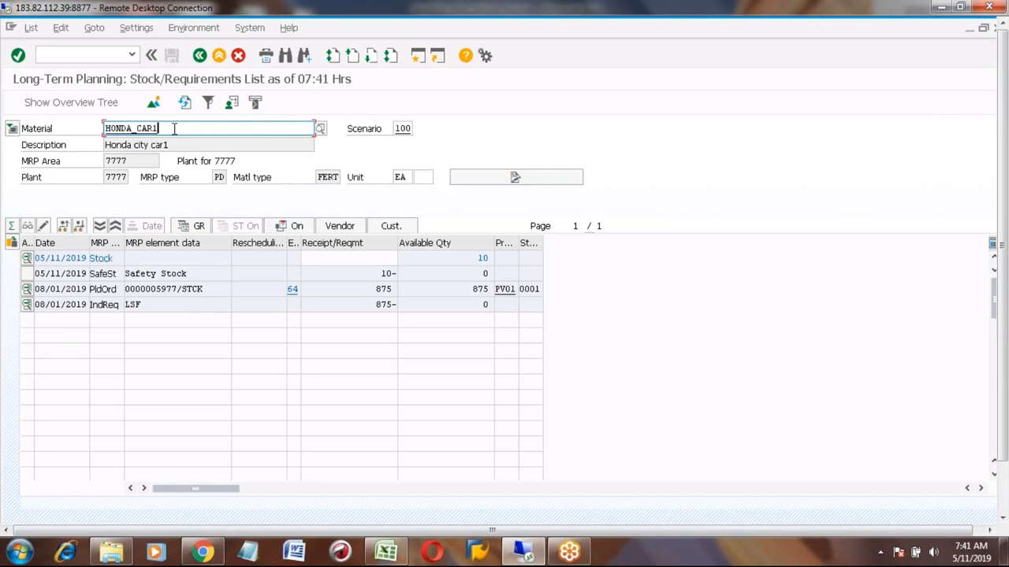
pyautogui.press('BackSpace')
pyautogui.press('BackSpace')
pyautogui.press('BackSpace')
pyautogui.press('BackSpace')
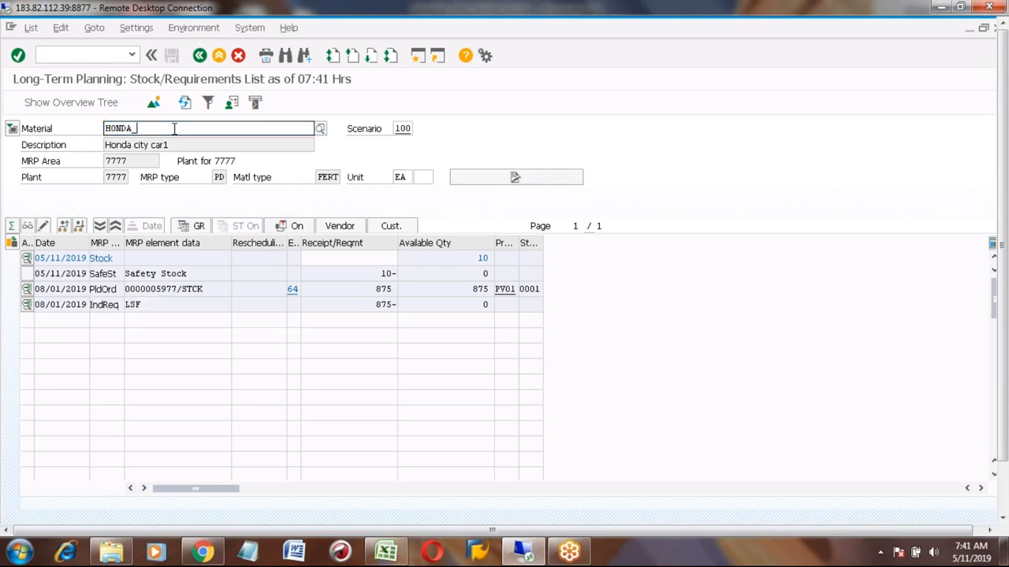
pyautogui.write('TYRE')
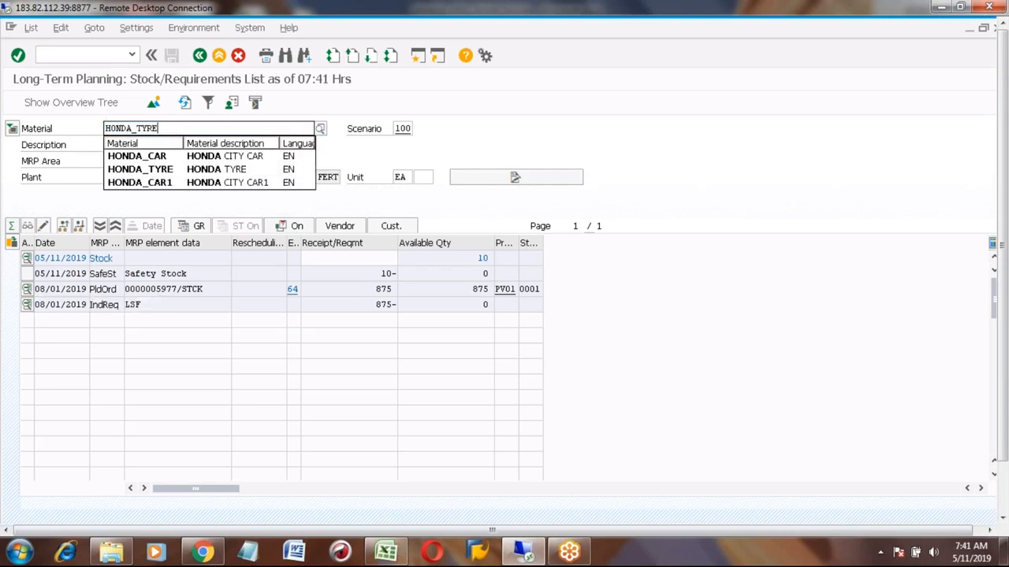
pyautogui.press('Return')
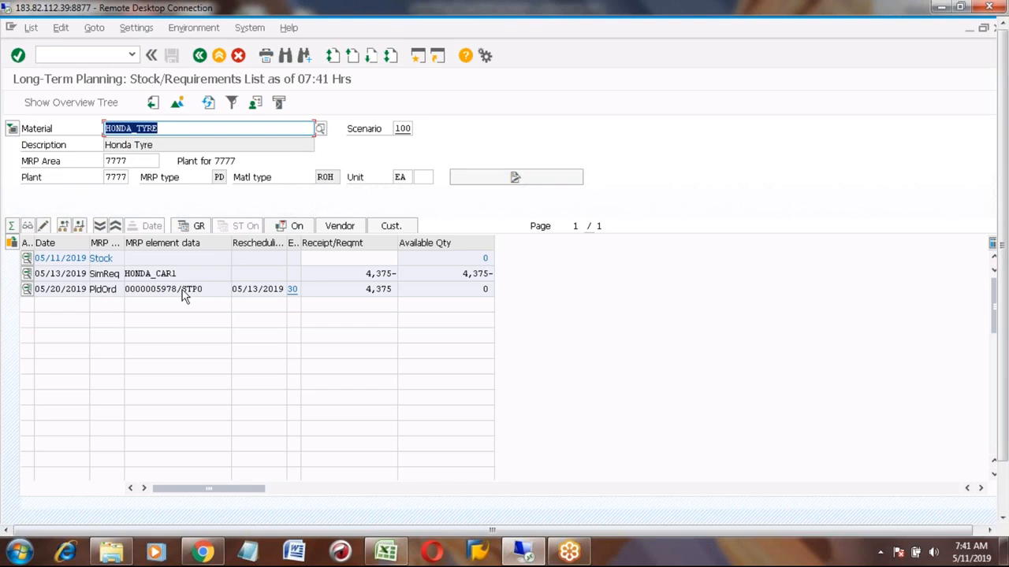
pyautogui.click(161, 273)
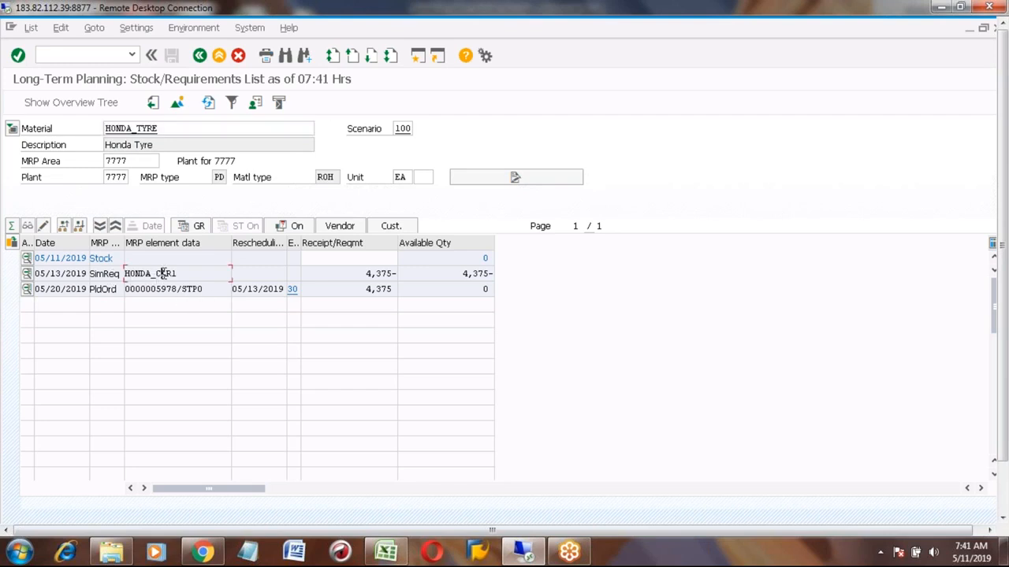
pyautogui.click(365, 274)
pyautogui.click(146, 273)
pyautogui.click(111, 273)
# - Switch to the spreadsheet and review the long-term planning notes and documented process steps
pyautogui.click(386, 552)
pyautogui.click(194, 233)
pyautogui.press('Up')
pyautogui.press('Up')
pyautogui.press('Up')
pyautogui.press('Up')
pyautogui.press('Up')
pyautogui.press('Up')
pyautogui.press('Up')
pyautogui.press('Up')
pyautogui.press('Up')
pyautogui.press('Up')
pyautogui.press('Up')
pyautogui.press('Up')
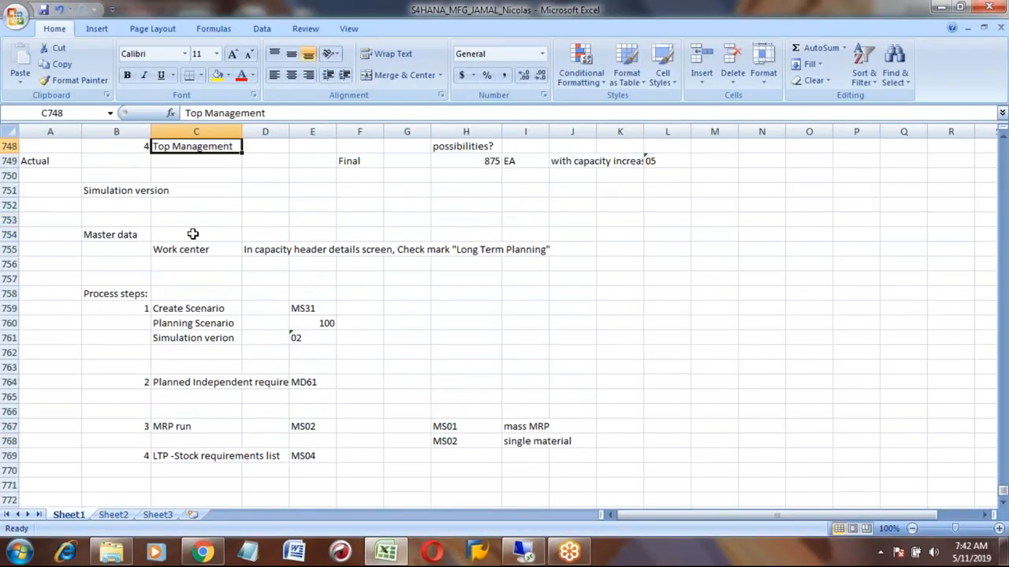
pyautogui.press('Down')
pyautogui.press('Down')
pyautogui.press('Down')
pyautogui.press('Up')
pyautogui.press('Up')
pyautogui.press('Up')
pyautogui.press('Up')
pyautogui.press('Up')
pyautogui.press('Up')
pyautogui.press('Up')
pyautogui.press('Up')
pyautogui.press('Up')
pyautogui.press('Up')
pyautogui.press('Up')
pyautogui.press('Up')
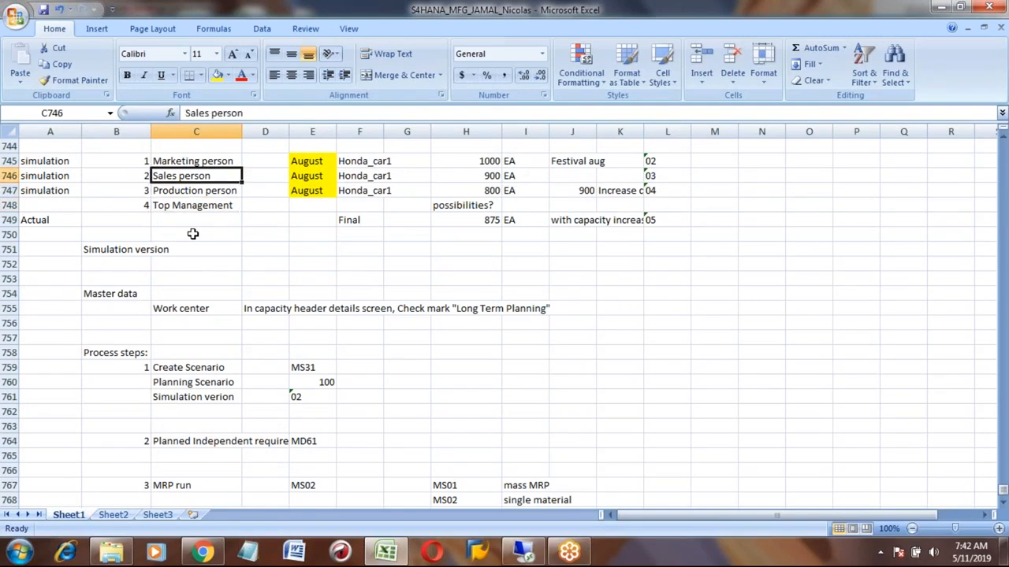
pyautogui.press('Up')
pyautogui.press('Up')
pyautogui.press('Down')
pyautogui.press('Down')
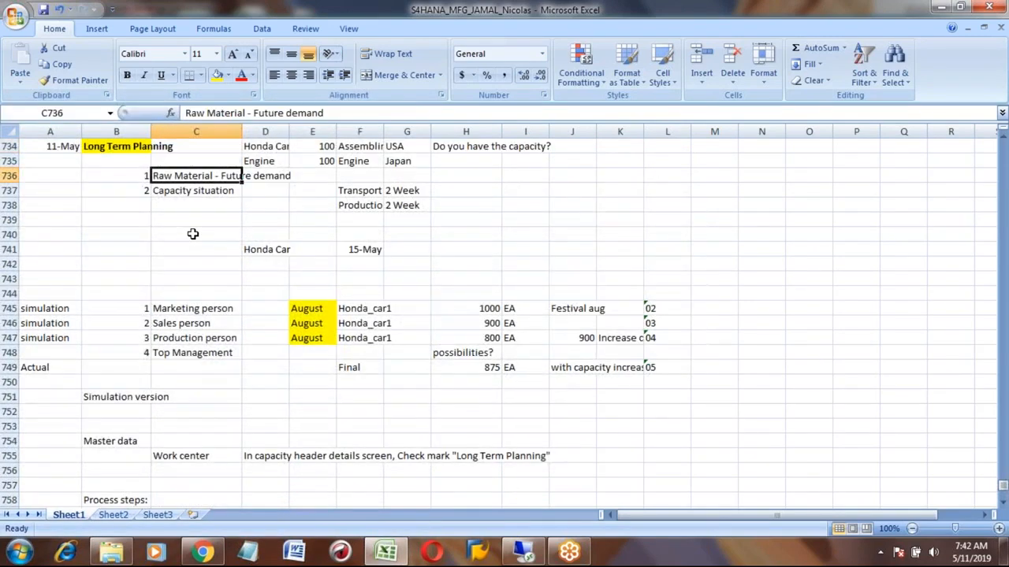
pyautogui.click(218, 79)
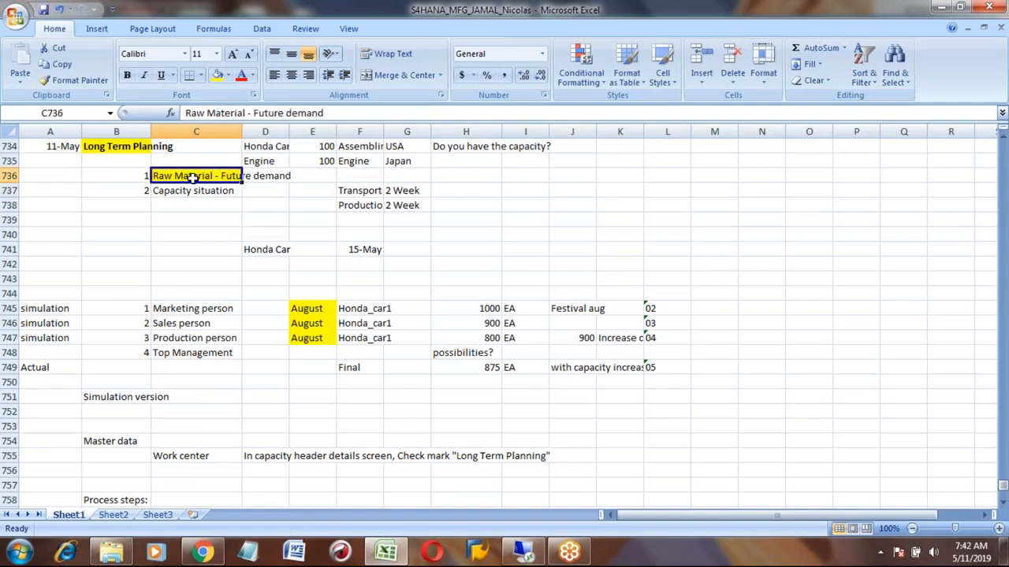
pyautogui.press('Down')
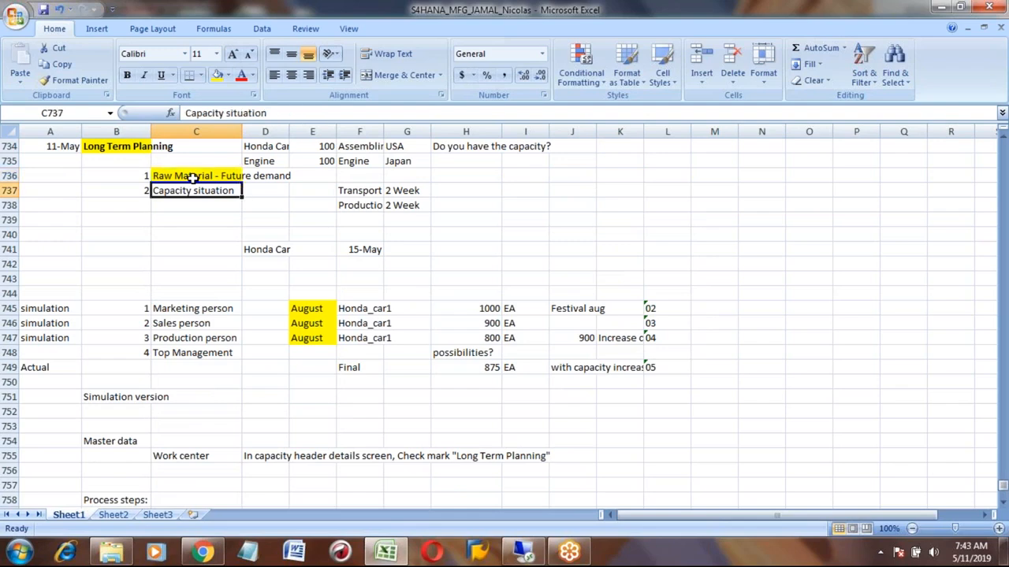
pyautogui.press('Down')
pyautogui.press('Down')
pyautogui.press('Down')
pyautogui.press('Down')
pyautogui.press('Down')
pyautogui.press('Down')
pyautogui.press('Down')
pyautogui.press('Down')
pyautogui.press('Down')
pyautogui.press('Down')
pyautogui.press('Down')
pyautogui.press('Down')
pyautogui.press('Down')
pyautogui.press('Down')
pyautogui.press('Down')
pyautogui.press('Down')
pyautogui.press('Down')
pyautogui.press('Down')
pyautogui.press('Down')
pyautogui.press('Down')
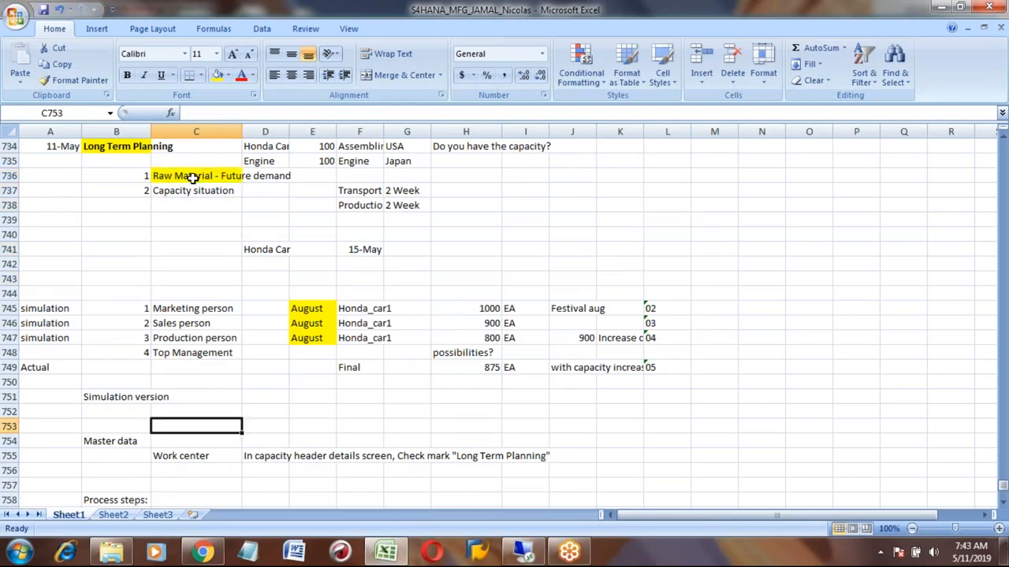
pyautogui.press('Down')
pyautogui.press('Down')
pyautogui.press('Down')
pyautogui.press('Down')
pyautogui.press('Down')
pyautogui.press('Down')
pyautogui.press('Down')
pyautogui.press('Down')
pyautogui.press('Down')
pyautogui.press('Down')
pyautogui.press('Down')
pyautogui.press('Down')
pyautogui.press('Down')
pyautogui.press('Down')
pyautogui.press('Down')
pyautogui.press('Down')
pyautogui.press('Down')
pyautogui.press('Down')
pyautogui.press('Down')
pyautogui.press('Down')
pyautogui.press('Up')
pyautogui.press('Up')
pyautogui.press('Up')
pyautogui.press('Up')
pyautogui.press('Up')
pyautogui.press('Up')
pyautogui.press('Up')
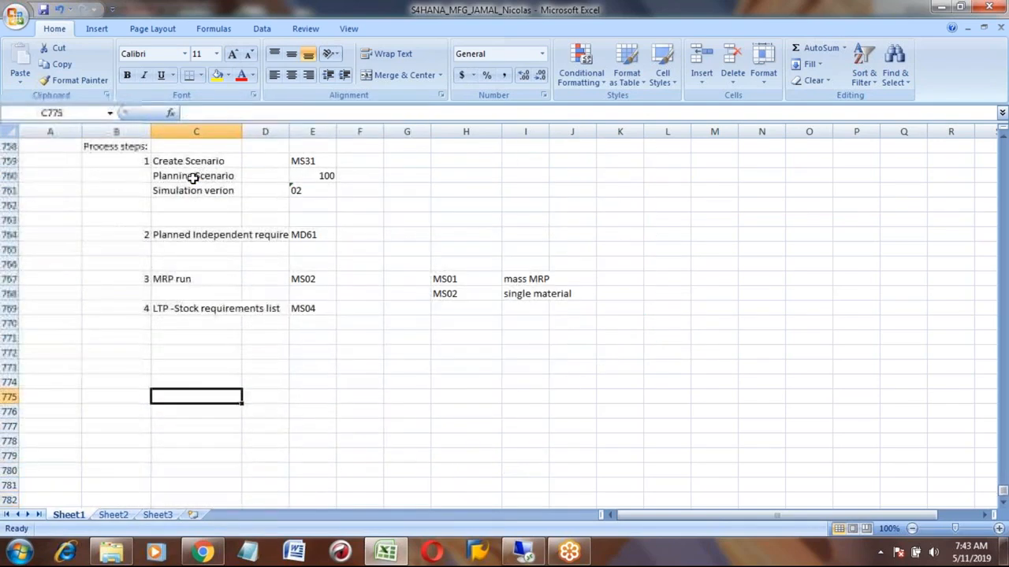
pyautogui.press('Up')
pyautogui.press('Left')
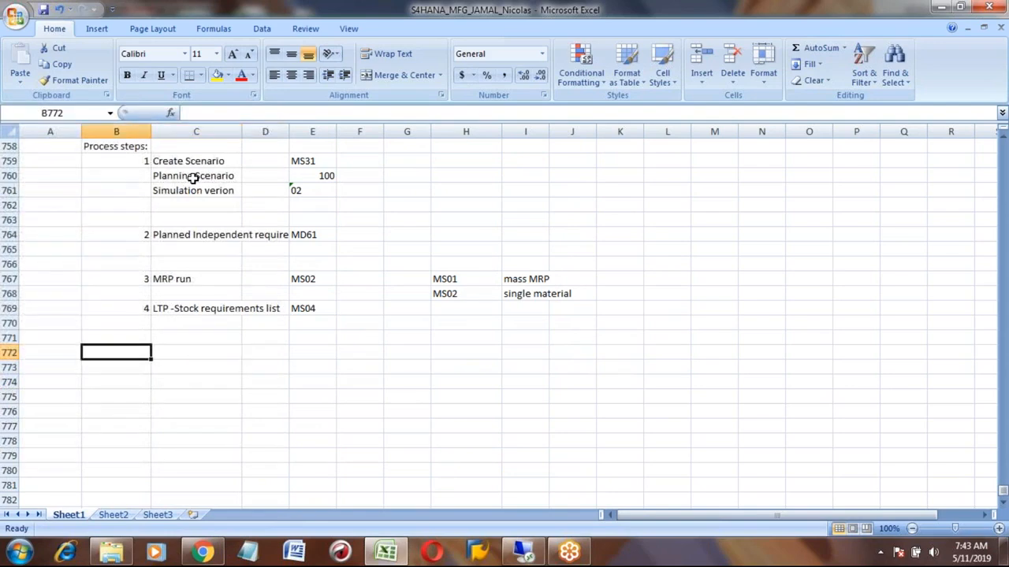
# - Add process step 5, Capacity Evaluation, with transaction CM38 below the previous steps in the spreadsheet
pyautogui.write('5')
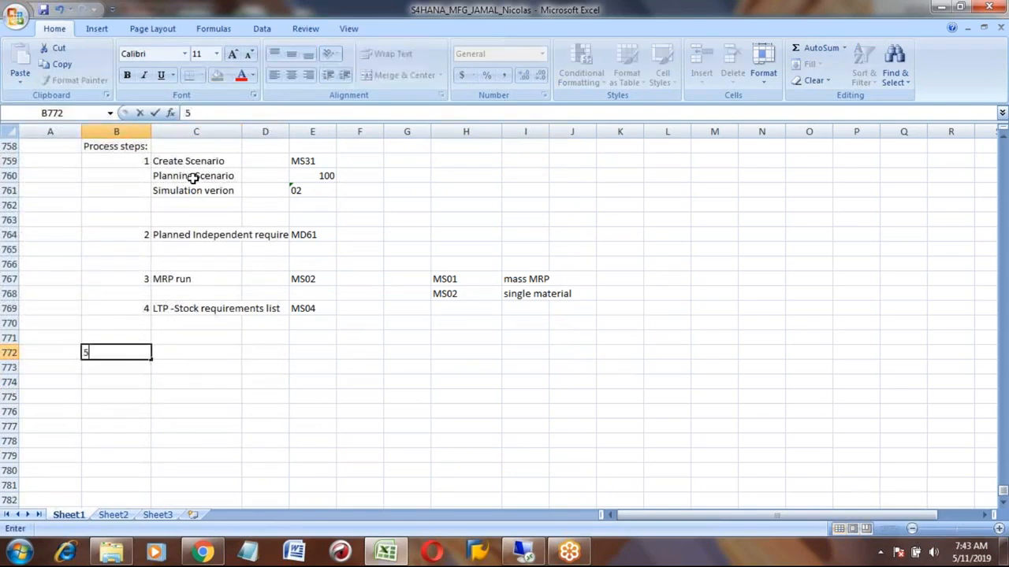
pyautogui.press('Tab')
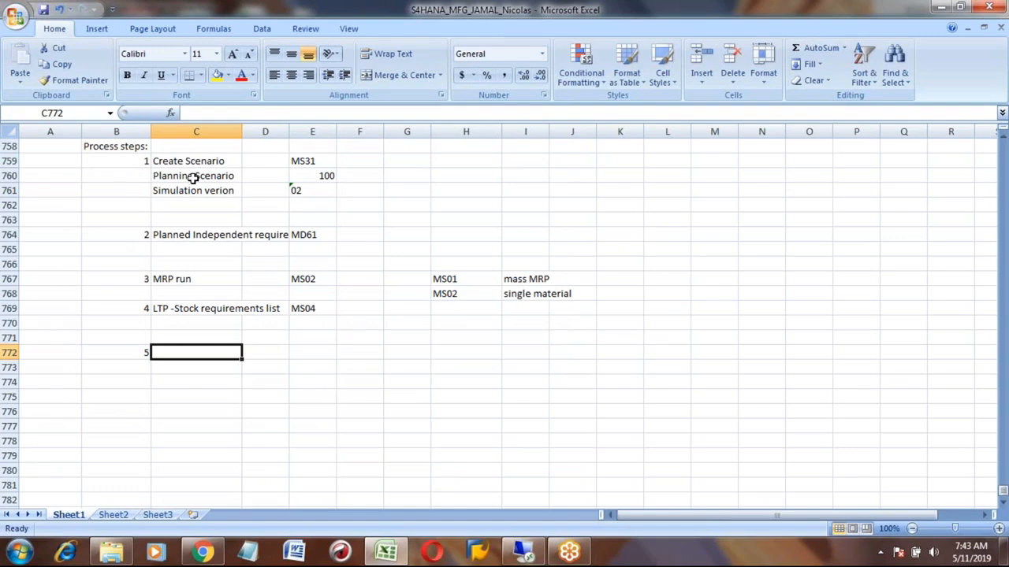
pyautogui.write('Capa')
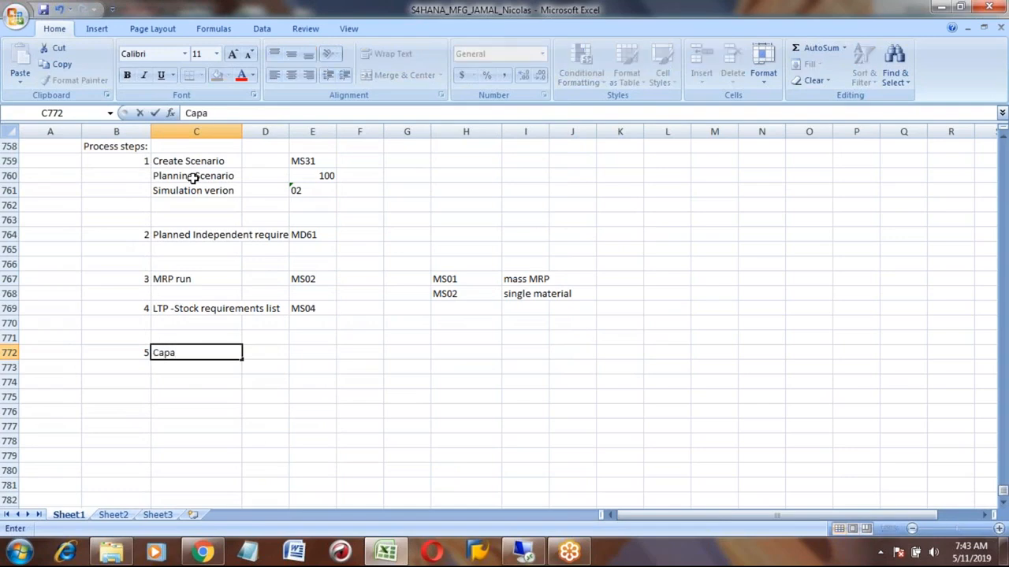
pyautogui.write('city Evaluation')
pyautogui.press('Return')
pyautogui.press('Up')
pyautogui.press('Right')
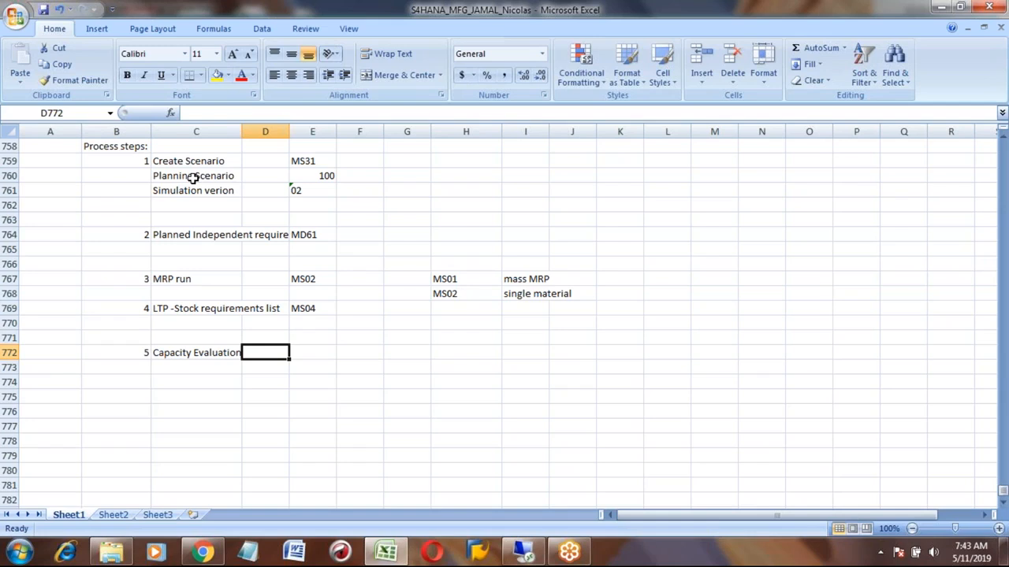
pyautogui.press('Left')
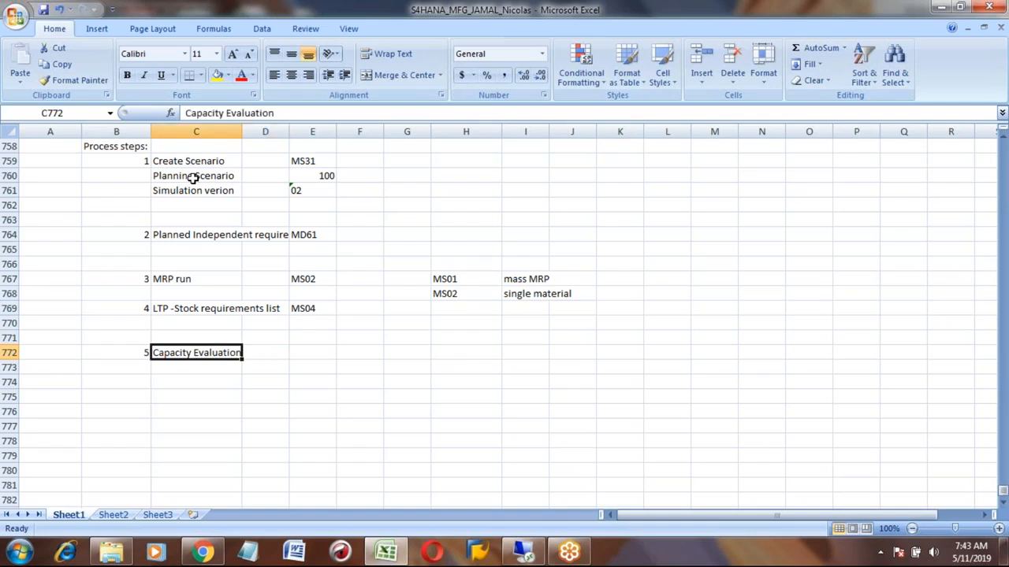
pyautogui.press('Right')
pyautogui.press('Right')
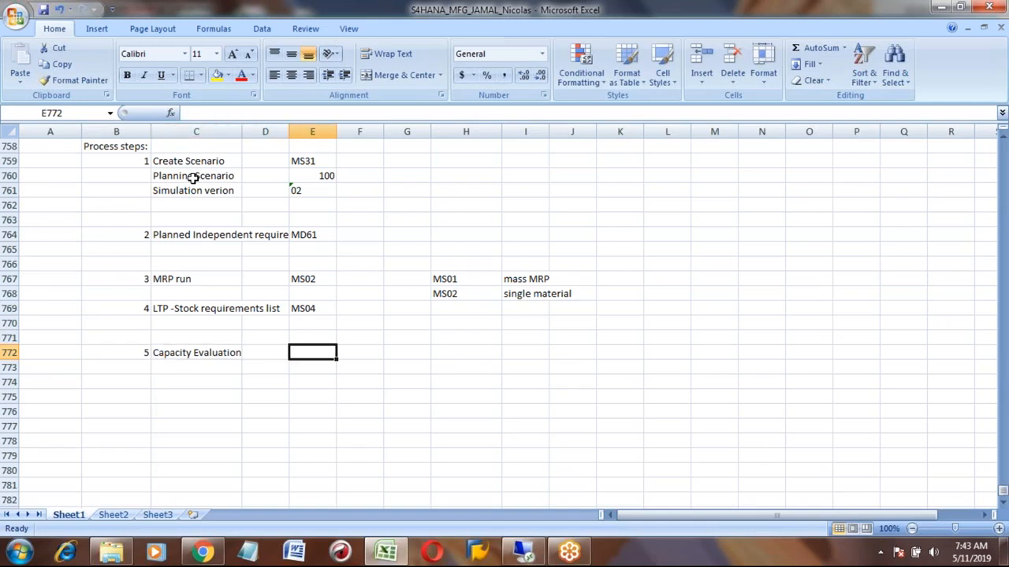
pyautogui.write('CM38')
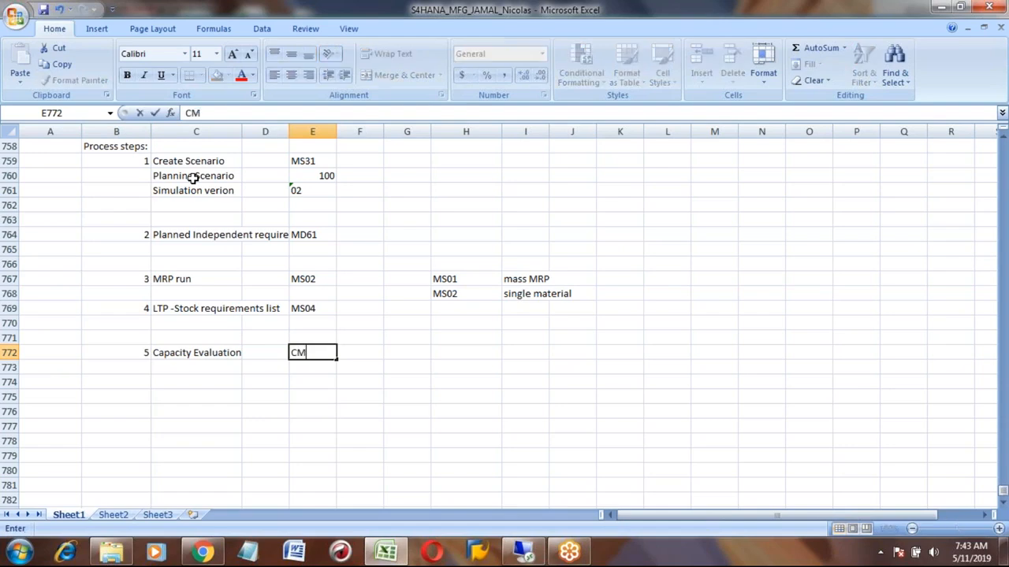
pyautogui.press('Return')
pyautogui.press('Up')
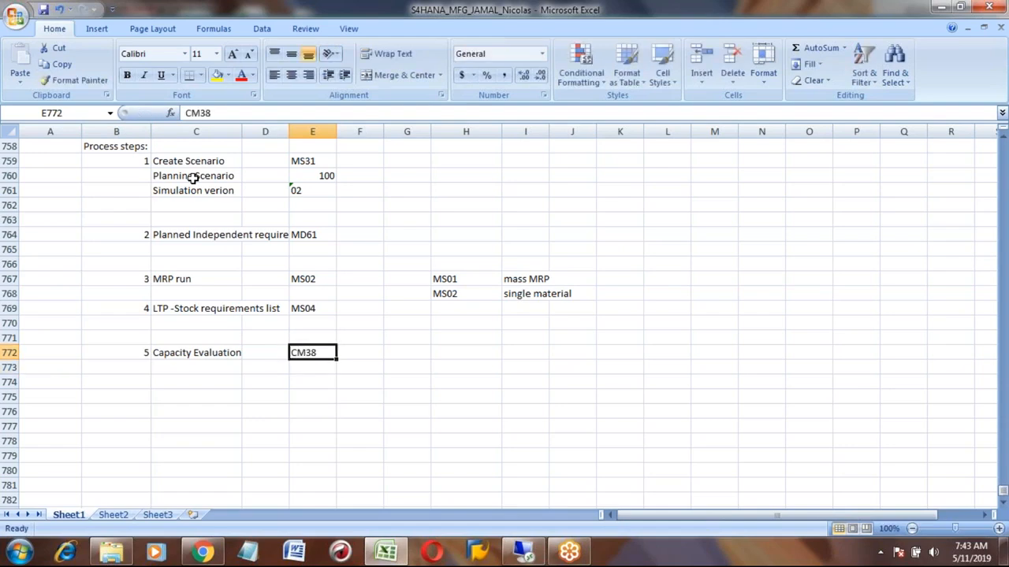
pyautogui.press('Left')
pyautogui.press('Left')
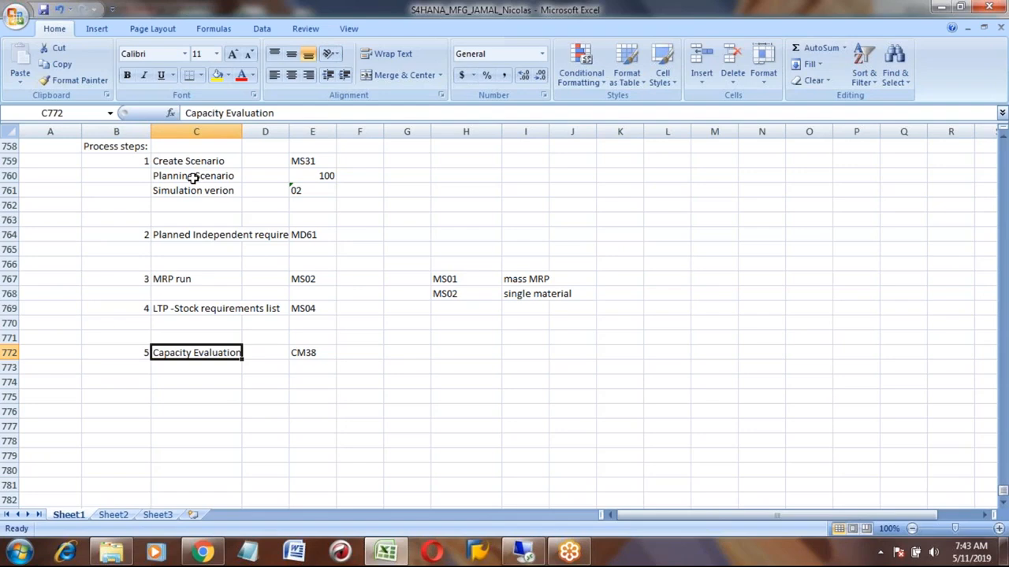
# - Return to SAP and open CM38 - Work Centers from the Long-Term Planning capacity requirements evaluations
pyautogui.click(518, 558)
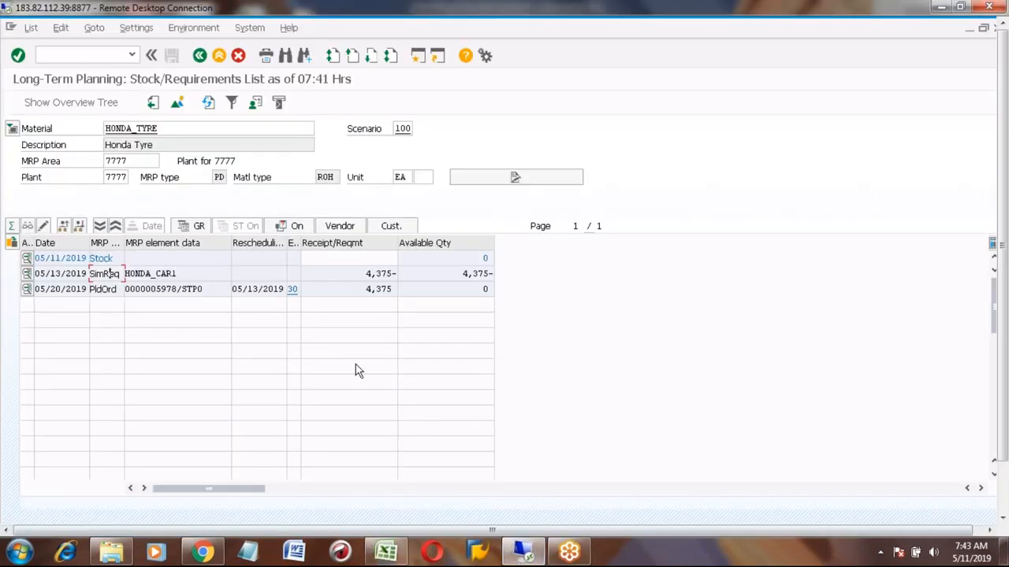
pyautogui.click(200, 56)
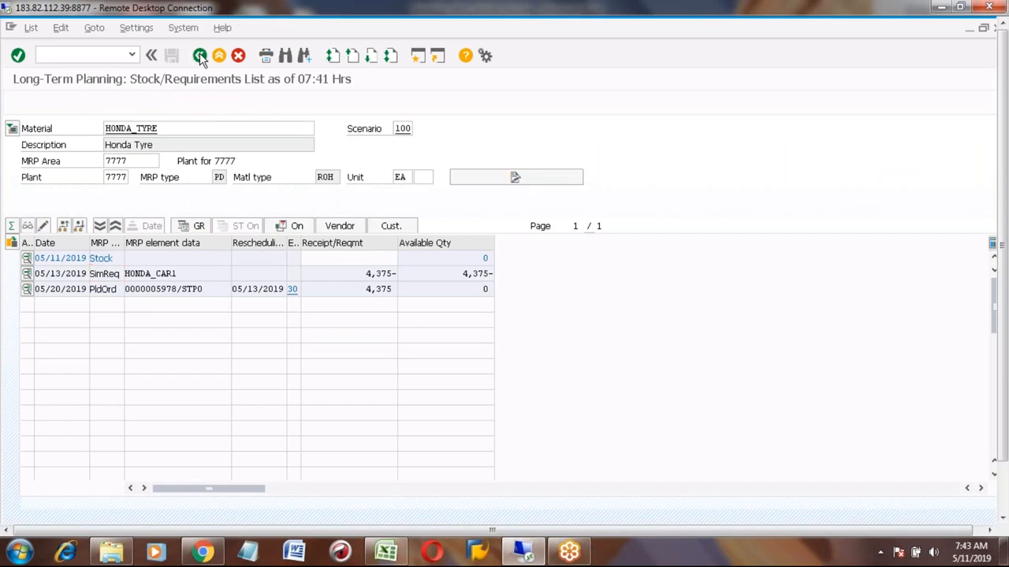
pyautogui.click(200, 56)
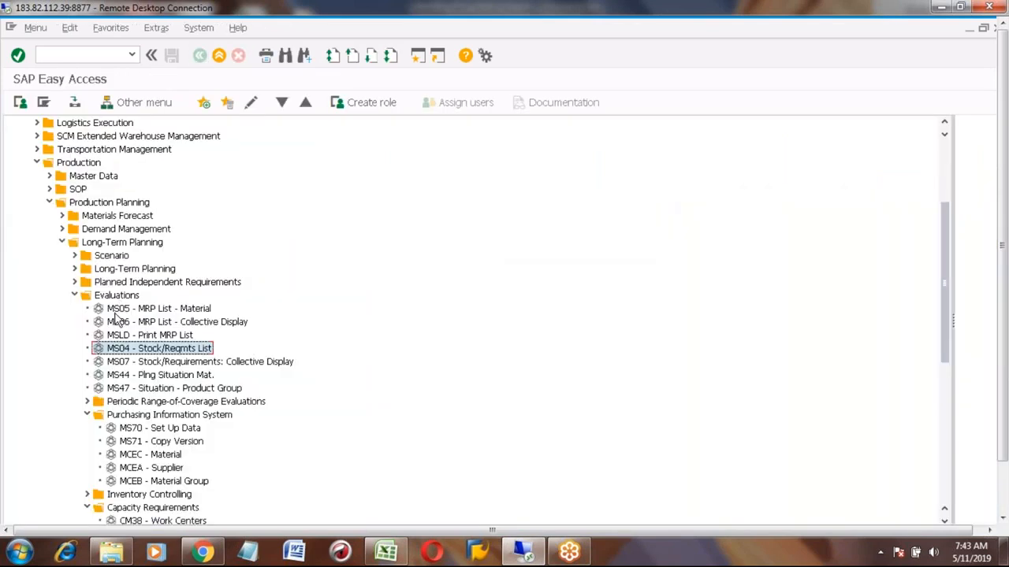
pyautogui.click(75, 294)
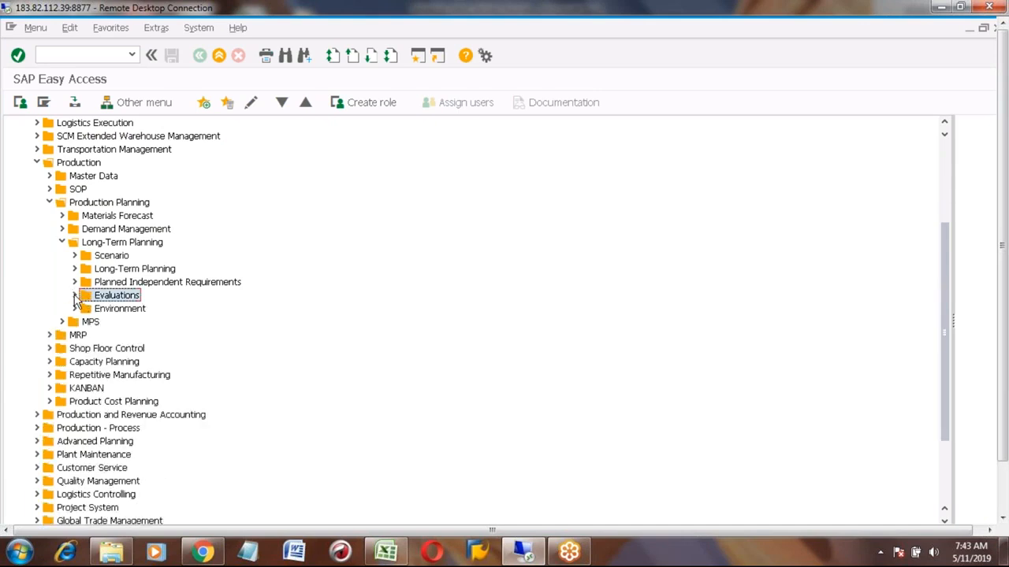
pyautogui.click(75, 295)
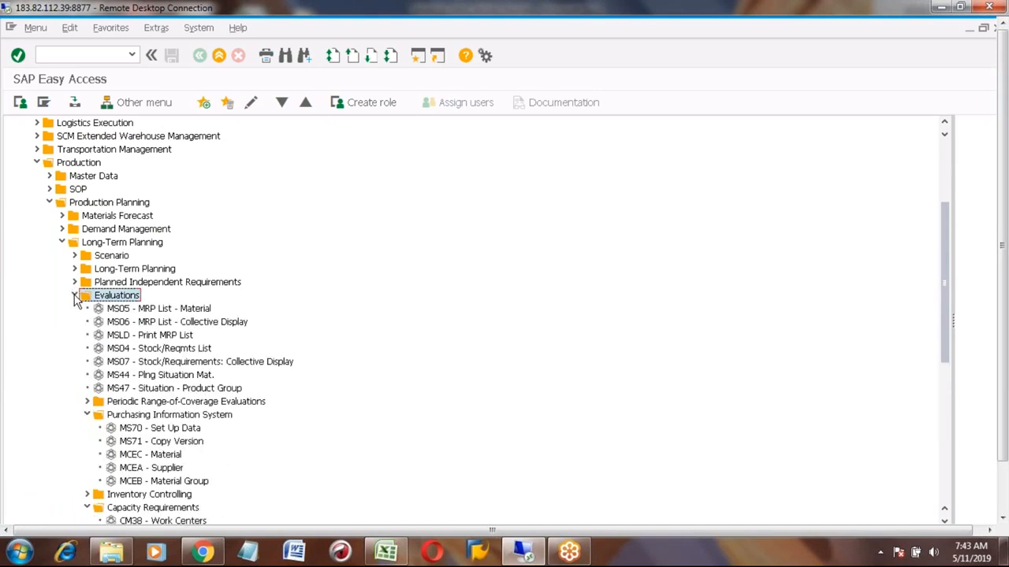
pyautogui.click(87, 415)
pyautogui.click(140, 455)
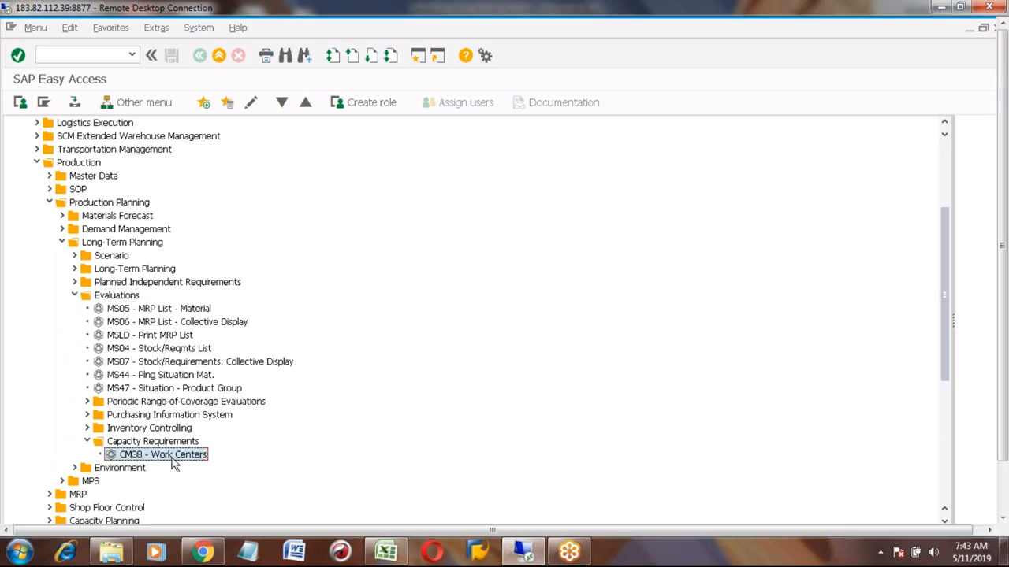
pyautogui.click(165, 443)
pyautogui.click(165, 457)
pyautogui.doubleClick(161, 458)
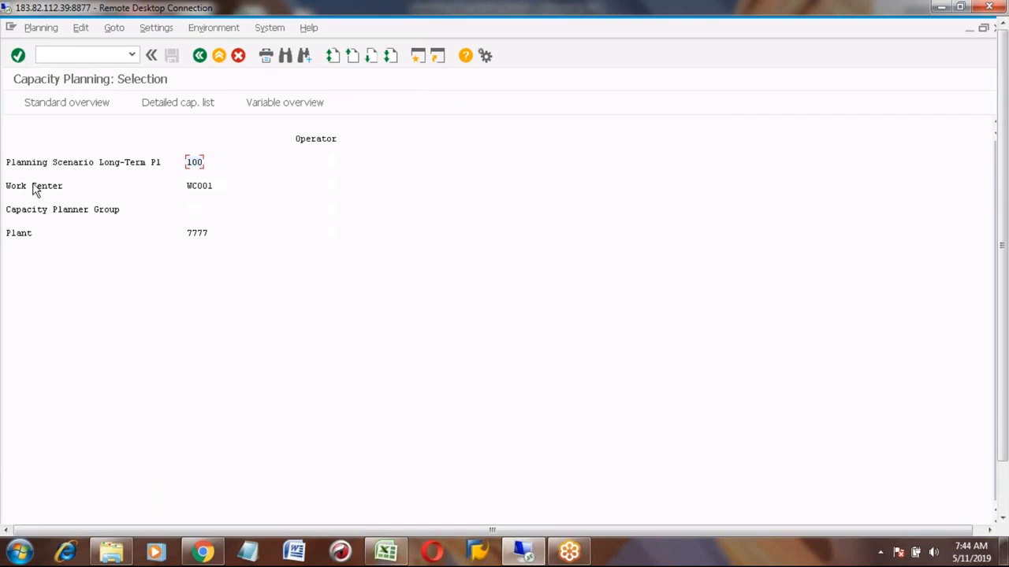
# - Run the capacity evaluation for planning scenario 100, work center WC001 and plant 7777
pyautogui.click(198, 233)
pyautogui.click(71, 163)
pyautogui.click(194, 162)
pyautogui.click(197, 186)
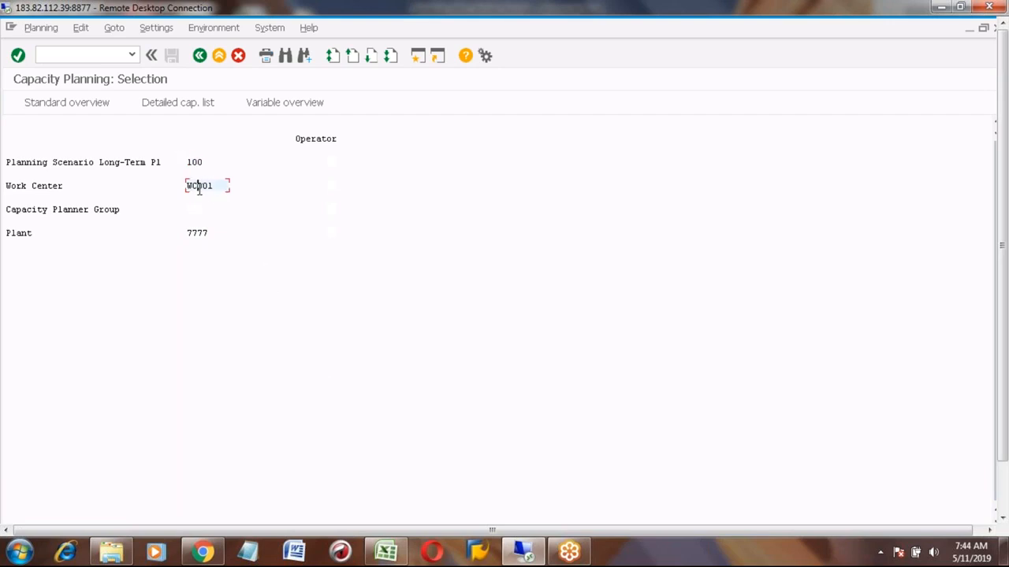
pyautogui.click(196, 233)
pyautogui.press('Return')
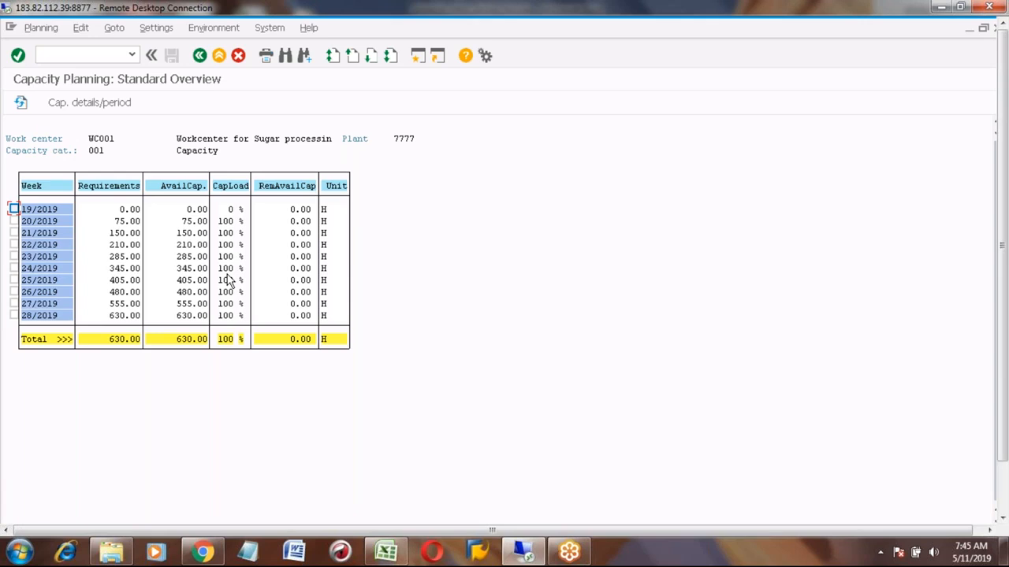
# - Display the capacity details for week 26/2019, then return to the standard overview
pyautogui.click(97, 107)
pyautogui.click(15, 292)
pyautogui.click(93, 101)
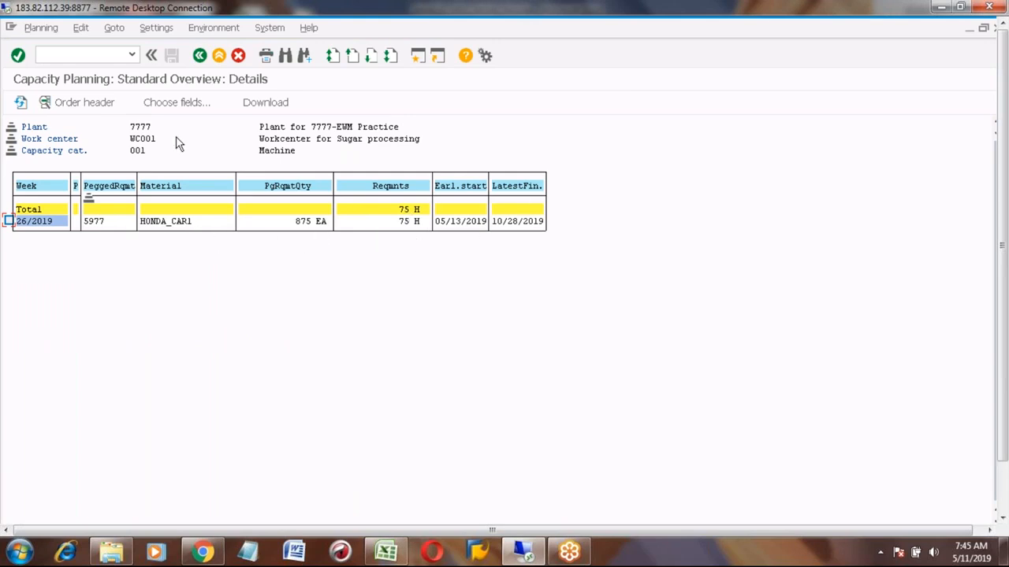
pyautogui.click(200, 56)
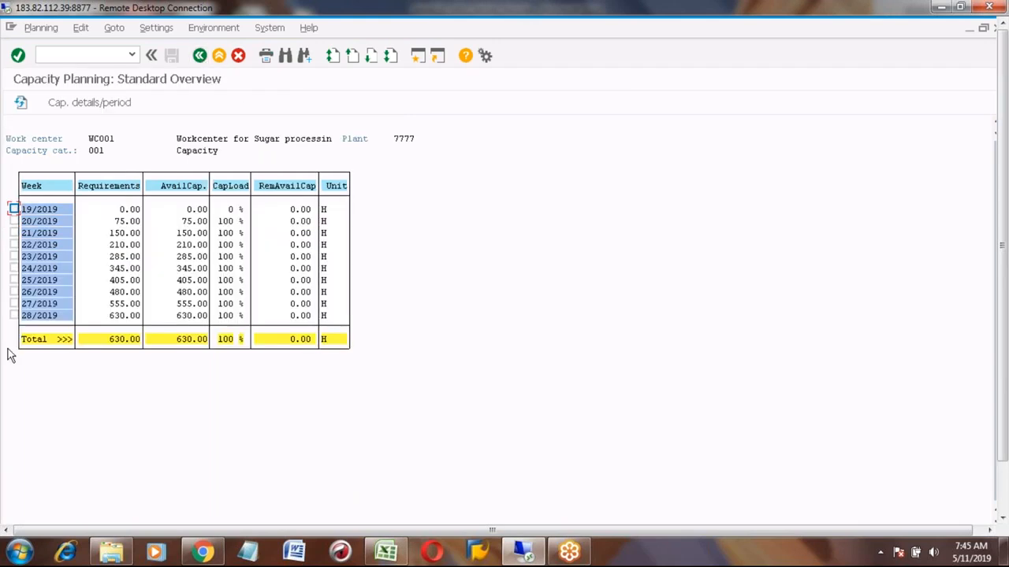
# - Display the capacity details for week 28/2019, then return to the standard overview
pyautogui.click(14, 315)
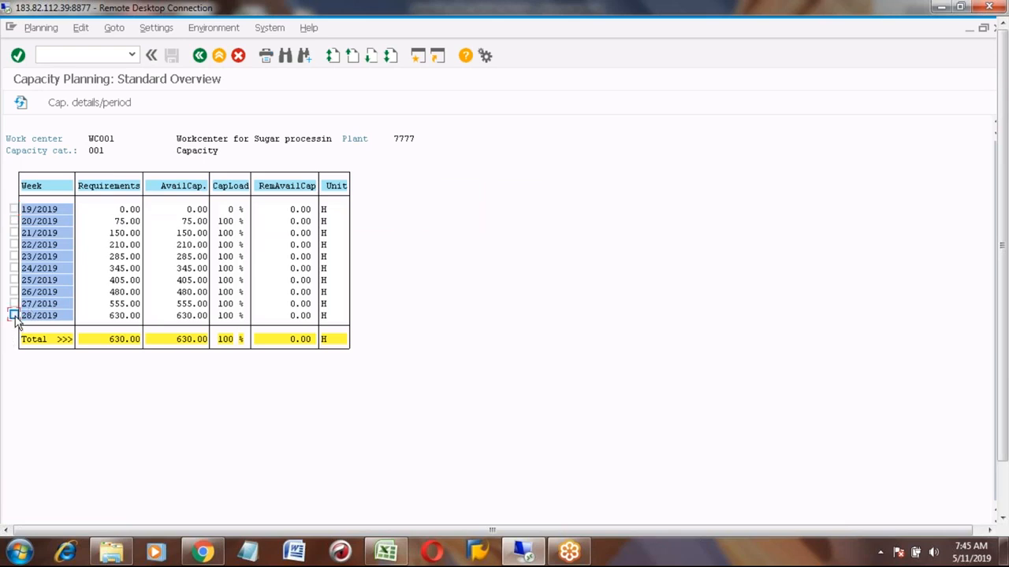
pyautogui.click(89, 104)
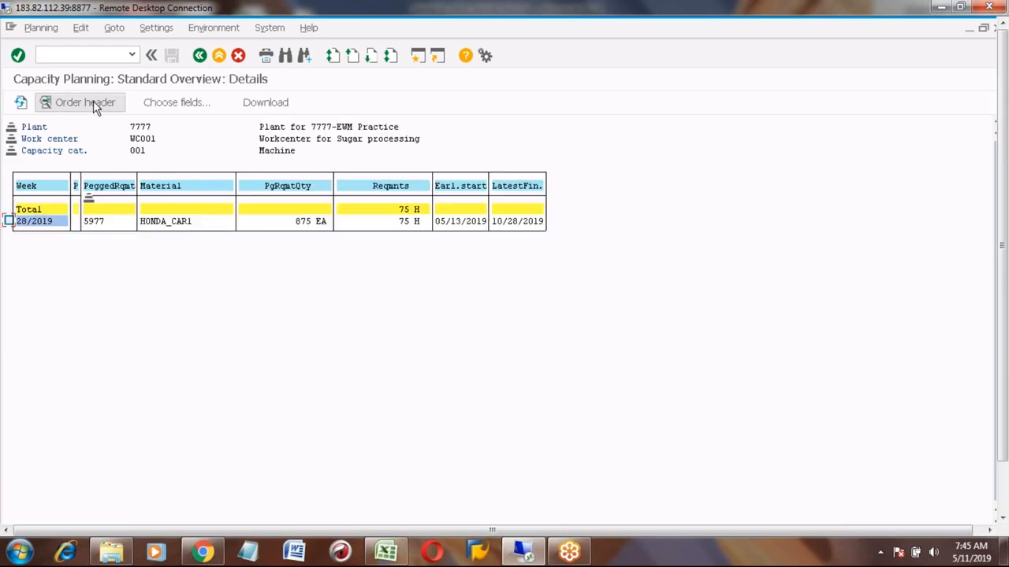
pyautogui.click(200, 57)
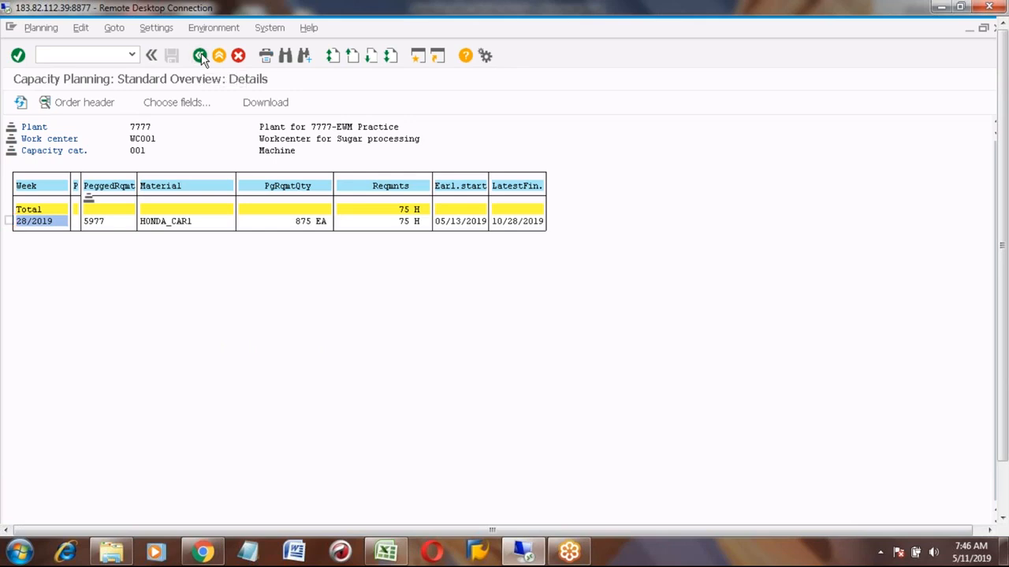
pyautogui.click(154, 28)
pyautogui.moveTo(184, 64)
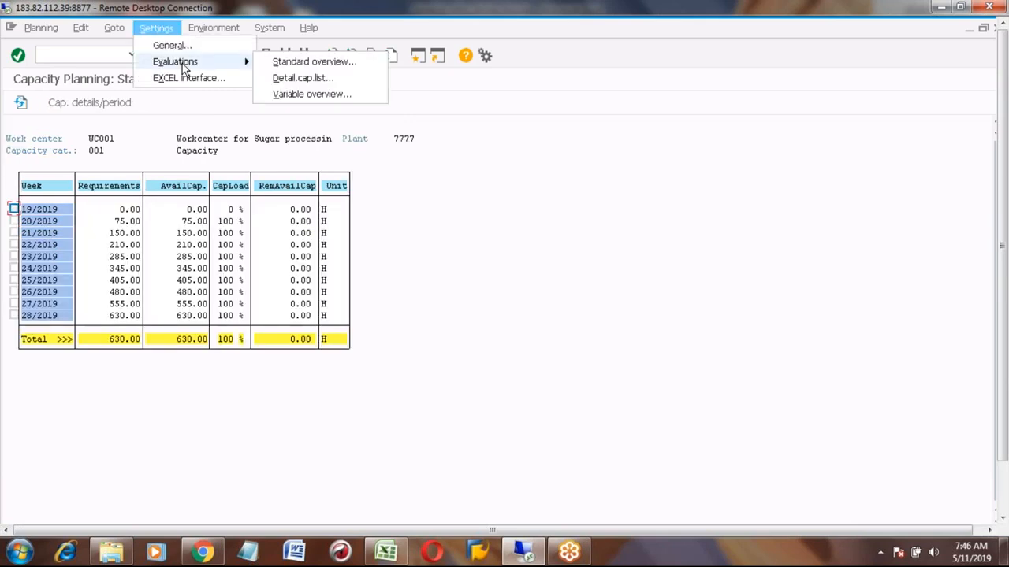
pyautogui.click(290, 63)
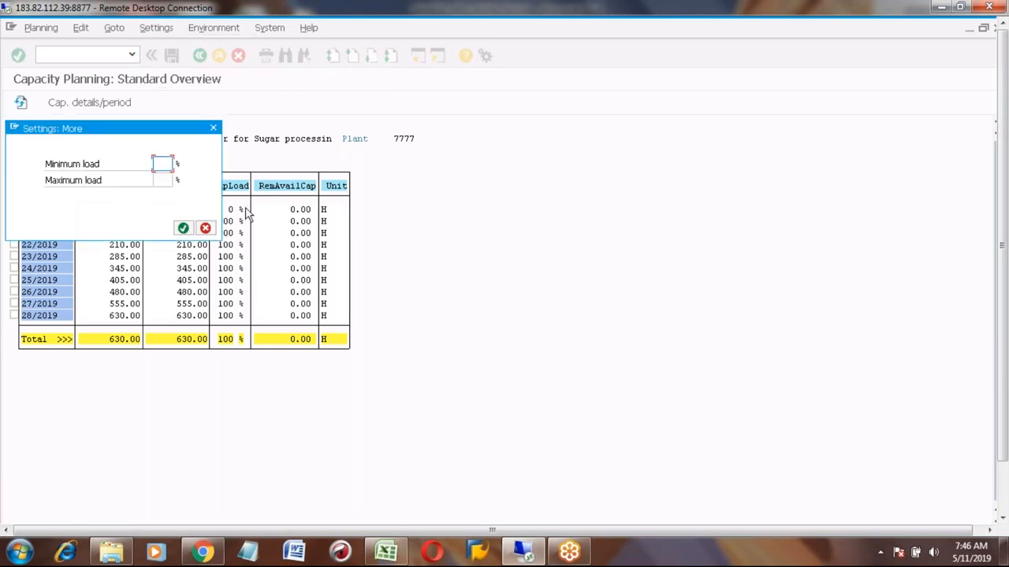
pyautogui.click(213, 128)
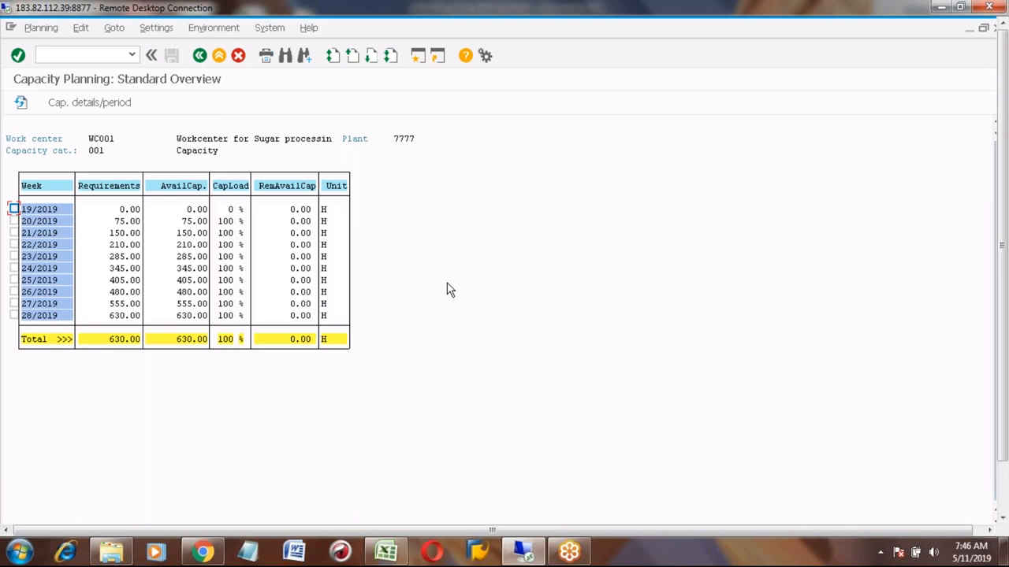
# - Reopen the capacity details for week 28/2019 and go back to the standard overview
pyautogui.click(14, 315)
pyautogui.click(93, 104)
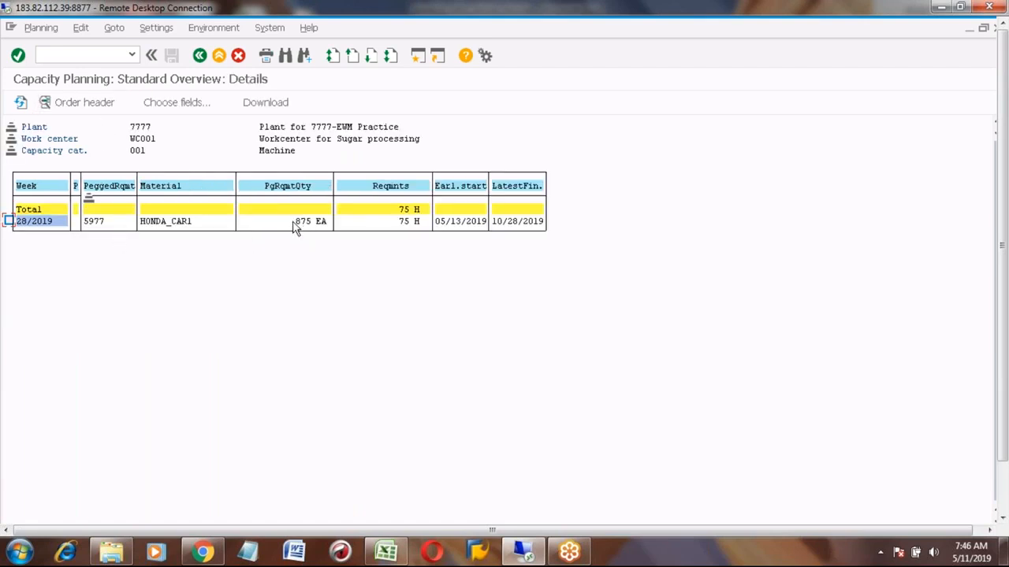
pyautogui.click(199, 55)
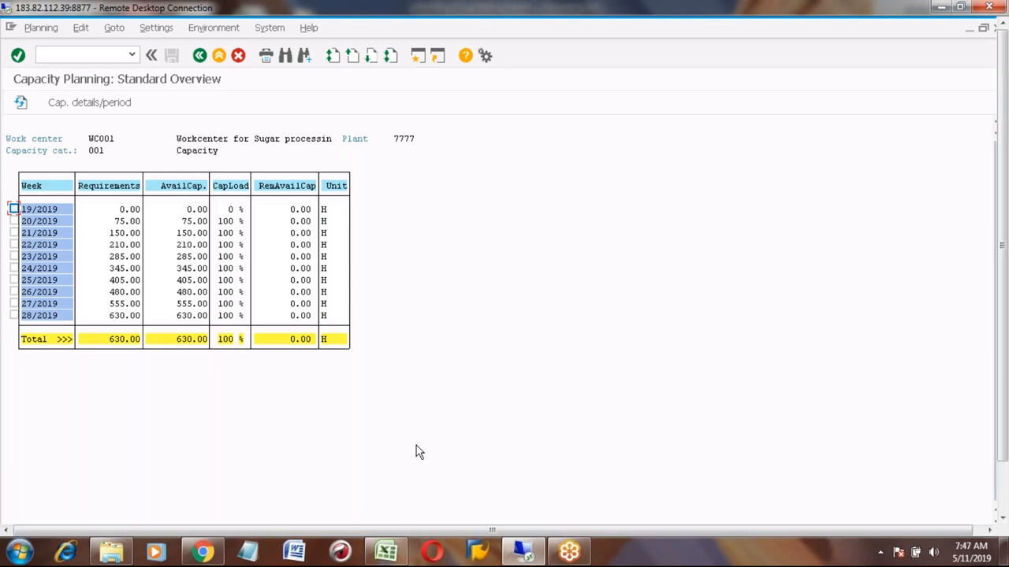
# - Review the documented process steps in the spreadsheet before returning to SAP
pyautogui.click(386, 552)
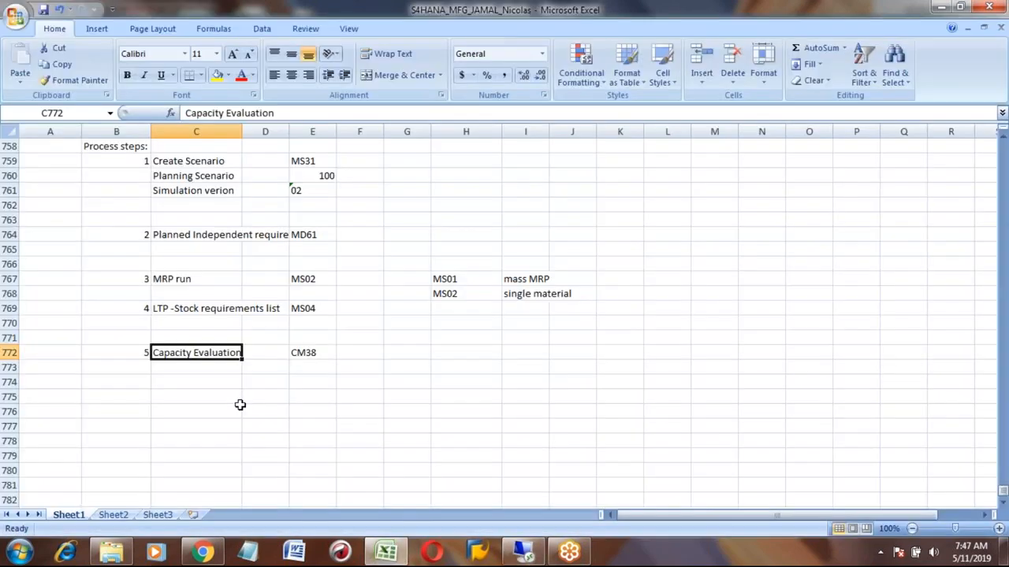
pyautogui.press('Down')
pyautogui.press('Down')
pyautogui.press('Down')
pyautogui.press('Down')
pyautogui.press('Up')
pyautogui.press('Up')
pyautogui.press('Up')
pyautogui.press('Up')
pyautogui.click(523, 552)
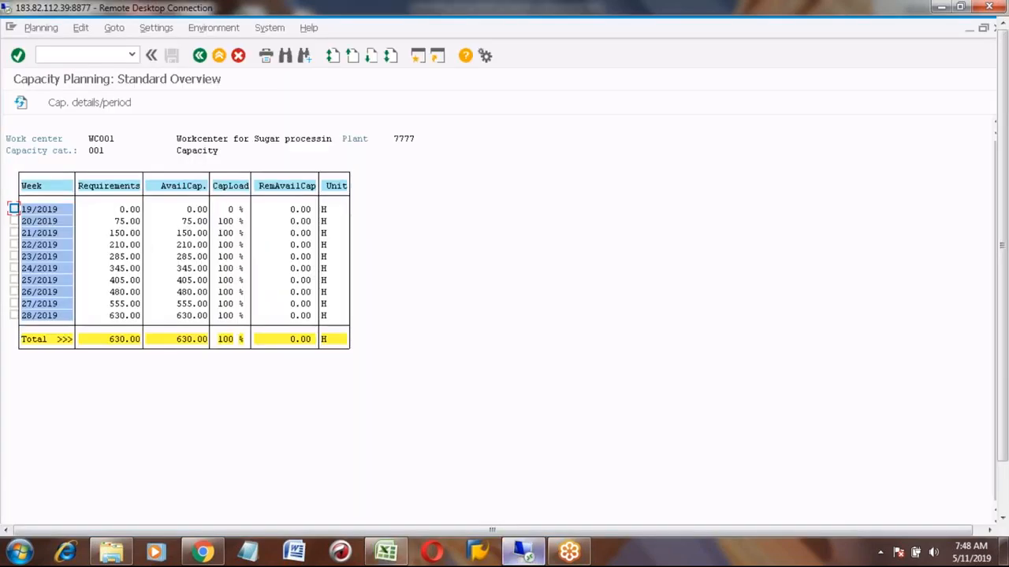
# - Leave the capacity evaluation and open the MD04 stock/requirements list for plant 7777
pyautogui.click(219, 57)
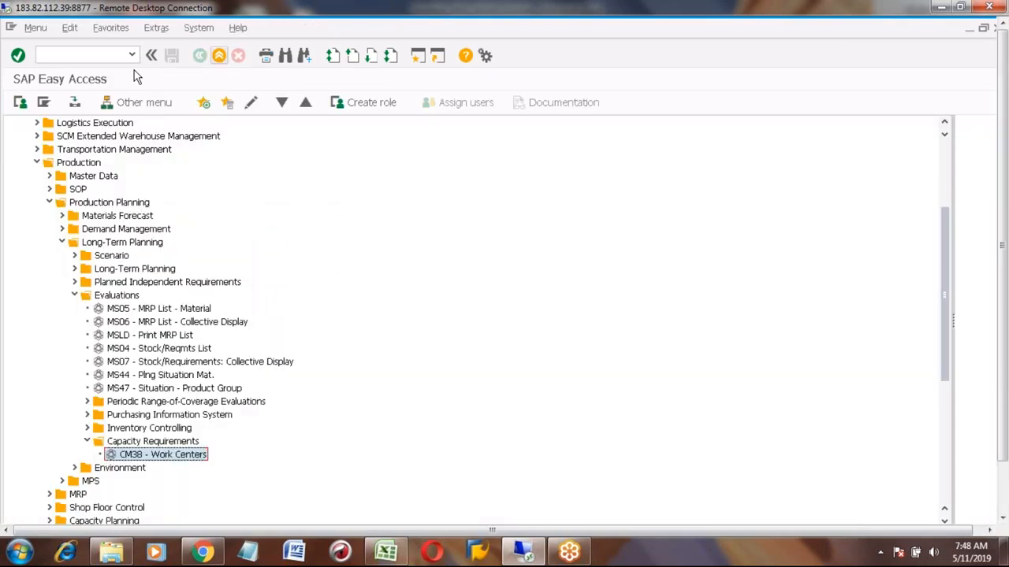
pyautogui.click(98, 53)
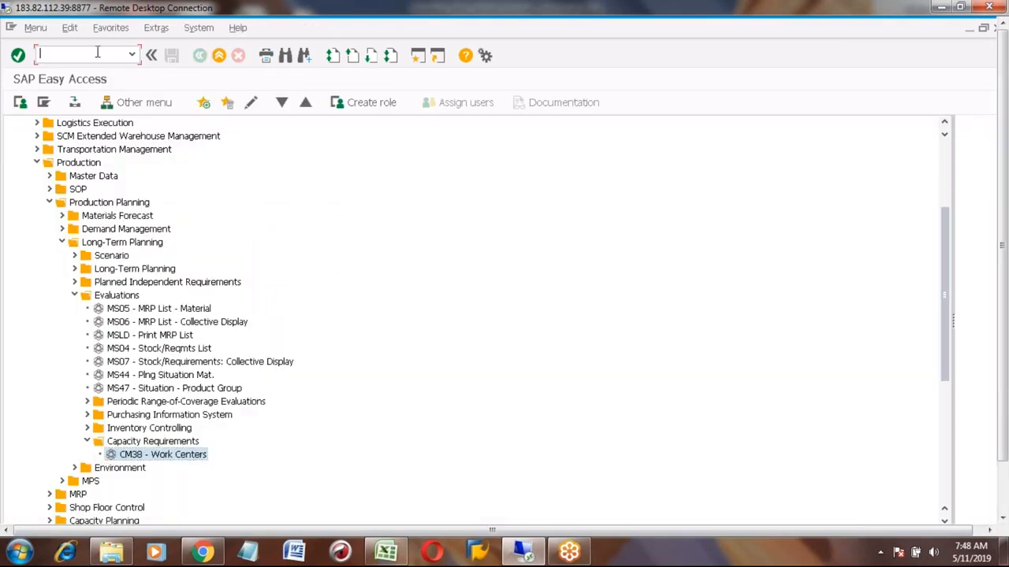
pyautogui.write('MD04')
pyautogui.press('Return')
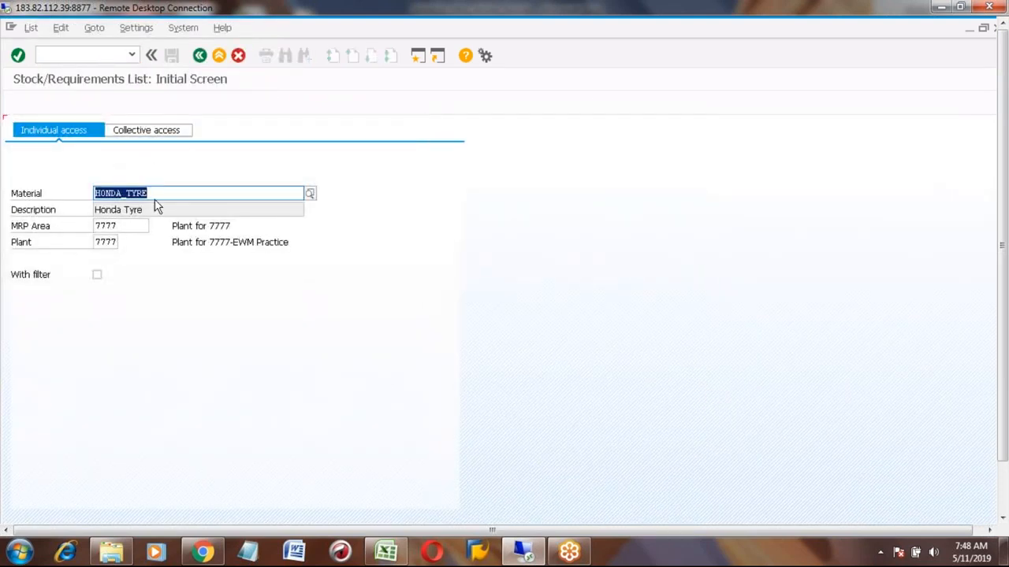
pyautogui.press('Return')
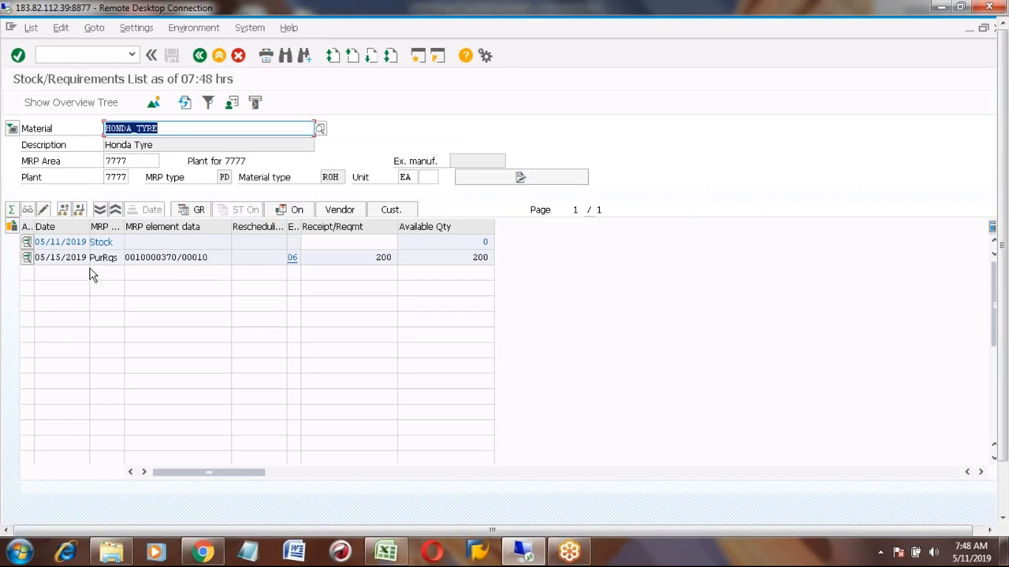
# - Switch the stock/requirements list to material HONDA_CAR1 and select its independent requirement line
pyautogui.click(179, 128)
pyautogui.press('BackSpace')
pyautogui.press('BackSpace')
pyautogui.press('BackSpace')
pyautogui.press('BackSpace')
pyautogui.write('CAR')
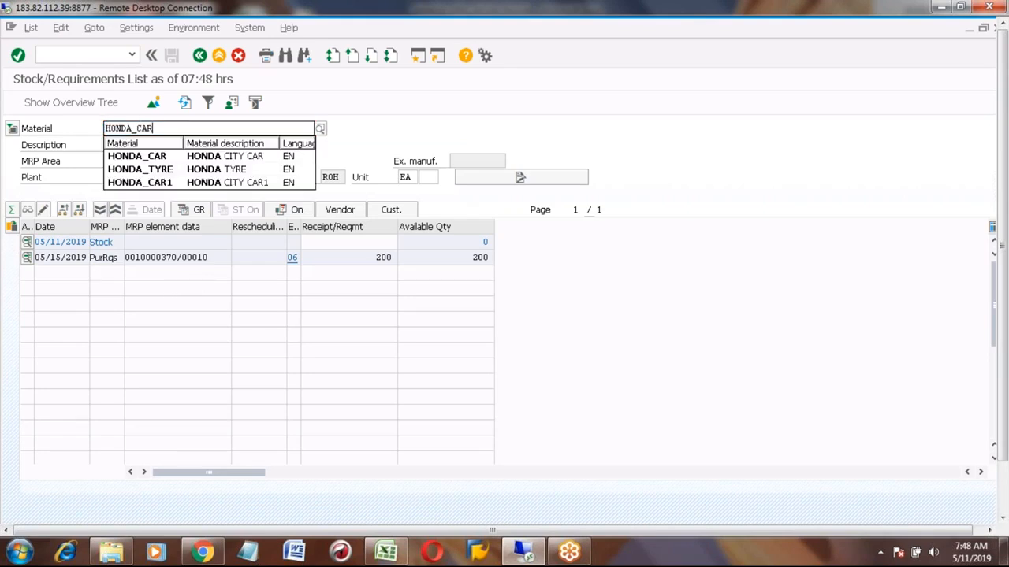
pyautogui.write('1')
pyautogui.press('Return')
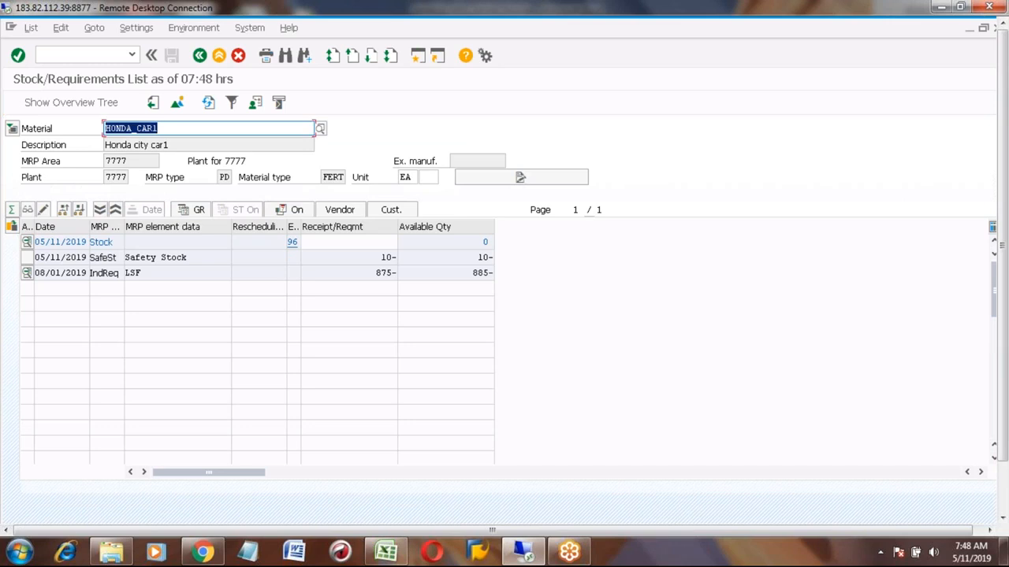
pyautogui.click(178, 273)
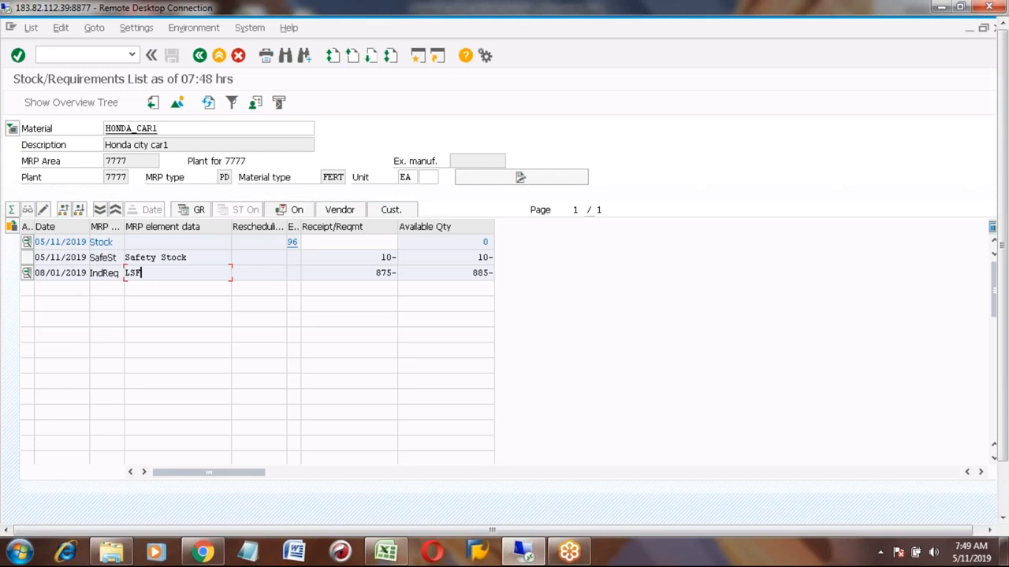
# - Return to SAP Easy Access and select MS64 - Copy Version under Planned Independent Requirements
pyautogui.click(219, 60)
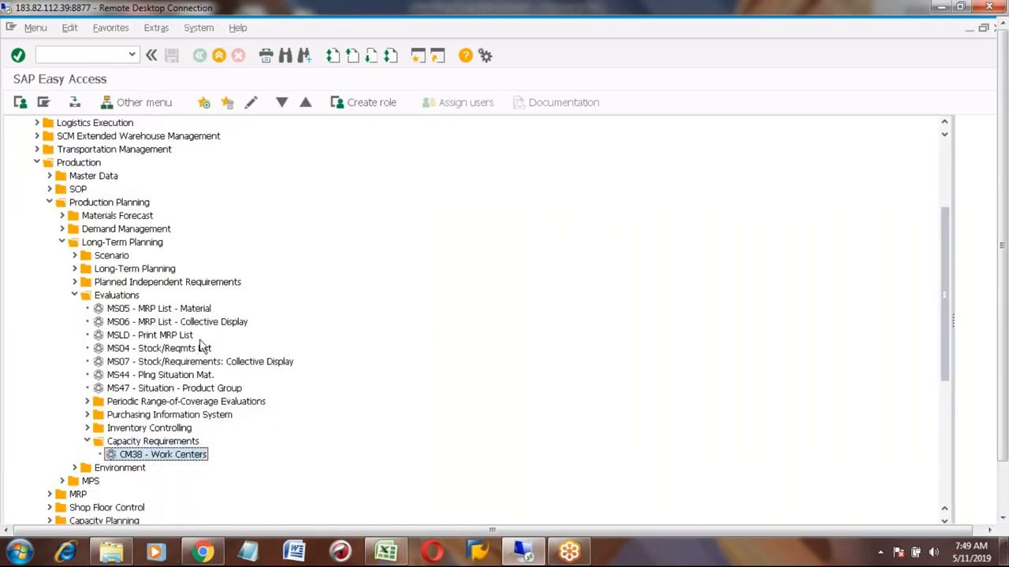
pyautogui.click(74, 282)
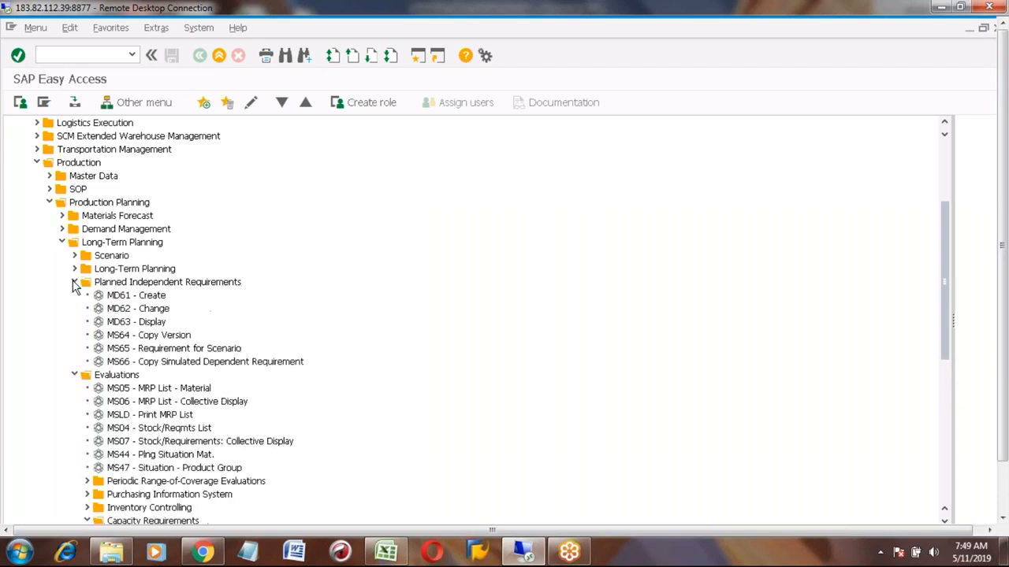
pyautogui.click(146, 337)
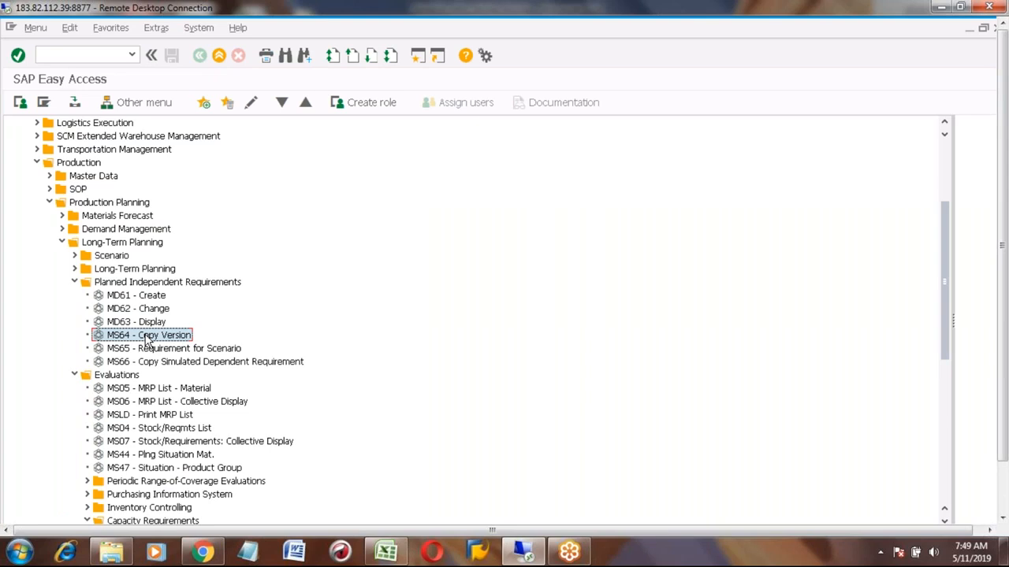
# - In the spreadsheet, add process step 6 with MS64 - Copy Version pasted in the transaction column
pyautogui.hotkey('alt', 'Tab')
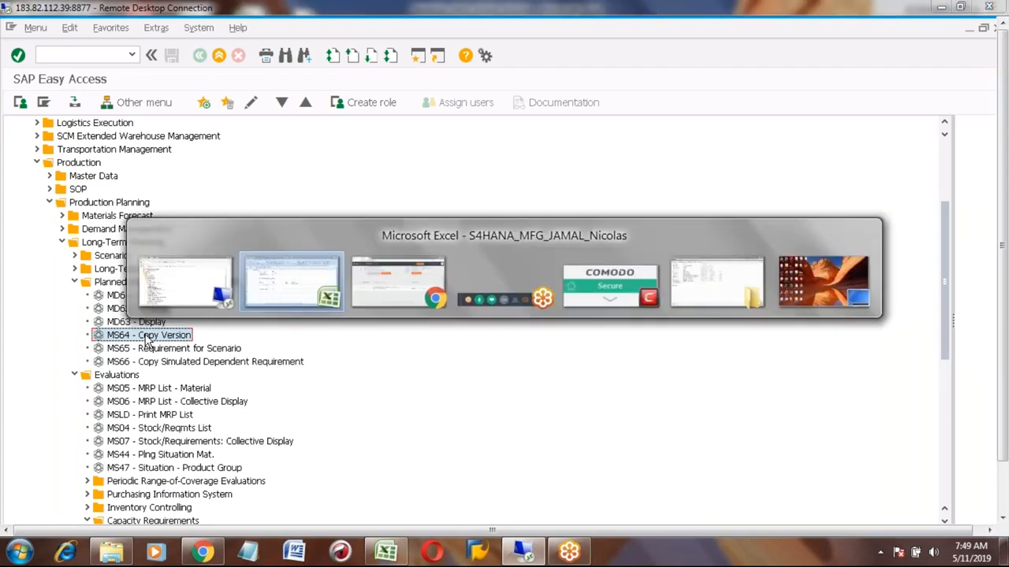
pyautogui.click(140, 383)
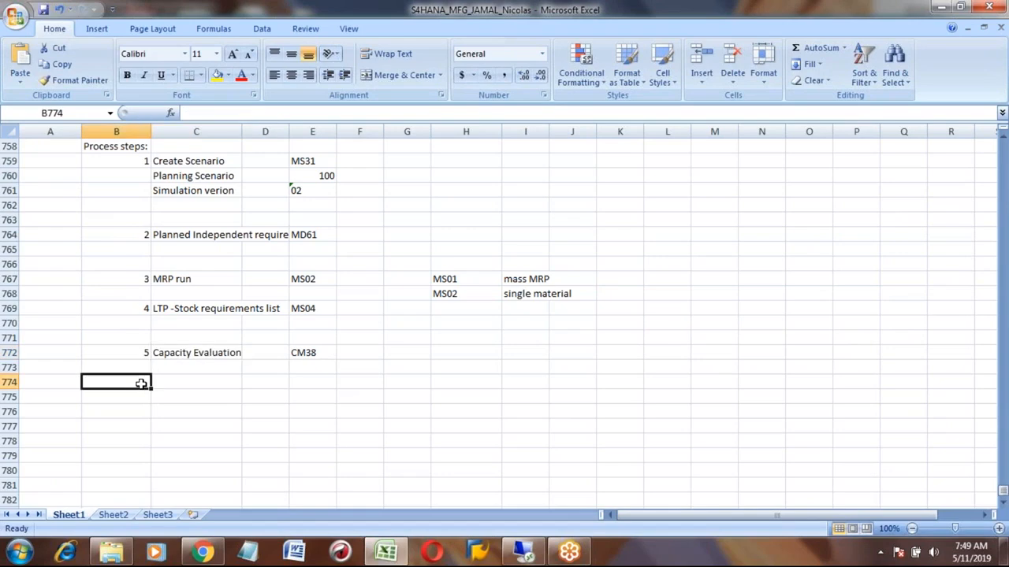
pyautogui.write('6')
pyautogui.press('Right')
pyautogui.press('Right')
pyautogui.press('Right')
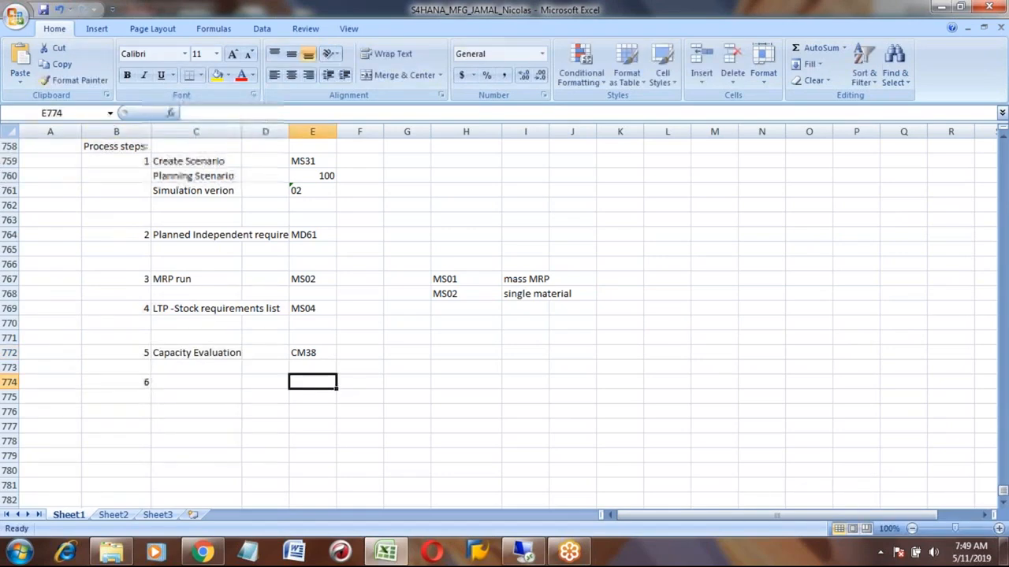
pyautogui.write('MS64 - Copy Version')
pyautogui.press('Left')
pyautogui.press('Left')
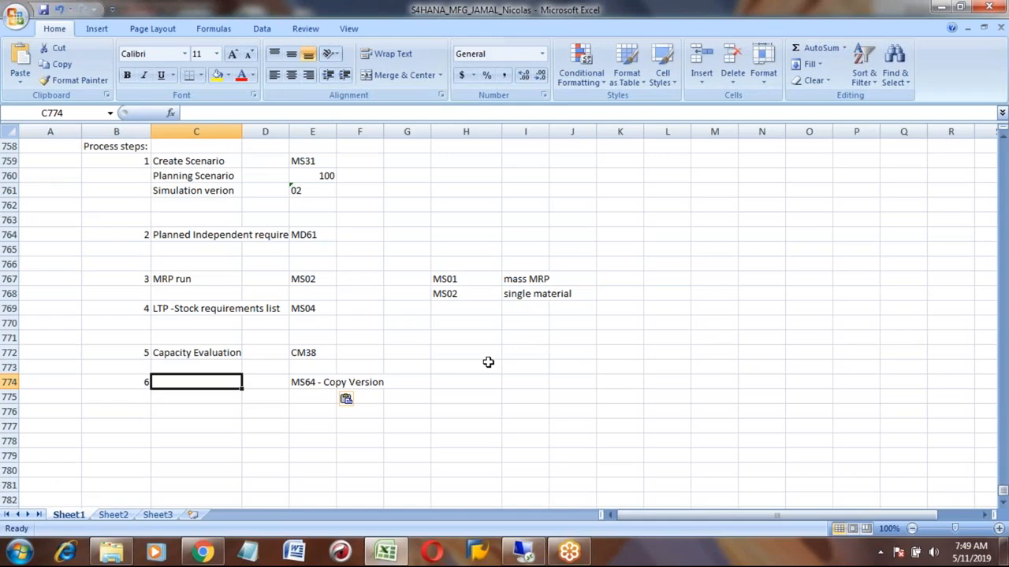
# - Describe step 6 as "copy from Simulation version to Active version"
pyautogui.write('cop')
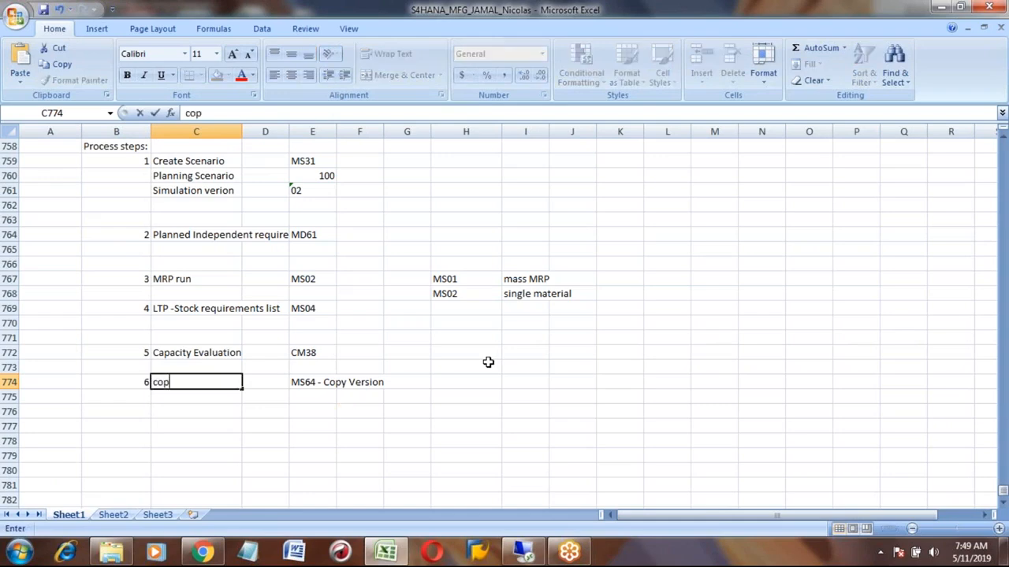
pyautogui.write('y from Simulation')
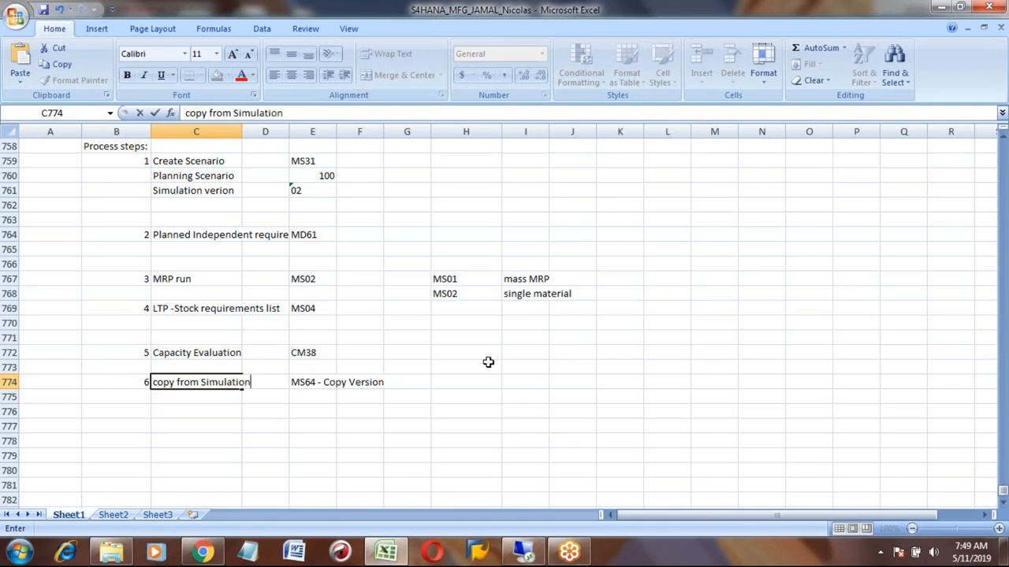
pyautogui.write(' version to')
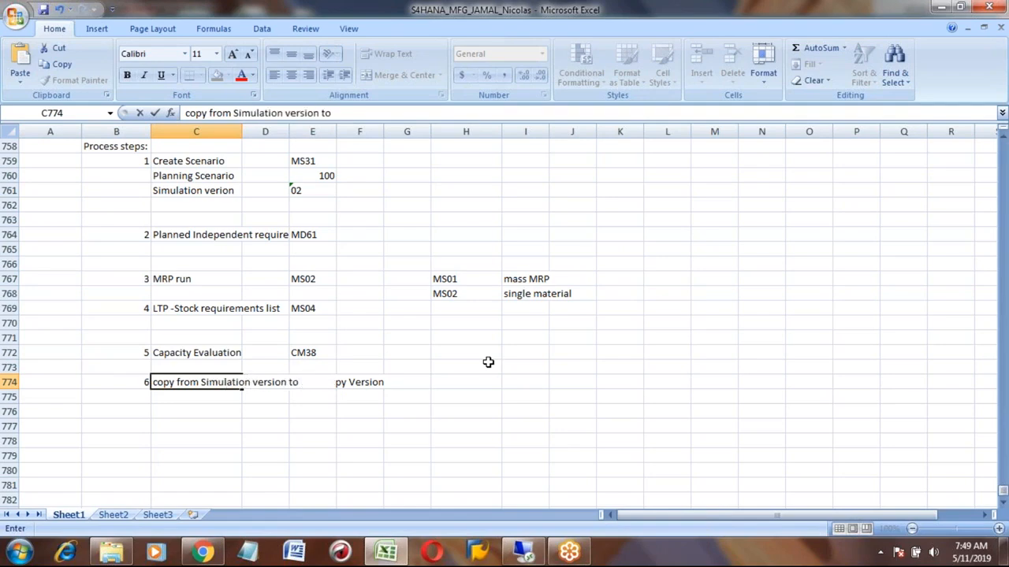
pyautogui.write(' Ac')
pyautogui.press('BackSpace')
pyautogui.write('Active version')
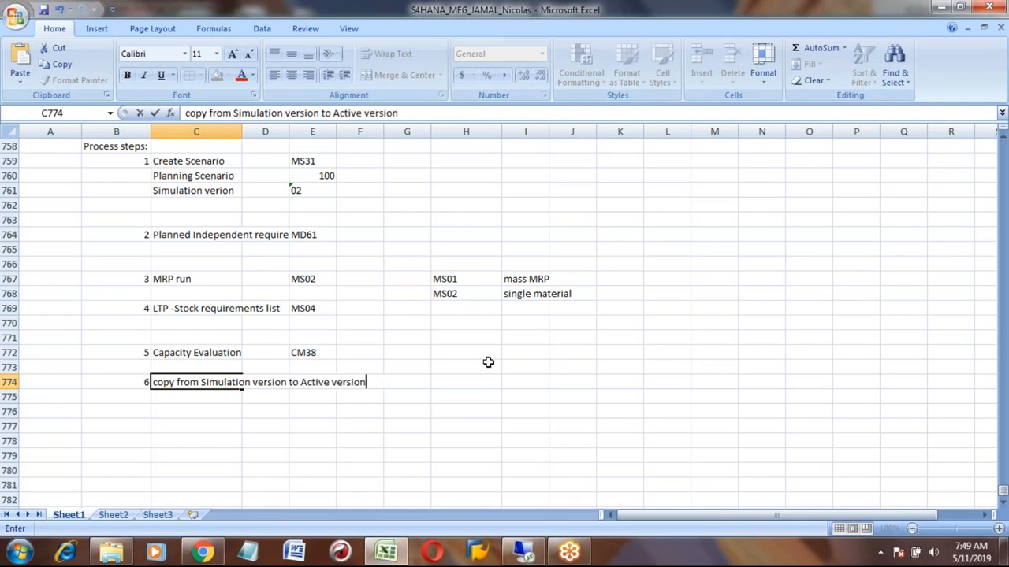
pyautogui.press('Return')
pyautogui.press('Up')
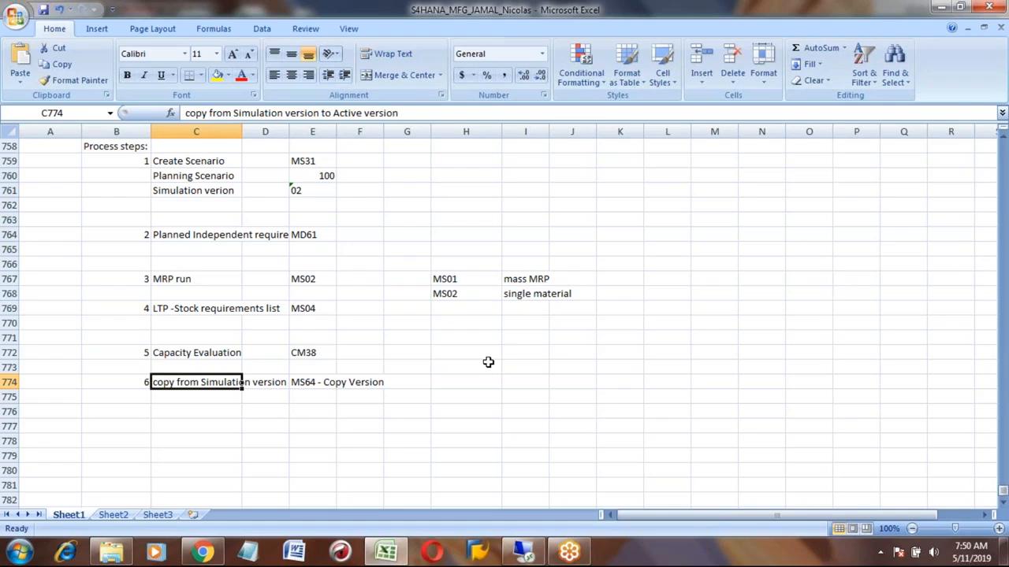
# - Open MS64 Copy Version for HONDA_CAR1 in plant 7777 and set the source version to 05
pyautogui.click(526, 554)
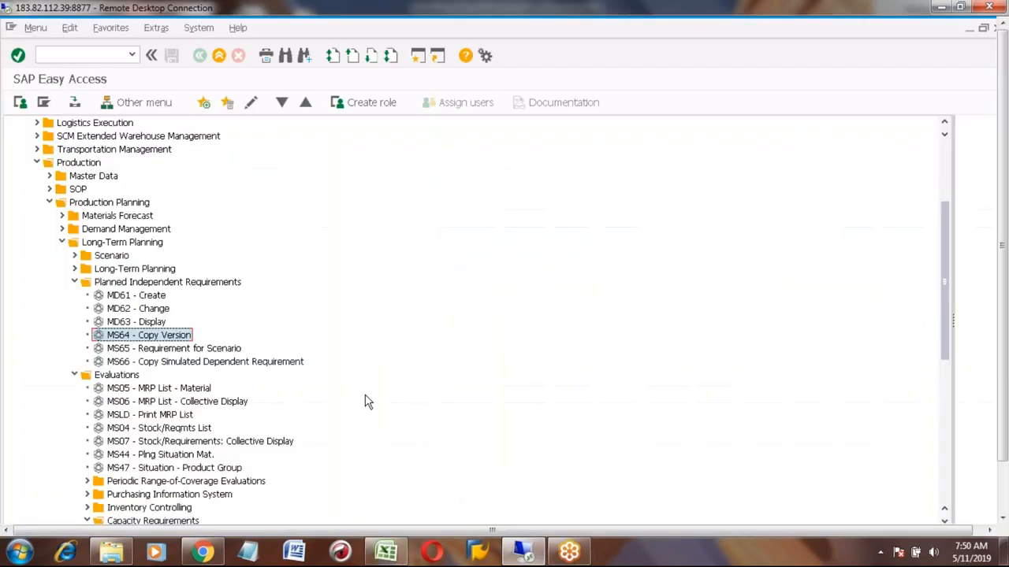
pyautogui.doubleClick(134, 337)
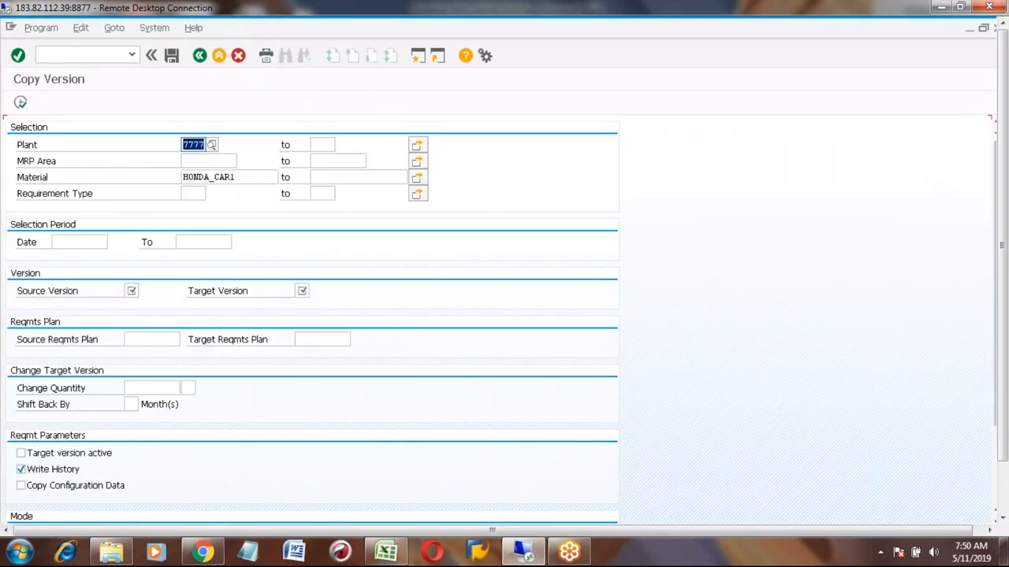
pyautogui.click(197, 175)
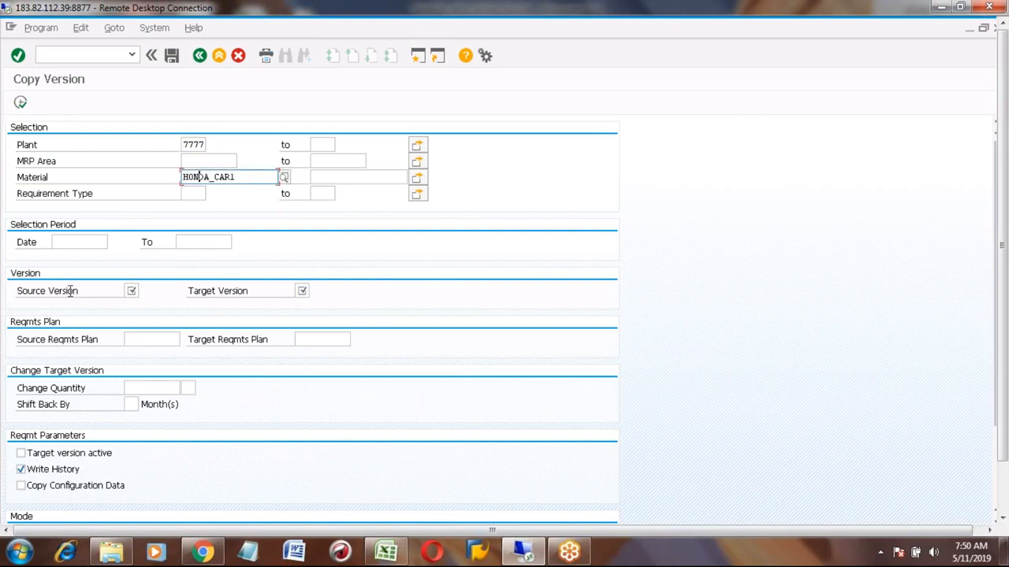
pyautogui.click(130, 291)
pyautogui.click(143, 291)
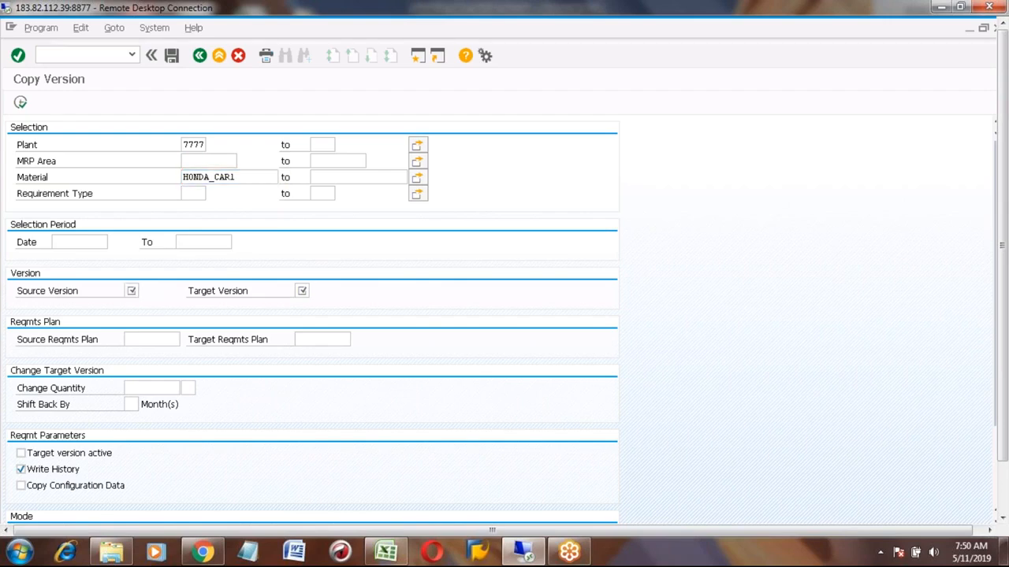
pyautogui.click(158, 260)
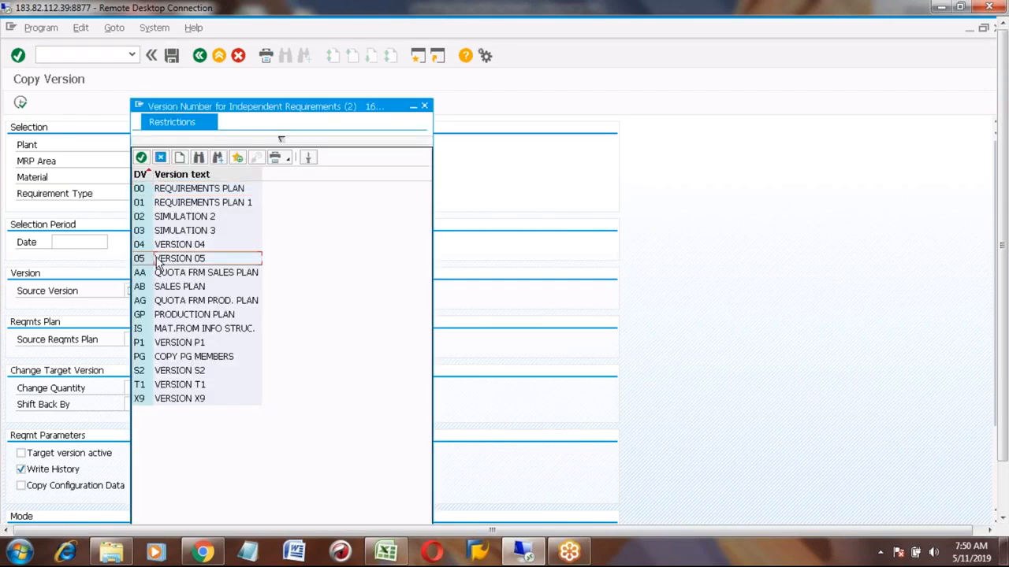
pyautogui.doubleClick(139, 259)
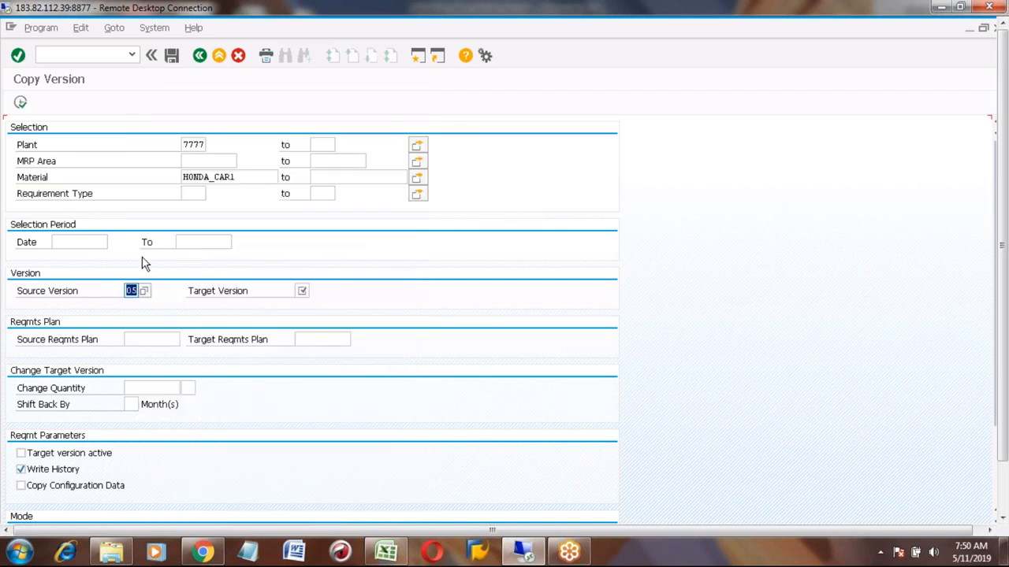
# - Set the target version to 00 using the version value list
pyautogui.click(299, 291)
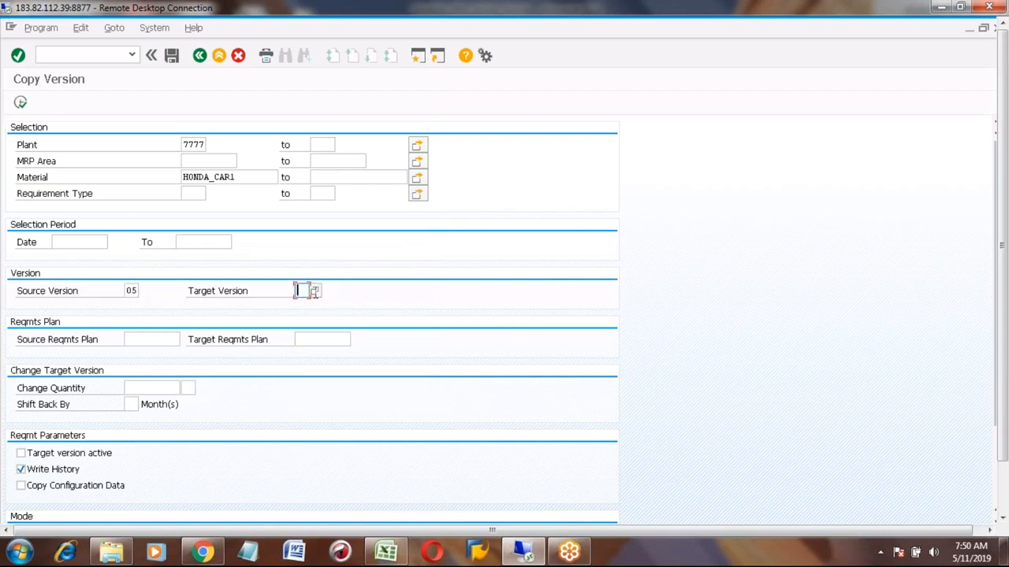
pyautogui.click(314, 291)
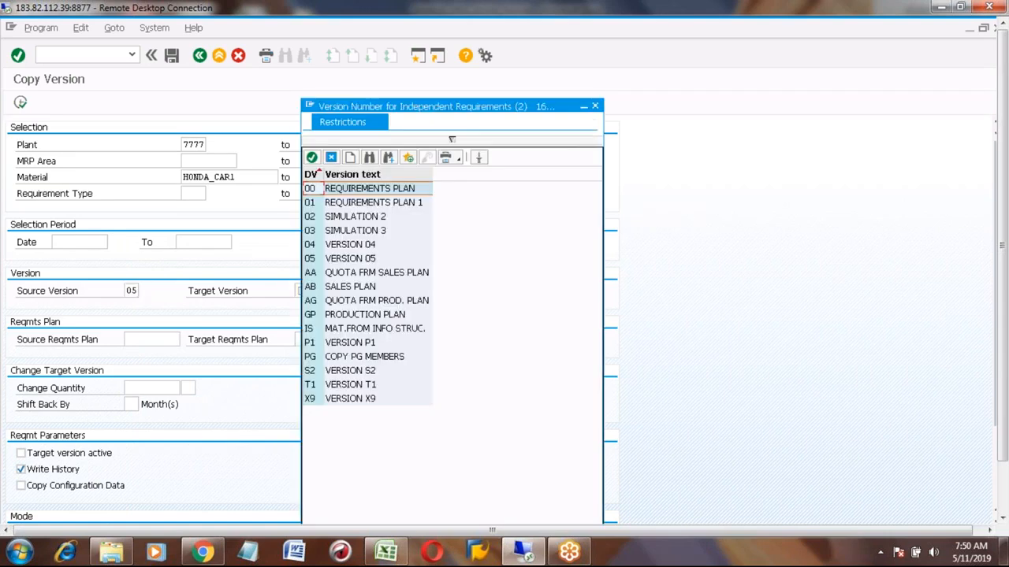
pyautogui.doubleClick(311, 191)
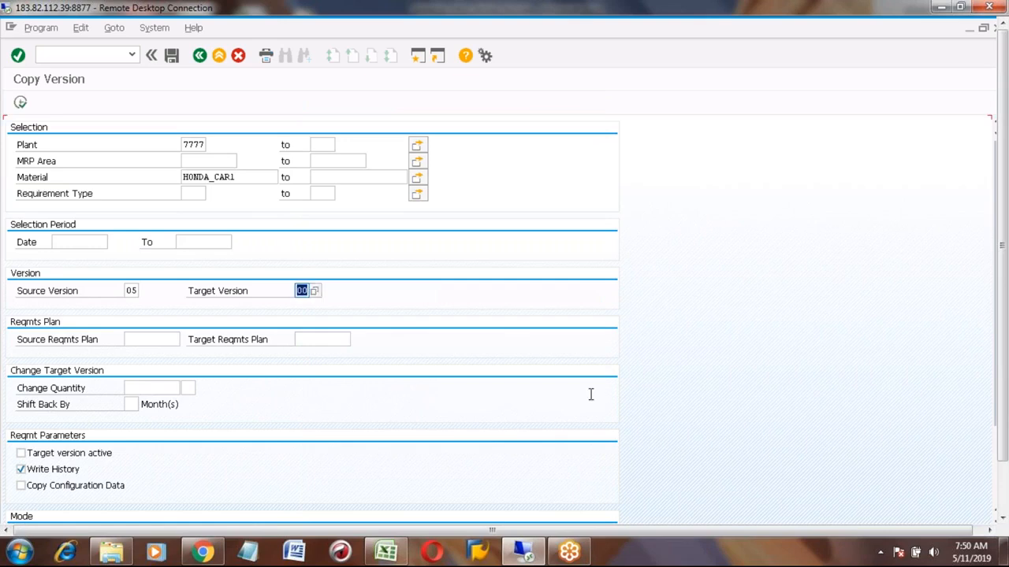
# - Turn off the no-database-changes simulation mode, enable the result list, and execute the version copy
pyautogui.click(1004, 499)
pyautogui.click(996, 432)
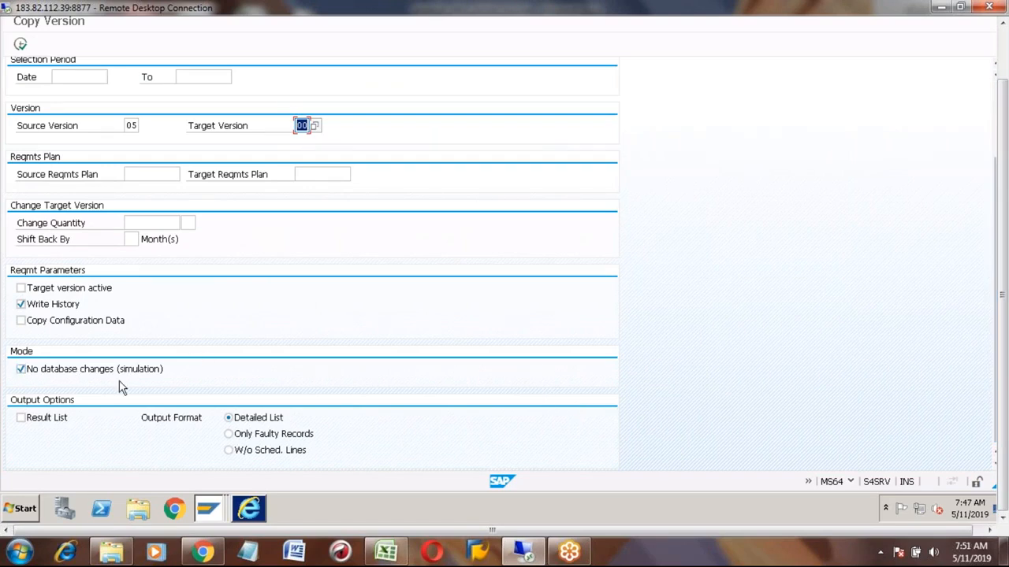
pyautogui.click(21, 369)
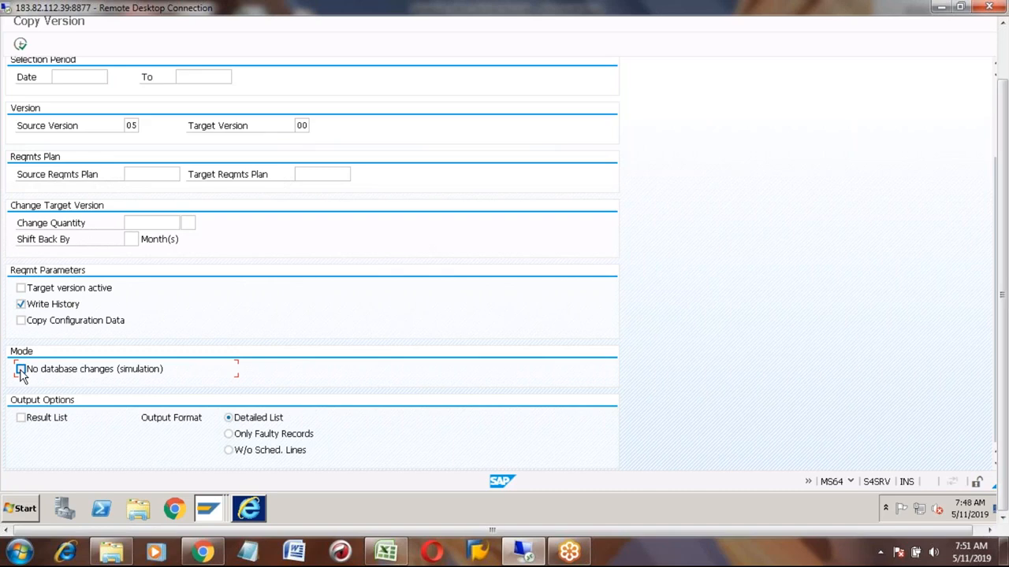
pyautogui.click(21, 420)
pyautogui.click(22, 45)
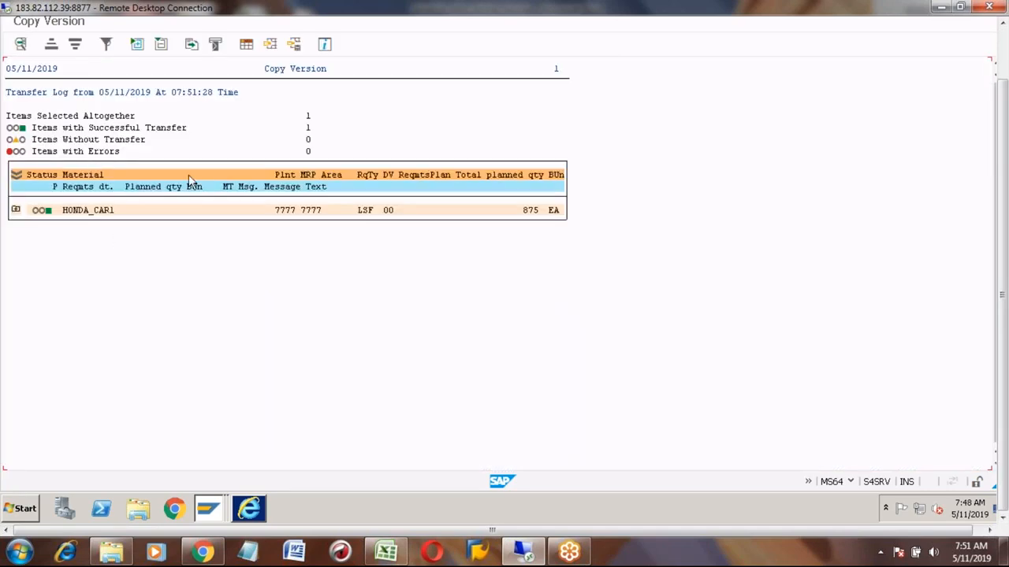
# - Examine the transfer log counts and expand the HONDA_CAR1 item to read its requirement details
pyautogui.click(309, 129)
pyautogui.click(308, 151)
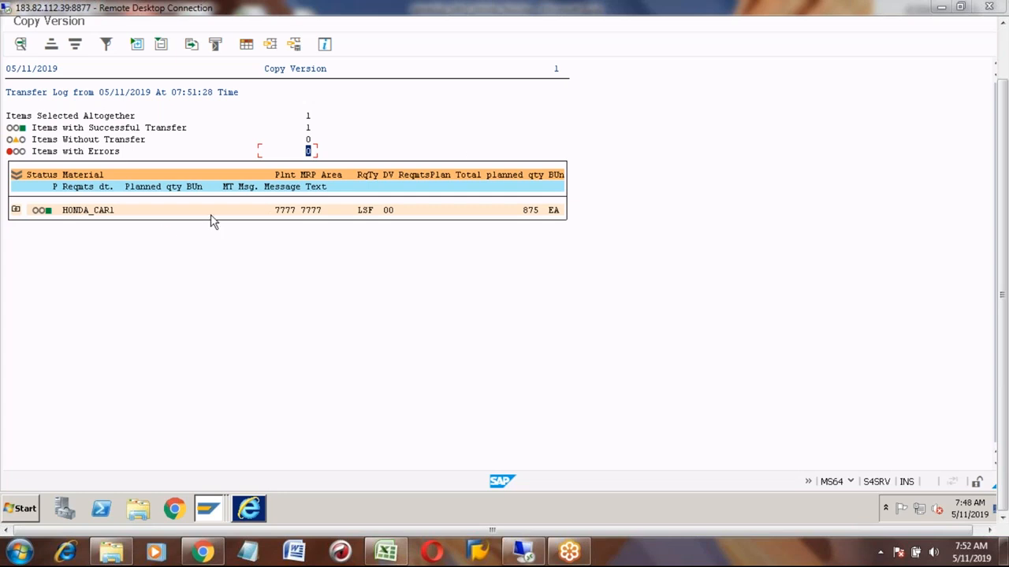
pyautogui.click(308, 128)
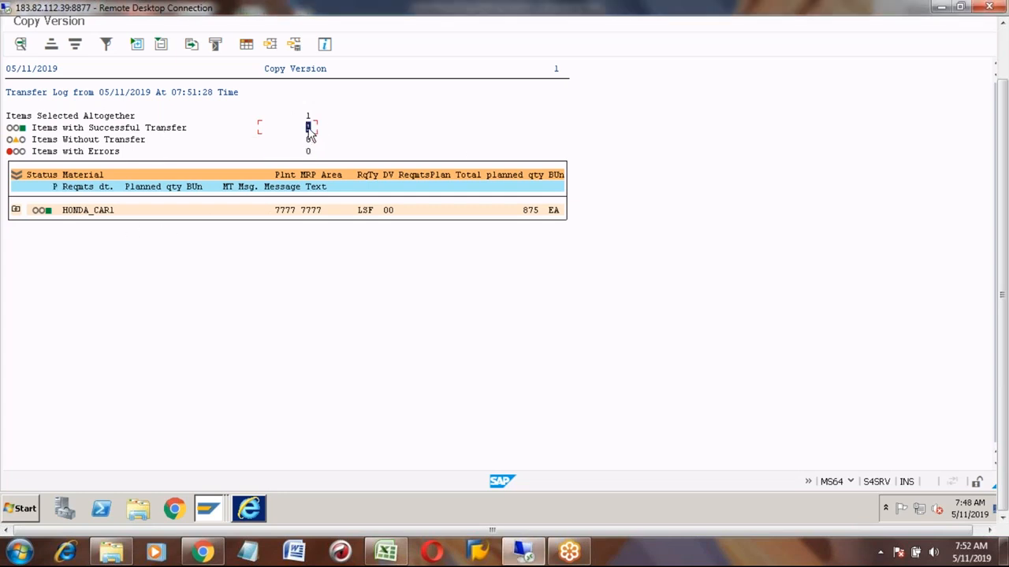
pyautogui.click(16, 210)
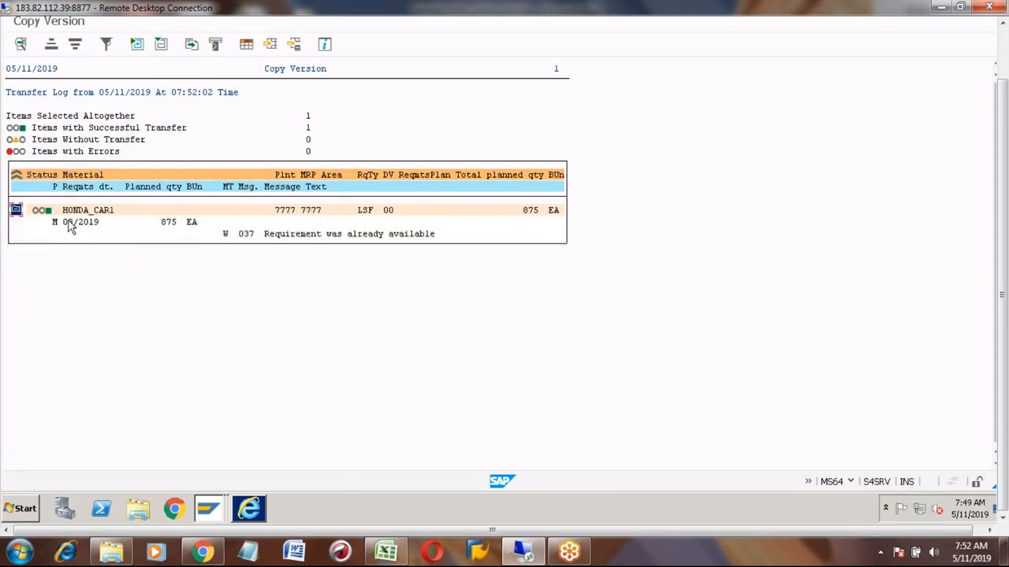
pyautogui.click(69, 223)
pyautogui.click(167, 224)
pyautogui.click(1002, 40)
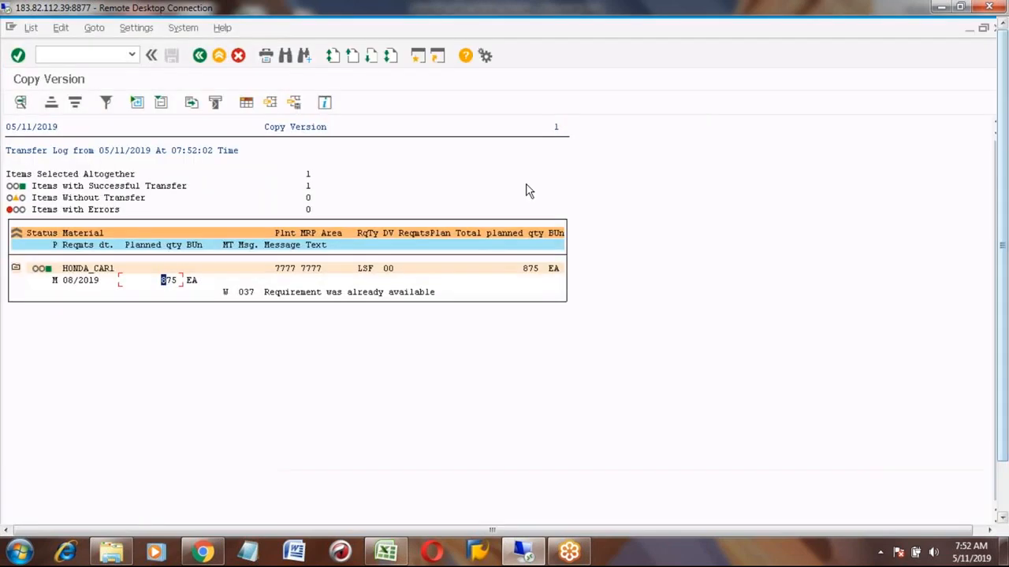
# - Leave Copy Version and open the MD04 stock/requirements list for HONDA_CAR1
pyautogui.click(220, 56)
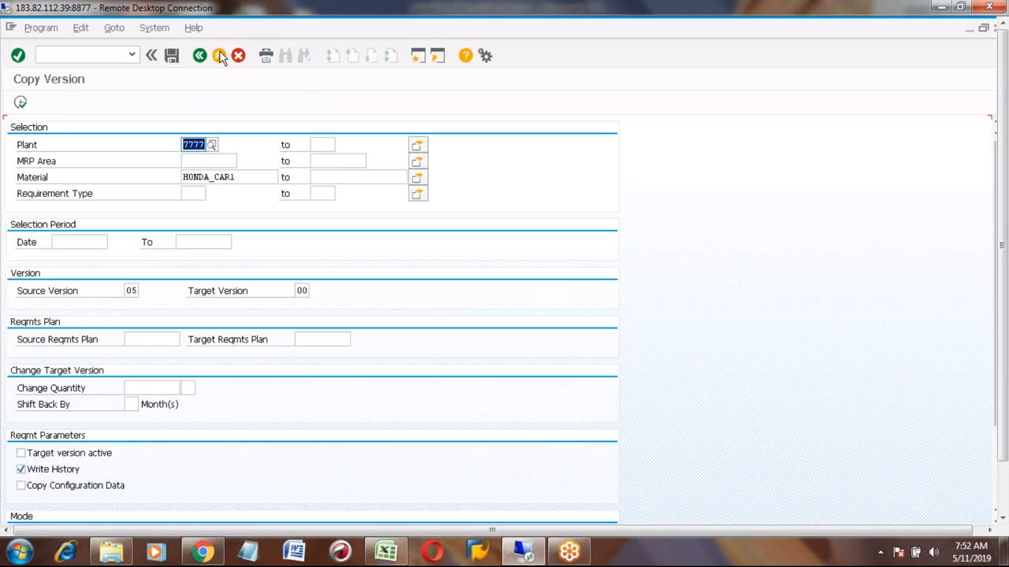
pyautogui.click(220, 56)
pyautogui.click(75, 57)
pyautogui.write('md04')
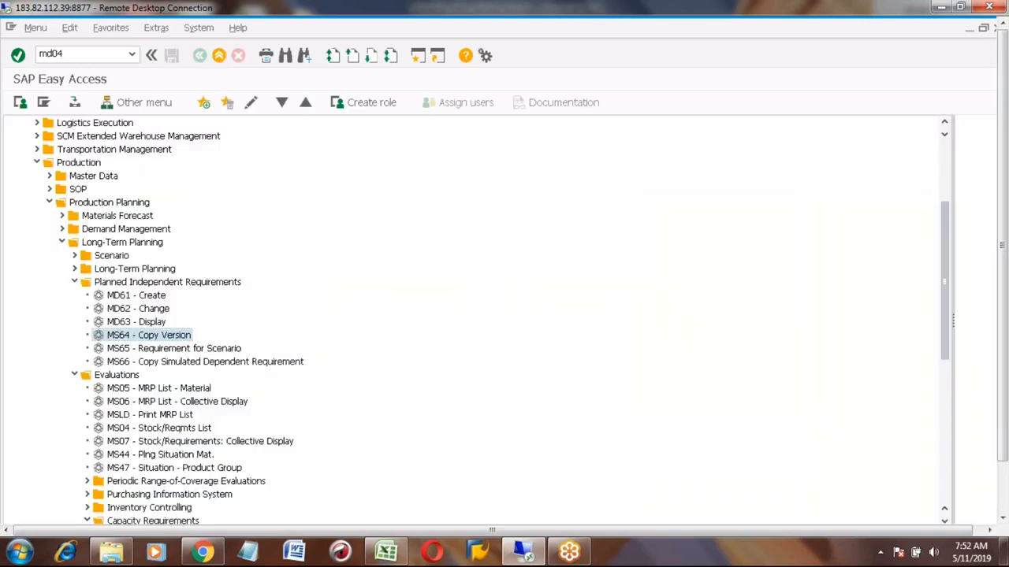
pyautogui.press('Return')
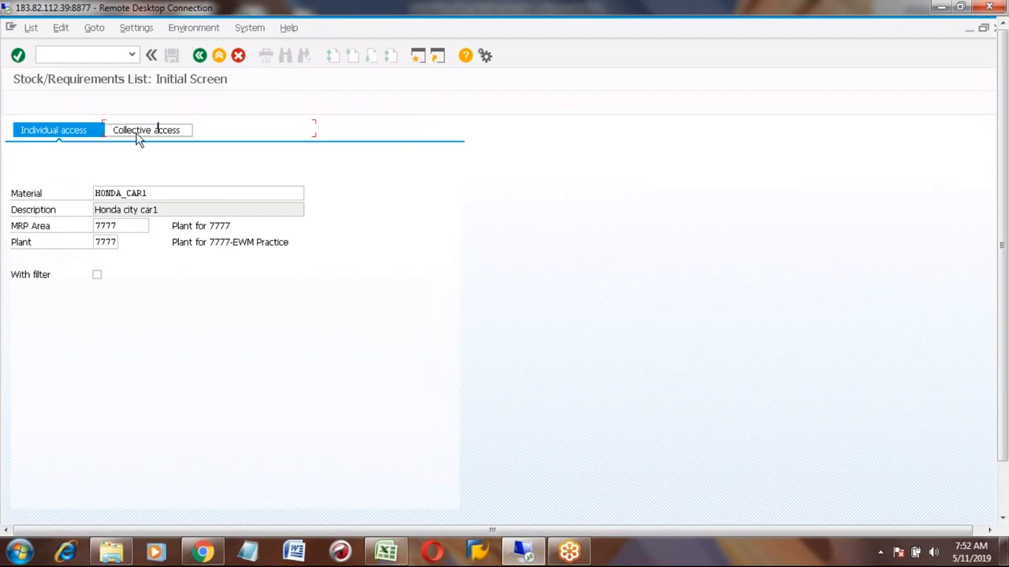
pyautogui.press('Return')
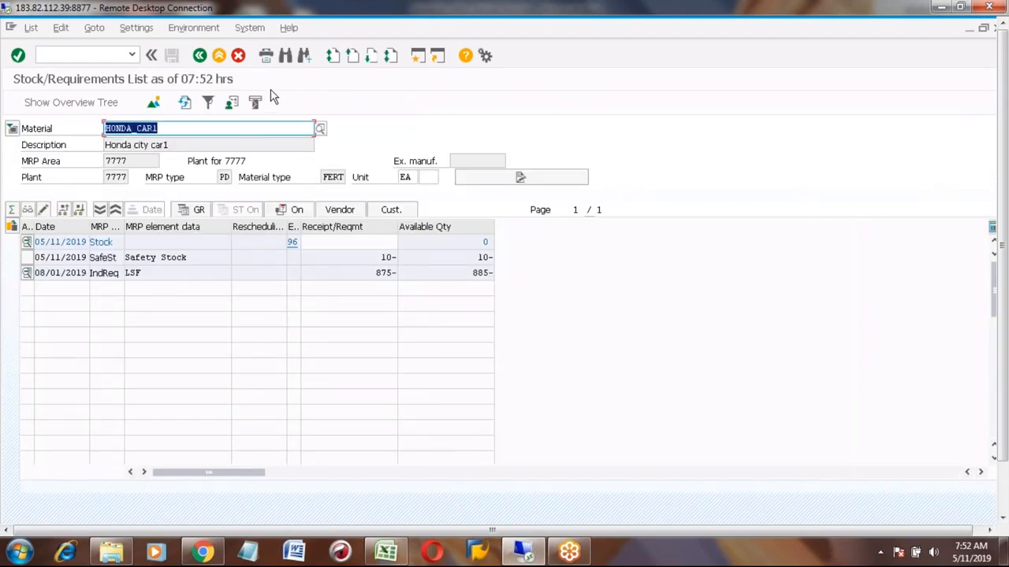
pyautogui.click(200, 57)
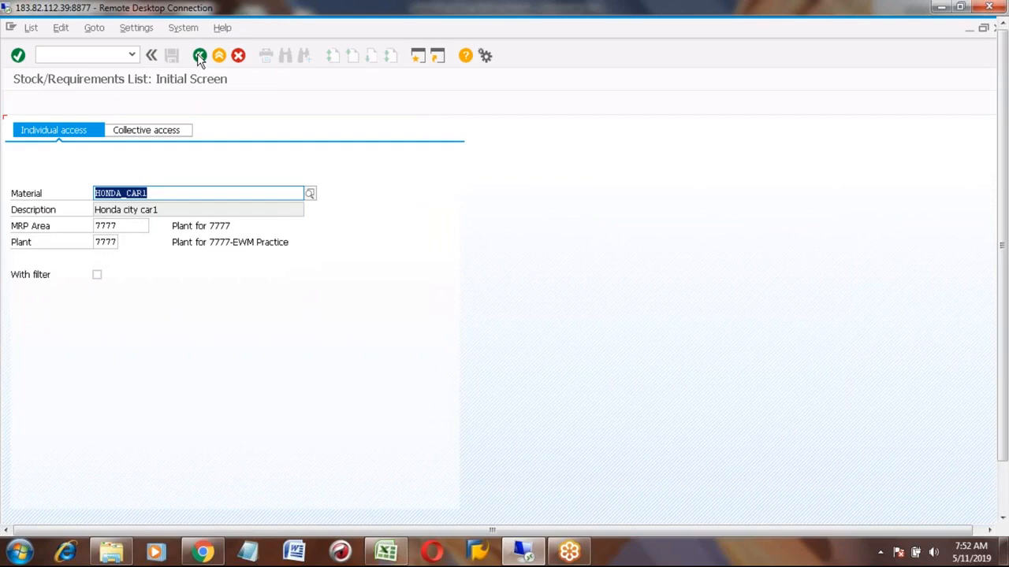
pyautogui.press('Return')
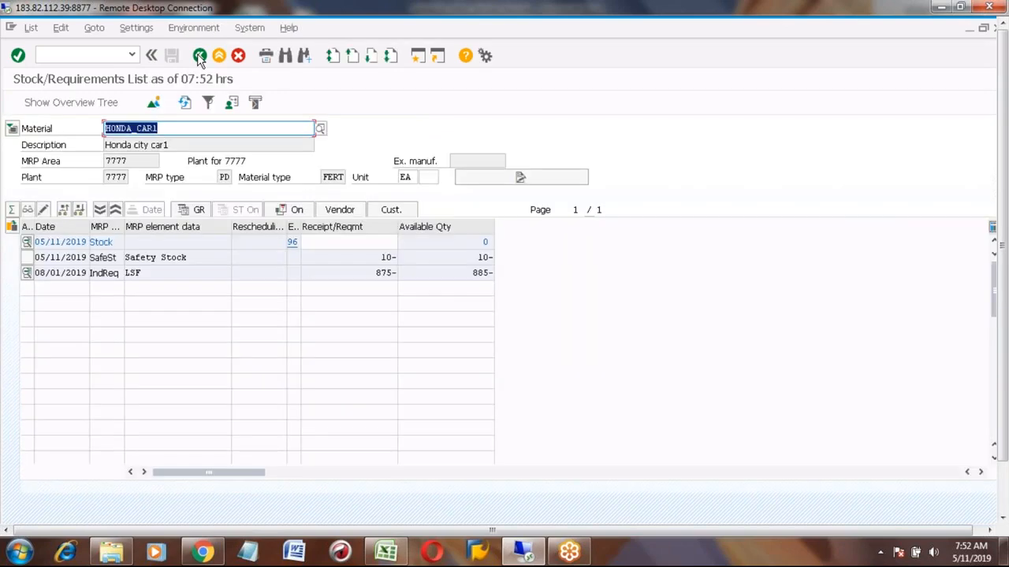
# - Return to SAP Easy Access, reopen MS64 Copy Version, and set source version 05 and target version 00
pyautogui.click(140, 275)
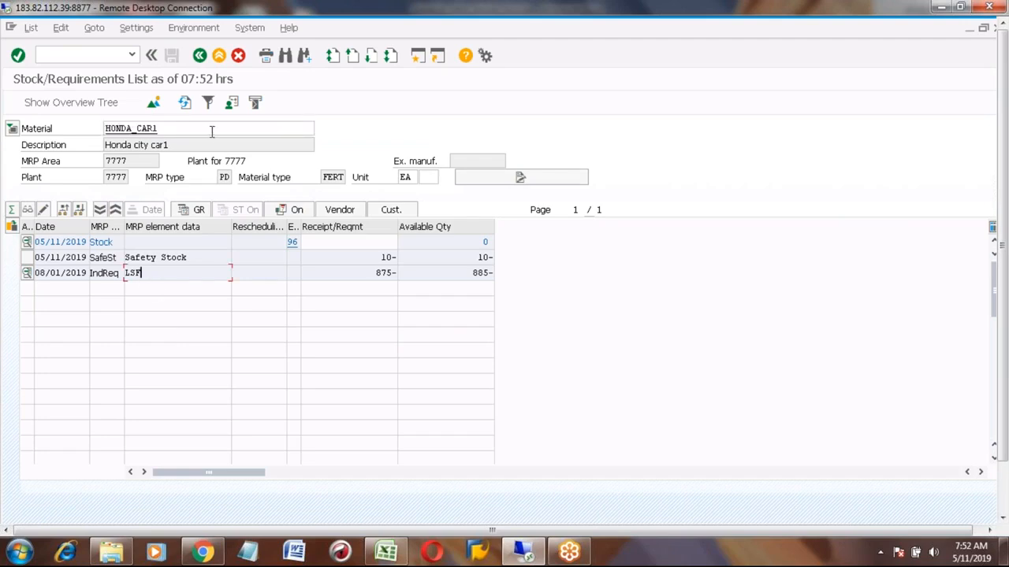
pyautogui.click(200, 55)
pyautogui.click(202, 57)
pyautogui.click(90, 56)
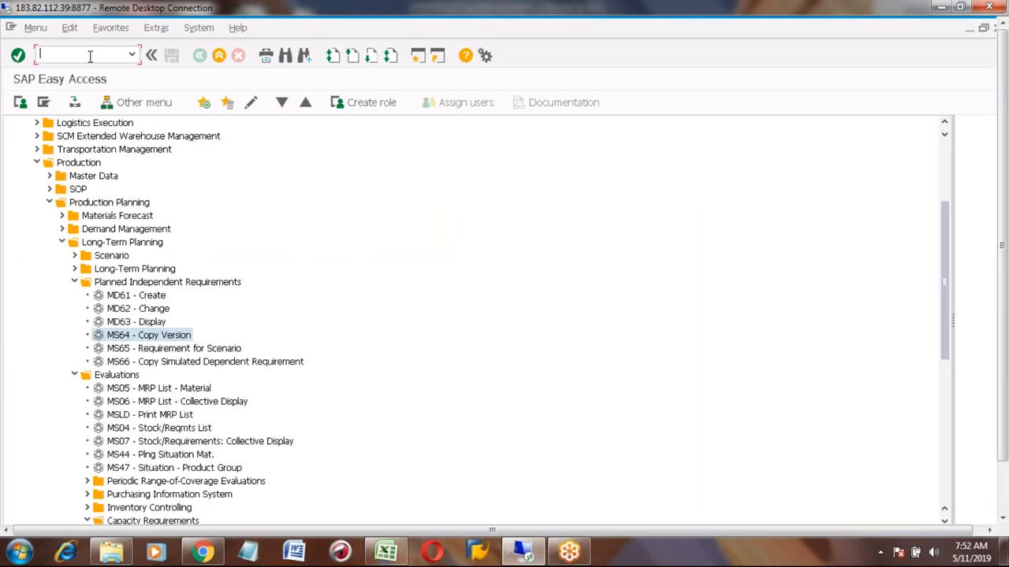
pyautogui.doubleClick(151, 337)
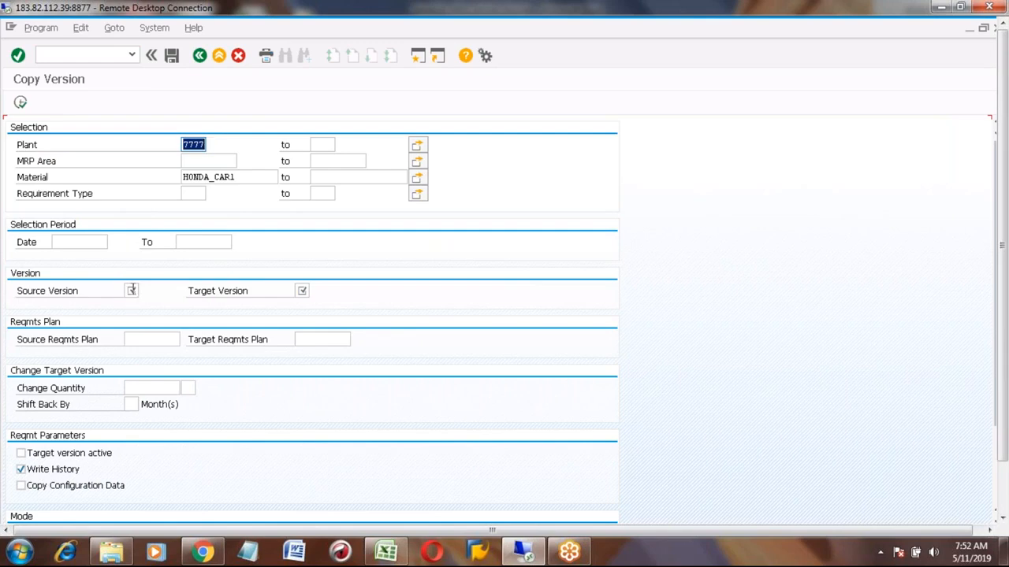
pyautogui.click(131, 291)
pyautogui.write('00')
pyautogui.click(298, 291)
pyautogui.write('00')
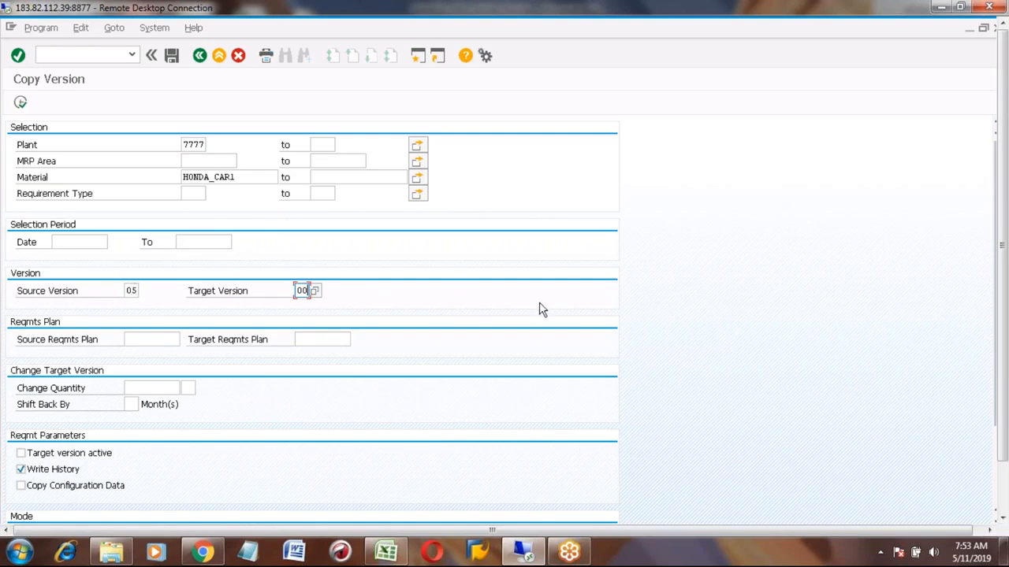
# - Mark the target version active, enable the result list, turn off simulation mode, and execute the copy
pyautogui.click(1002, 497)
pyautogui.click(998, 445)
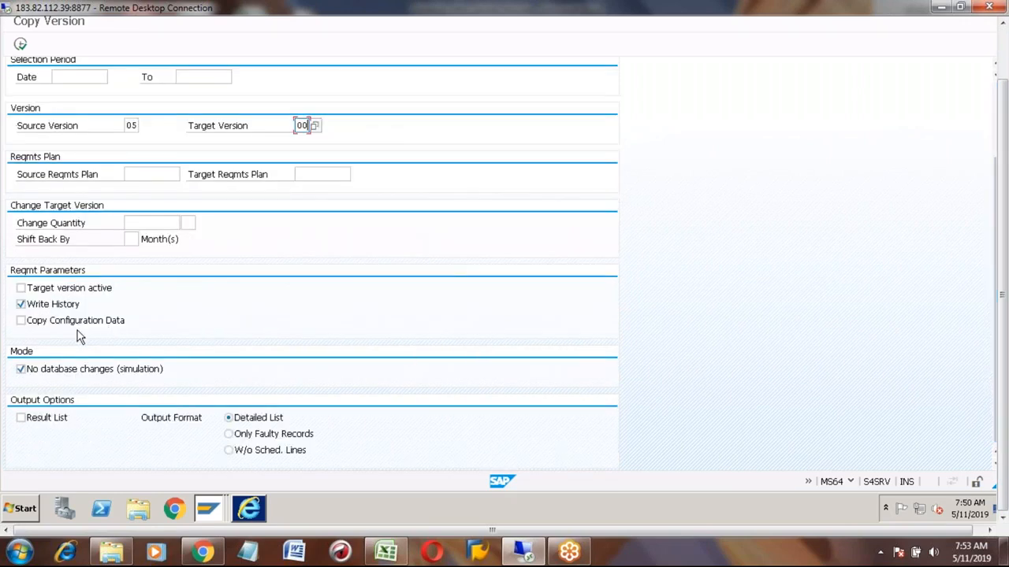
pyautogui.click(21, 289)
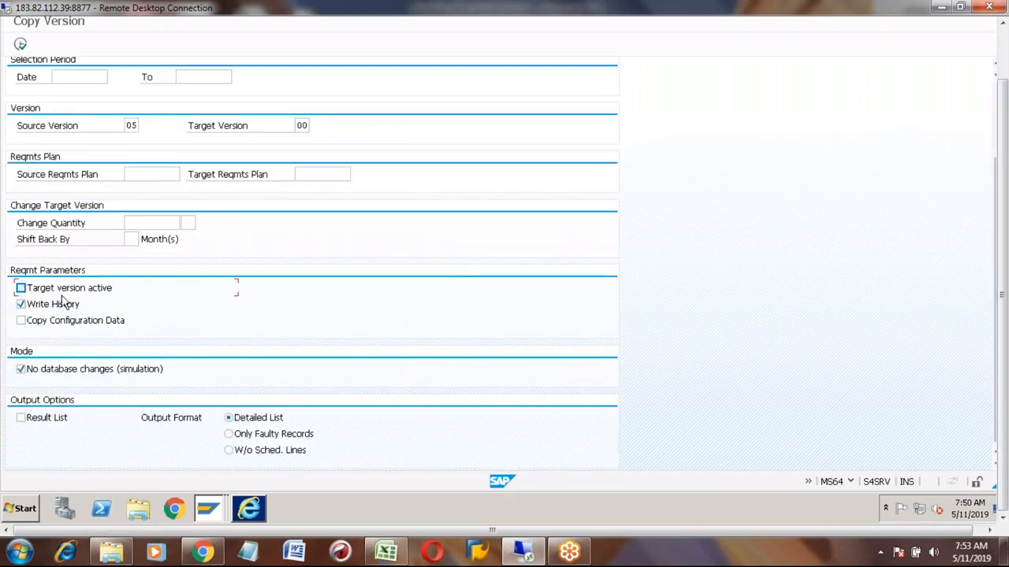
pyautogui.click(21, 420)
pyautogui.click(21, 370)
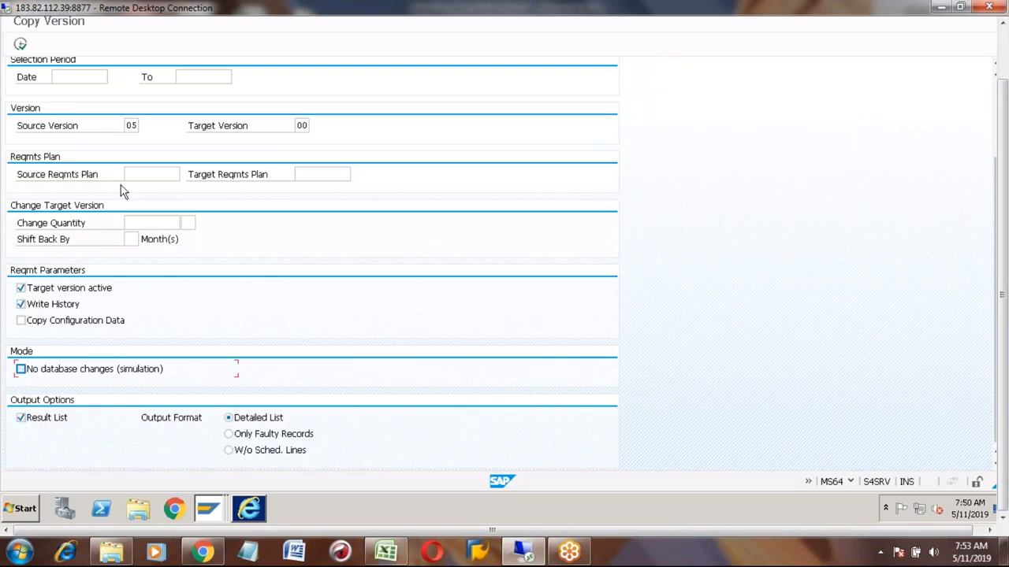
pyautogui.click(22, 46)
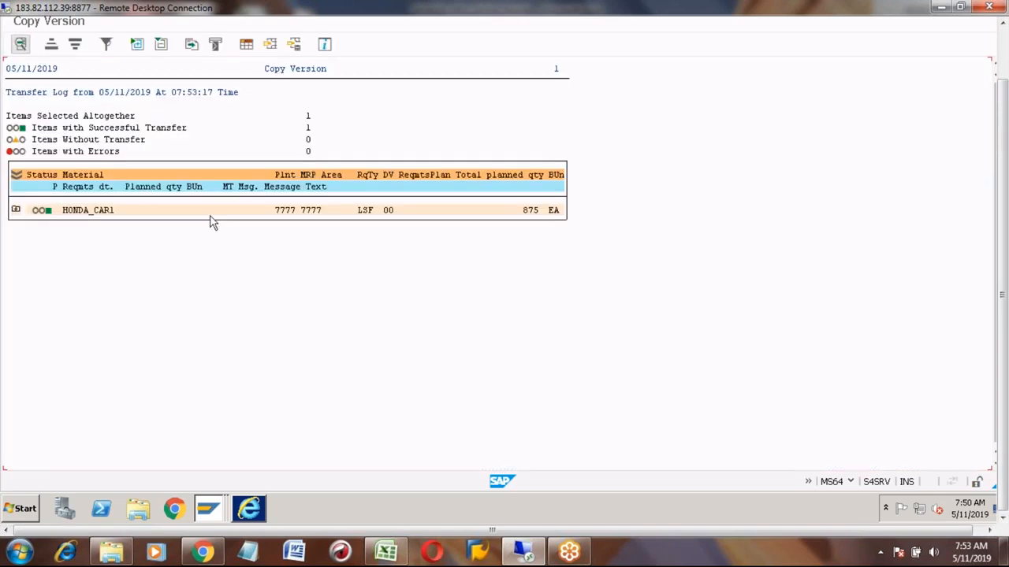
# - Expand the HONDA_CAR1 entry in the transfer log, then exit Copy Version
pyautogui.click(15, 210)
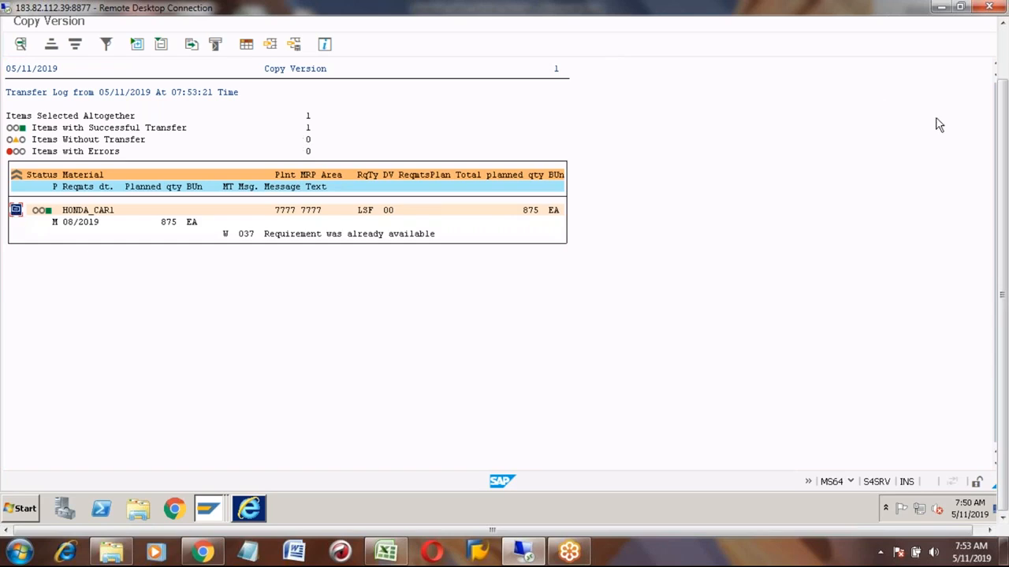
pyautogui.click(1004, 52)
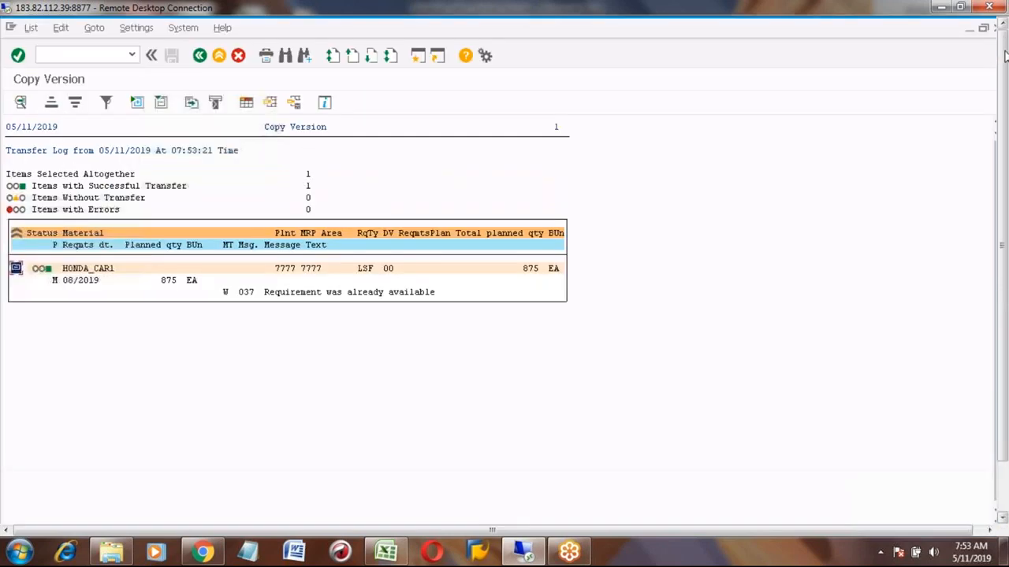
pyautogui.click(200, 57)
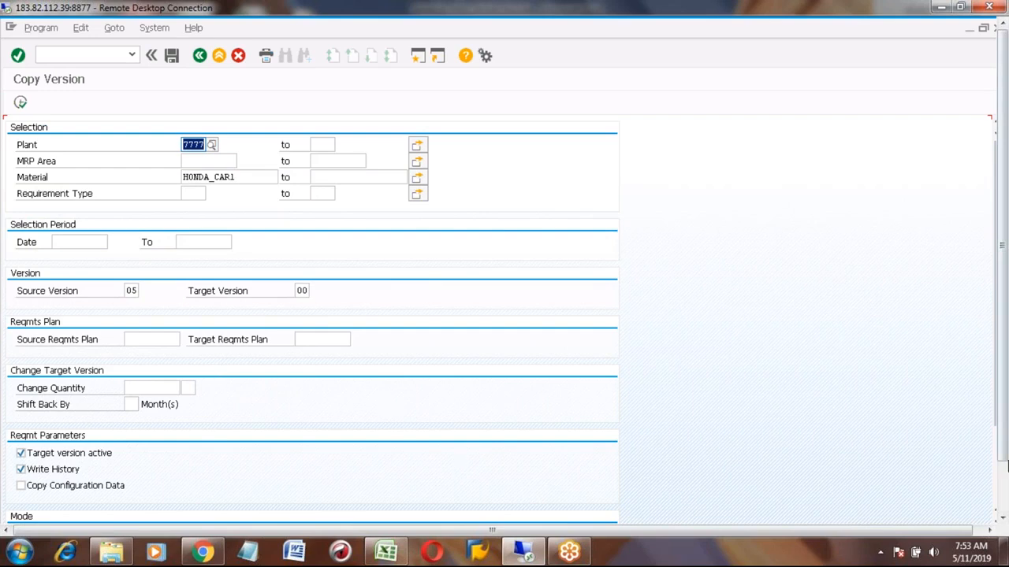
pyautogui.click(996, 485)
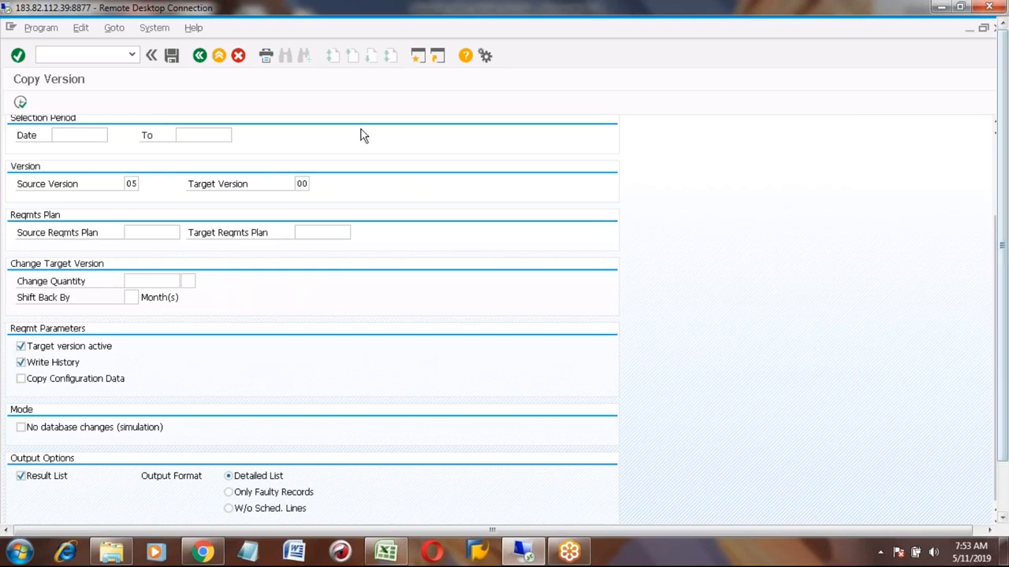
pyautogui.click(220, 61)
# - Run MD04 to display the stock/requirements list for HONDA_CAR1 again
pyautogui.click(67, 56)
pyautogui.write('md04')
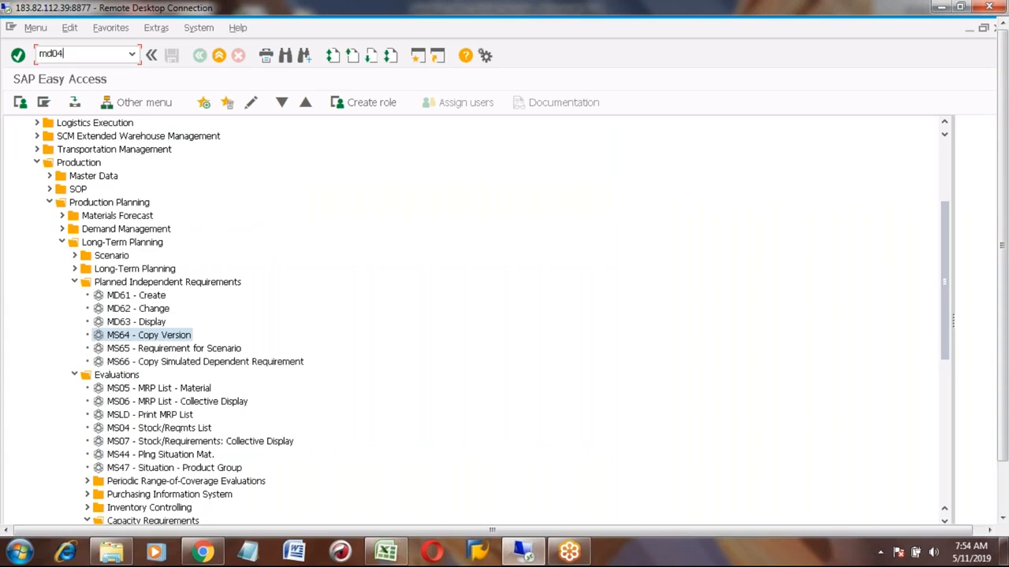
pyautogui.press('Return')
pyautogui.press('Return')
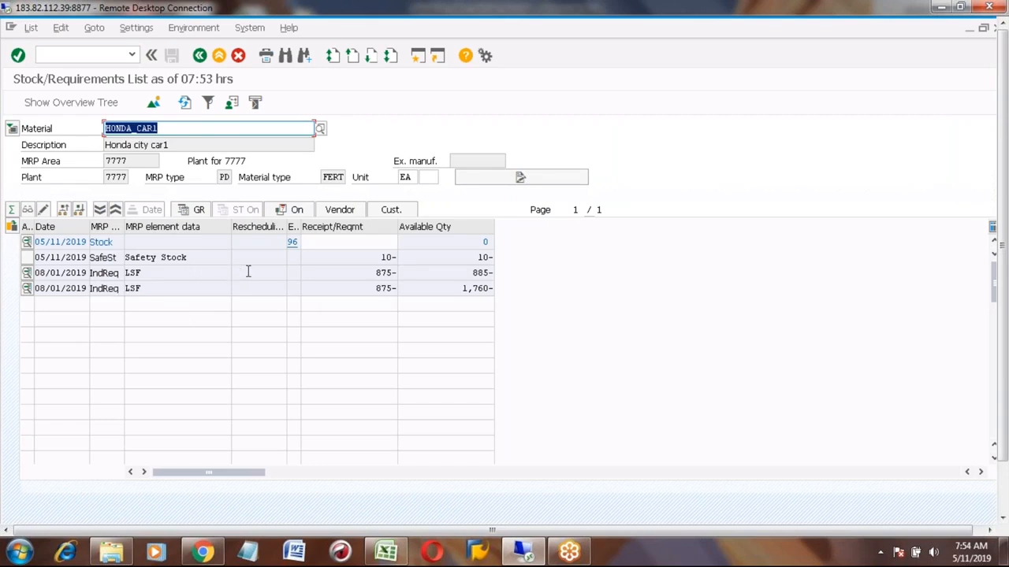
# - Open the second August 2019 independent requirement in the planning table and try to delete the HONDA_CAR1 row
pyautogui.click(376, 273)
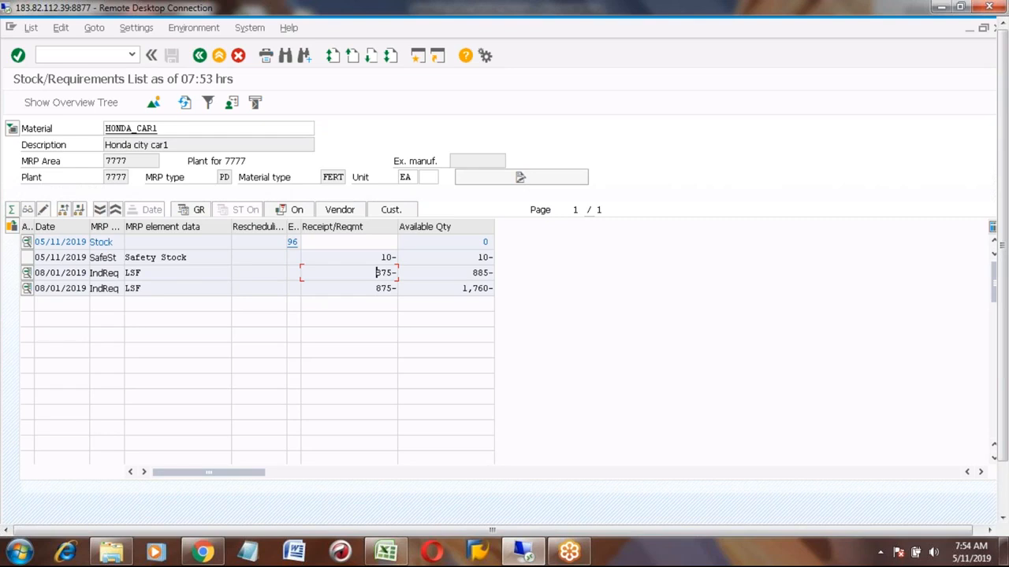
pyautogui.click(26, 289)
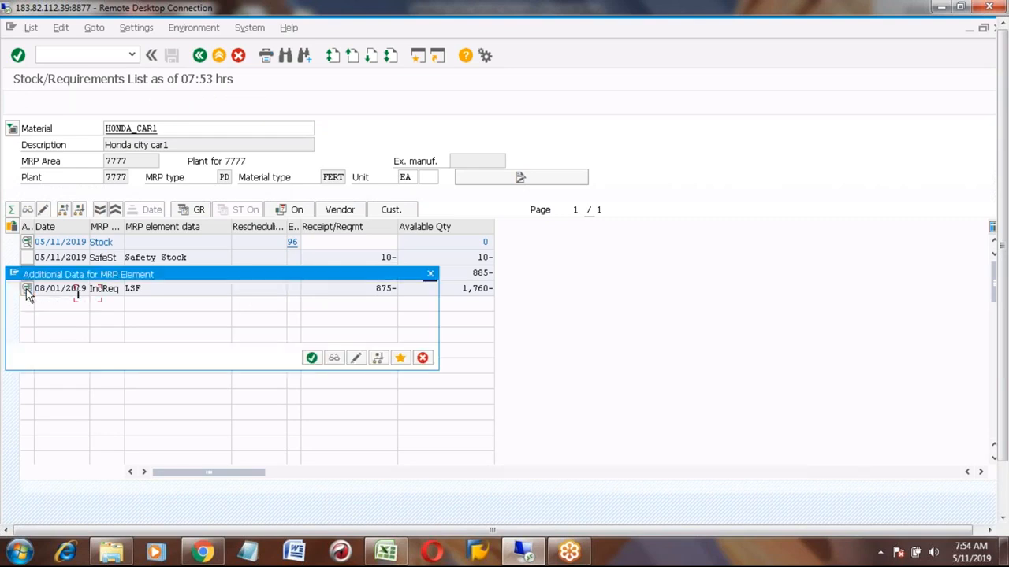
pyautogui.click(352, 359)
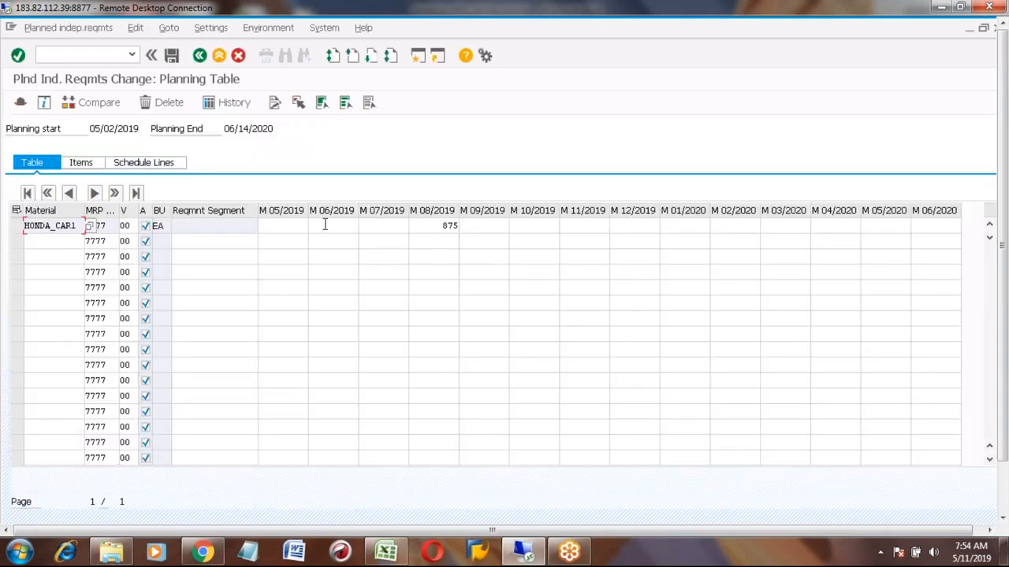
pyautogui.click(17, 227)
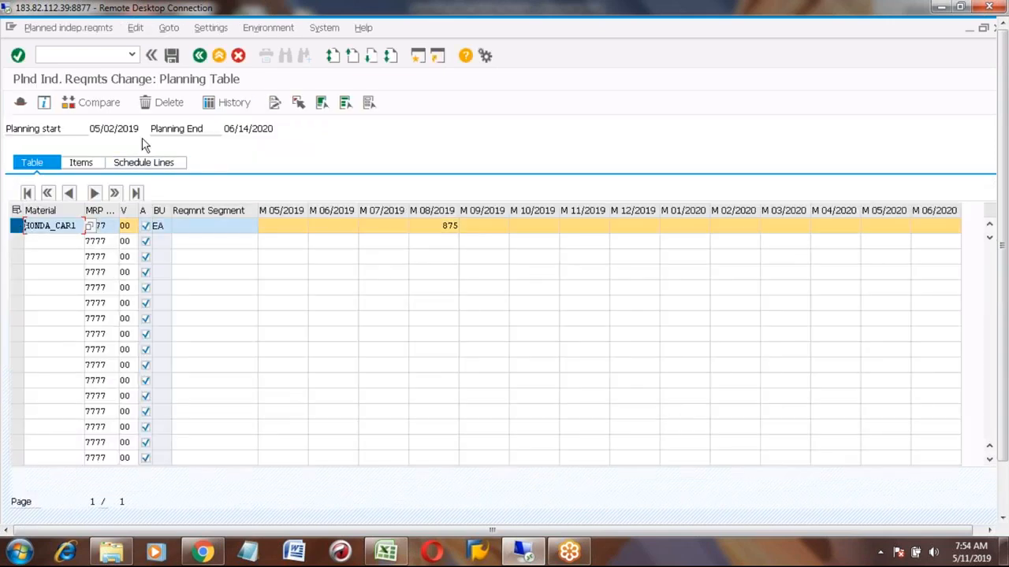
pyautogui.click(164, 103)
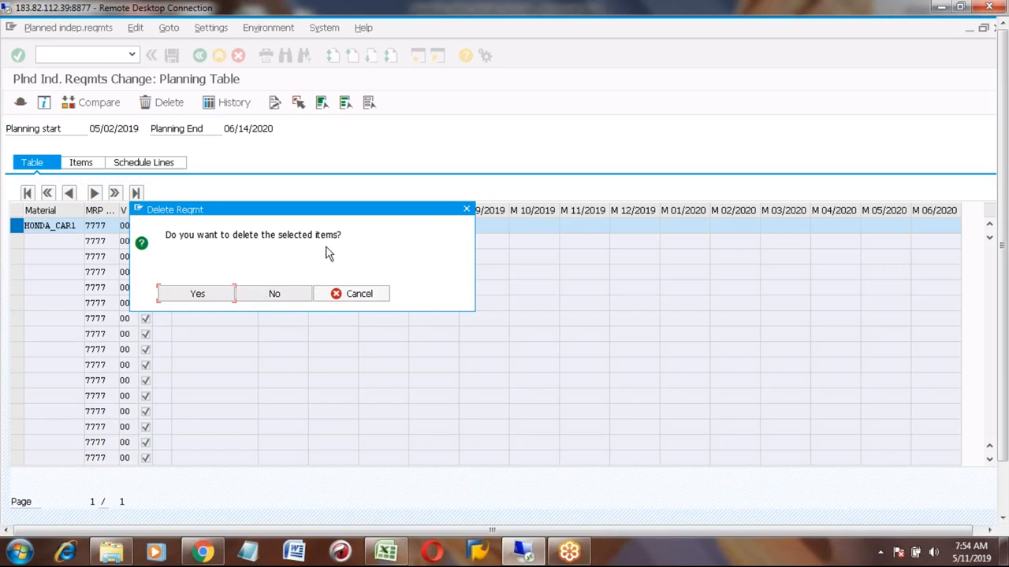
pyautogui.click(264, 295)
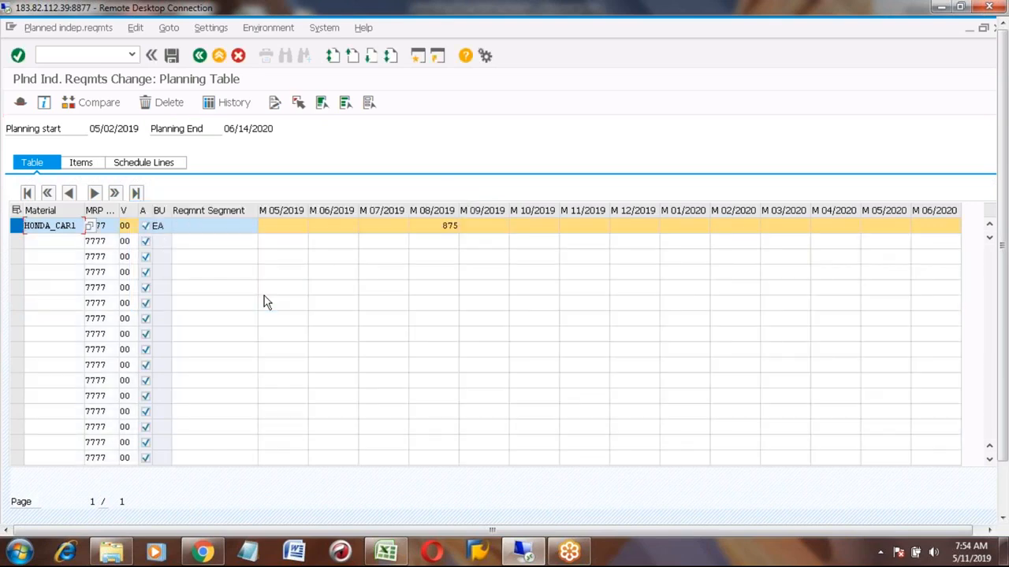
# - Leave the planning table, choosing to save the data
pyautogui.click(128, 225)
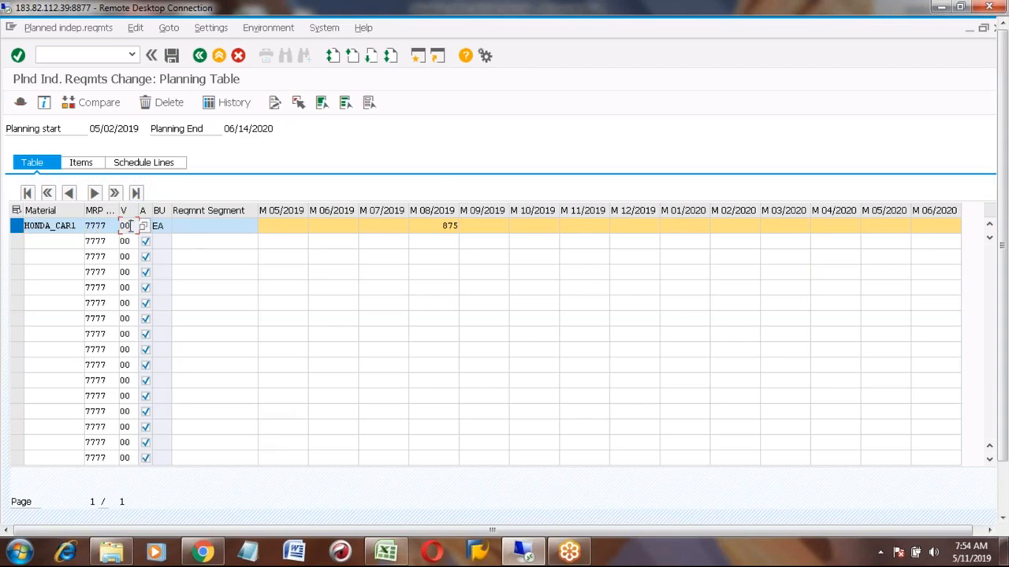
pyautogui.click(433, 226)
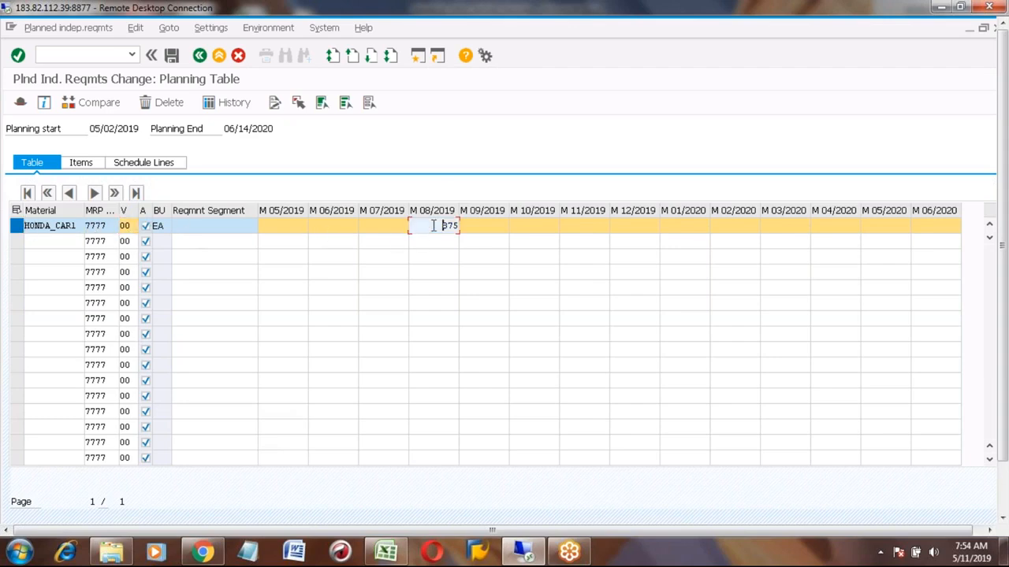
pyautogui.click(199, 56)
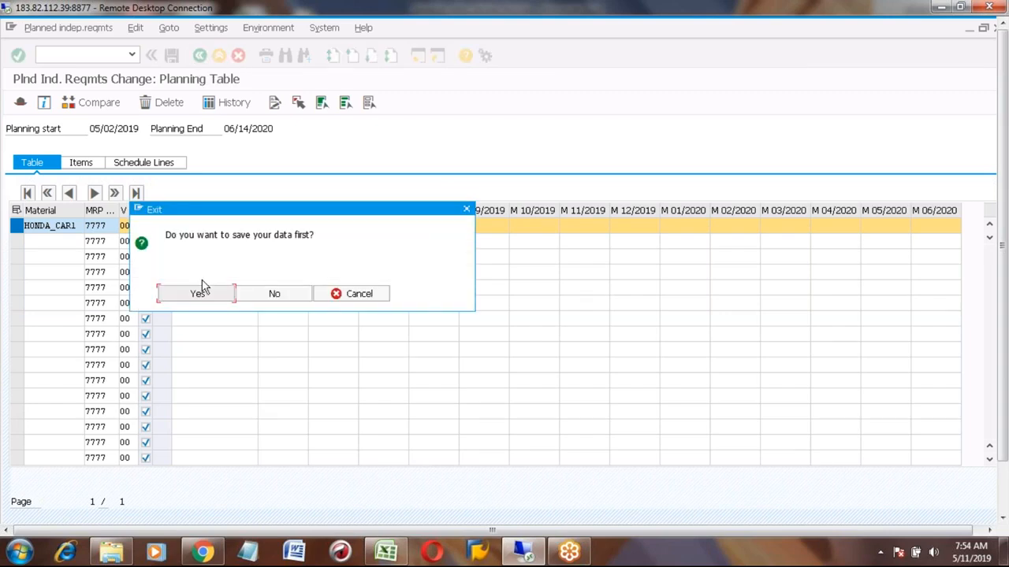
pyautogui.click(199, 294)
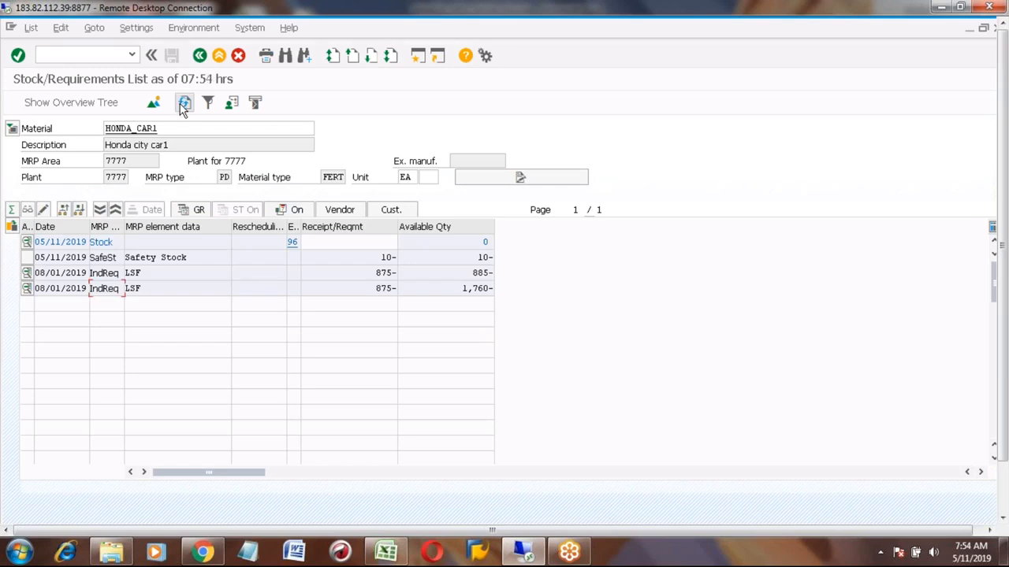
# - Reopen the second independent requirement, clear its 875 August 2019 quantity, save, and refresh the stock/requirements list
pyautogui.click(27, 290)
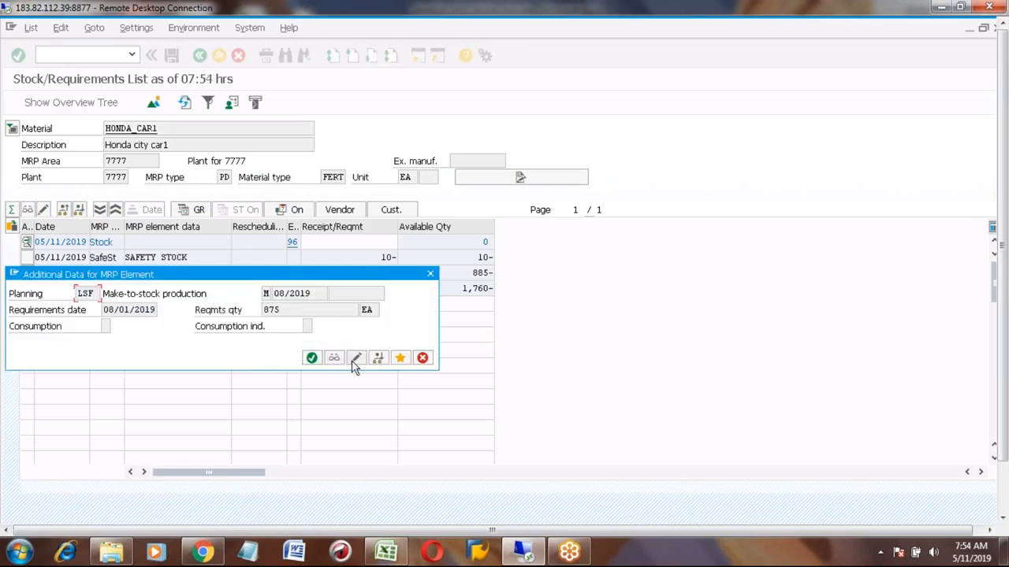
pyautogui.click(356, 359)
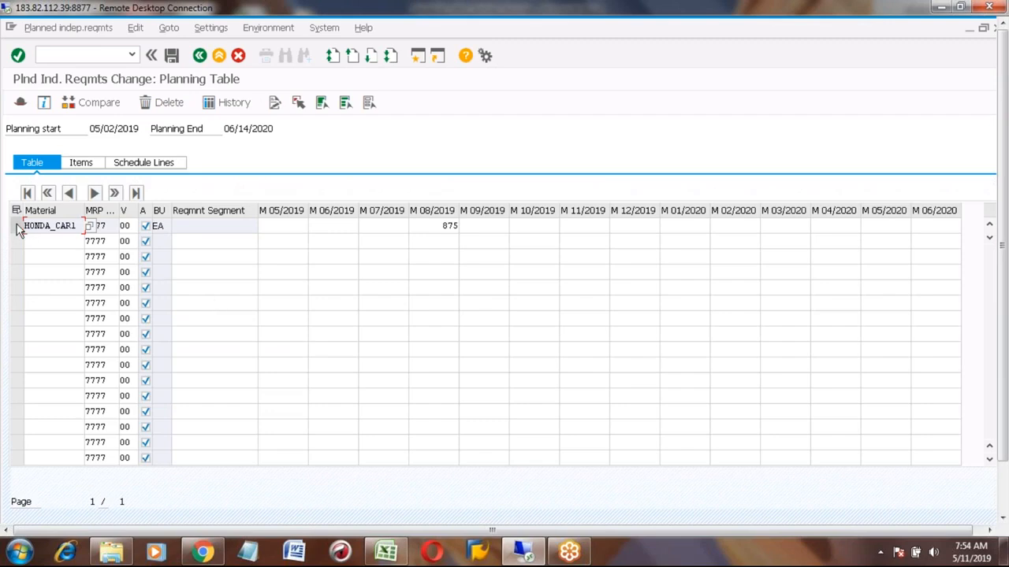
pyautogui.click(433, 224)
pyautogui.press('Delete')
pyautogui.press('Delete')
pyautogui.press('Return')
pyautogui.click(169, 56)
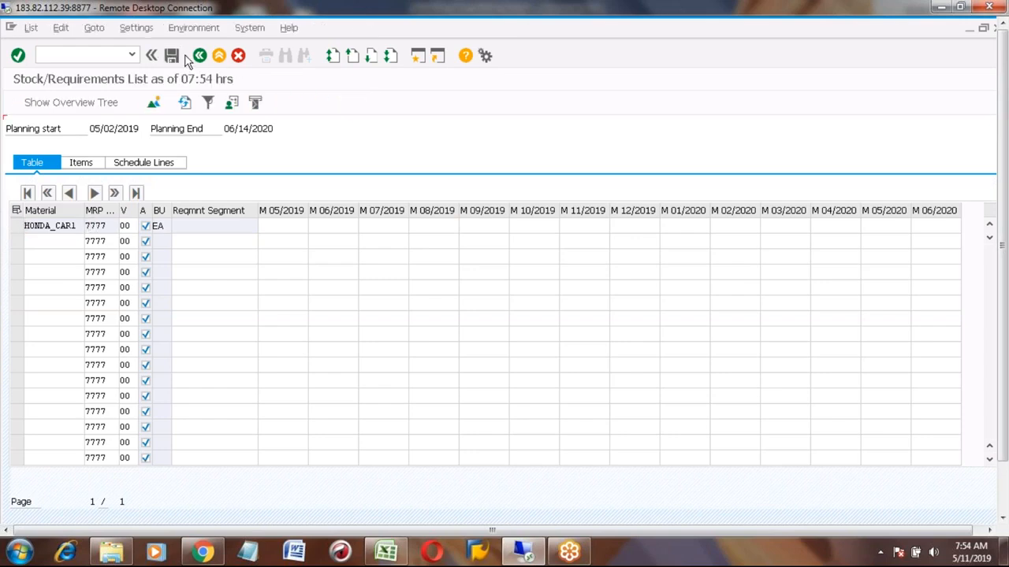
pyautogui.click(185, 104)
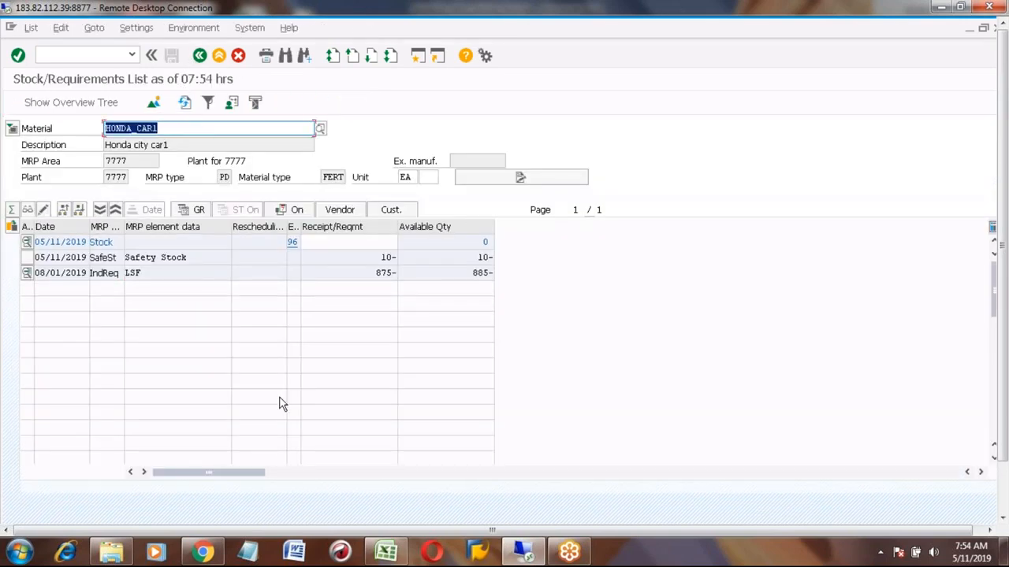
# - Run MD62 for HONDA_CAR1 with all active and inactive versions selected
pyautogui.click(103, 273)
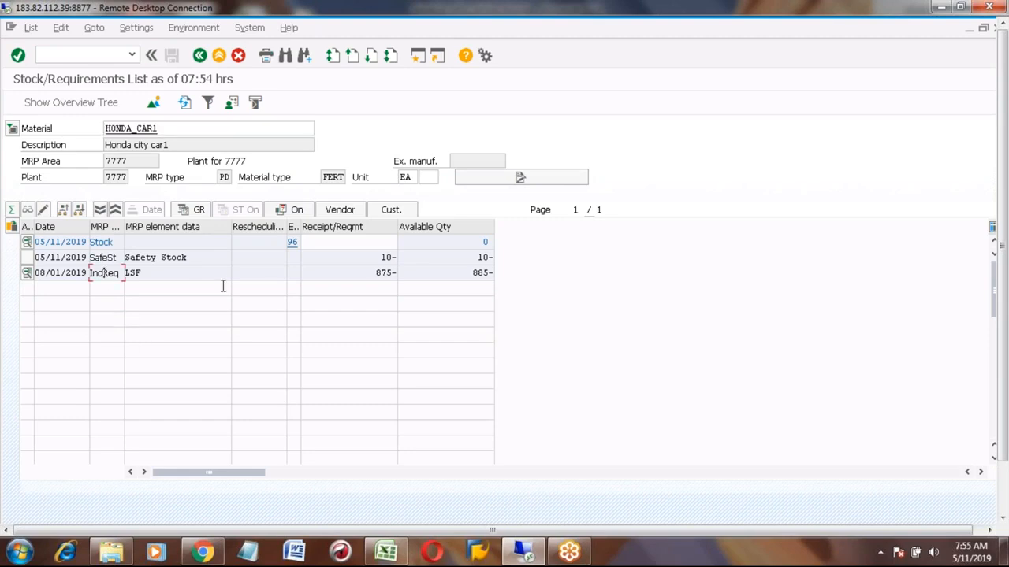
pyautogui.click(219, 59)
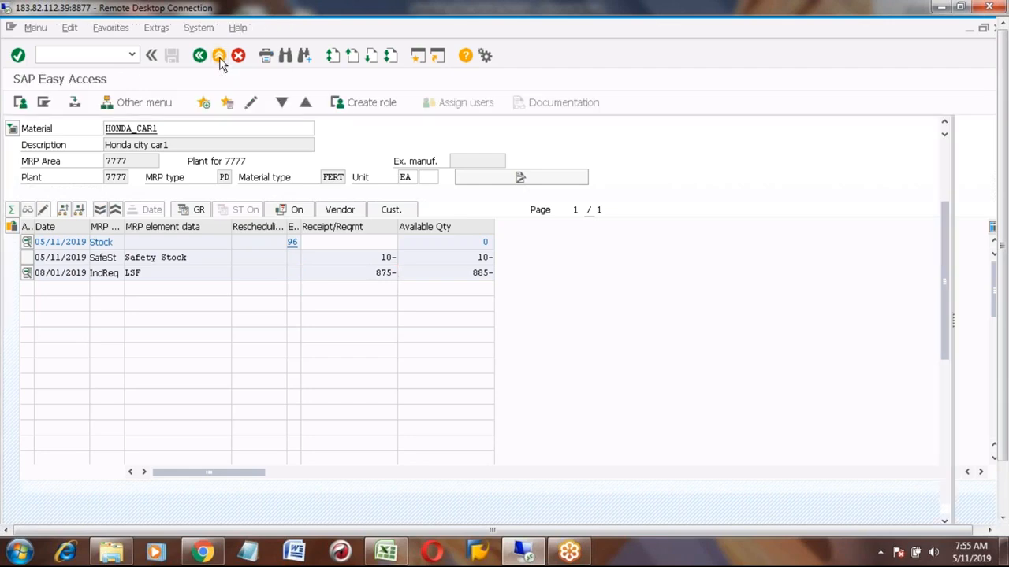
pyautogui.click(95, 57)
pyautogui.write('m')
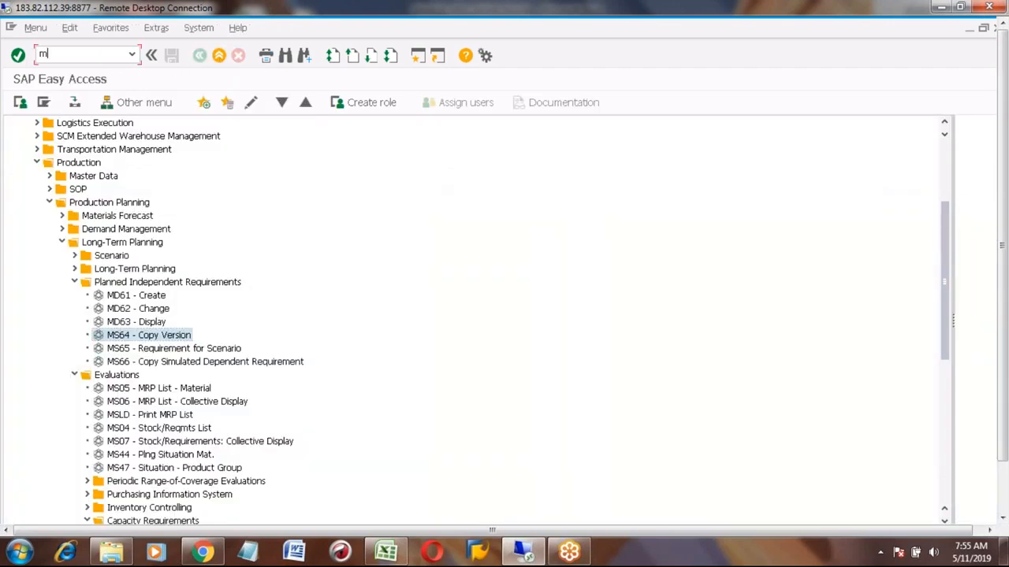
pyautogui.write('d62')
pyautogui.press('Return')
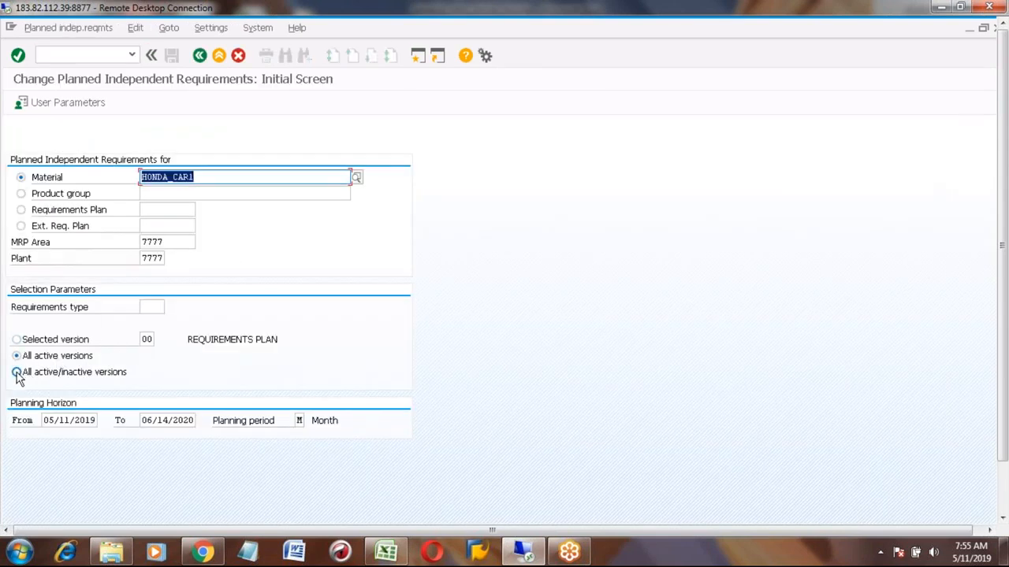
pyautogui.click(16, 372)
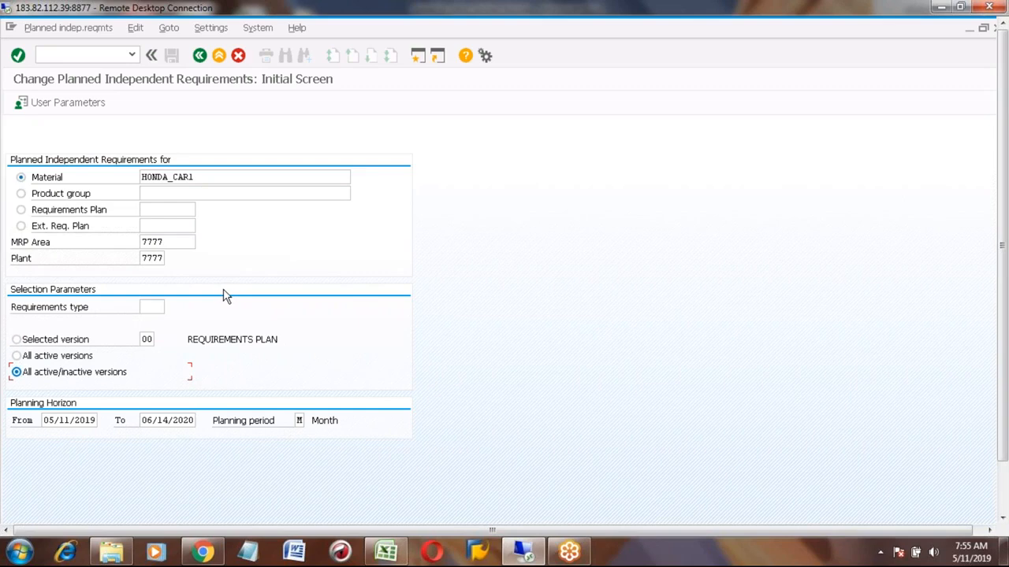
pyautogui.press('Return')
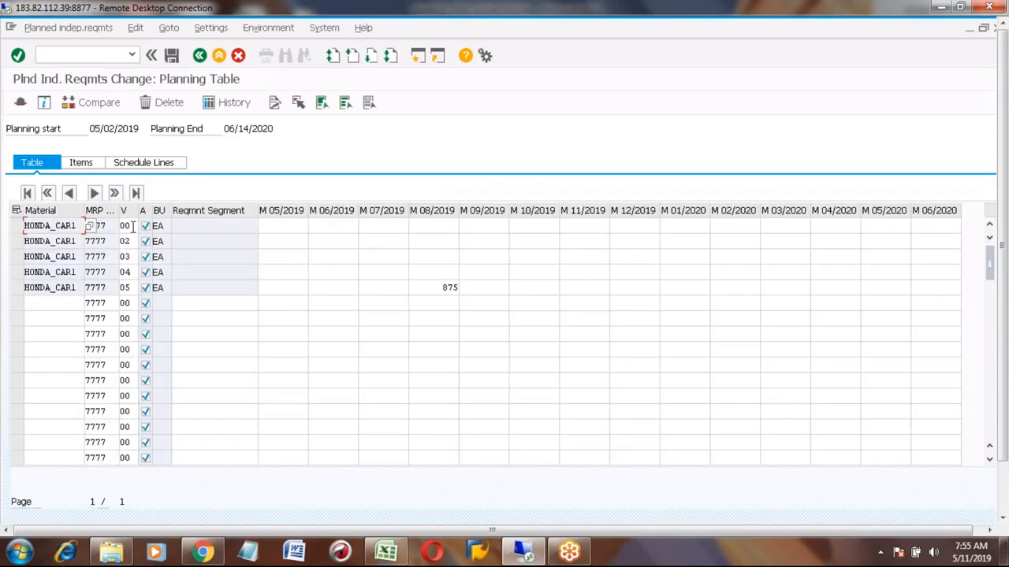
# - Compare the version 00 and version 05 rows in the planning table, then exit to SAP Easy Access
pyautogui.click(439, 223)
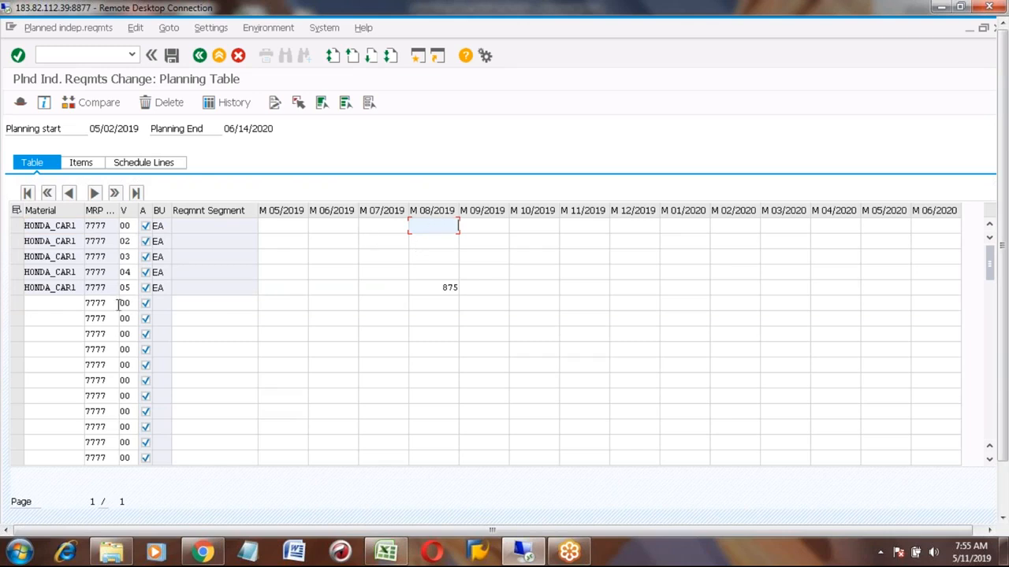
pyautogui.click(16, 288)
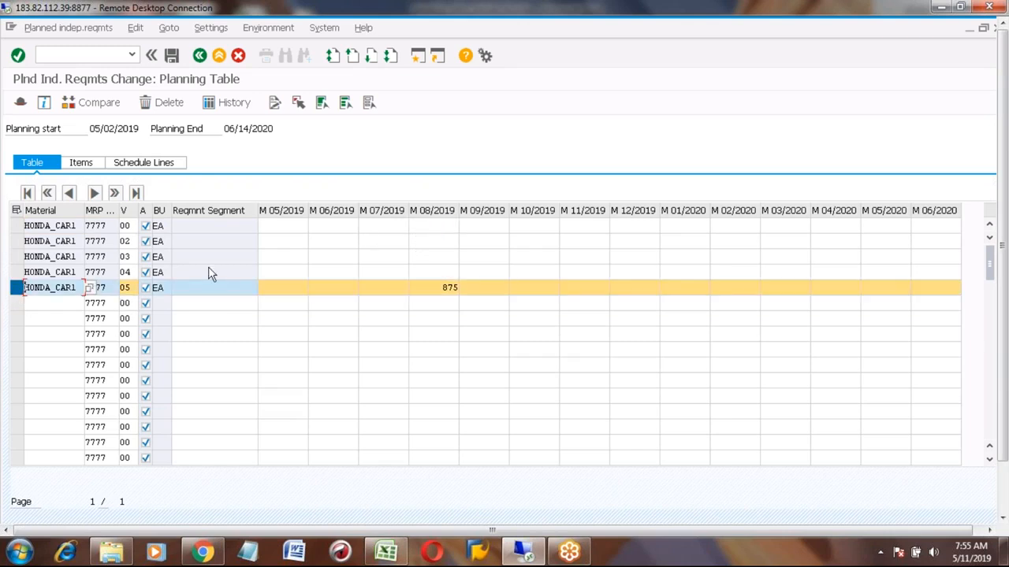
pyautogui.click(17, 225)
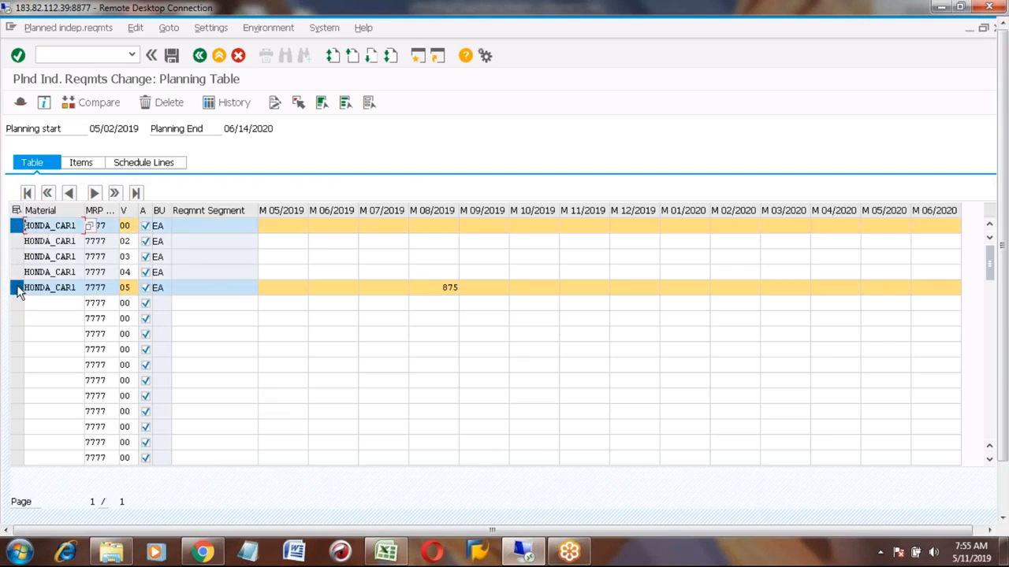
pyautogui.click(16, 289)
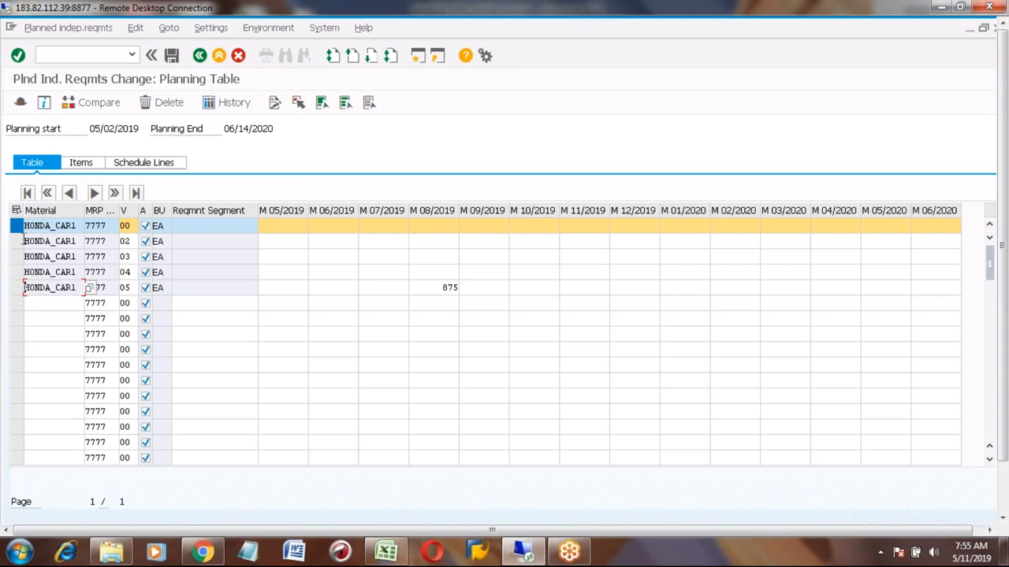
pyautogui.click(134, 226)
pyautogui.click(218, 55)
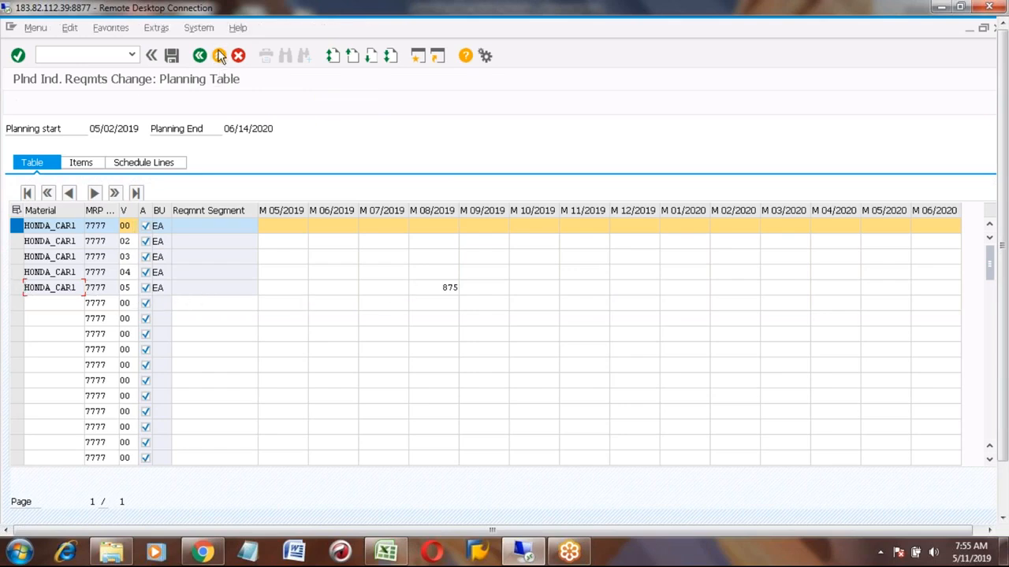
# - Open MS64 Copy Version and set source version 05 and target version 00
pyautogui.doubleClick(133, 337)
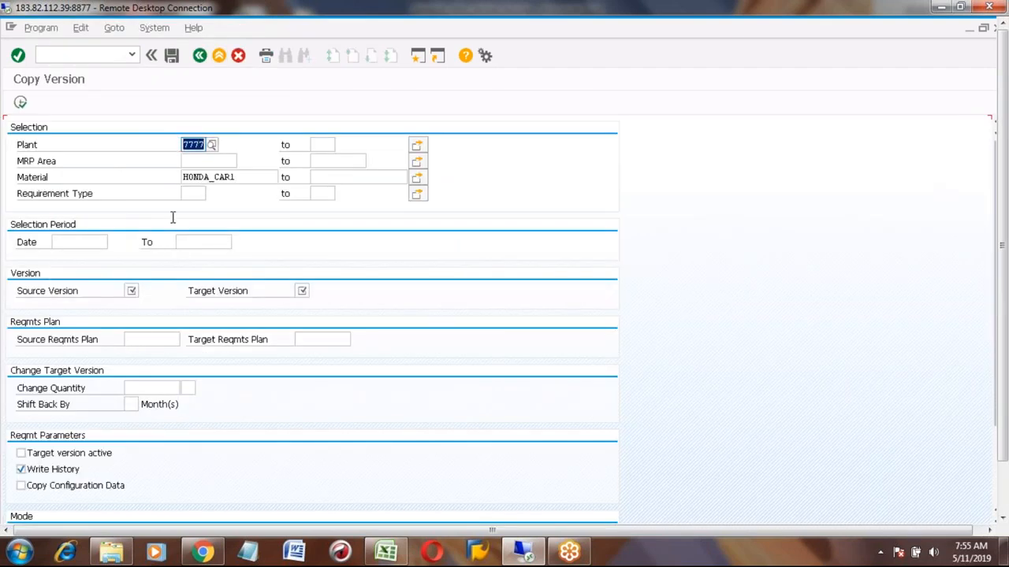
pyautogui.click(132, 290)
pyautogui.write('01')
pyautogui.press('Tab')
pyautogui.write('00')
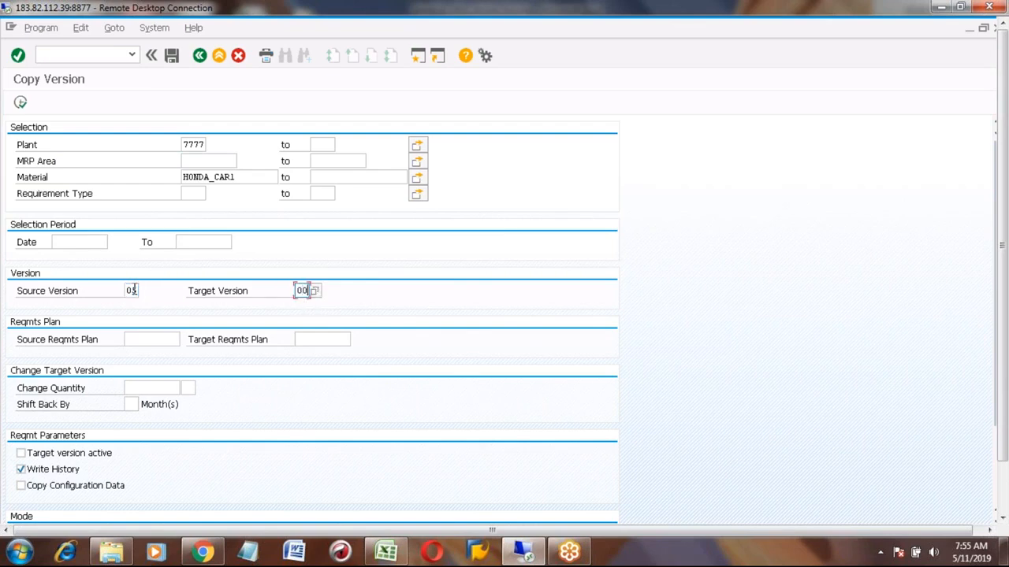
# - Turn off simulation mode, enable the result list, and execute the version copy
pyautogui.click(1004, 486)
pyautogui.click(994, 439)
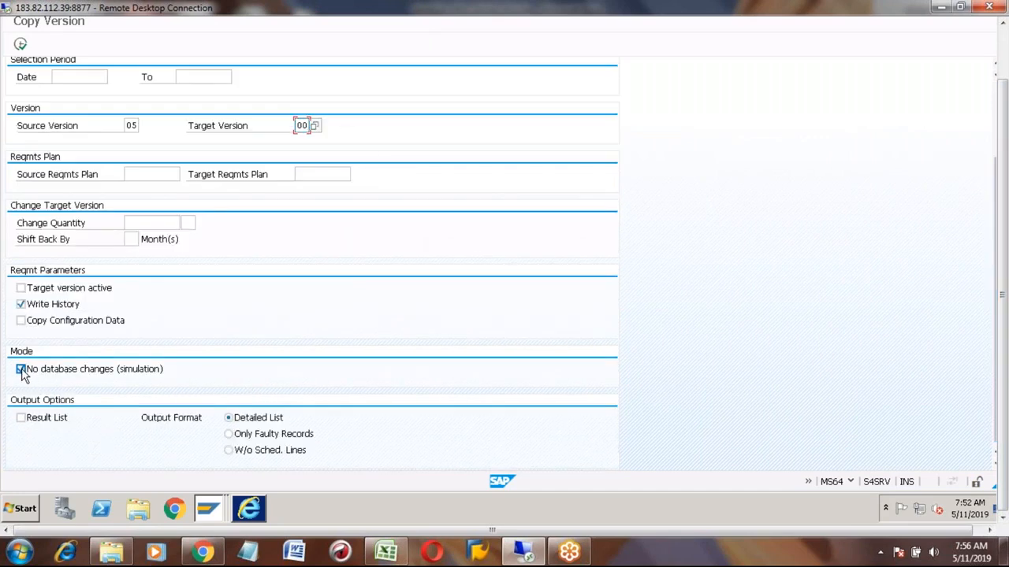
pyautogui.click(21, 369)
pyautogui.click(21, 418)
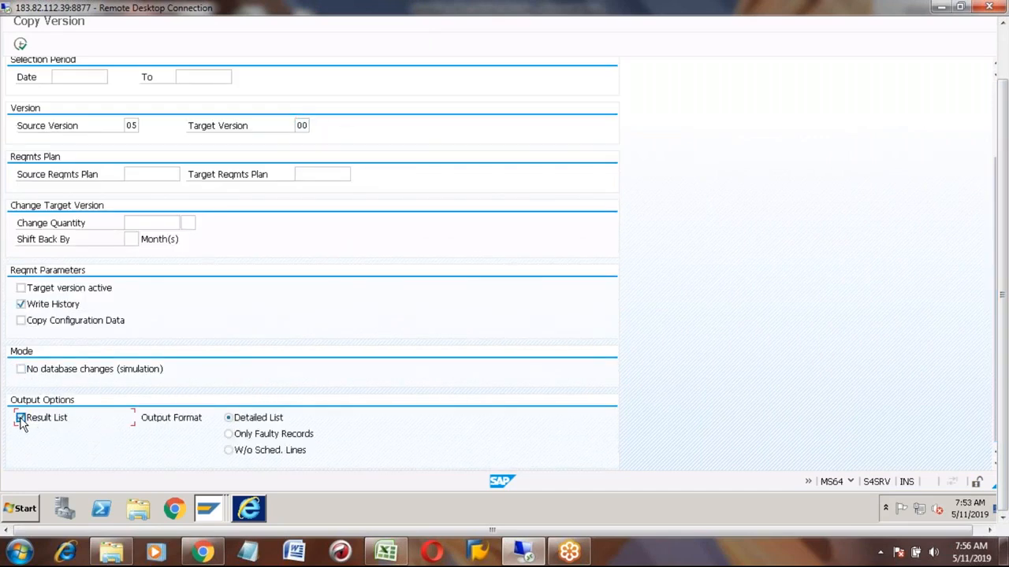
pyautogui.click(21, 45)
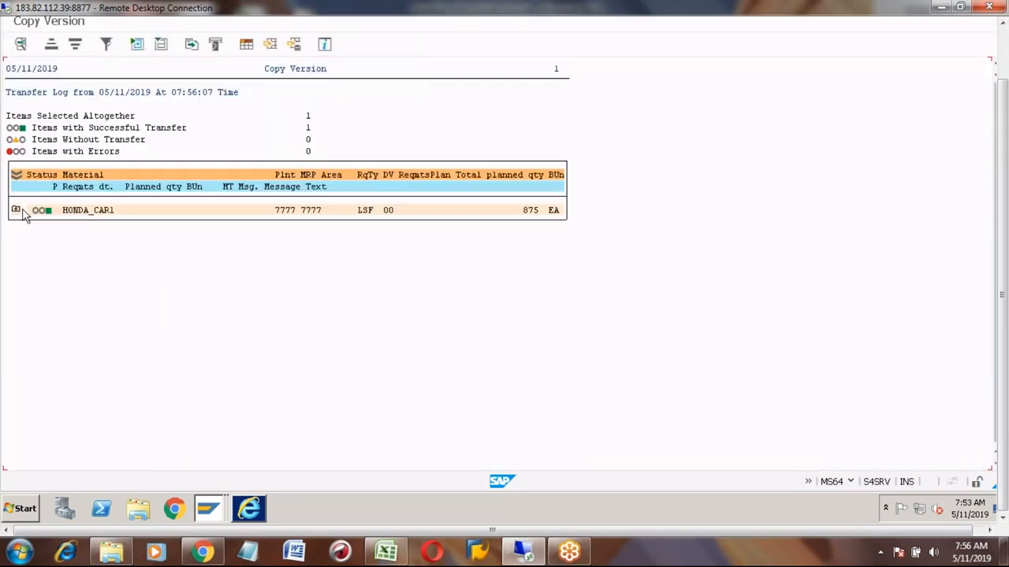
# - Expand the HONDA_CAR1 entry in the transfer log, then exit Copy Version
pyautogui.click(16, 211)
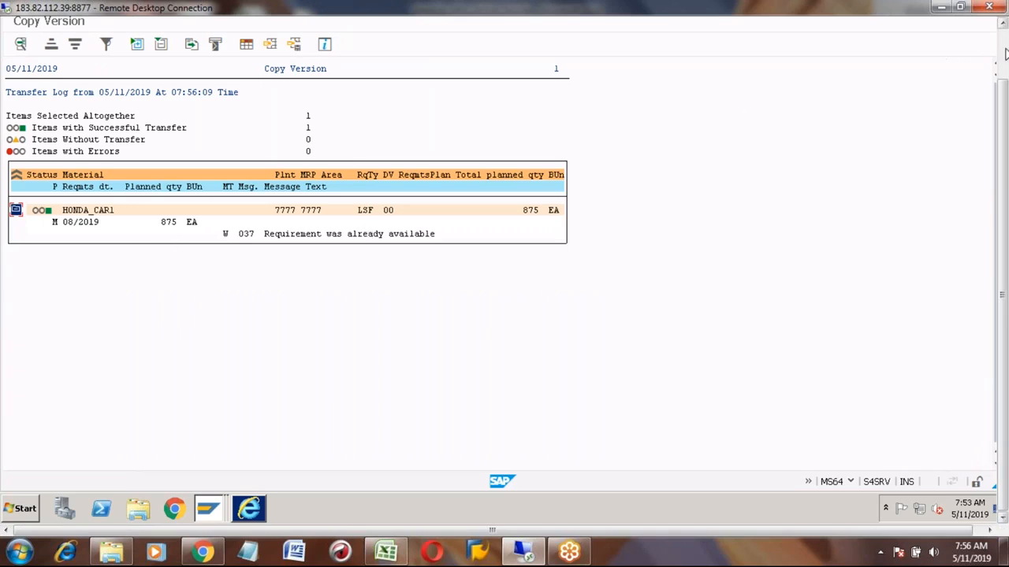
pyautogui.click(1005, 53)
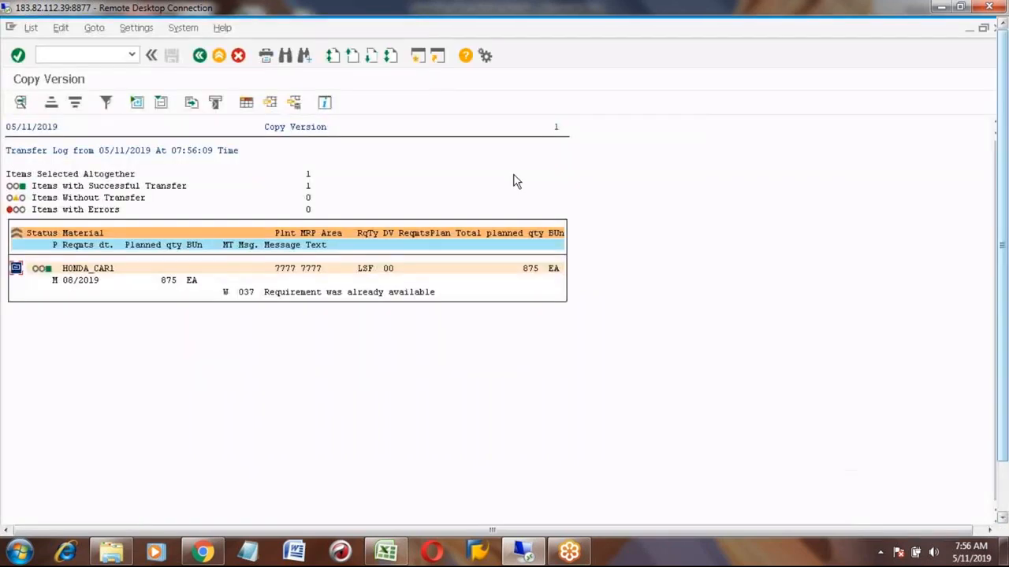
pyautogui.click(219, 57)
pyautogui.click(219, 56)
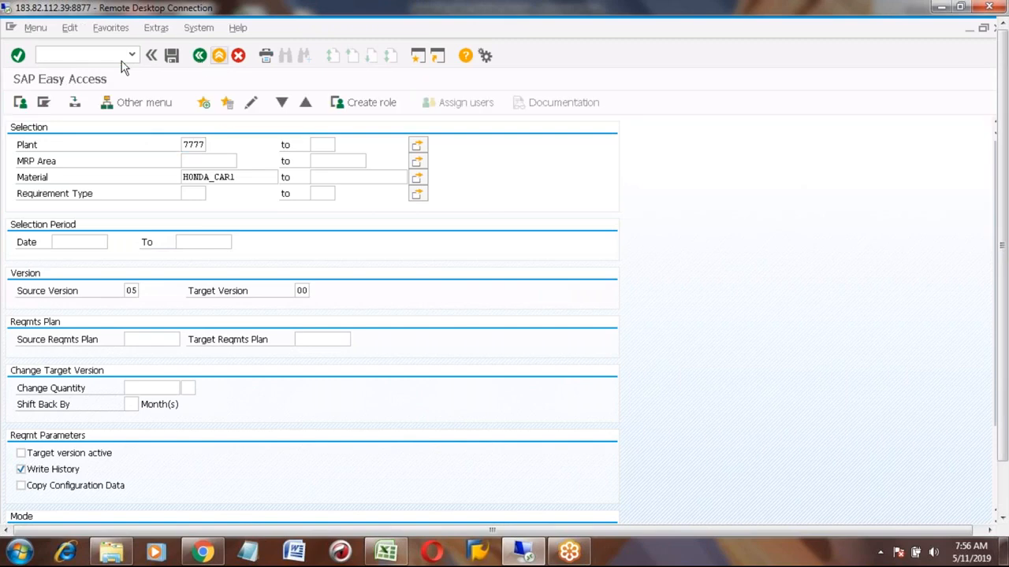
# - Run MD62 again for HONDA_CAR1 showing all active and inactive versions
pyautogui.click(93, 56)
pyautogui.write('md62')
pyautogui.press('Return')
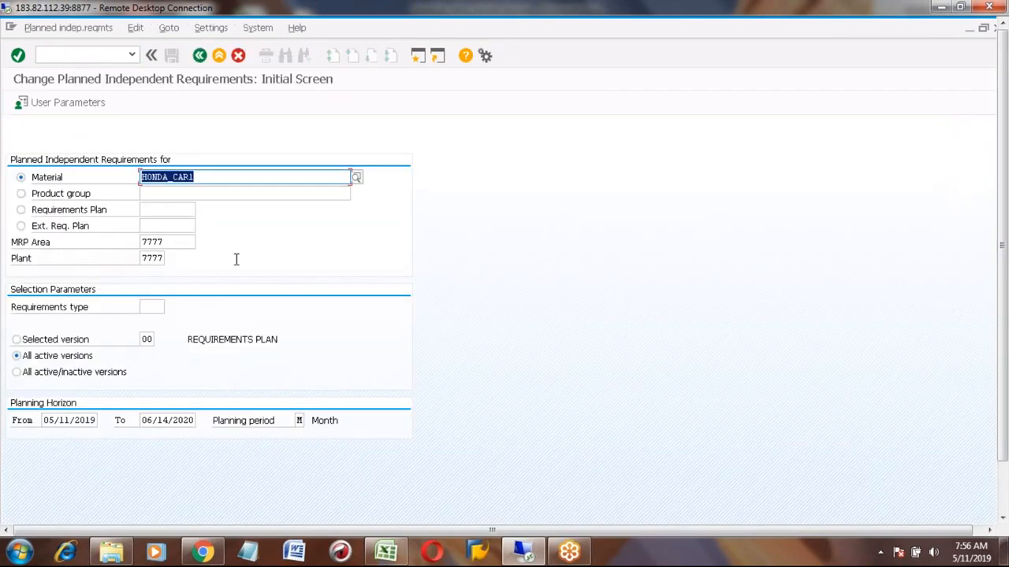
pyautogui.click(17, 372)
pyautogui.press('Return')
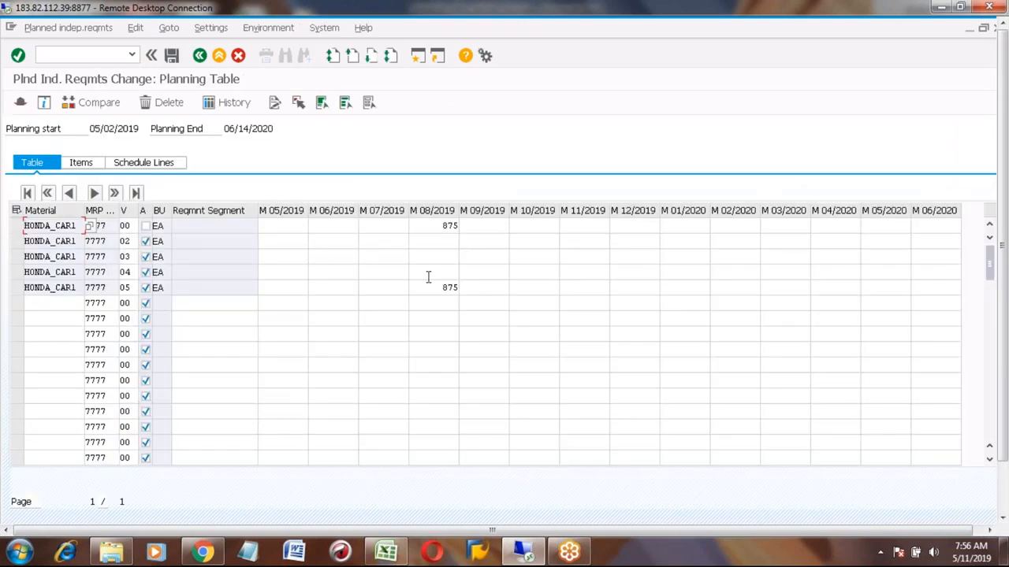
# - Compare the M 08/2019 requirement quantities of versions 00 and 05 for HONDA_CAR1 in the planning table
pyautogui.click(430, 225)
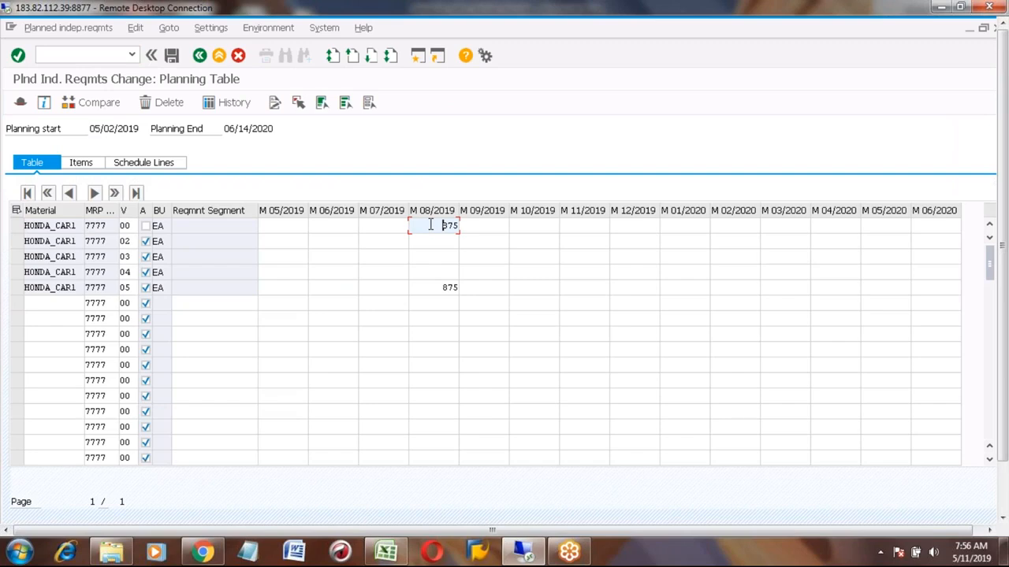
pyautogui.click(438, 287)
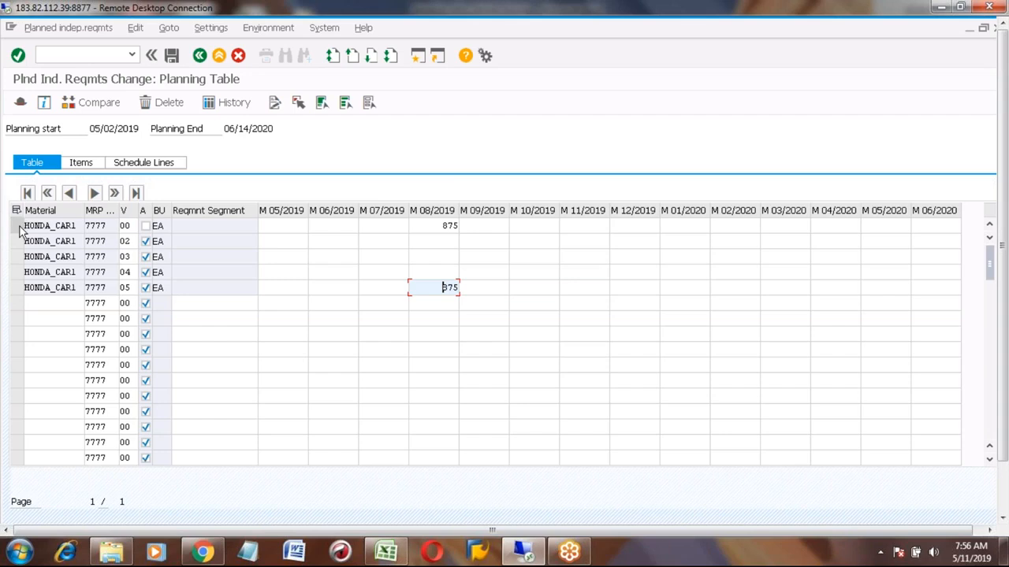
pyautogui.click(133, 223)
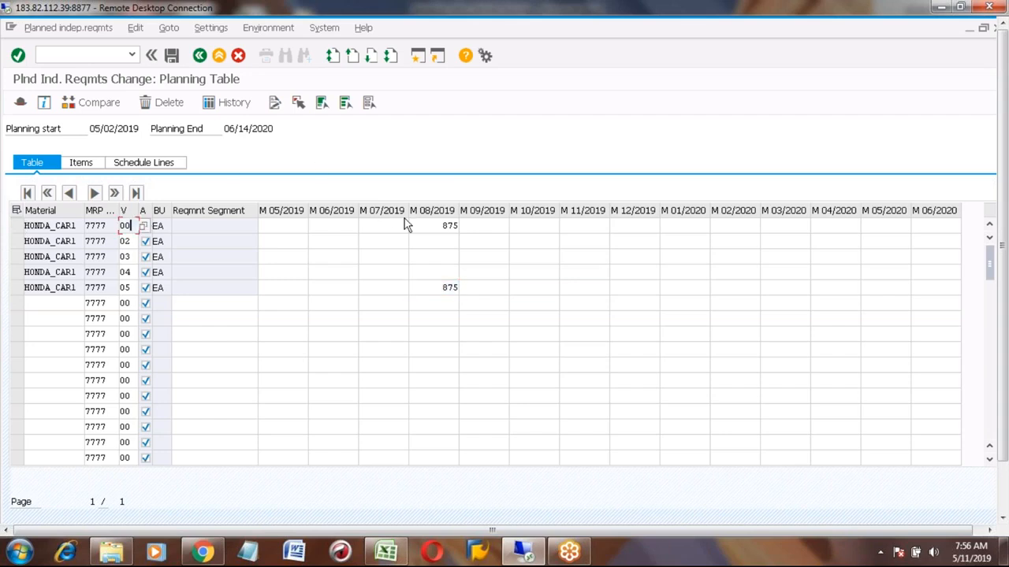
pyautogui.click(431, 224)
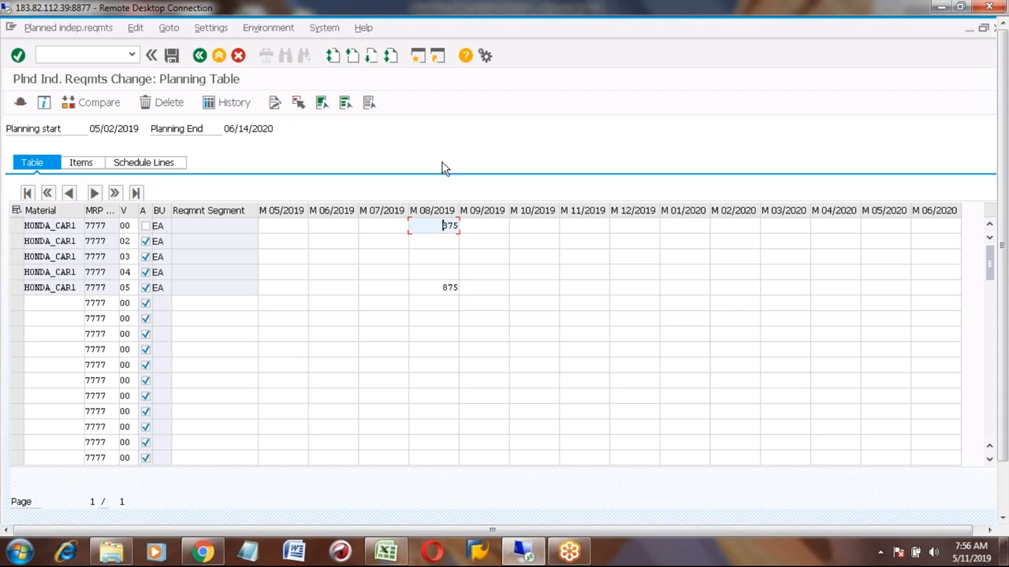
# - Switch to Excel and review the documented process steps from Create Scenario through MS64 Copy Version
pyautogui.click(385, 554)
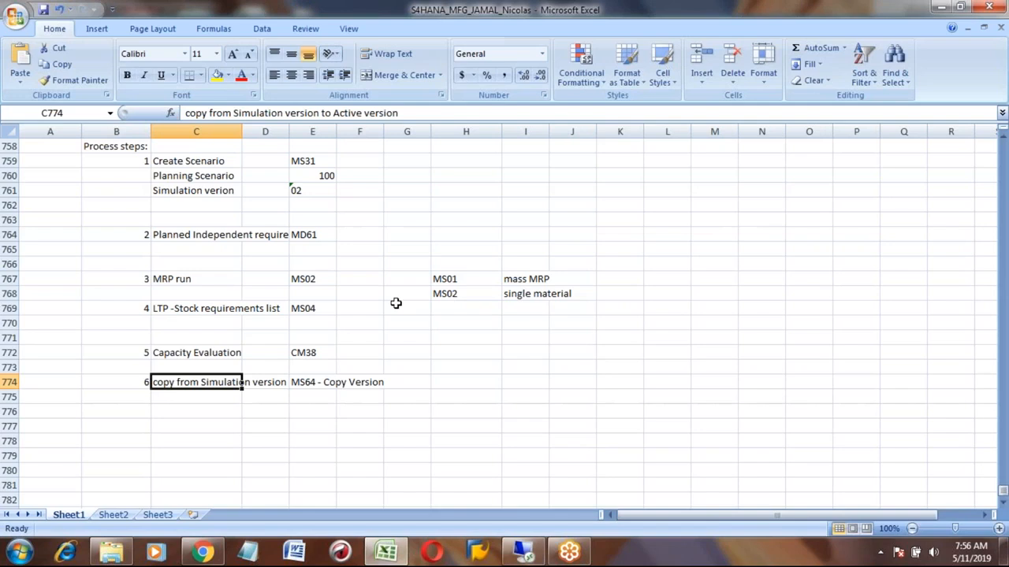
pyautogui.click(201, 309)
pyautogui.press('Down')
pyautogui.press('Down')
pyautogui.press('Down')
pyautogui.press('Down')
pyautogui.press('Down')
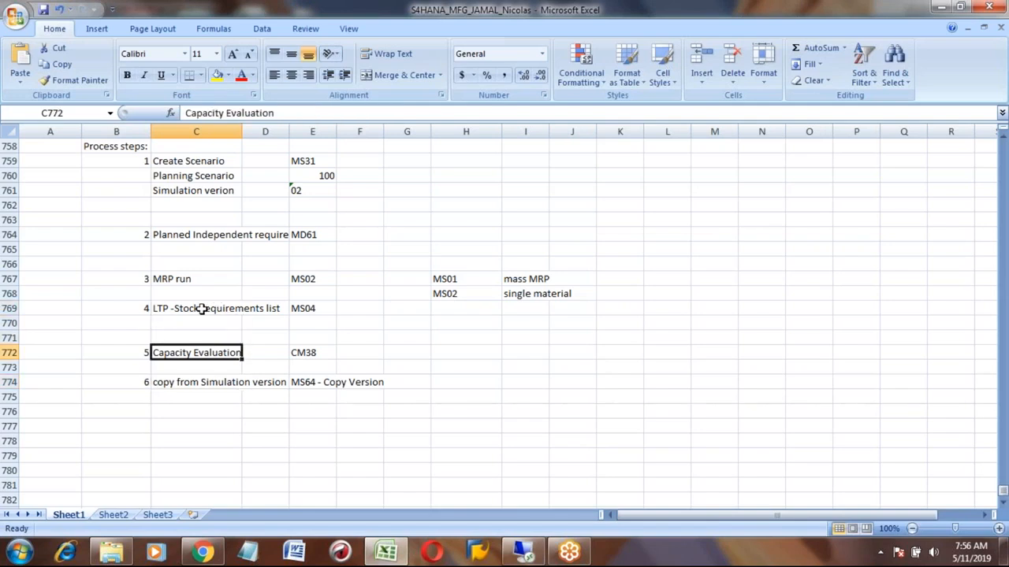
pyautogui.press('Up')
pyautogui.press('Up')
pyautogui.press('Up')
pyautogui.press('Up')
pyautogui.press('Up')
pyautogui.press('Up')
pyautogui.press('Up')
pyautogui.press('Up')
pyautogui.press('Up')
pyautogui.press('Up')
pyautogui.press('Up')
pyautogui.press('Up')
pyautogui.press('Up')
pyautogui.press('Up')
pyautogui.press('Up')
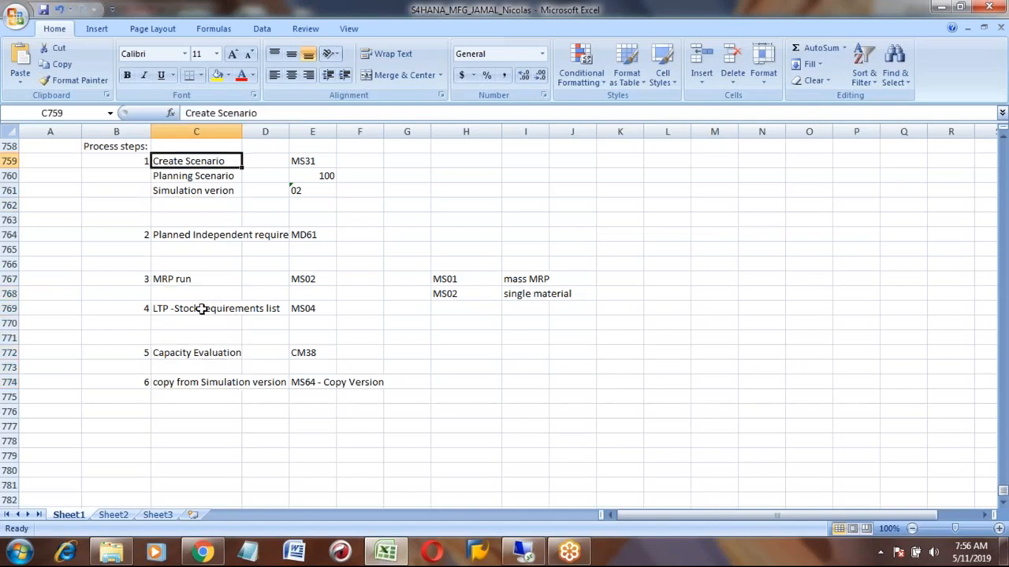
pyautogui.hotkey('shift', 'Right')
pyautogui.hotkey('shift', 'Right')
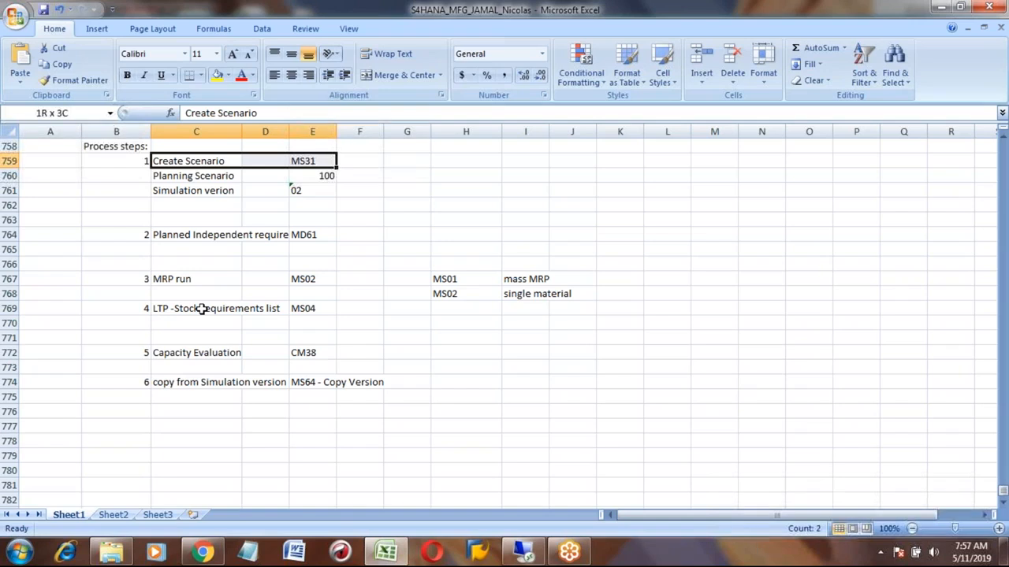
pyautogui.hotkey('shift', 'Down')
pyautogui.hotkey('shift', 'Down')
pyautogui.hotkey('shift', 'Down')
pyautogui.hotkey('shift', 'Down')
pyautogui.hotkey('shift', 'Down')
pyautogui.hotkey('shift', 'Down')
pyautogui.hotkey('shift', 'Down')
pyautogui.hotkey('shift', 'Down')
pyautogui.hotkey('shift', 'Down')
pyautogui.hotkey('shift', 'Down')
pyautogui.hotkey('shift', 'Down')
pyautogui.hotkey('shift', 'Down')
pyautogui.hotkey('shift', 'Down')
pyautogui.hotkey('shift', 'Down')
pyautogui.hotkey('shift', 'Down')
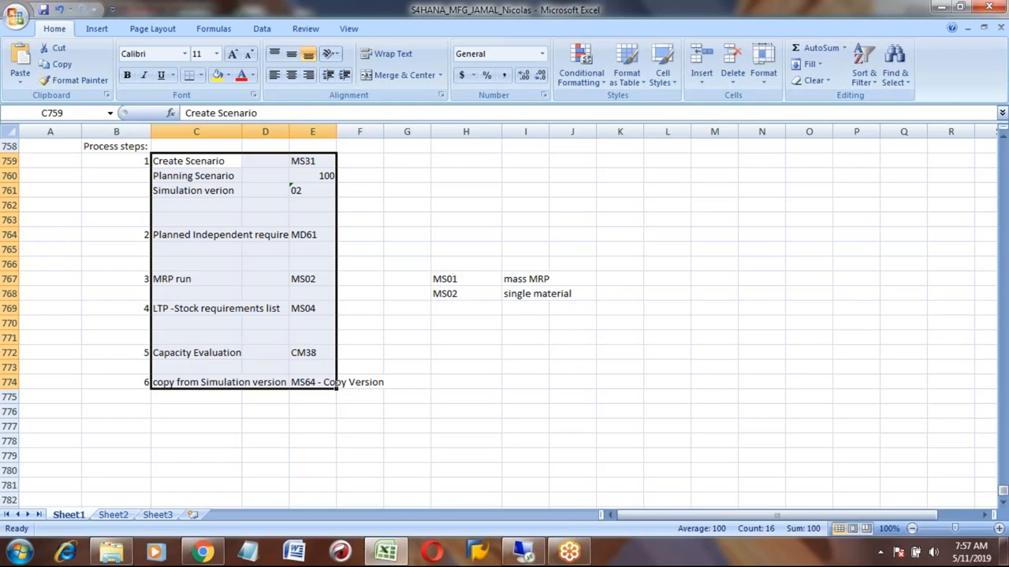
pyautogui.click(427, 219)
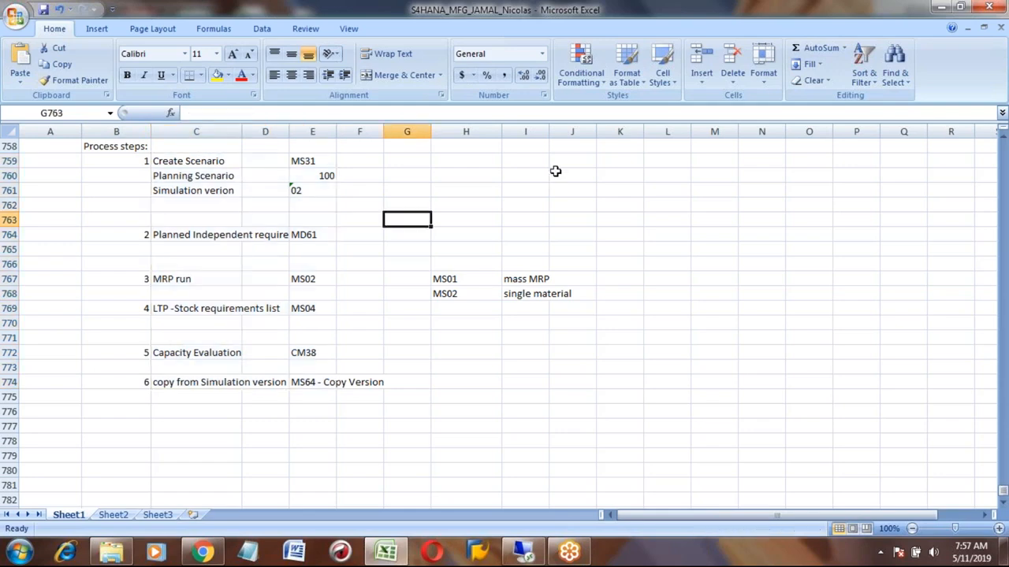
pyautogui.click(612, 16)
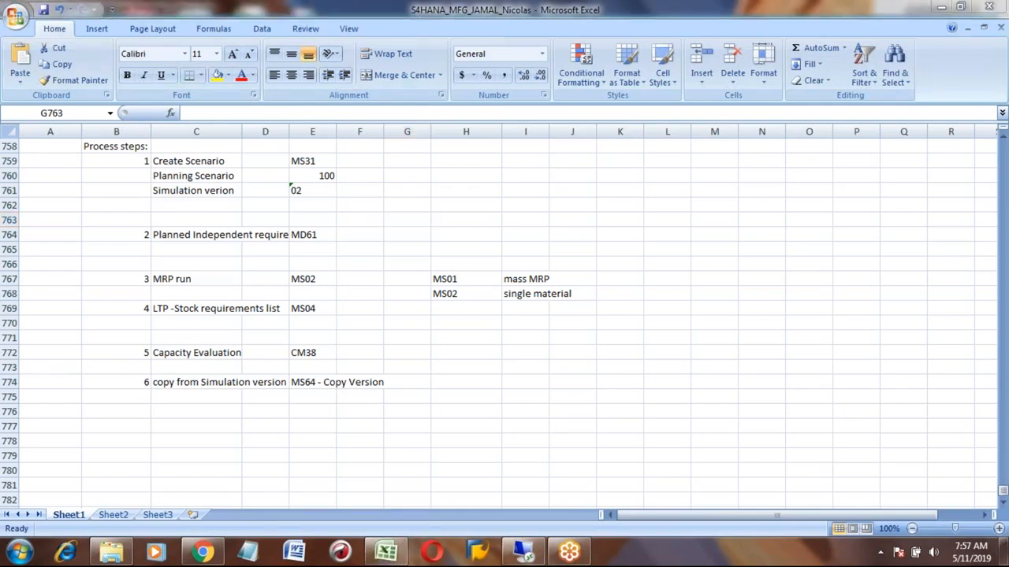